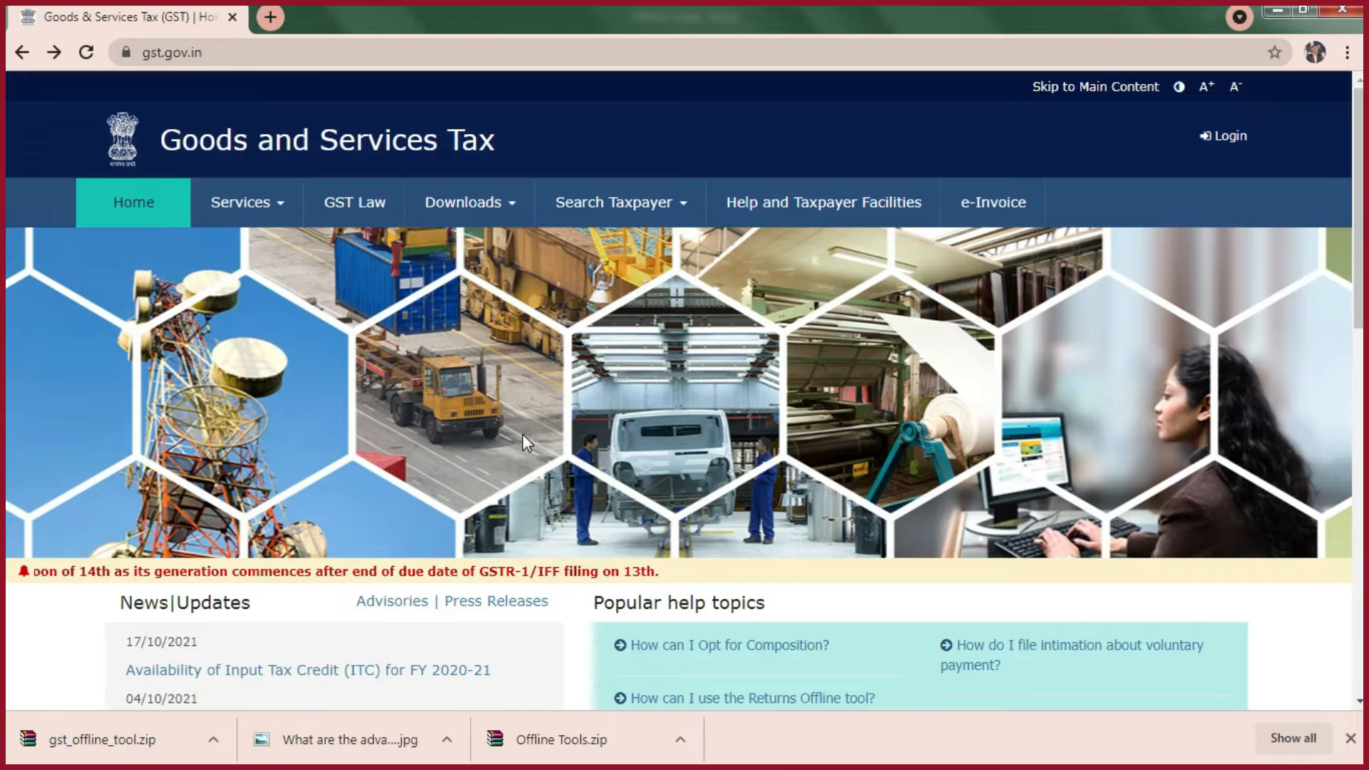
- Go to gst.gov.in and open the download page of the Returns Offline Tool
{"action": "left_click", "coordinate": [251, 52]}
{"action": "key", "text": "BackSpace"}
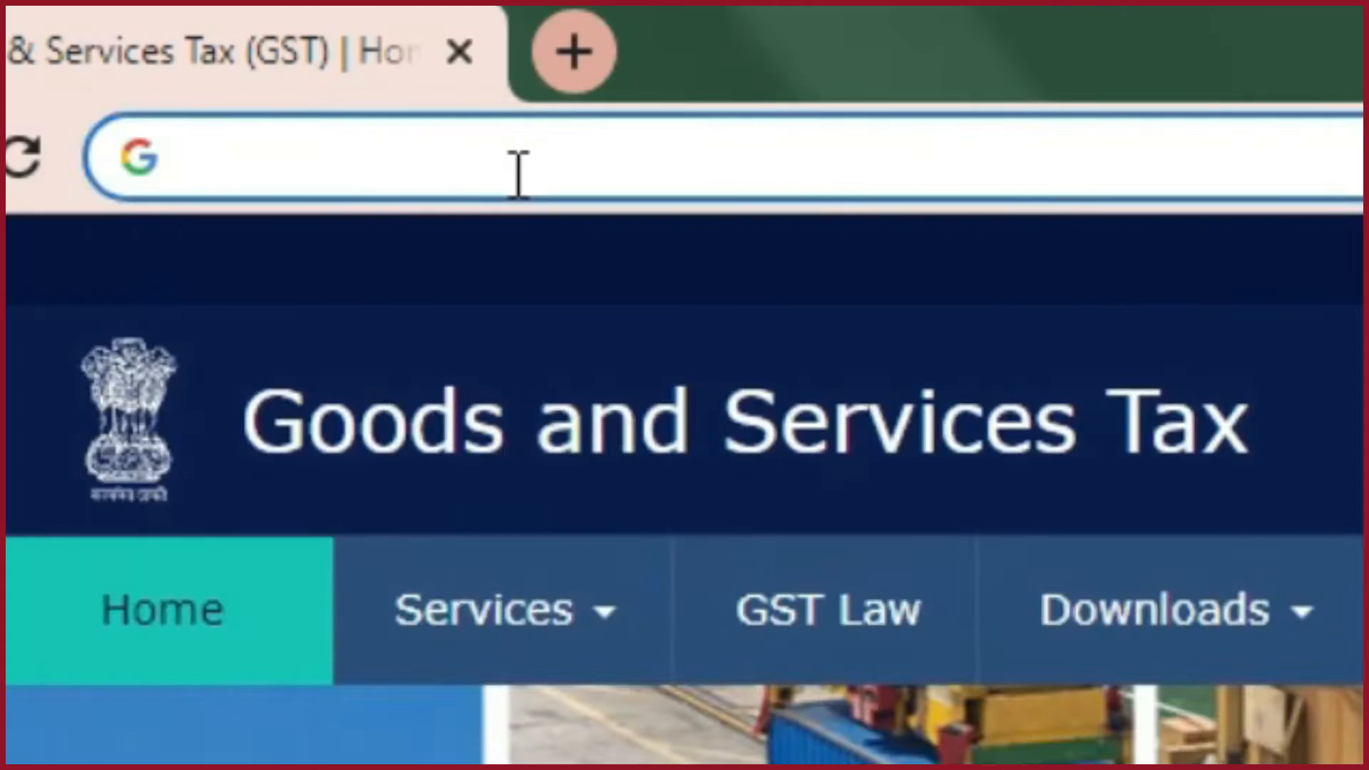
{"action": "type", "text": "gst.go"}
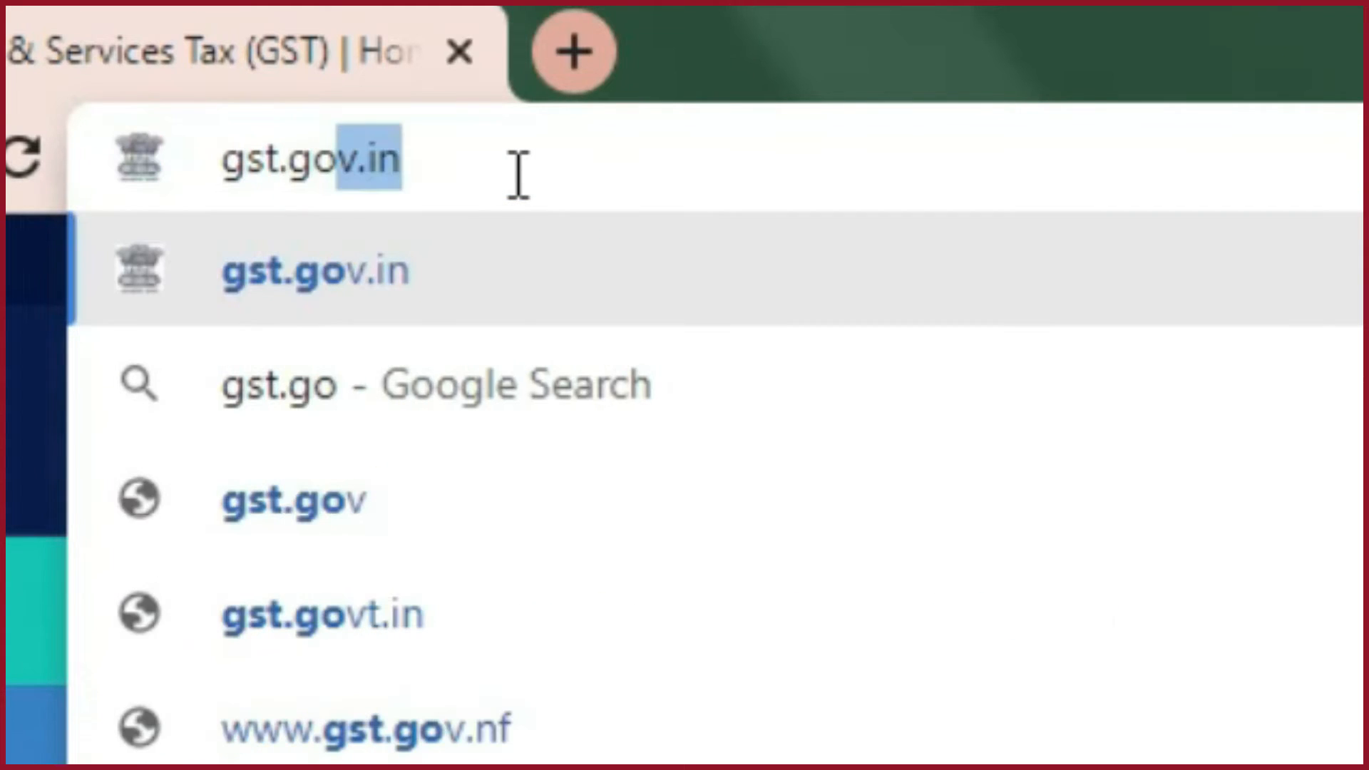
{"action": "left_click", "coordinate": [348, 291]}
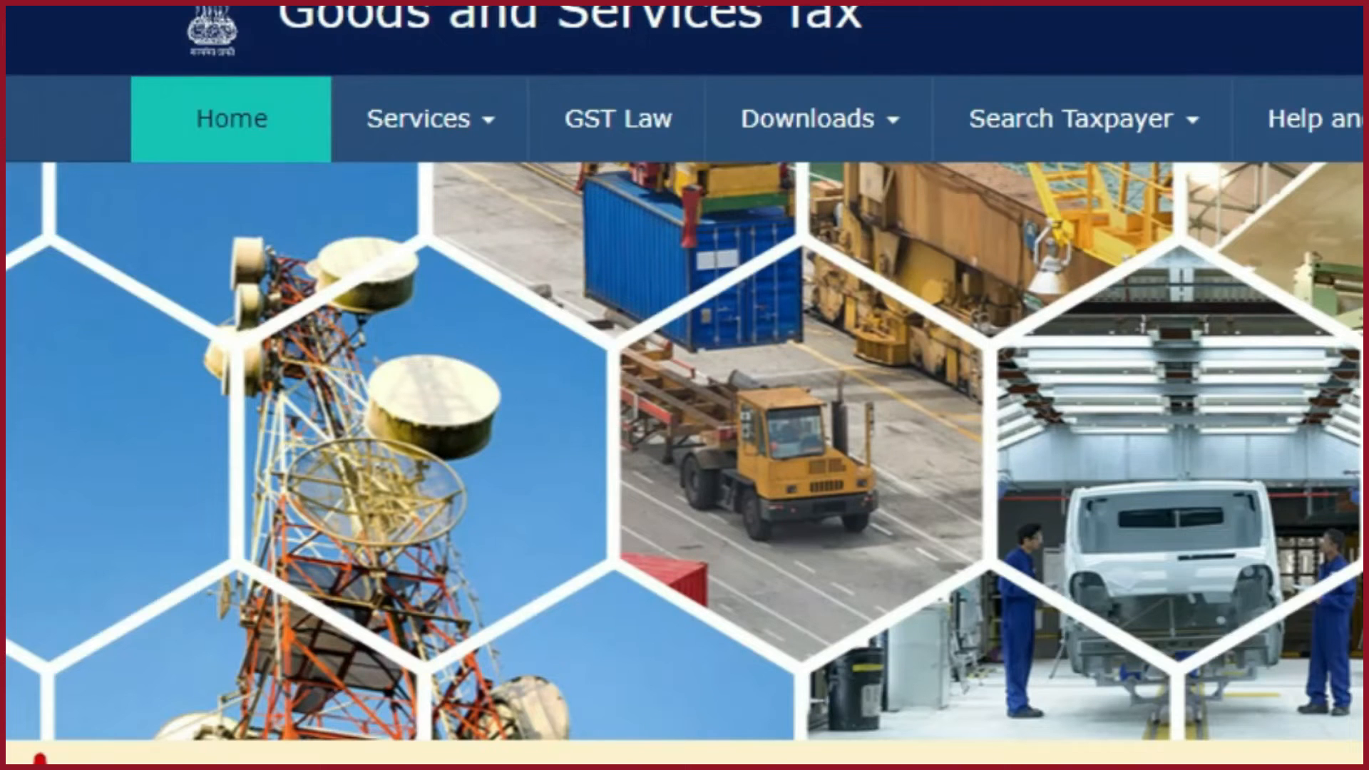
{"action": "left_click", "coordinate": [849, 122]}
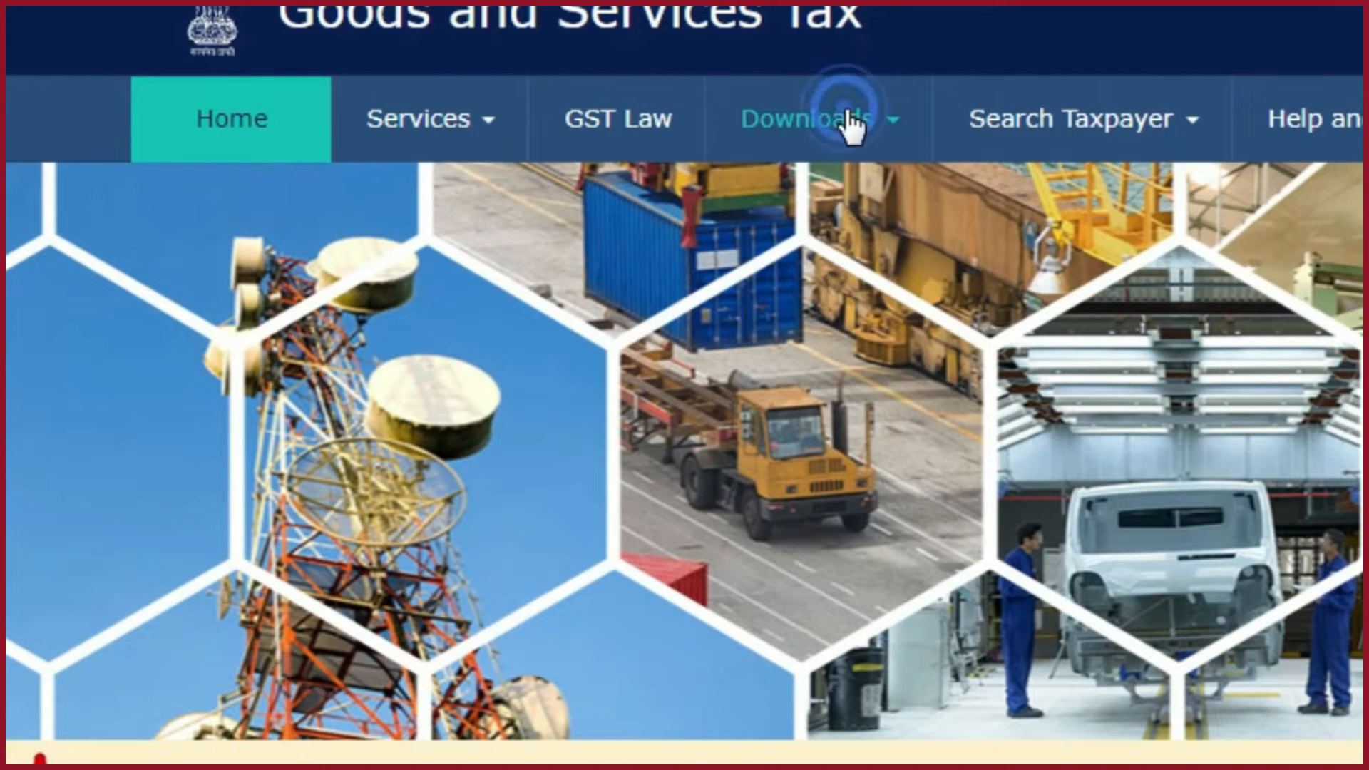
{"action": "mouse_move", "coordinate": [292, 224]}
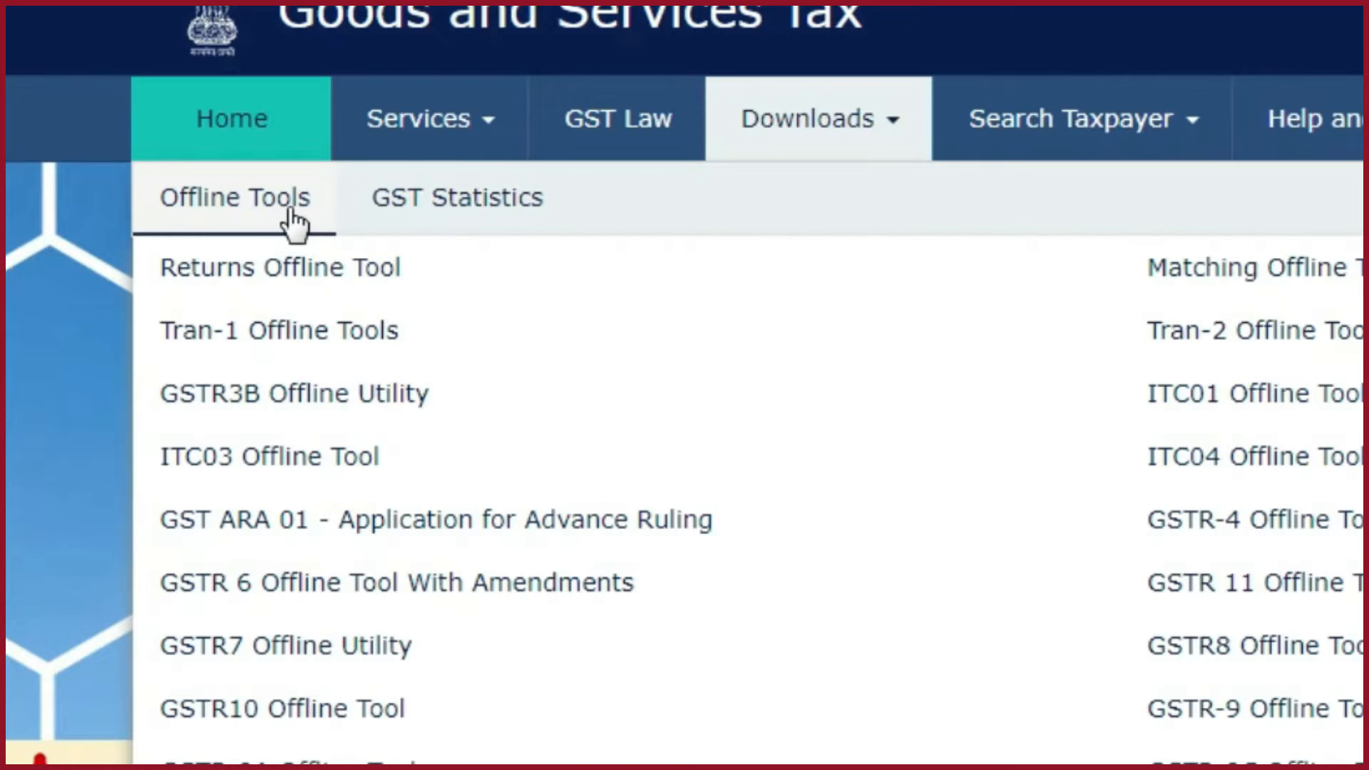
{"action": "left_click", "coordinate": [284, 271]}
- Download the Returns Offline Tool V3.0.4 and show the downloaded gst_offline_tool (1).zip in its folder
{"action": "left_click_drag", "start_coordinate": [191, 262], "coordinate": [747, 253]}
{"action": "left_click", "coordinate": [846, 263]}
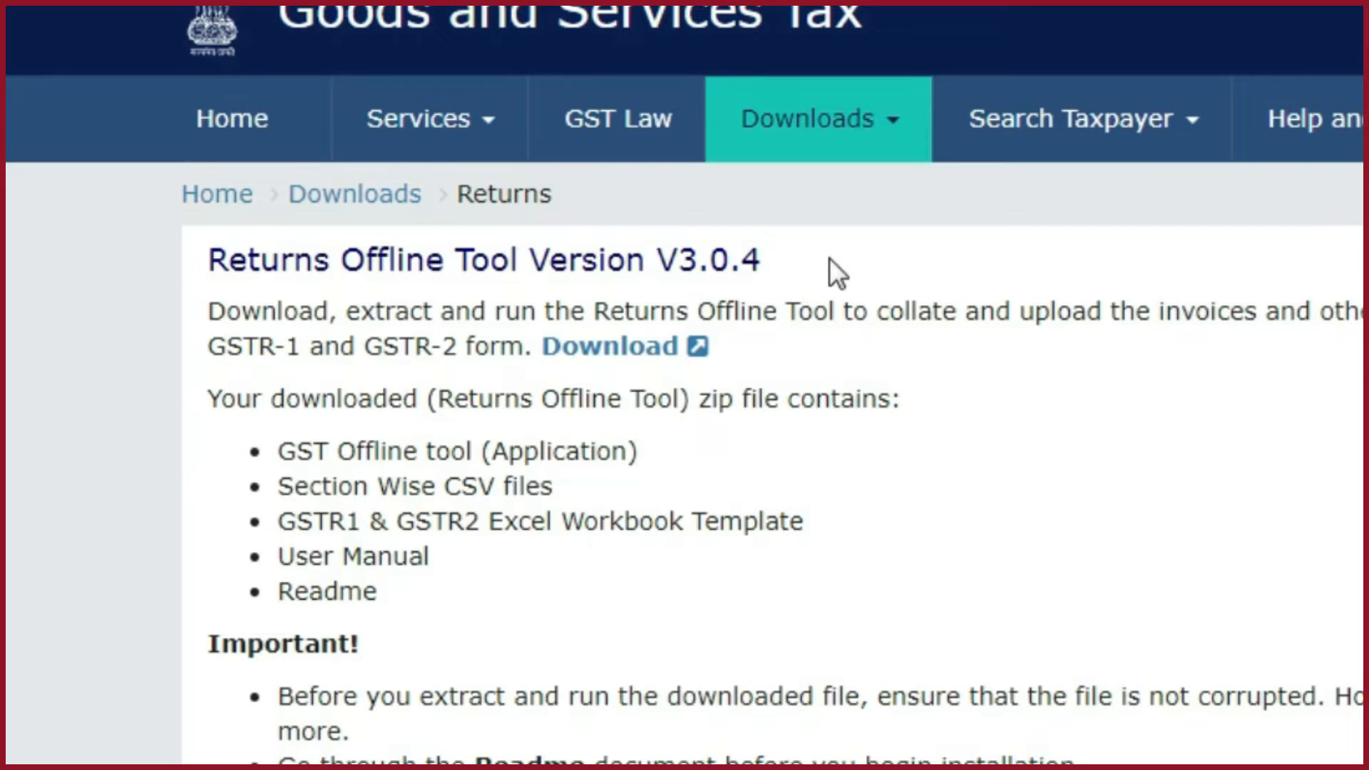
{"action": "left_click", "coordinate": [625, 346]}
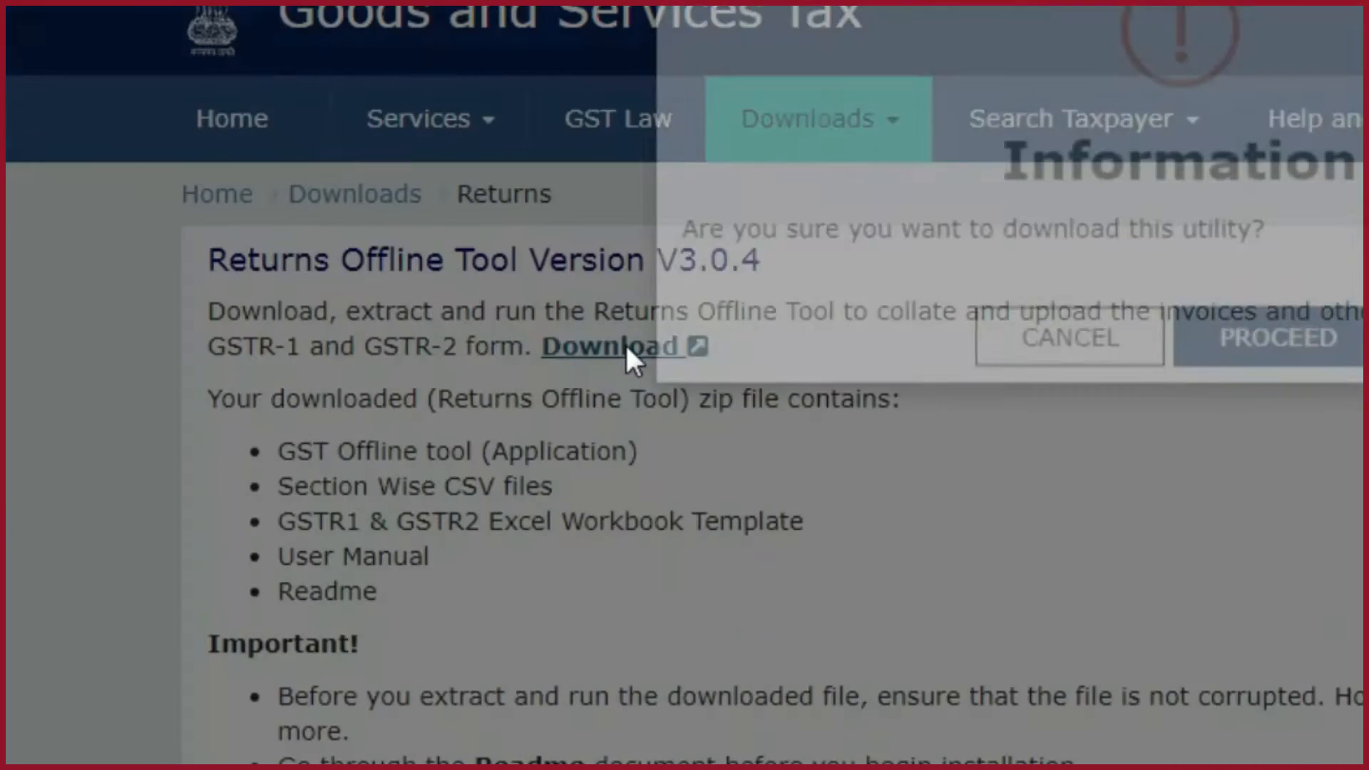
{"action": "left_click", "coordinate": [1196, 430]}
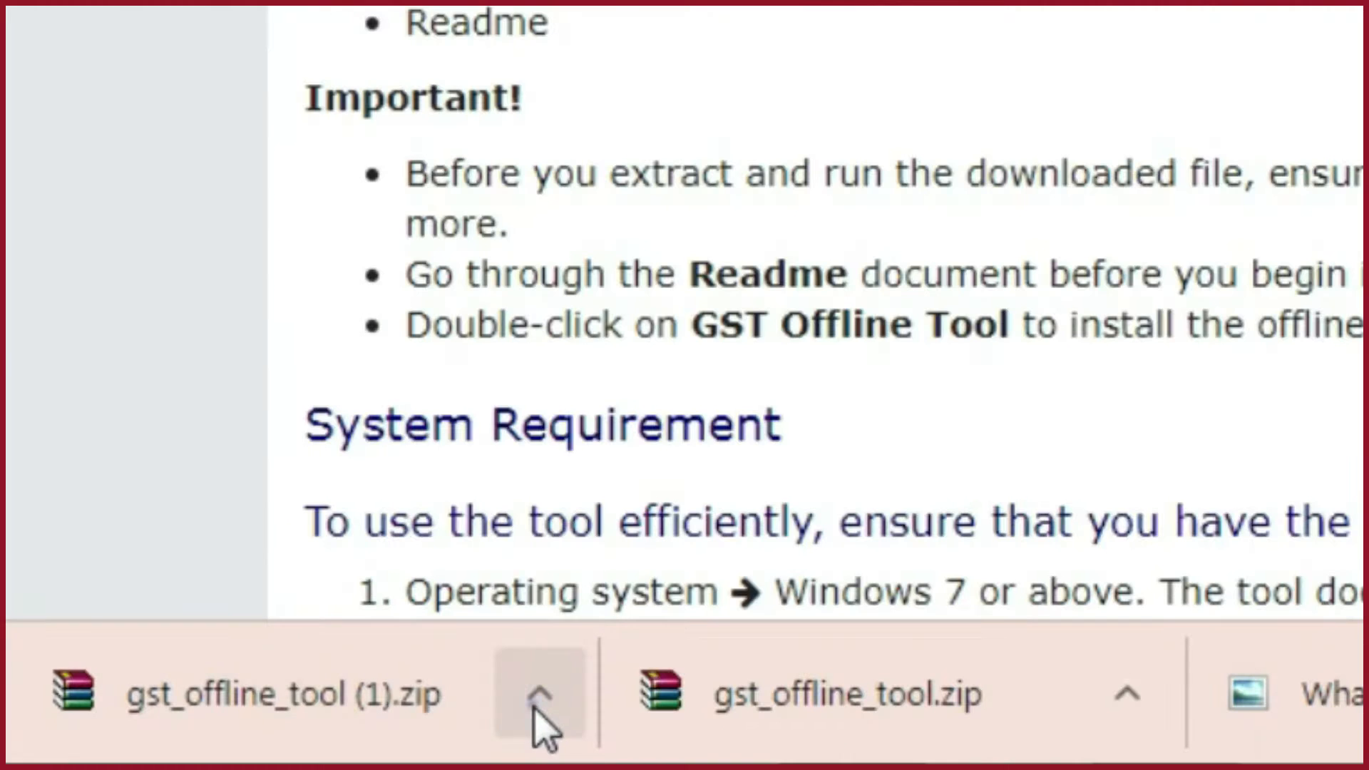
{"action": "left_click", "coordinate": [214, 749]}
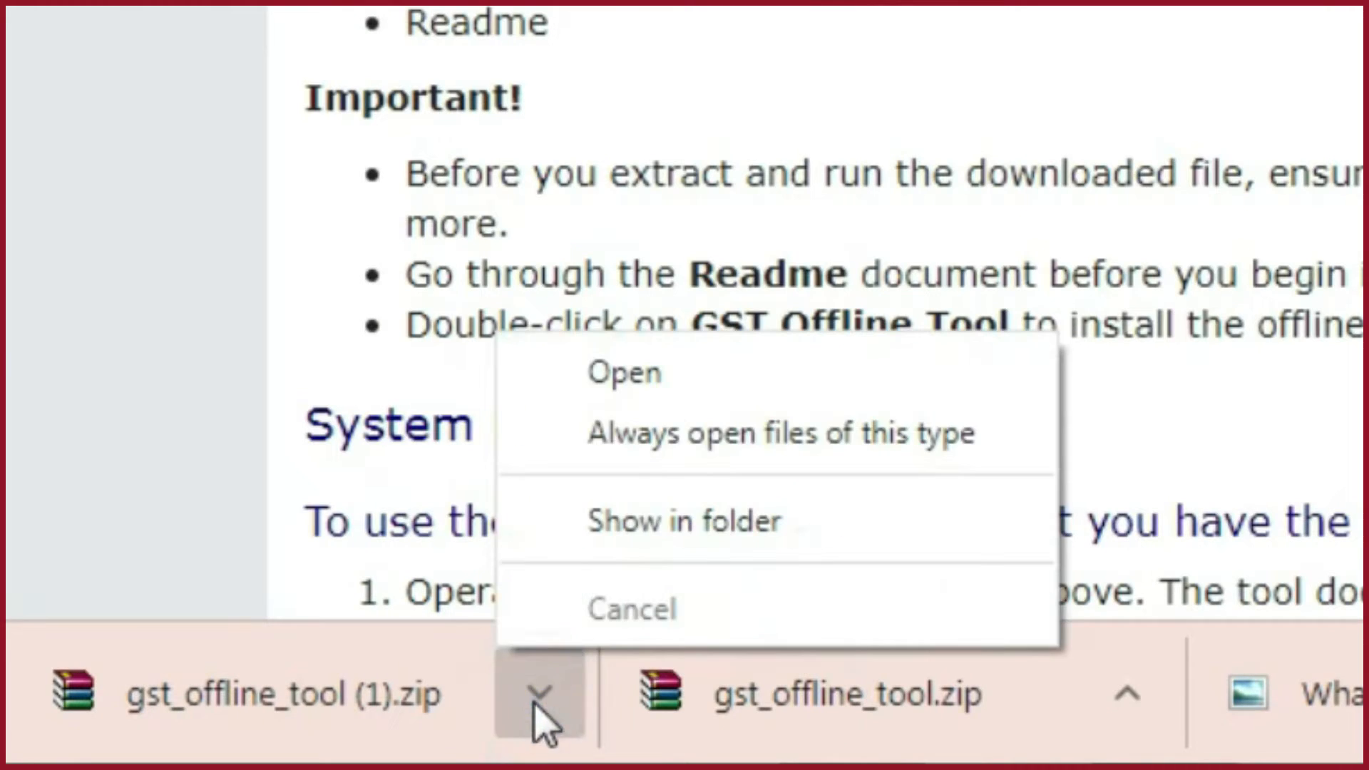
{"action": "left_click", "coordinate": [261, 674]}
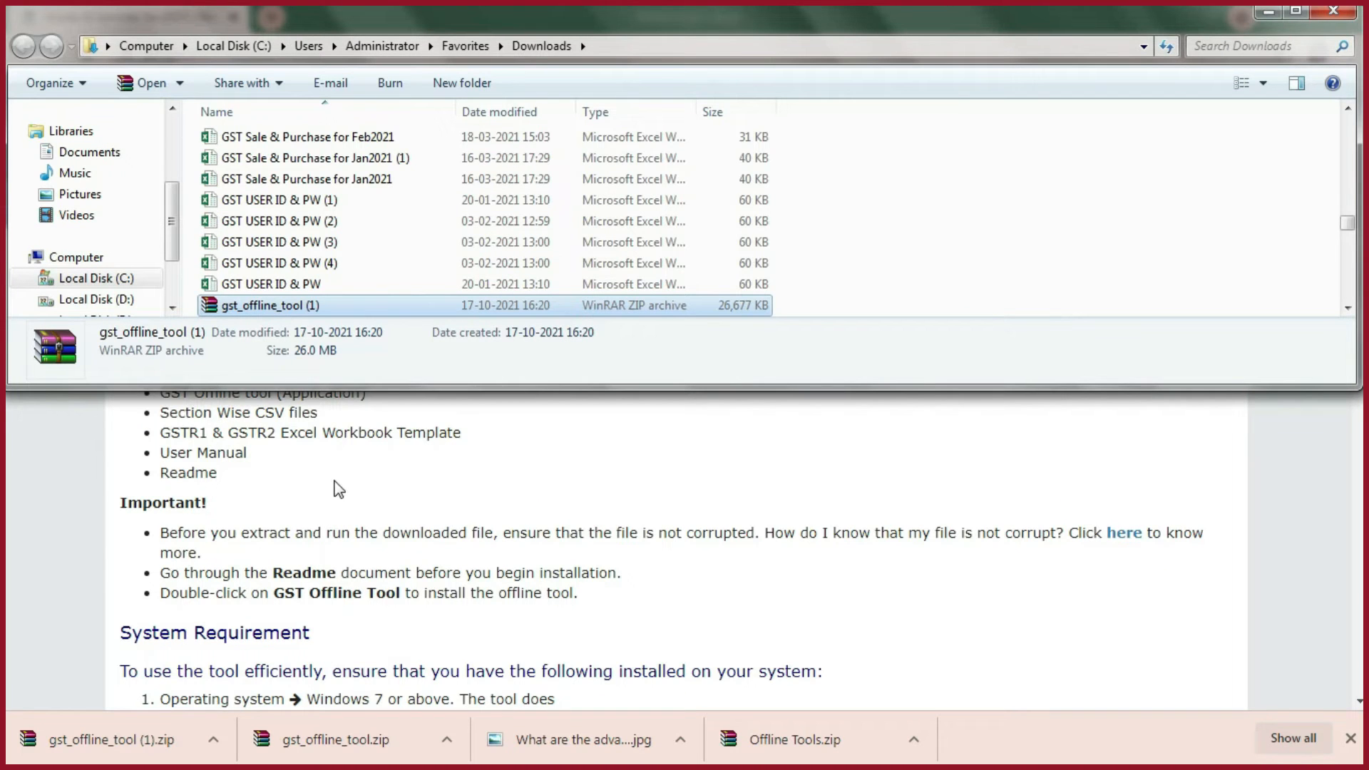
- Extract the gst_offline_tool archive on the desktop and open the extracted folder
{"action": "left_click", "coordinate": [1363, 757]}
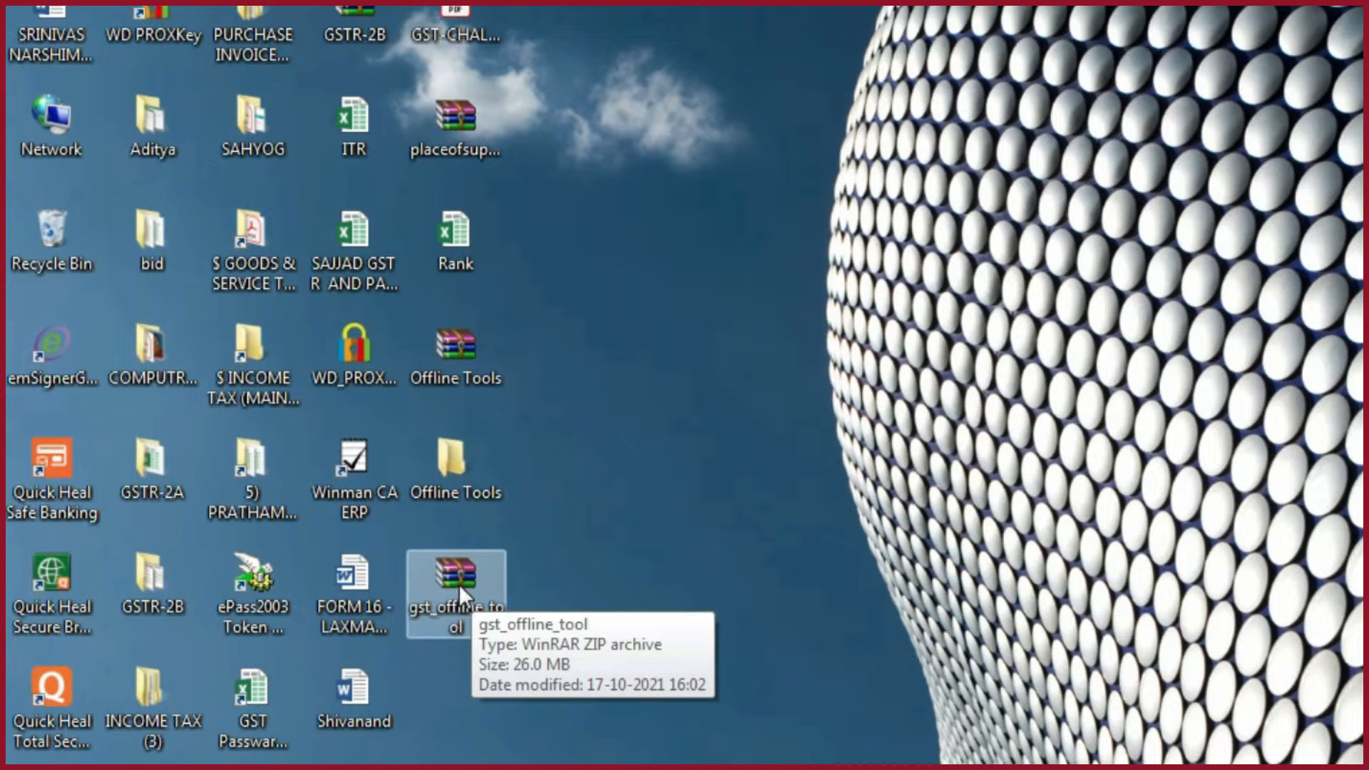
{"action": "left_click", "coordinate": [459, 584]}
{"action": "right_click", "coordinate": [460, 584]}
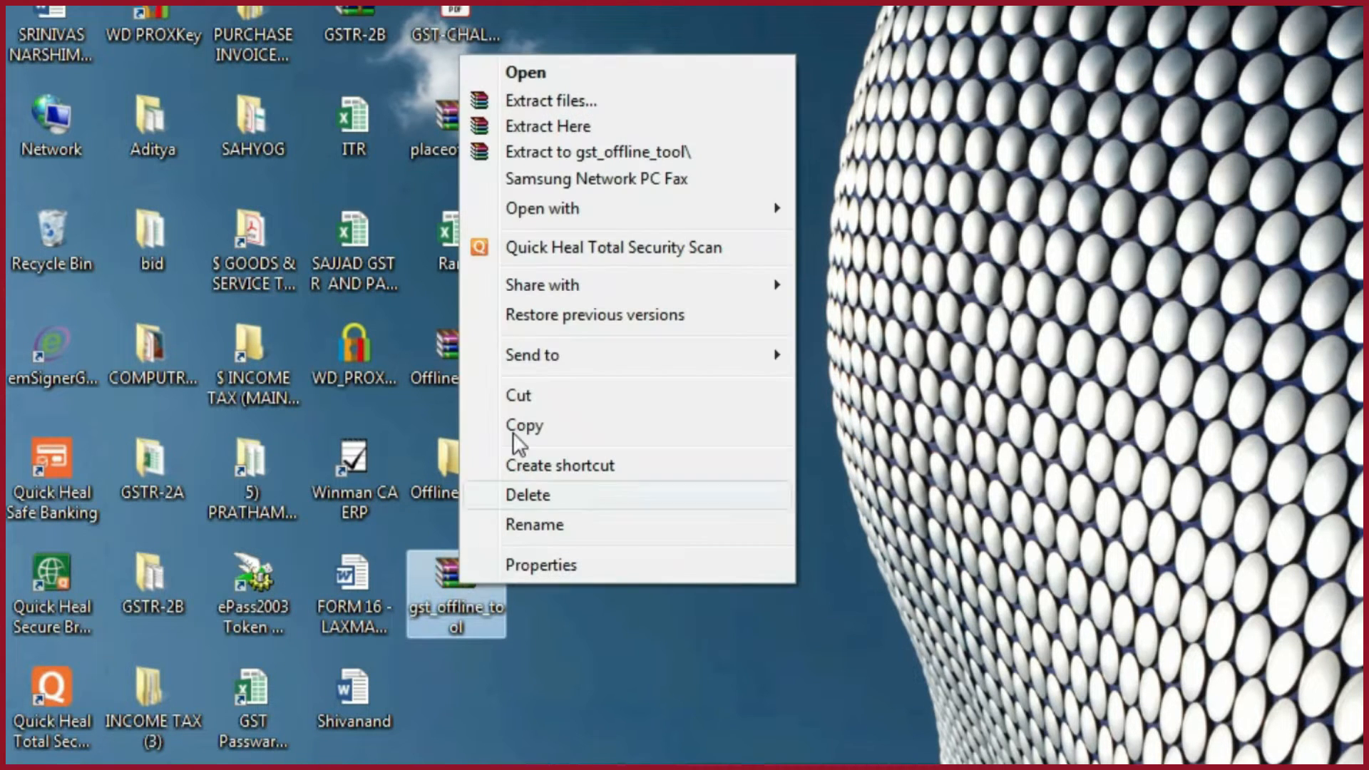
{"action": "left_click", "coordinate": [576, 125]}
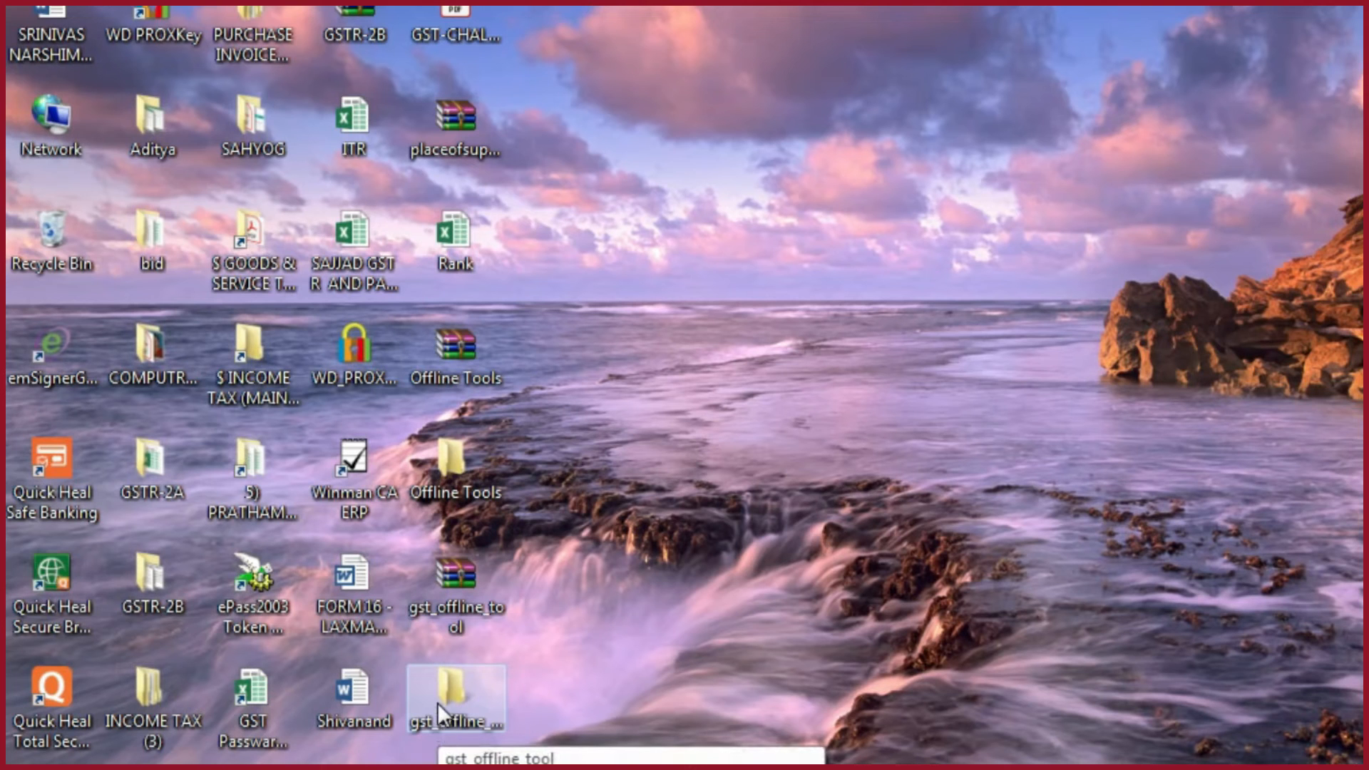
{"action": "double_click", "coordinate": [438, 703]}
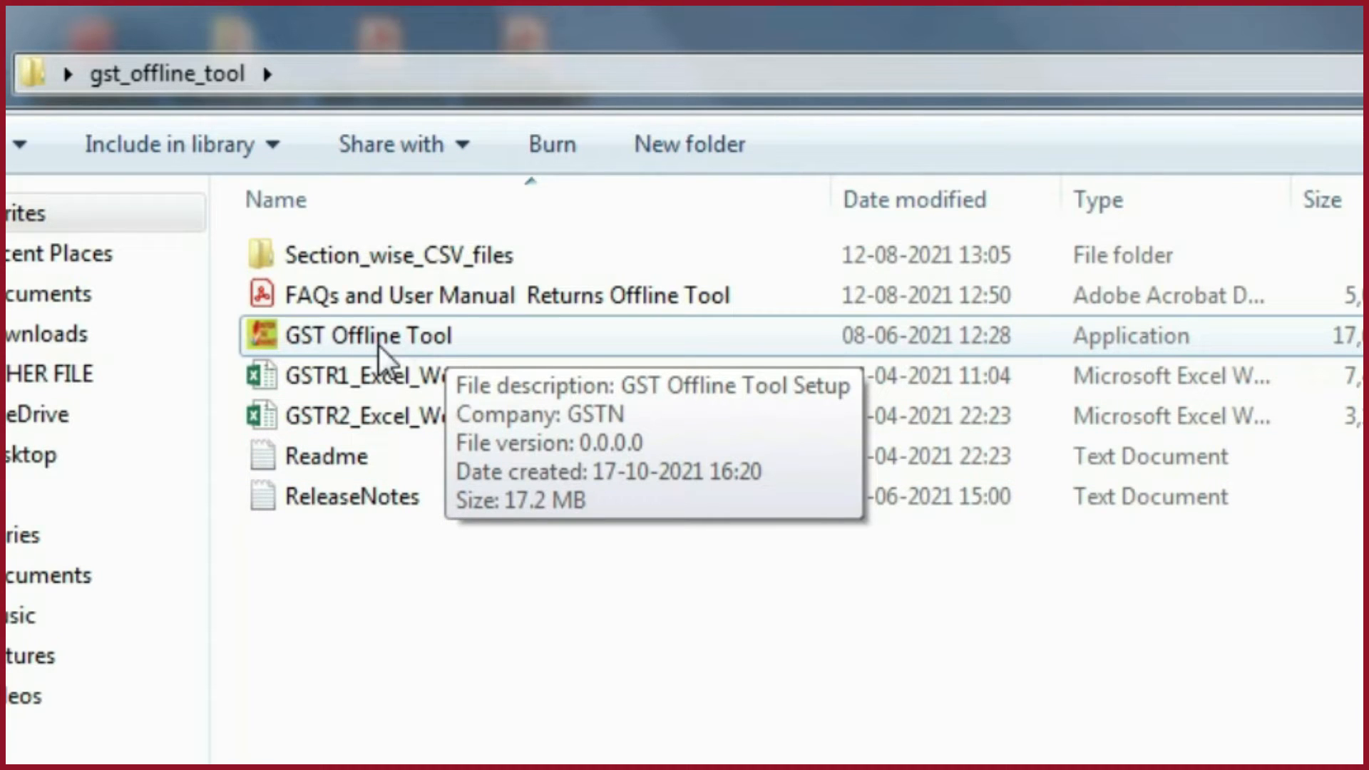
- Launch the GST Offline Tool setup application from the extracted folder
{"action": "left_click", "coordinate": [380, 346]}
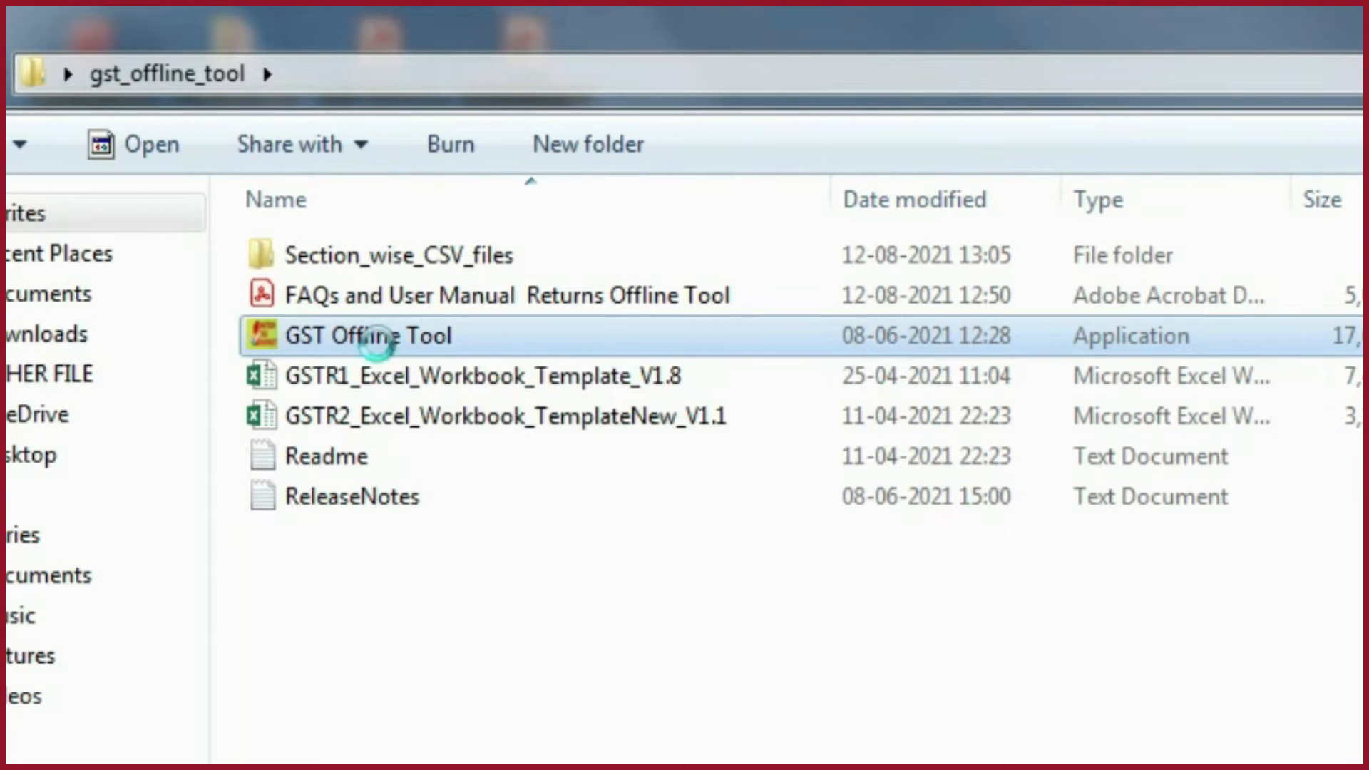
{"action": "right_click", "coordinate": [379, 346]}
{"action": "left_click", "coordinate": [578, 430]}
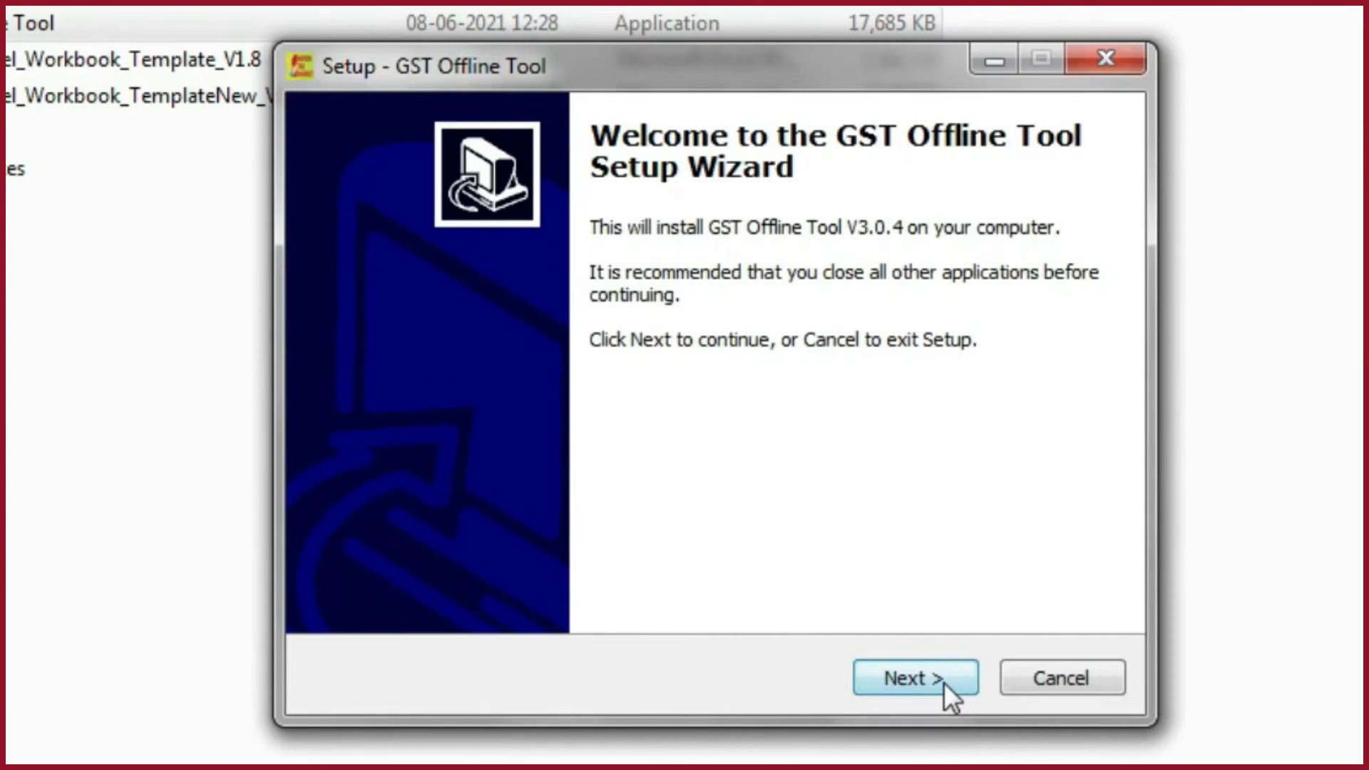
- Install the GST Offline Tool into C:\GST Offline Tool with a desktop icon and finish the setup wizard
{"action": "left_click", "coordinate": [944, 681]}
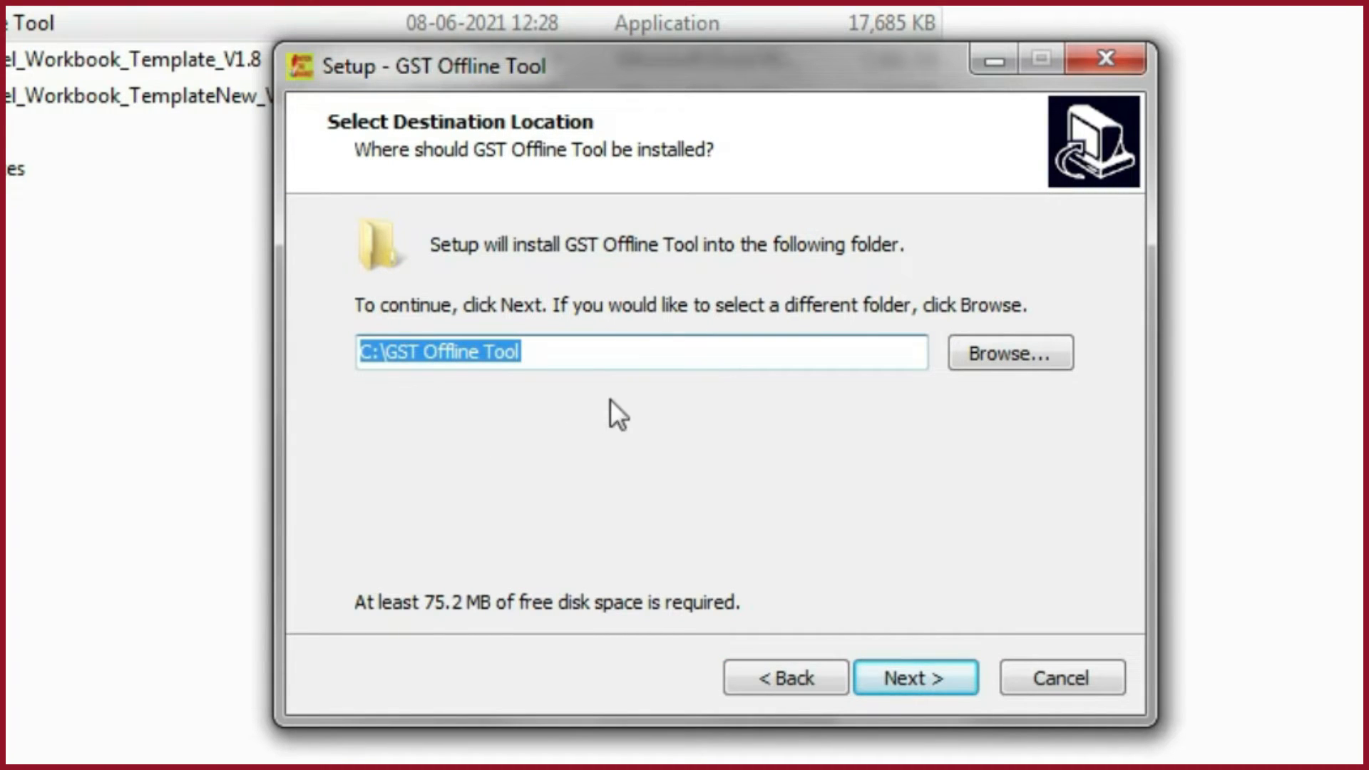
{"action": "left_click", "coordinate": [946, 669]}
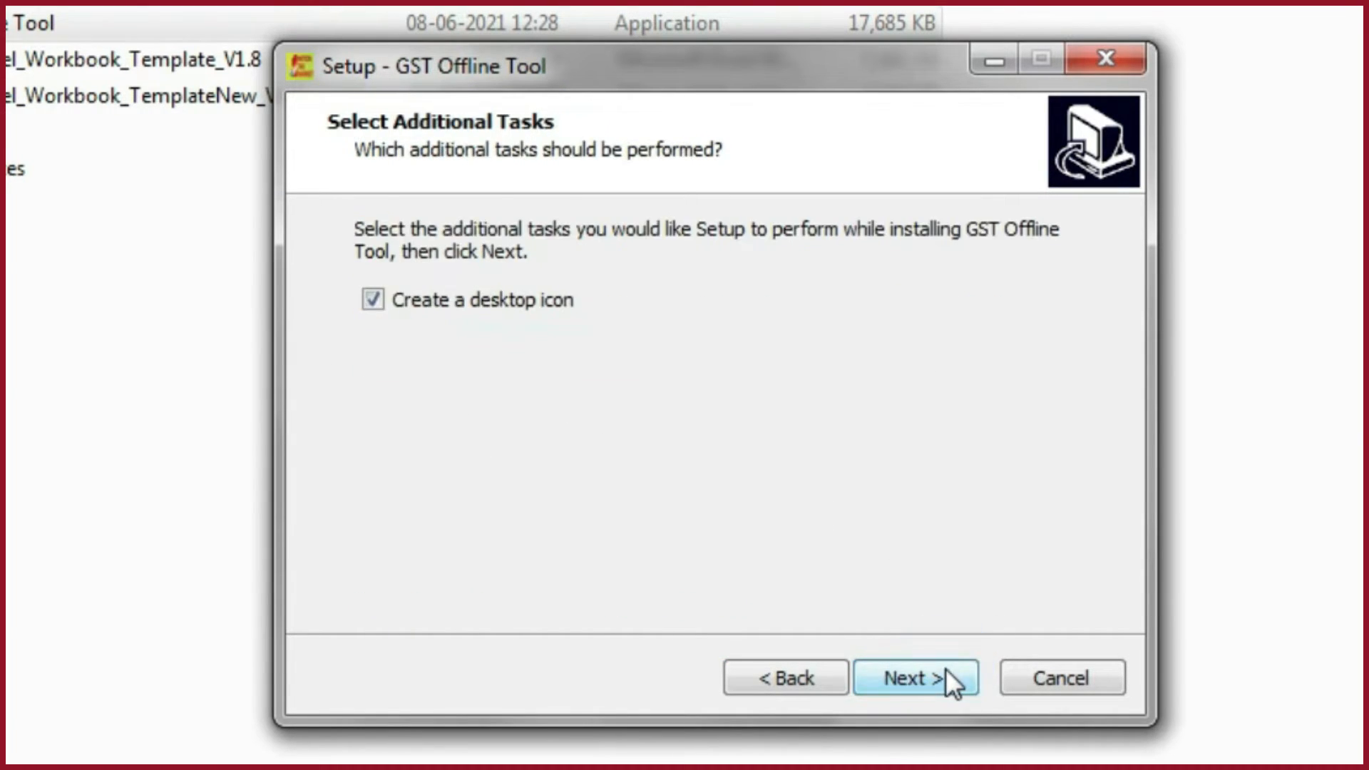
{"action": "left_click", "coordinate": [946, 669]}
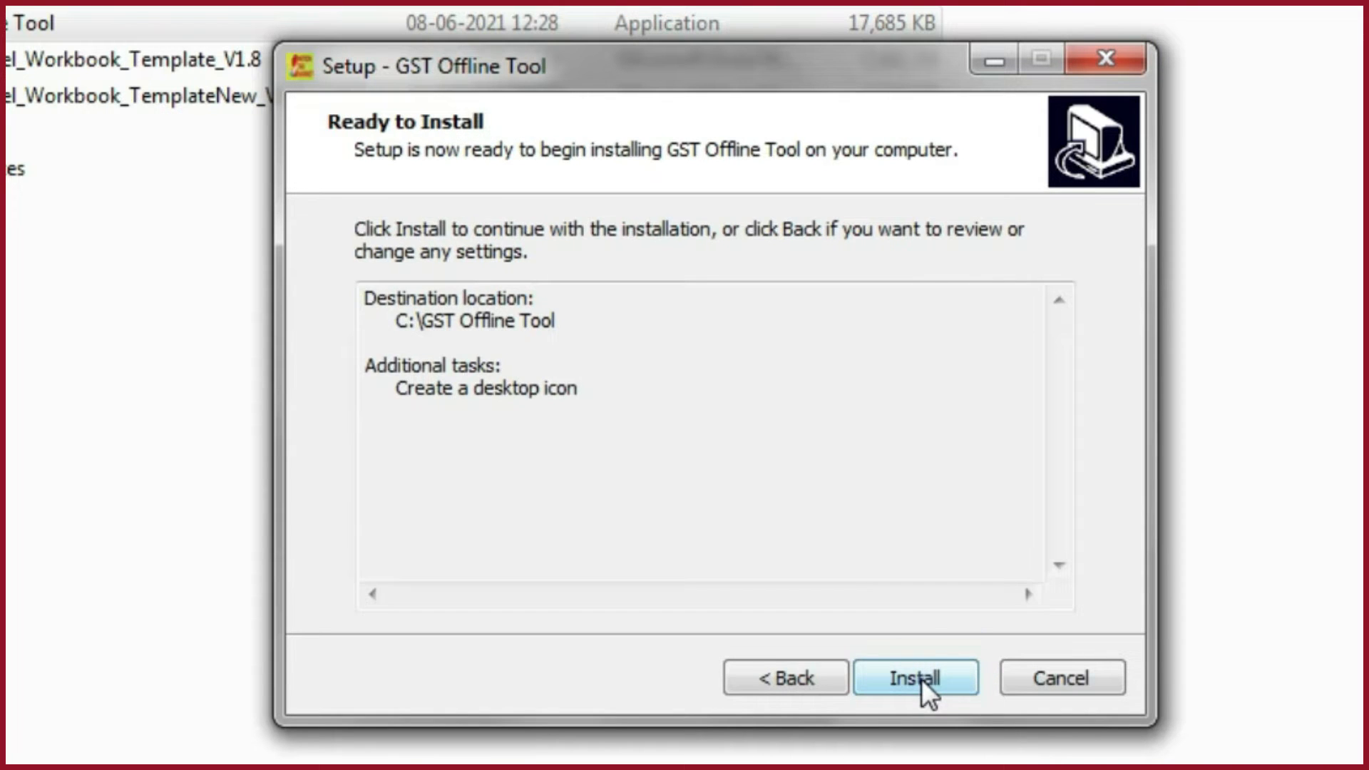
{"action": "left_click", "coordinate": [921, 679]}
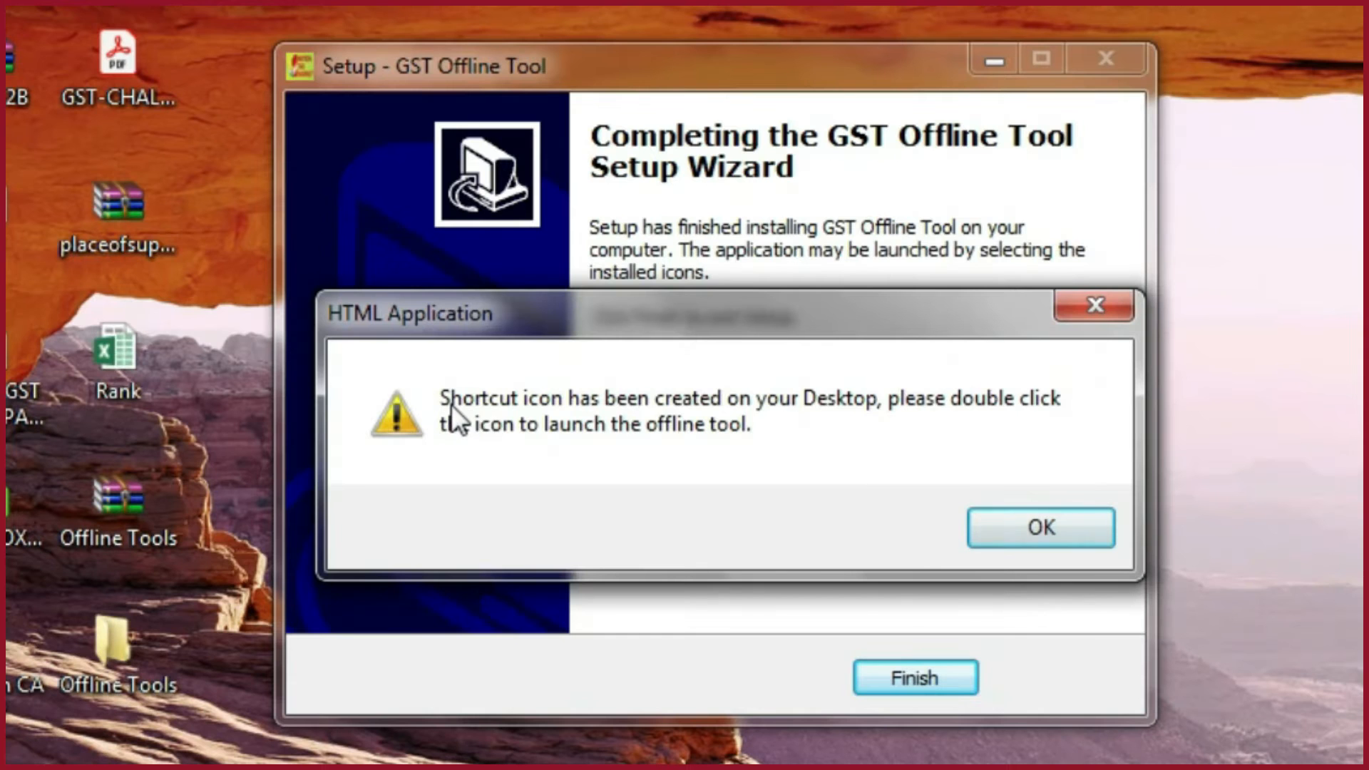
{"action": "left_click", "coordinate": [1065, 525]}
{"action": "left_click", "coordinate": [935, 678]}
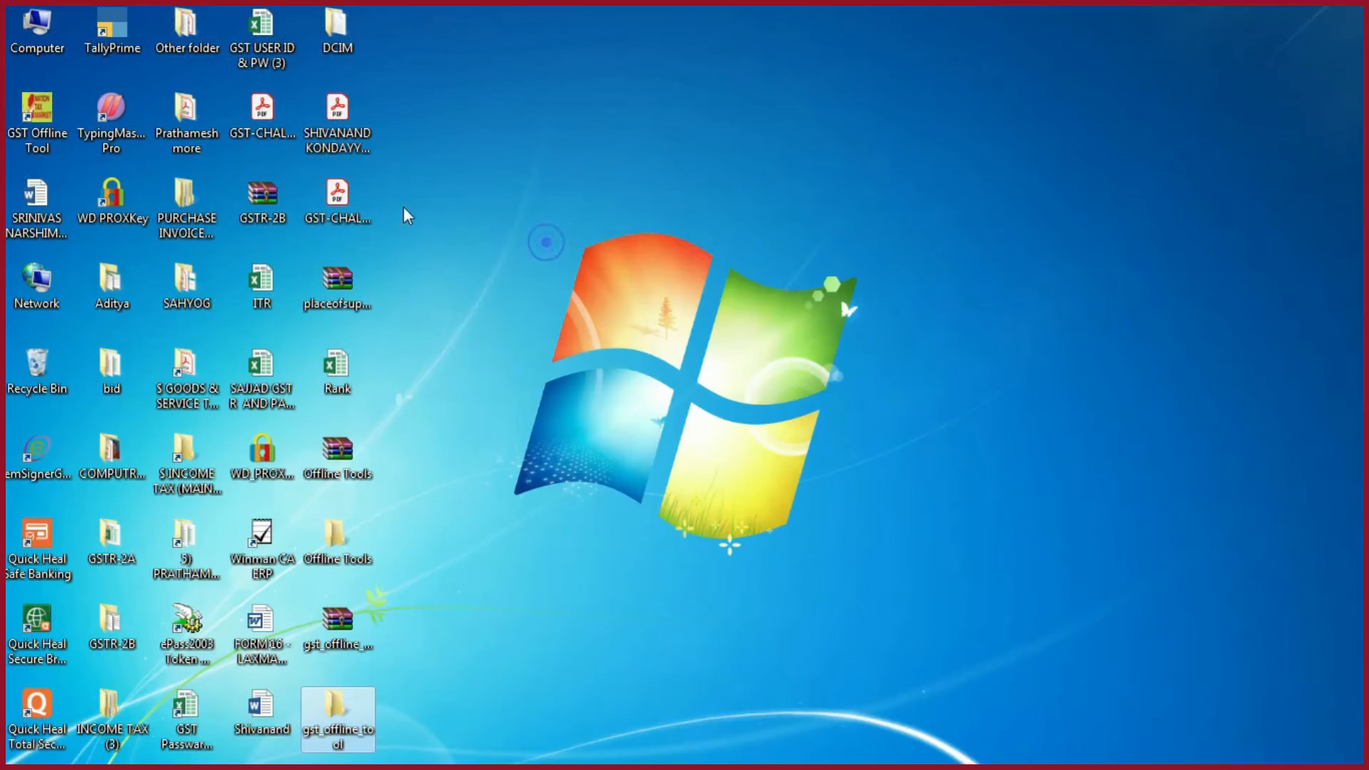
- Launch the GST Offline Tool from the desktop and start a new invoice data upload for a return
{"action": "left_click", "coordinate": [42, 135]}
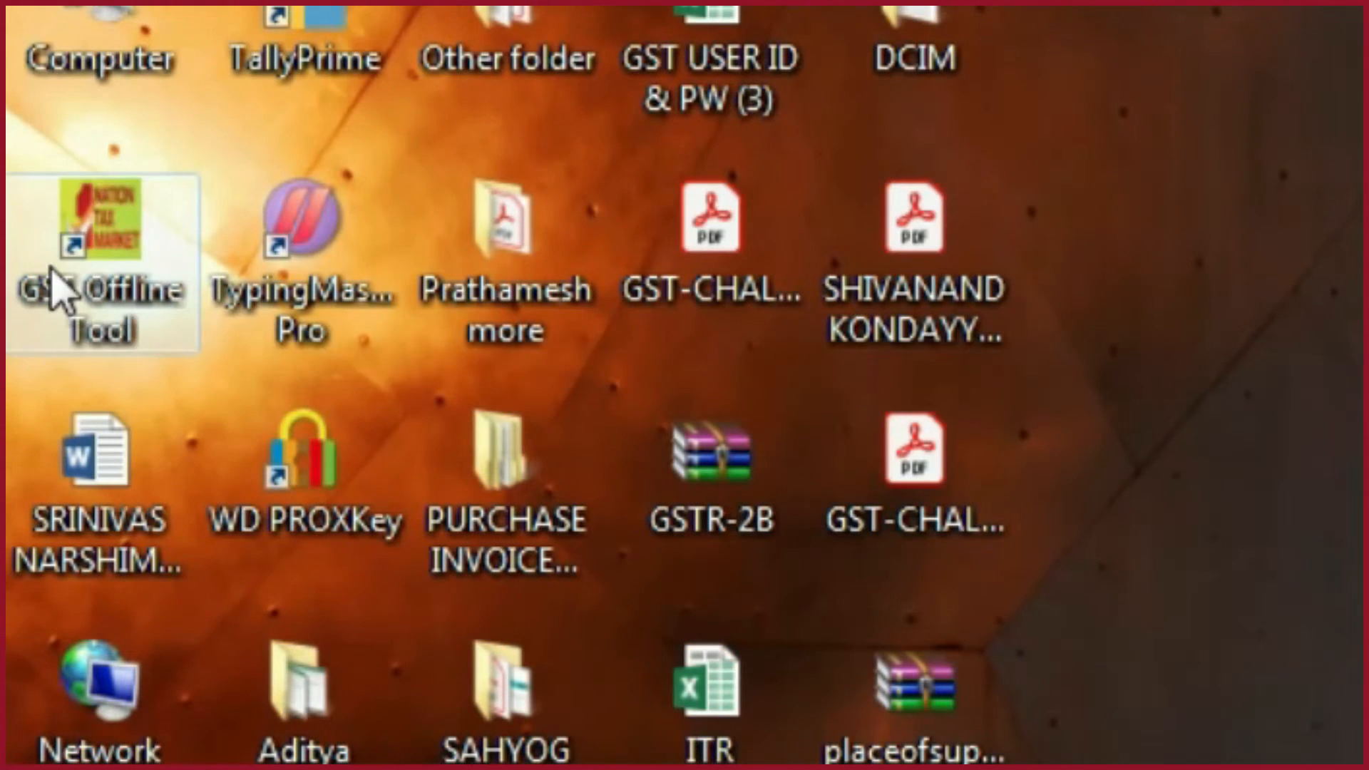
{"action": "double_click", "coordinate": [103, 263]}
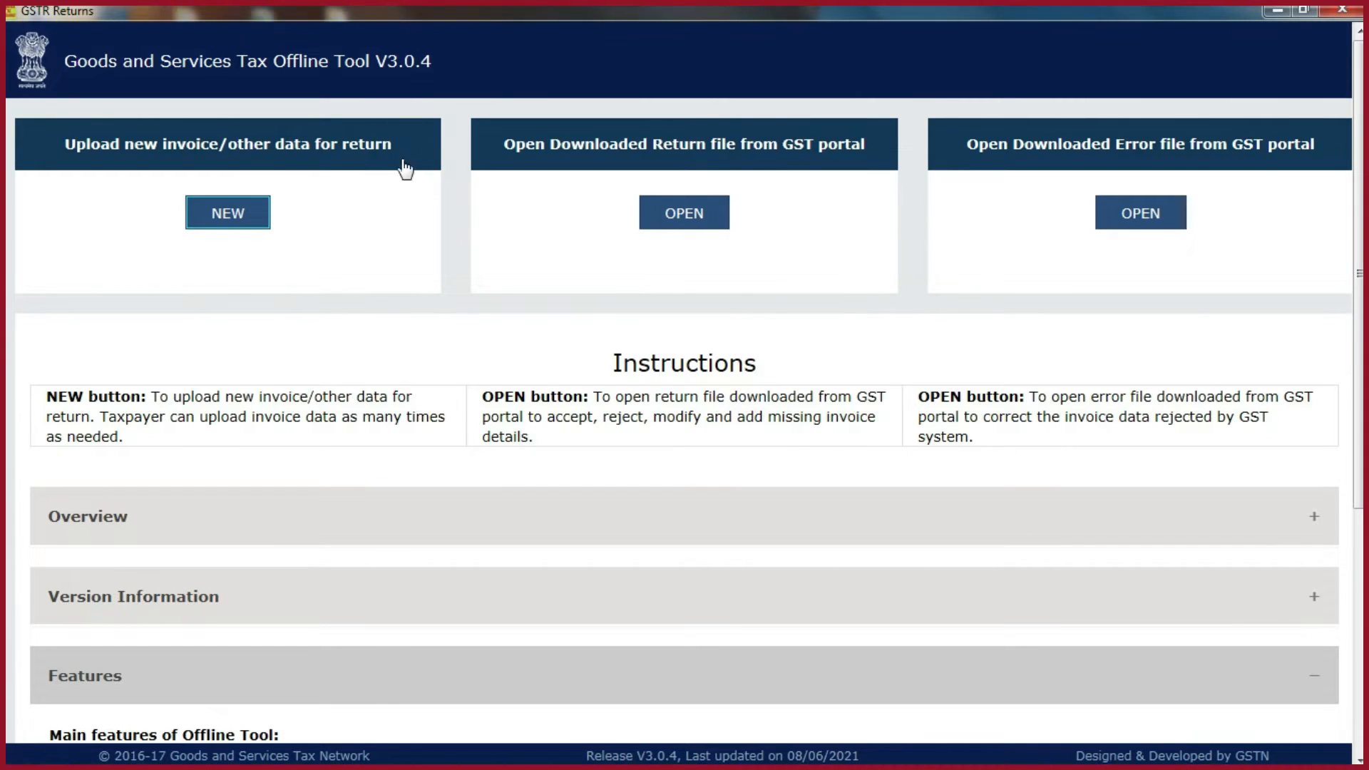
{"action": "left_click", "coordinate": [214, 215]}
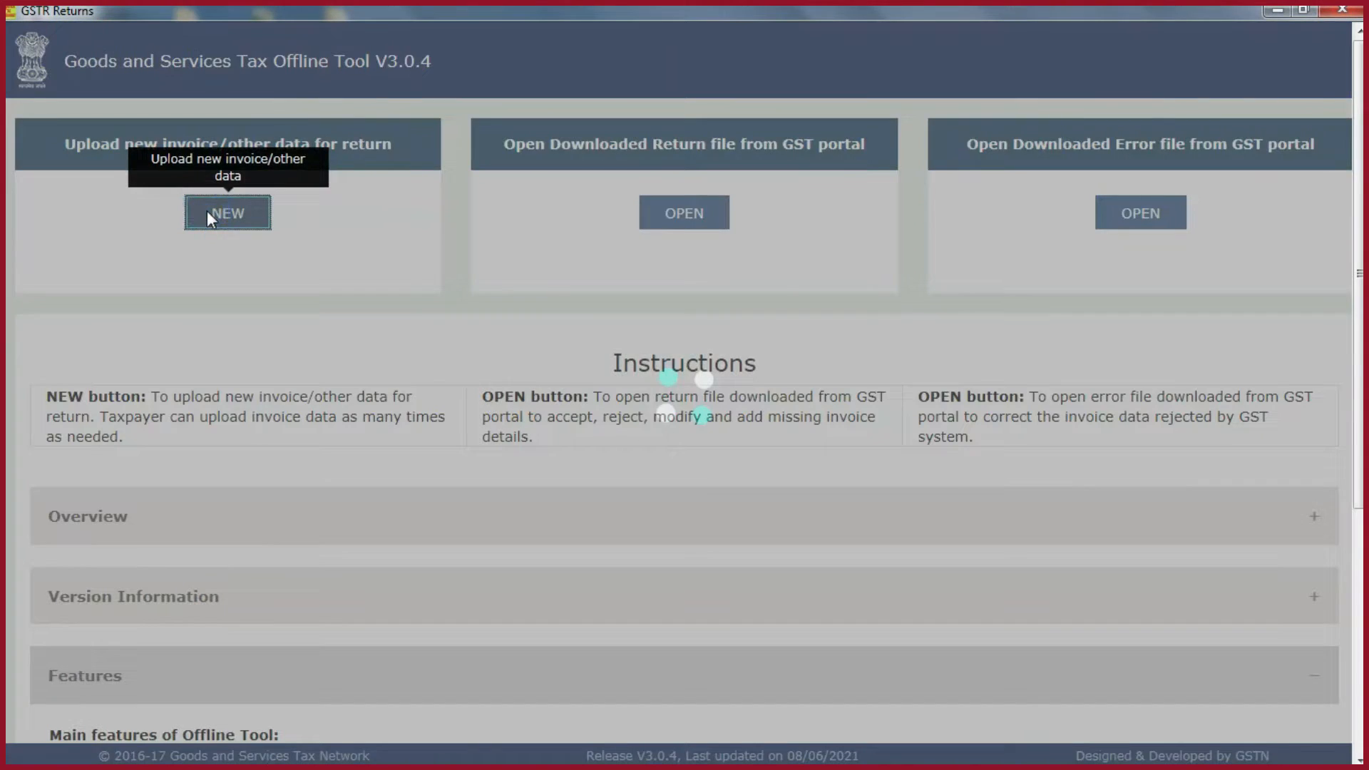
- Choose GSTR-1/IFF as the GST statement and paste the supplier's GSTIN
{"action": "left_click", "coordinate": [398, 270]}
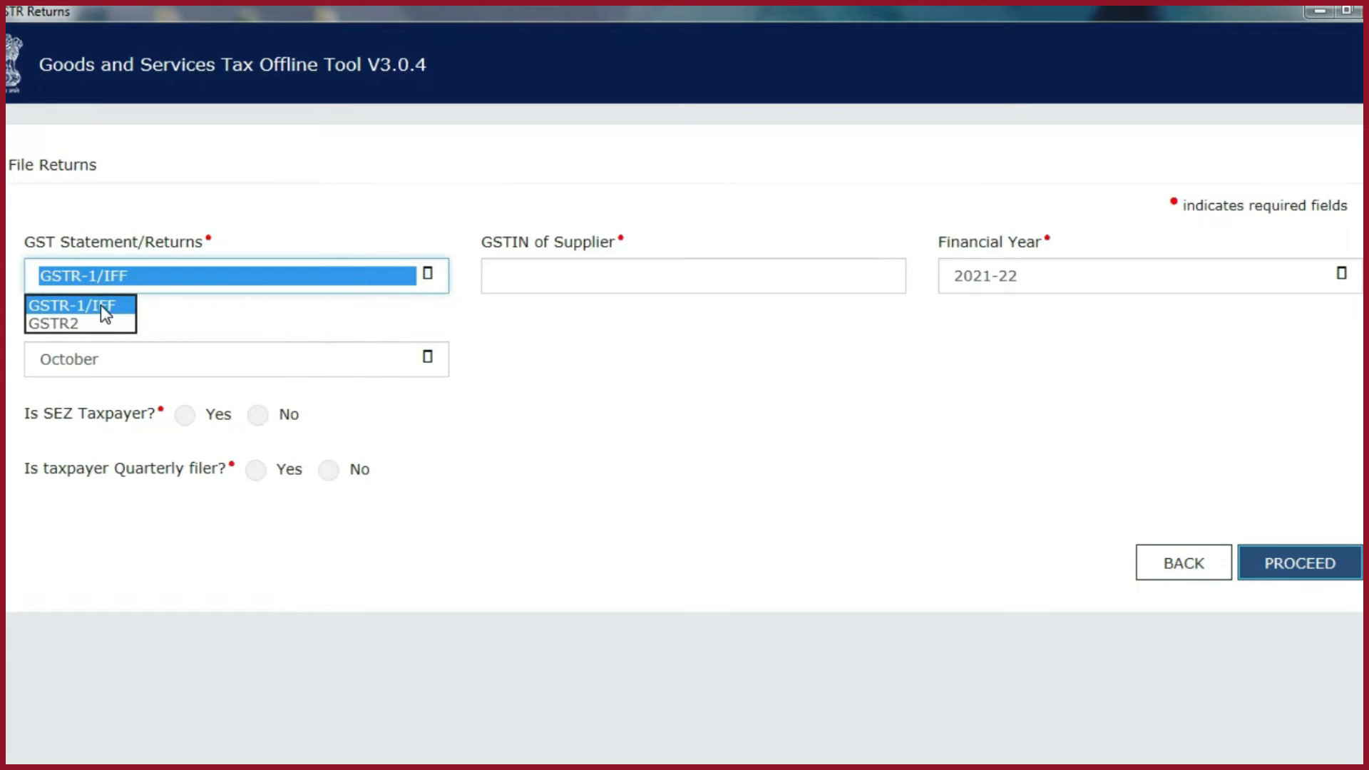
{"action": "left_click", "coordinate": [101, 305]}
{"action": "left_click", "coordinate": [582, 382]}
{"action": "left_click", "coordinate": [559, 279]}
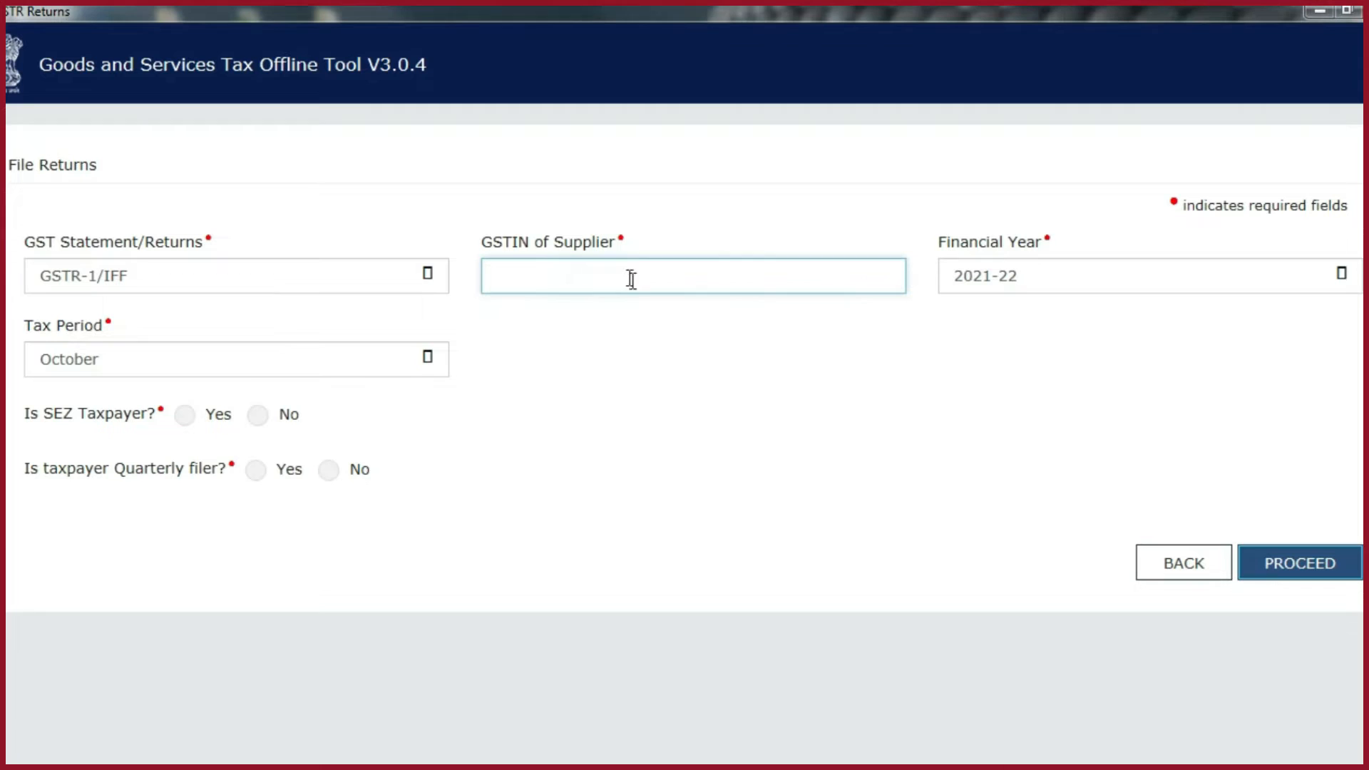
{"action": "left_click", "coordinate": [540, 280]}
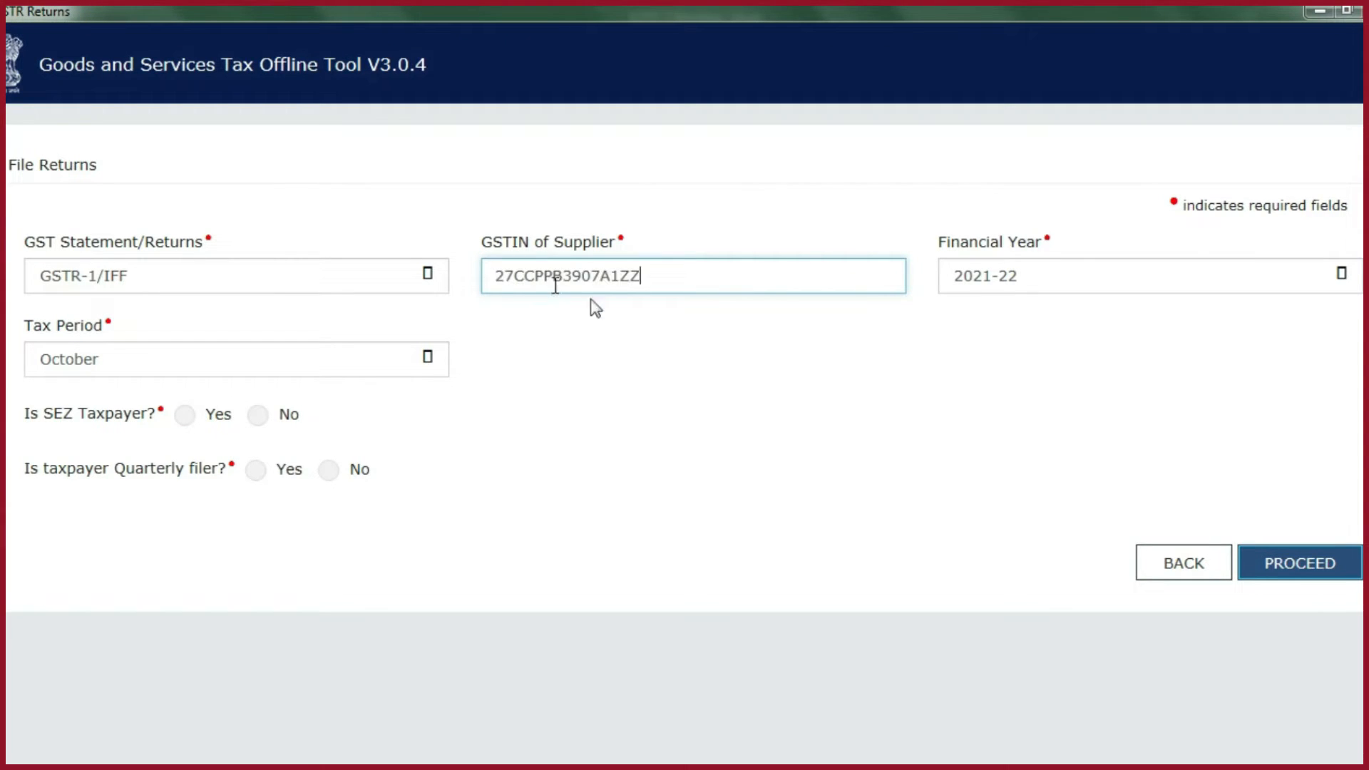
- Select 2021-22 as the financial year and October as the tax period
{"action": "left_click", "coordinate": [1087, 285]}
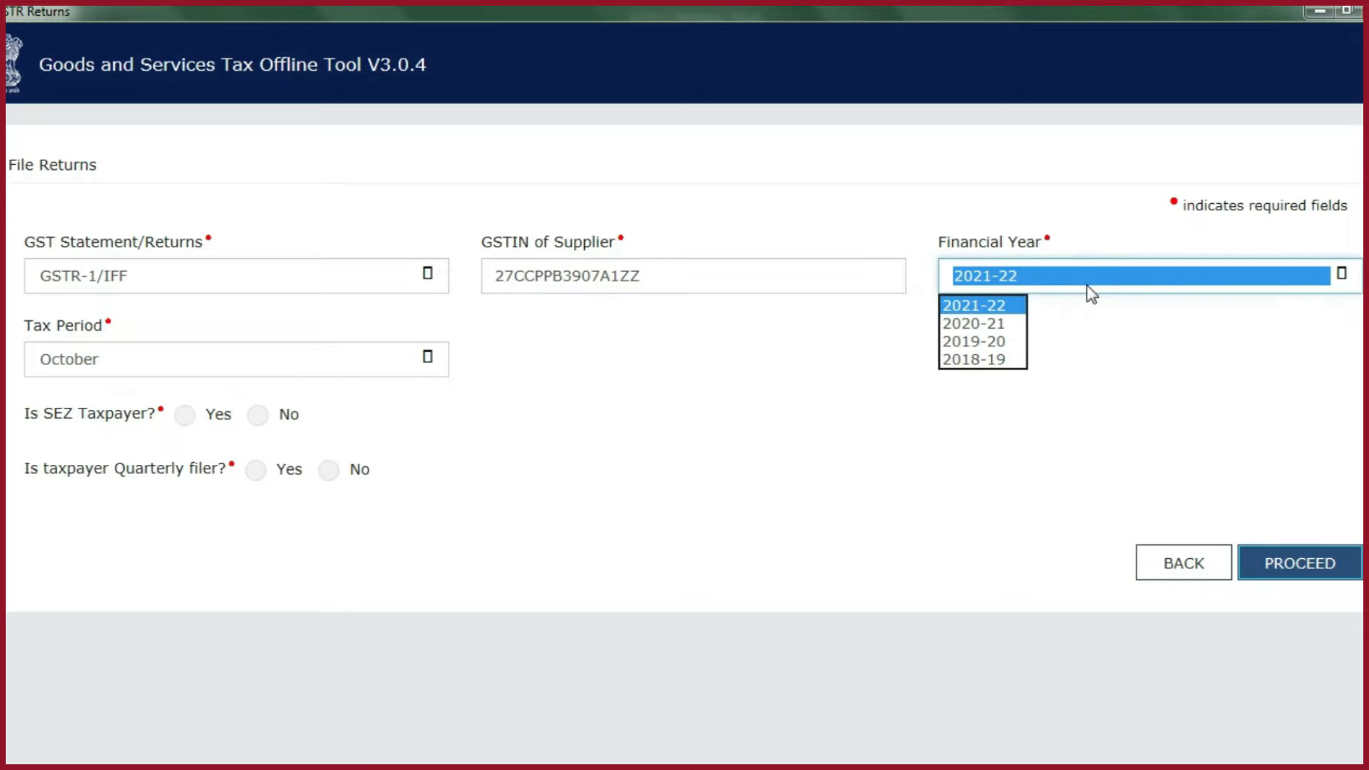
{"action": "left_click", "coordinate": [973, 307]}
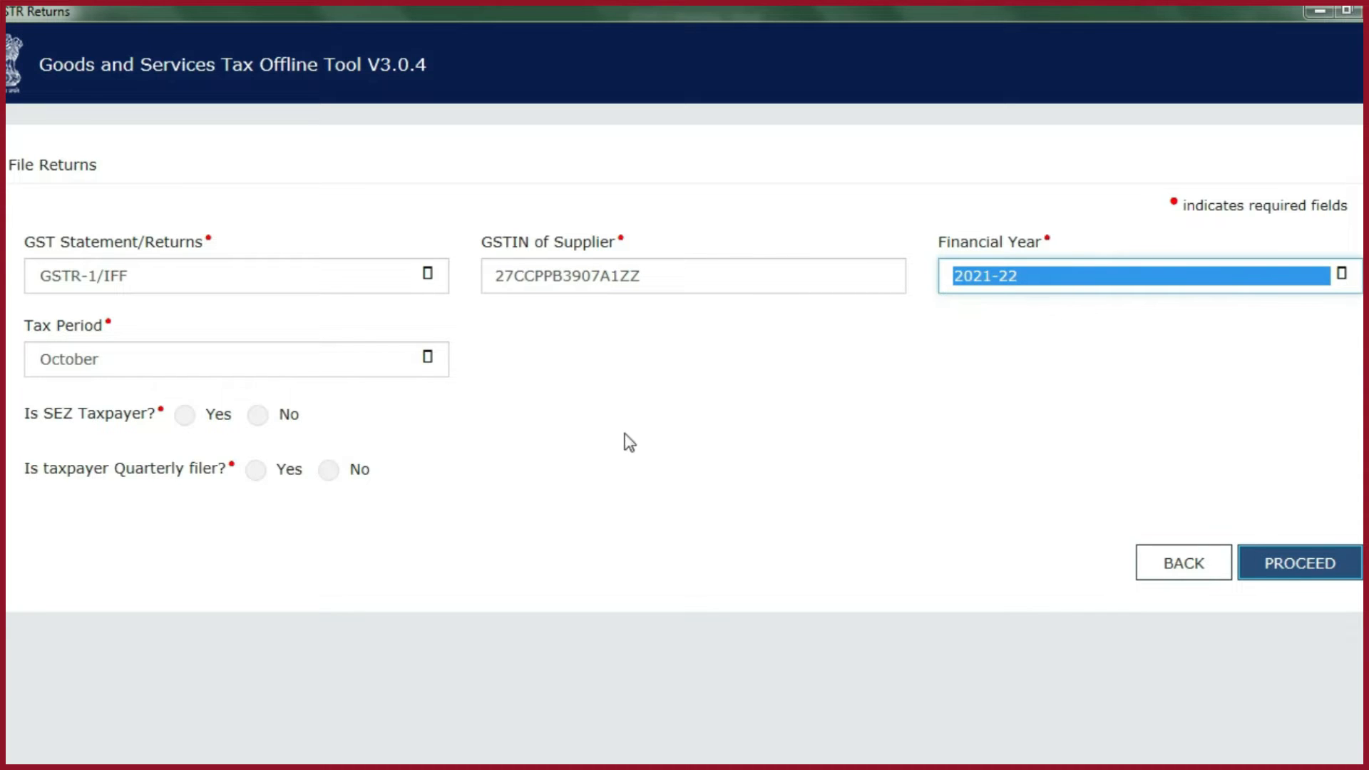
{"action": "left_click", "coordinate": [424, 360]}
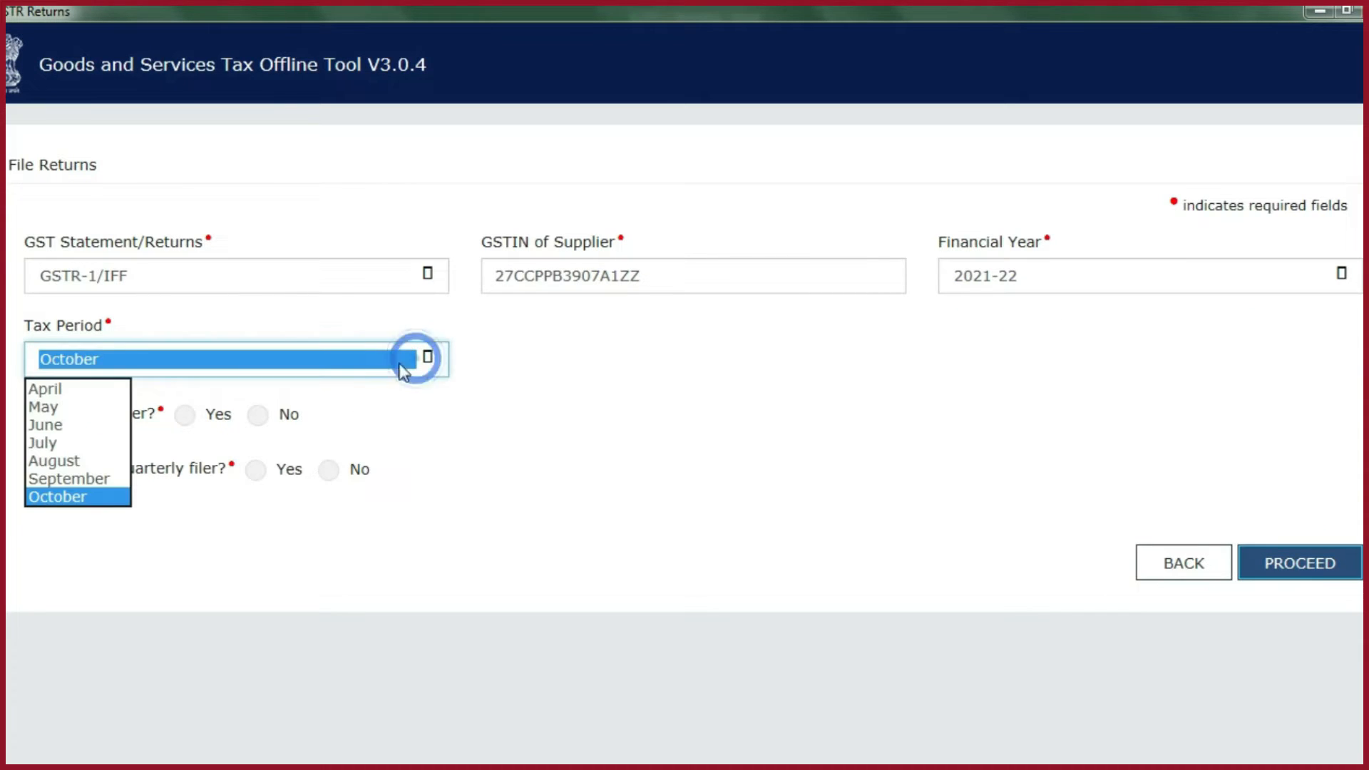
{"action": "left_click", "coordinate": [81, 498]}
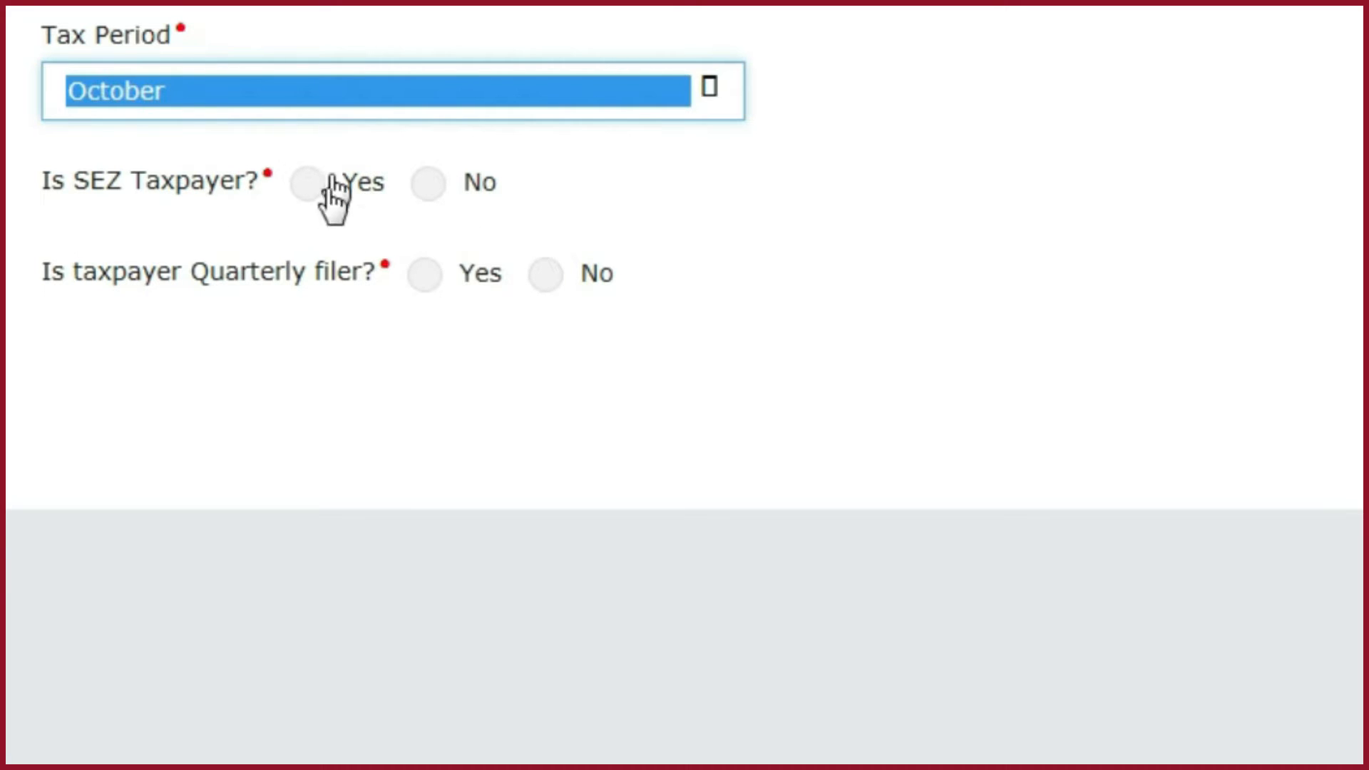
- Answer No for SEZ taxpayer, No for quarterly filer and Yes for turnover above 5CR, then proceed and confirm the return details
{"action": "left_click", "coordinate": [429, 186]}
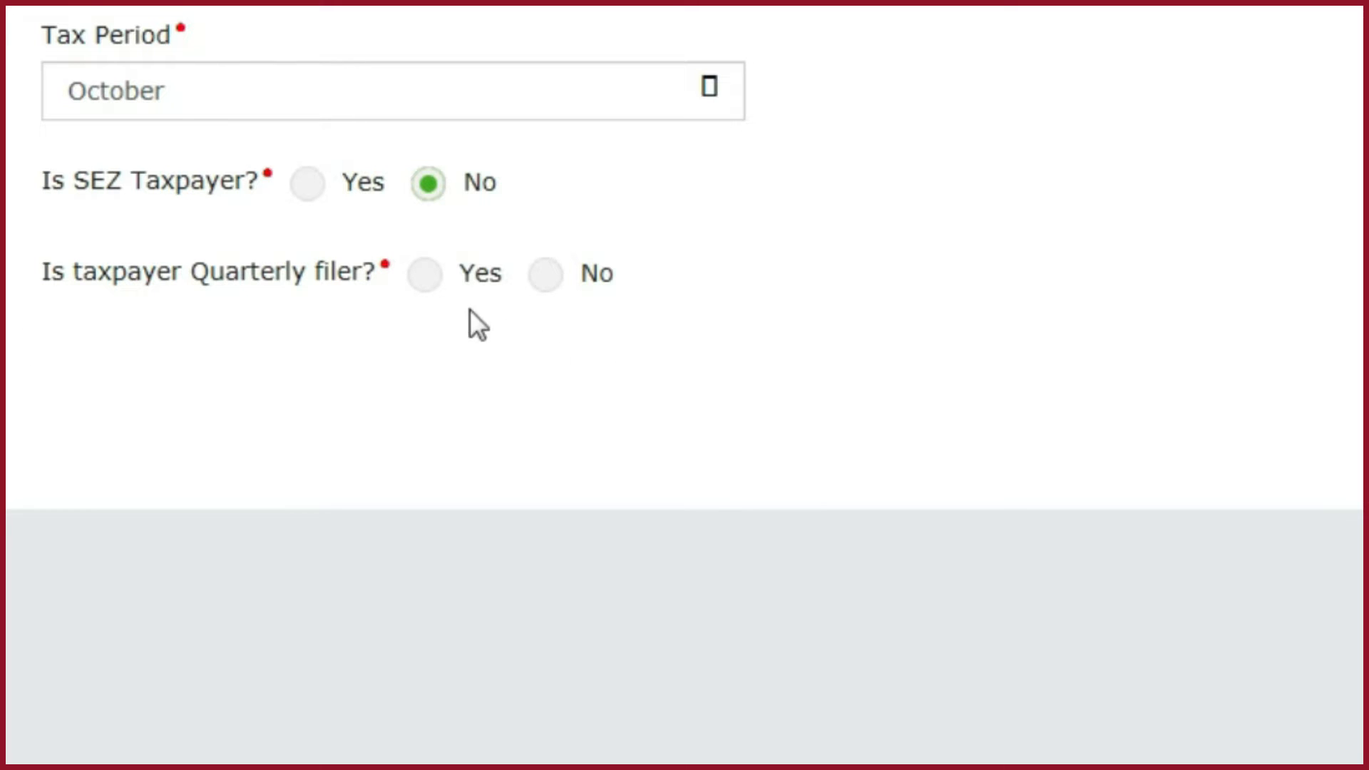
{"action": "left_click", "coordinate": [545, 275]}
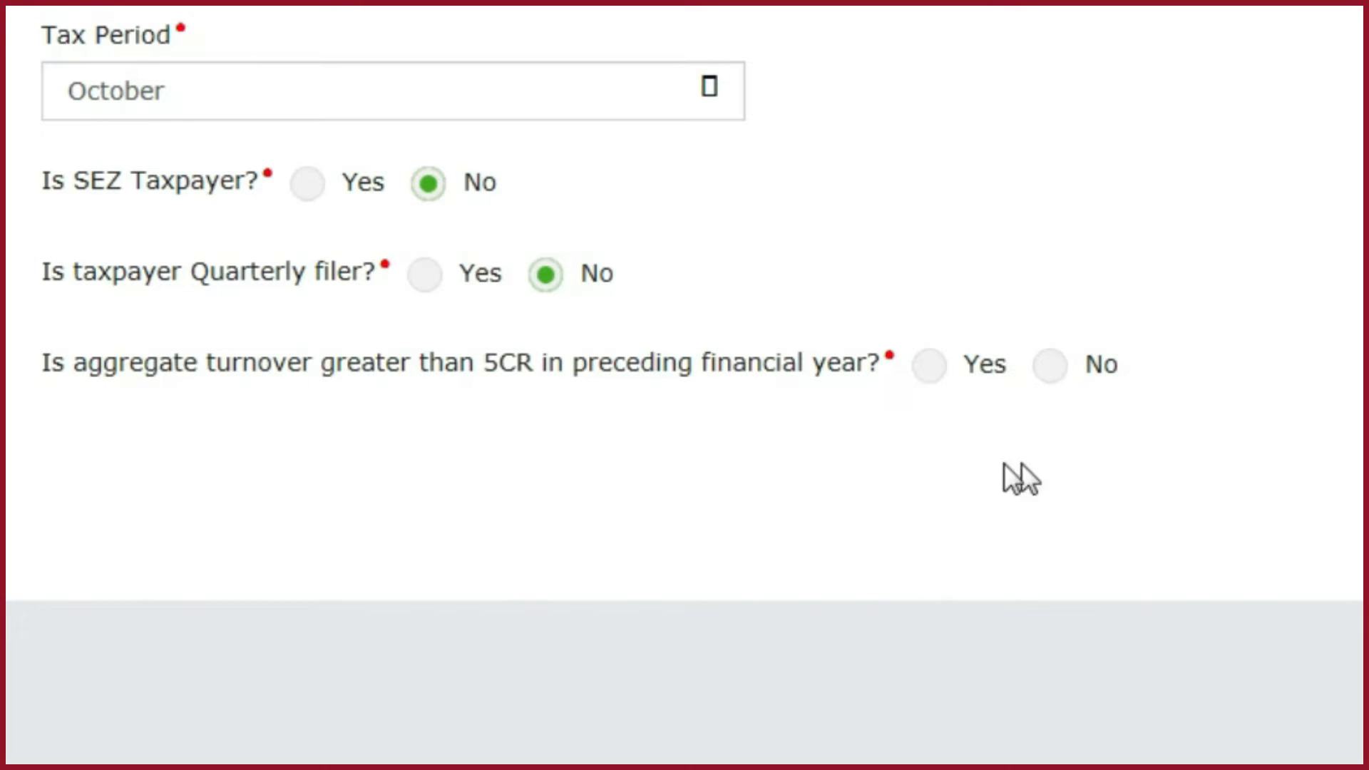
{"action": "left_click", "coordinate": [929, 367]}
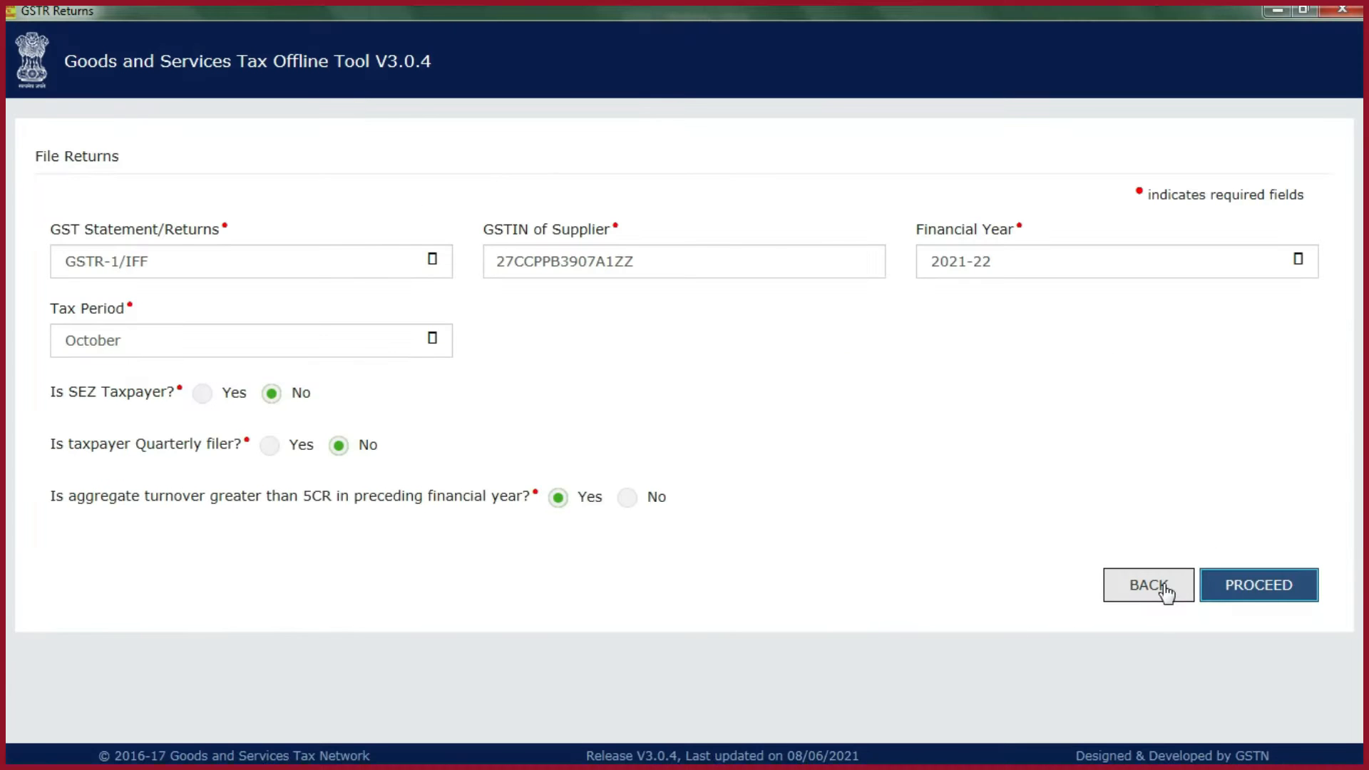
{"action": "left_click", "coordinate": [1245, 580]}
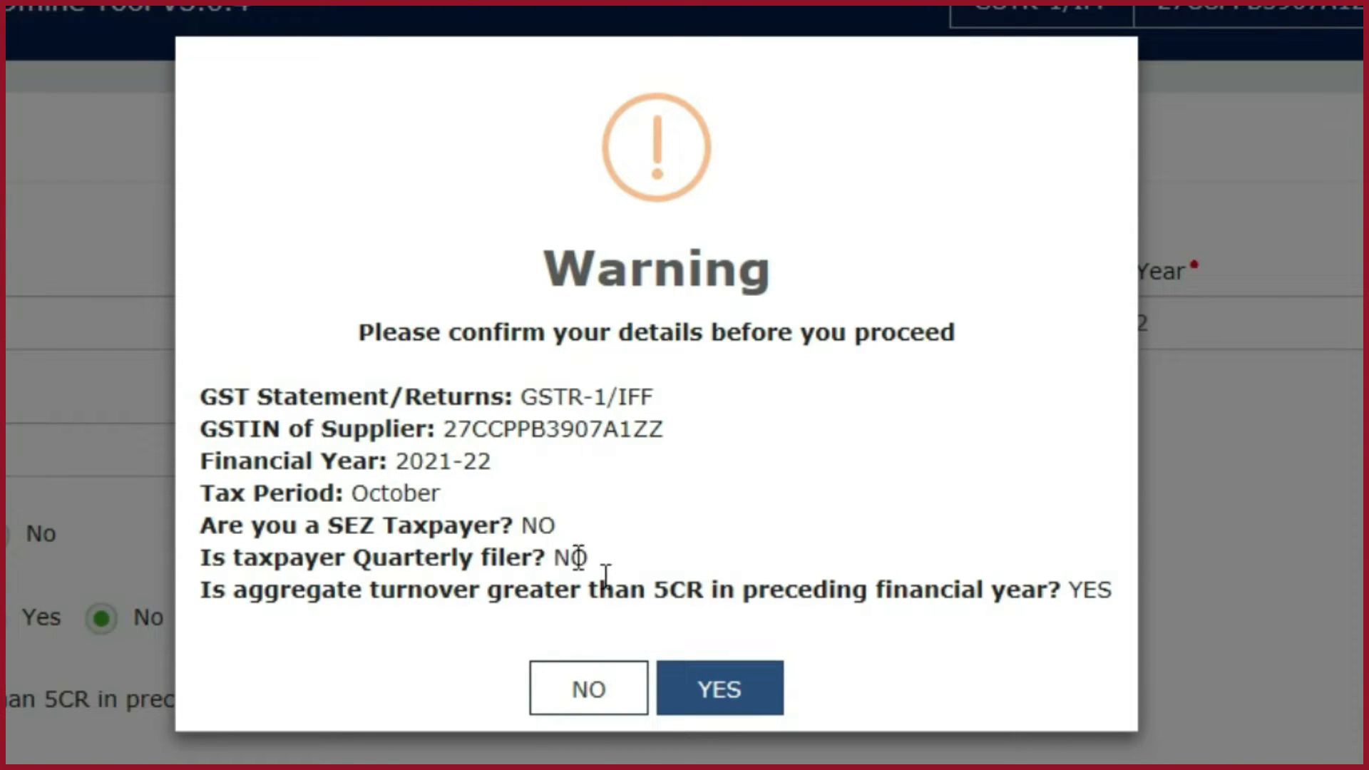
{"action": "left_click", "coordinate": [748, 686]}
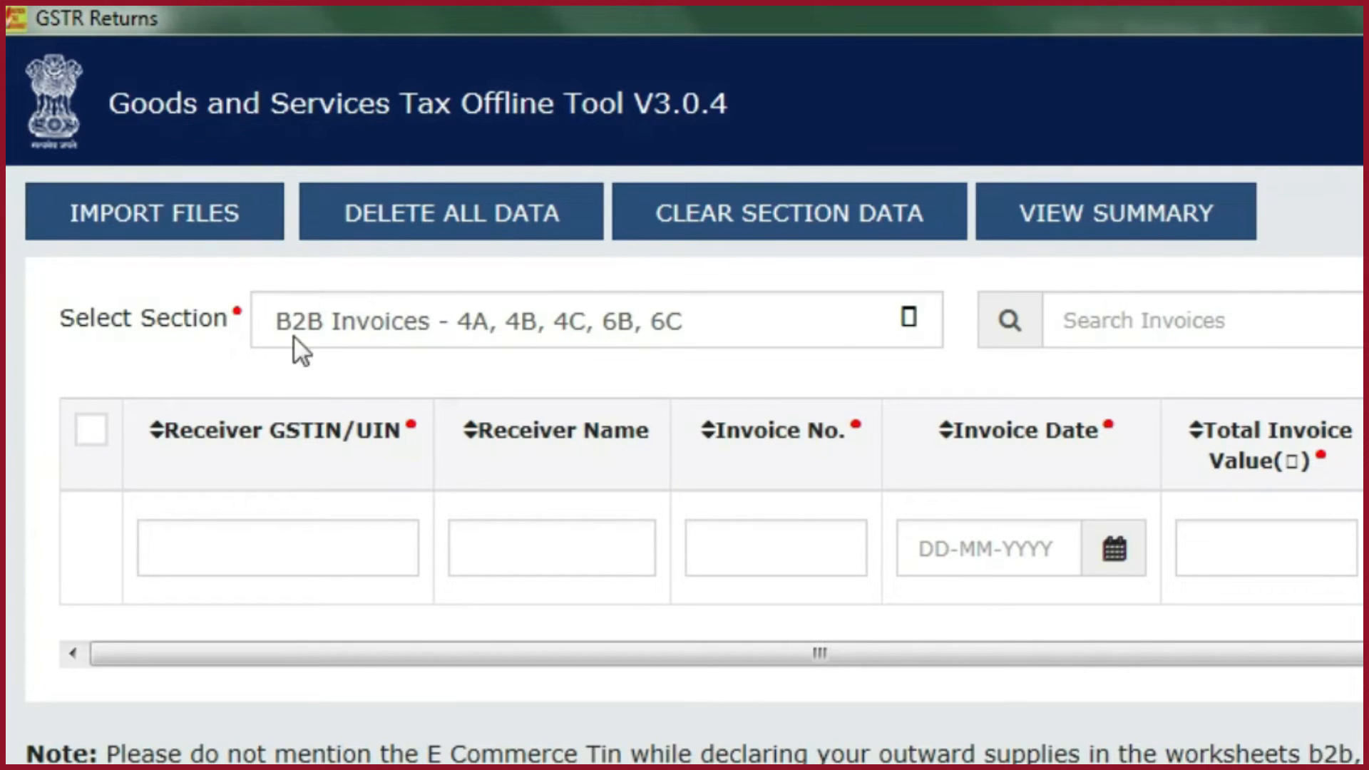
{"action": "left_click", "coordinate": [482, 230]}
{"action": "key", "text": "Escape"}
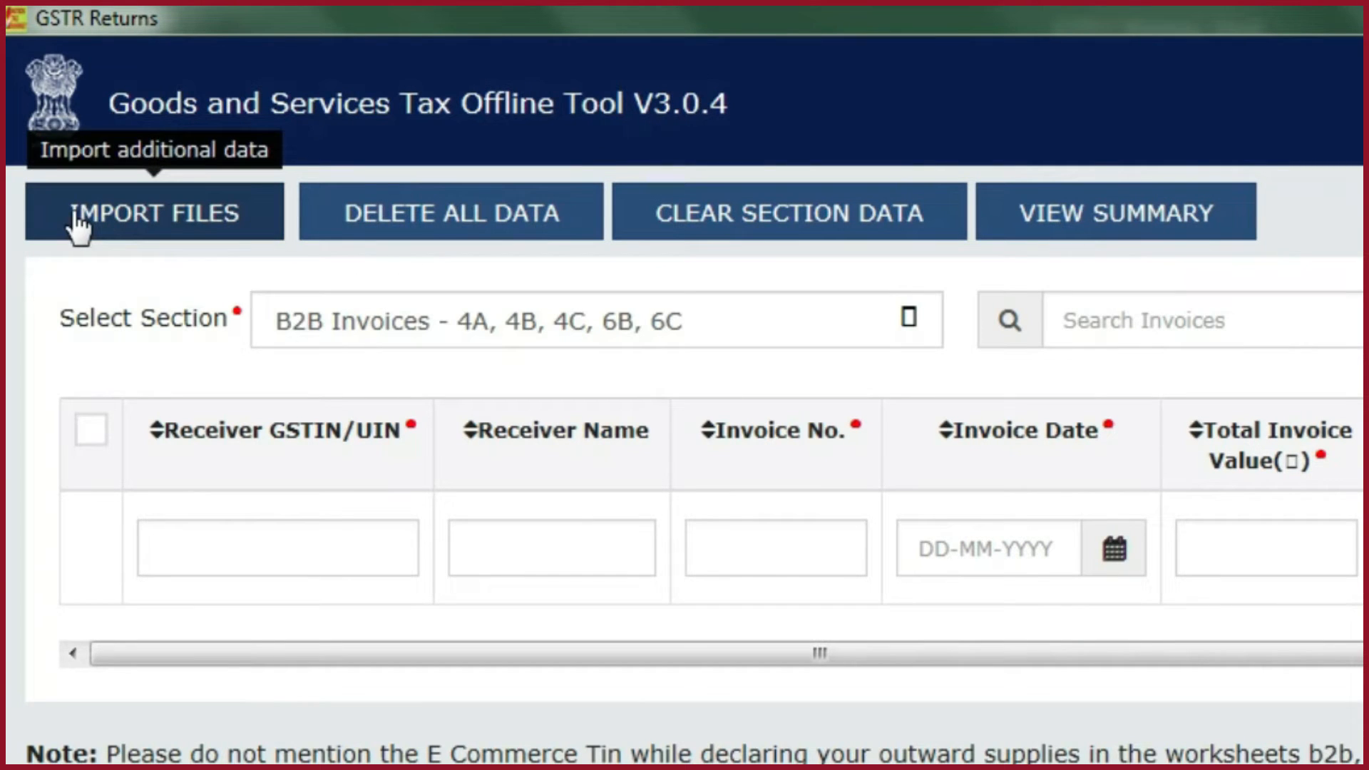
{"action": "left_click", "coordinate": [440, 234]}
{"action": "left_click", "coordinate": [1284, 555]}
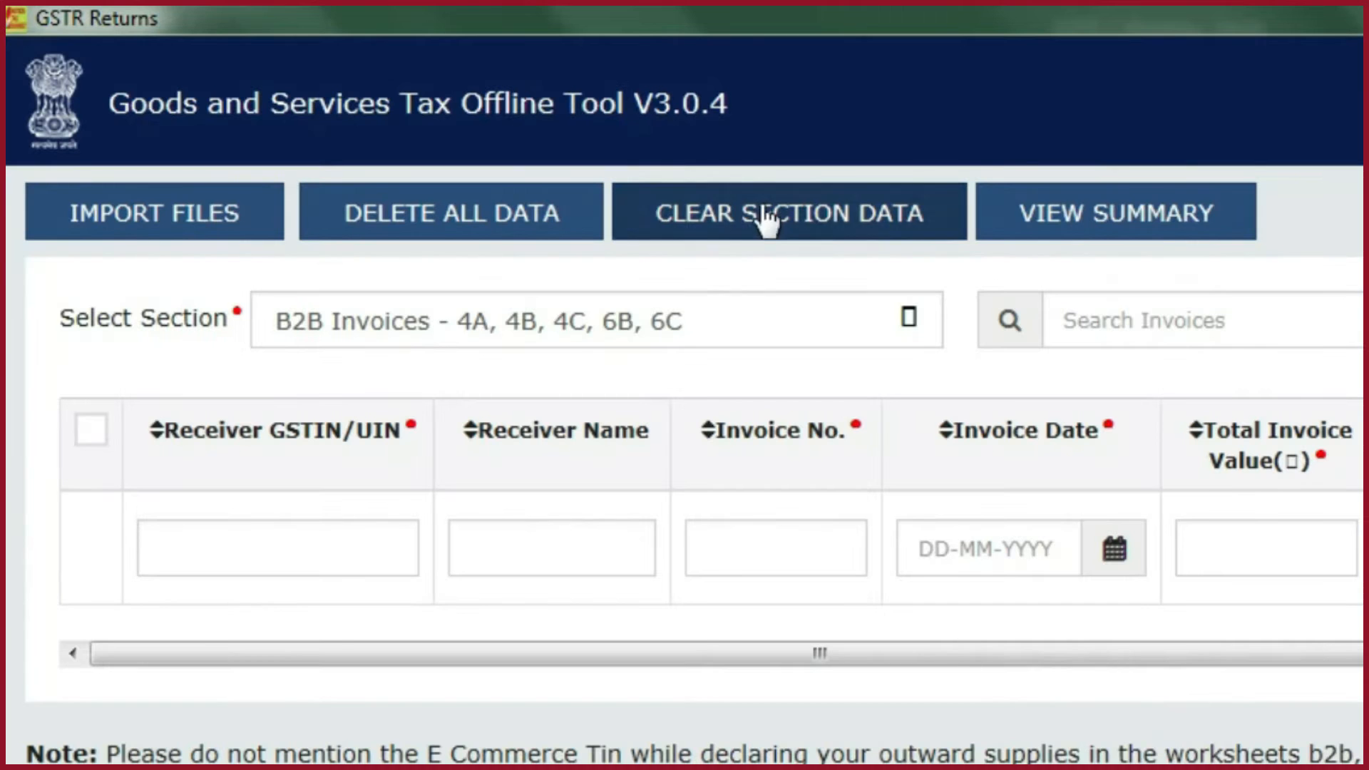
{"action": "left_click", "coordinate": [758, 205]}
{"action": "left_click", "coordinate": [1237, 559]}
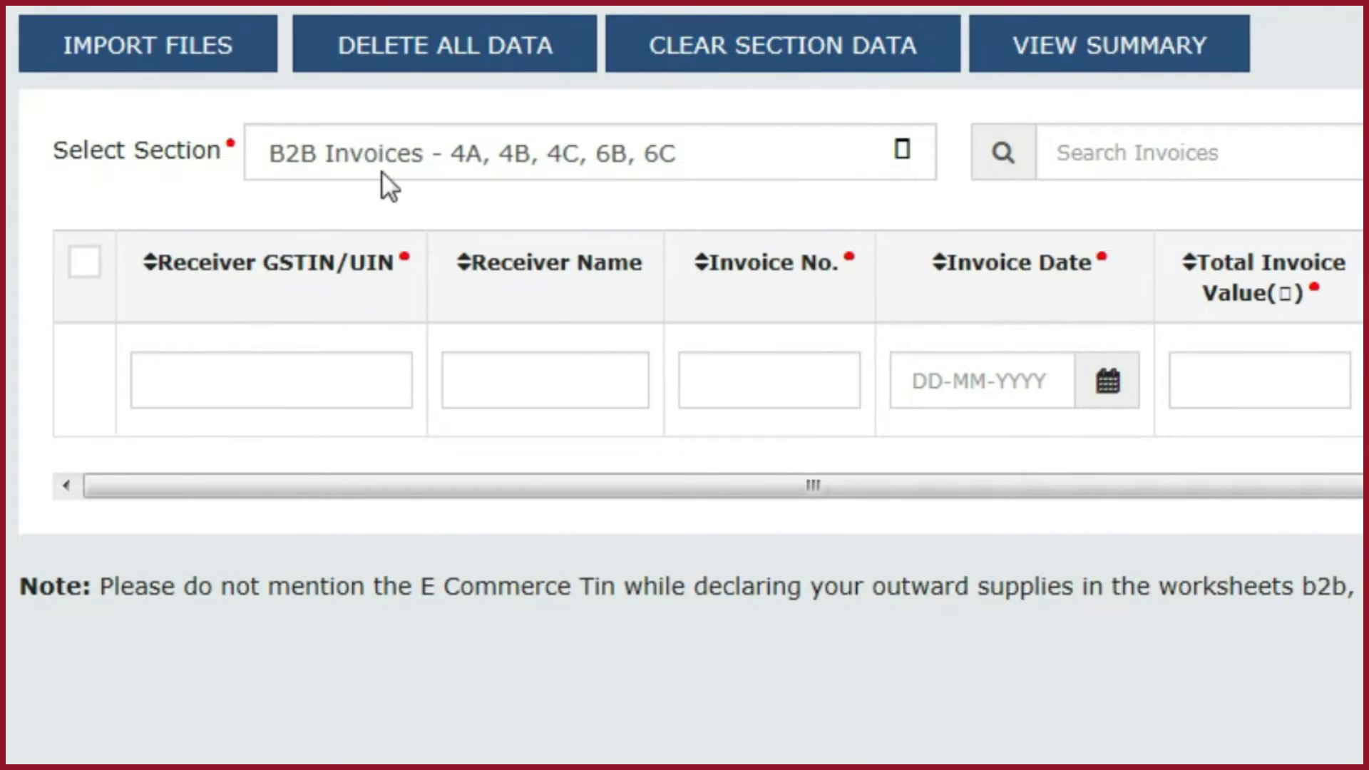
- Compare the offline tool's list of return sections with the GSTR-1 invoice detail tiles on the GST portal
{"action": "left_click", "coordinate": [907, 146]}
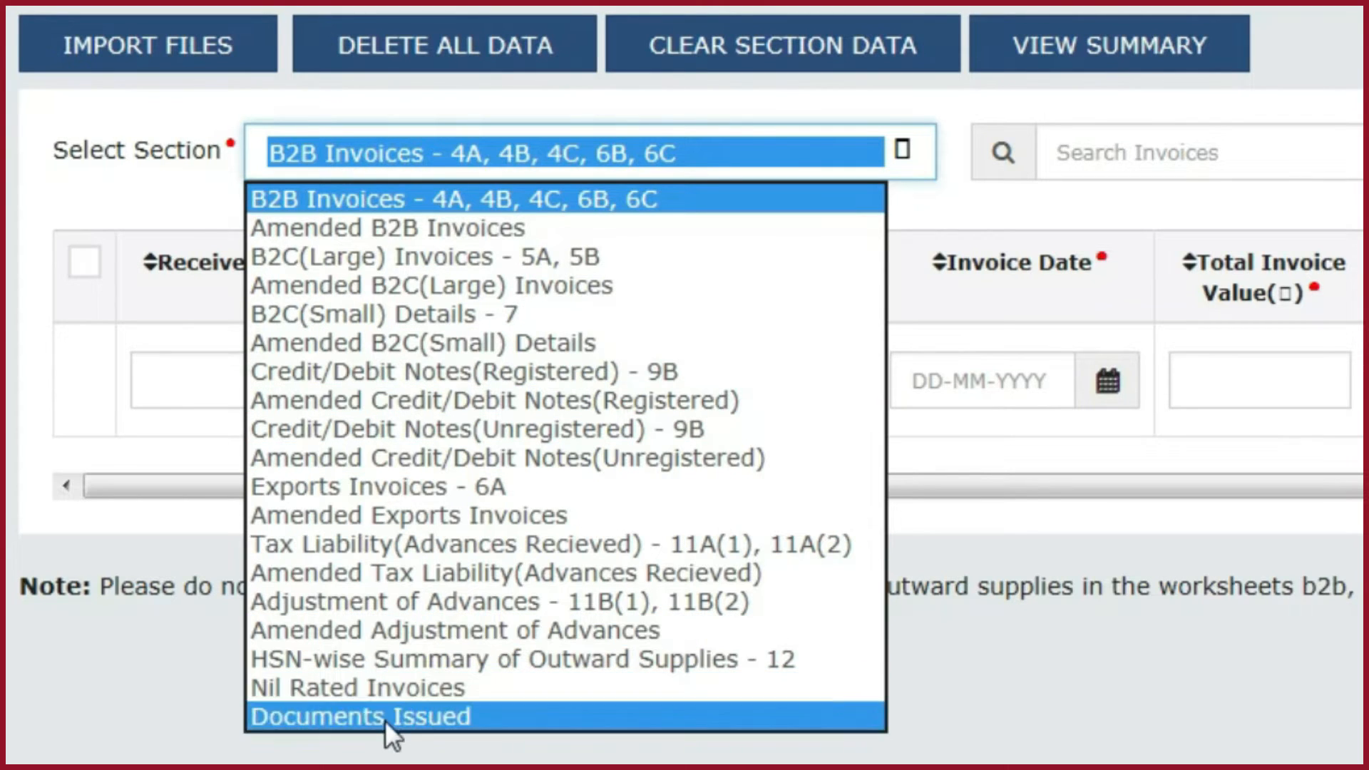
{"action": "left_click", "coordinate": [829, 754]}
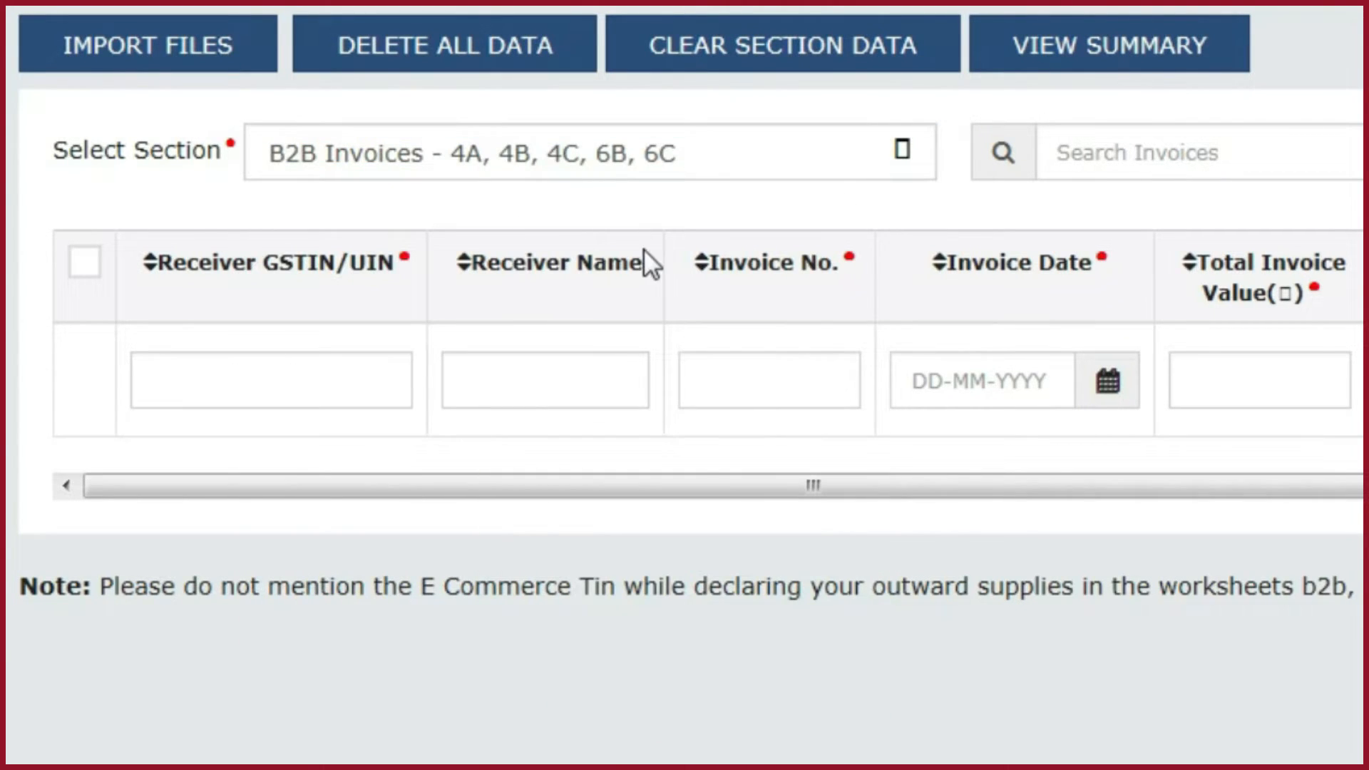
{"action": "key", "text": "alt+Tab"}
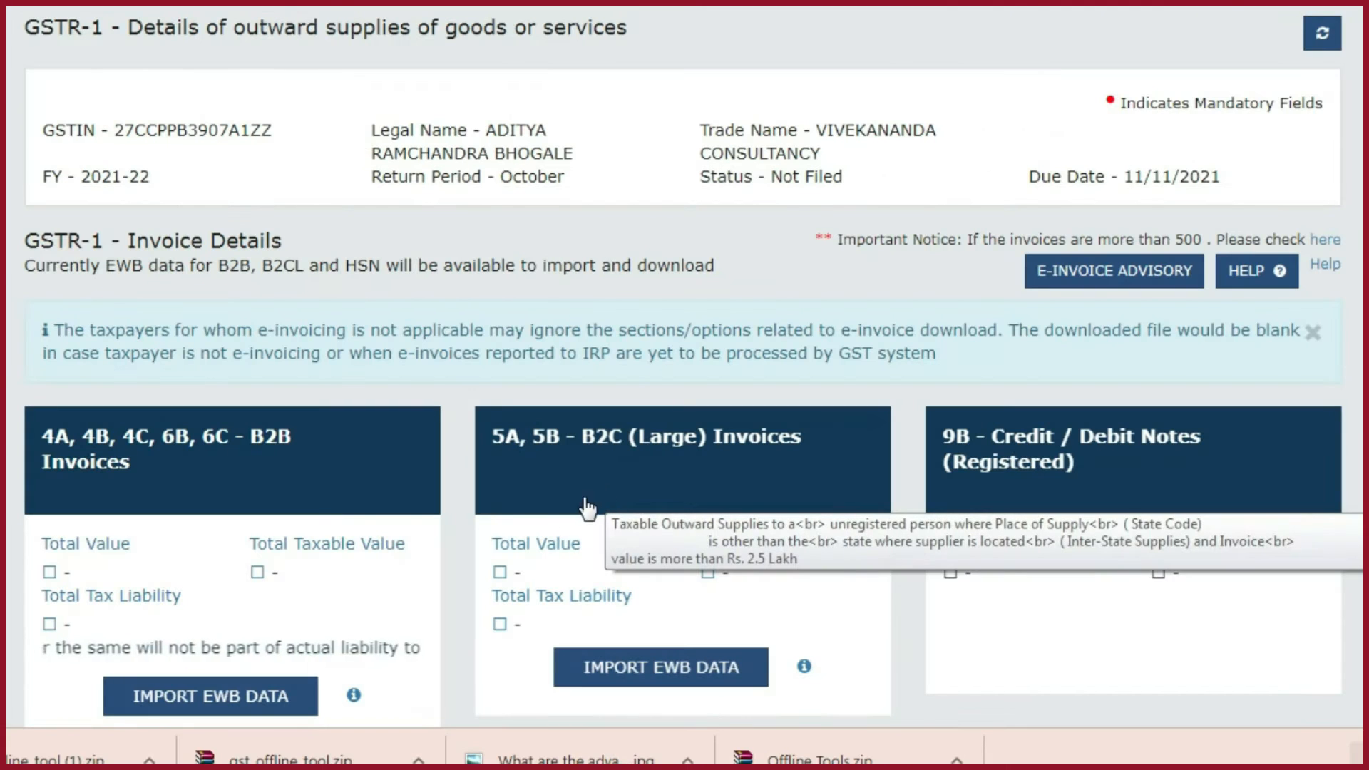
{"action": "scroll", "coordinate": [516, 515], "scroll_direction": "down", "scroll_amount": 2}
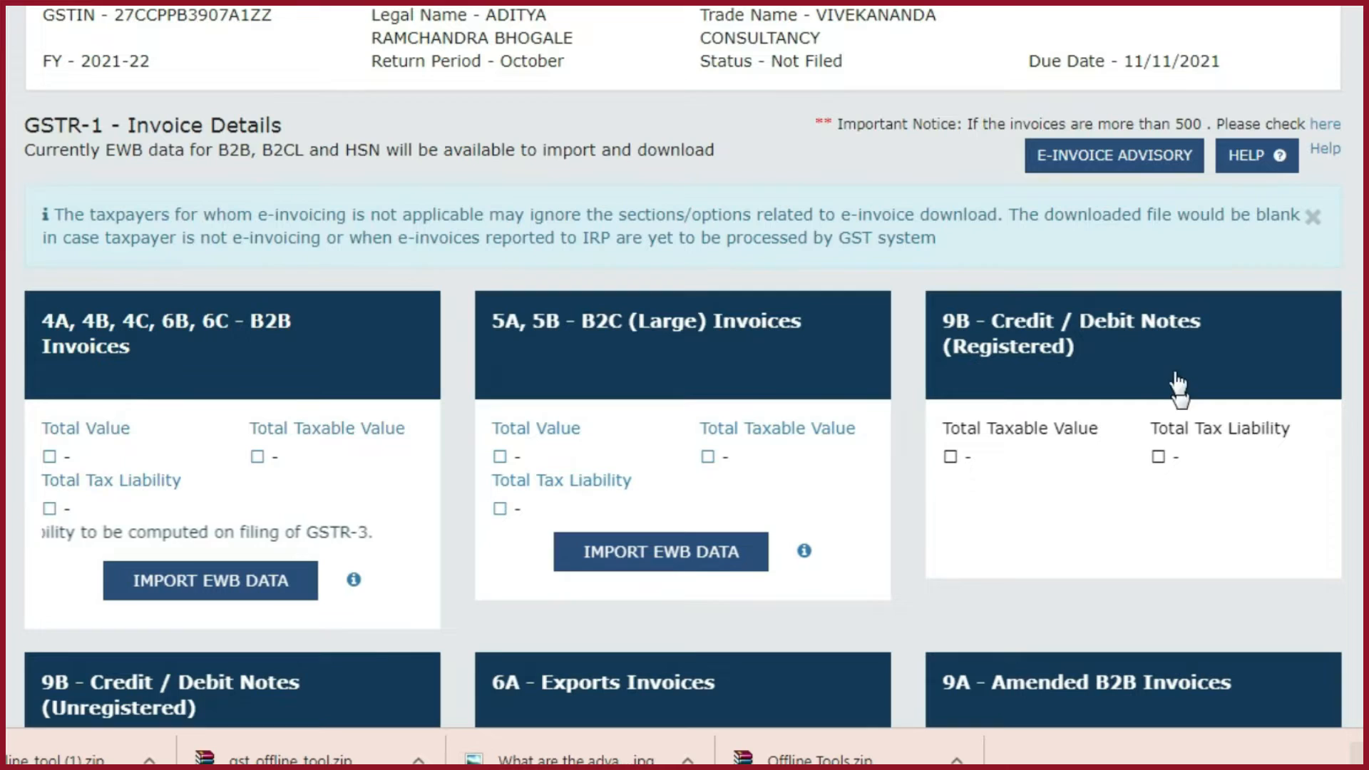
{"action": "scroll", "coordinate": [1003, 421], "scroll_direction": "down", "scroll_amount": 6}
{"action": "scroll", "coordinate": [468, 250], "scroll_direction": "up", "scroll_amount": 4}
{"action": "scroll", "coordinate": [569, 189], "scroll_direction": "down", "scroll_amount": 2}
{"action": "left_click", "coordinate": [630, 317]}
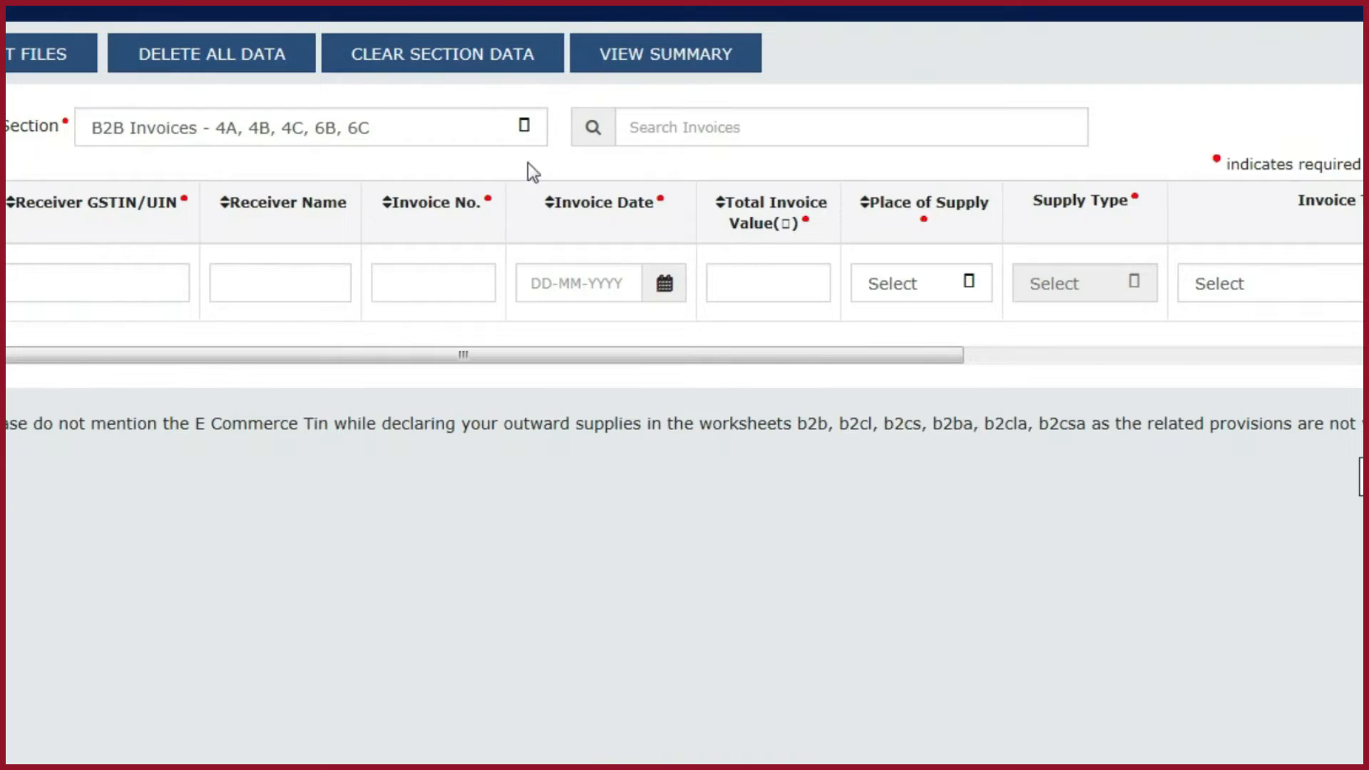
{"action": "left_click", "coordinate": [529, 128]}
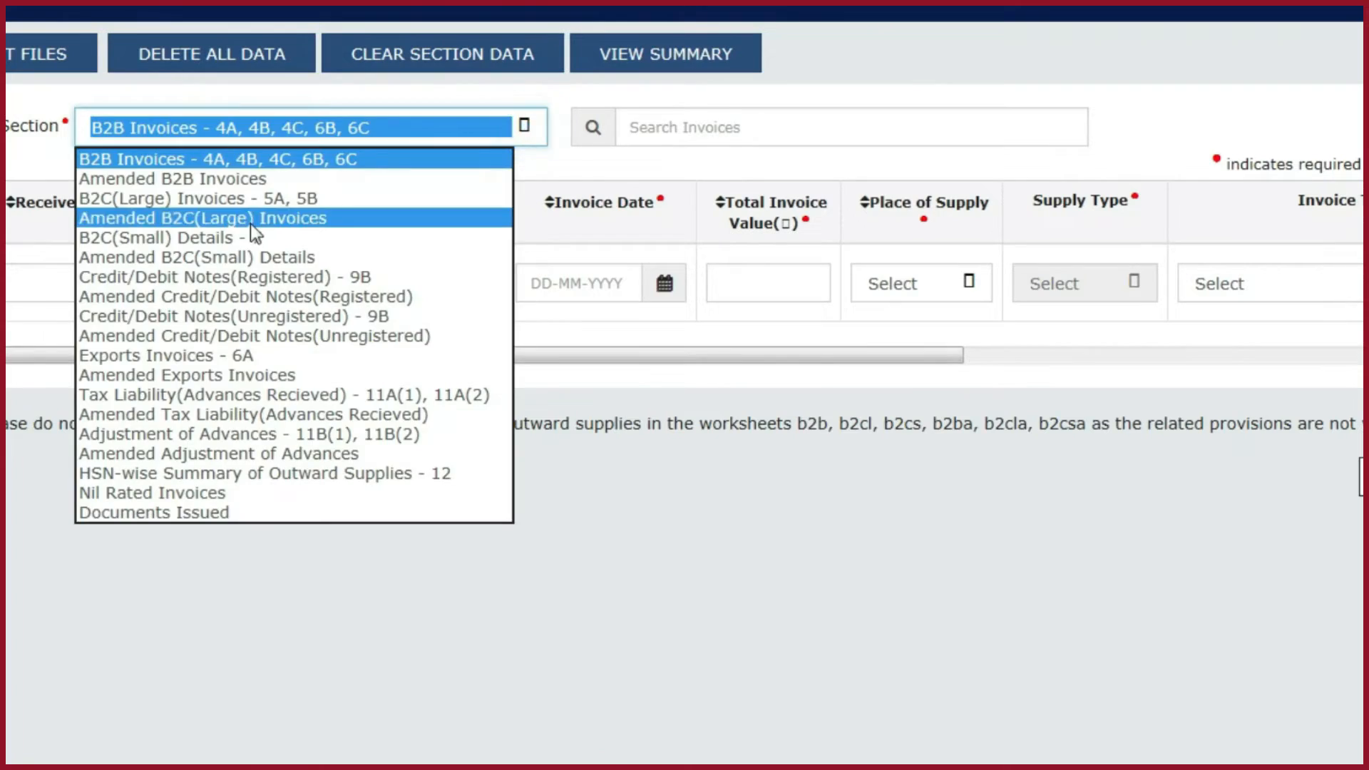
{"action": "left_click", "coordinate": [797, 581]}
{"action": "left_click", "coordinate": [689, 130]}
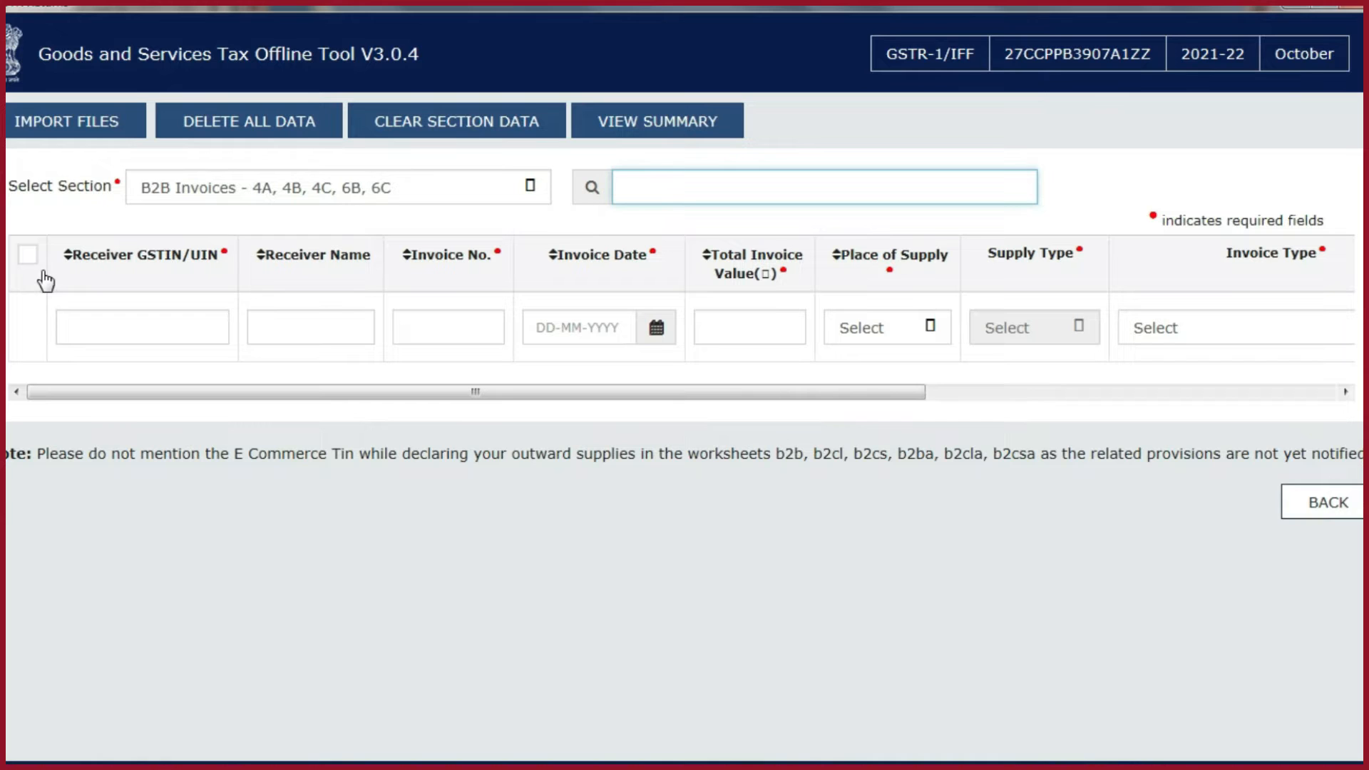
- Open the offline tool's file import screen and look at its Excel and section-wise import options
{"action": "left_click", "coordinate": [61, 126]}
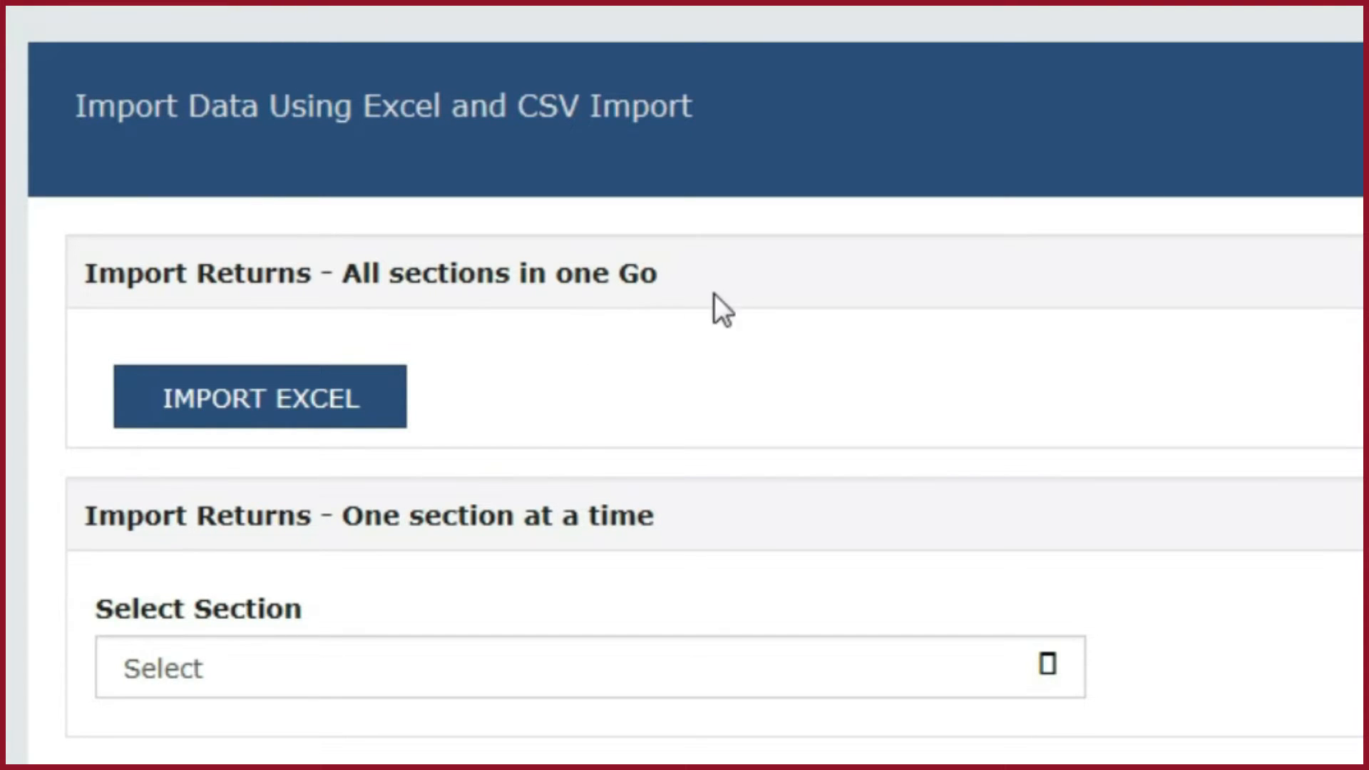
{"action": "left_click", "coordinate": [288, 410]}
{"action": "left_click", "coordinate": [1029, 676]}
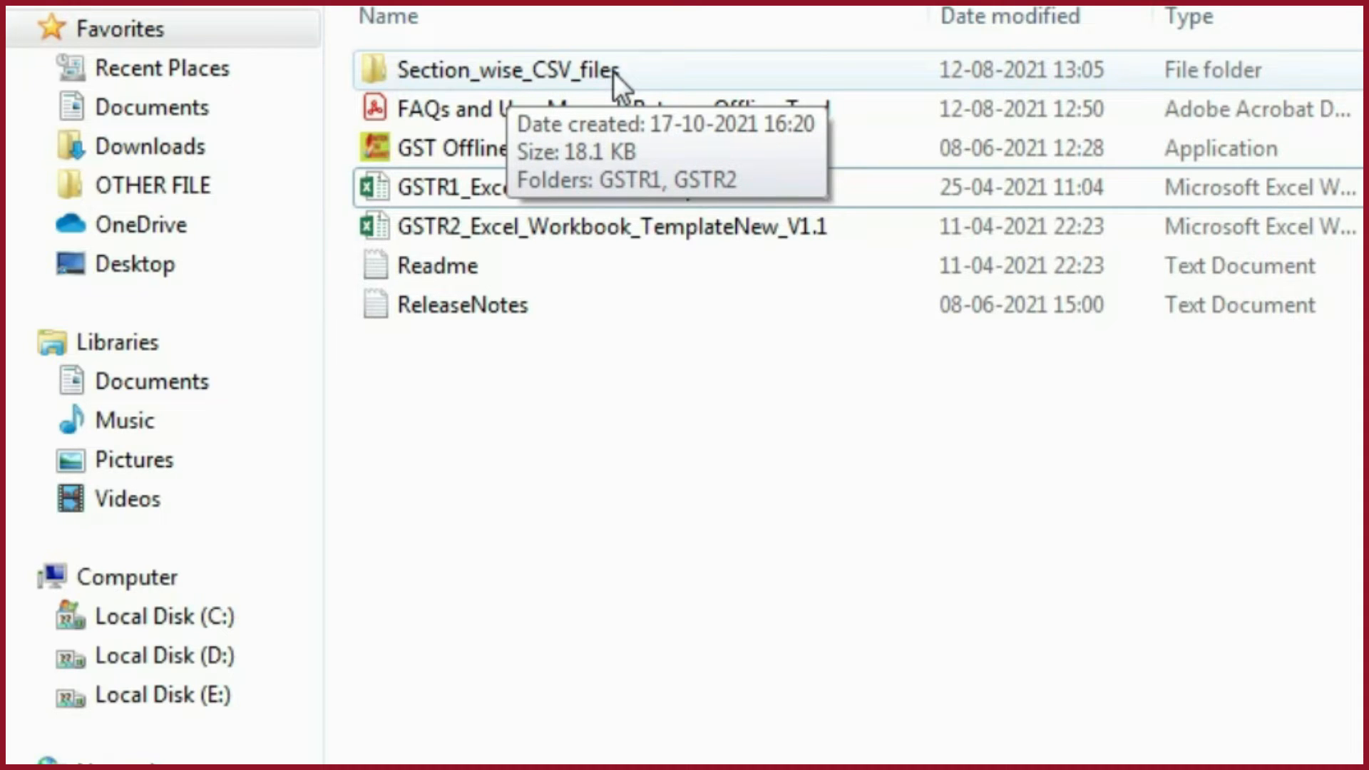
- Browse the GSTR1 folder inside Section_wise_CSV_files and look at the b2b and cdnr CSV templates
{"action": "double_click", "coordinate": [613, 71]}
{"action": "left_click", "coordinate": [487, 75]}
{"action": "double_click", "coordinate": [487, 75]}
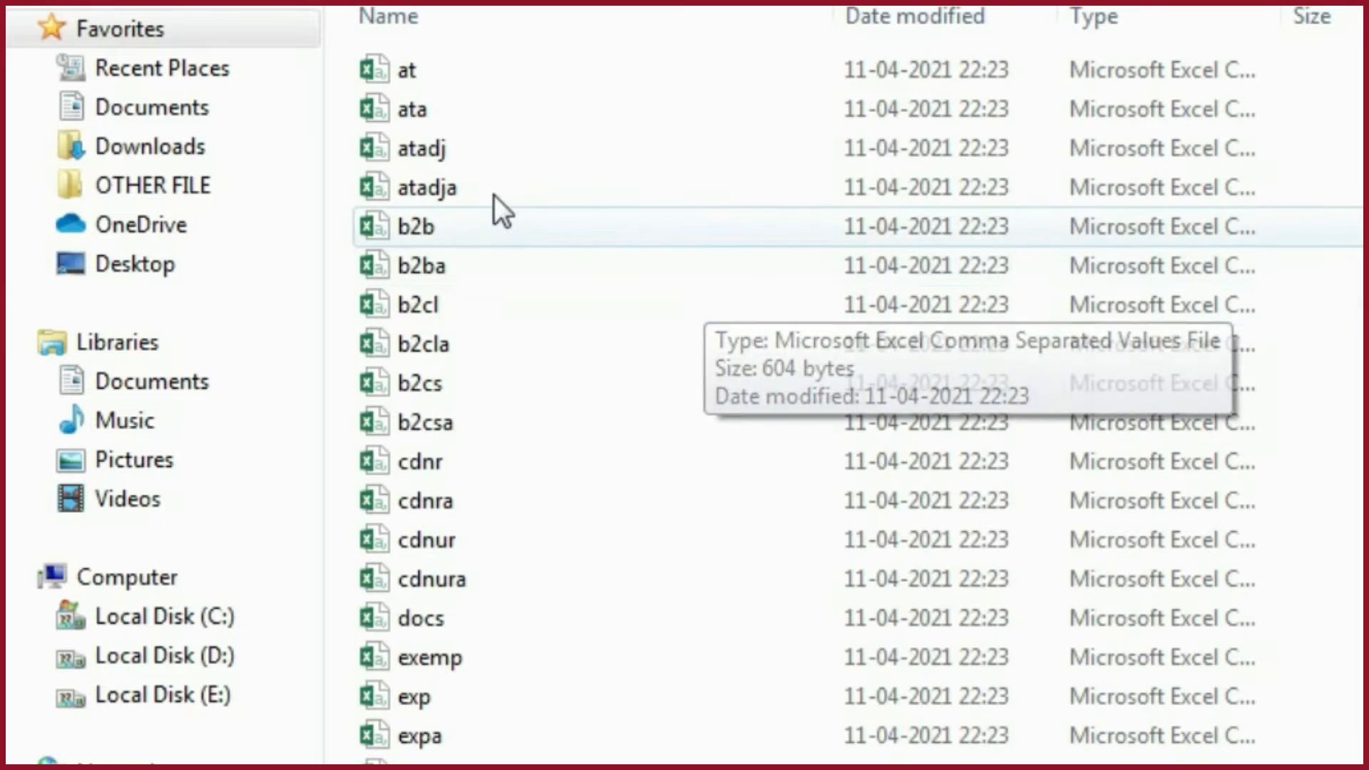
{"action": "left_click", "coordinate": [432, 214]}
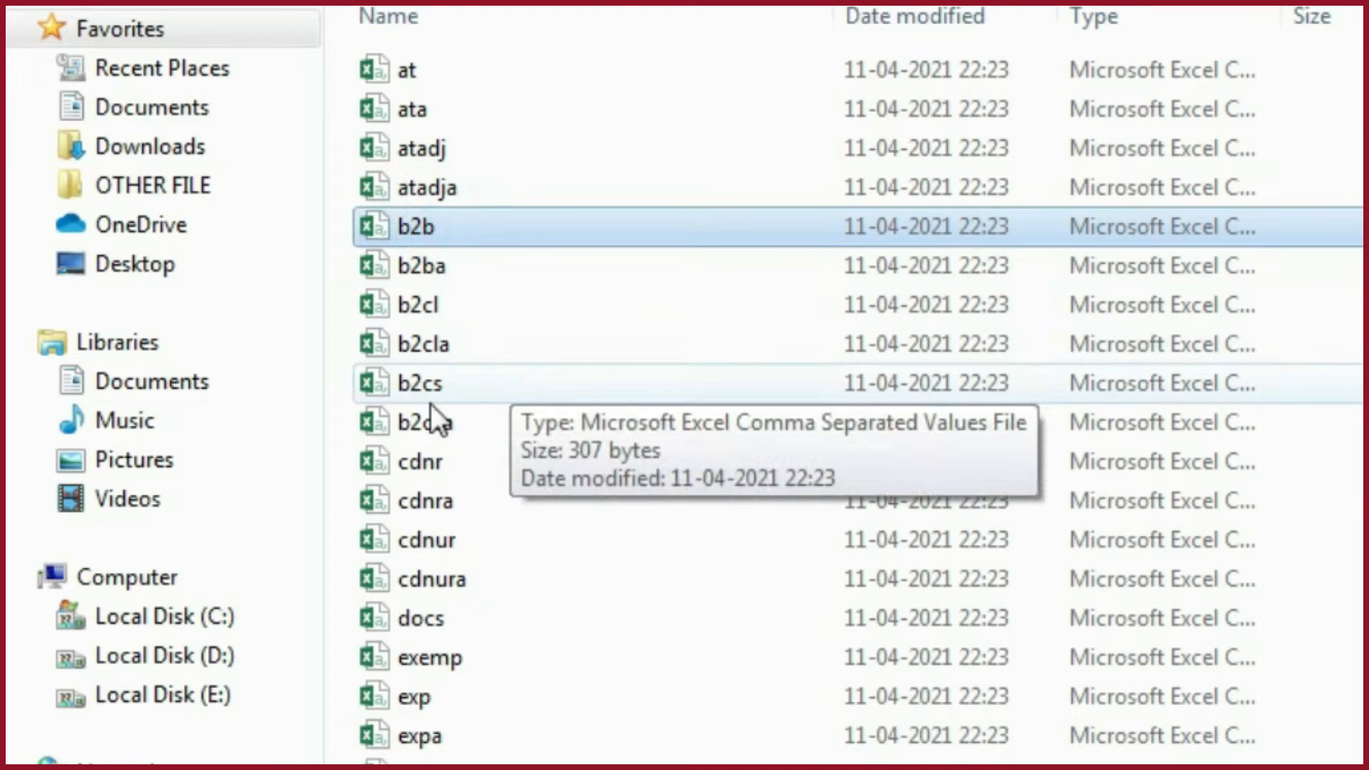
{"action": "left_click", "coordinate": [422, 465]}
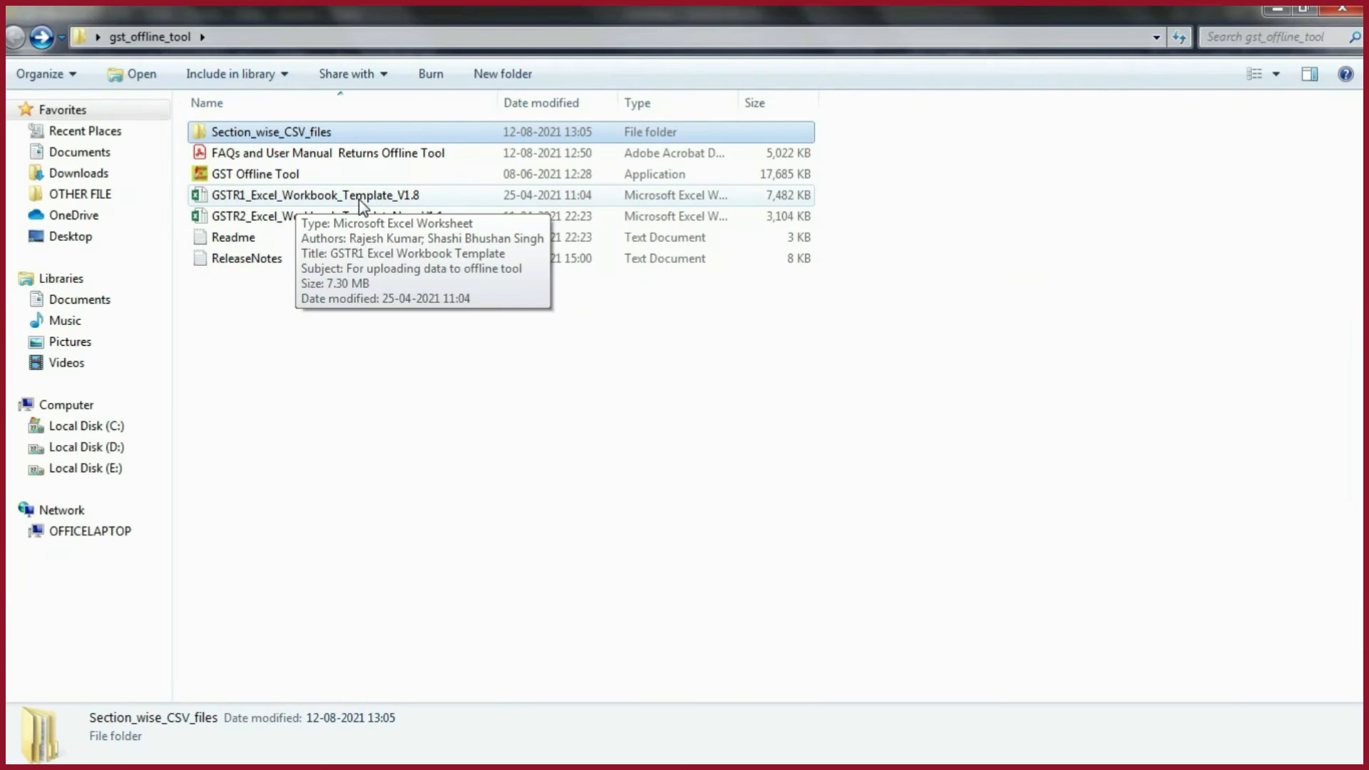
- Open the GSTR1_Excel_Workbook_Template_V1.8 workbook and read through the field guidance on its Help Instruction sheet
{"action": "double_click", "coordinate": [358, 199]}
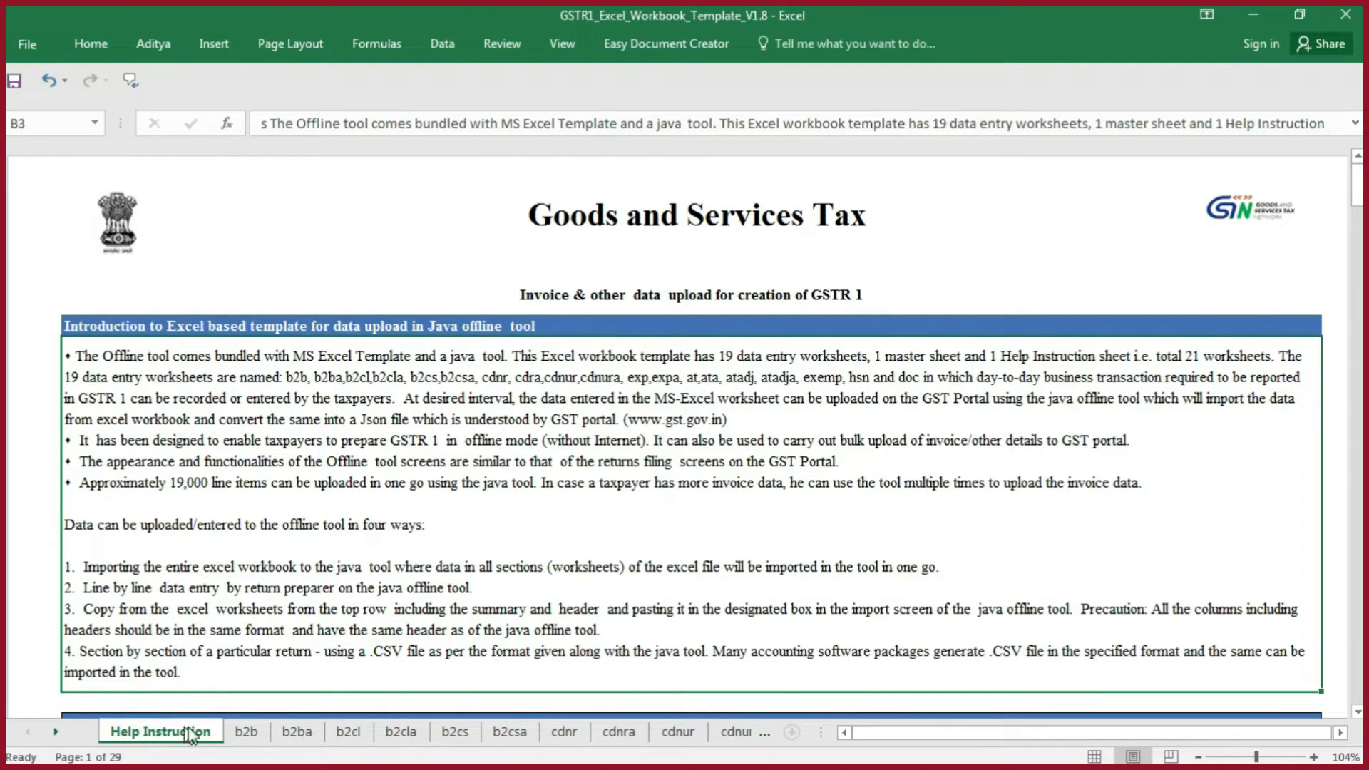
{"action": "scroll", "coordinate": [512, 603], "scroll_direction": "down", "scroll_amount": 15}
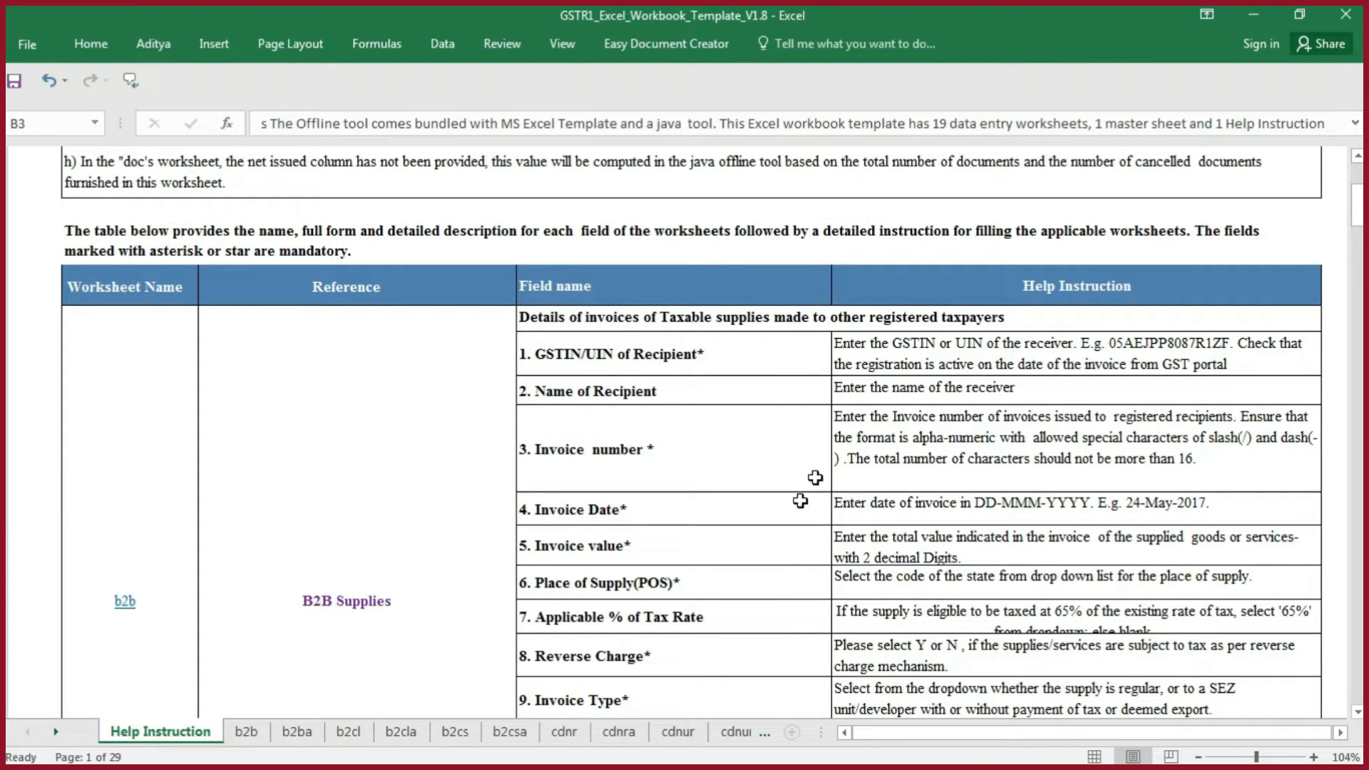
{"action": "scroll", "coordinate": [1210, 552], "scroll_direction": "down", "scroll_amount": 1}
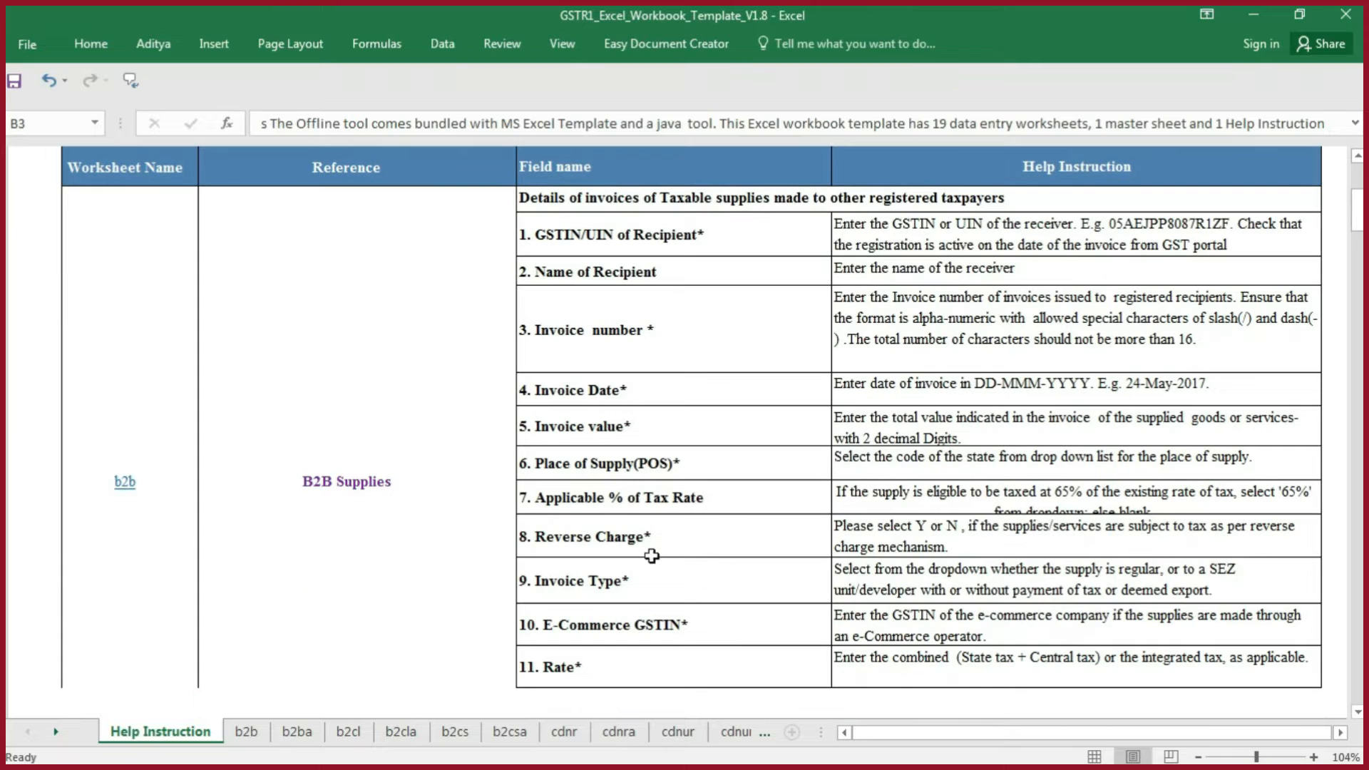
{"action": "left_click_drag", "start_coordinate": [1362, 223], "coordinate": [1362, 274]}
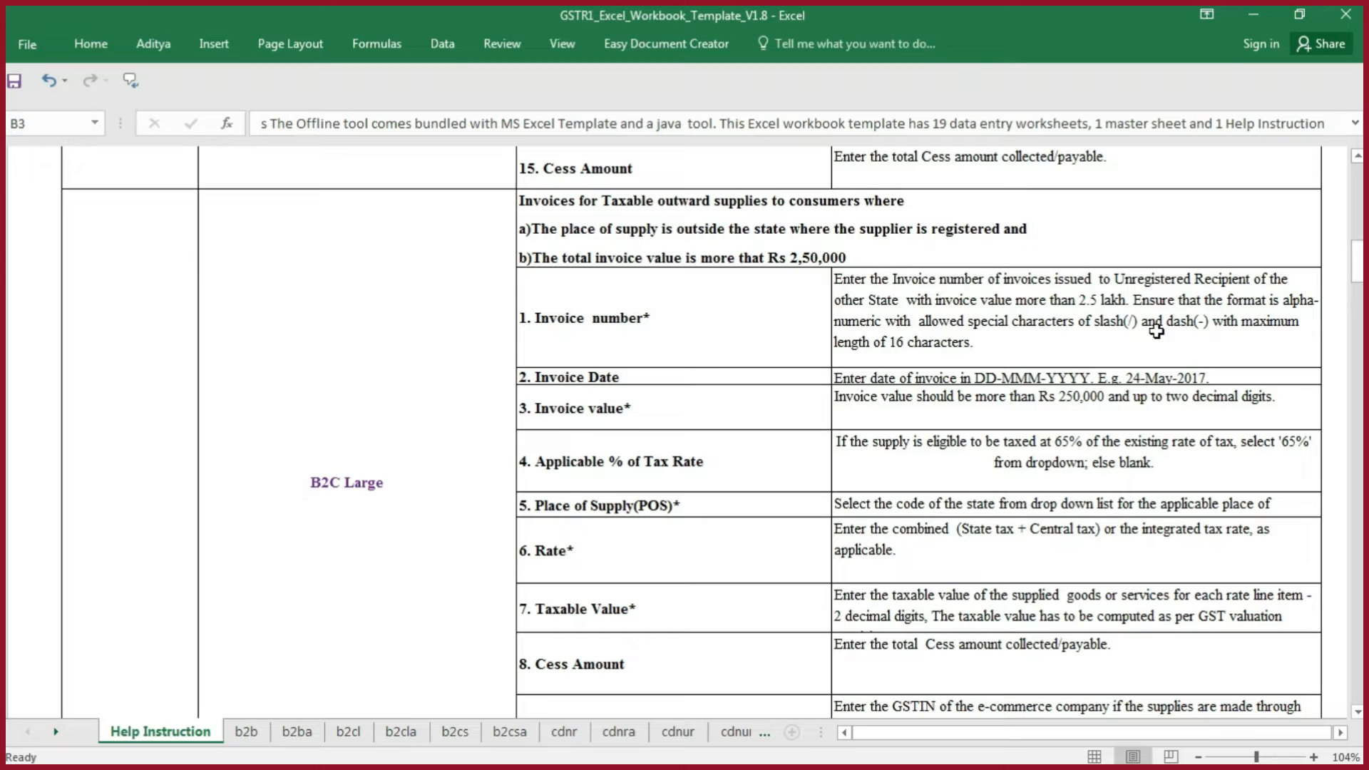
- Examine the sample invoice entries on the template's b2b and b2cl sheets and return to b2b
{"action": "left_click", "coordinate": [246, 732]}
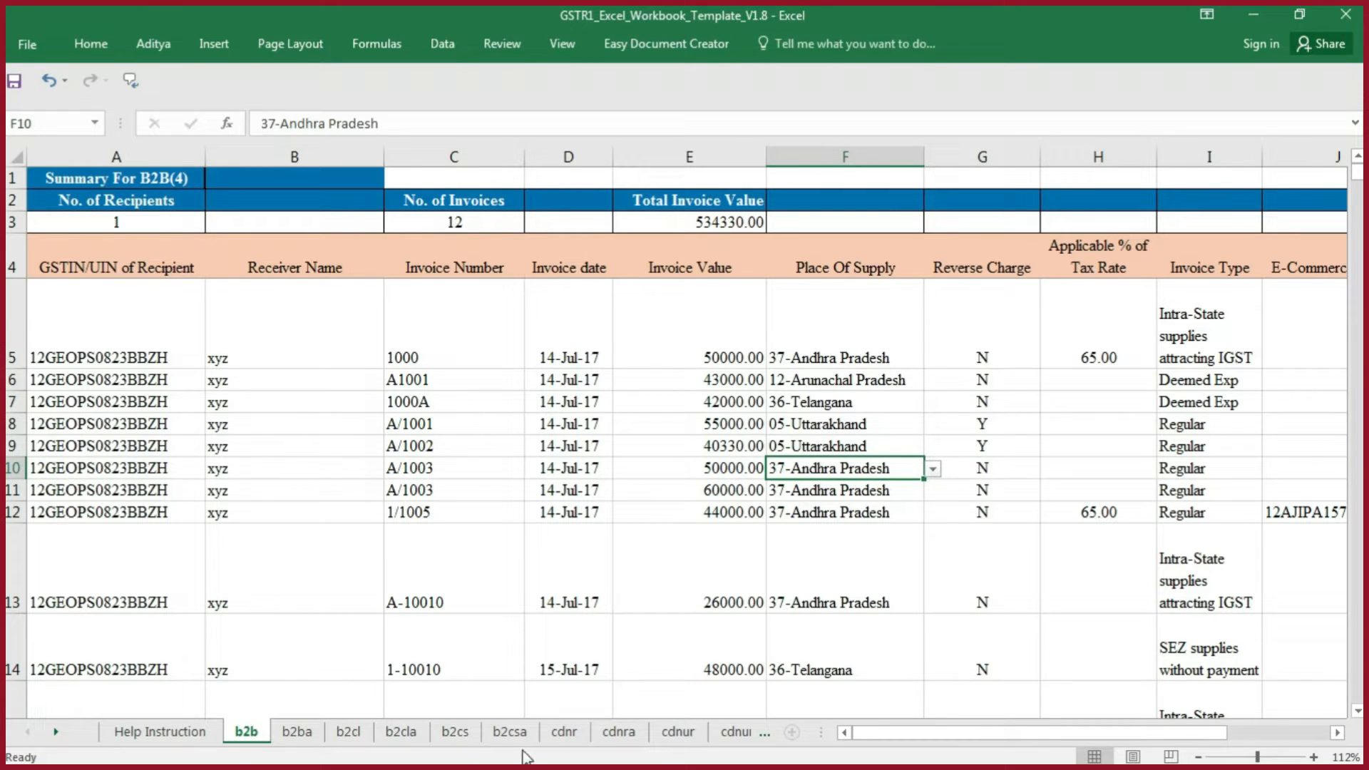
{"action": "left_click", "coordinate": [295, 512]}
{"action": "left_click_drag", "start_coordinate": [131, 346], "coordinate": [133, 397]}
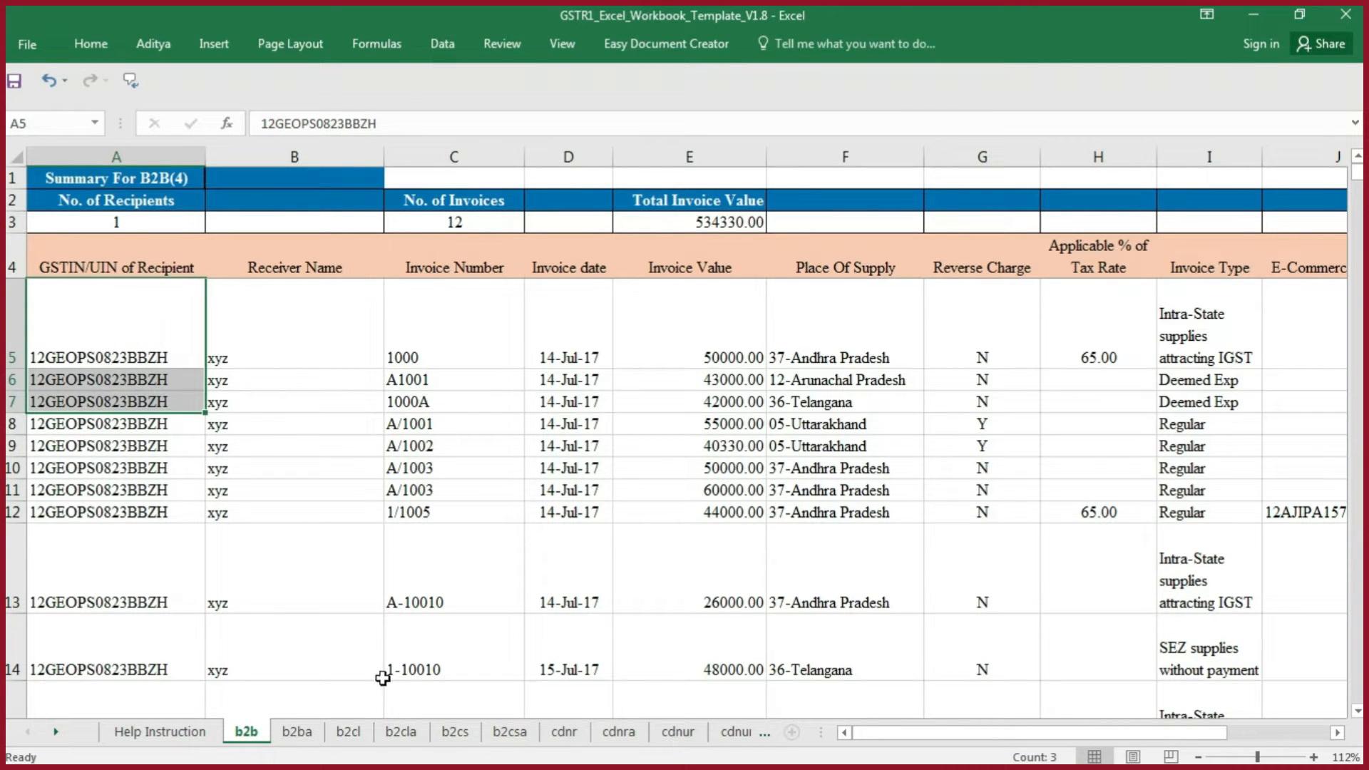
{"action": "left_click", "coordinate": [349, 732]}
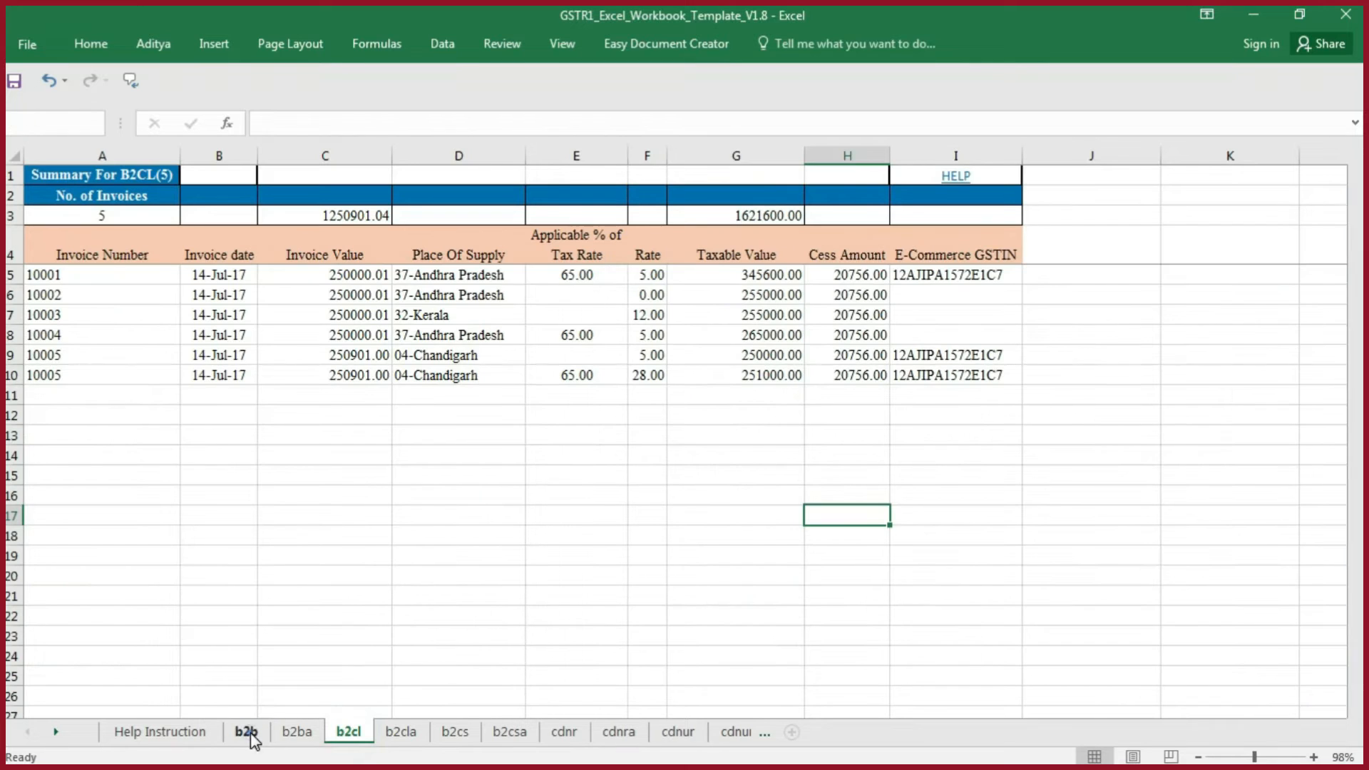
{"action": "left_click", "coordinate": [246, 733]}
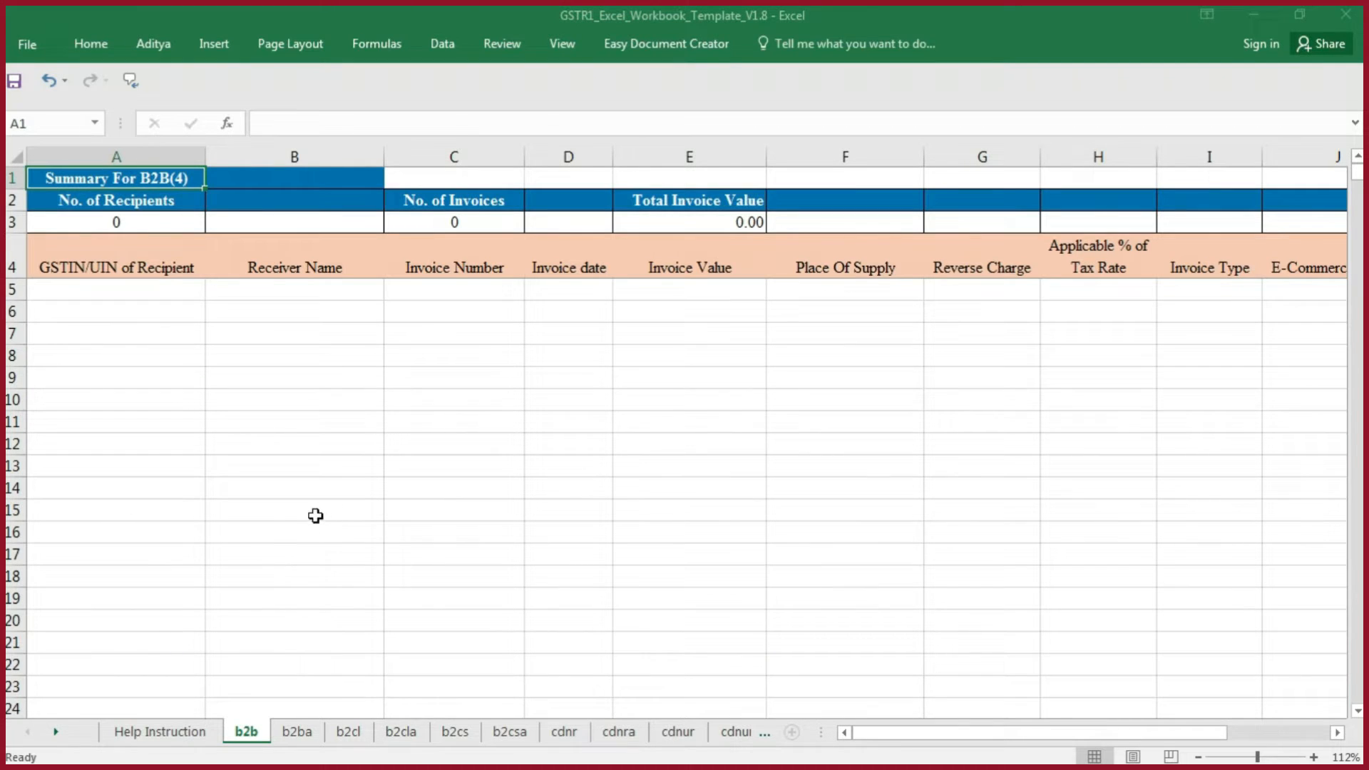
- Look through the template's b2ba, b2cl, b2cla and following sheets up to the master sheet
{"action": "left_click", "coordinate": [309, 733]}
{"action": "left_click", "coordinate": [348, 732]}
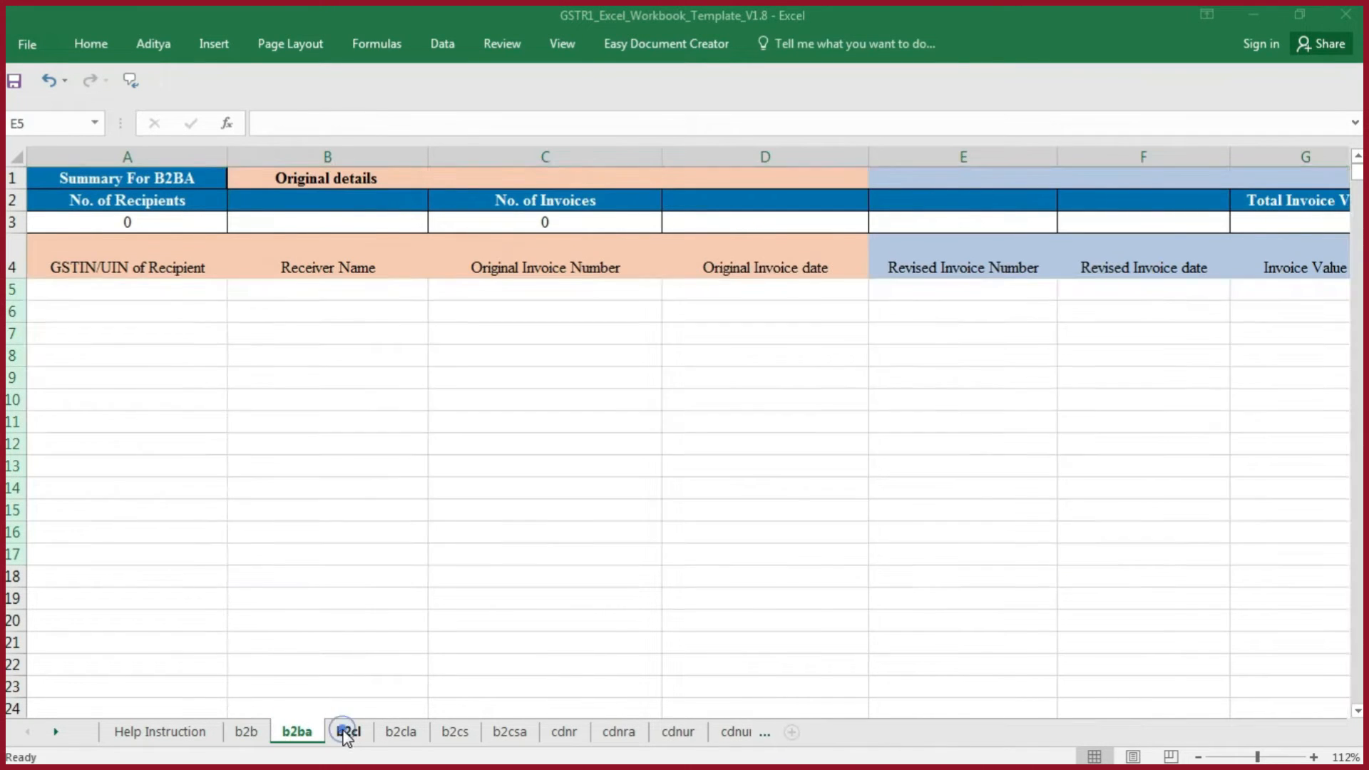
{"action": "left_click", "coordinate": [396, 735]}
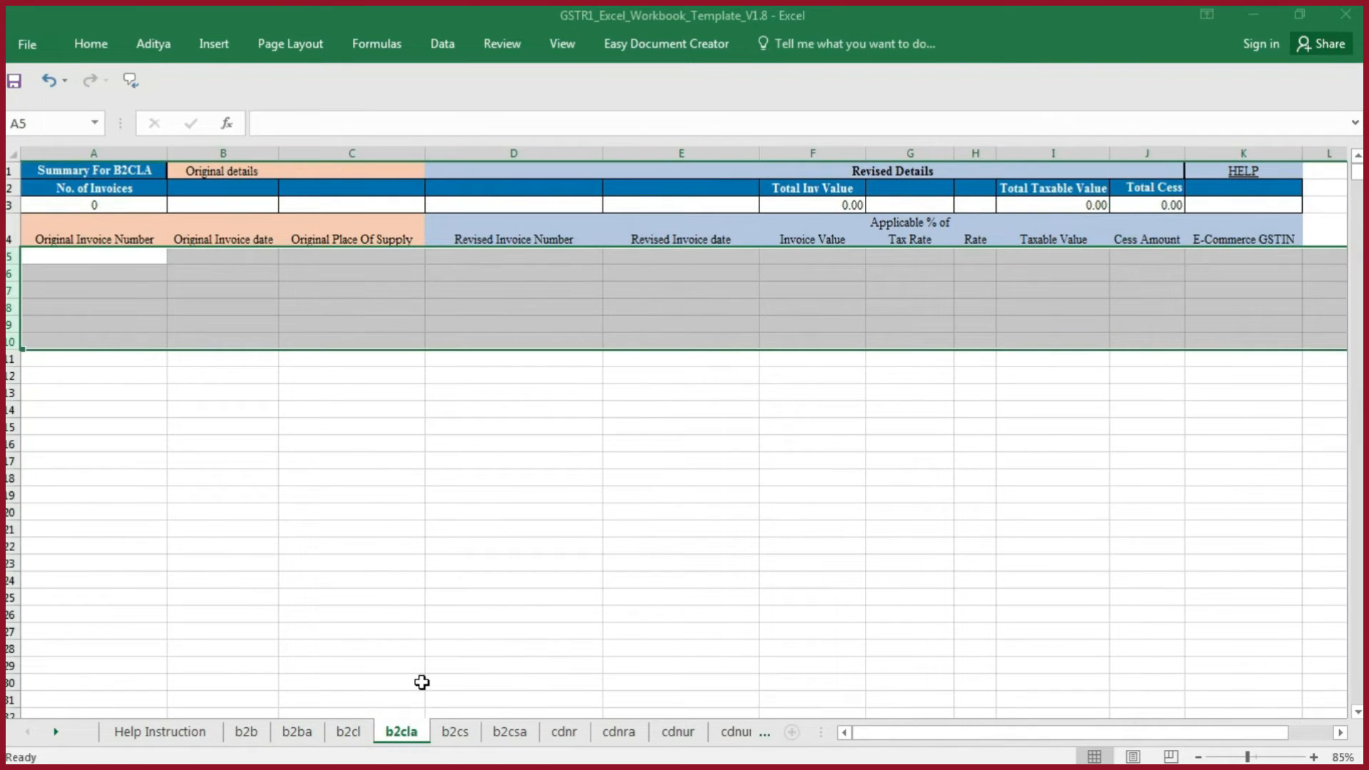
{"action": "key", "text": "ctrl+Page_Down"}
{"action": "key", "text": "ctrl+Page_Down"}
{"action": "key", "text": "ctrl+Page_Down"}
{"action": "key", "text": "ctrl+Page_Down"}
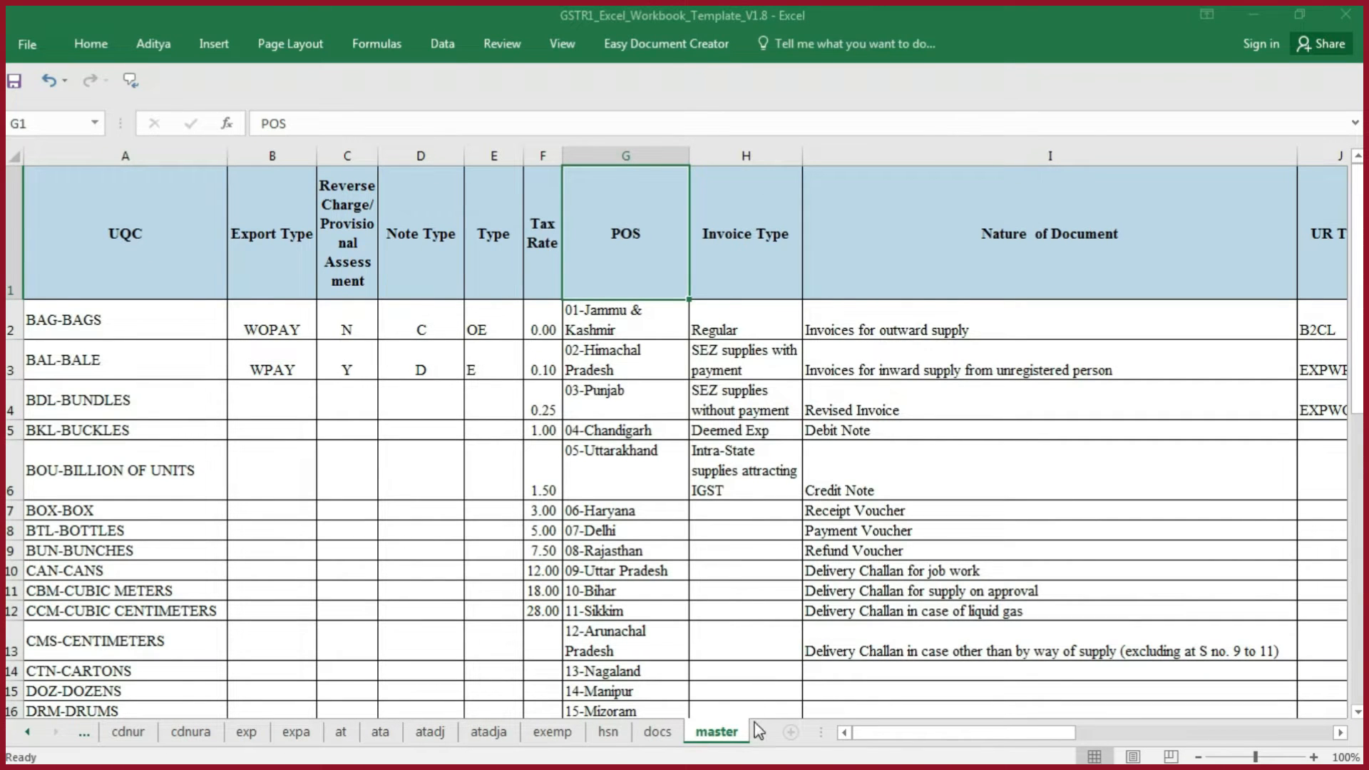
- Examine the master sheet's reference columns, including UQC, Tax Rate, POS, Invoice Type and Nature of Document
{"action": "left_click_drag", "start_coordinate": [125, 288], "coordinate": [553, 400]}
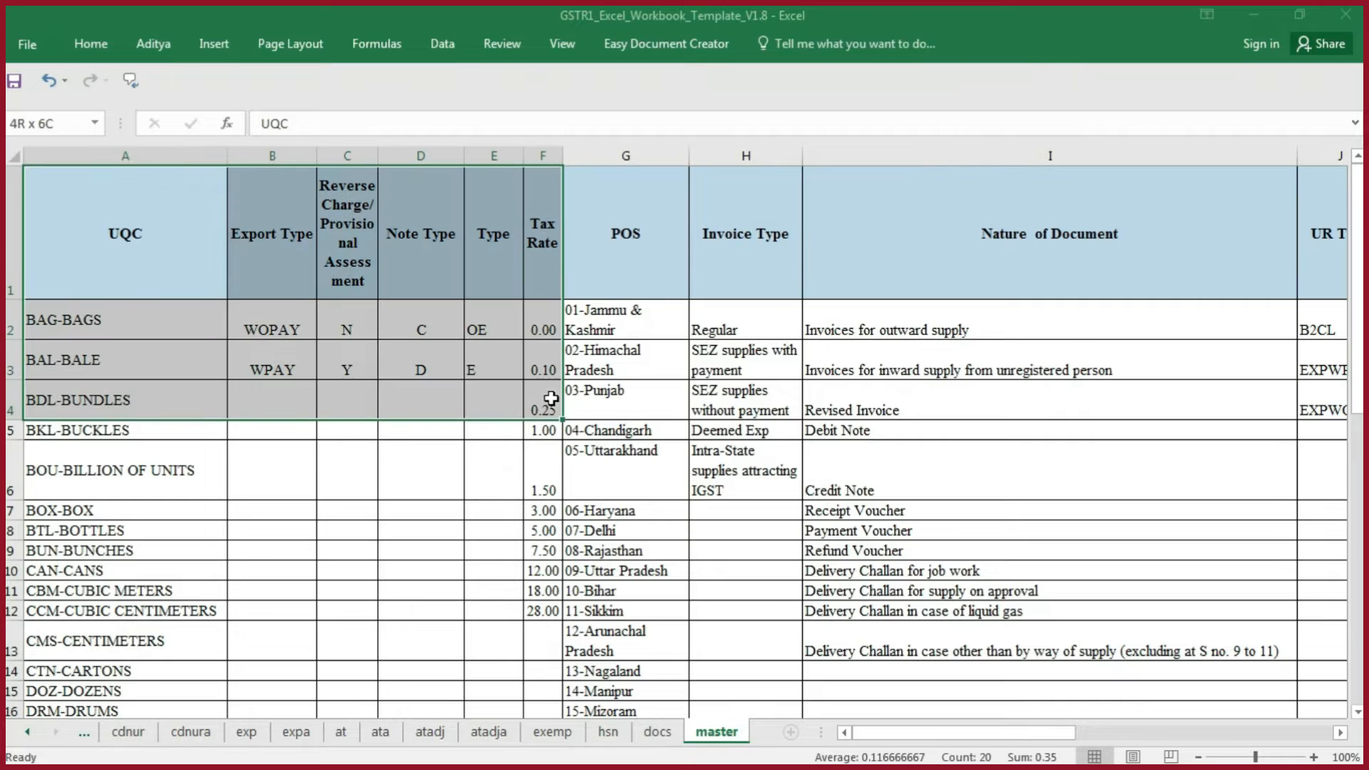
{"action": "left_click", "coordinate": [739, 373]}
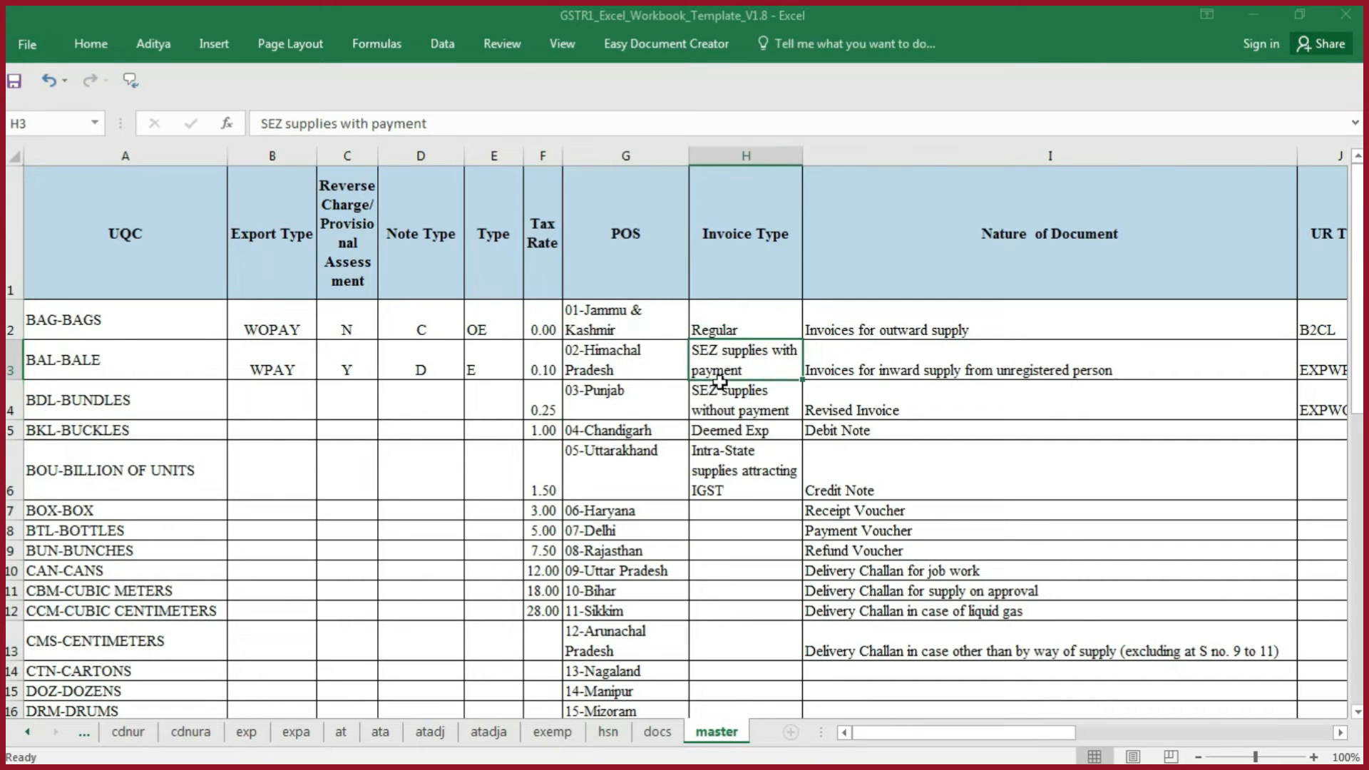
{"action": "left_click_drag", "start_coordinate": [629, 265], "coordinate": [619, 431]}
{"action": "left_click_drag", "start_coordinate": [892, 273], "coordinate": [903, 367]}
{"action": "left_click", "coordinate": [765, 258]}
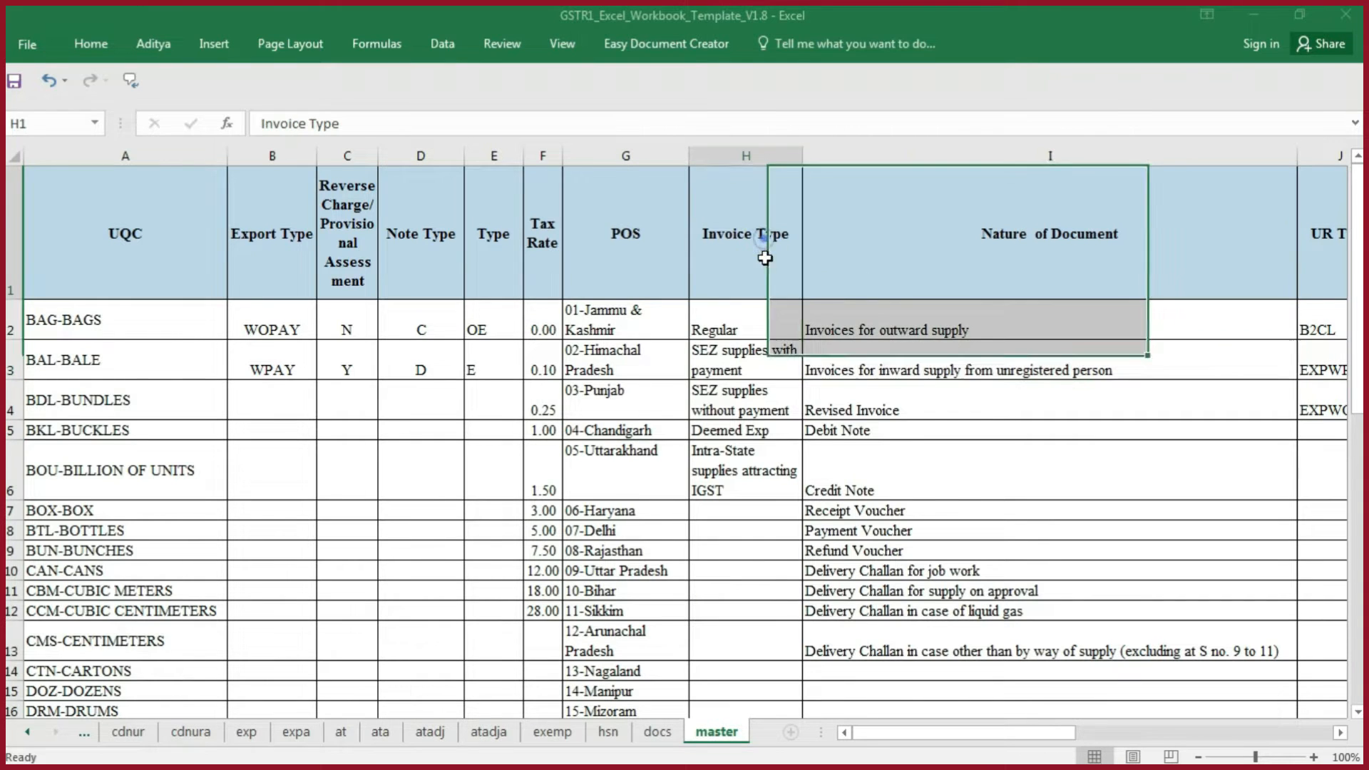
{"action": "left_click_drag", "start_coordinate": [765, 259], "coordinate": [762, 332]}
{"action": "left_click_drag", "start_coordinate": [542, 265], "coordinate": [543, 324]}
{"action": "scroll", "coordinate": [654, 385], "scroll_direction": "down", "scroll_amount": 1}
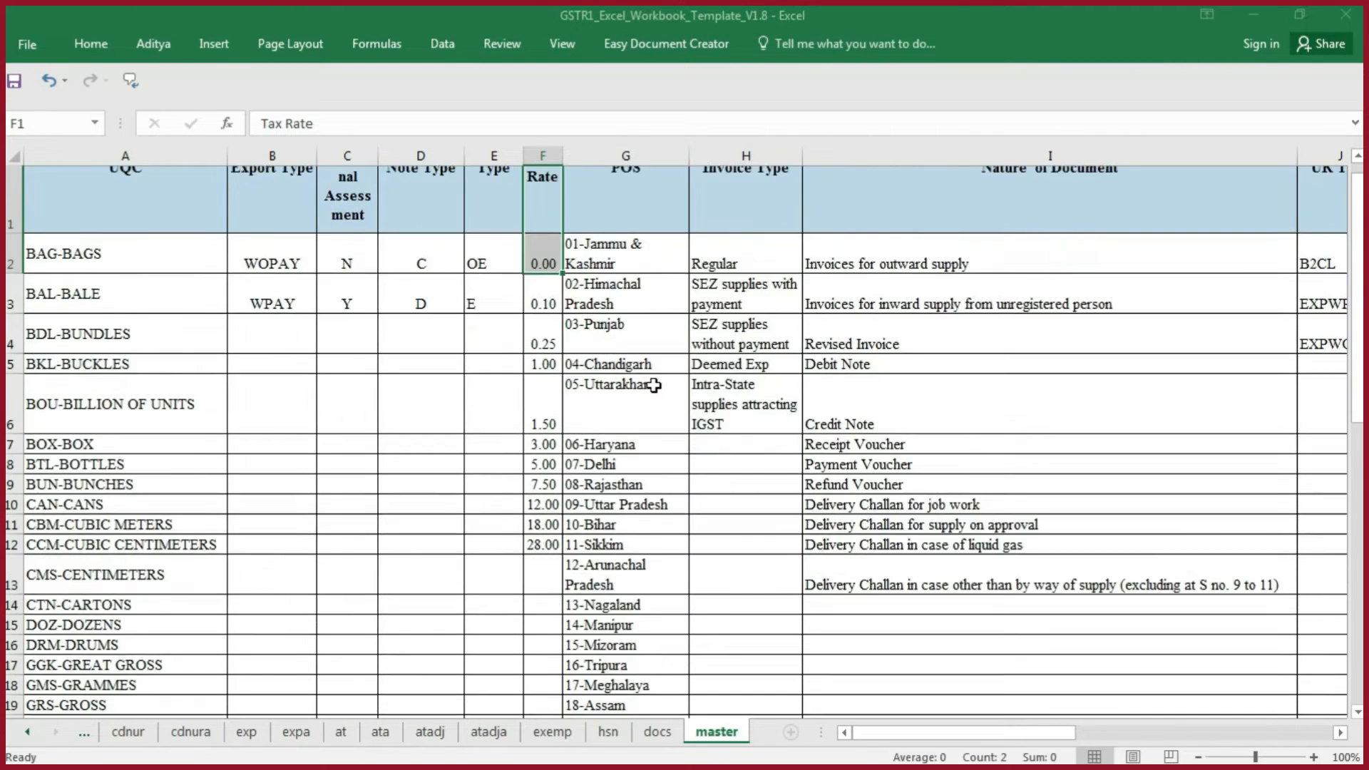
{"action": "scroll", "coordinate": [654, 385], "scroll_direction": "down", "scroll_amount": 6}
{"action": "scroll", "coordinate": [649, 381], "scroll_direction": "up", "scroll_amount": 6}
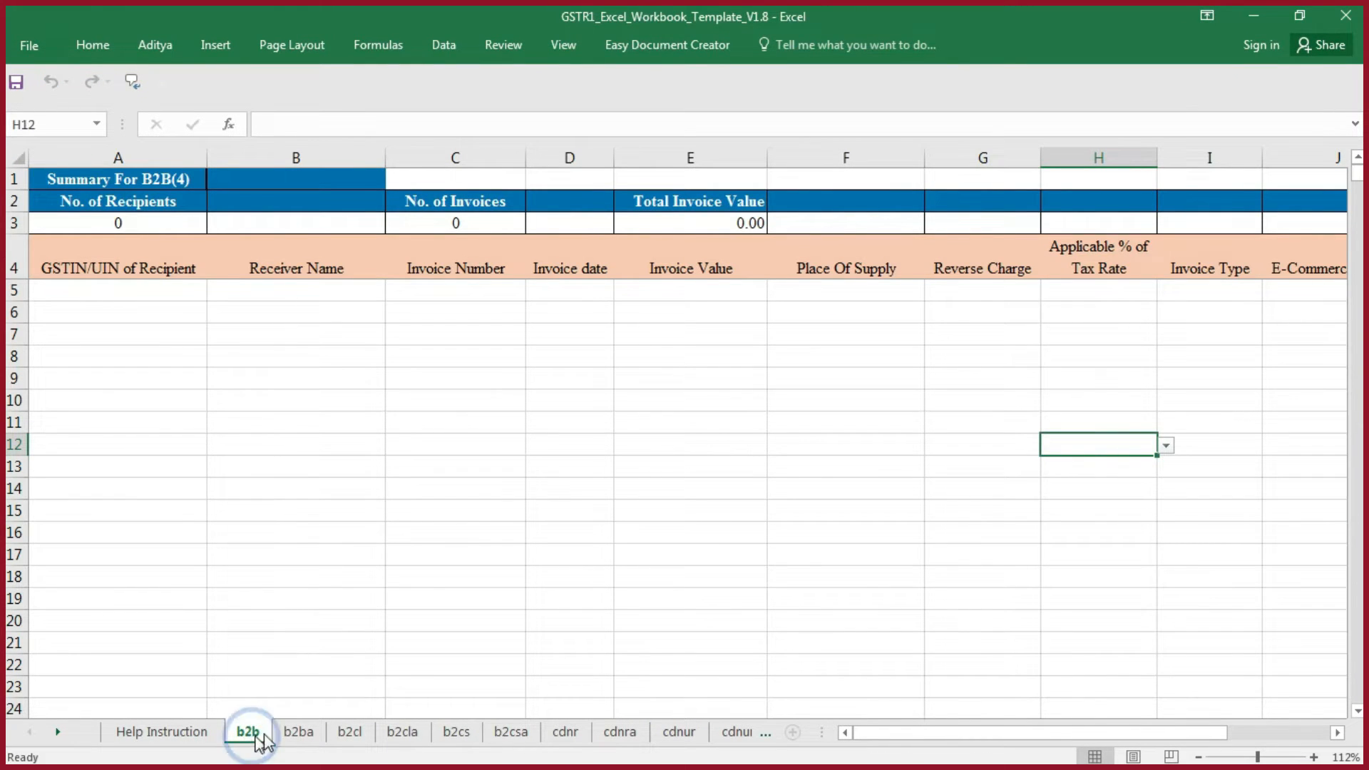
- Check the template's b2ba and b2cl sheets and go back to the b2b sheet
{"action": "left_click", "coordinate": [300, 736]}
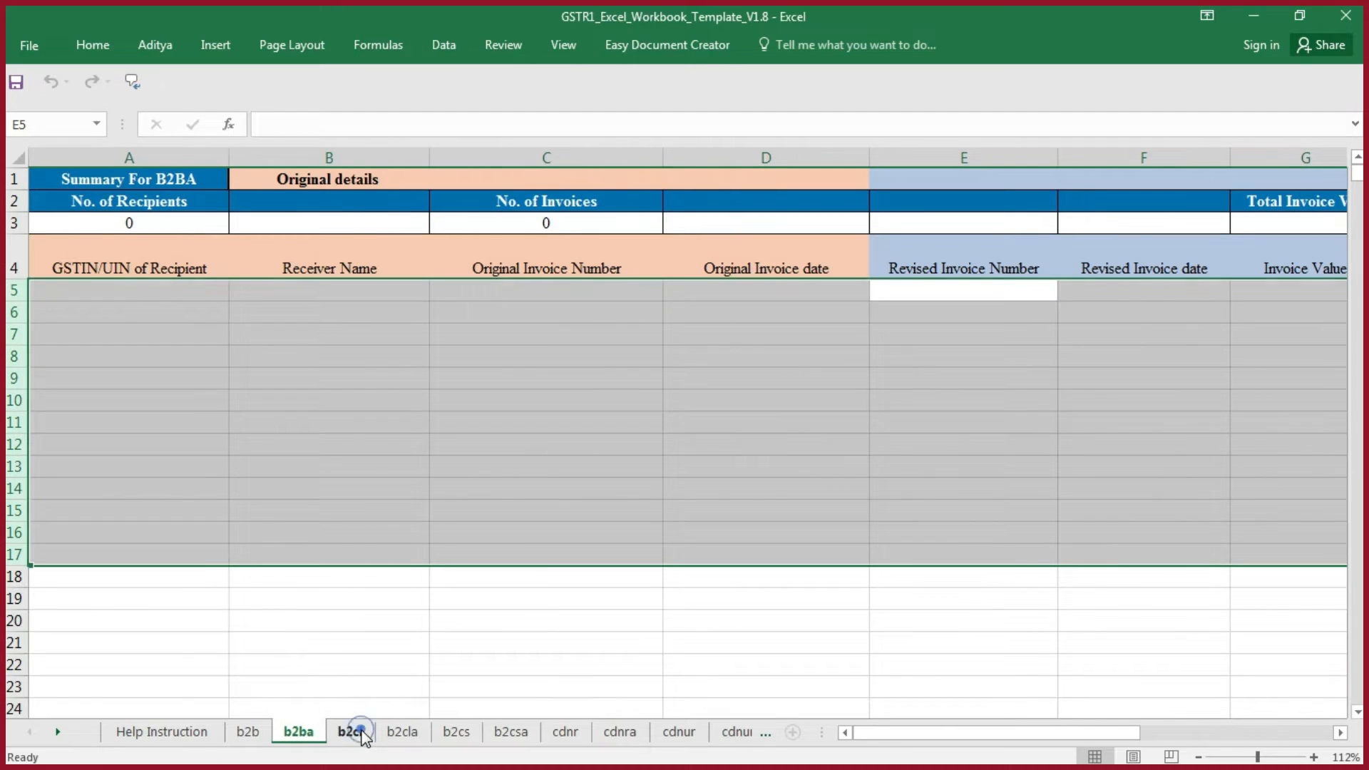
{"action": "left_click", "coordinate": [361, 733]}
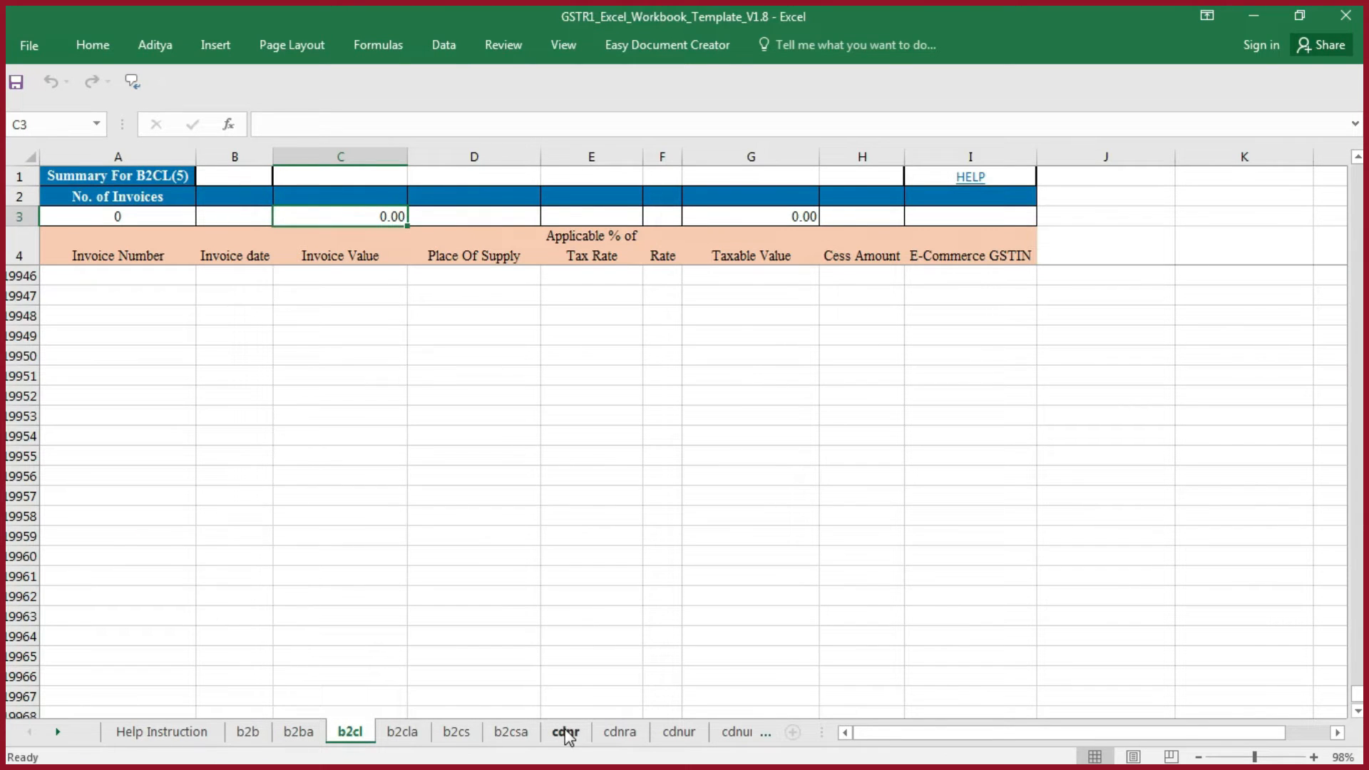
{"action": "left_click", "coordinate": [260, 732]}
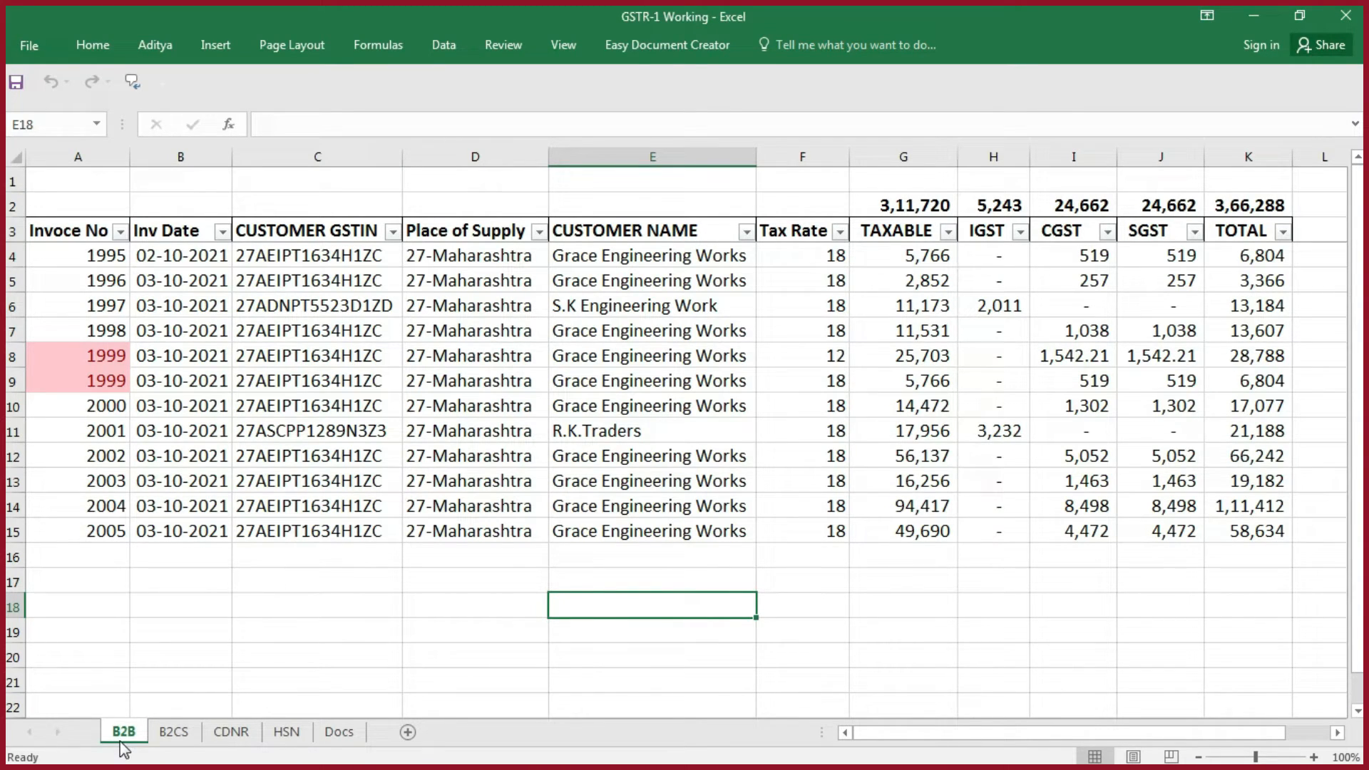
- Look through the CDNR, HSN and Docs sheets of the GSTR-1 Working workbook
{"action": "left_click", "coordinate": [232, 733]}
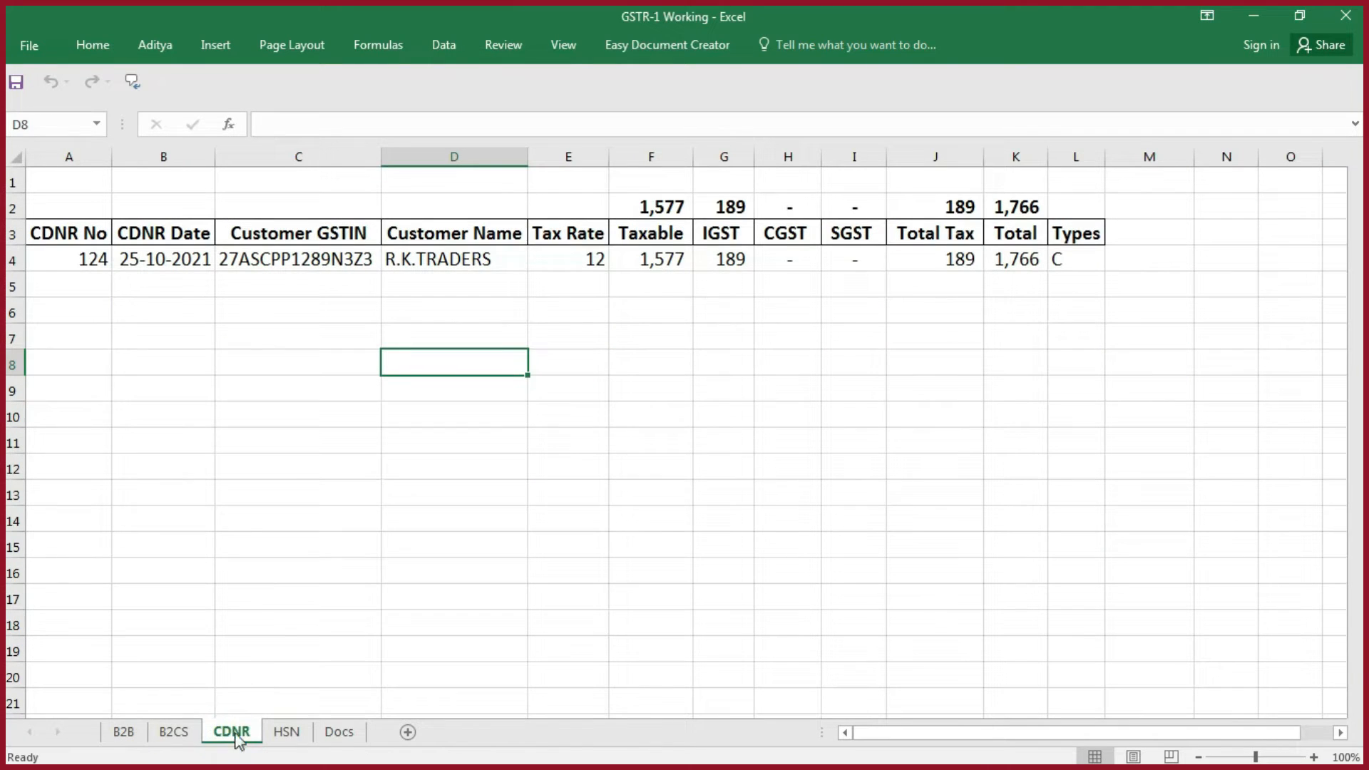
{"action": "left_click", "coordinate": [286, 734]}
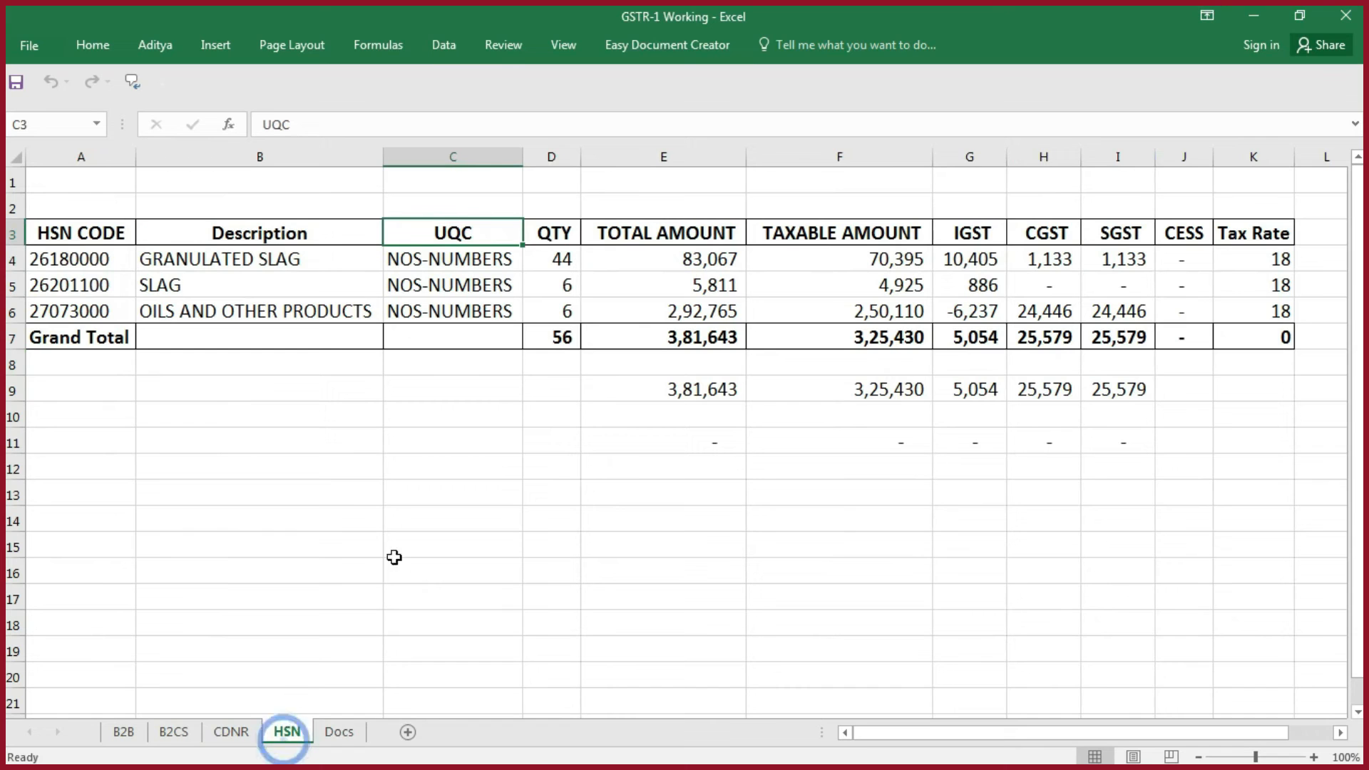
{"action": "left_click", "coordinate": [335, 734]}
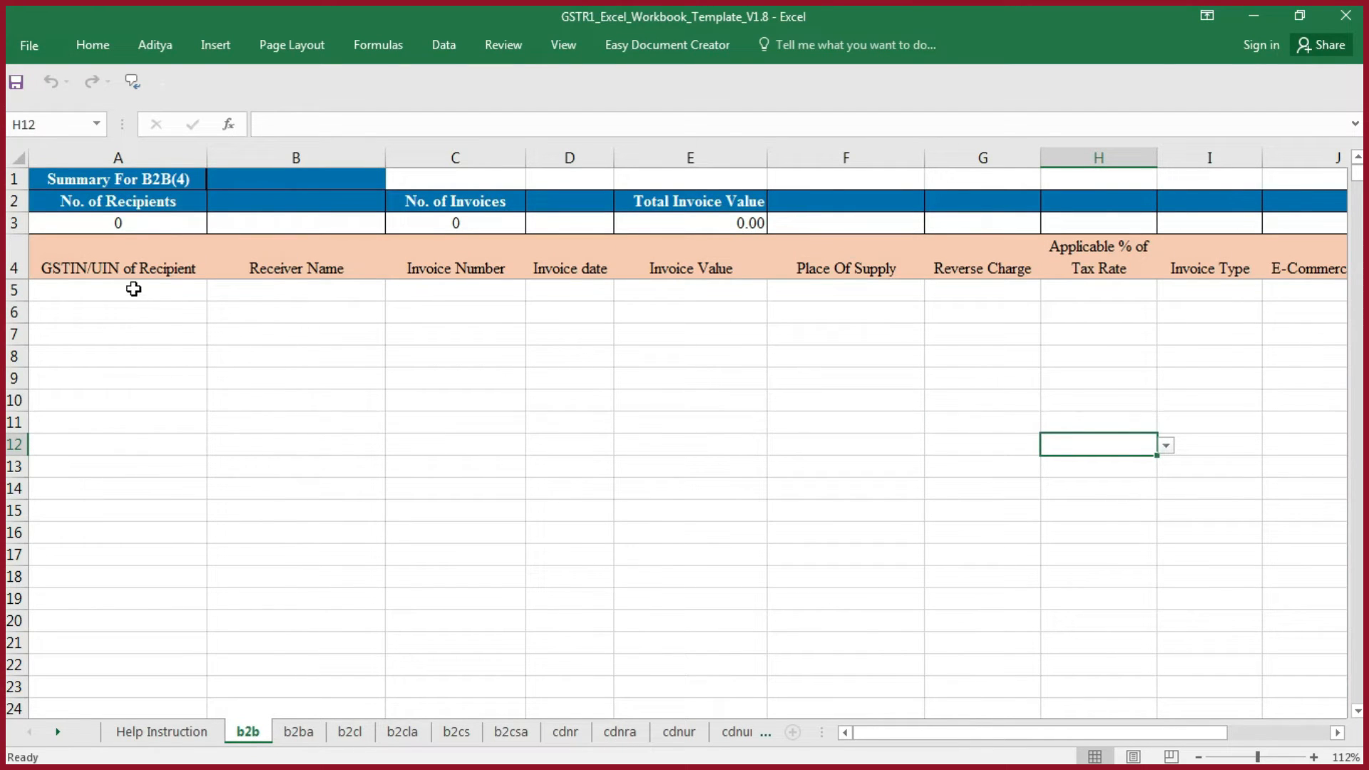
- Copy all customer GSTINs from the working B2B sheet into the template's b2b GSTIN/UIN of Recipient column from A5, as values only
{"action": "left_click_drag", "start_coordinate": [134, 289], "coordinate": [123, 346]}
{"action": "key", "text": "alt+Tab"}
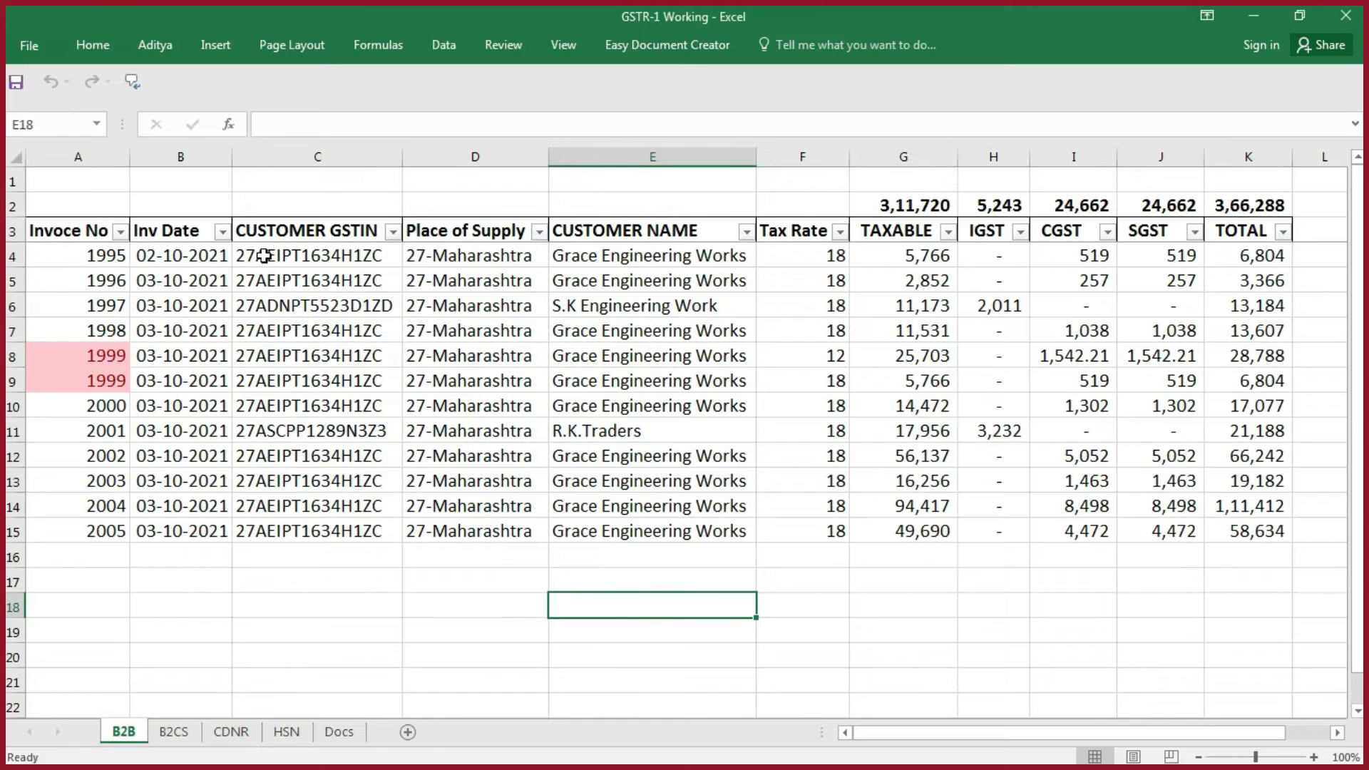
{"action": "left_click_drag", "start_coordinate": [290, 247], "coordinate": [295, 532]}
{"action": "key", "text": "ctrl+c"}
{"action": "key", "text": "alt+Tab"}
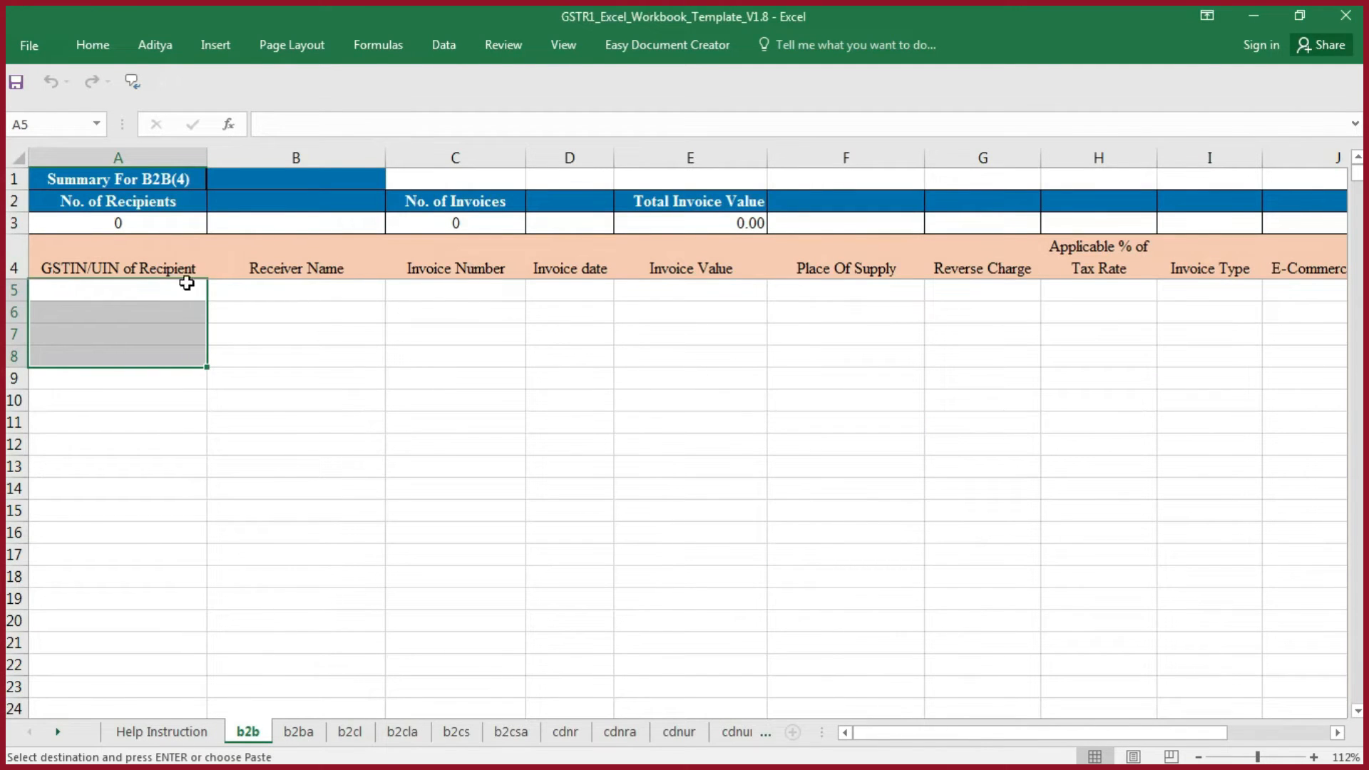
{"action": "left_click", "coordinate": [171, 297]}
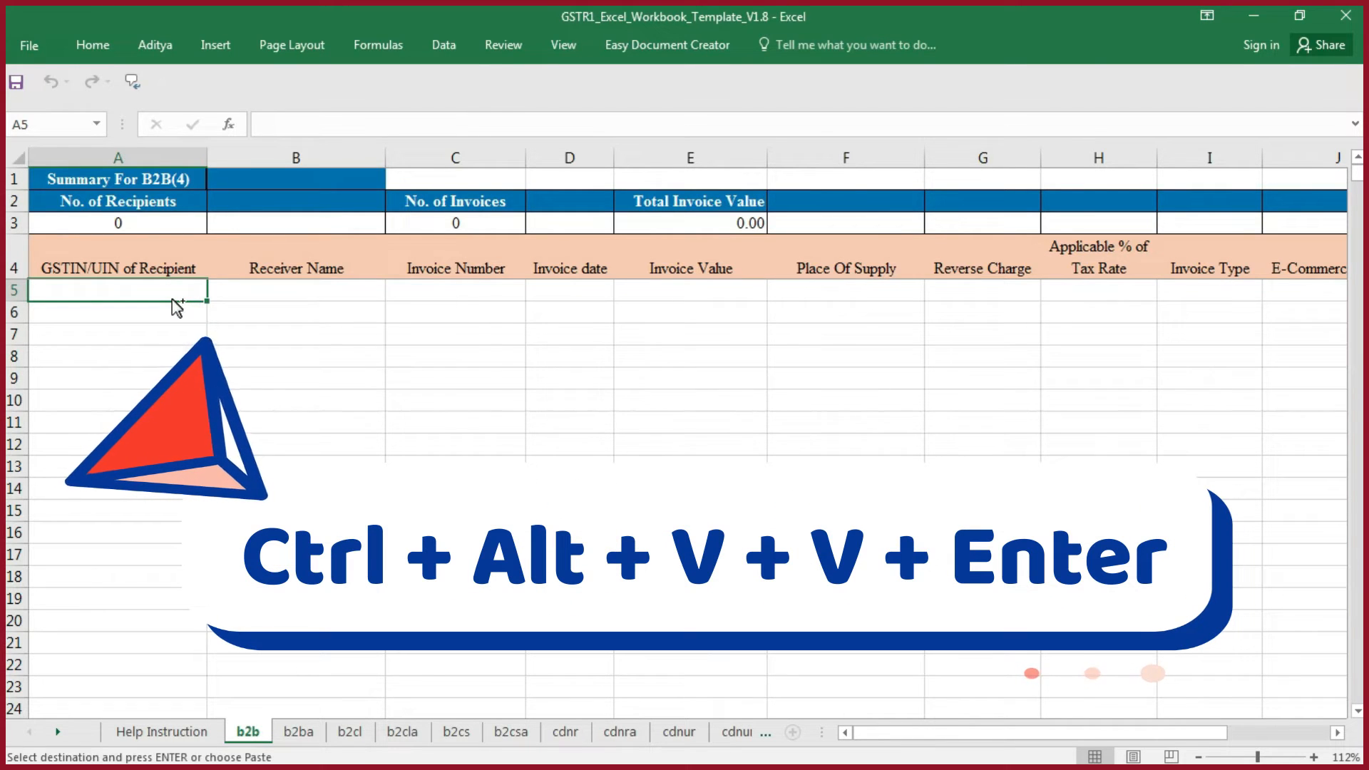
{"action": "key", "text": "ctrl+alt+v"}
{"action": "key", "text": "v"}
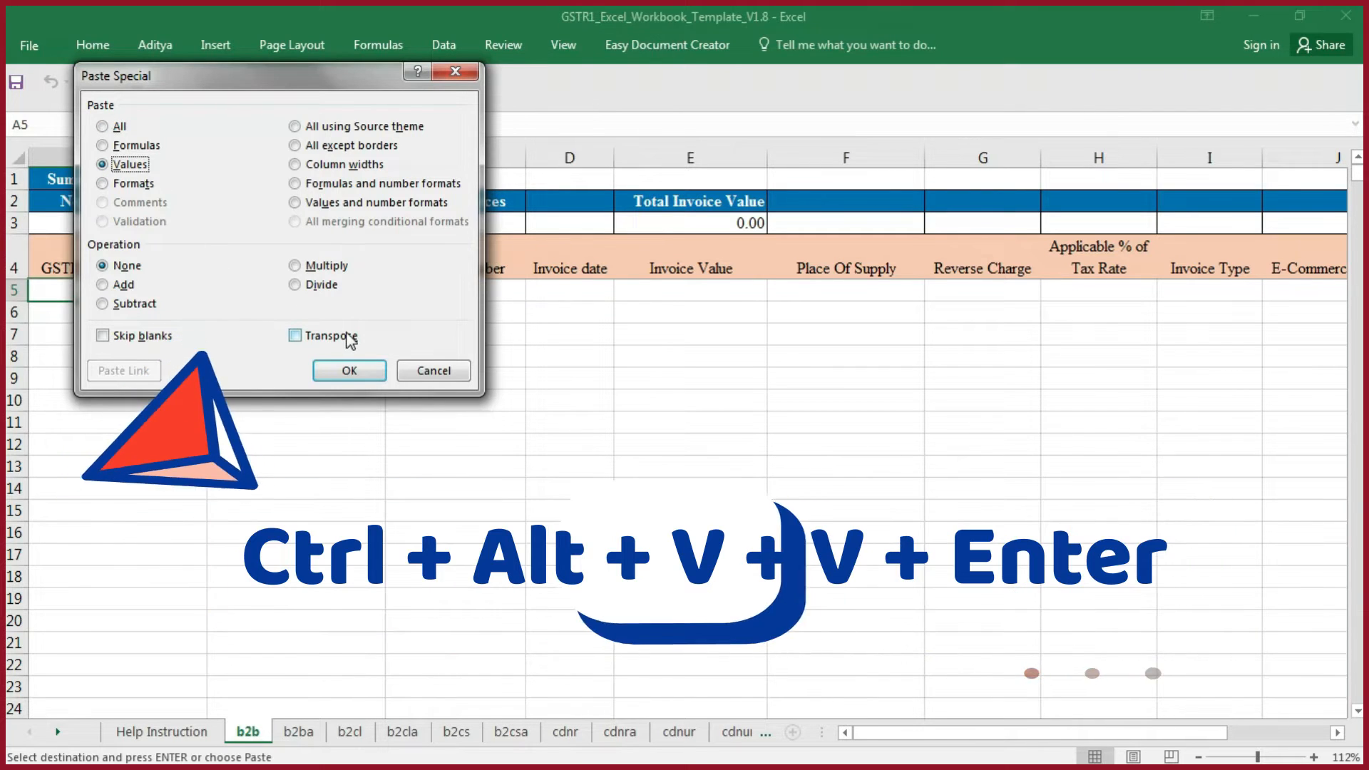
{"action": "key", "text": "Return"}
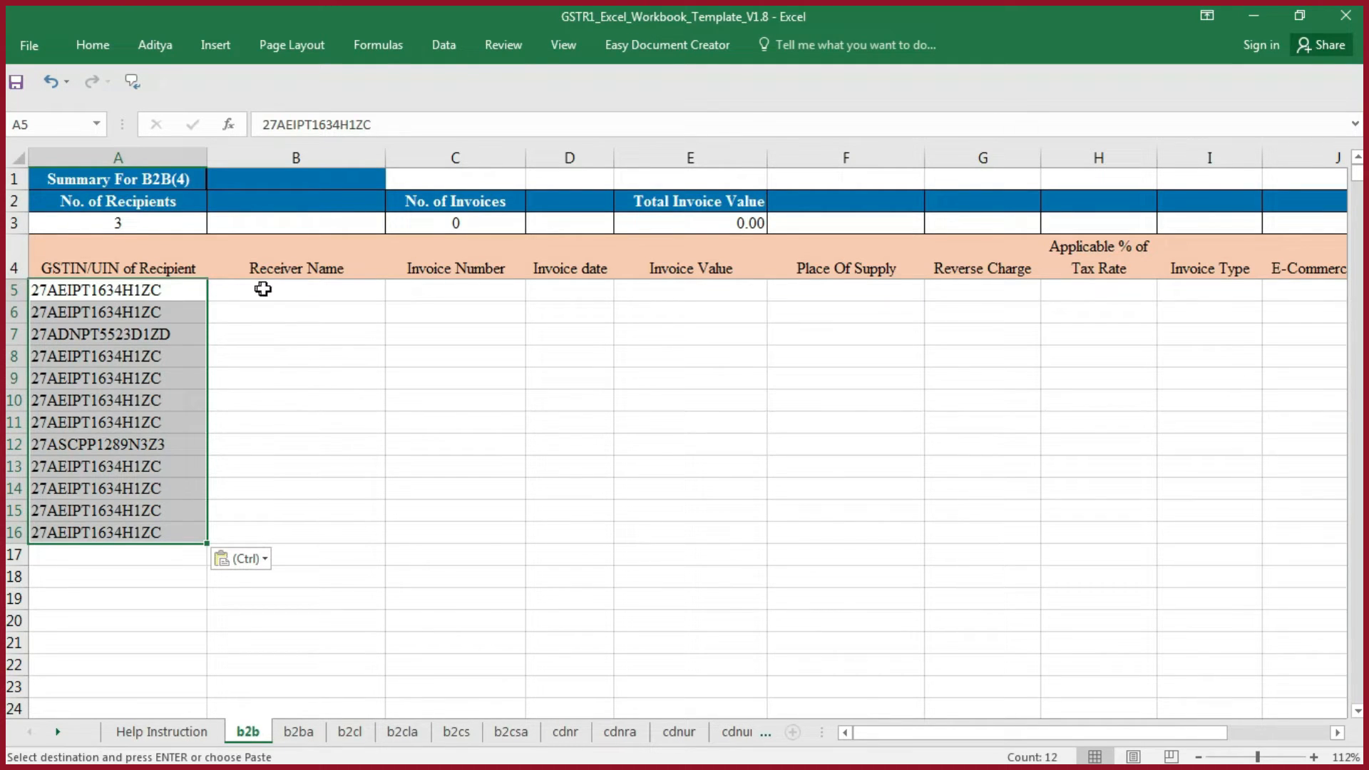
- Copy the customer names from the working B2B sheet into the template's Receiver Name column from B5, as values only
{"action": "key", "text": "alt+Tab"}
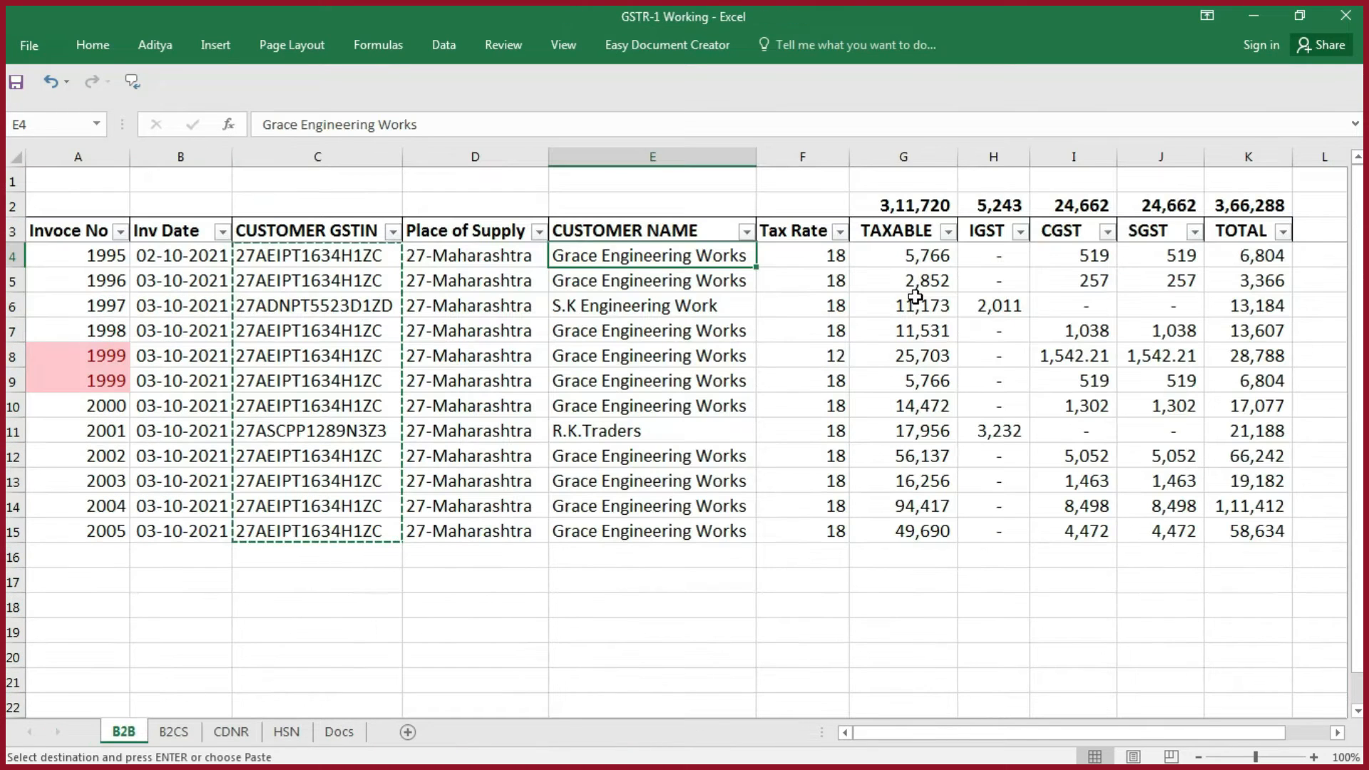
{"action": "key", "text": "ctrl+c"}
{"action": "key", "text": "alt+Tab"}
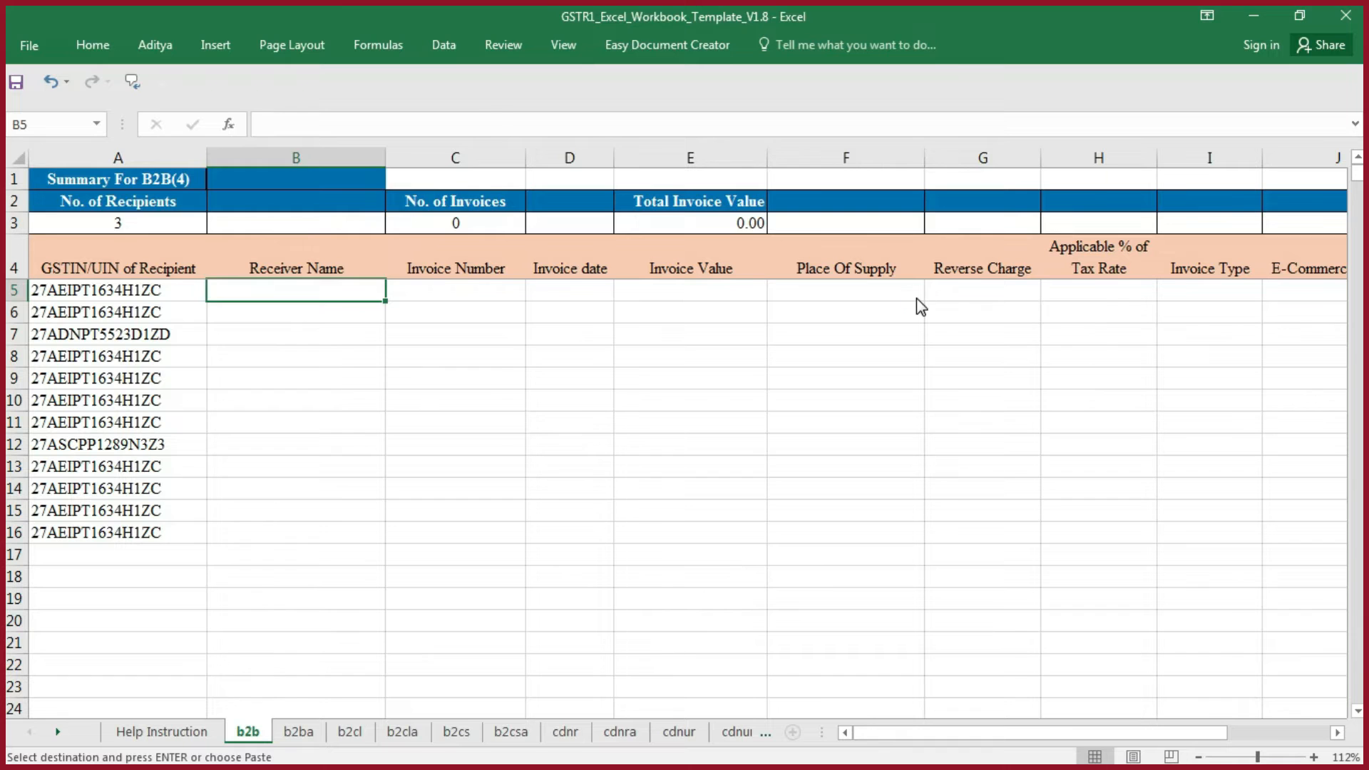
{"action": "key", "text": "ctrl+alt+v"}
{"action": "key", "text": "v"}
{"action": "key", "text": "Return"}
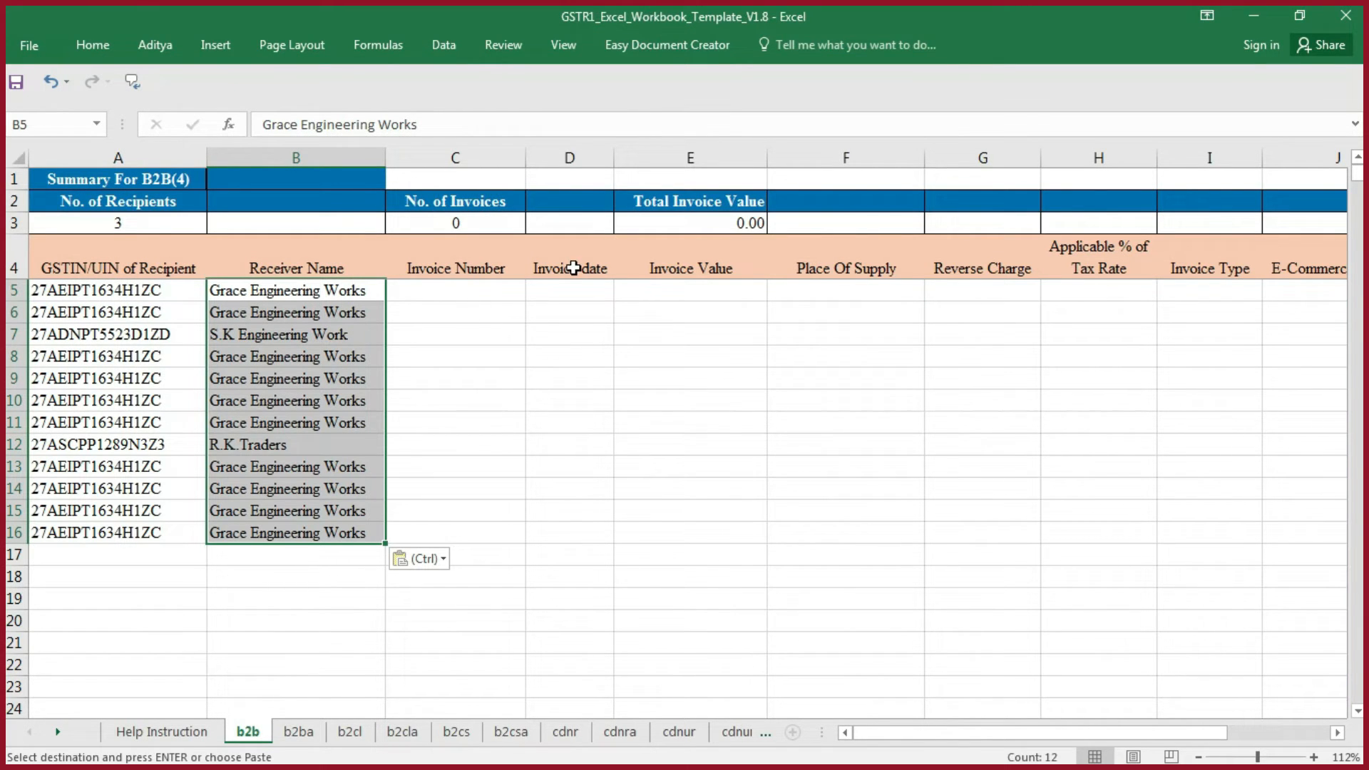
- Copy the invoice numbers and dates from the working B2B sheet into the template's Invoice Number and Invoice date columns from C5, as values only
{"action": "key", "text": "alt+Tab"}
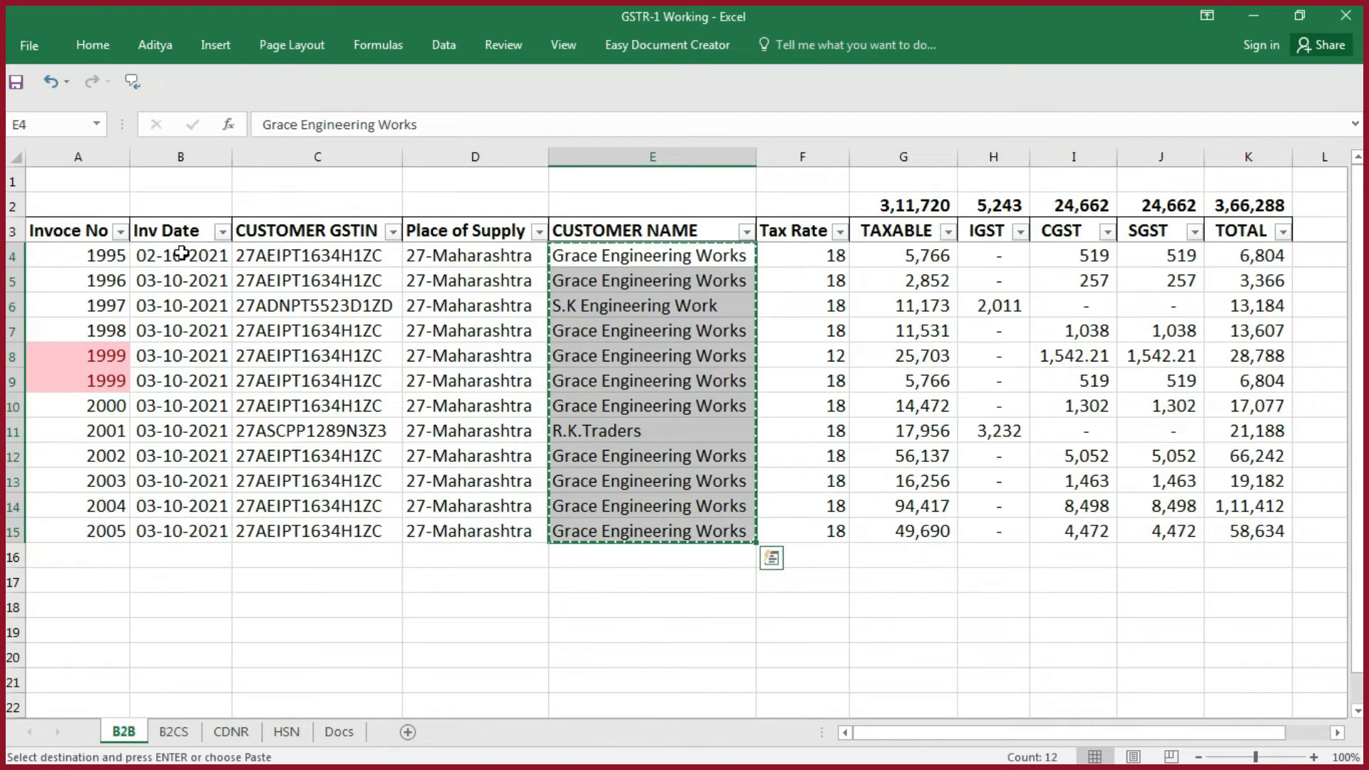
{"action": "left_click", "coordinate": [77, 250]}
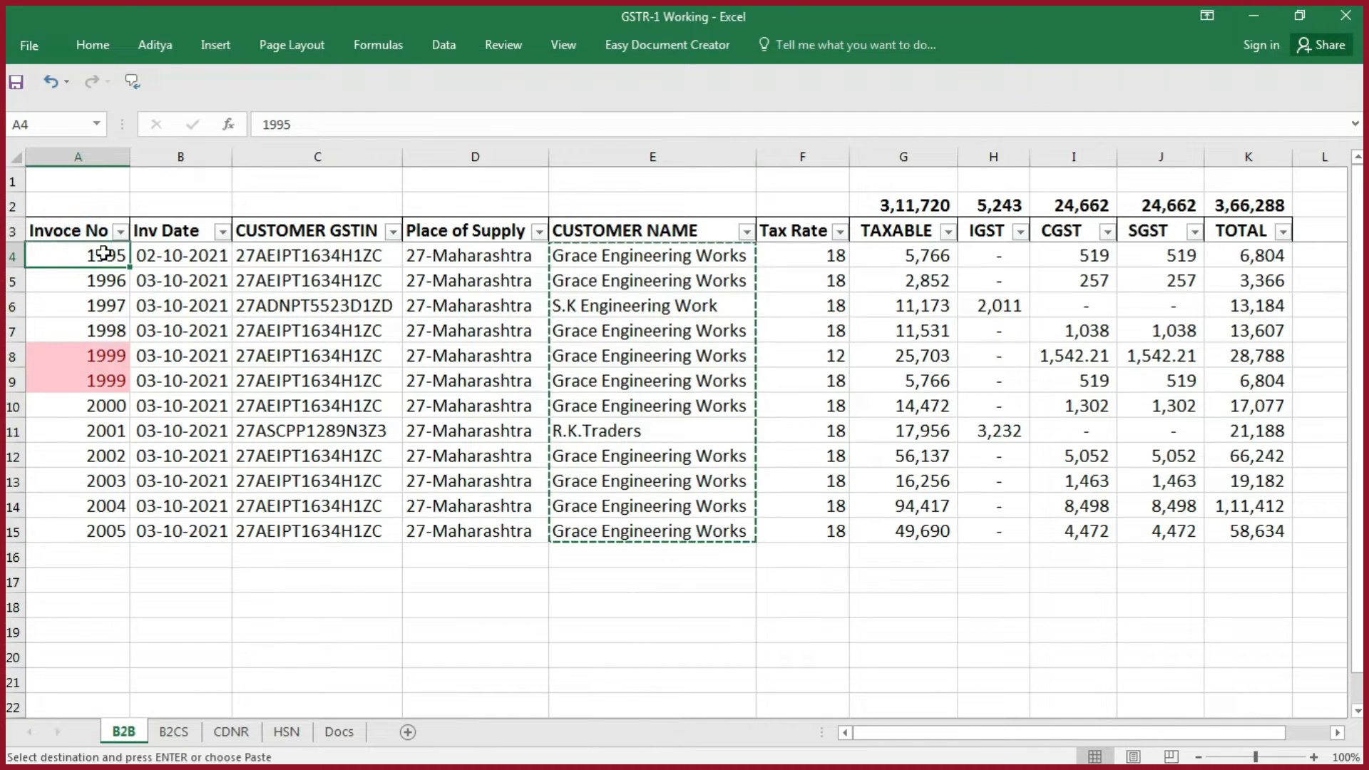
{"action": "key", "text": "shift+Right"}
{"action": "key", "text": "ctrl+shift+Down"}
{"action": "key", "text": "ctrl+c"}
{"action": "key", "text": "alt+Tab"}
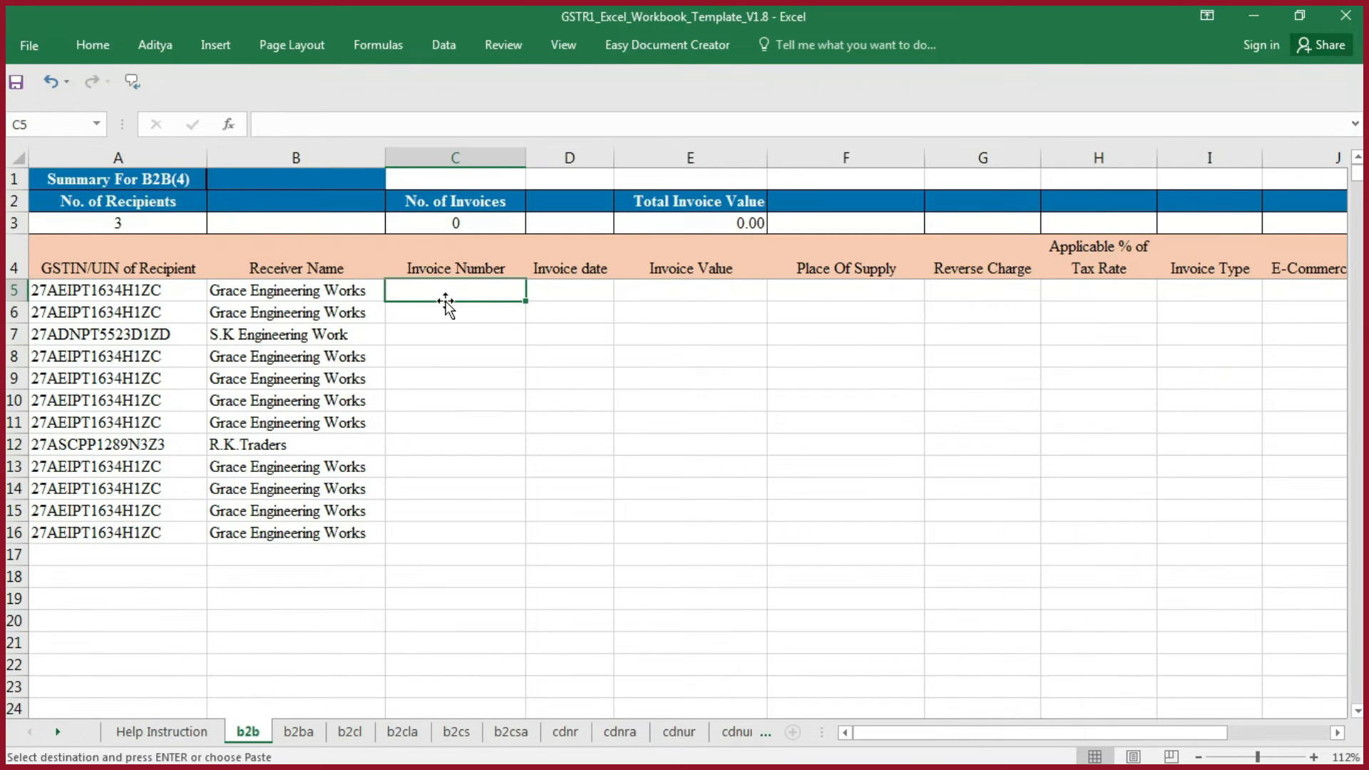
{"action": "key", "text": "ctrl+alt+v"}
{"action": "key", "text": "v"}
{"action": "key", "text": "Return"}
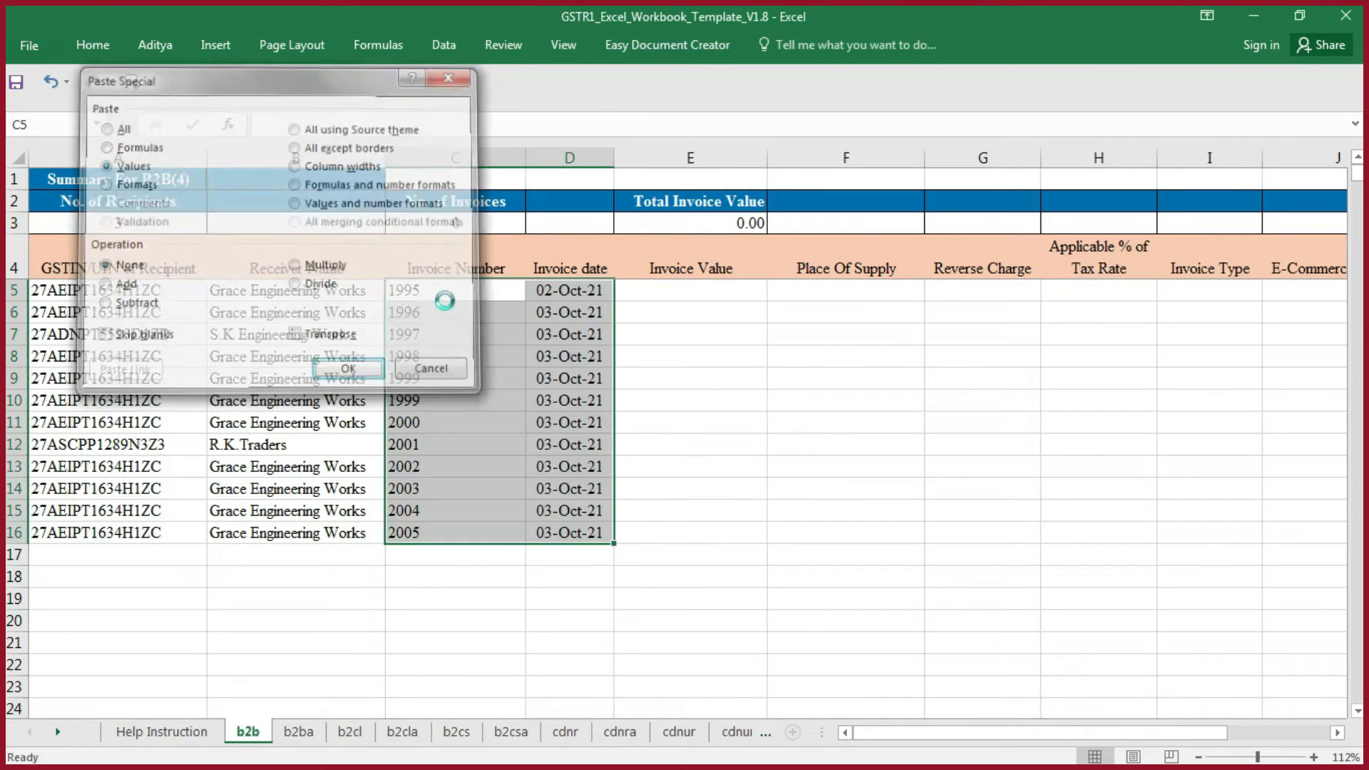
{"action": "left_click", "coordinate": [768, 333]}
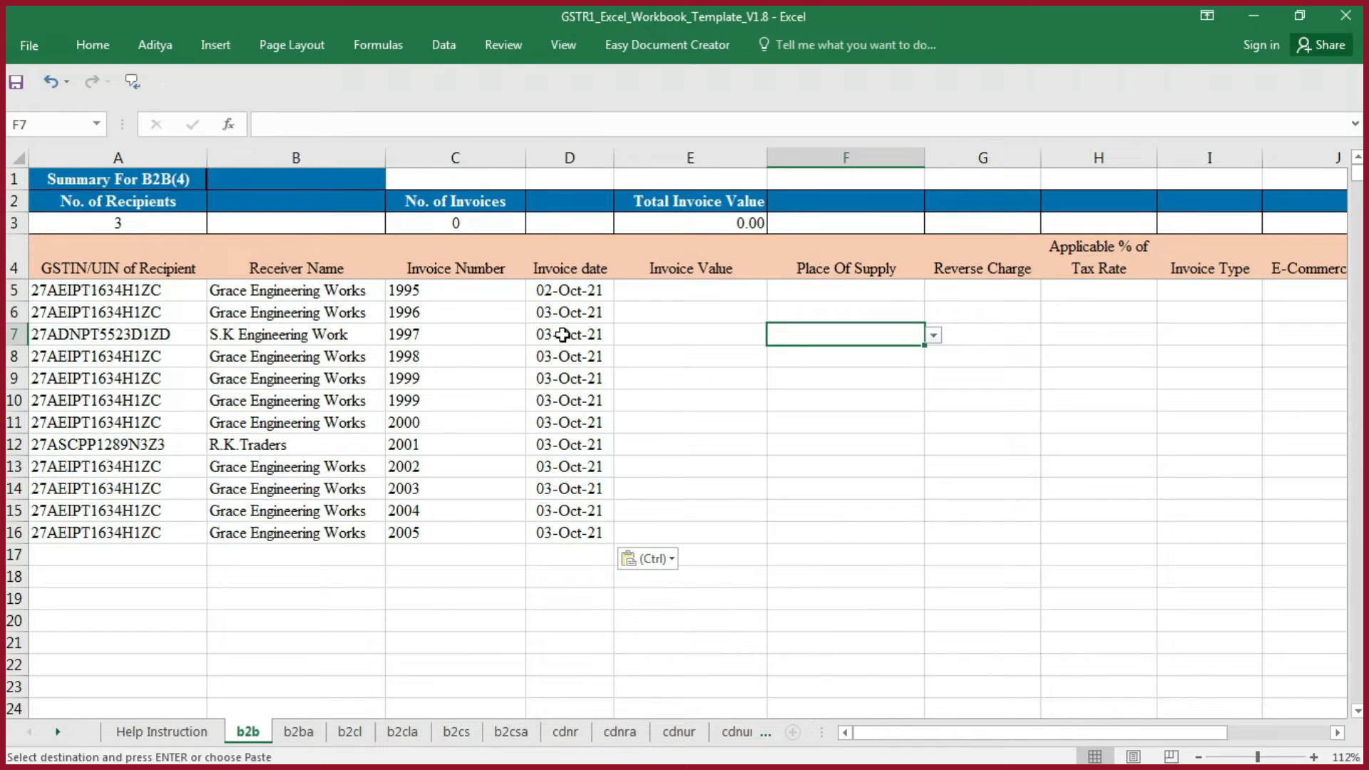
{"action": "key", "text": "Escape"}
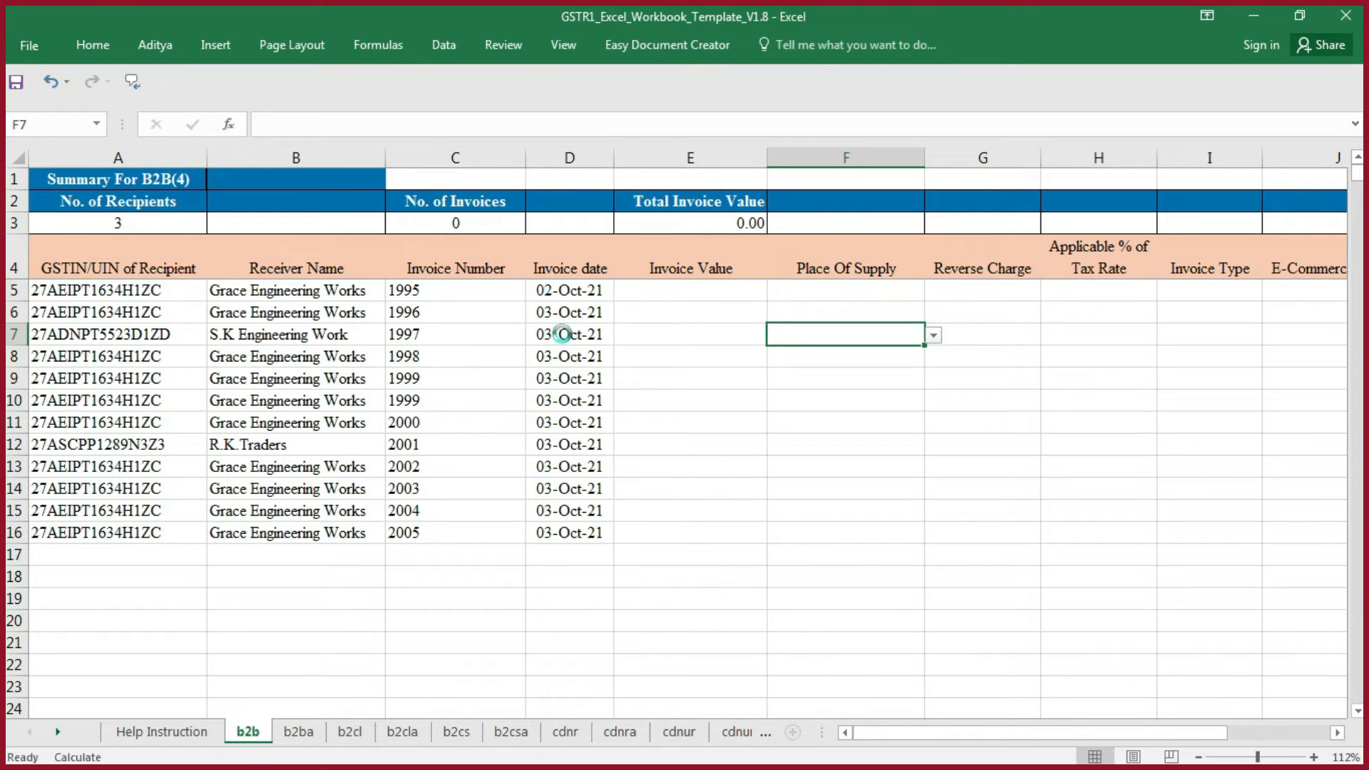
- Examine the two rows of invoice 1999 on the working B2B sheet, comparing their tax rates and totals for the template's Invoice Value
{"action": "left_click", "coordinate": [674, 293]}
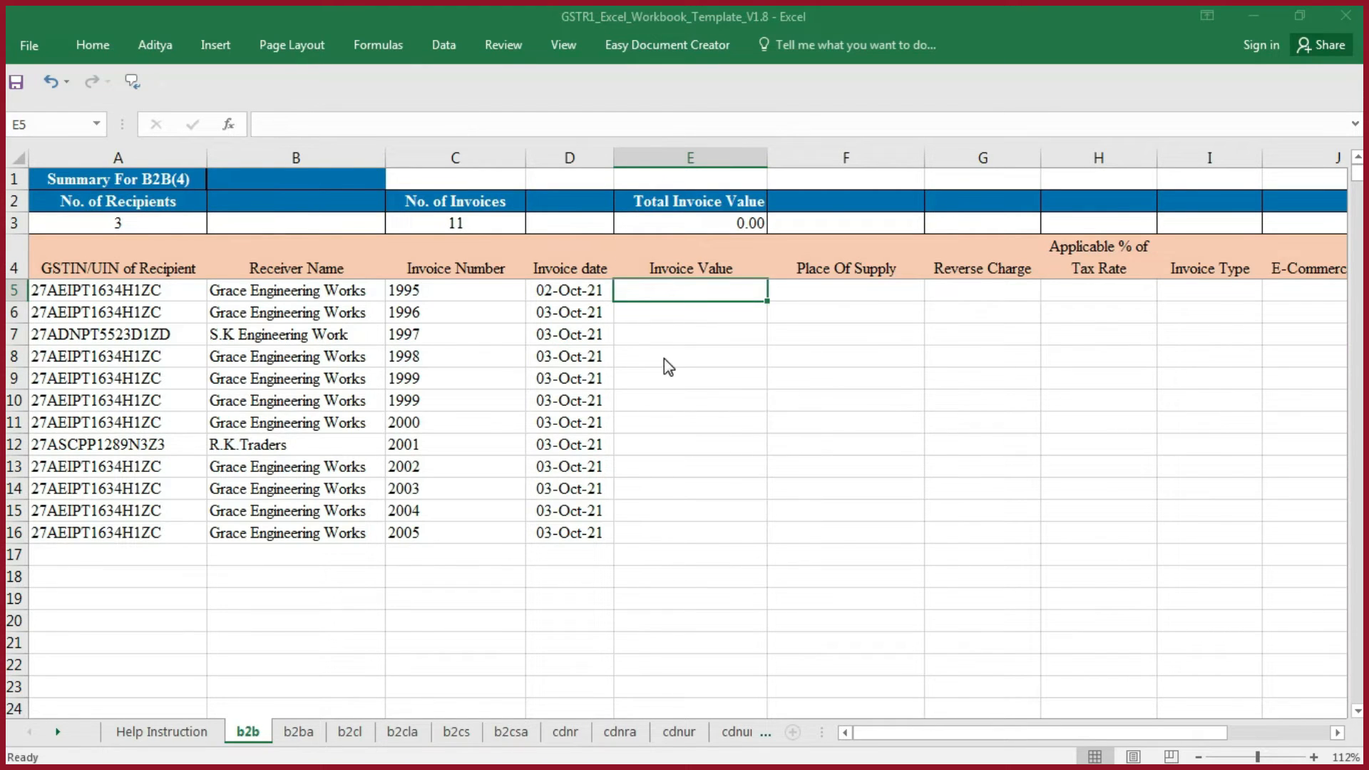
{"action": "key", "text": "alt+Tab"}
{"action": "left_click_drag", "start_coordinate": [1241, 262], "coordinate": [1241, 305]}
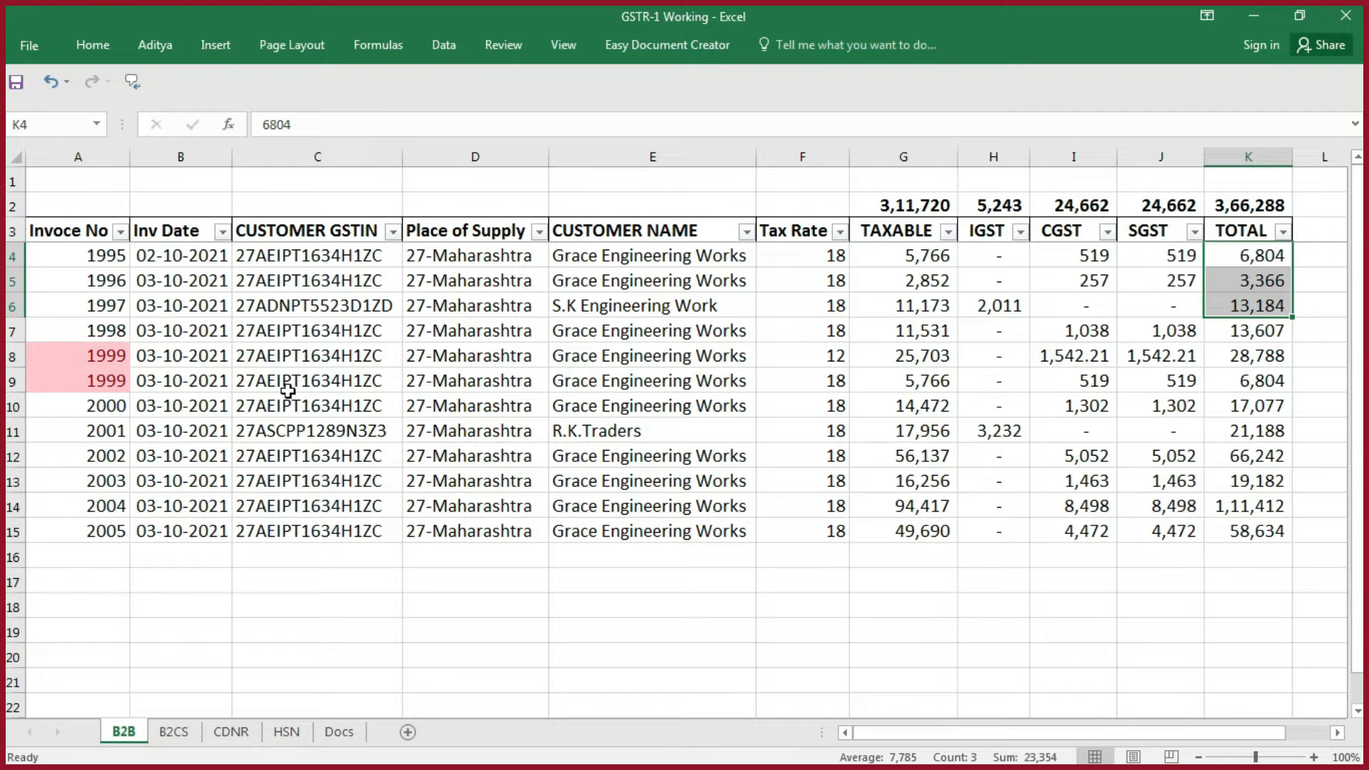
{"action": "left_click", "coordinate": [89, 354]}
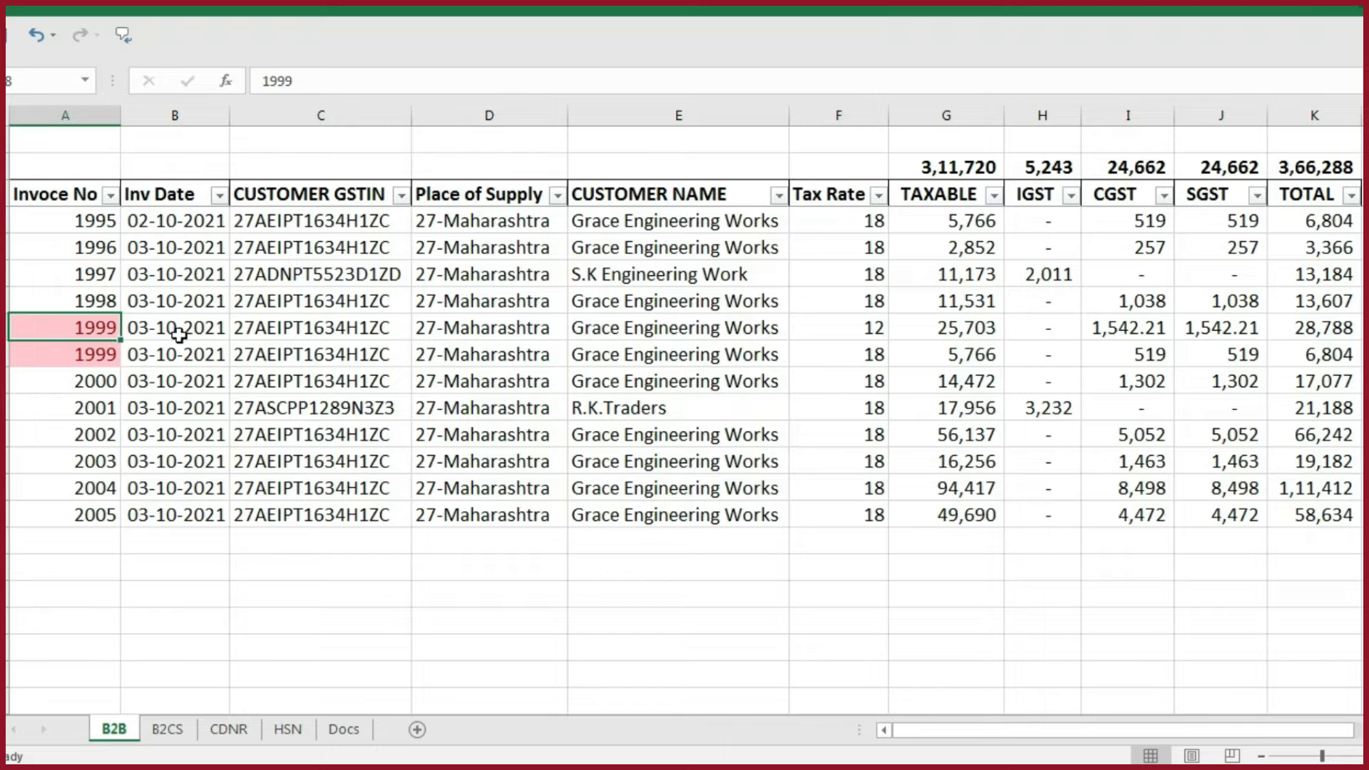
{"action": "left_click", "coordinate": [877, 326]}
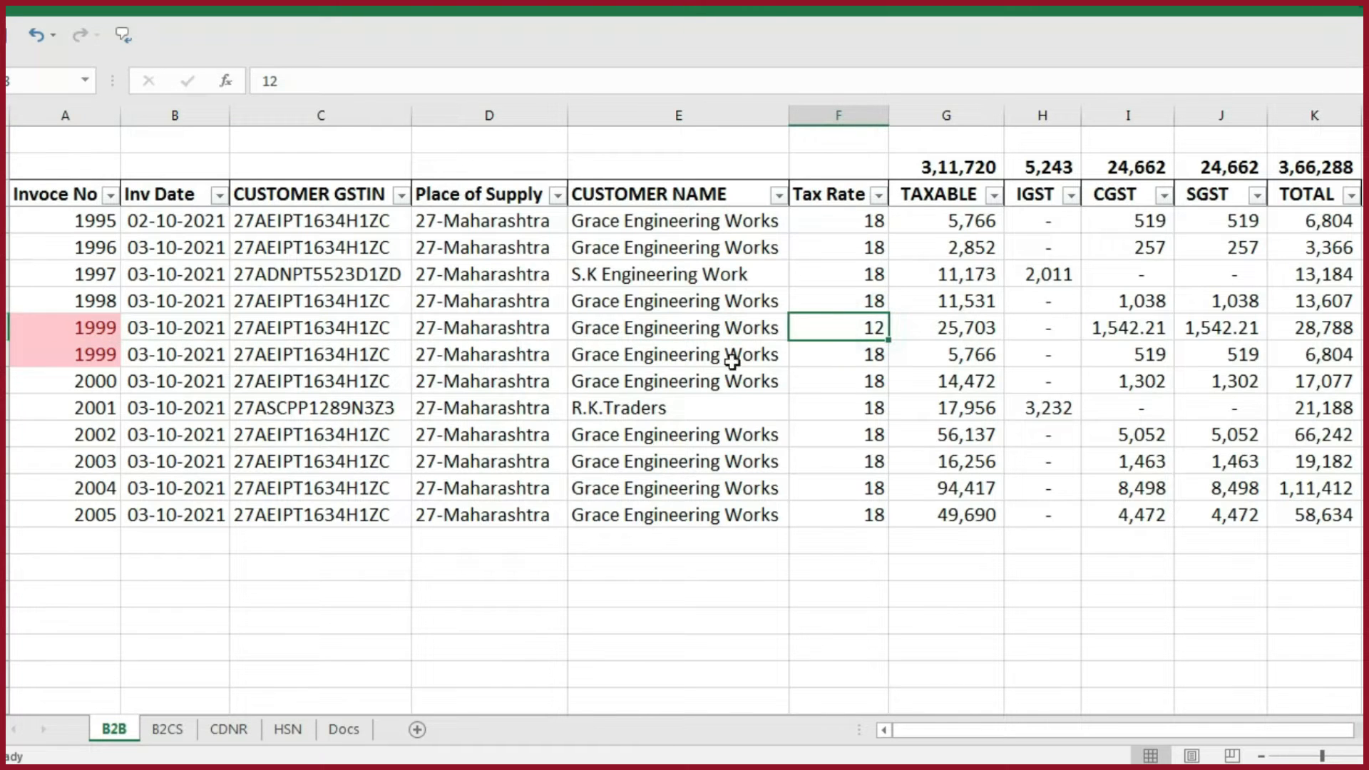
{"action": "left_click", "coordinate": [130, 330]}
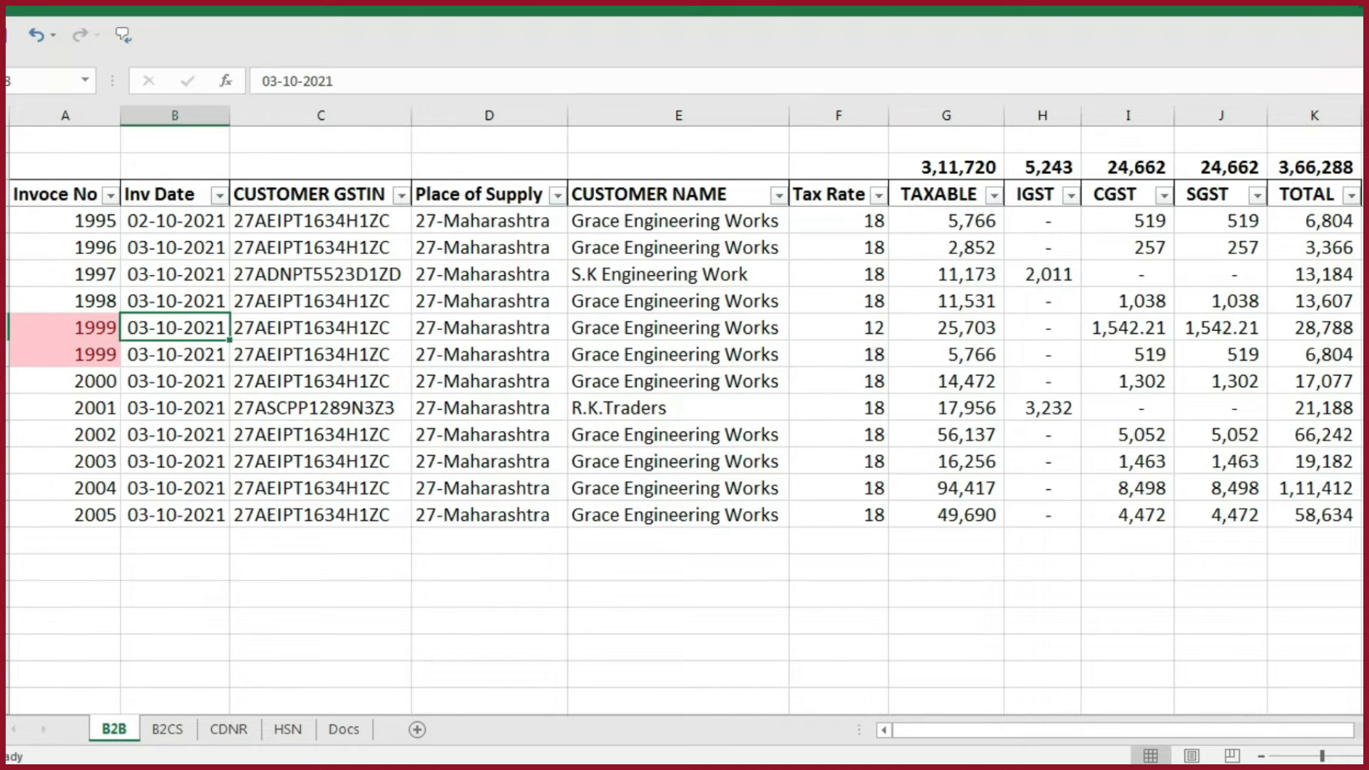
{"action": "left_click", "coordinate": [11, 330]}
{"action": "left_click", "coordinate": [11, 354]}
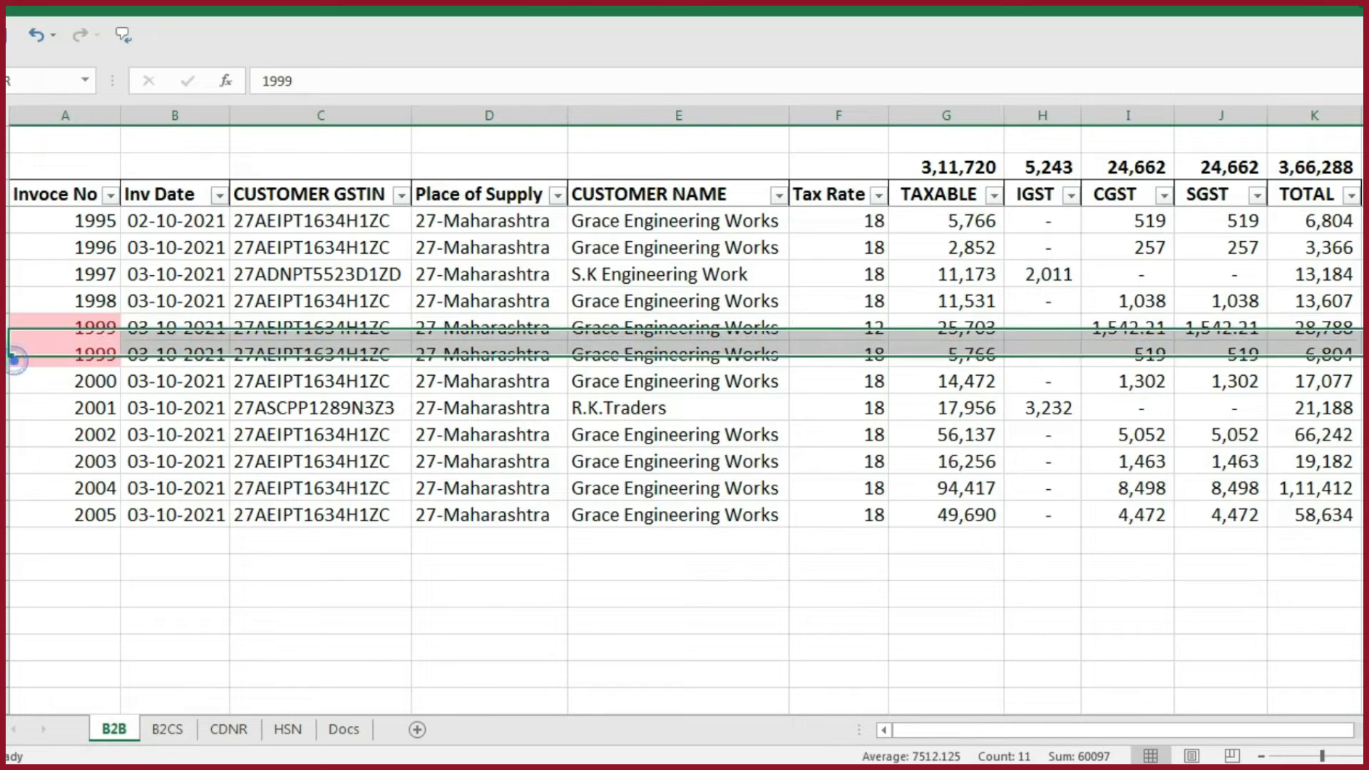
{"action": "left_click_drag", "start_coordinate": [104, 327], "coordinate": [106, 347]}
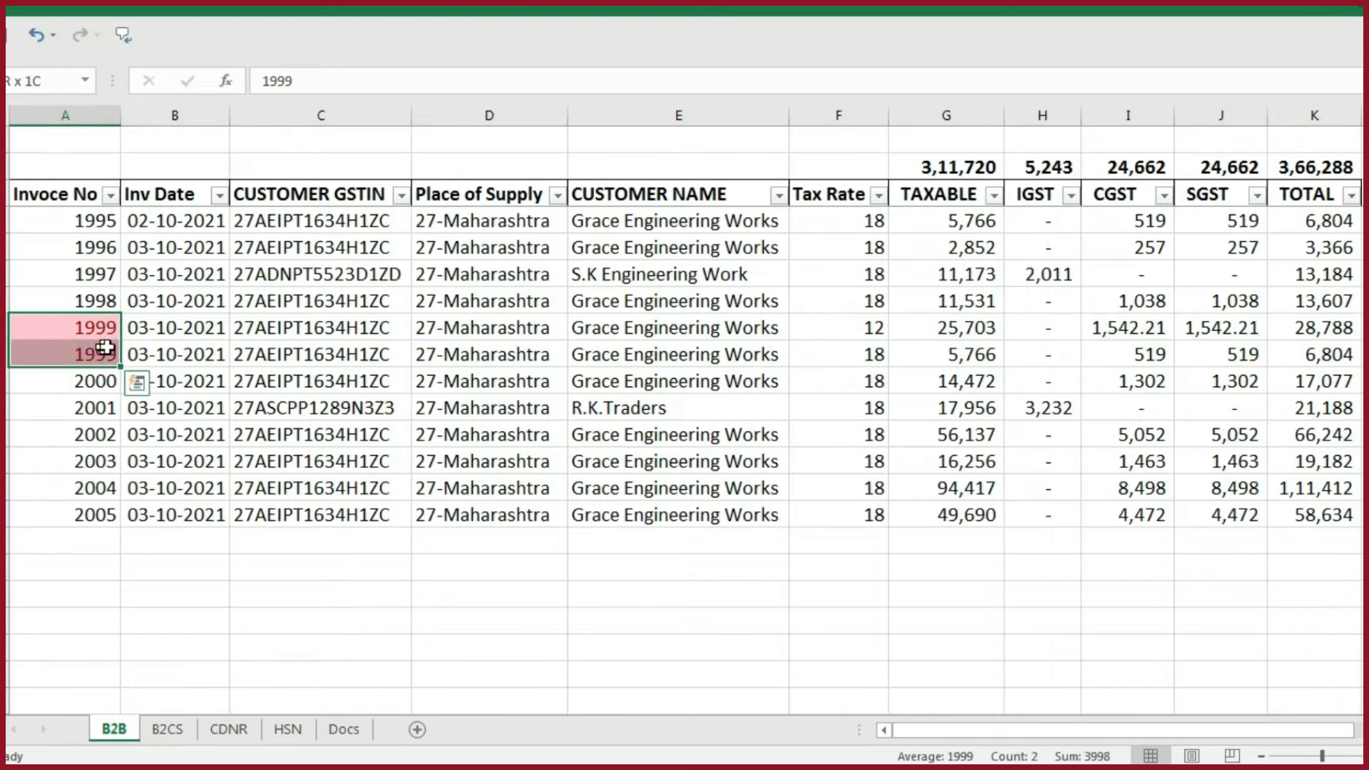
{"action": "left_click", "coordinate": [1301, 333]}
{"action": "left_click_drag", "start_coordinate": [1302, 322], "coordinate": [1305, 345]}
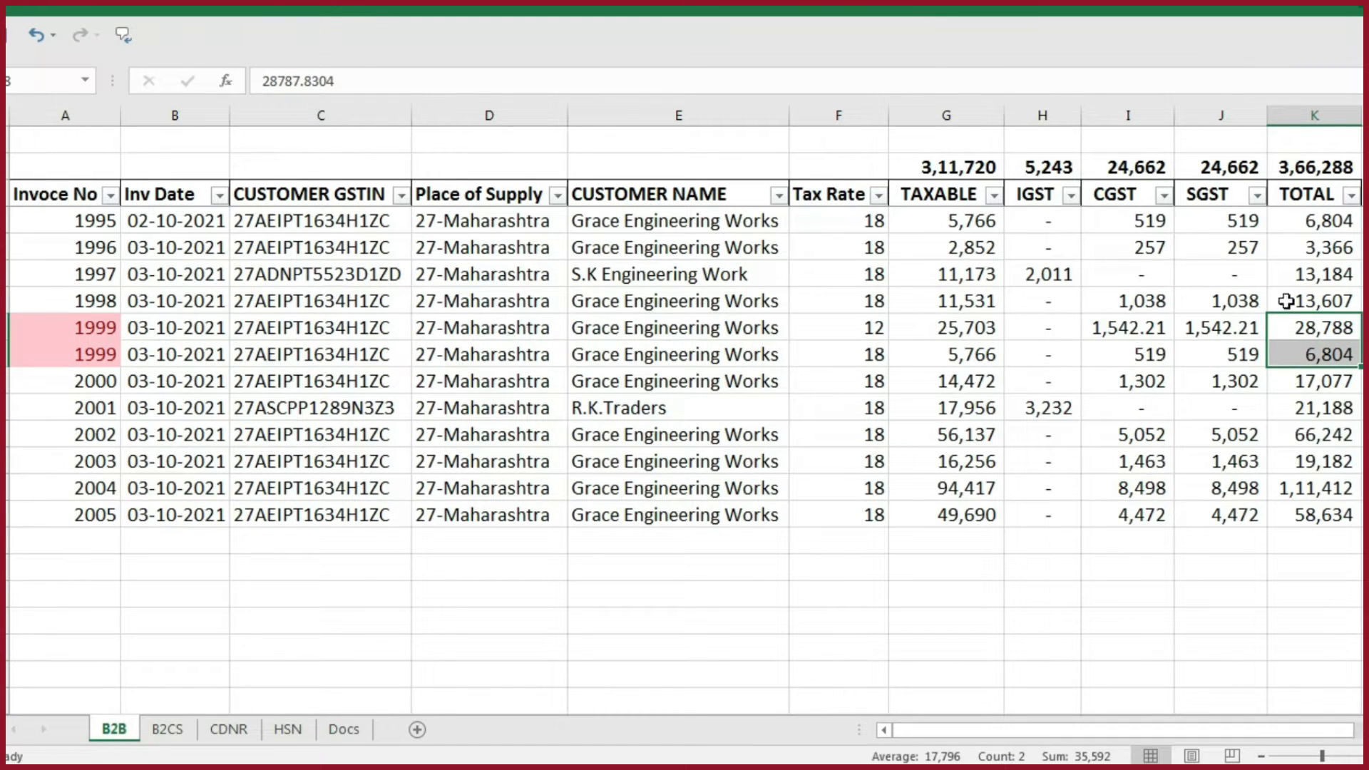
- Create a PivotTable on a new worksheet from the working B2B invoice table, range A3:K15
{"action": "left_click", "coordinate": [81, 196]}
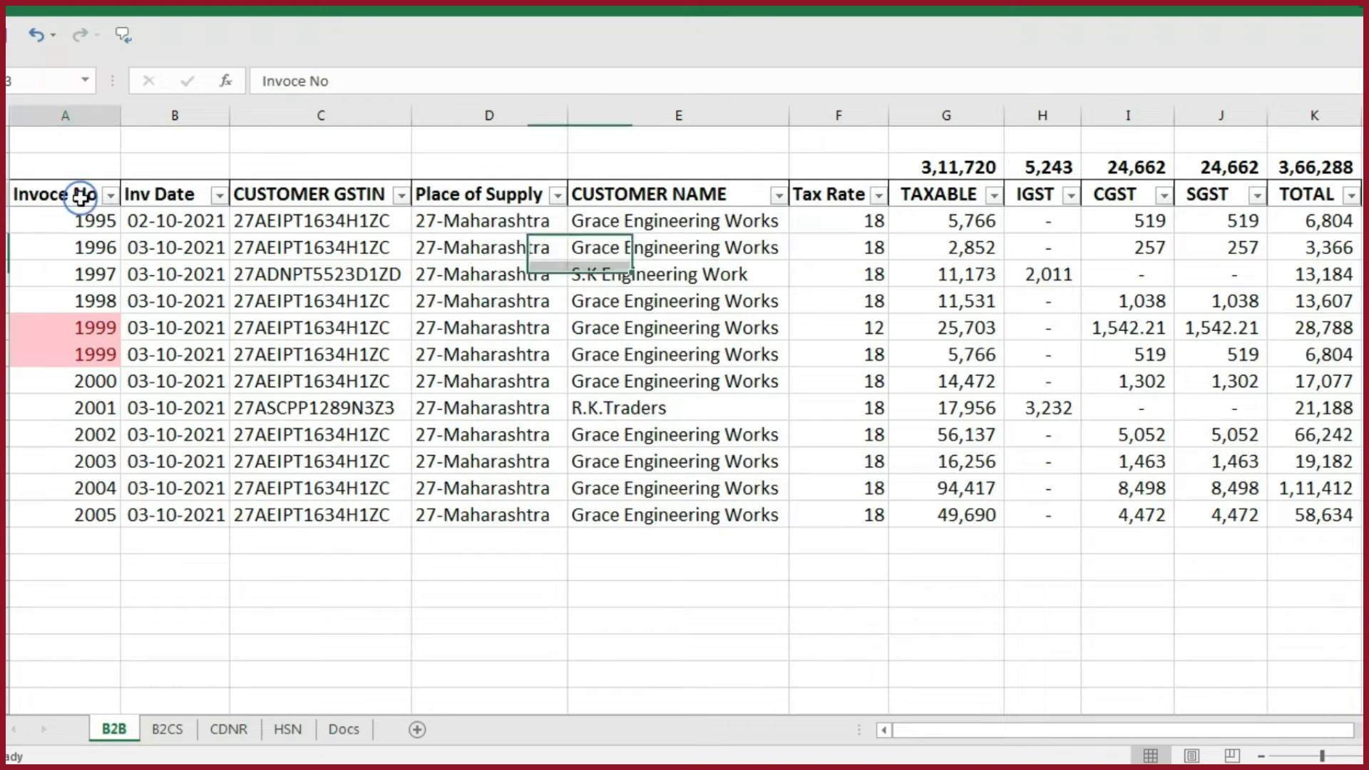
{"action": "key", "text": "ctrl+shift+Right"}
{"action": "key", "text": "ctrl+shift+Down"}
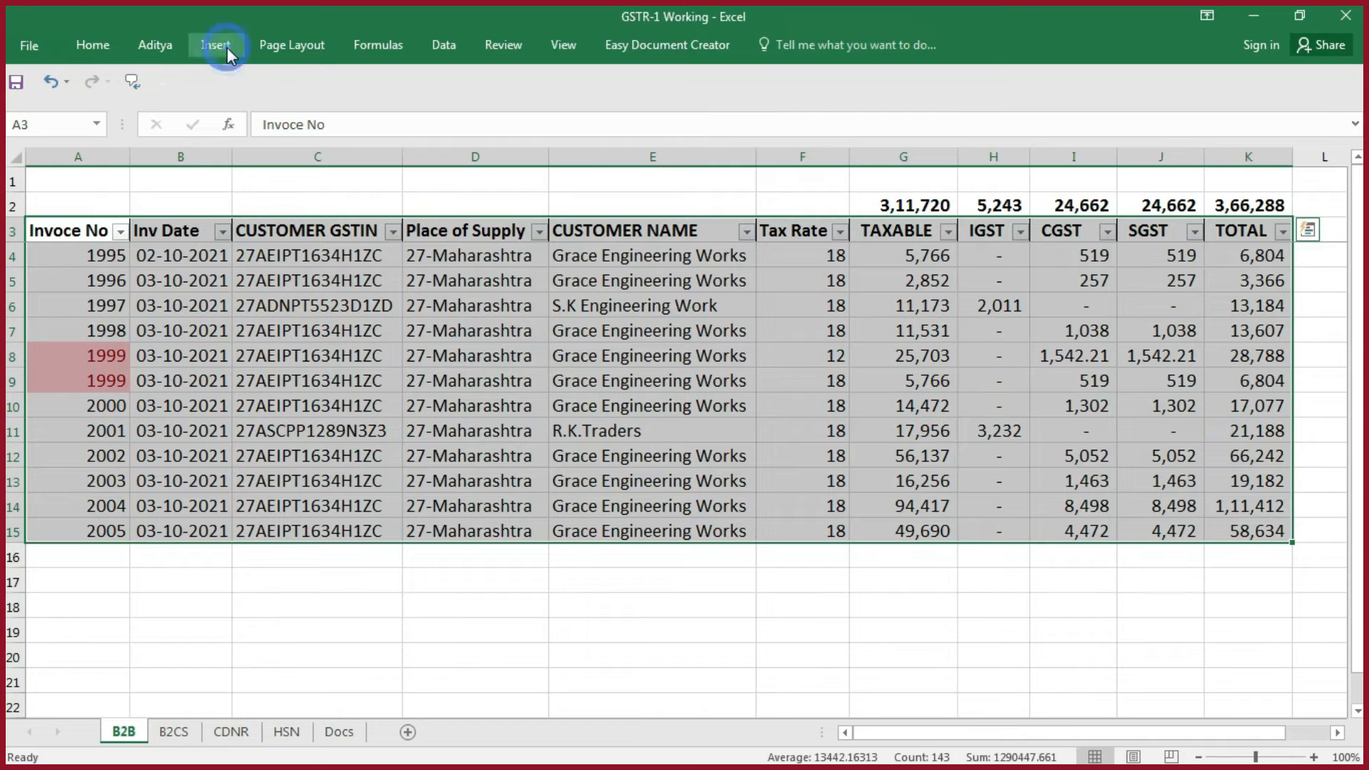
{"action": "left_click", "coordinate": [227, 54]}
{"action": "left_click", "coordinate": [32, 104]}
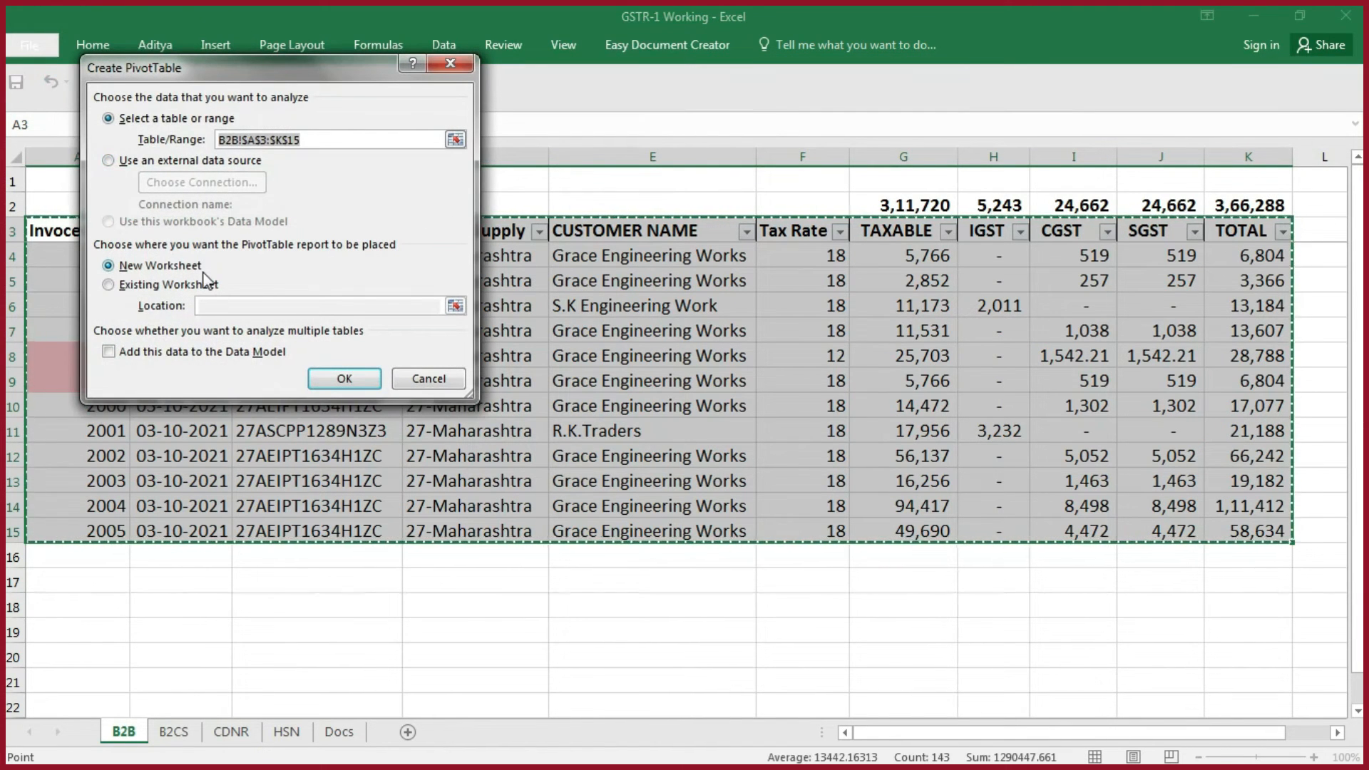
{"action": "left_click", "coordinate": [353, 377]}
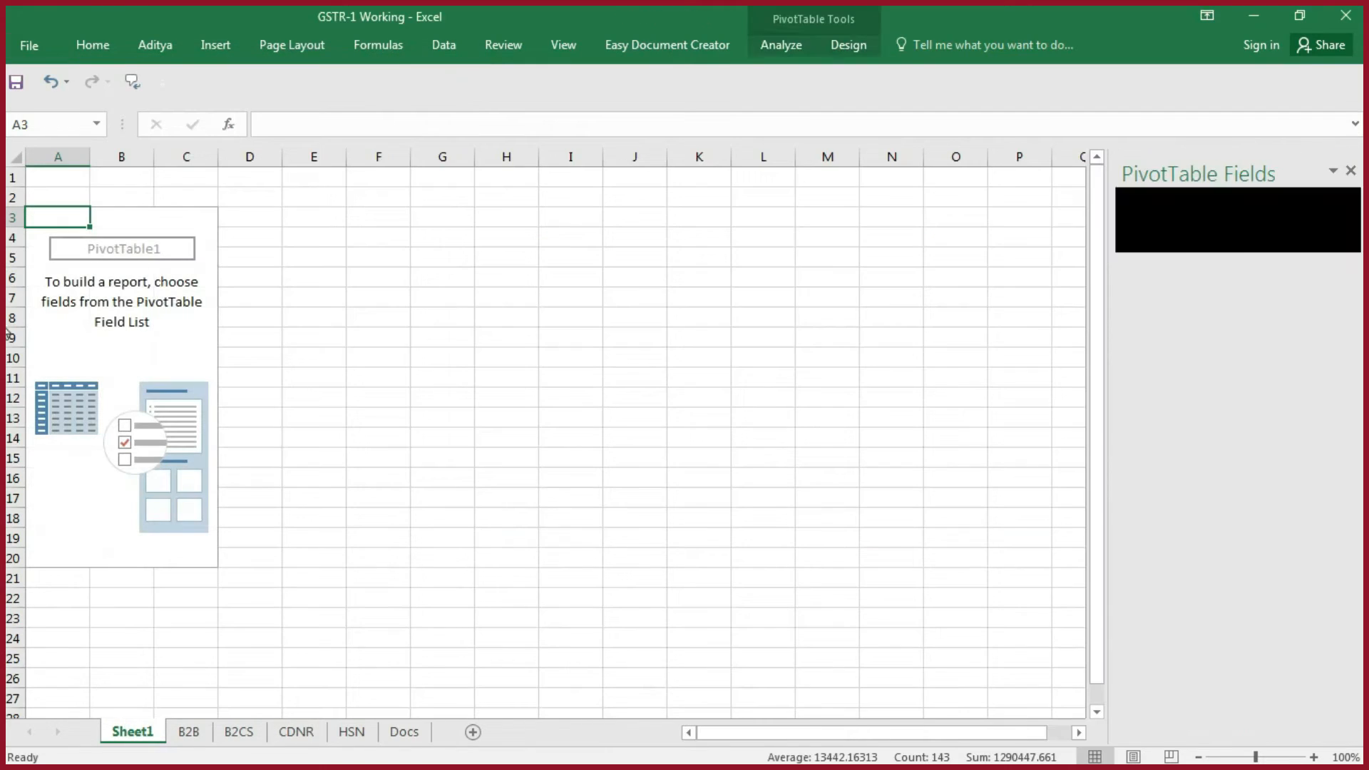
- Set up the PivotTable with Invoce No as rows and the sum of TOTAL as values
{"action": "left_click_drag", "start_coordinate": [1164, 280], "coordinate": [1159, 645]}
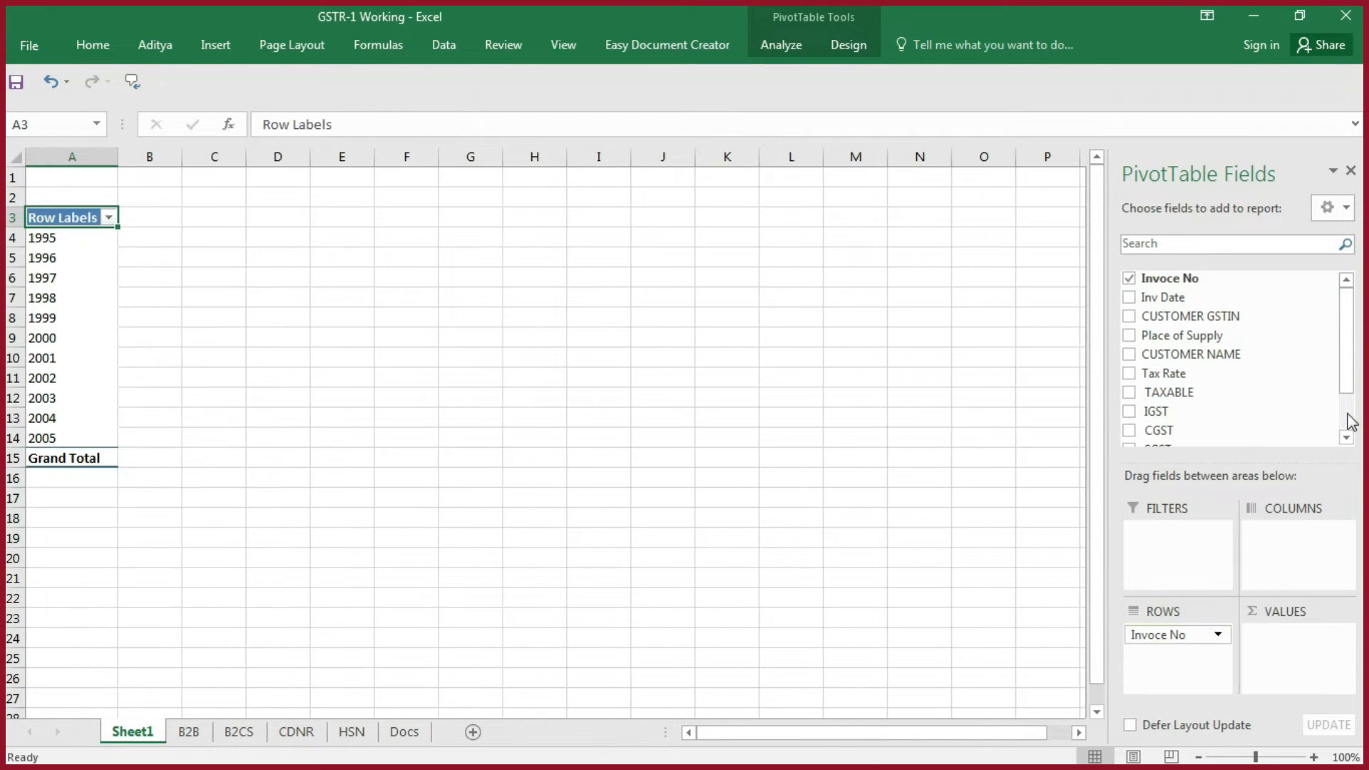
{"action": "left_click_drag", "start_coordinate": [1350, 363], "coordinate": [1346, 431]}
{"action": "left_click_drag", "start_coordinate": [1160, 411], "coordinate": [1304, 660]}
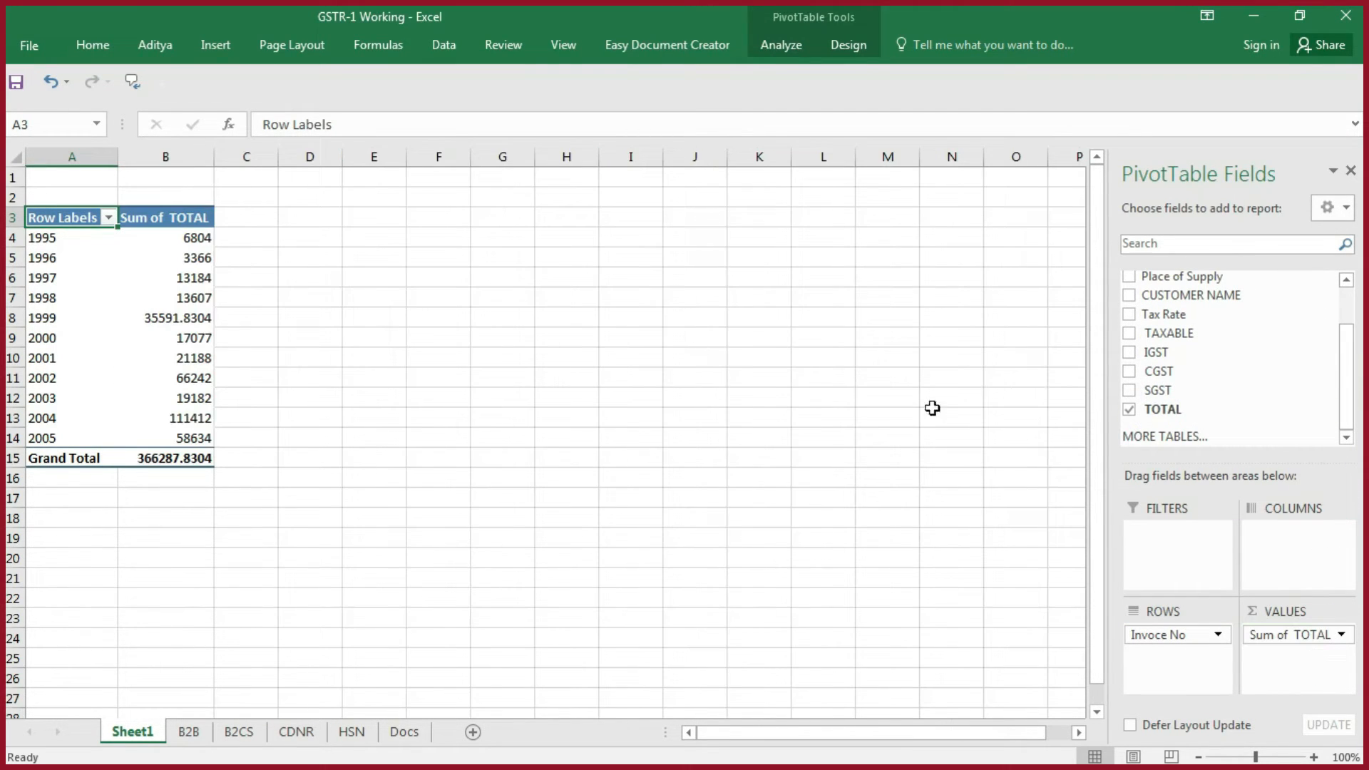
- Convert the whole PivotTable sheet to static data by copying it and pasting it over itself as values
{"action": "left_click", "coordinate": [14, 155]}
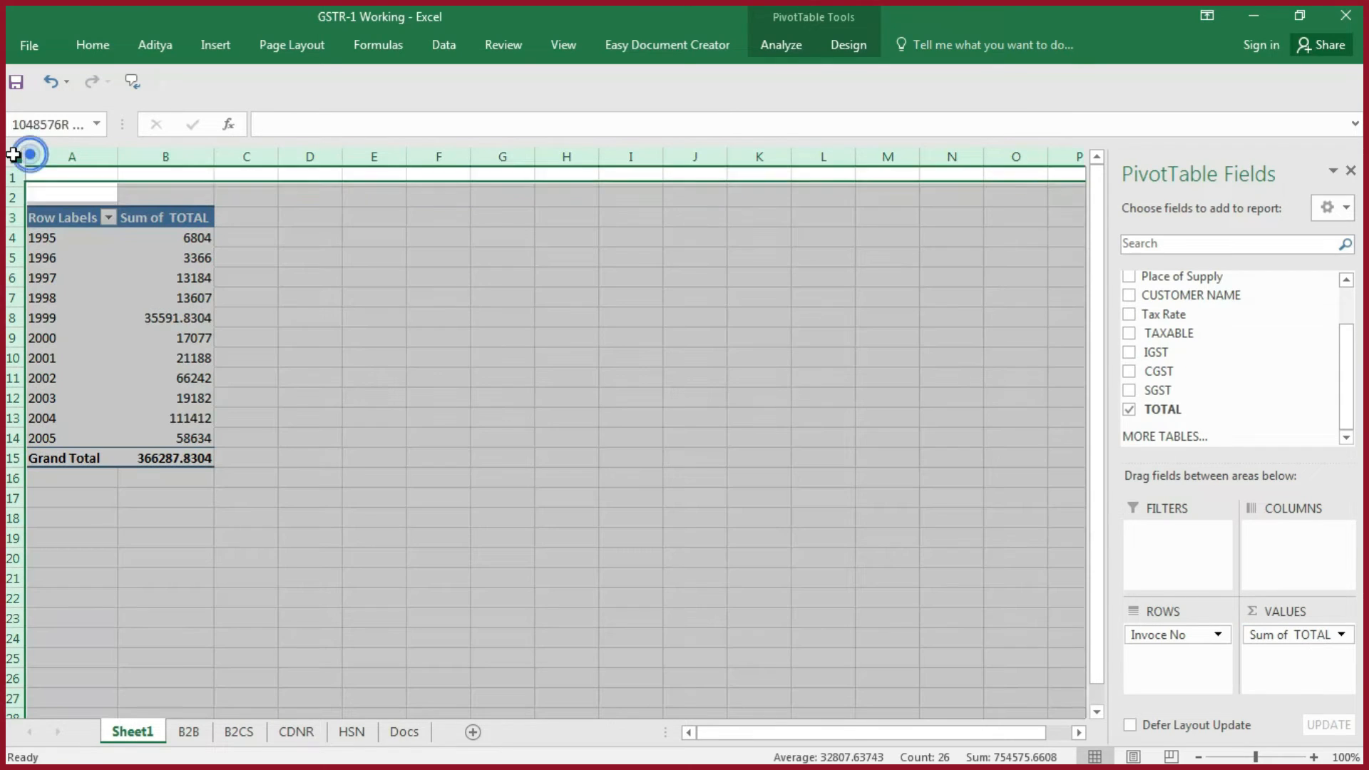
{"action": "key", "text": "ctrl+c"}
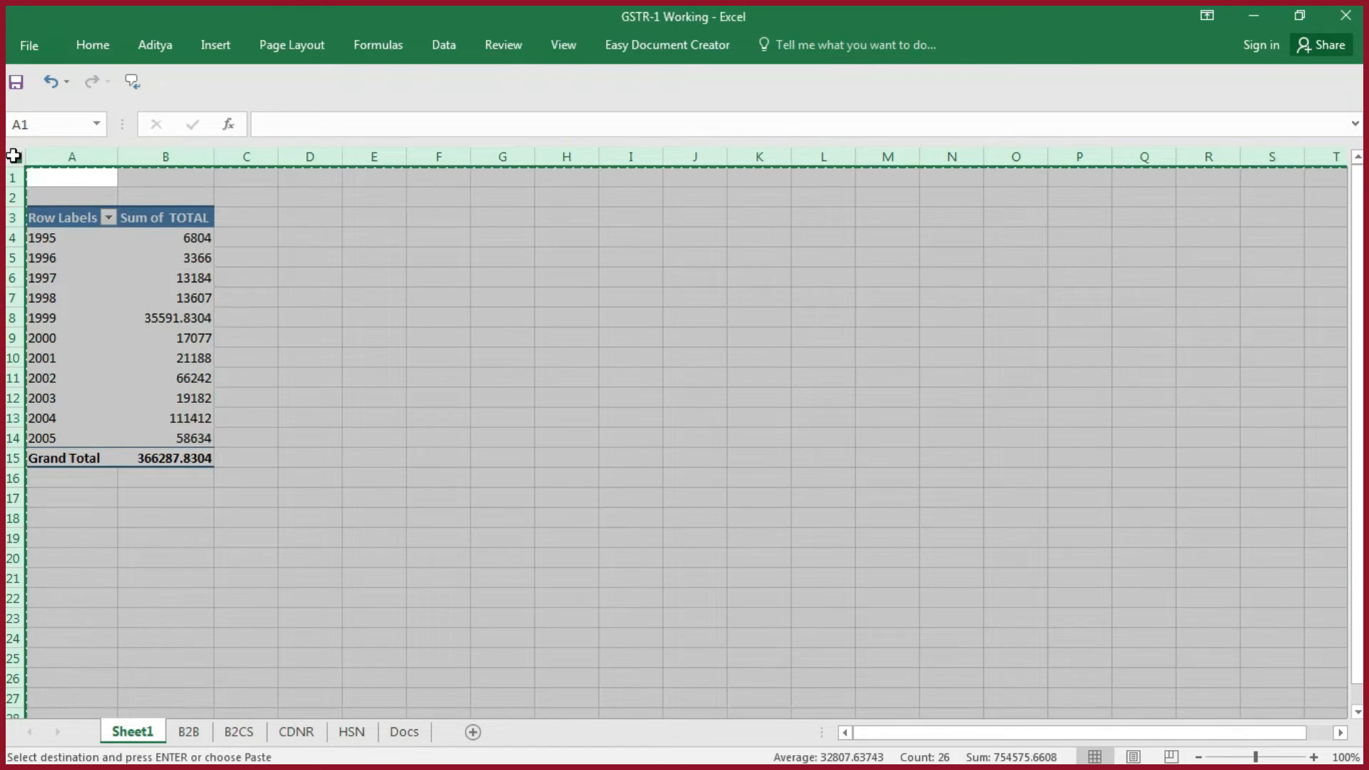
{"action": "key", "text": "ctrl+alt+v"}
{"action": "key", "text": "v"}
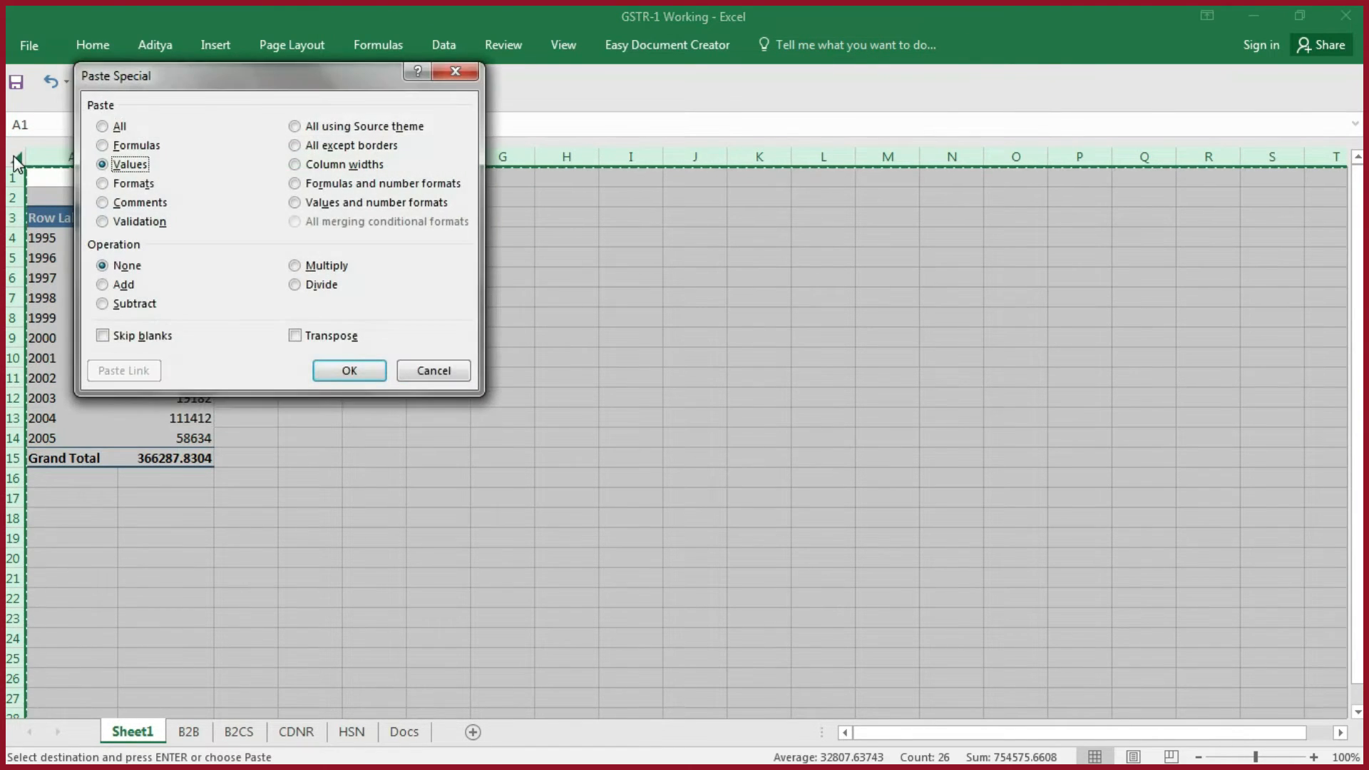
{"action": "key", "text": "Return"}
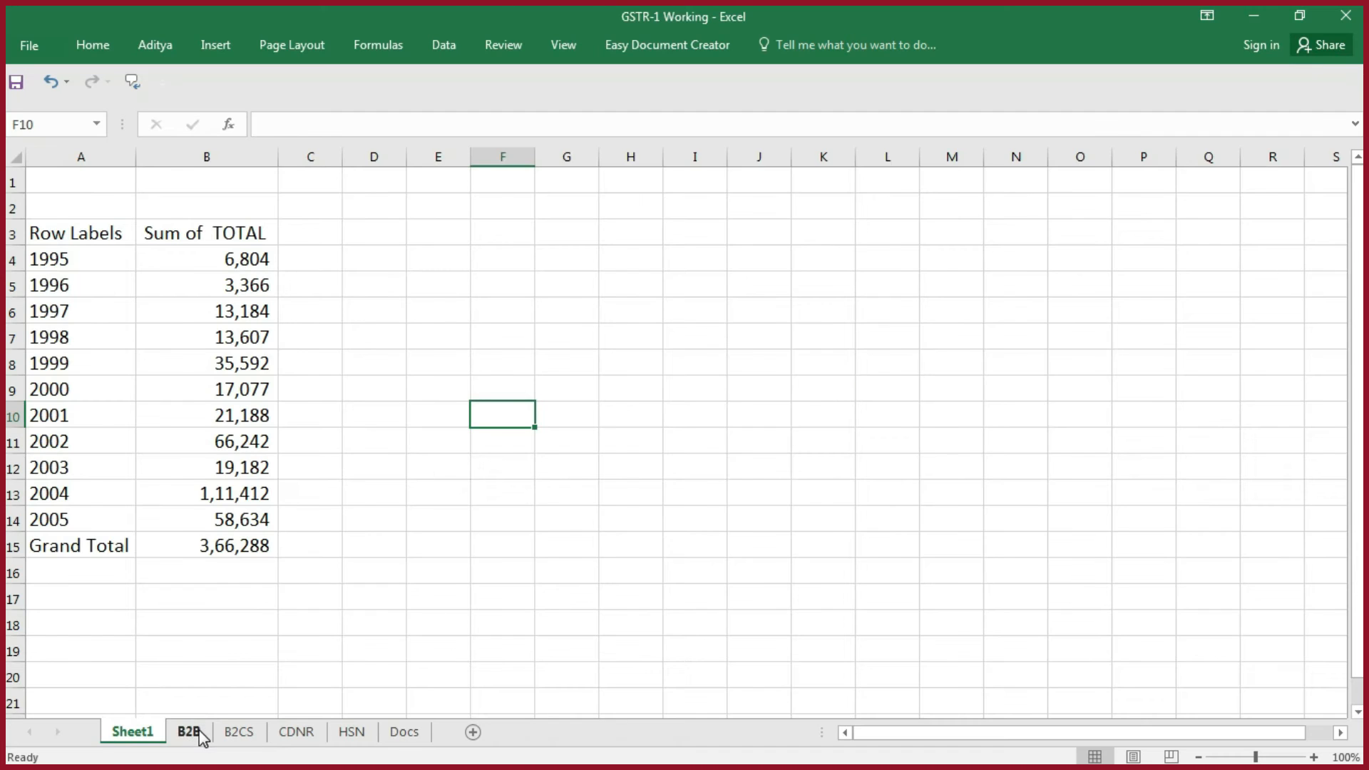
- Compare the two invoice 1999 rows on the working B2B sheet with that invoice's combined total on Sheet1
{"action": "left_click", "coordinate": [189, 732]}
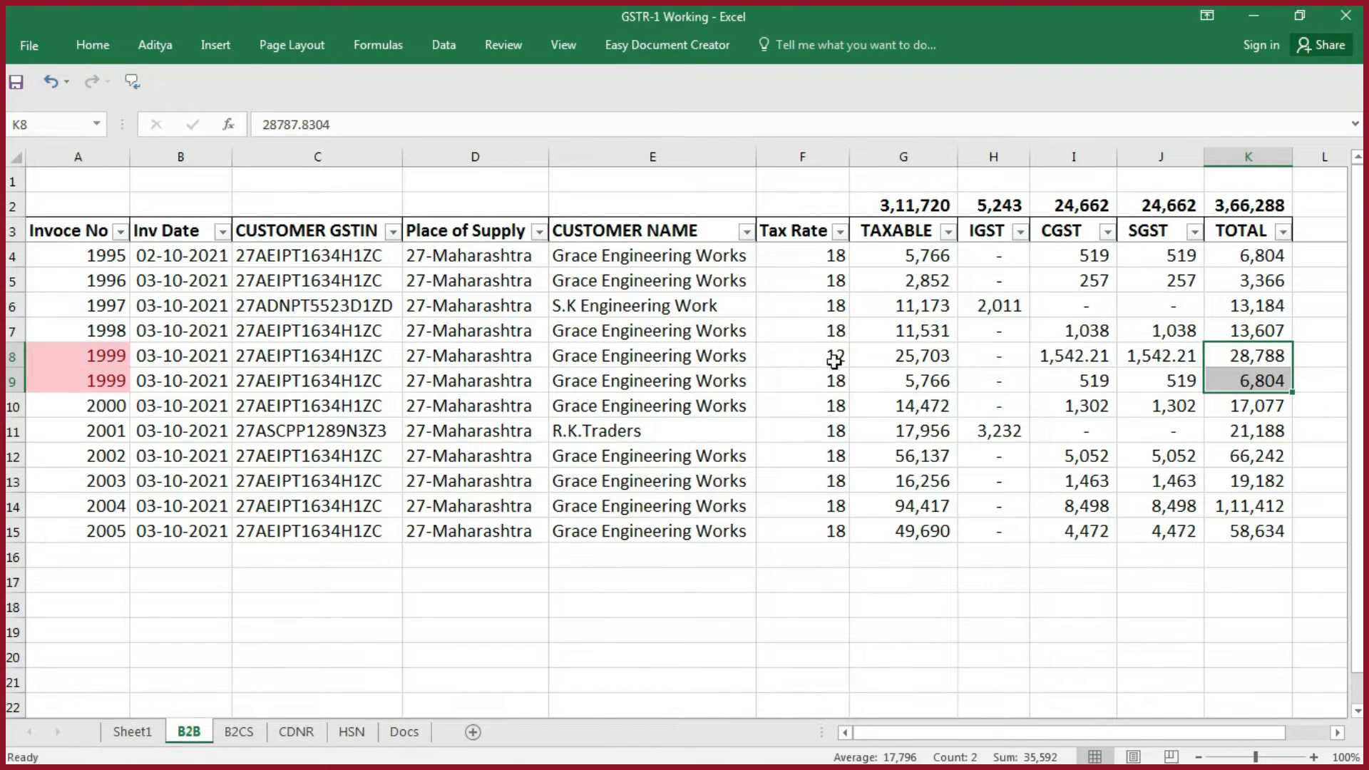
{"action": "left_click", "coordinate": [132, 733]}
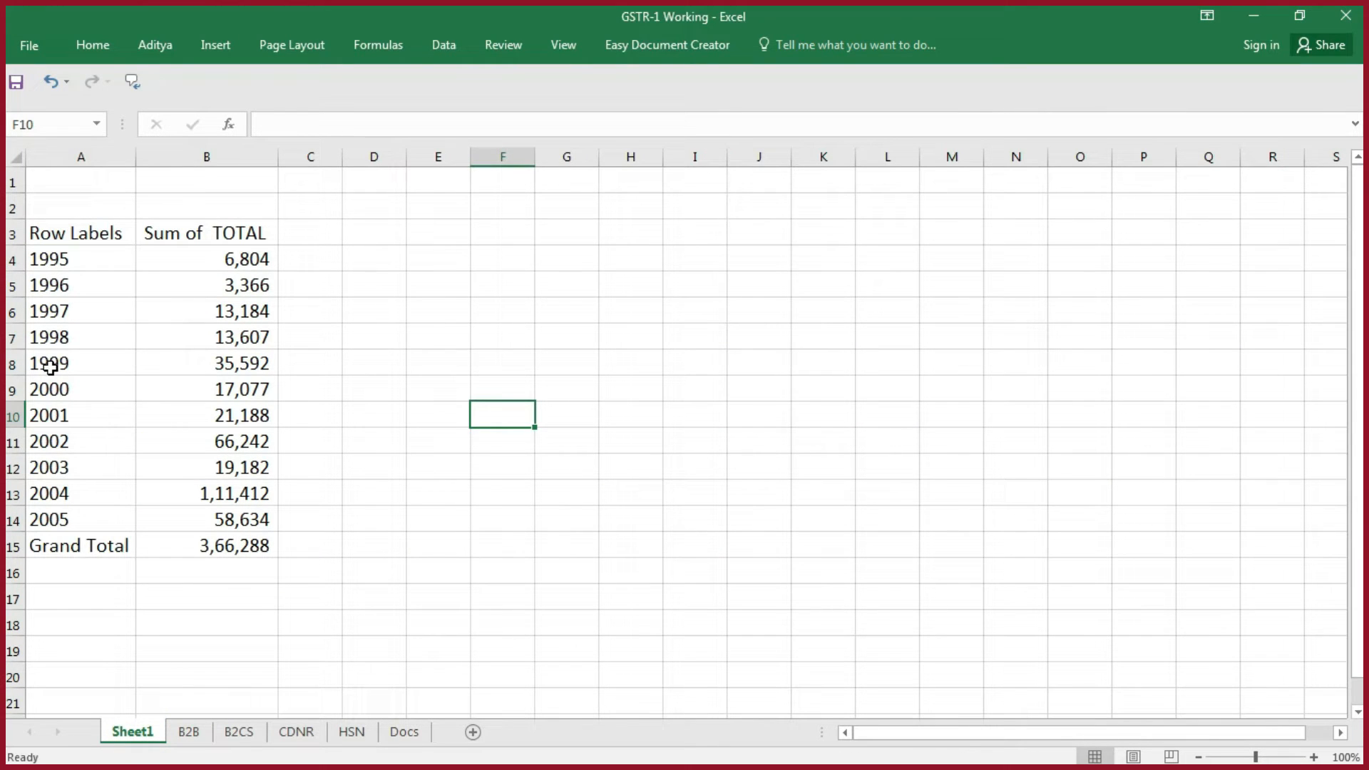
{"action": "left_click", "coordinate": [255, 362]}
- In the GSTR1 template's b2b sheet, start a VLOOKUP in Invoice Value cell E5 with $C$5:$C$16 as the absolute lookup value
{"action": "key", "text": "alt+Tab"}
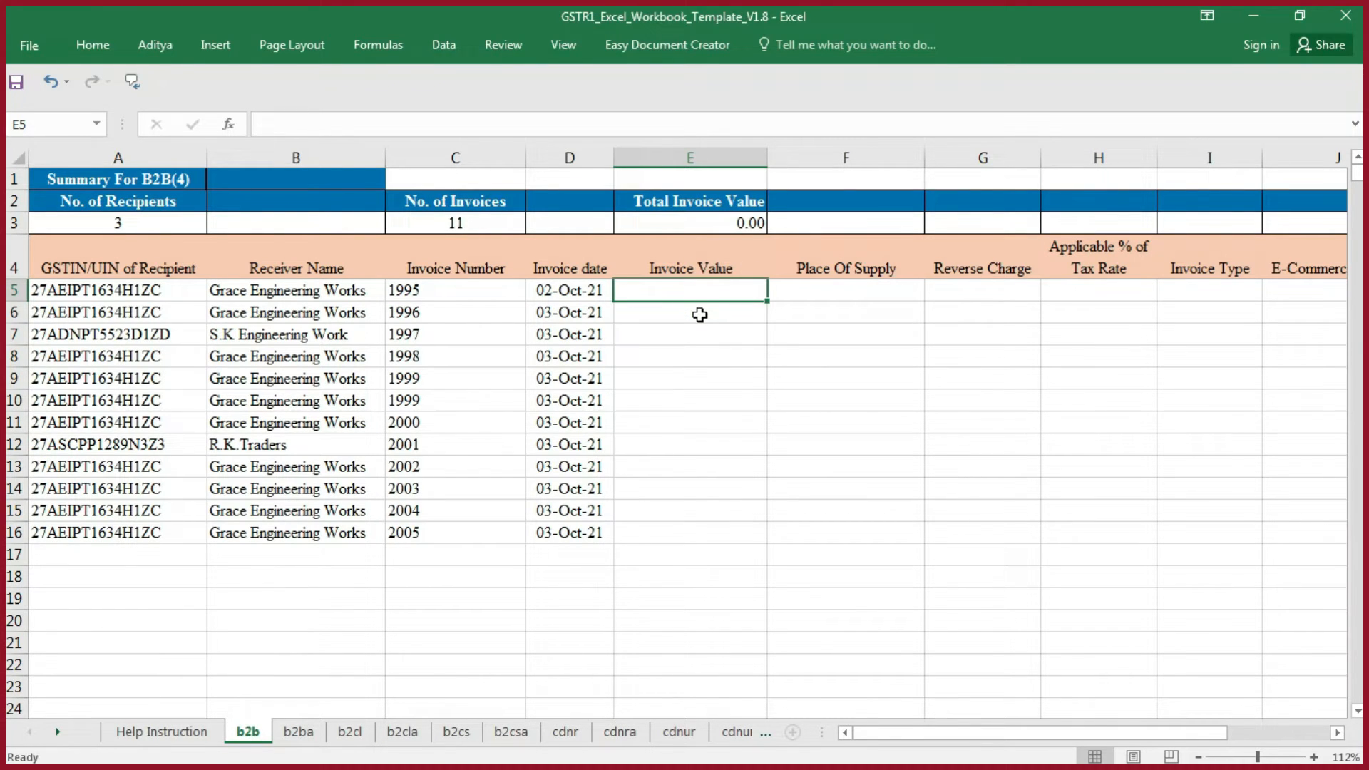
{"action": "type", "text": "VL"}
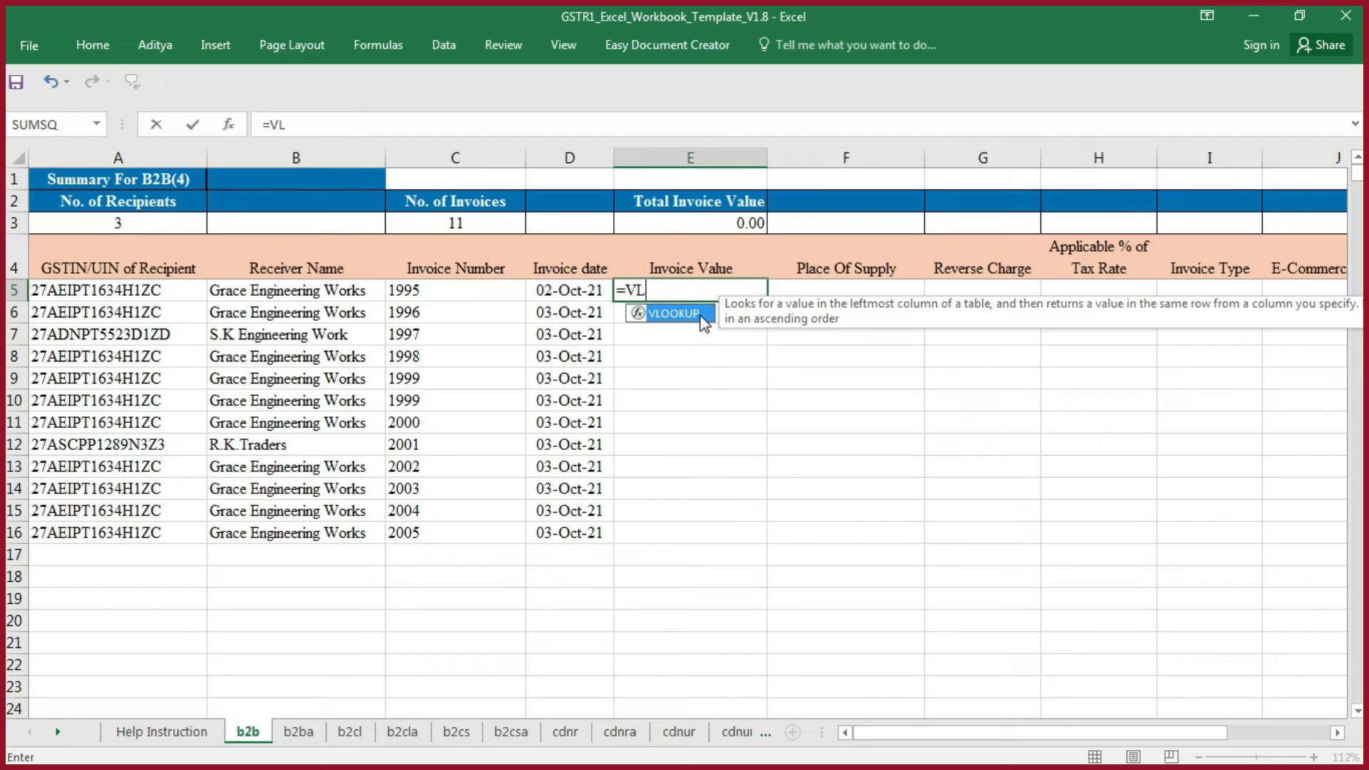
{"action": "key", "text": "Tab"}
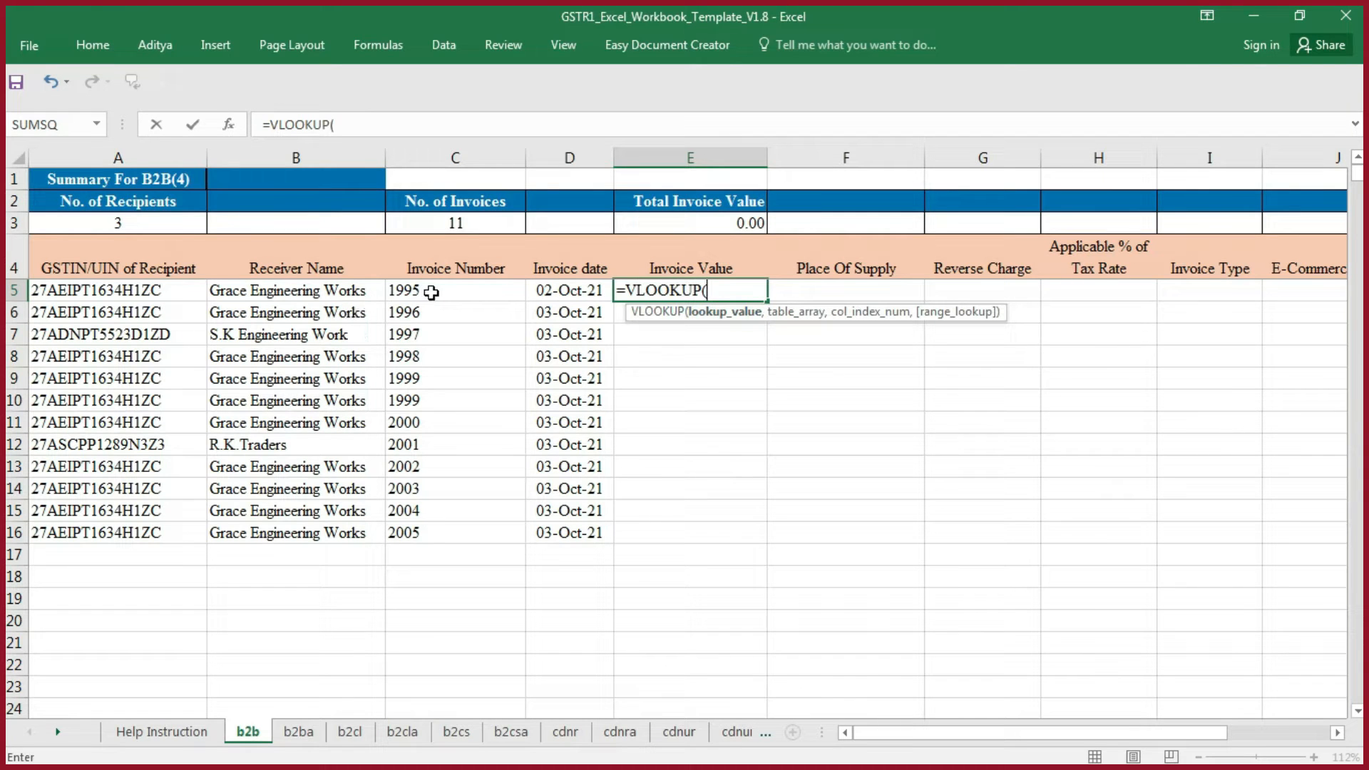
{"action": "left_click", "coordinate": [431, 292]}
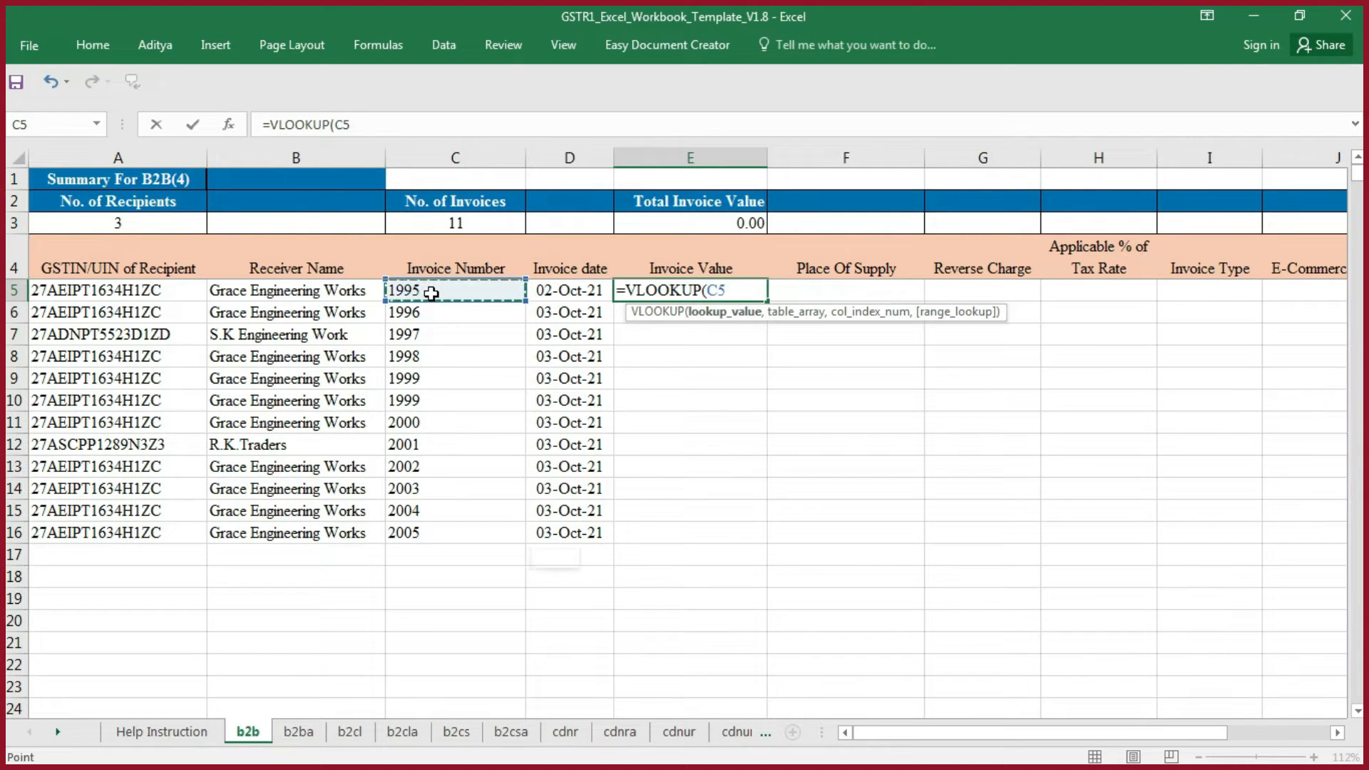
{"action": "key", "text": "ctrl+shift+Down"}
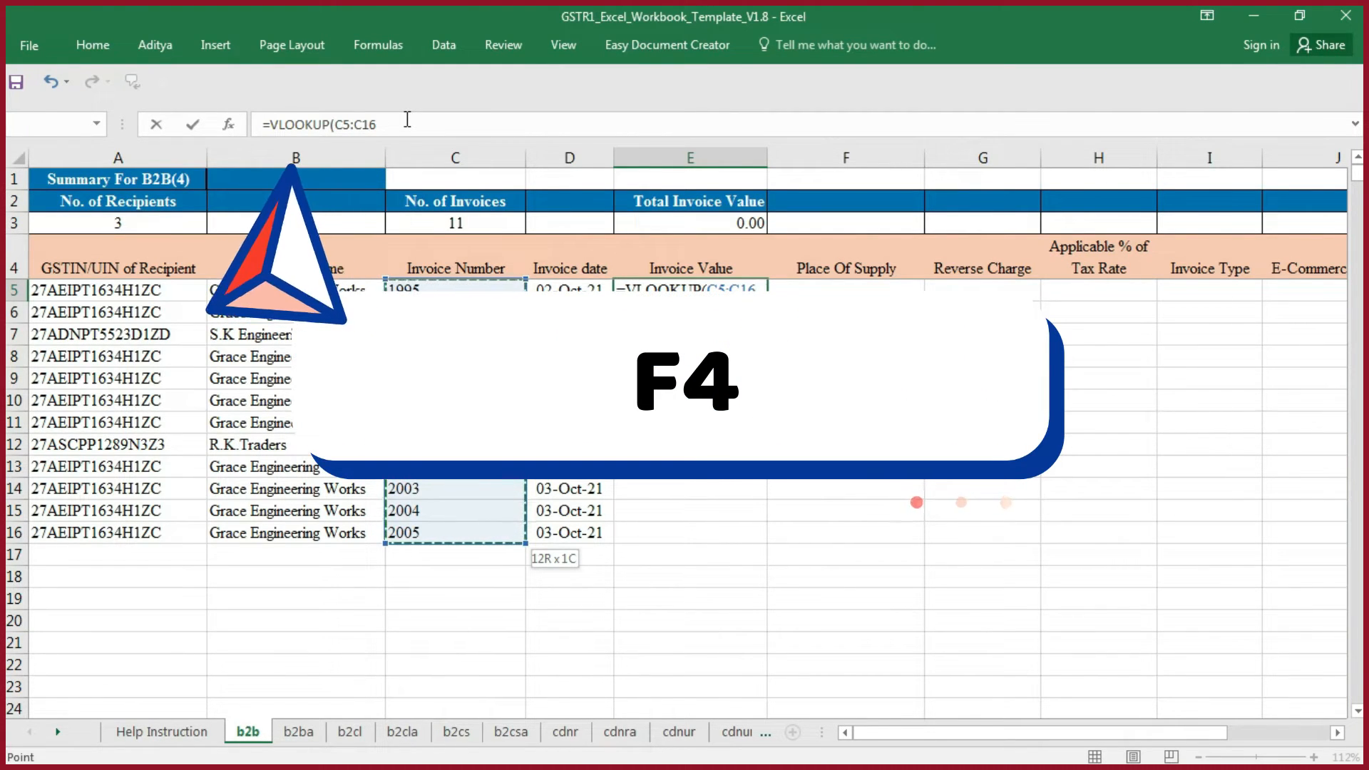
{"action": "key", "text": "F4"}
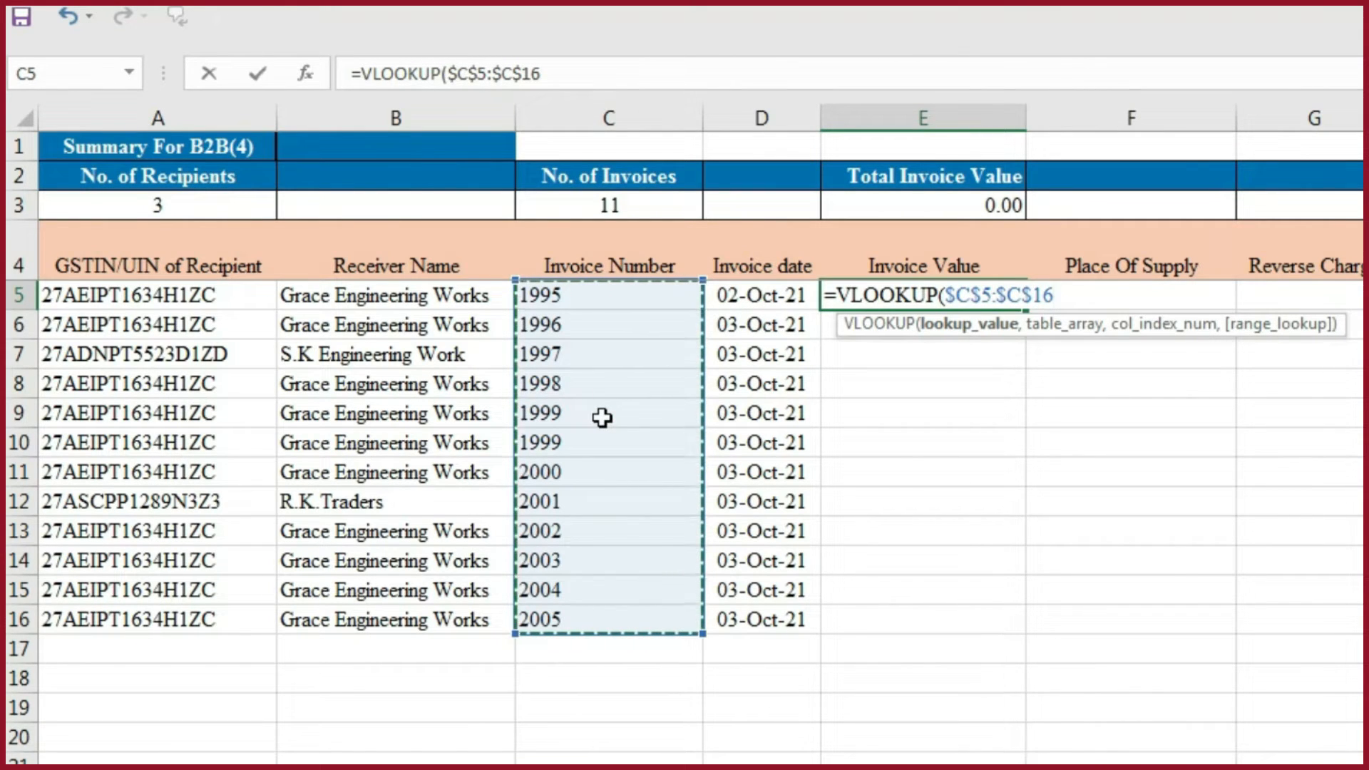
- Complete the VLOOKUP with '[GSTR-1 Working.xlsx]Sheet1'!$A$3:$B$15 as the table, column index 2 and range lookup 0
{"action": "type", "text": ","}
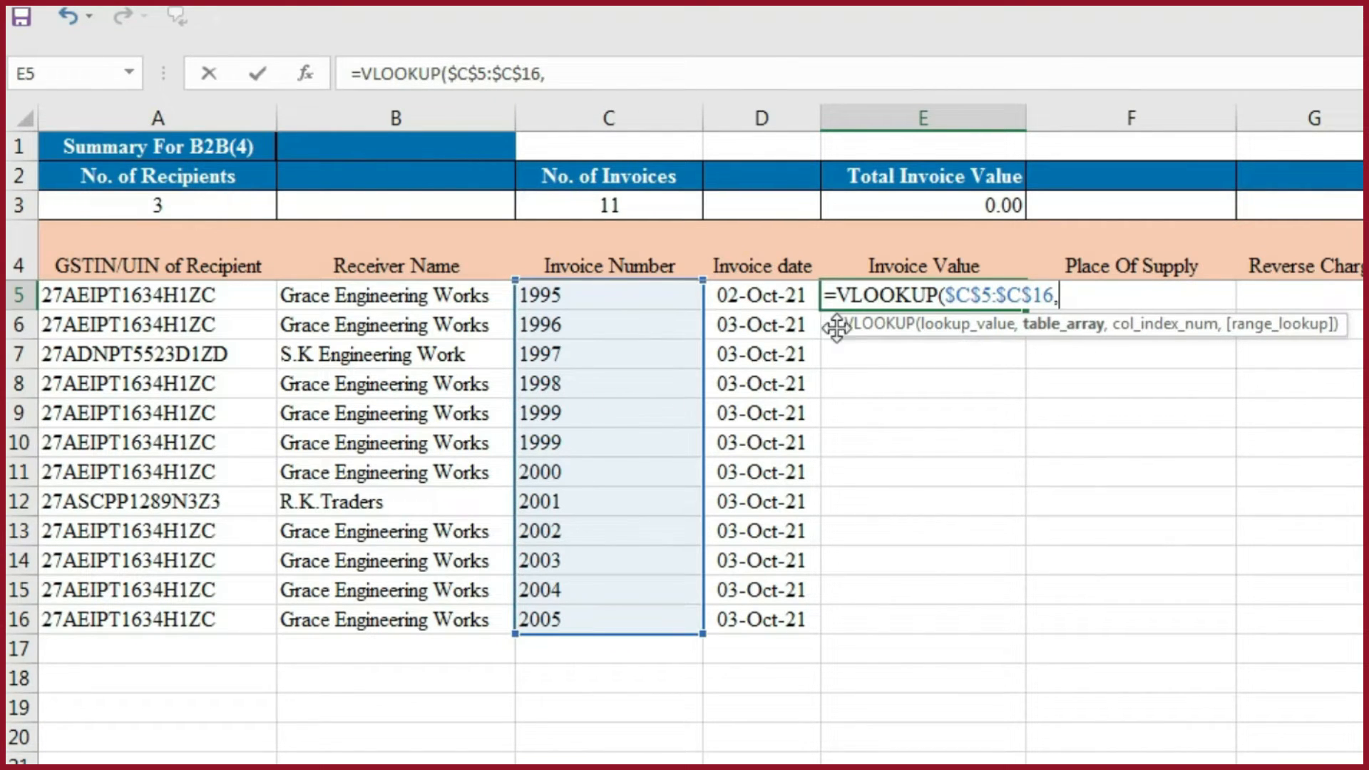
{"action": "key", "text": "alt+Tab"}
{"action": "left_click_drag", "start_coordinate": [64, 227], "coordinate": [335, 647]}
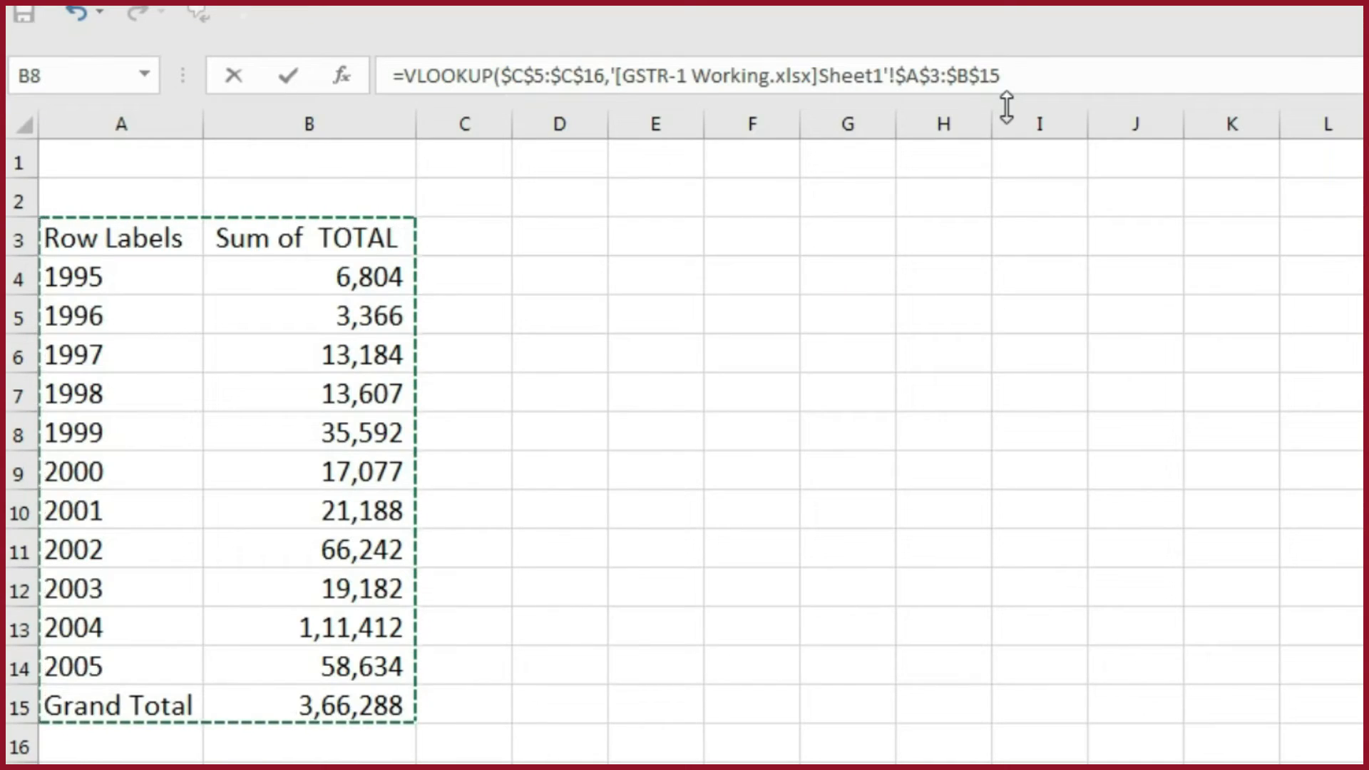
{"action": "type", "text": ","}
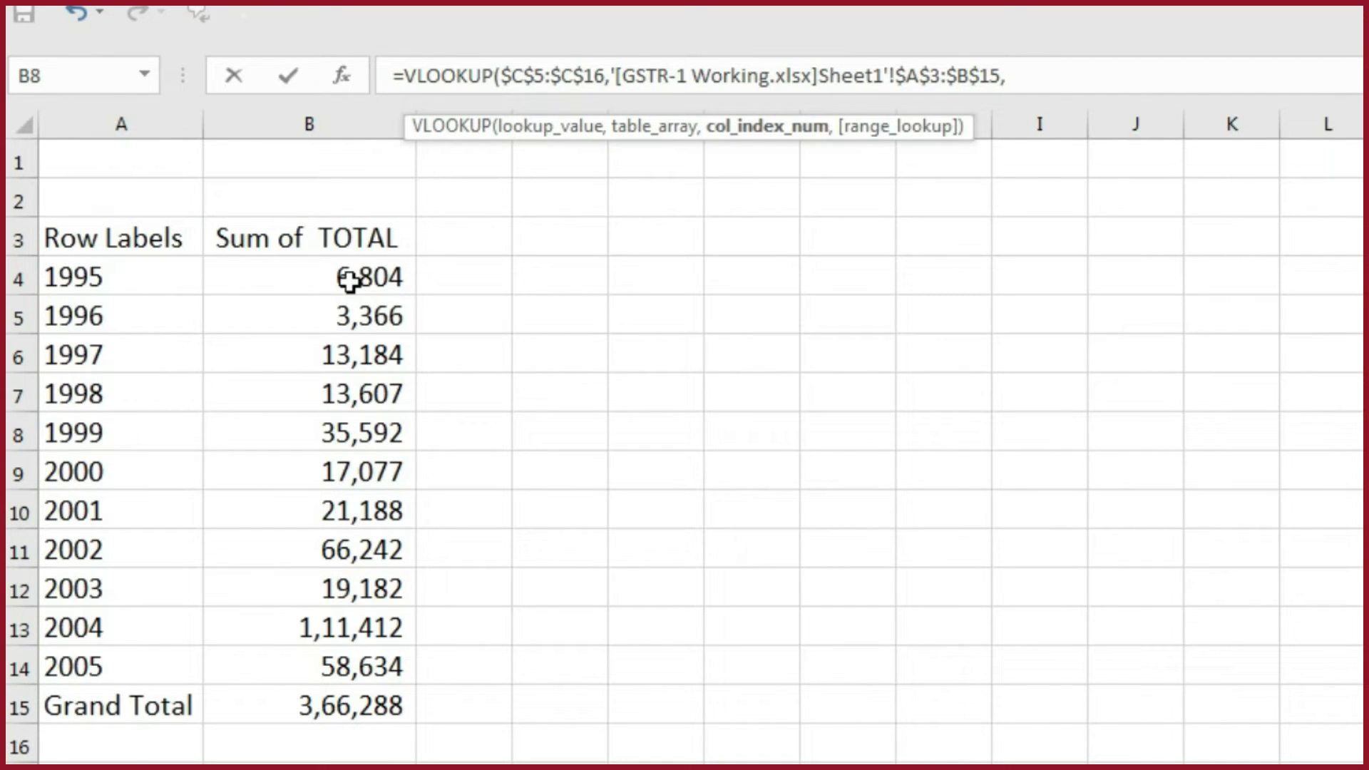
{"action": "type", "text": "2,0)"}
{"action": "key", "text": "Return"}
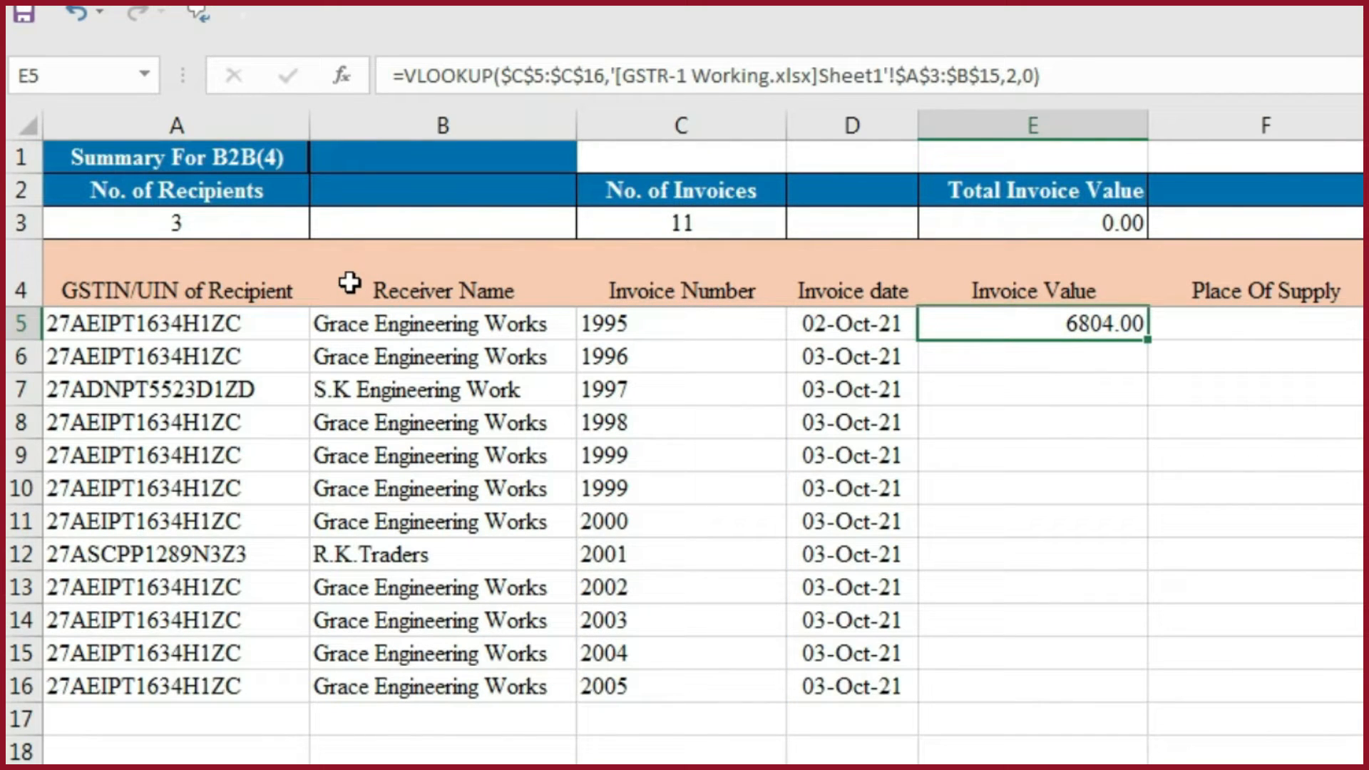
- Copy the Invoice Value formula from E5 down through the last invoice, row 16
{"action": "key", "text": "shift+Down"}
{"action": "key", "text": "shift+Down"}
{"action": "key", "text": "shift+Down"}
{"action": "key", "text": "shift+Down"}
{"action": "key", "text": "shift+Down"}
{"action": "key", "text": "shift+Down"}
{"action": "key", "text": "shift+Down"}
{"action": "key", "text": "shift+Down"}
{"action": "key", "text": "shift+Down"}
{"action": "key", "text": "shift+Down"}
{"action": "key", "text": "shift+Down"}
{"action": "key", "text": "shift+Down"}
{"action": "key", "text": "shift+Down"}
{"action": "key", "text": "shift+Up"}
{"action": "key", "text": "shift+Up"}
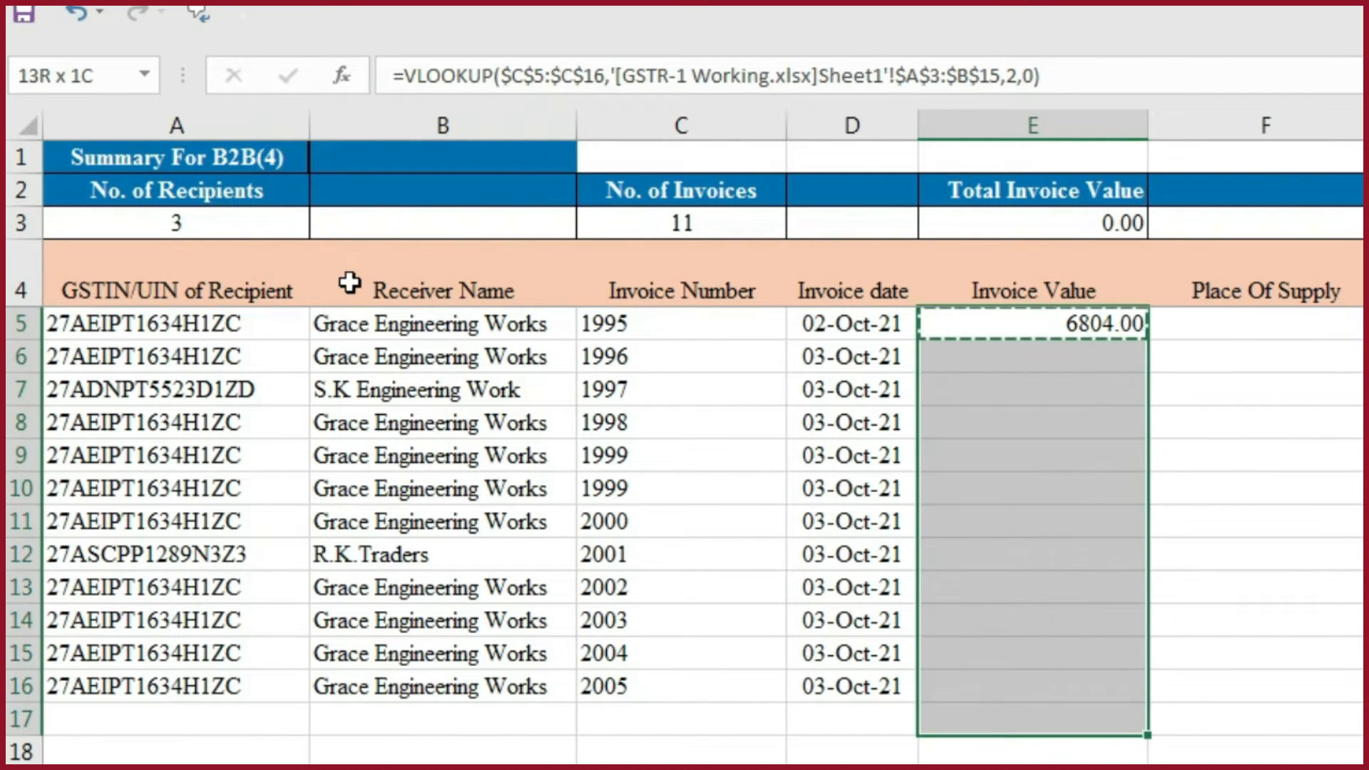
{"action": "key", "text": "ctrl+v"}
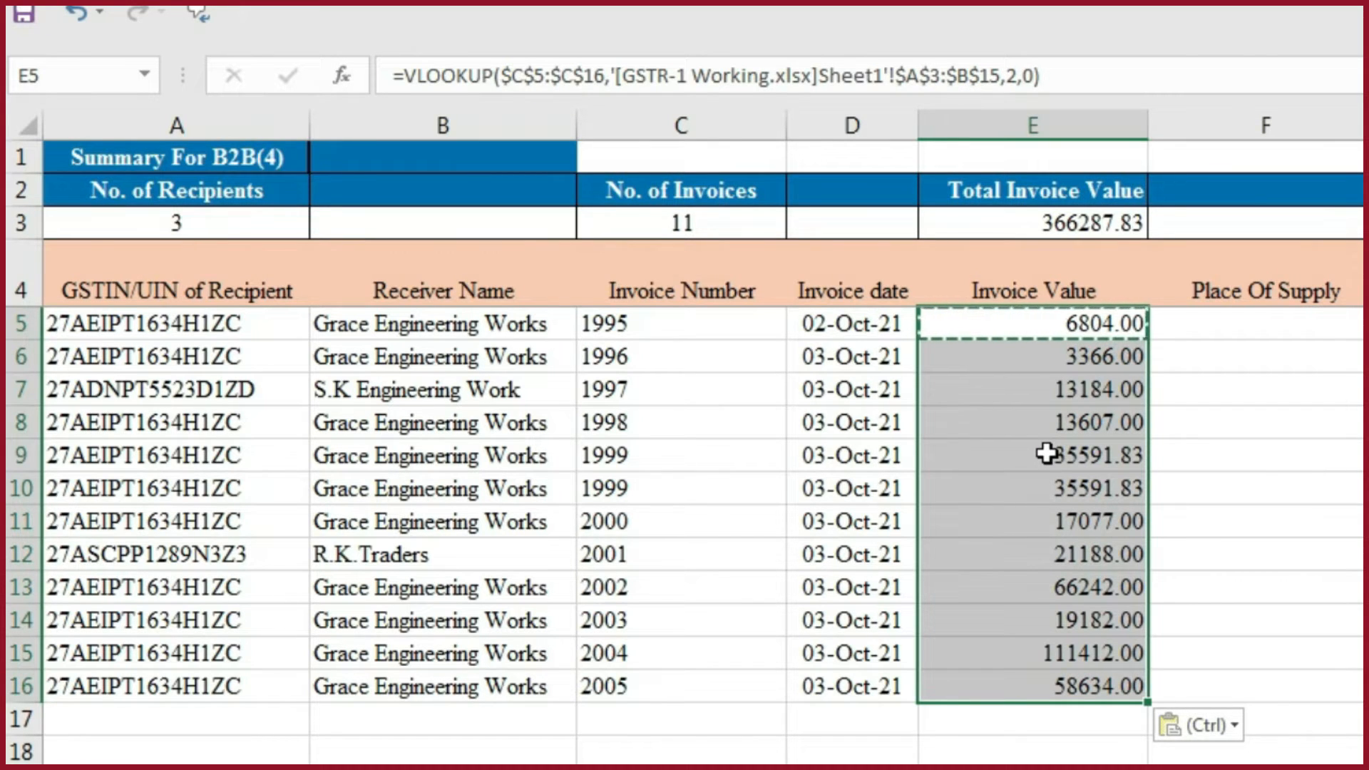
- Replace the Invoice Value formulas in E5:E16 with their static values
{"action": "key", "text": "ctrl+c"}
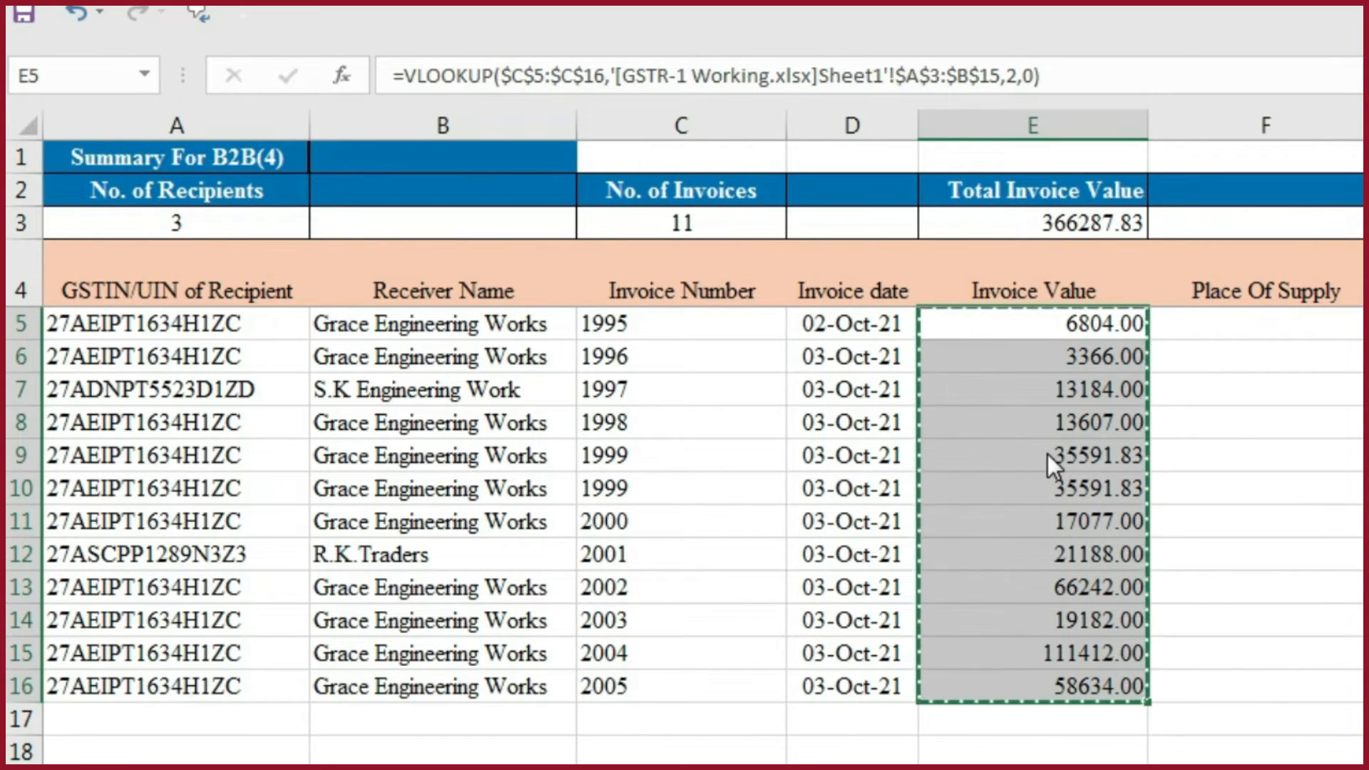
{"action": "key", "text": "ctrl+alt+v"}
{"action": "key", "text": "v"}
{"action": "key", "text": "Return"}
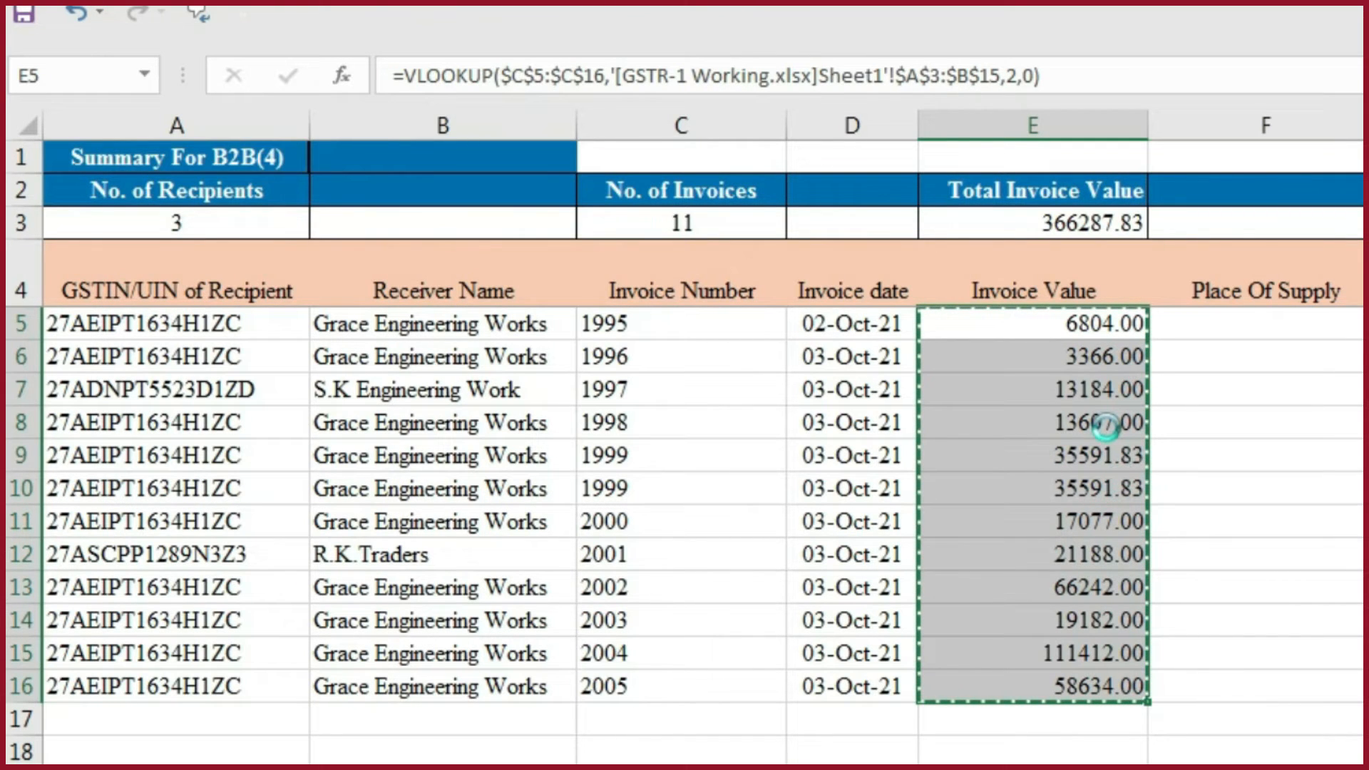
{"action": "left_click", "coordinate": [1094, 390]}
{"action": "left_click", "coordinate": [1094, 422]}
{"action": "left_click", "coordinate": [1092, 485]}
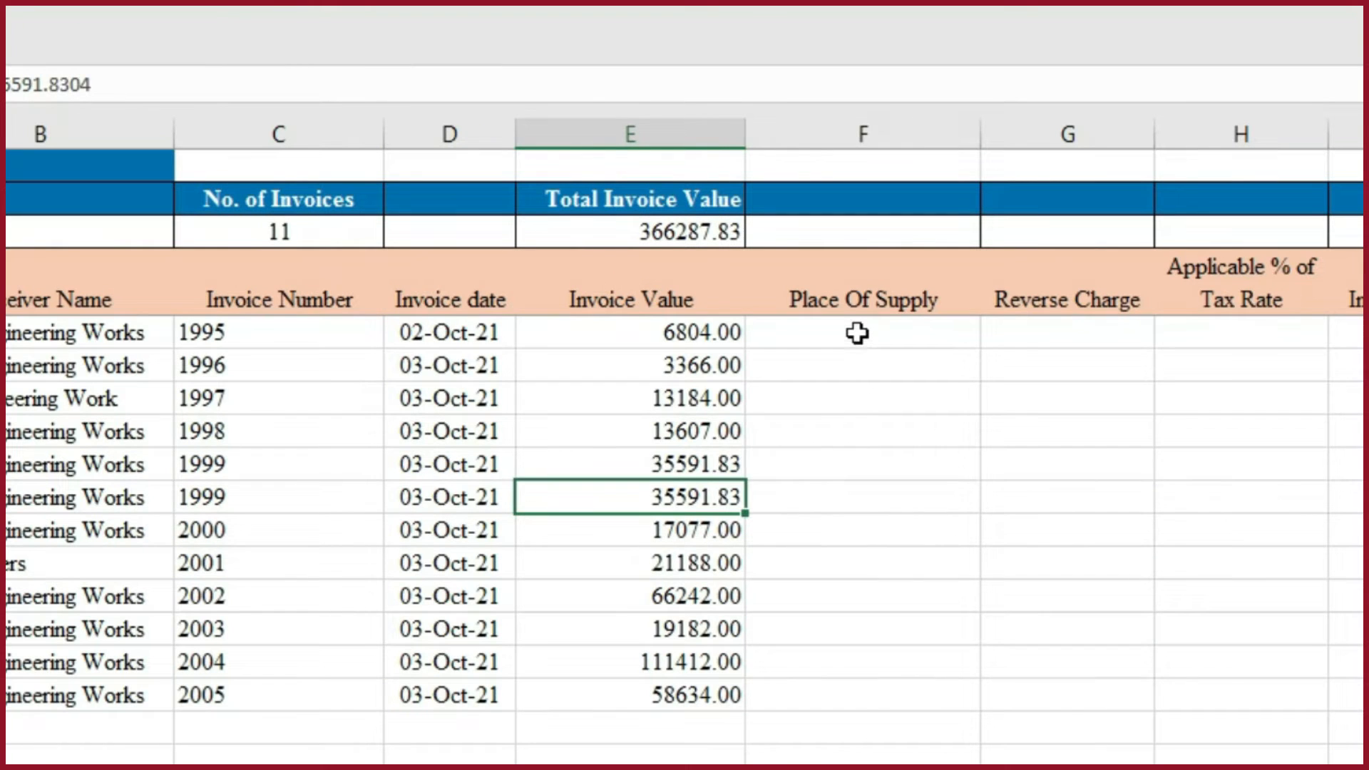
- Check the Place of Supply entries on the working B2B sheet, and return to the template's b2b sheet
{"action": "left_click_drag", "start_coordinate": [857, 333], "coordinate": [856, 437]}
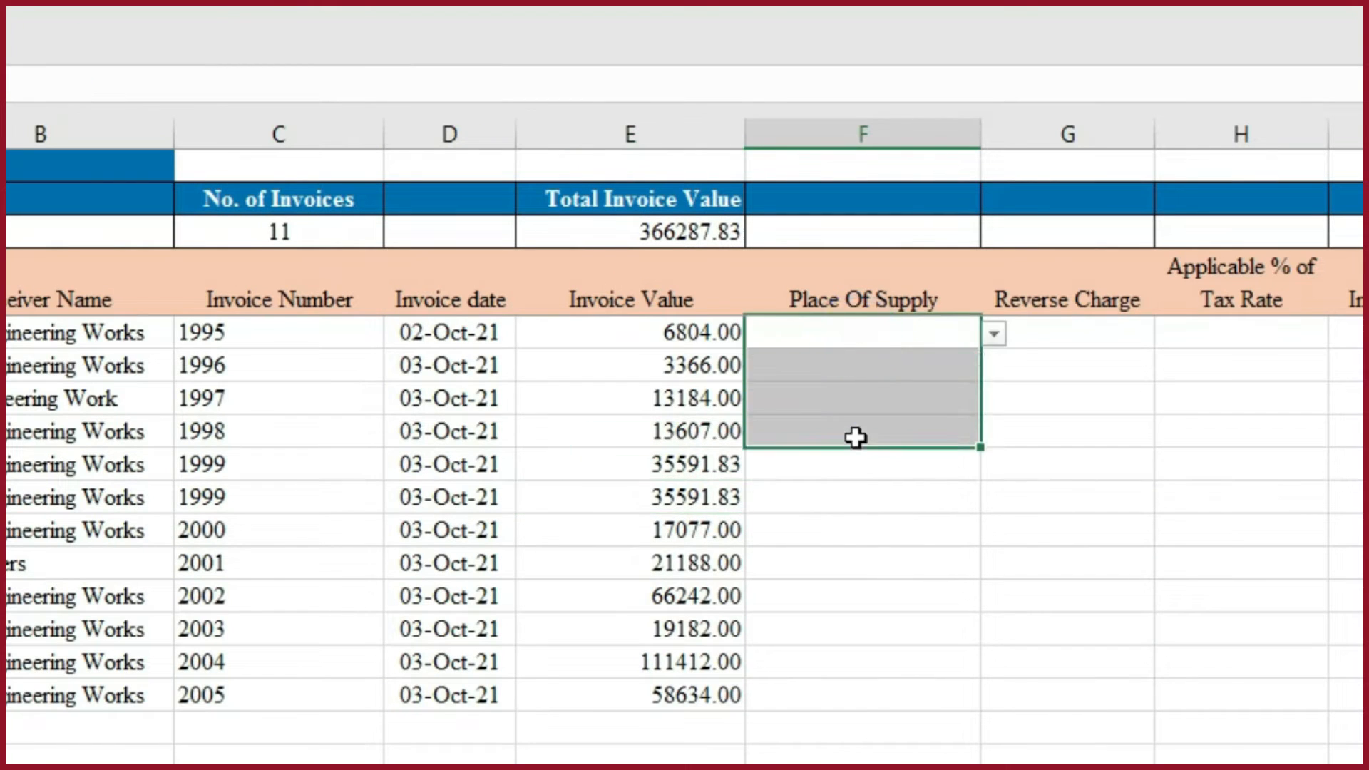
{"action": "key", "text": "alt+Tab"}
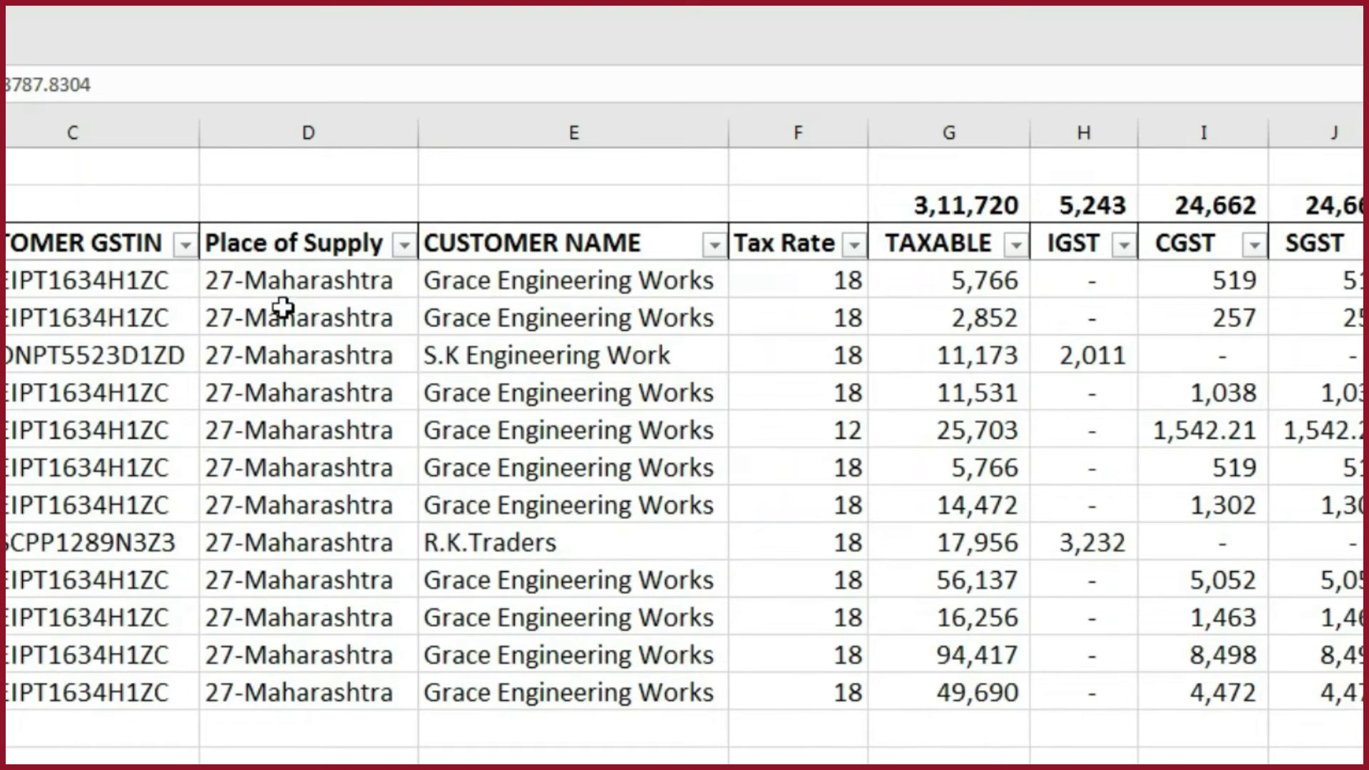
{"action": "left_click_drag", "start_coordinate": [318, 285], "coordinate": [327, 385]}
{"action": "key", "text": "ctrl+v"}
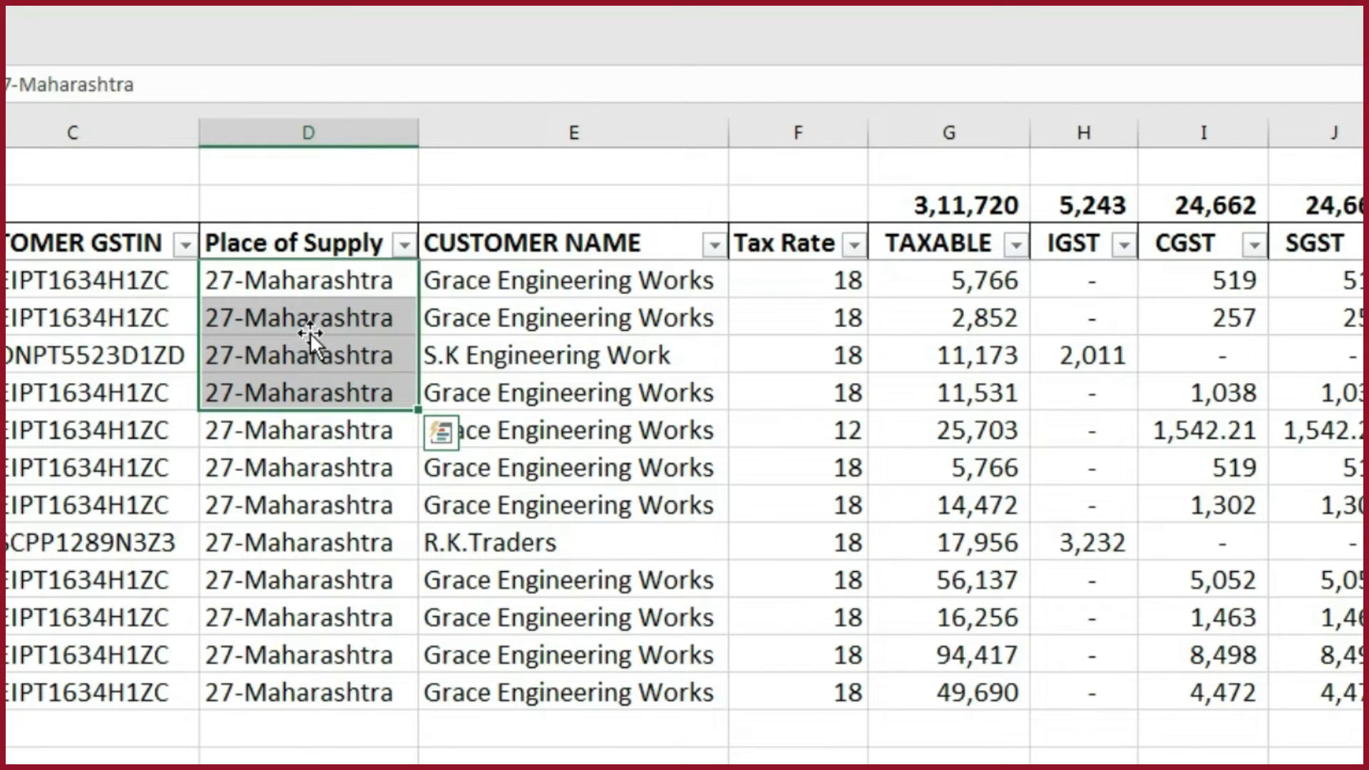
{"action": "key", "text": "ctrl+c"}
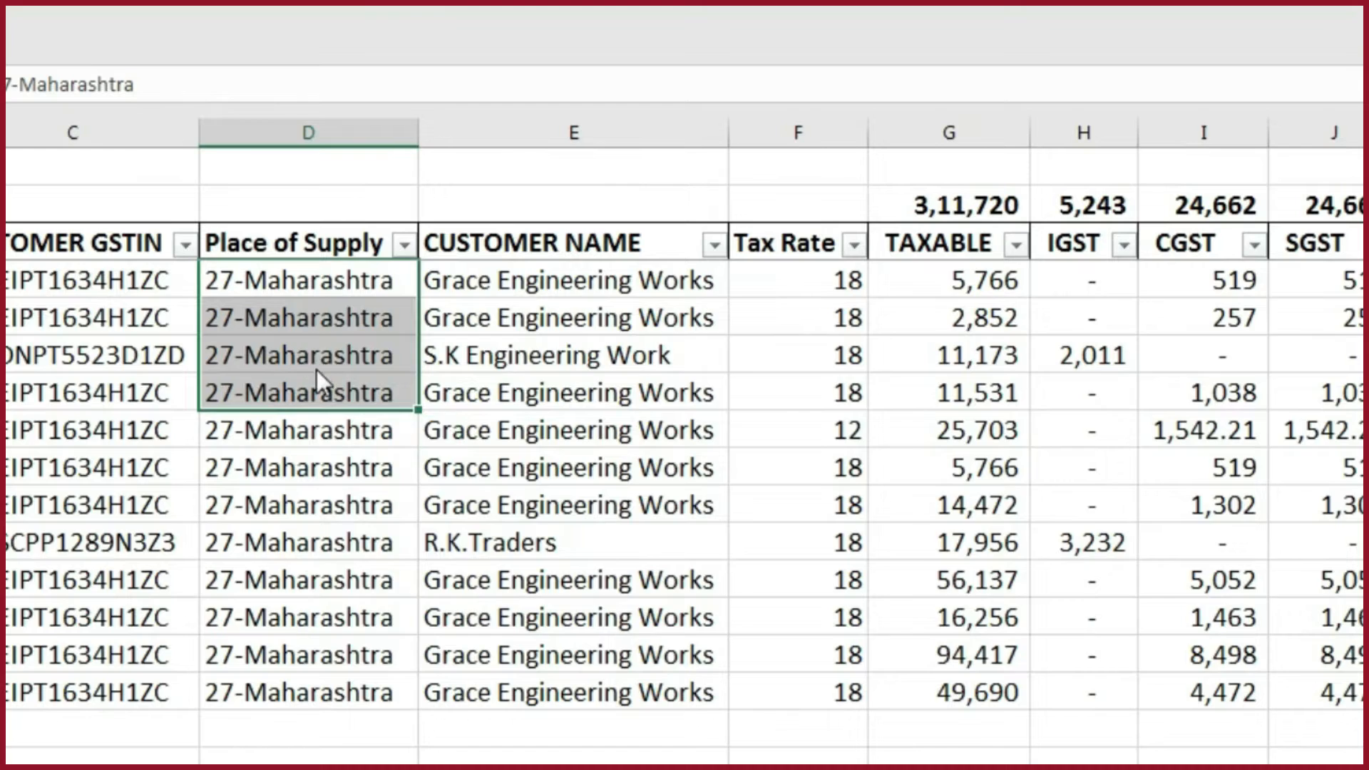
{"action": "key", "text": "alt+Tab"}
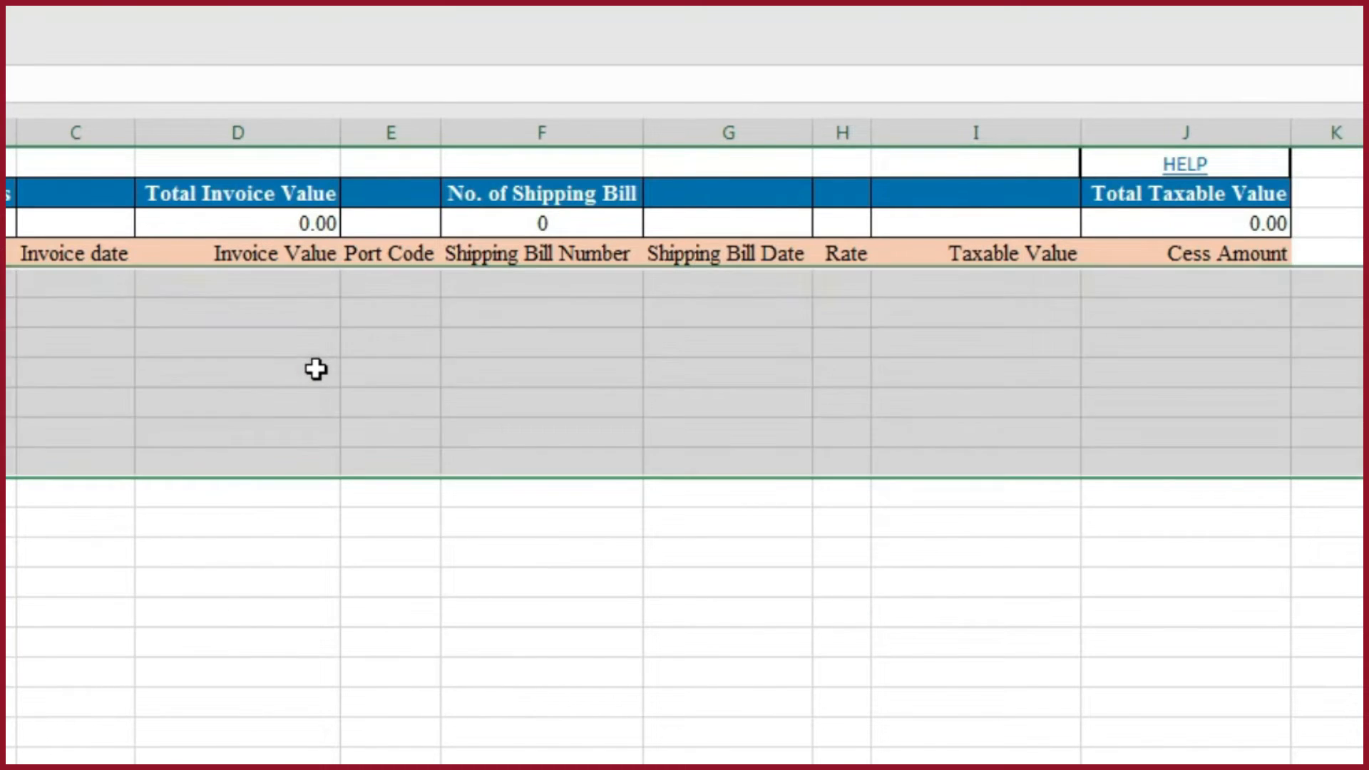
{"action": "key", "text": "ctrl+Page_Down"}
{"action": "key", "text": "ctrl+Page_Down"}
{"action": "key", "text": "ctrl+Page_Down"}
{"action": "key", "text": "ctrl+Page_Down"}
{"action": "key", "text": "ctrl+Page_Down"}
{"action": "key", "text": "ctrl+Page_Down"}
{"action": "key", "text": "ctrl+Page_Down"}
{"action": "key", "text": "ctrl+Page_Down"}
{"action": "key", "text": "ctrl+Page_Down"}
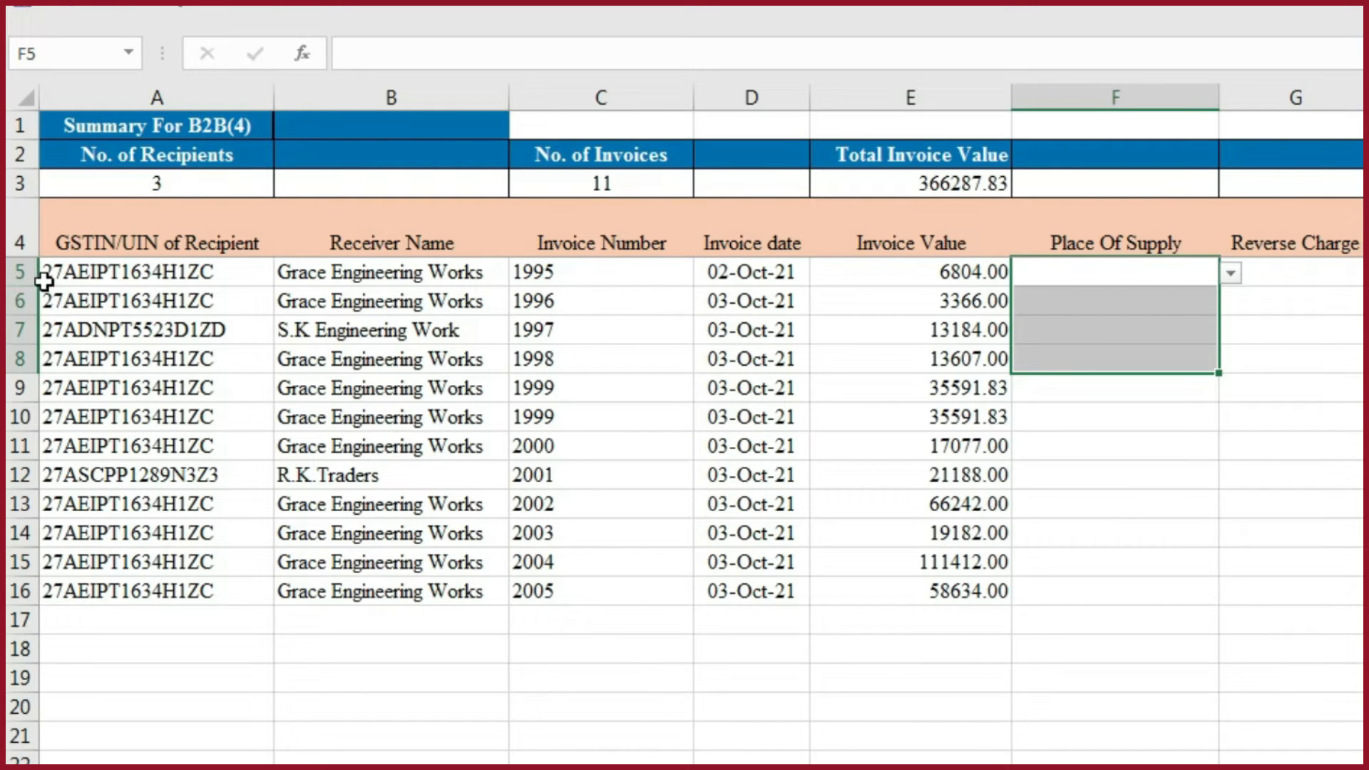
- Set the Place Of Supply for invoice 1995 in F5 to 27-Maharashtra using the predefined state choices
{"action": "left_click", "coordinate": [1231, 274]}
{"action": "left_click_drag", "start_coordinate": [1224, 319], "coordinate": [1222, 338]}
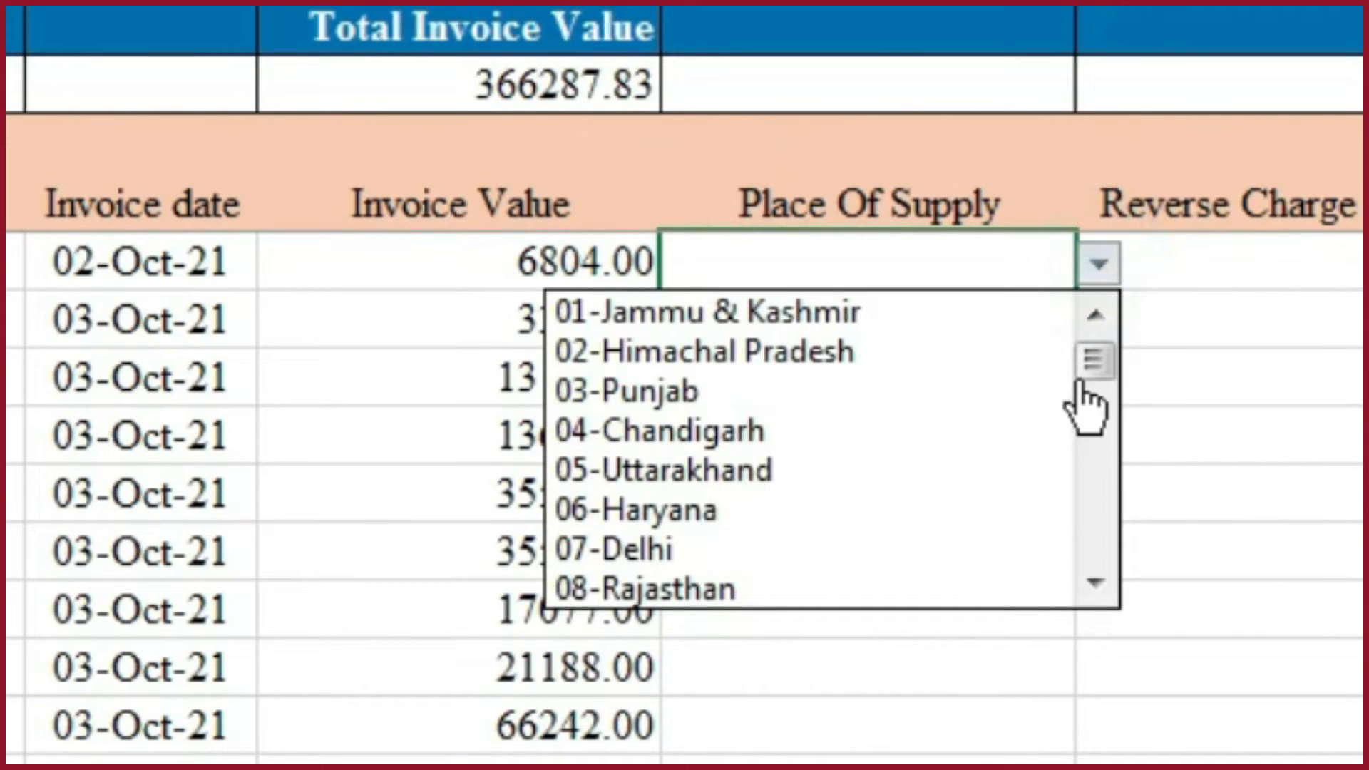
{"action": "left_click_drag", "start_coordinate": [1083, 393], "coordinate": [1103, 499]}
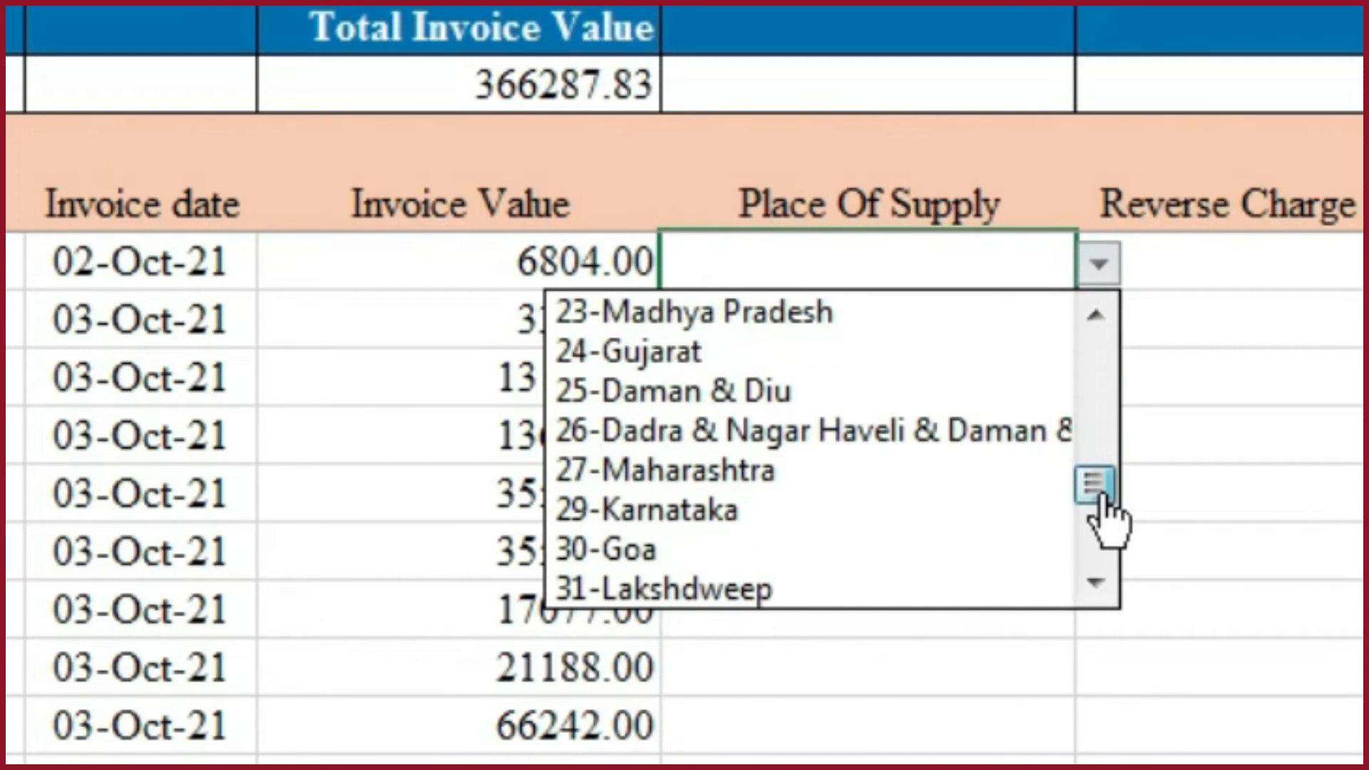
{"action": "left_click", "coordinate": [699, 468]}
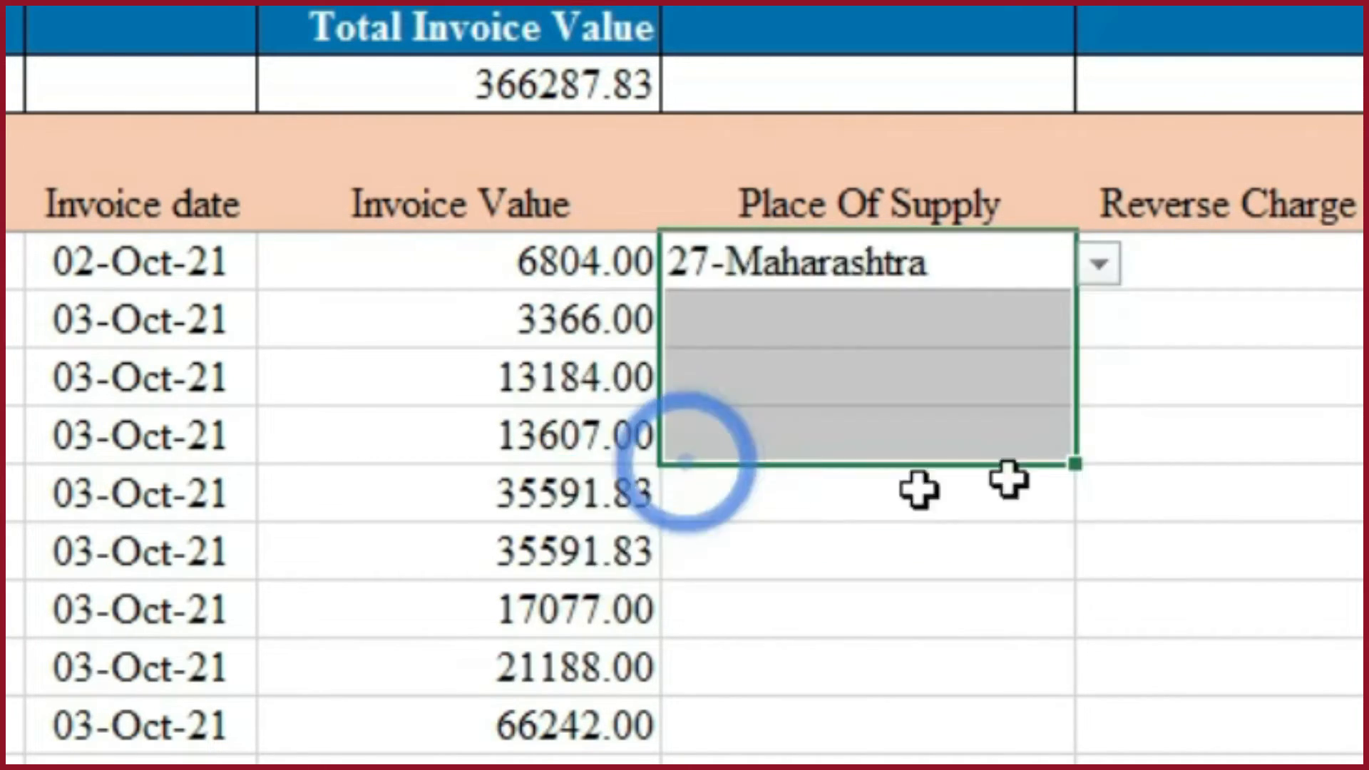
- Copy all Place of Supply entries from the working B2B sheet and paste them as values into the template's Place Of Supply column from F5
{"action": "key", "text": "alt+Tab"}
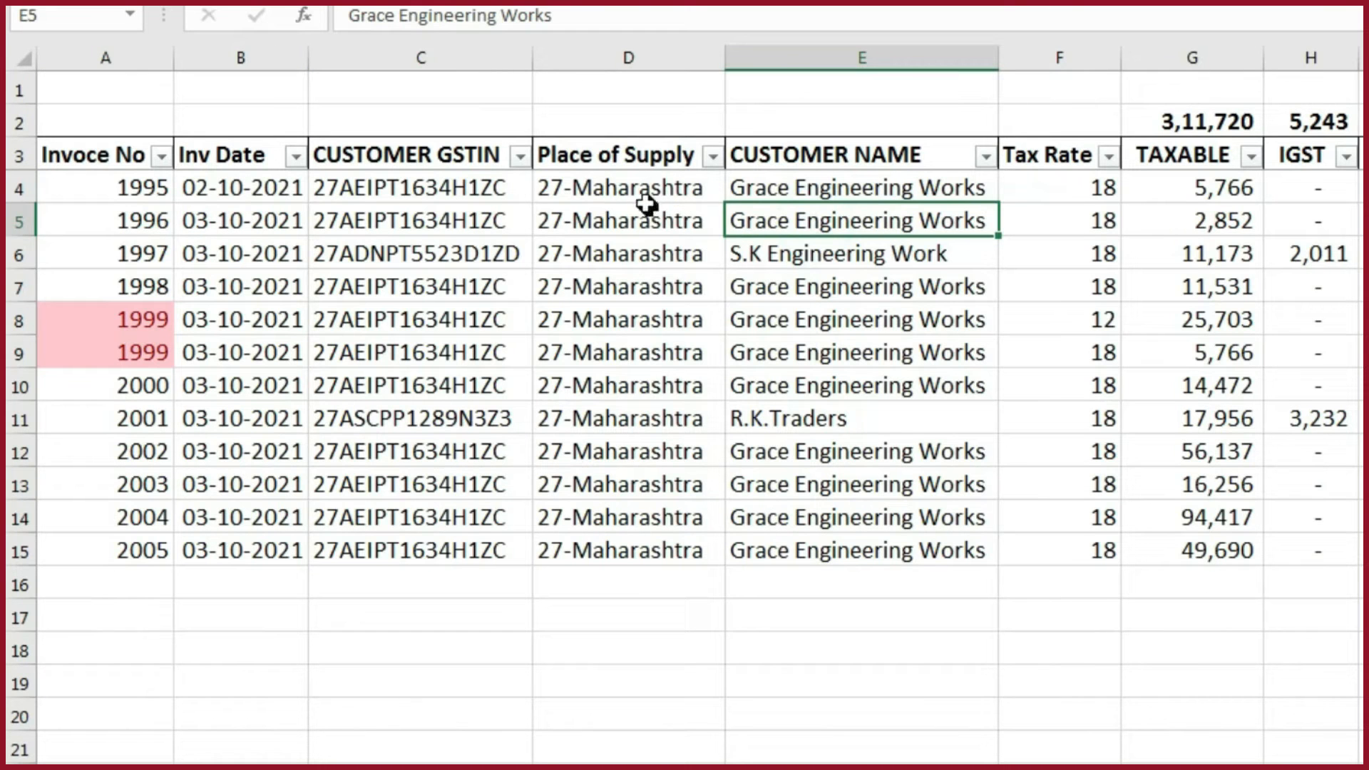
{"action": "left_click", "coordinate": [633, 196]}
{"action": "left_click_drag", "start_coordinate": [632, 196], "coordinate": [632, 249]}
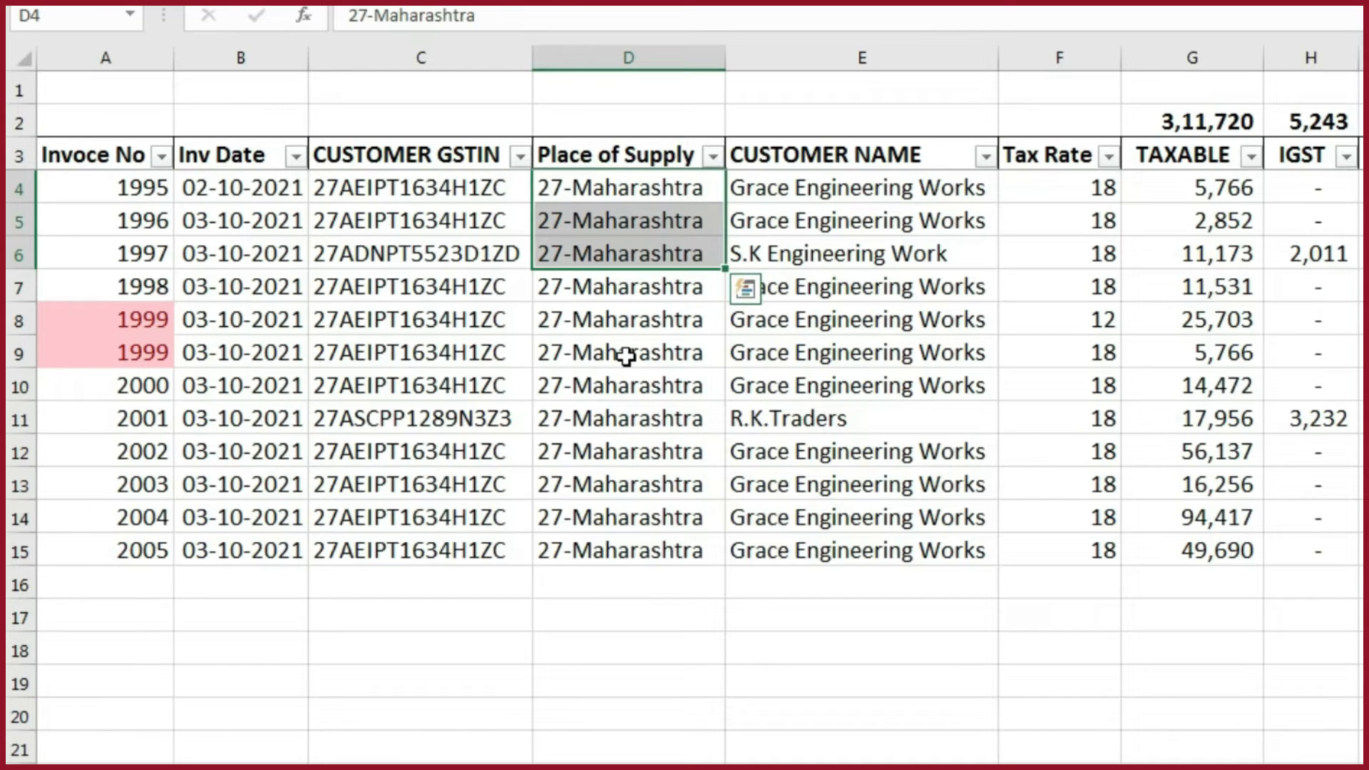
{"action": "key", "text": "ctrl+shift+Down"}
{"action": "key", "text": "ctrl+c"}
{"action": "key", "text": "alt+Tab"}
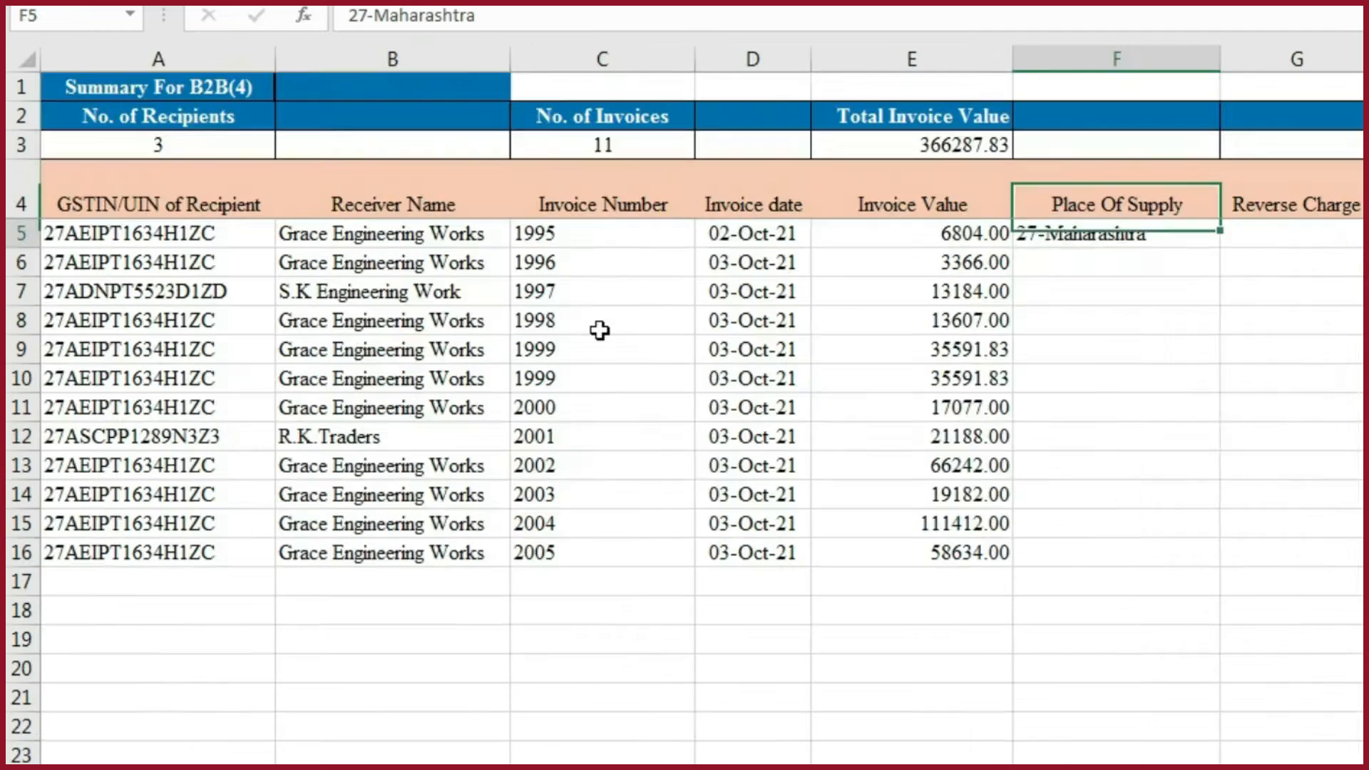
{"action": "key", "text": "ctrl+alt+v"}
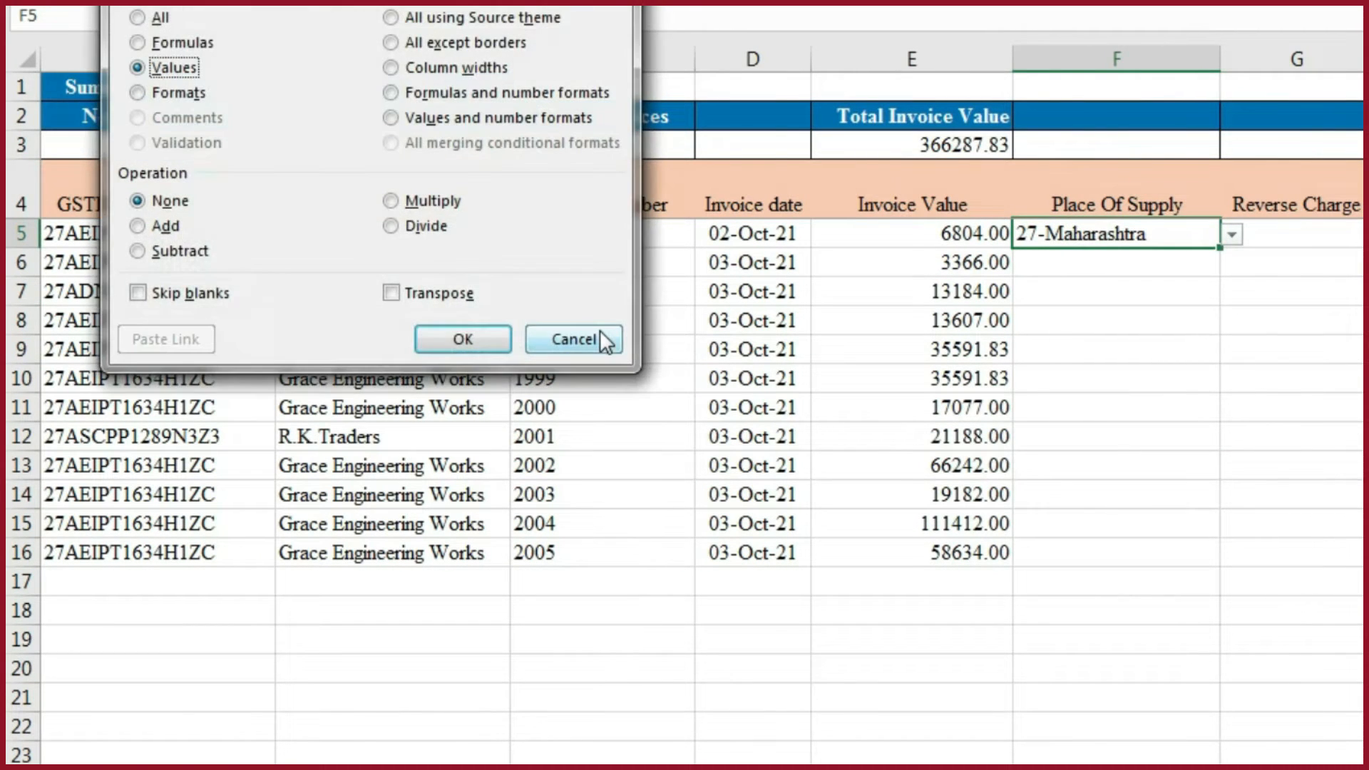
{"action": "key", "text": "Return"}
{"action": "key", "text": "Right"}
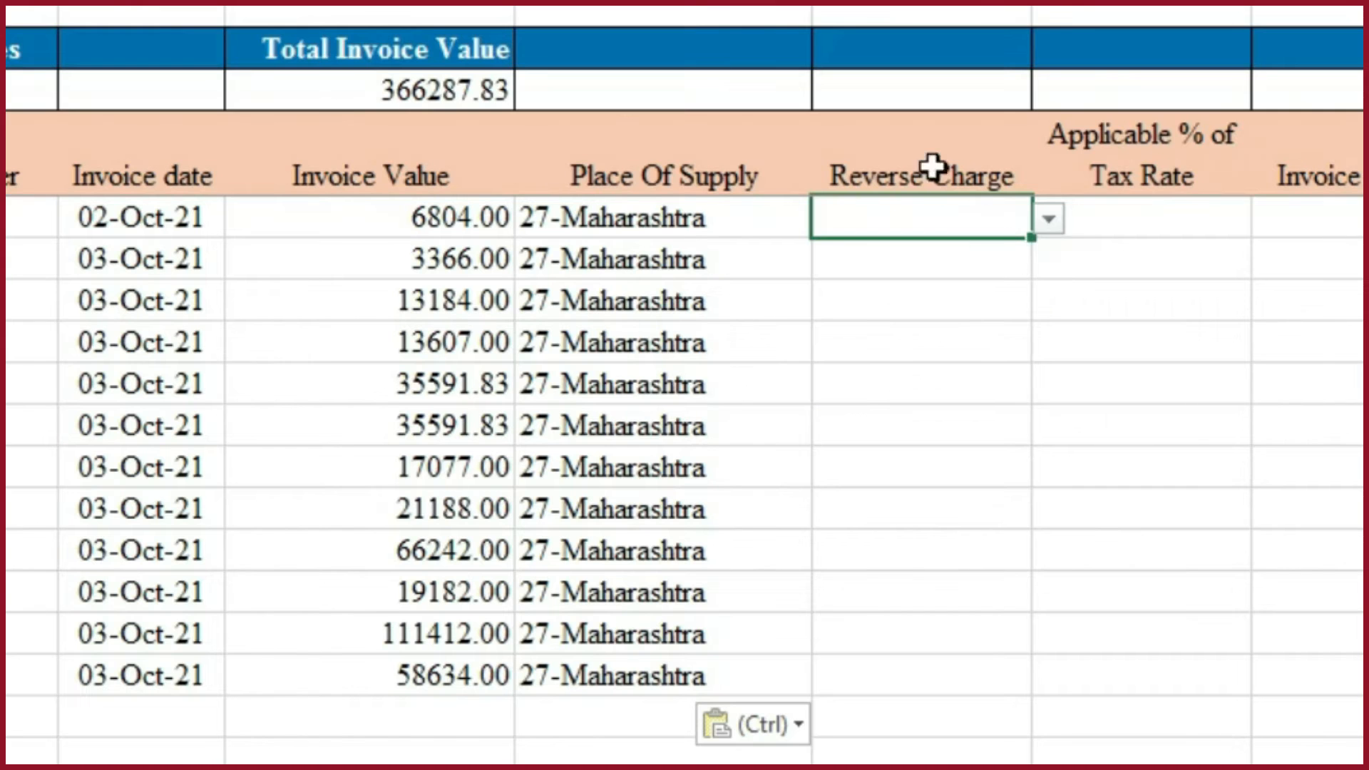
- Set Reverse Charge to N for invoice 1995 in G5, and review the available choices
{"action": "left_click", "coordinate": [1050, 219]}
{"action": "left_click", "coordinate": [843, 259]}
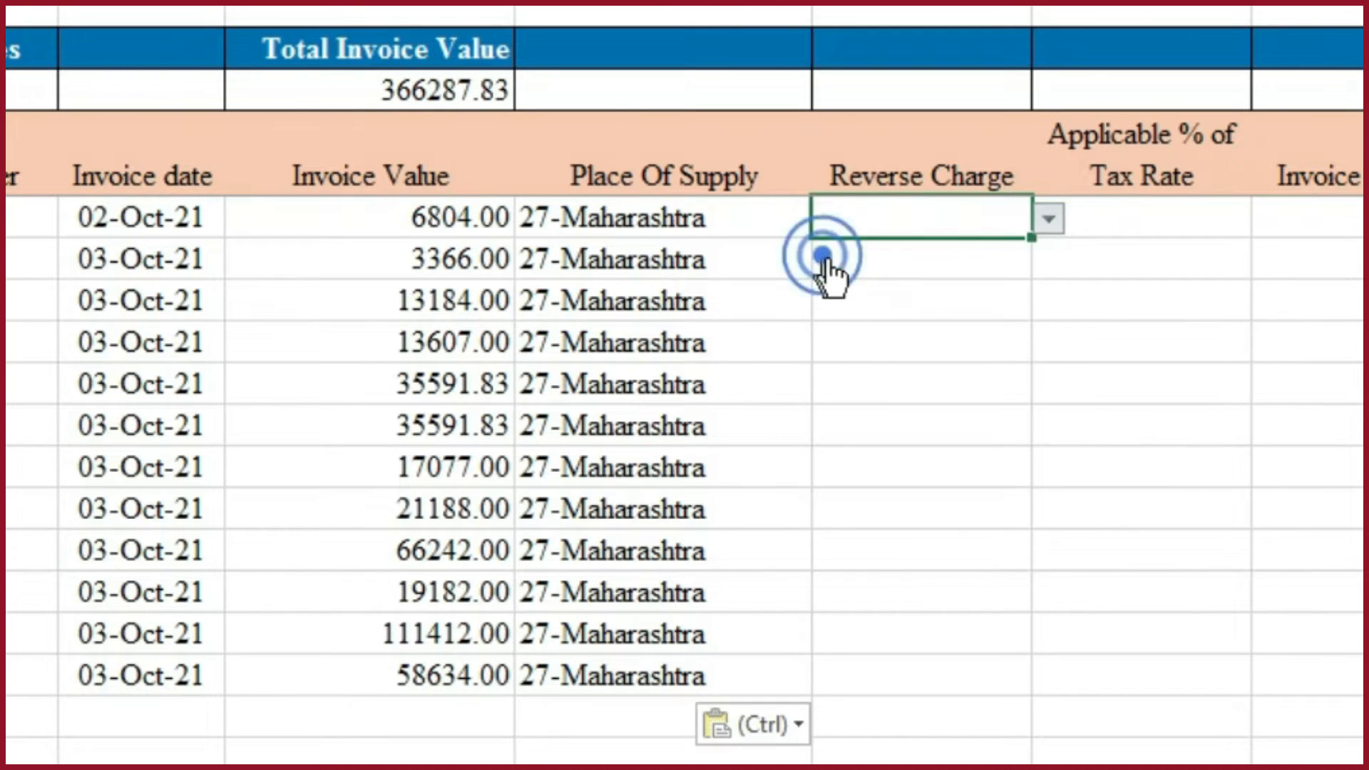
{"action": "left_click", "coordinate": [1049, 221]}
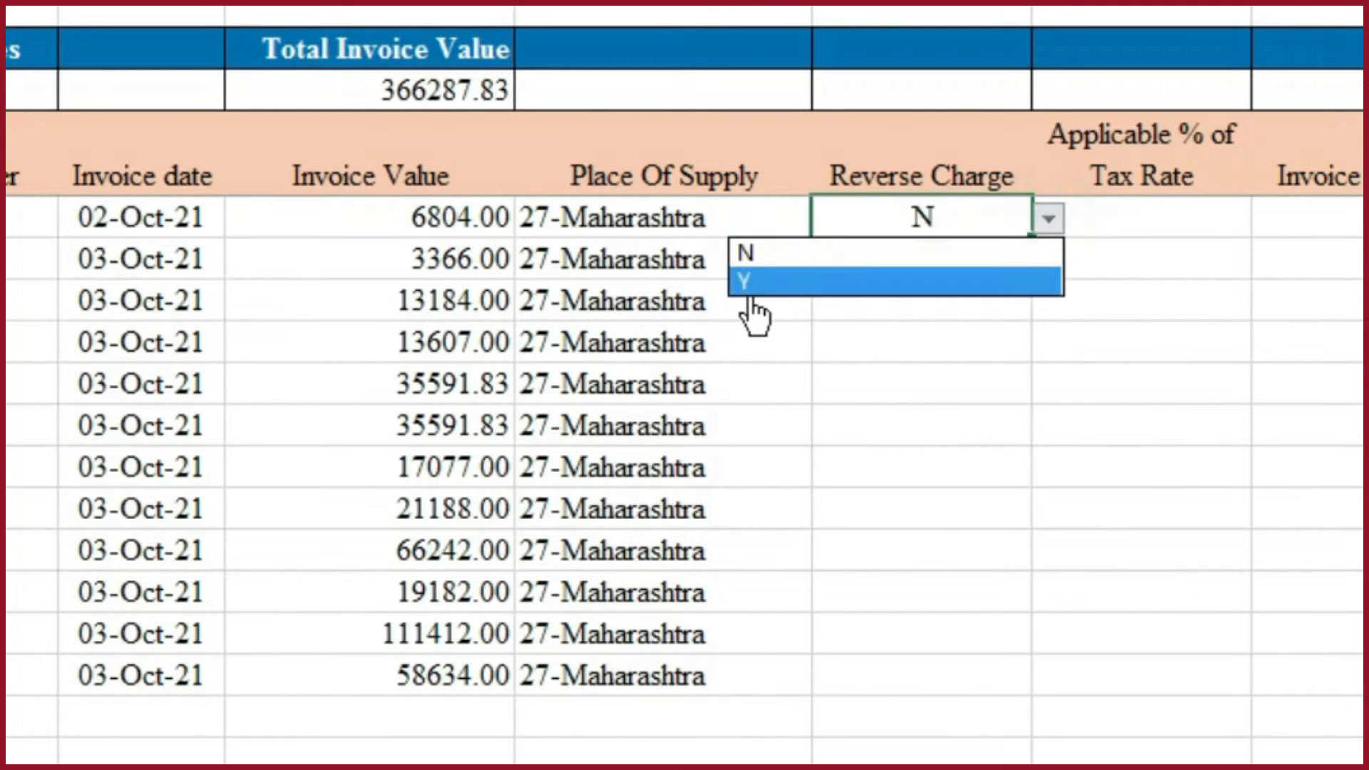
{"action": "left_click", "coordinate": [1049, 346]}
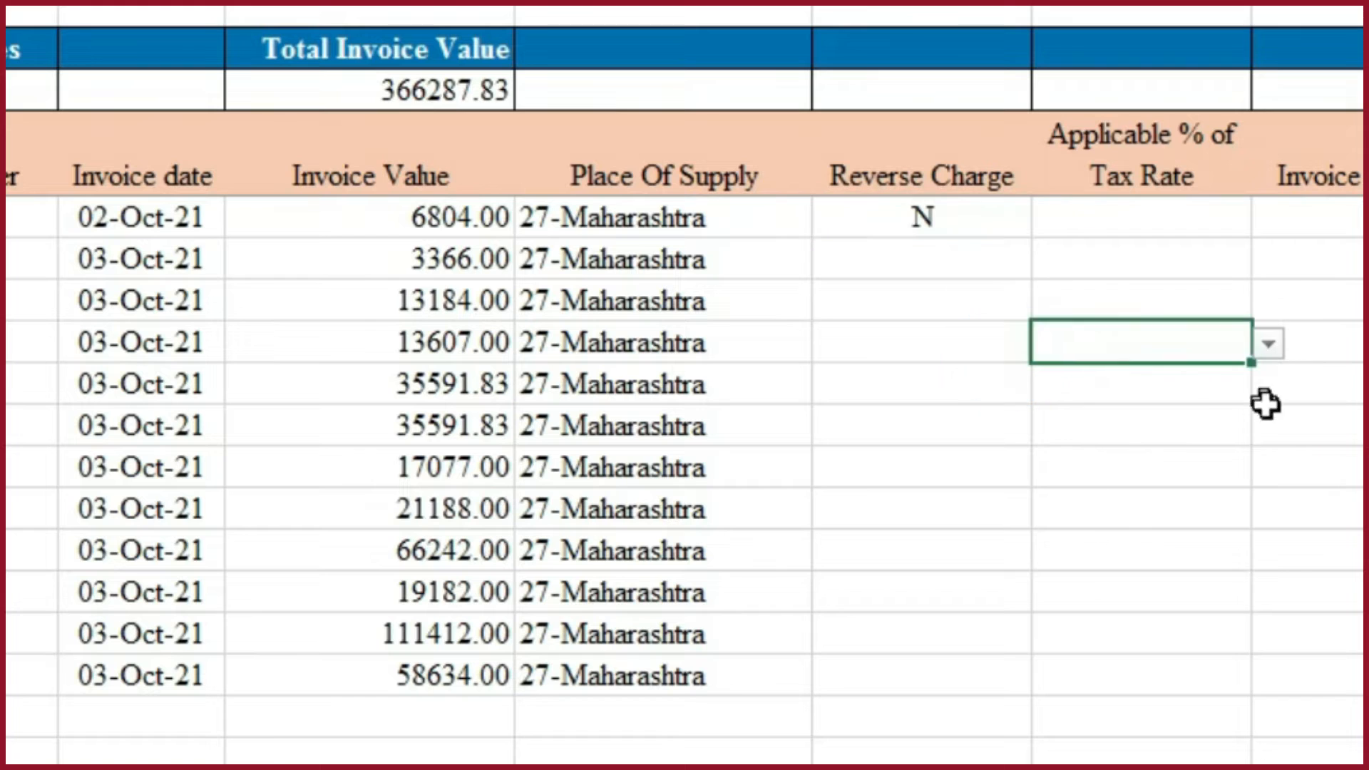
- Copy the Reverse Charge value N from G5 down to all invoice rows through row 16
{"action": "left_click", "coordinate": [892, 227]}
{"action": "key", "text": "ctrl+c"}
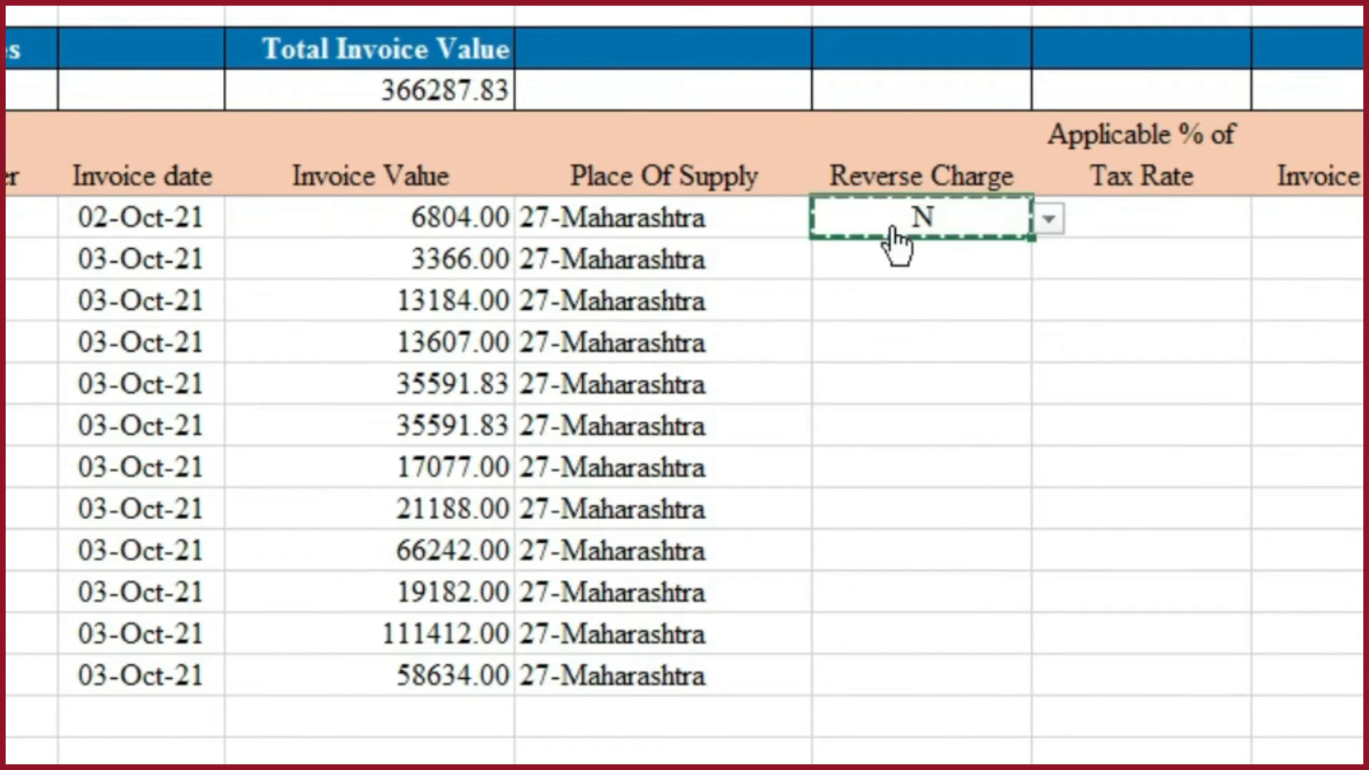
{"action": "key", "text": "shift+Down"}
{"action": "key", "text": "shift+Down"}
{"action": "key", "text": "shift+Down"}
{"action": "key", "text": "shift+Down"}
{"action": "key", "text": "shift+Down"}
{"action": "key", "text": "shift+Down"}
{"action": "key", "text": "shift+Down"}
{"action": "key", "text": "shift+Down"}
{"action": "key", "text": "shift+Down"}
{"action": "key", "text": "shift+Down"}
{"action": "key", "text": "shift+Down"}
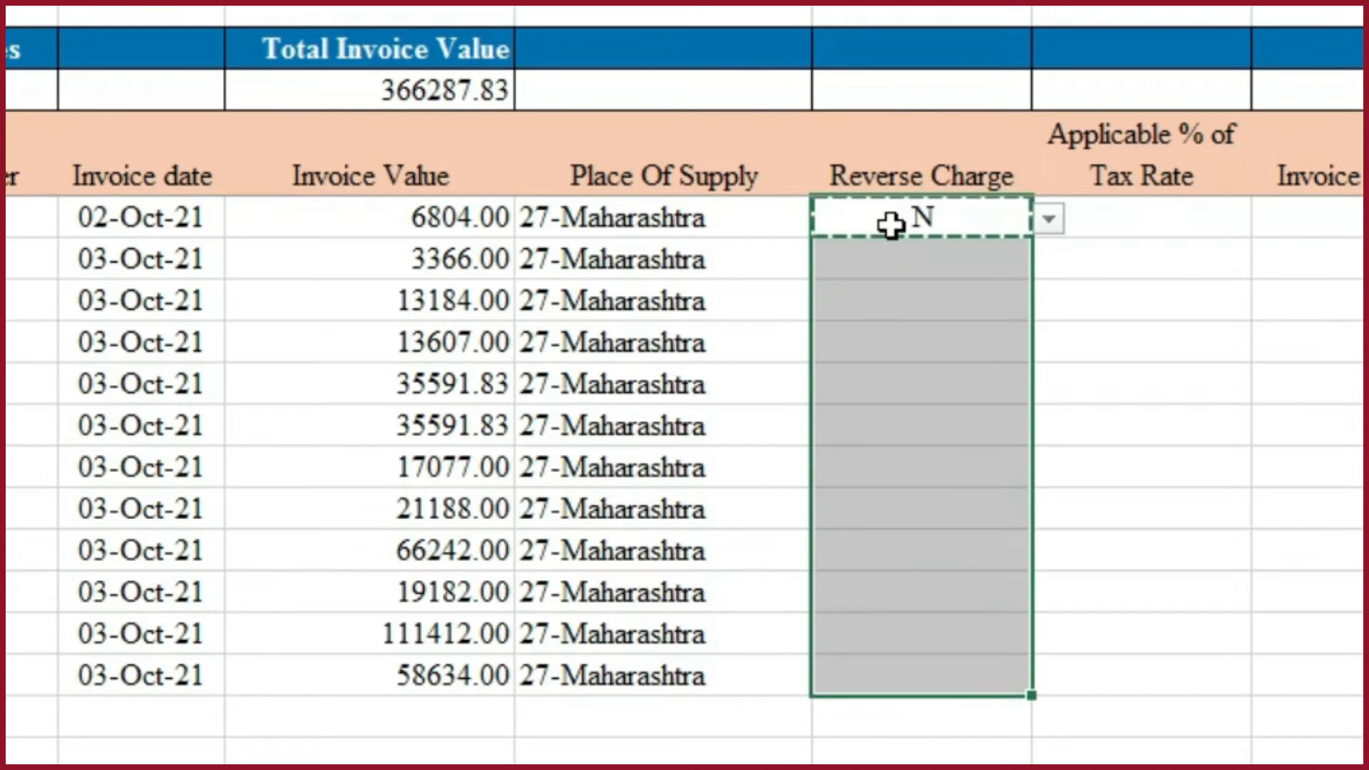
{"action": "key", "text": "ctrl+v"}
{"action": "left_click", "coordinate": [1189, 219]}
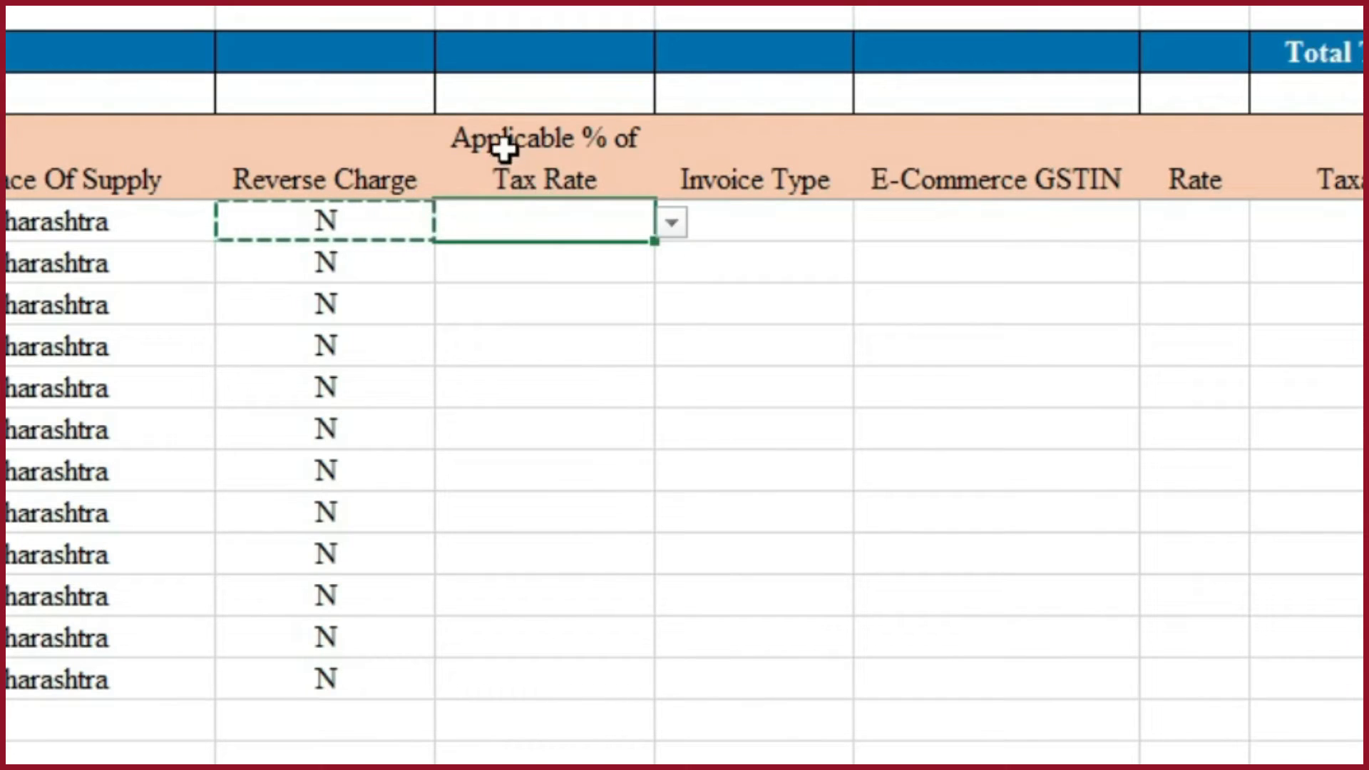
- Review the Applicable % of Tax Rate choices in H5 without picking one, and set the Invoice Type in I5 to Regular
{"action": "left_click", "coordinate": [674, 224]}
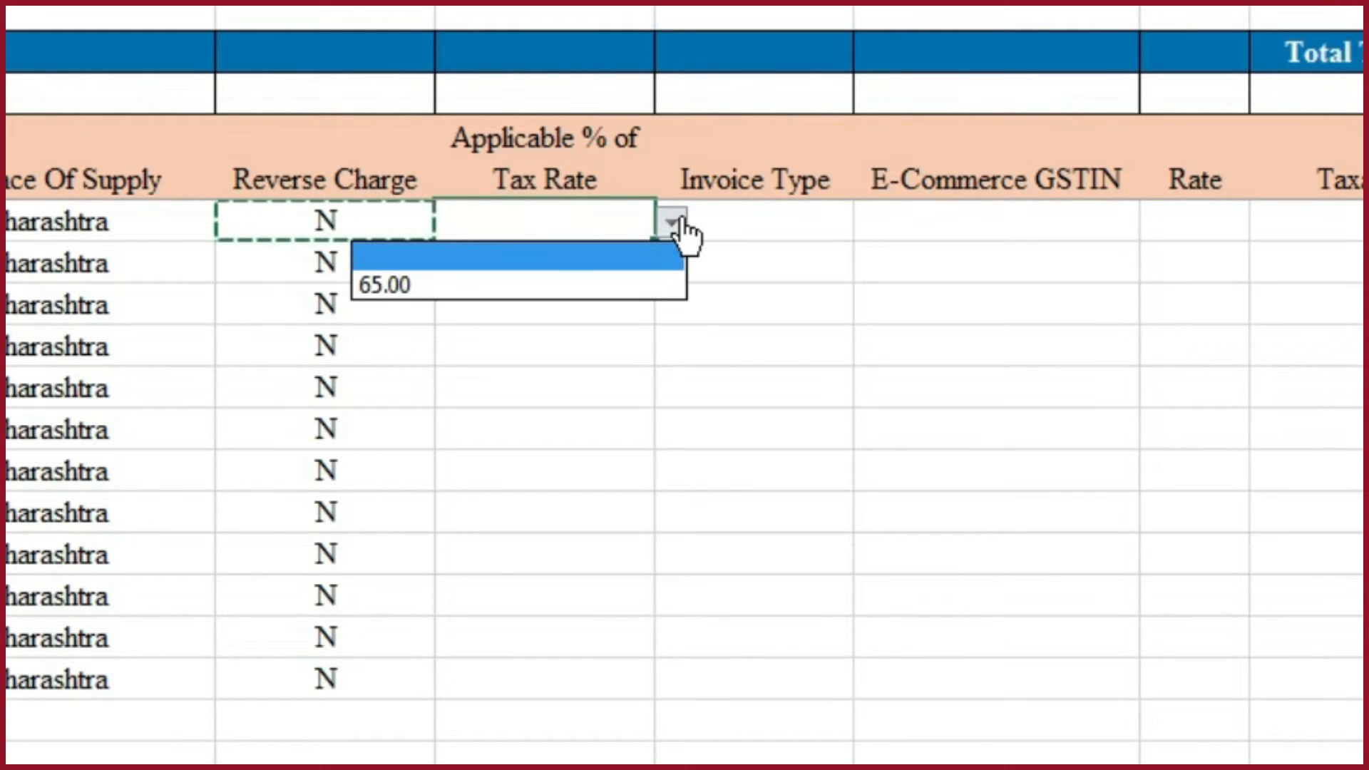
{"action": "left_click", "coordinate": [832, 272]}
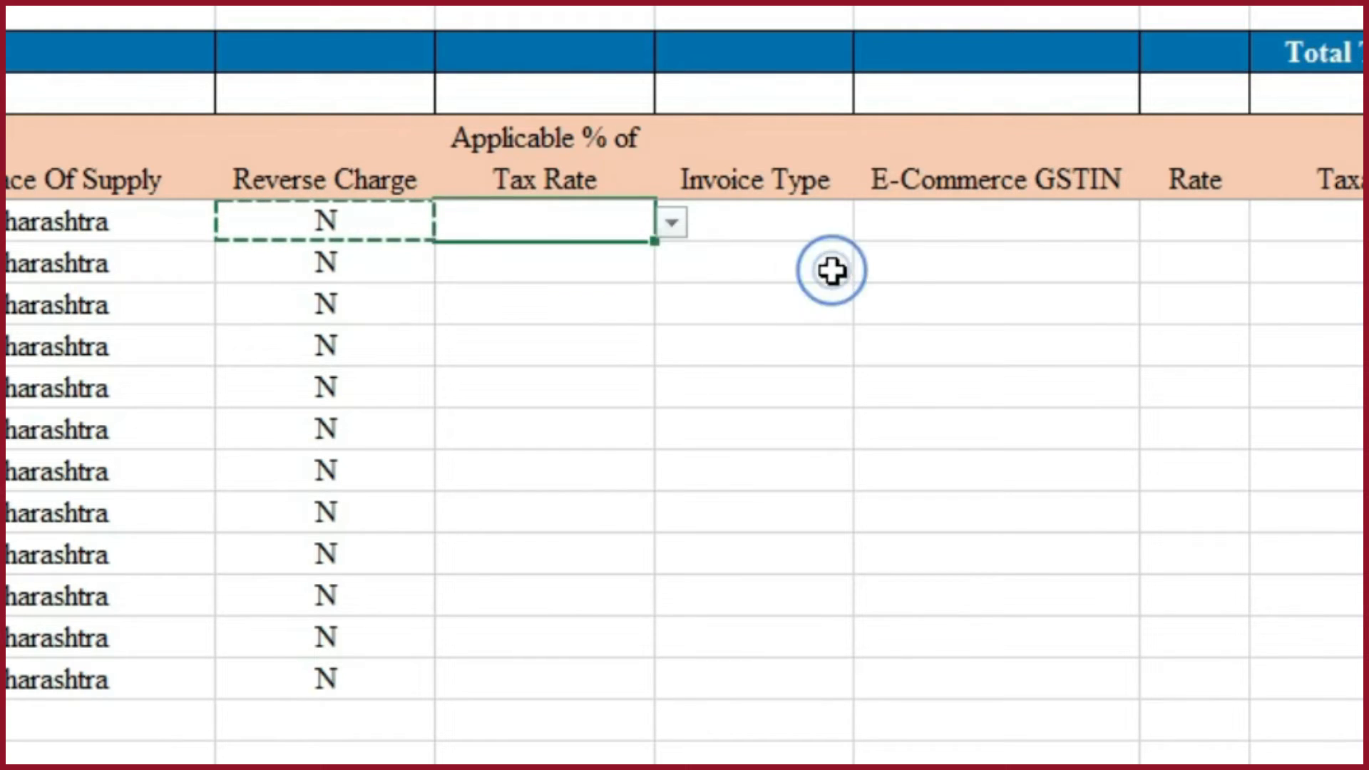
{"action": "left_click", "coordinate": [825, 214]}
{"action": "left_click", "coordinate": [869, 223]}
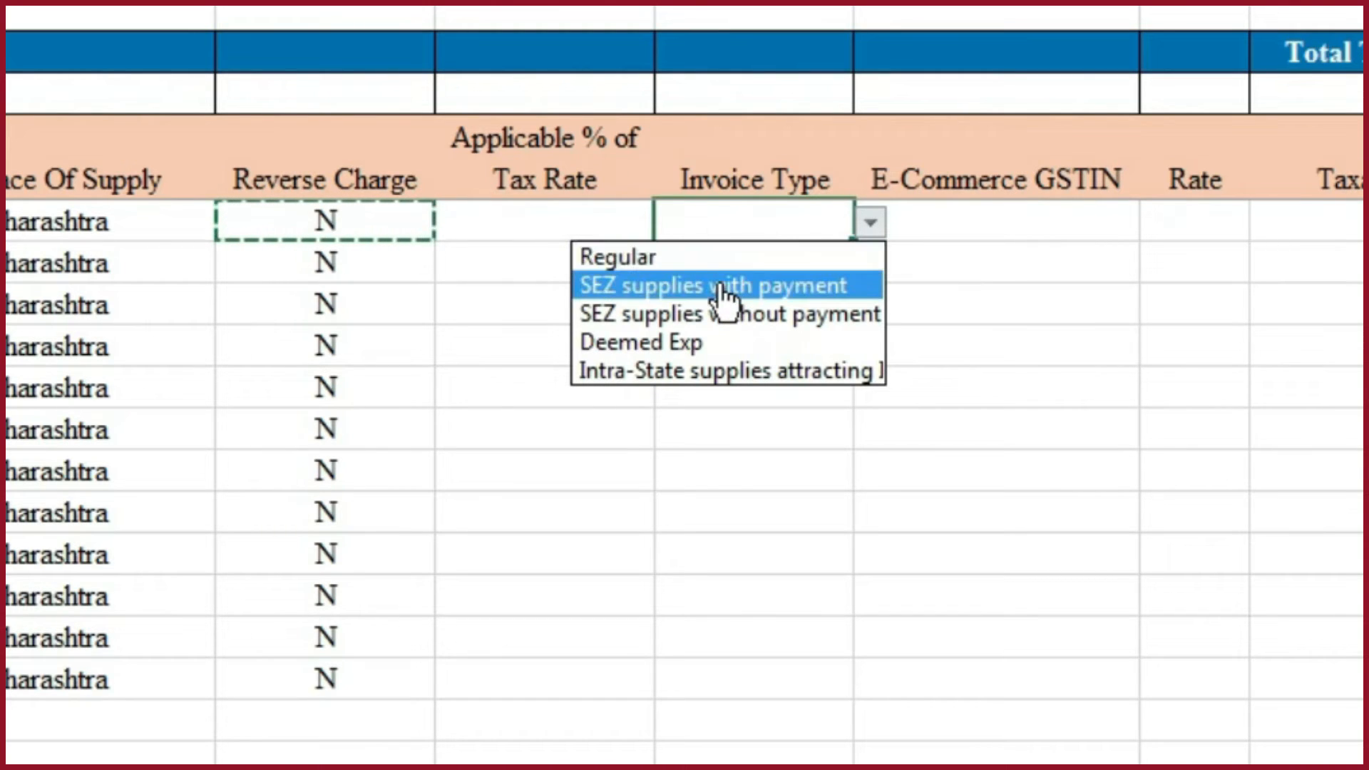
{"action": "left_click", "coordinate": [663, 261]}
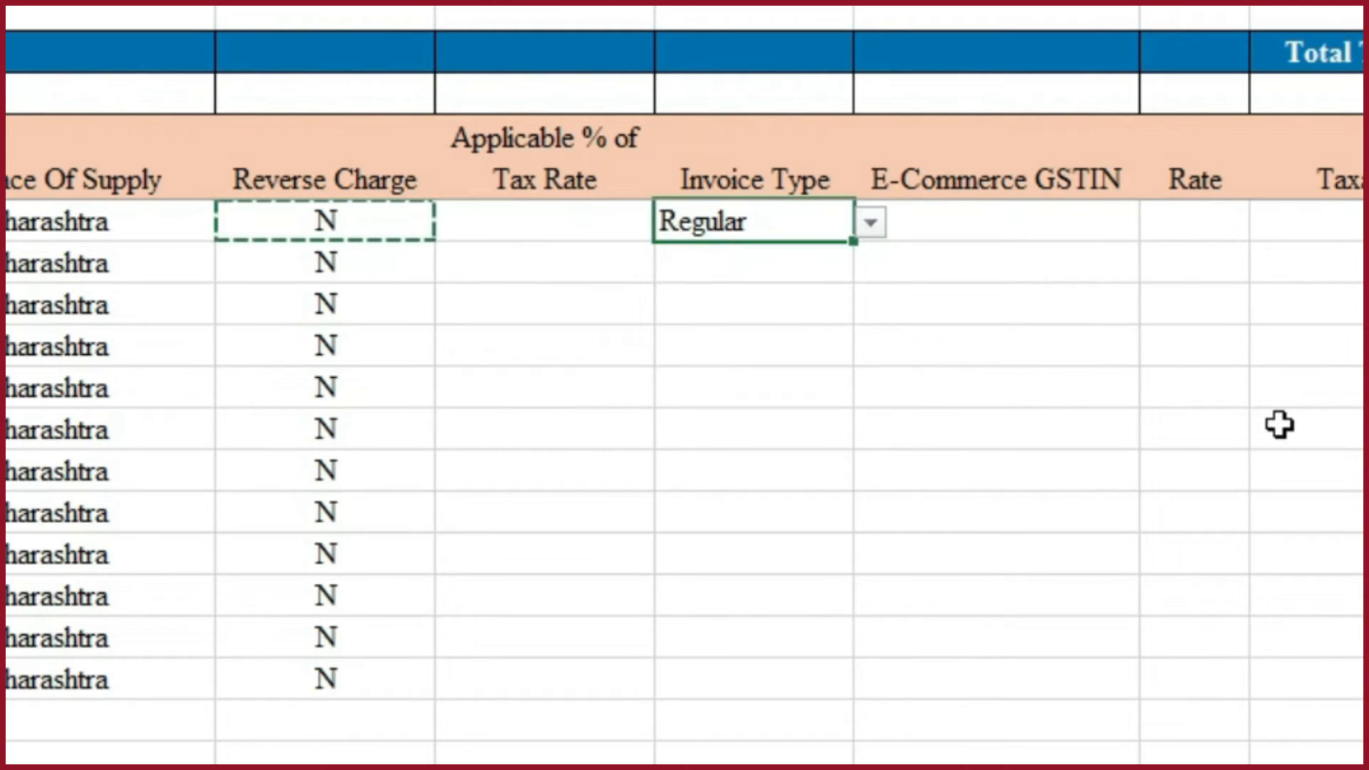
- Copy the Invoice Type Regular from I5 down to all invoice rows through row 16
{"action": "key", "text": "ctrl+c"}
{"action": "key", "text": "shift+Down"}
{"action": "key", "text": "shift+Down"}
{"action": "key", "text": "shift+Down"}
{"action": "key", "text": "shift+Down"}
{"action": "key", "text": "shift+Down"}
{"action": "key", "text": "shift+Down"}
{"action": "key", "text": "shift+Down"}
{"action": "key", "text": "shift+Down"}
{"action": "key", "text": "shift+Down"}
{"action": "key", "text": "shift+Down"}
{"action": "key", "text": "shift+Down"}
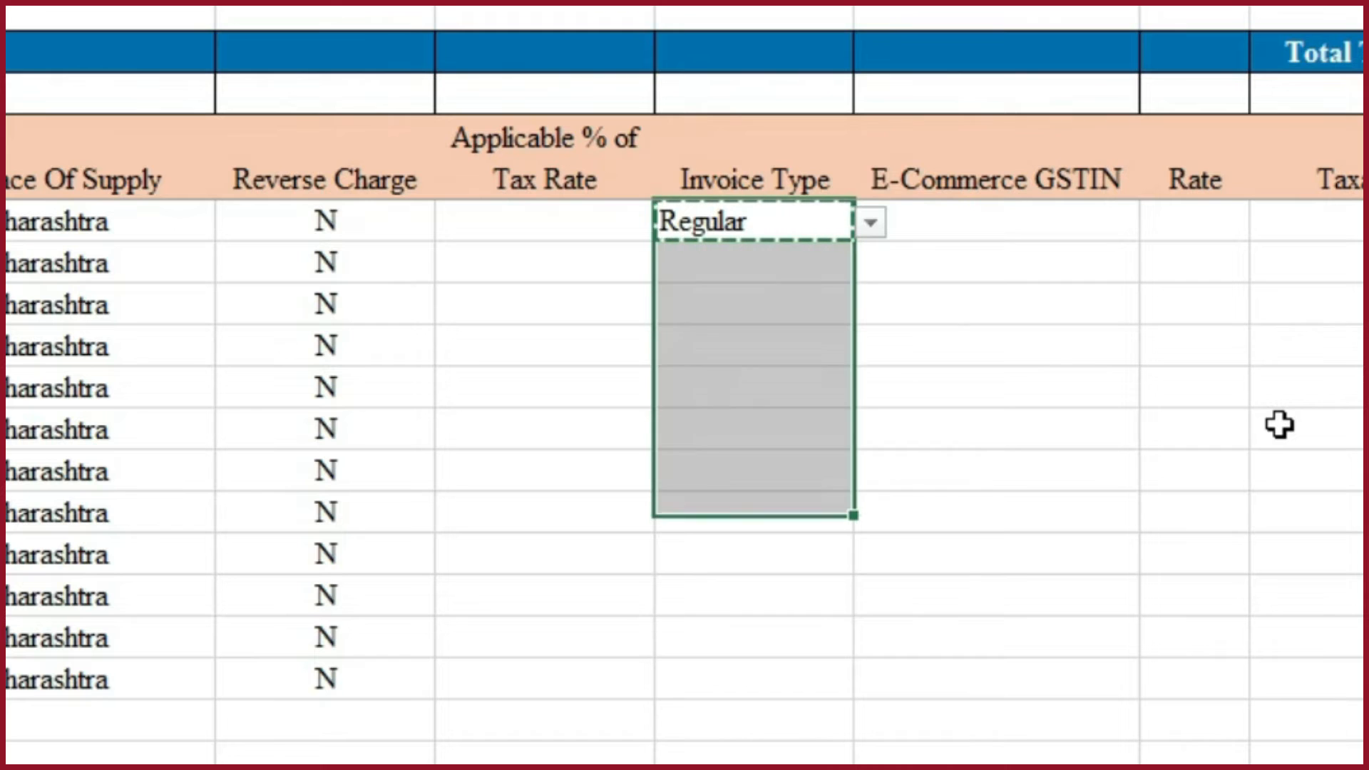
{"action": "key", "text": "ctrl+v"}
{"action": "left_click", "coordinate": [1284, 304]}
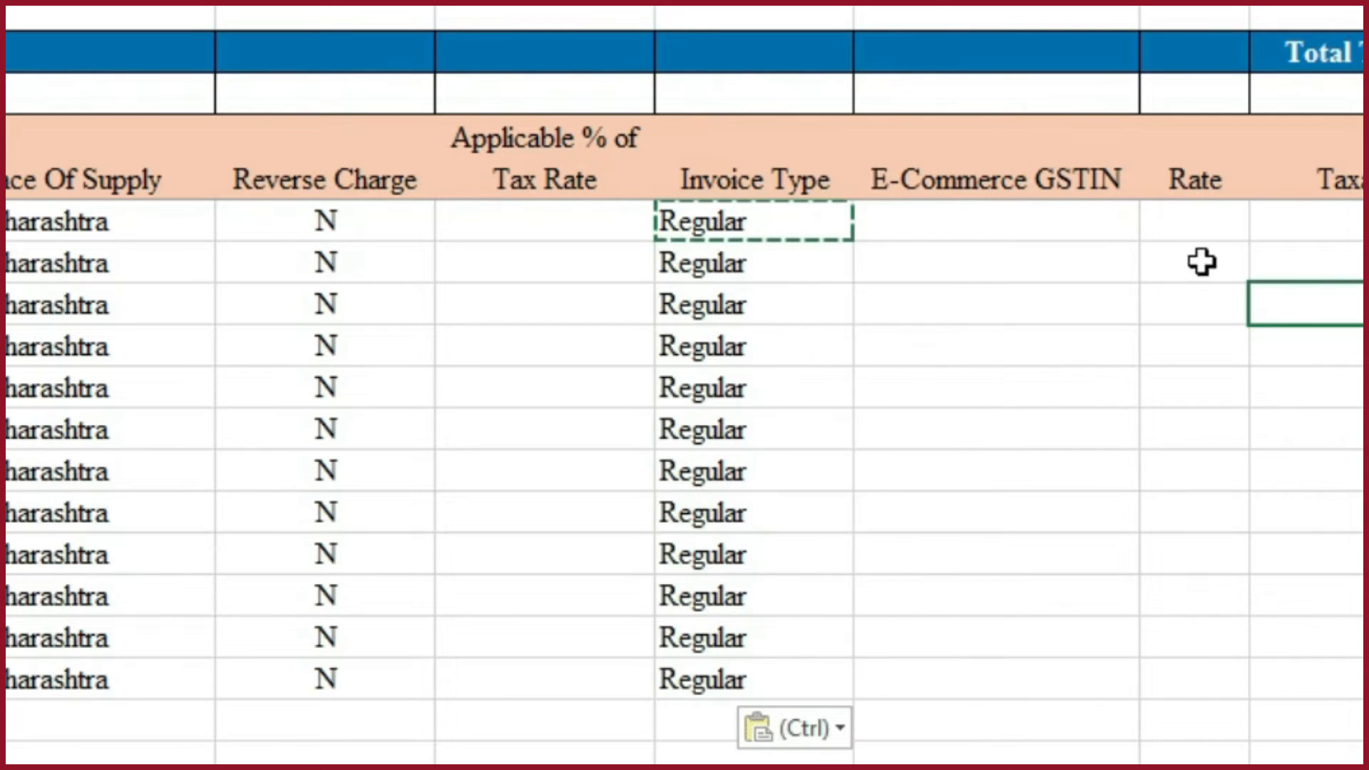
- Copy all Tax Rate entries from the working B2B sheet and paste them into the template's Rate column from K5
{"action": "left_click", "coordinate": [1042, 220]}
{"action": "left_click_drag", "start_coordinate": [1050, 307], "coordinate": [1051, 327]}
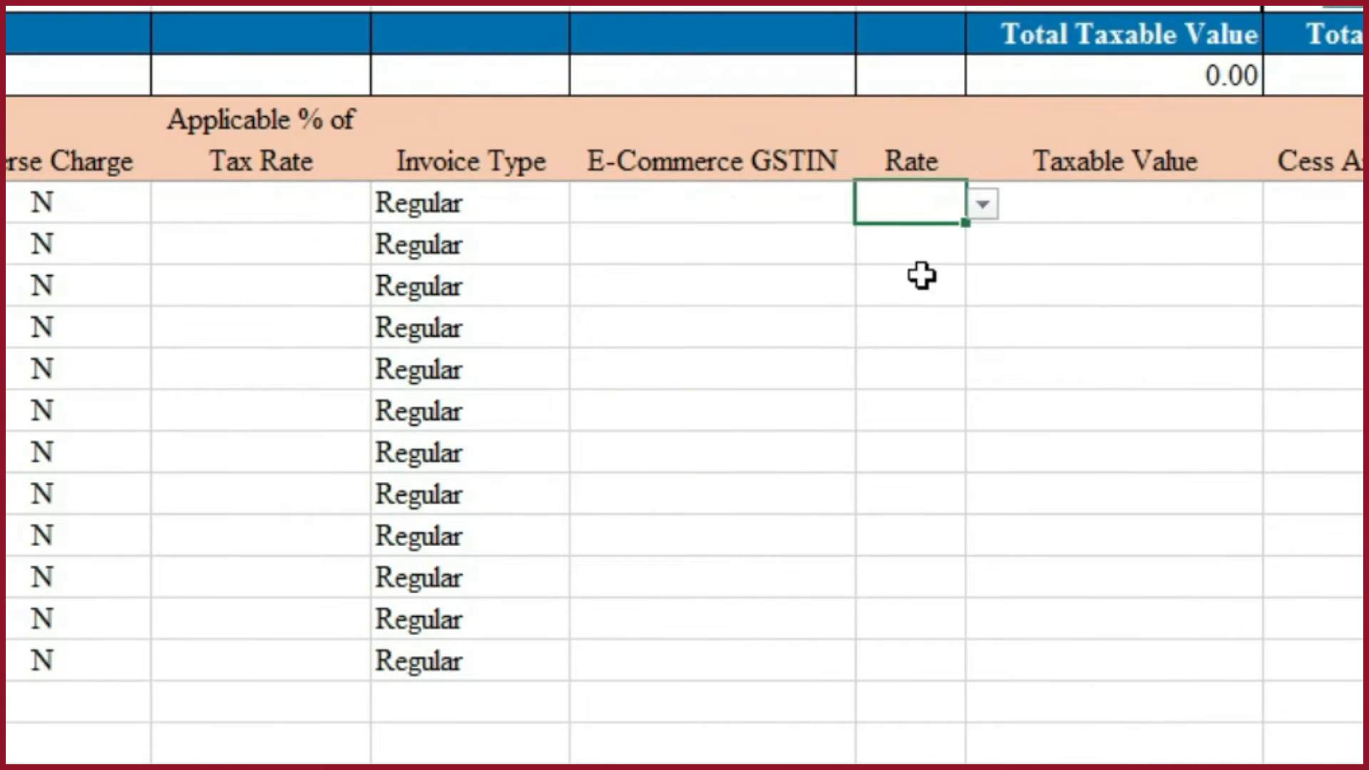
{"action": "key", "text": "alt+Tab"}
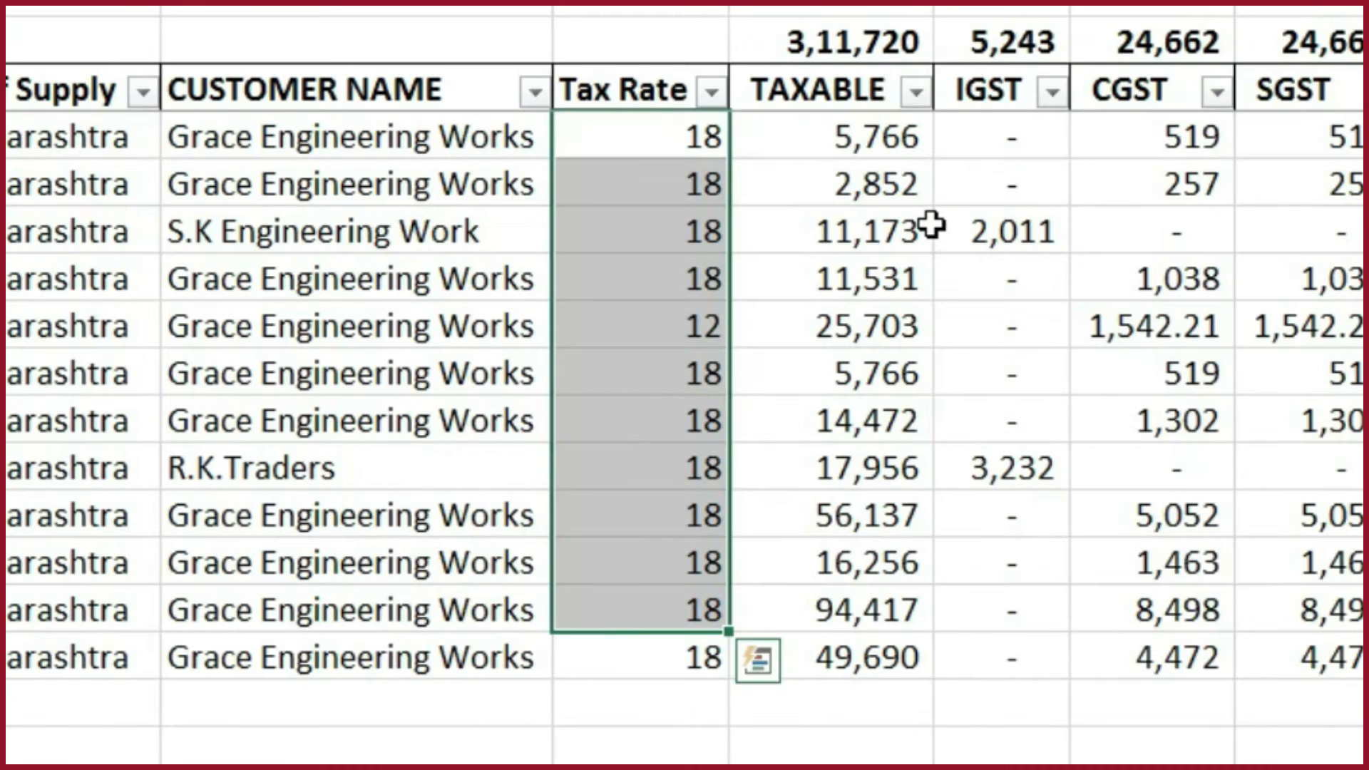
{"action": "key", "text": "shift+Down"}
{"action": "key", "text": "ctrl+c"}
{"action": "key", "text": "alt+Tab"}
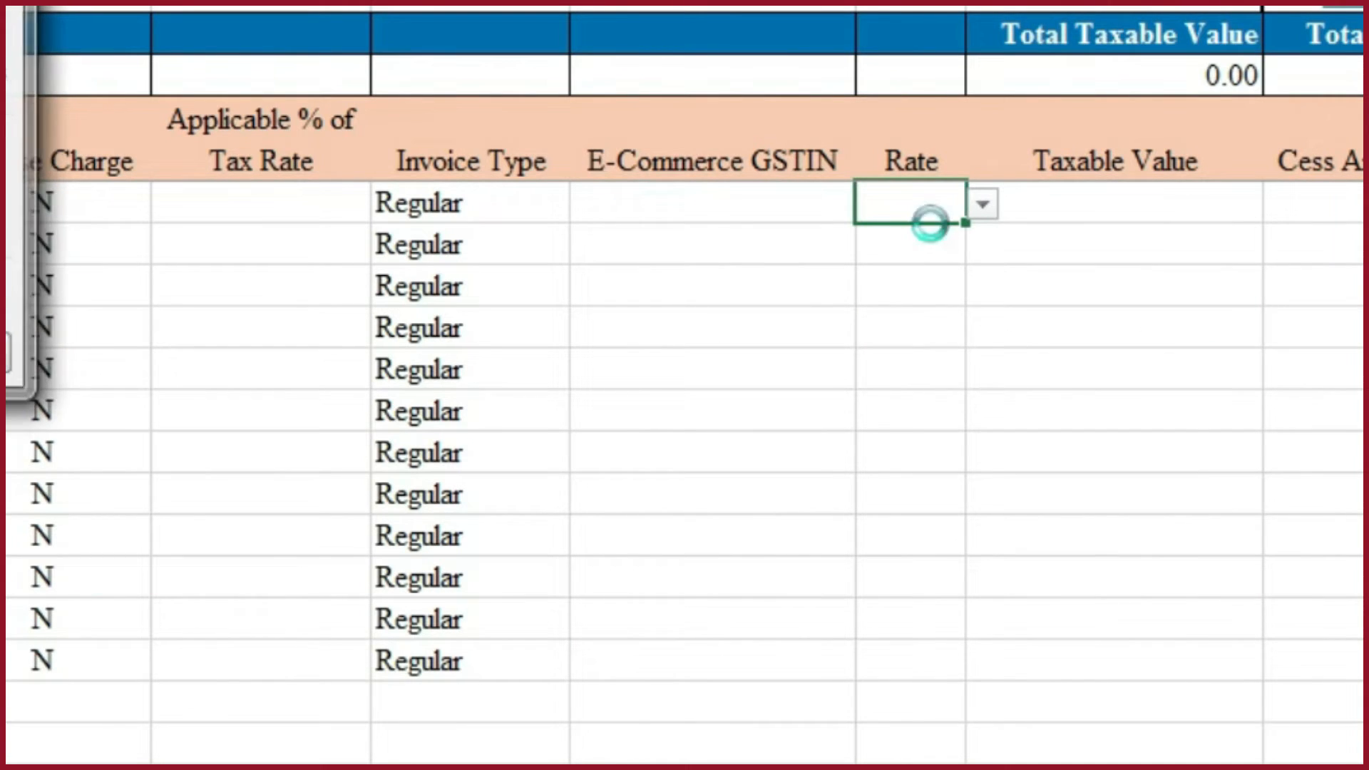
{"action": "key", "text": "ctrl+v"}
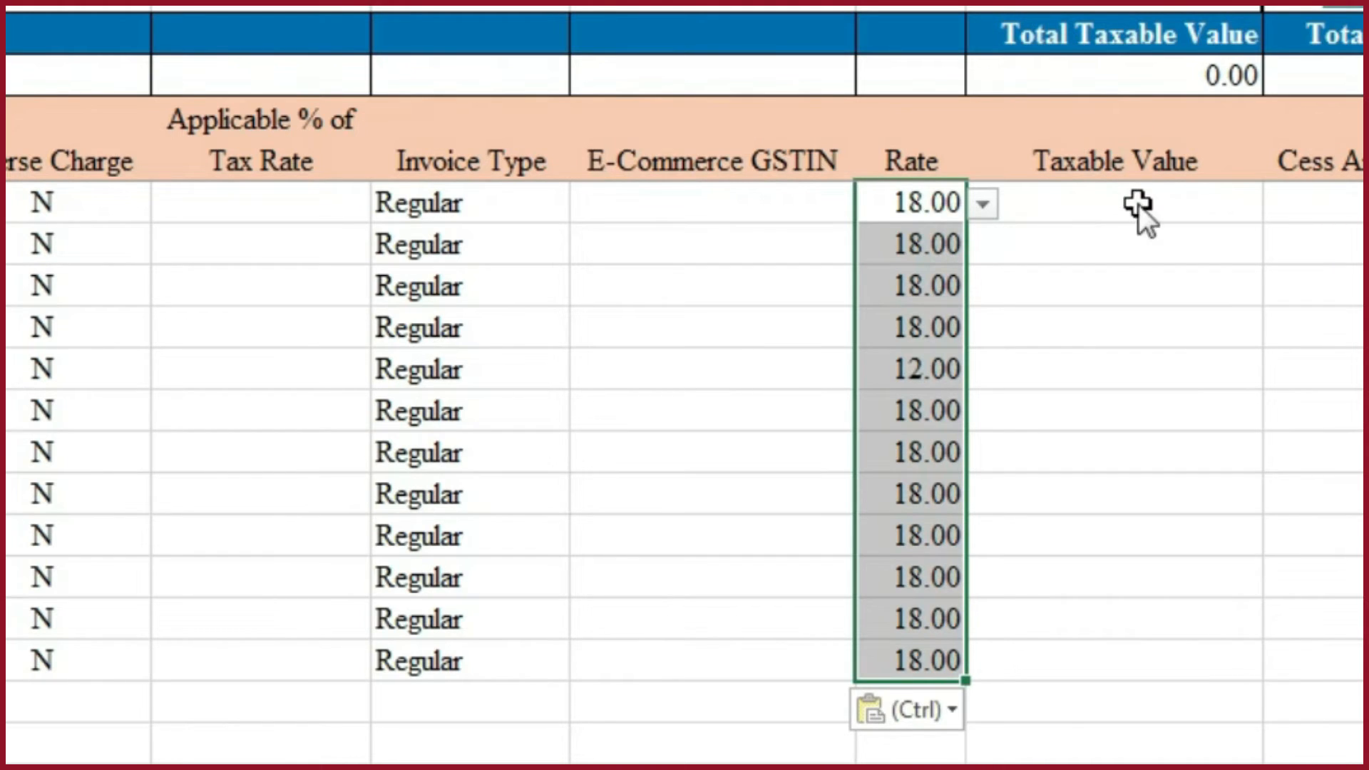
- Copy all TAXABLE amounts from the working B2B sheet into the template's Taxable Value column from L5, and save the template workbook
{"action": "key", "text": "alt+Tab"}
{"action": "left_click", "coordinate": [895, 140]}
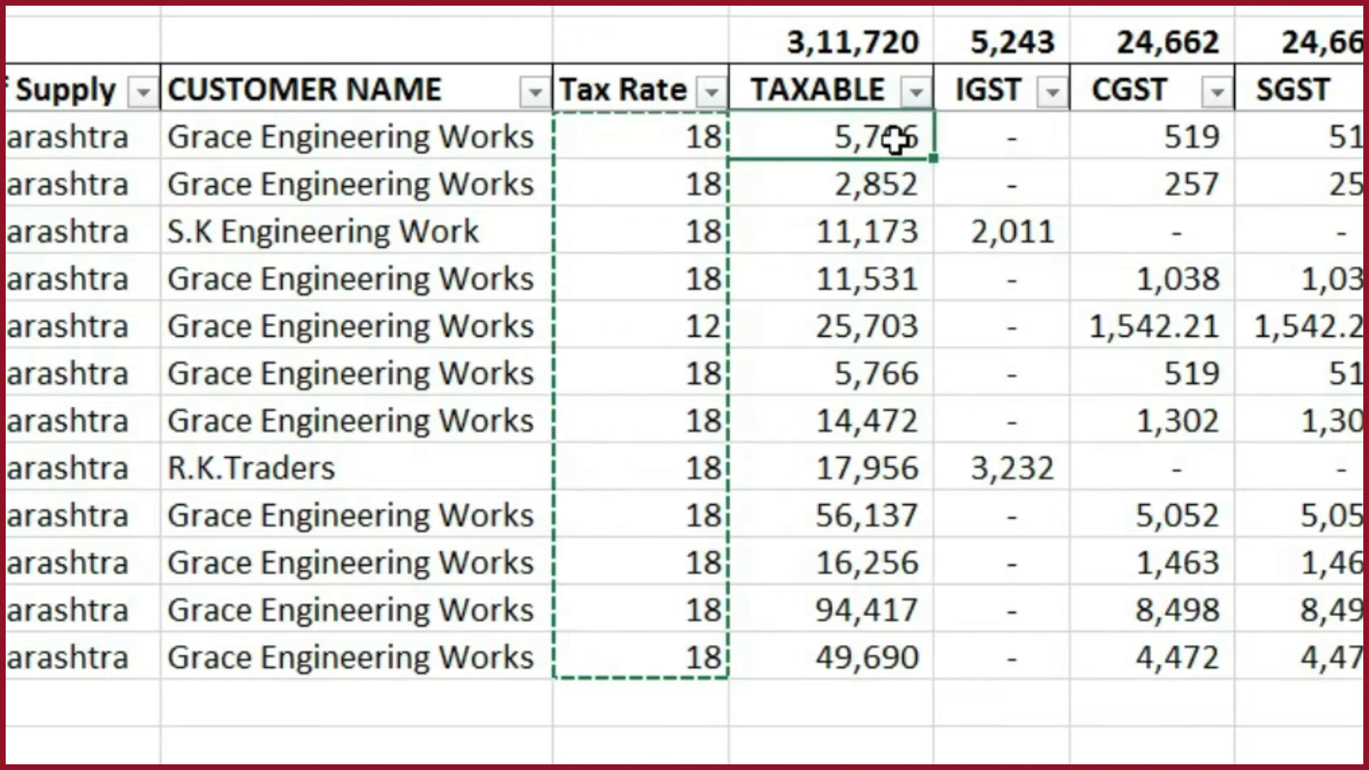
{"action": "key", "text": "ctrl+shift+Down"}
{"action": "key", "text": "ctrl+c"}
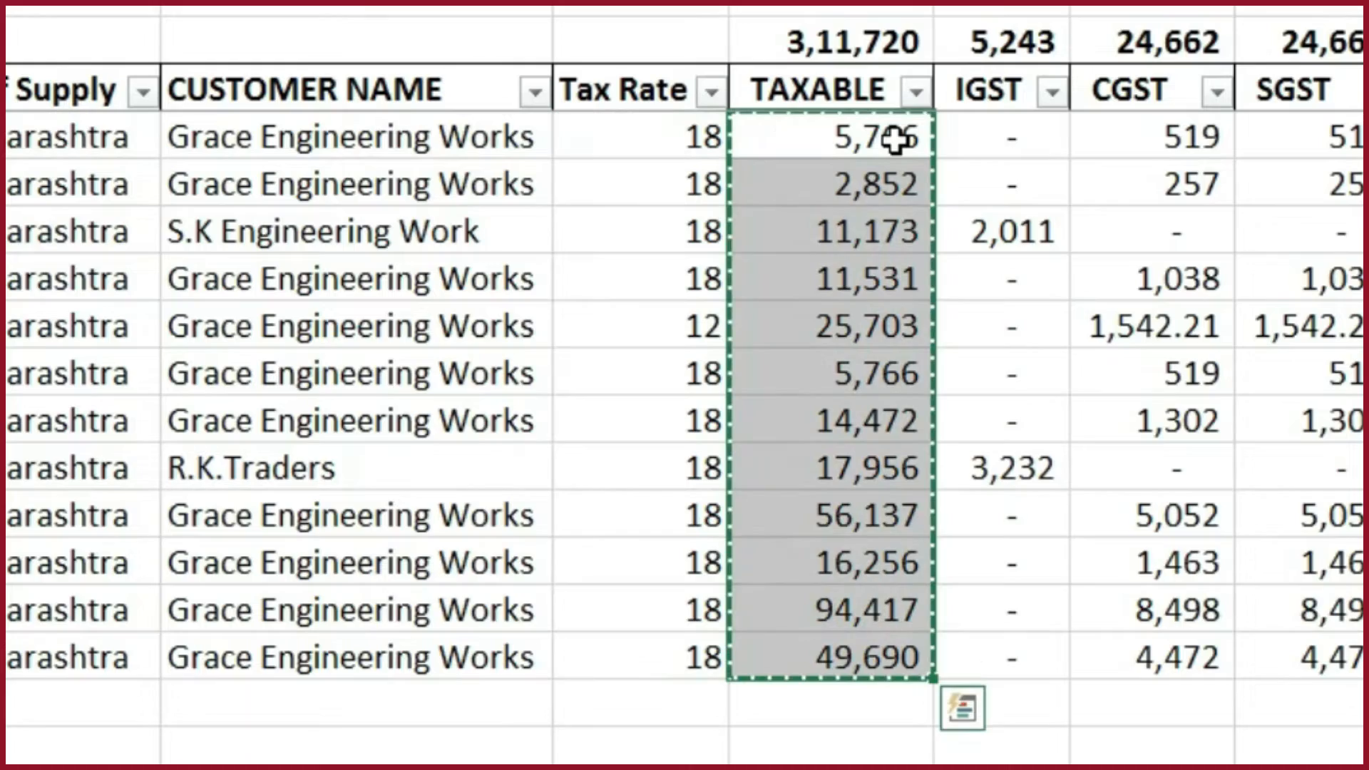
{"action": "key", "text": "alt+Tab"}
{"action": "key", "text": "Right"}
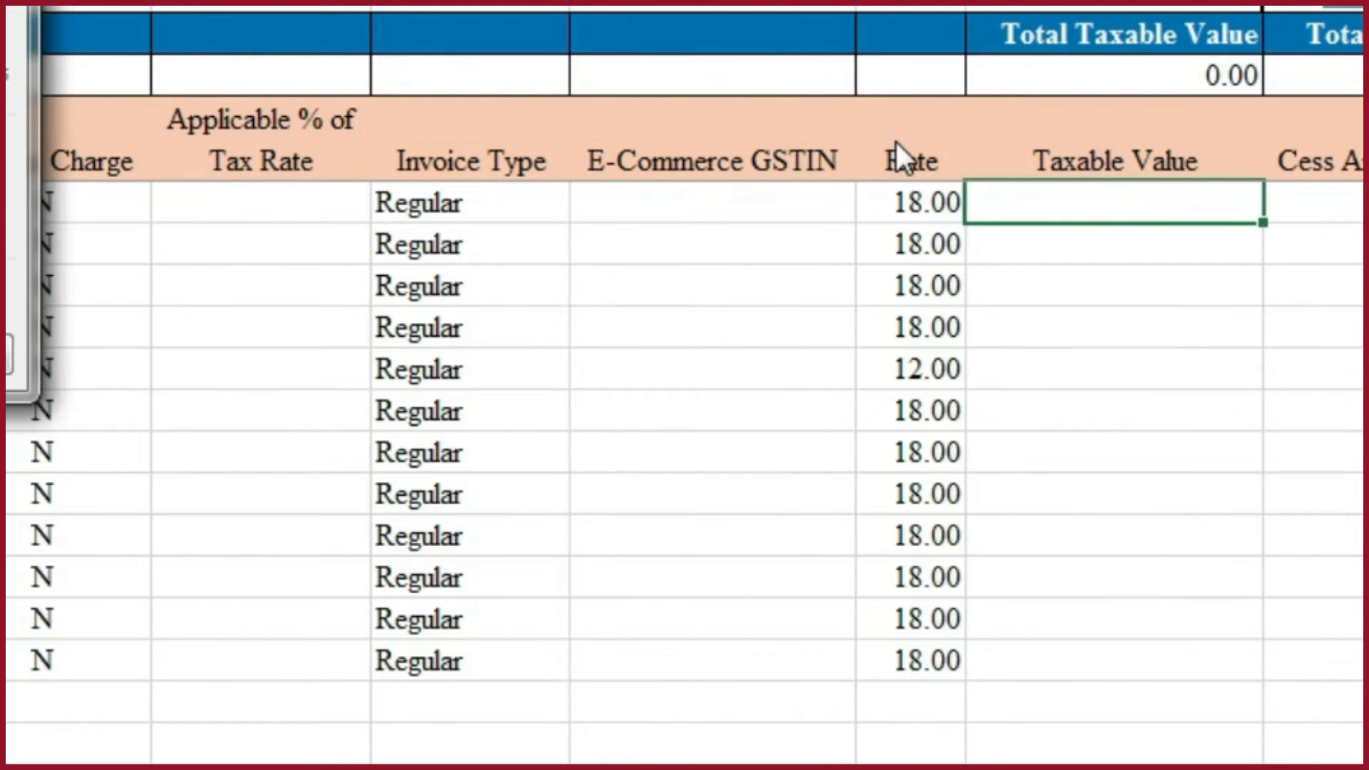
{"action": "key", "text": "ctrl+v"}
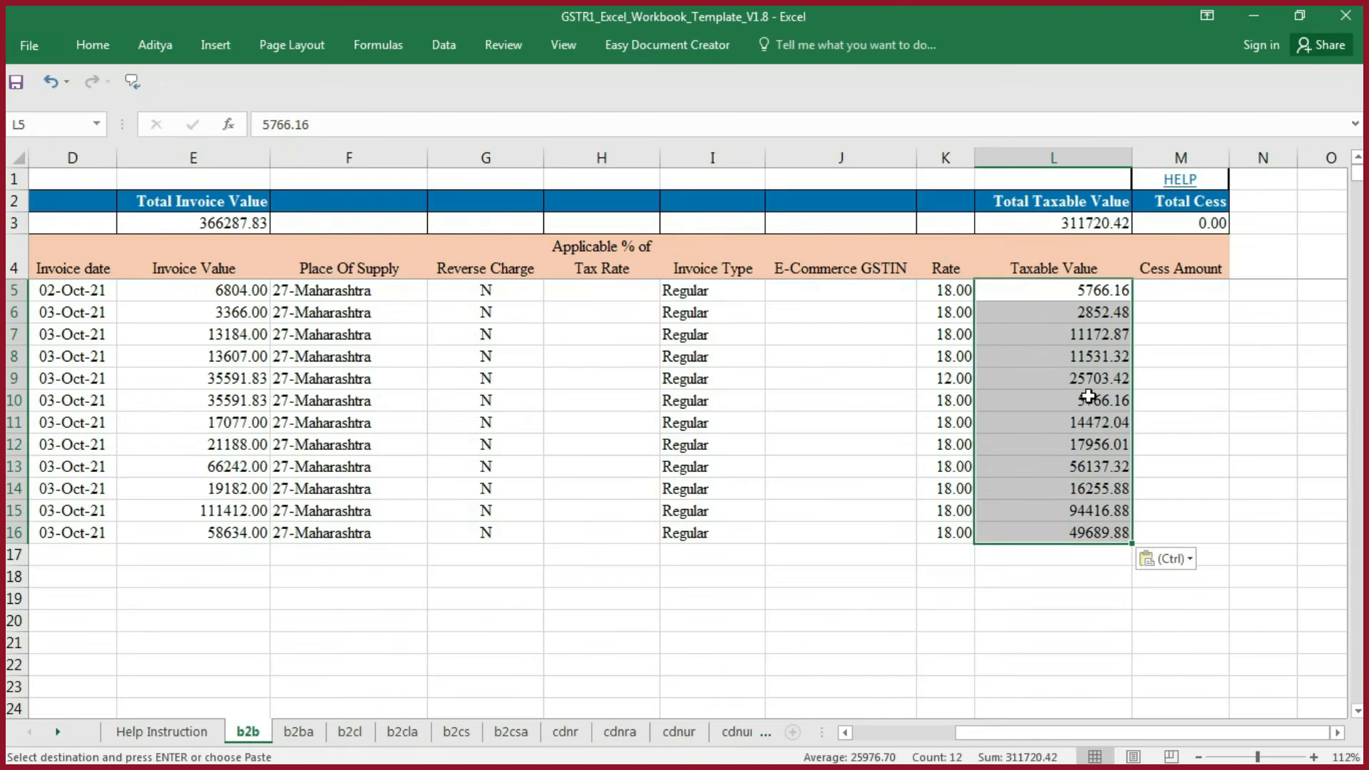
{"action": "key", "text": "ctrl+s"}
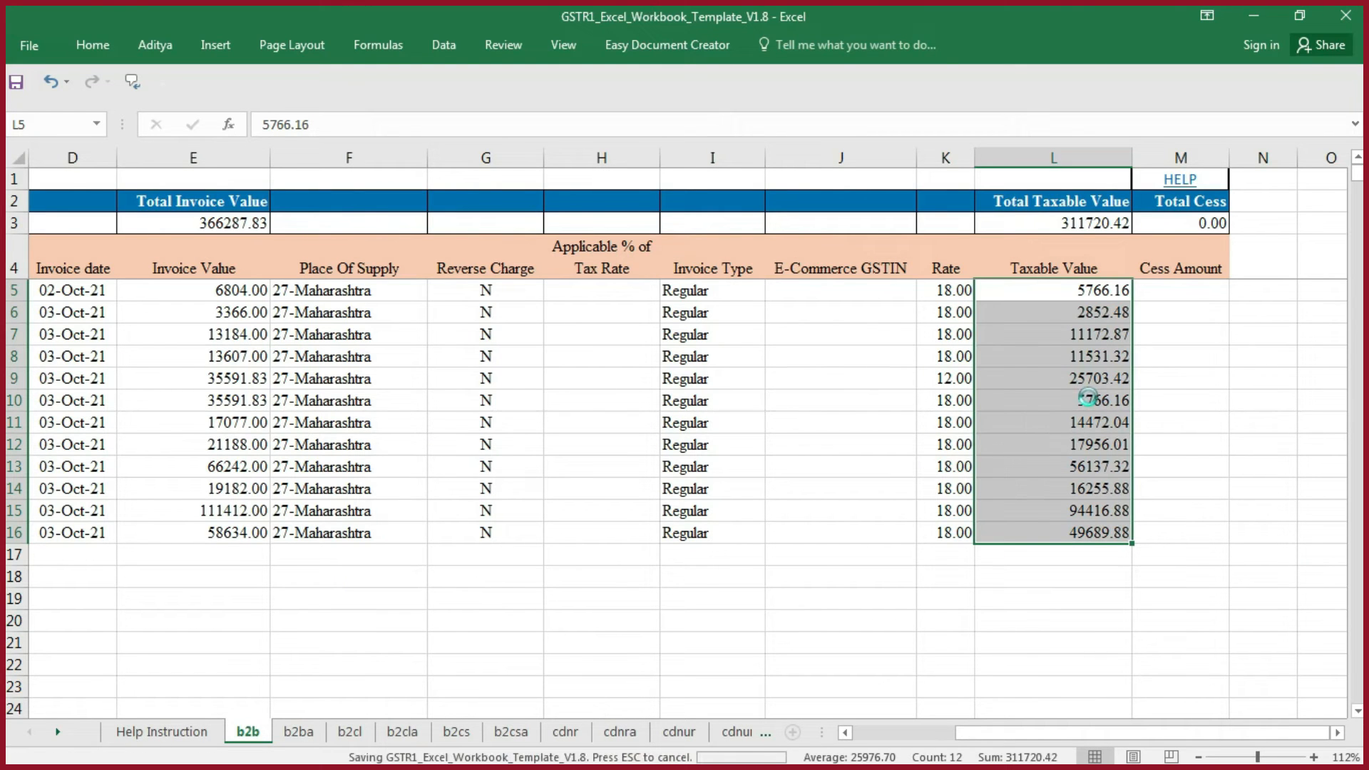
- Bring up the B2CS sheet in the GSTR-1 Working workbook and the b2cs sheet in the GSTR1 template
{"action": "key", "text": "alt+Tab"}
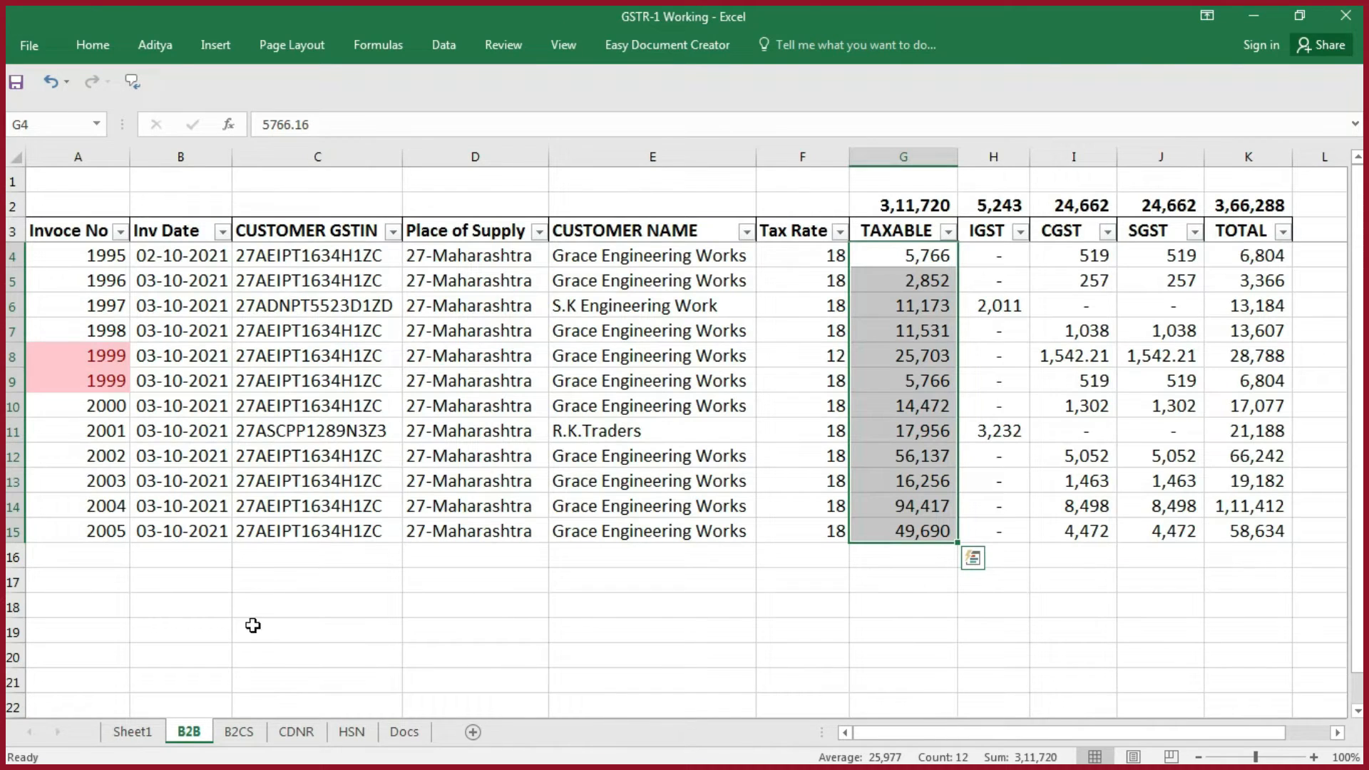
{"action": "left_click", "coordinate": [243, 734]}
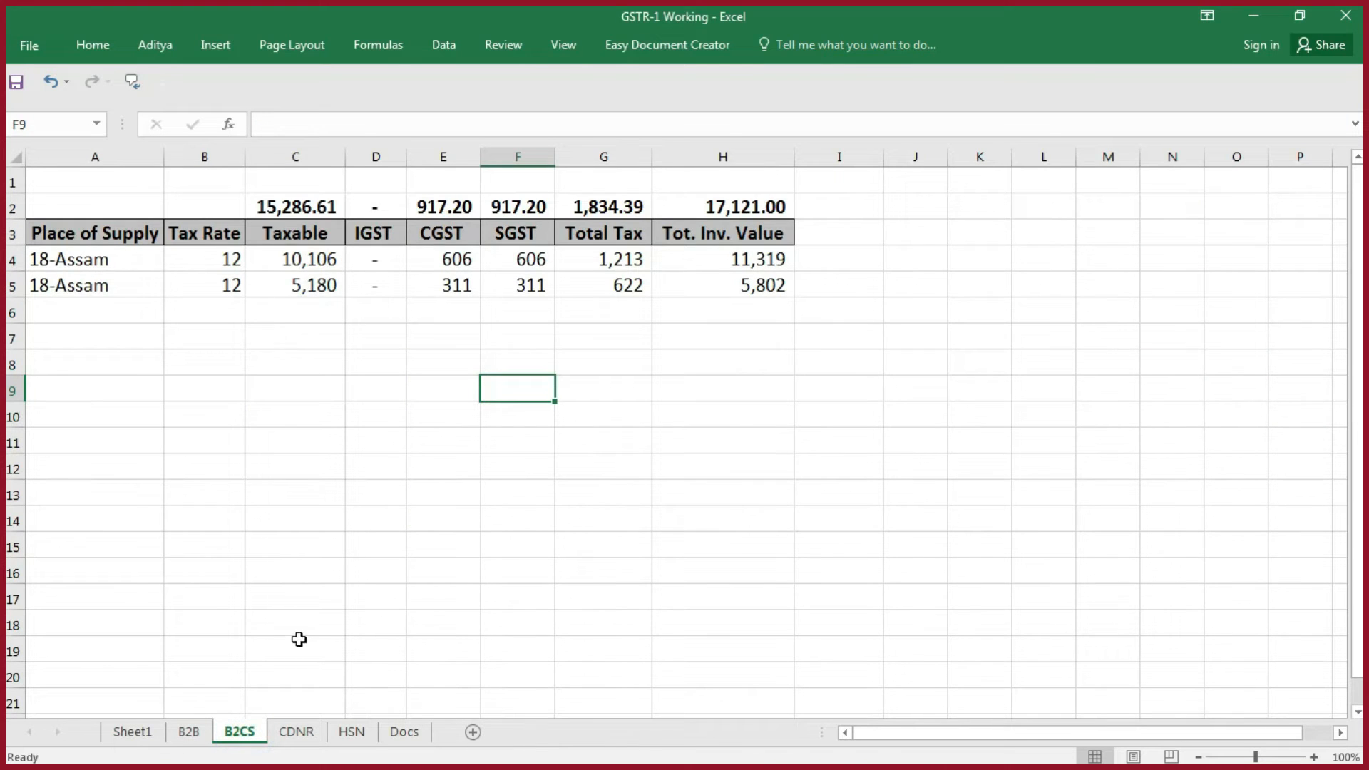
{"action": "key", "text": "alt+Tab"}
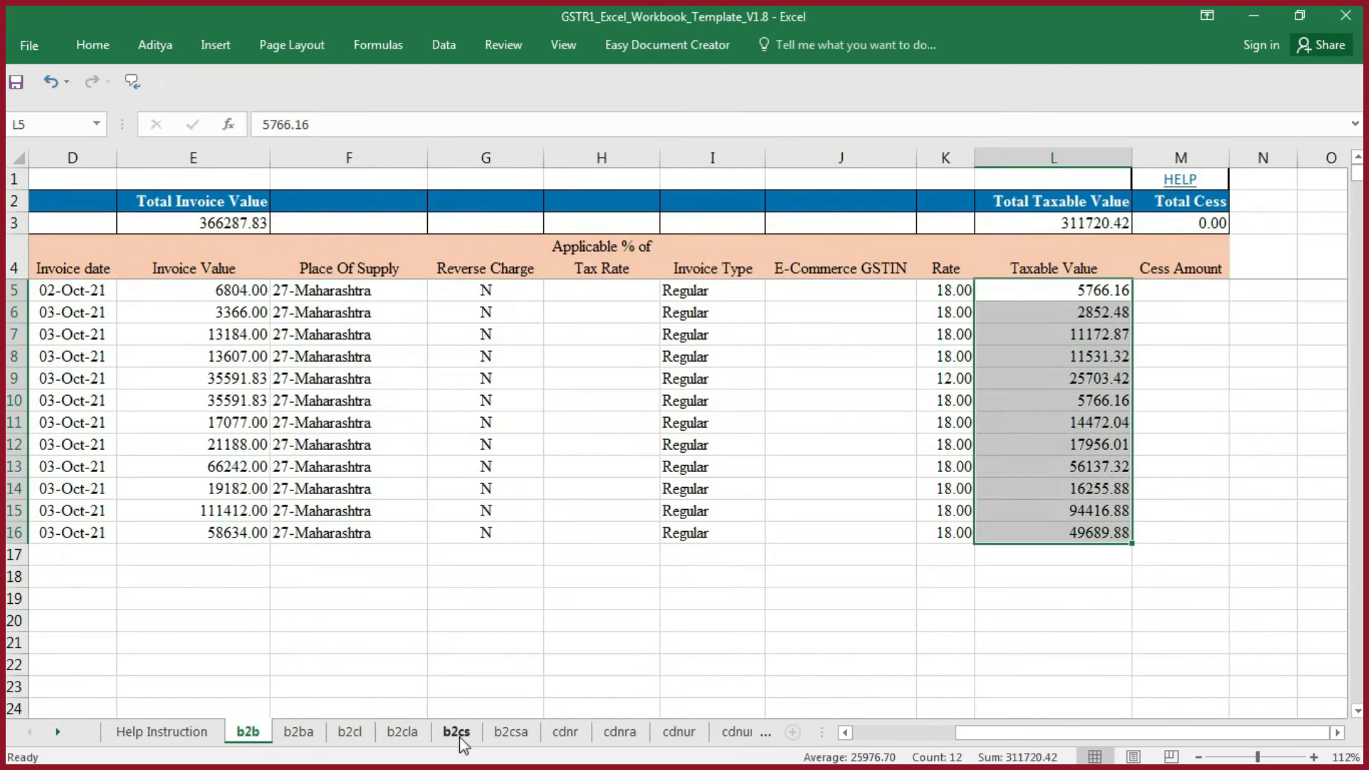
{"action": "left_click", "coordinate": [456, 732]}
{"action": "left_click", "coordinate": [229, 398]}
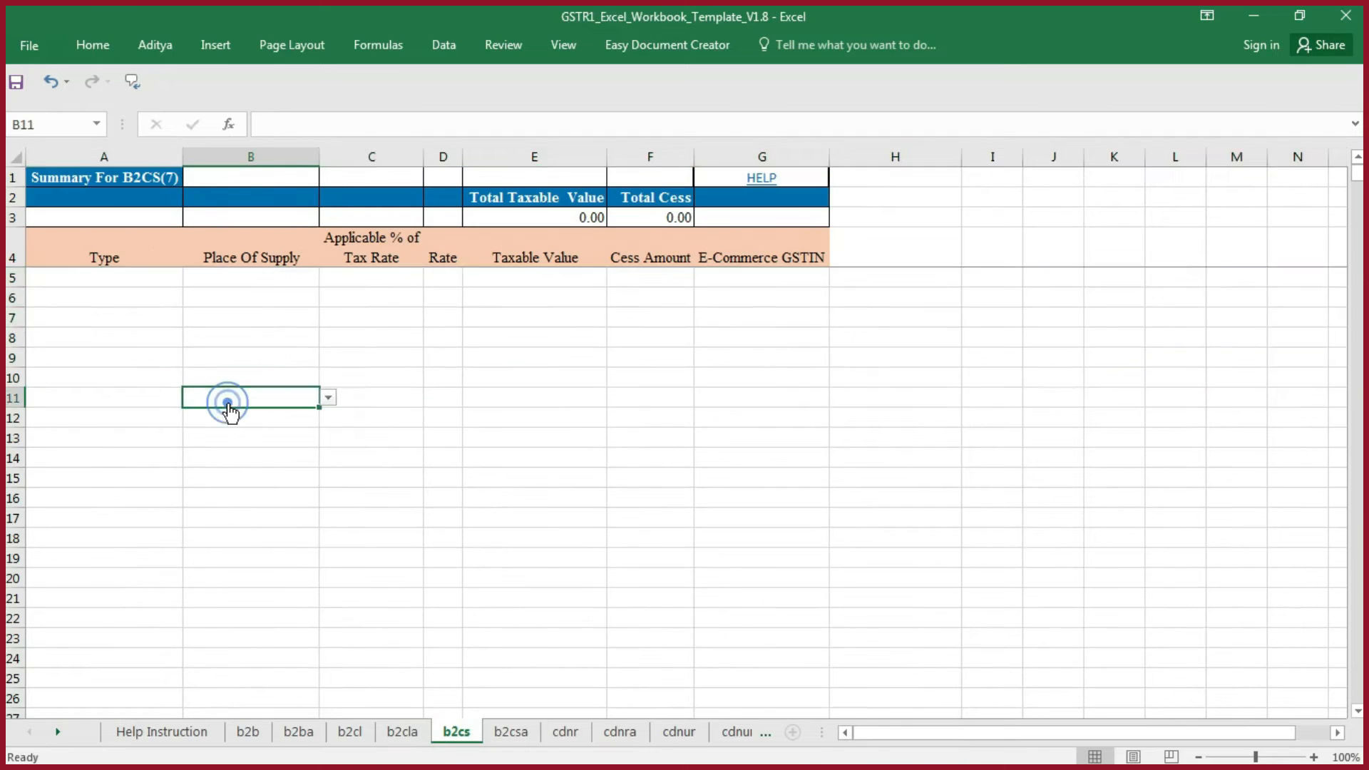
- Set the Type in A5 of the b2cs sheet to OE from the predefined choices
{"action": "left_click", "coordinate": [163, 278]}
{"action": "left_click", "coordinate": [311, 349]}
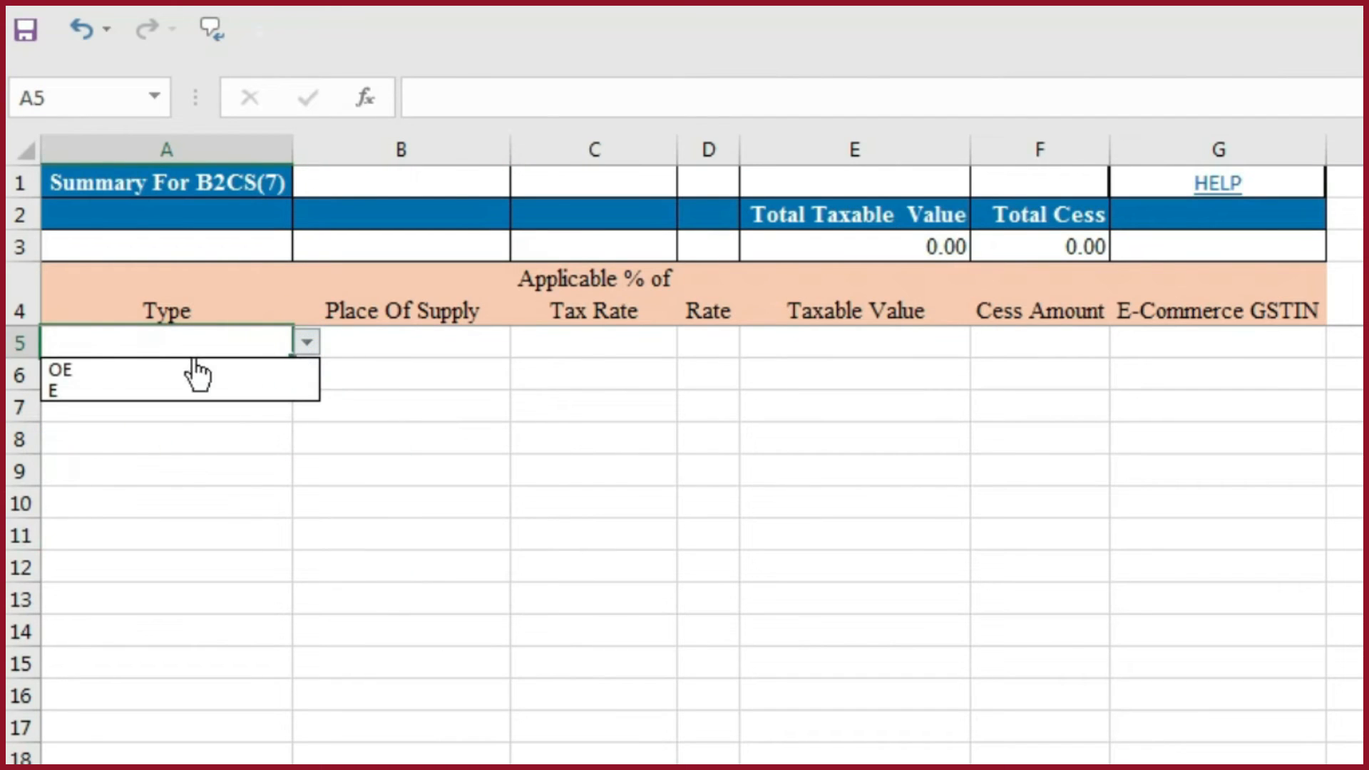
{"action": "left_click", "coordinate": [68, 369]}
{"action": "left_click", "coordinate": [306, 342]}
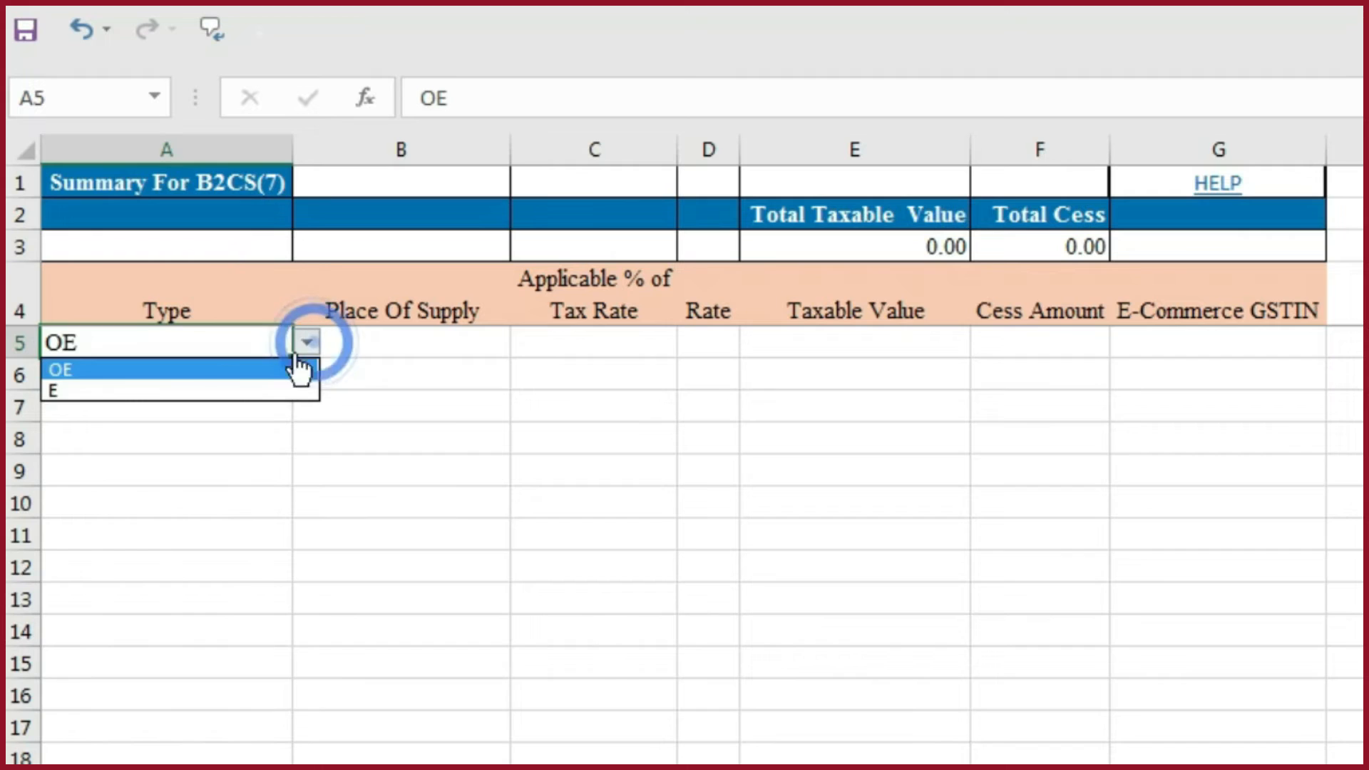
{"action": "left_click", "coordinate": [60, 370]}
{"action": "left_click", "coordinate": [542, 376]}
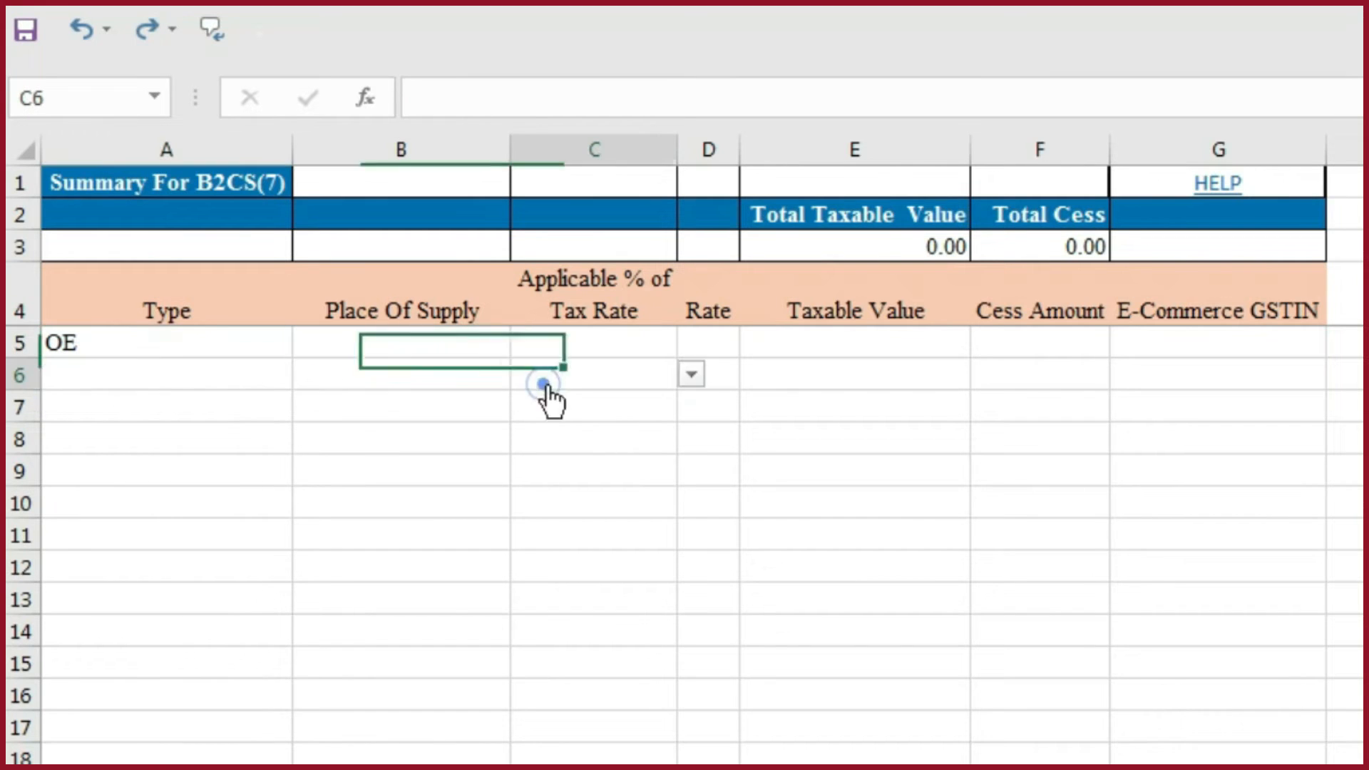
- Copy the Place of Supply 18-Assam from A5 of the working B2CS sheet and paste it as a value into the template's B5
{"action": "key", "text": "alt+Tab"}
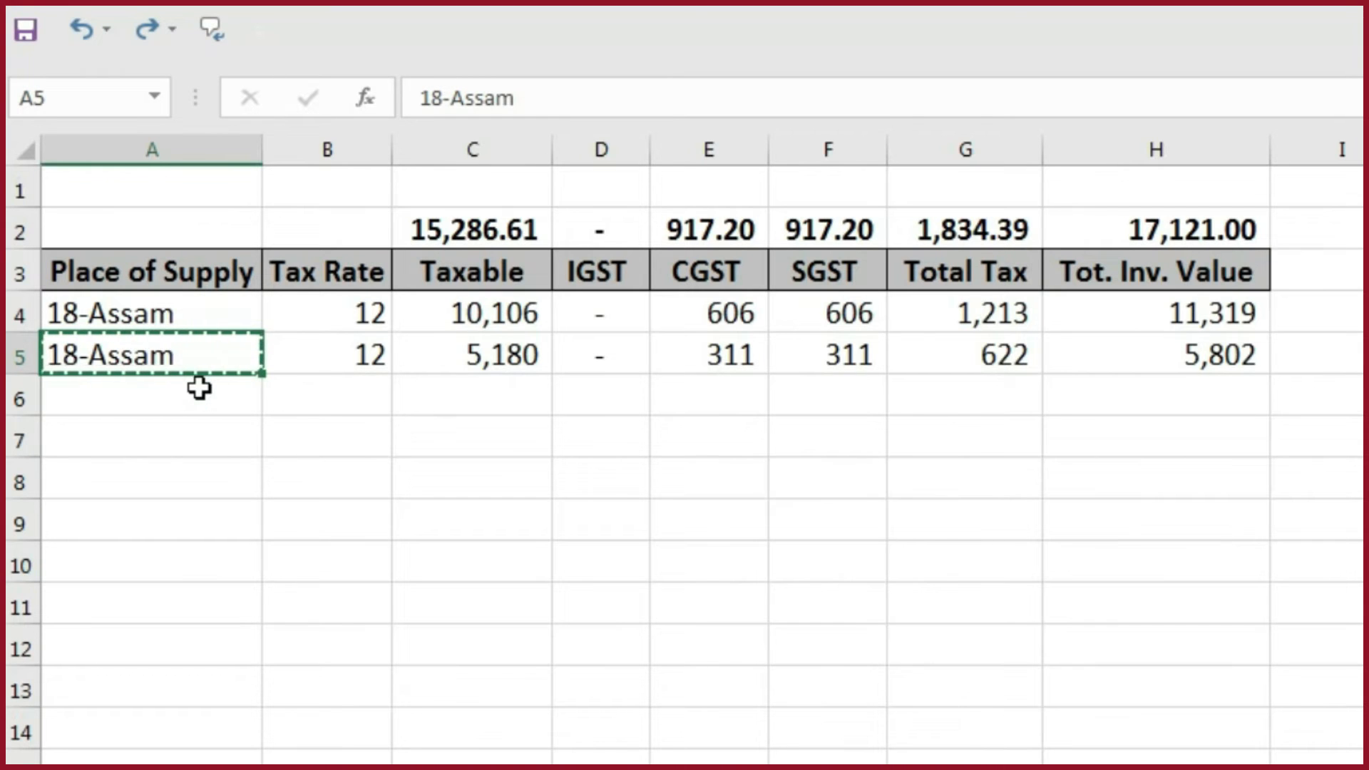
{"action": "key", "text": "alt+Tab"}
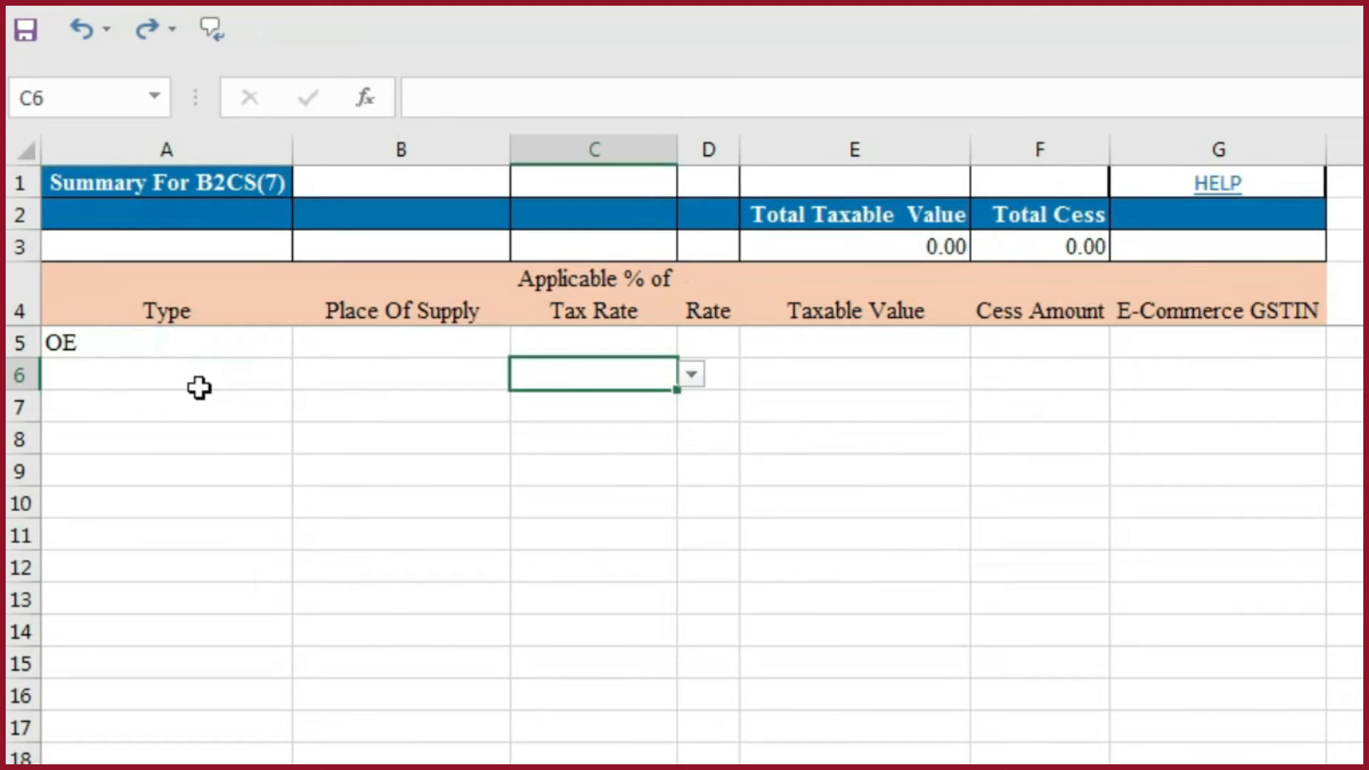
{"action": "key", "text": "Up"}
{"action": "key", "text": "Left"}
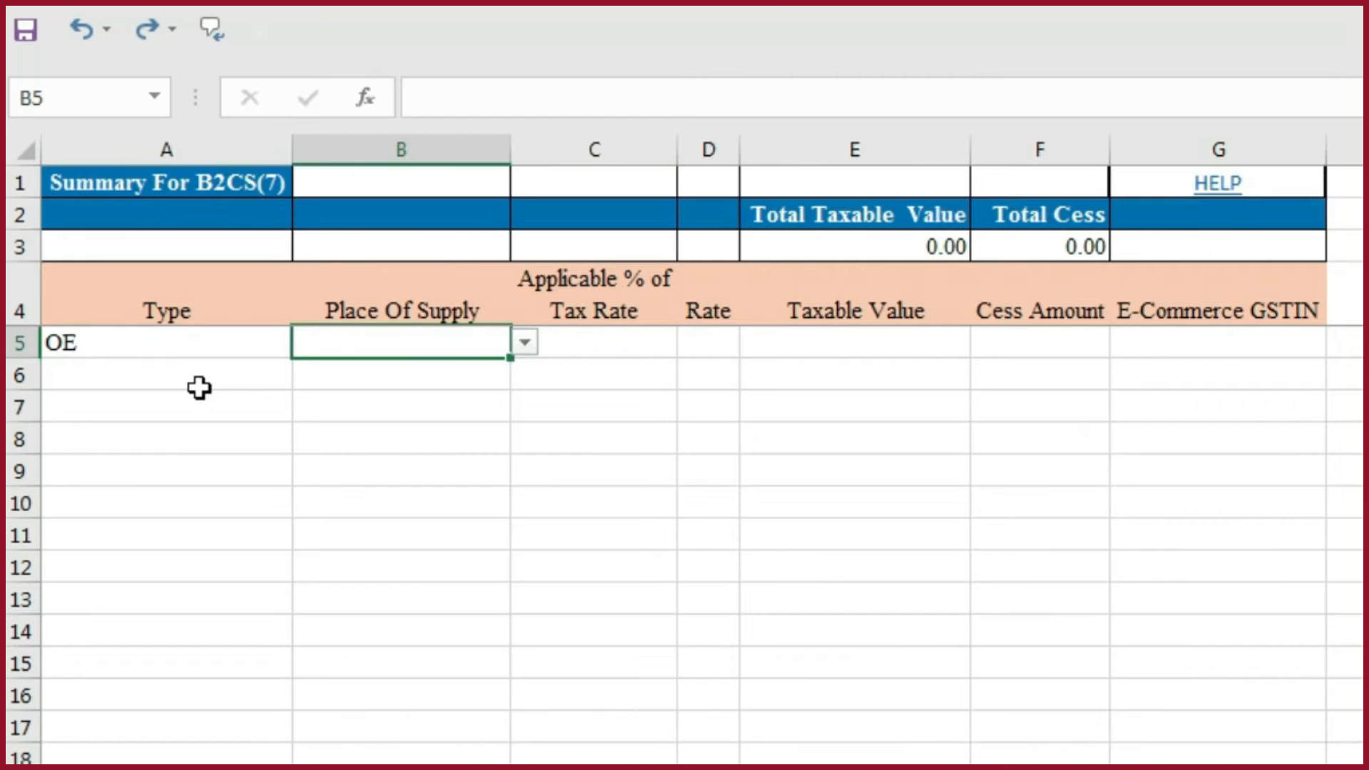
{"action": "key", "text": "ctrl+alt+v"}
{"action": "key", "text": "v"}
{"action": "key", "text": "Return"}
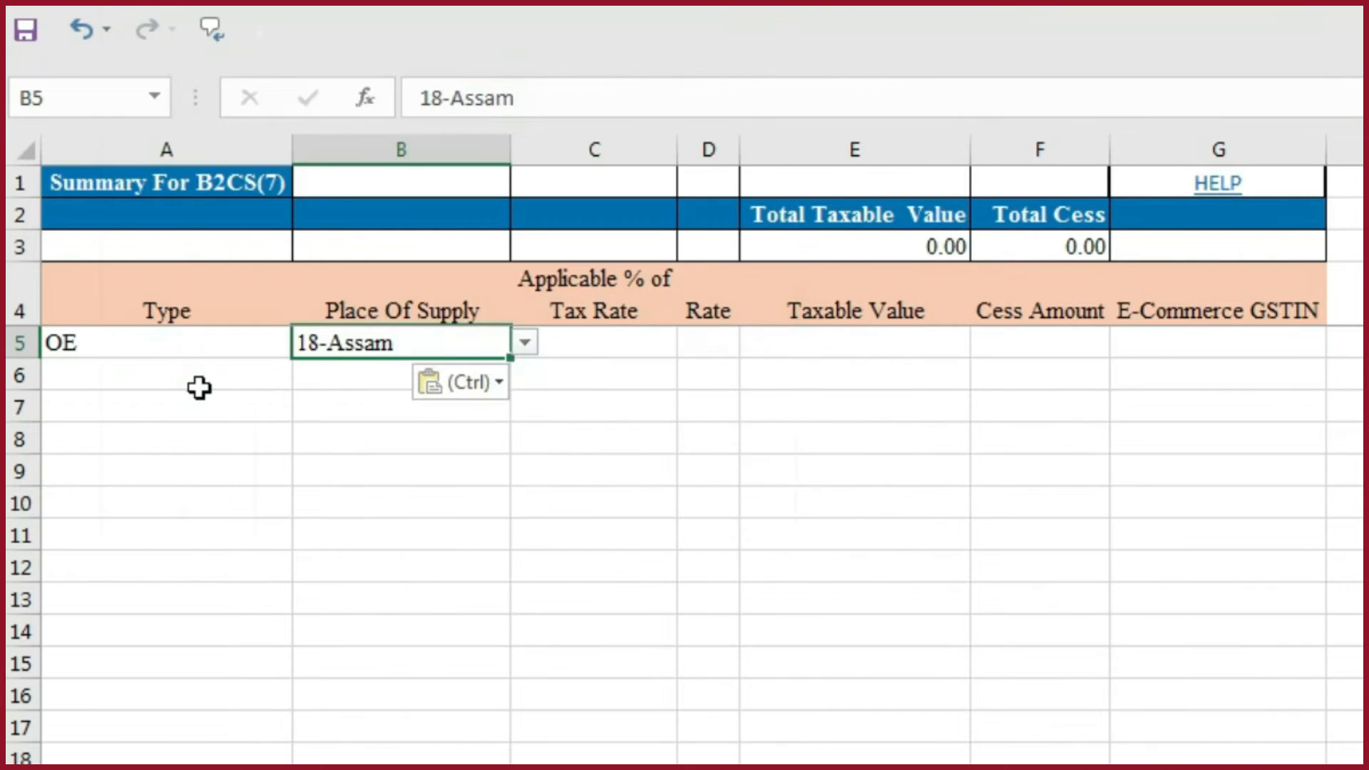
- Copy the Tax Rate 12 from B5 of the working B2CS sheet, paste it as a value into the template's Rate cell D5, and review its choices
{"action": "left_click", "coordinate": [619, 352]}
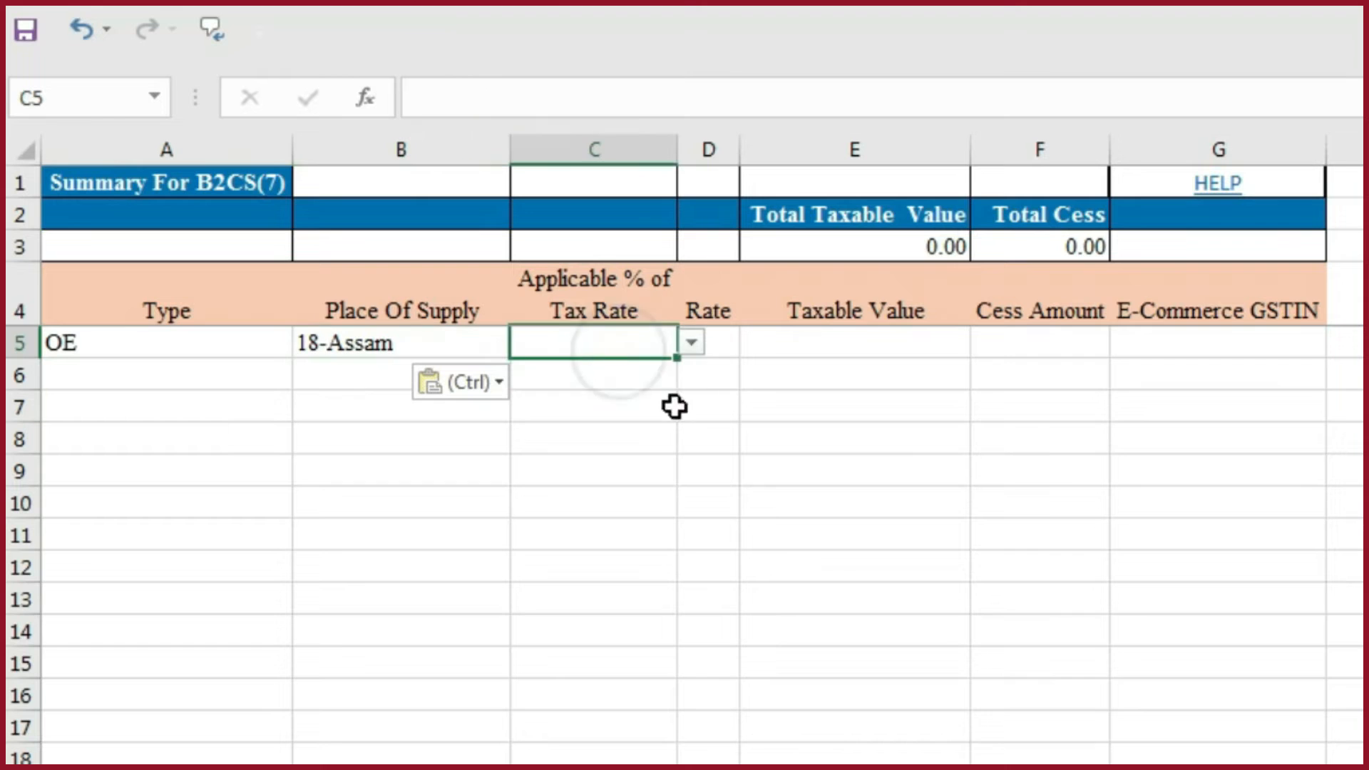
{"action": "left_click", "coordinate": [723, 344]}
{"action": "key", "text": "alt+Tab"}
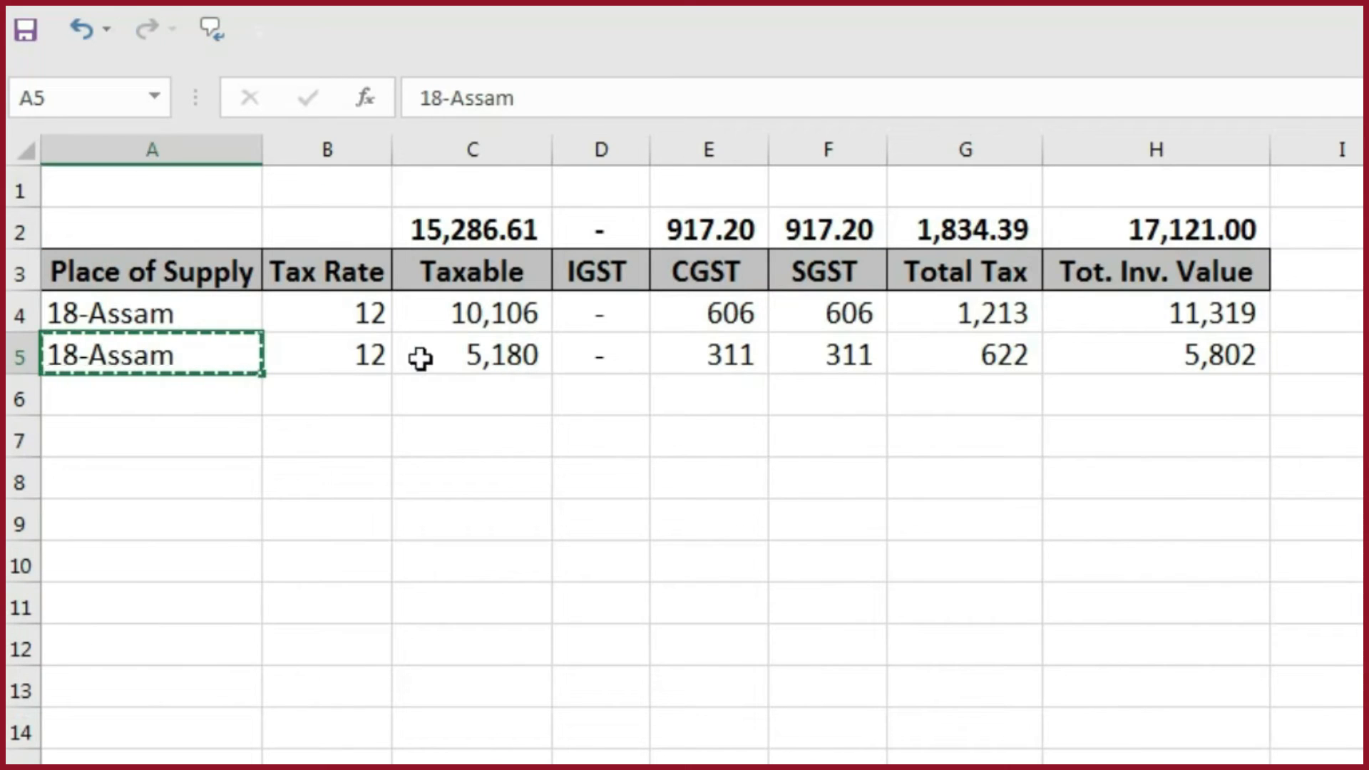
{"action": "left_click", "coordinate": [389, 356]}
{"action": "key", "text": "ctrl+c"}
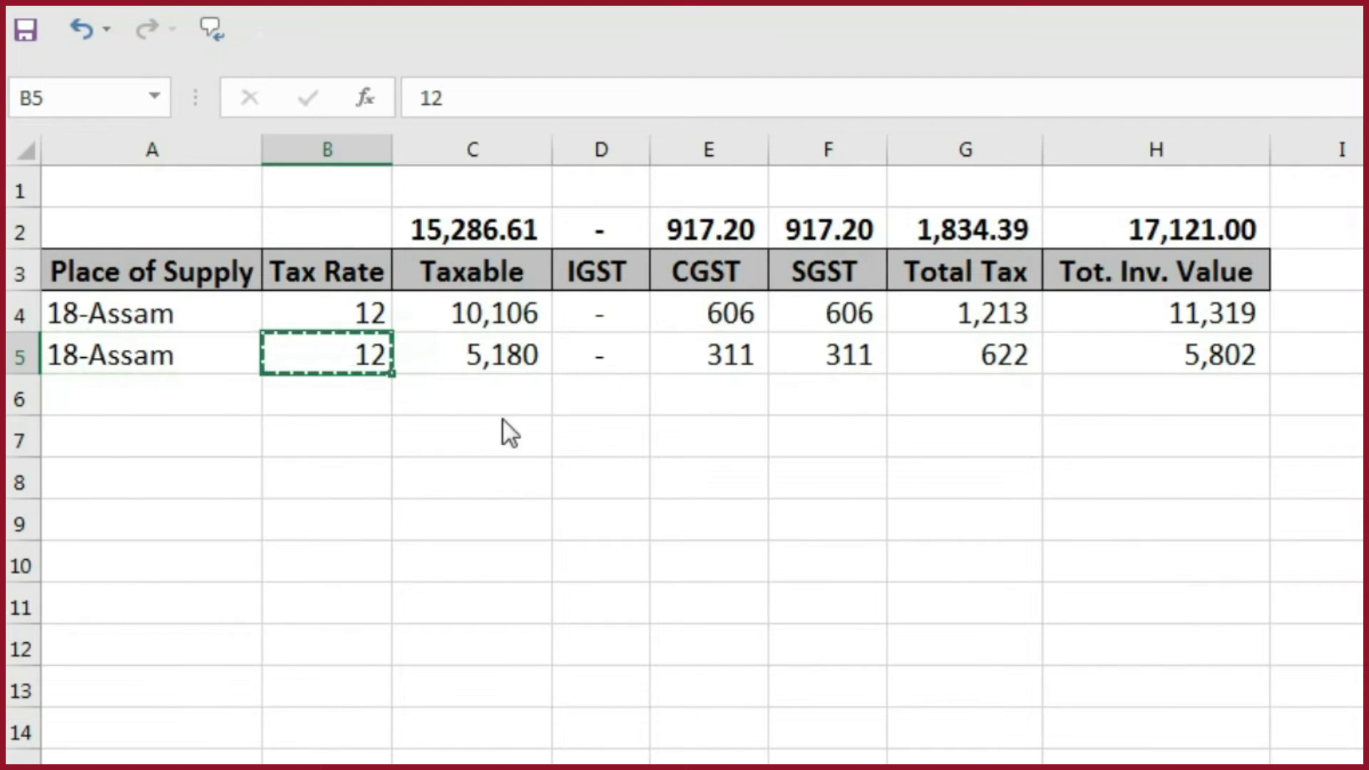
{"action": "key", "text": "alt+Tab"}
{"action": "key", "text": "ctrl+alt+v"}
{"action": "key", "text": "v"}
{"action": "key", "text": "Return"}
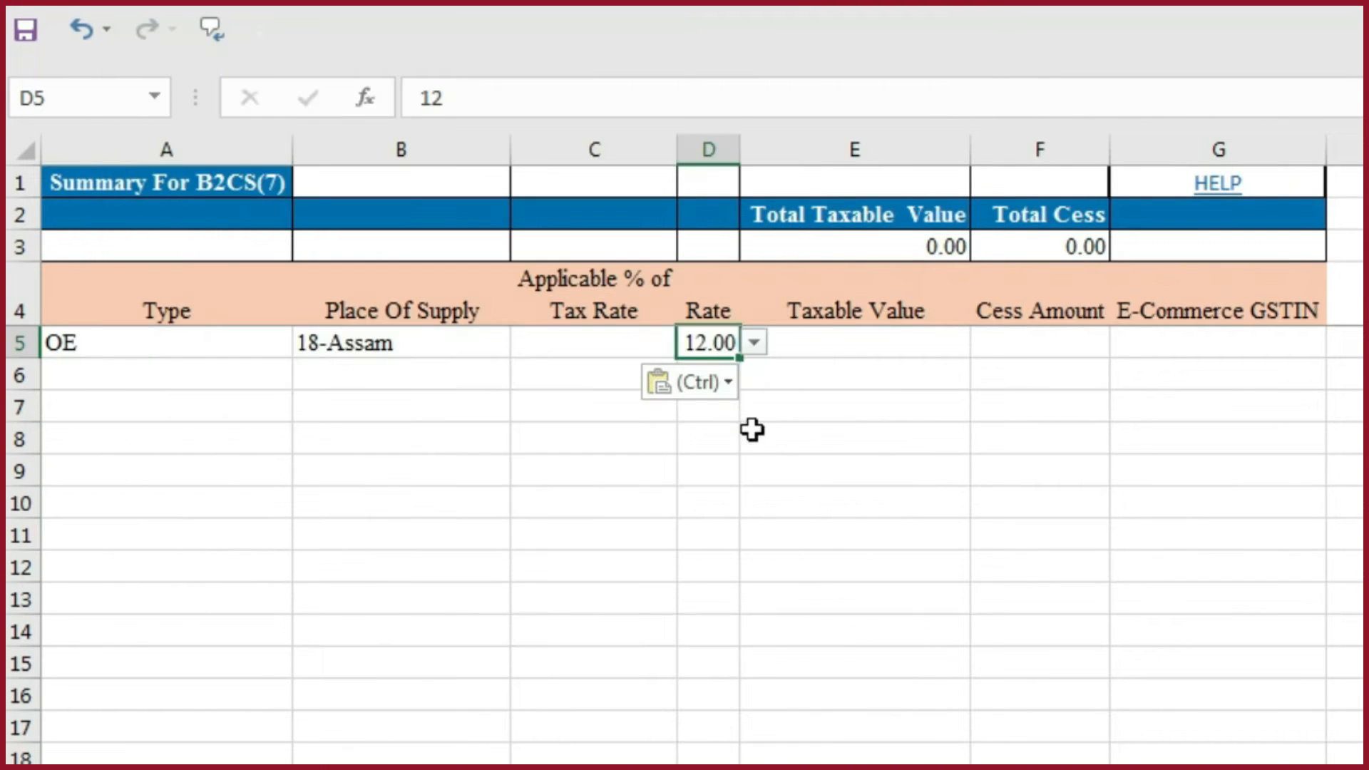
{"action": "left_click", "coordinate": [755, 343]}
- Copy the Taxable total 15,286.61 from C2 of the working B2CS sheet and paste it as a value into the template's Taxable Value cell E5
{"action": "left_click", "coordinate": [830, 348]}
{"action": "left_click", "coordinate": [833, 347]}
{"action": "key", "text": "alt+Tab"}
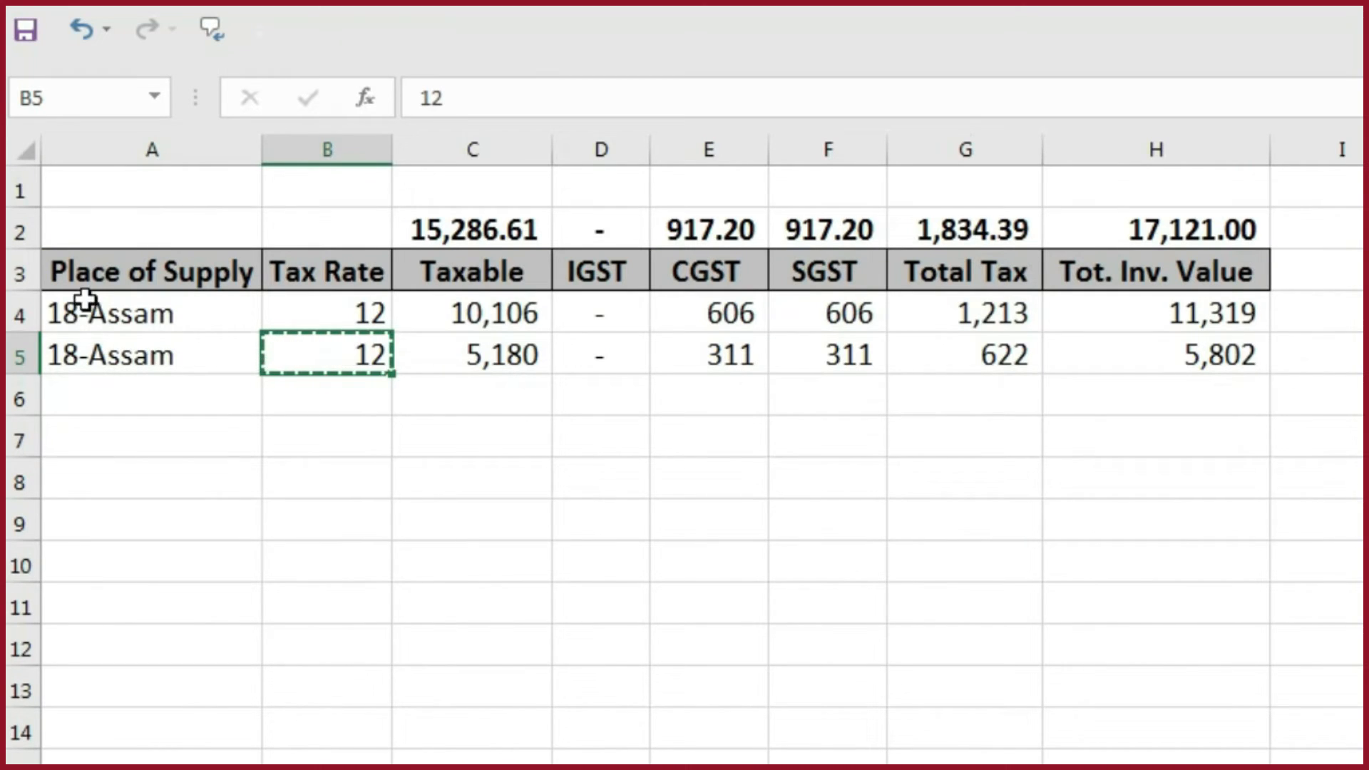
{"action": "left_click_drag", "start_coordinate": [113, 308], "coordinate": [109, 354]}
{"action": "left_click", "coordinate": [328, 307]}
{"action": "left_click_drag", "start_coordinate": [330, 337], "coordinate": [345, 349]}
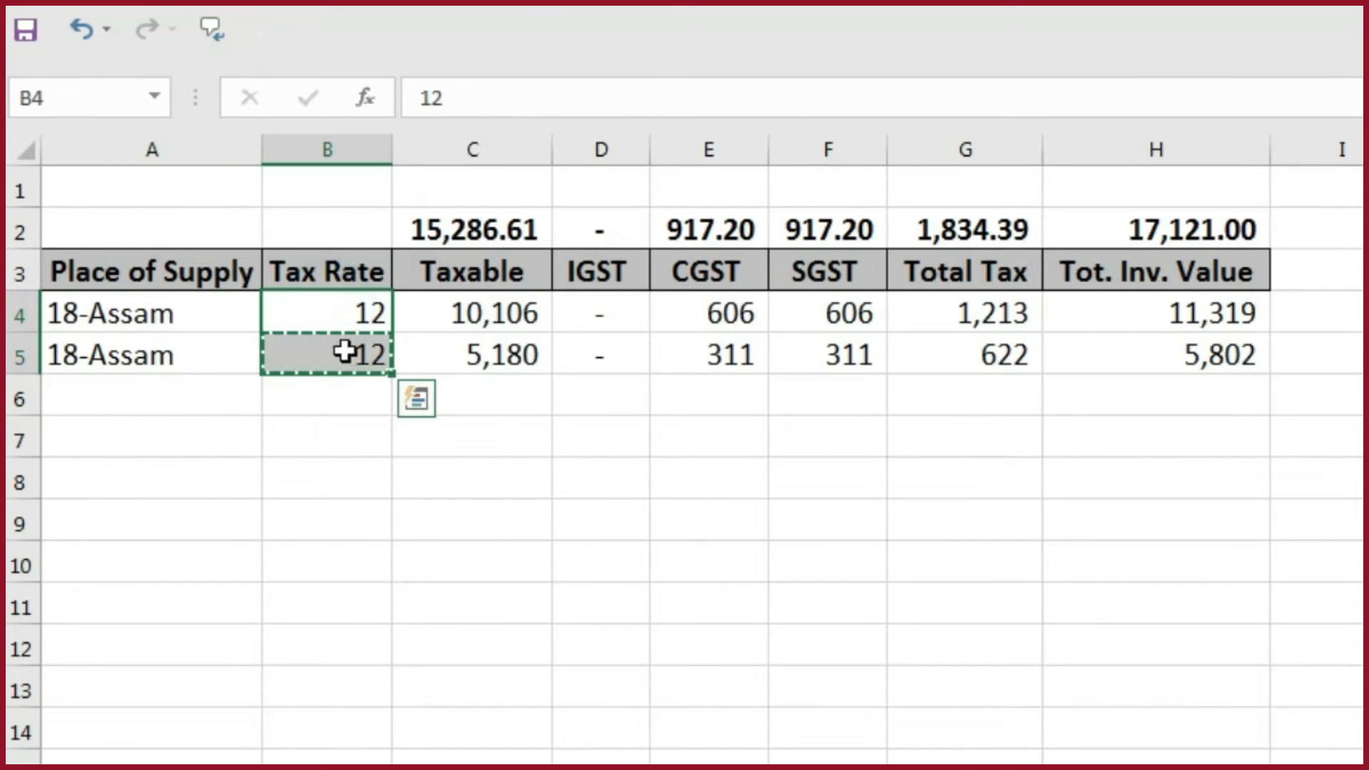
{"action": "left_click", "coordinate": [506, 228]}
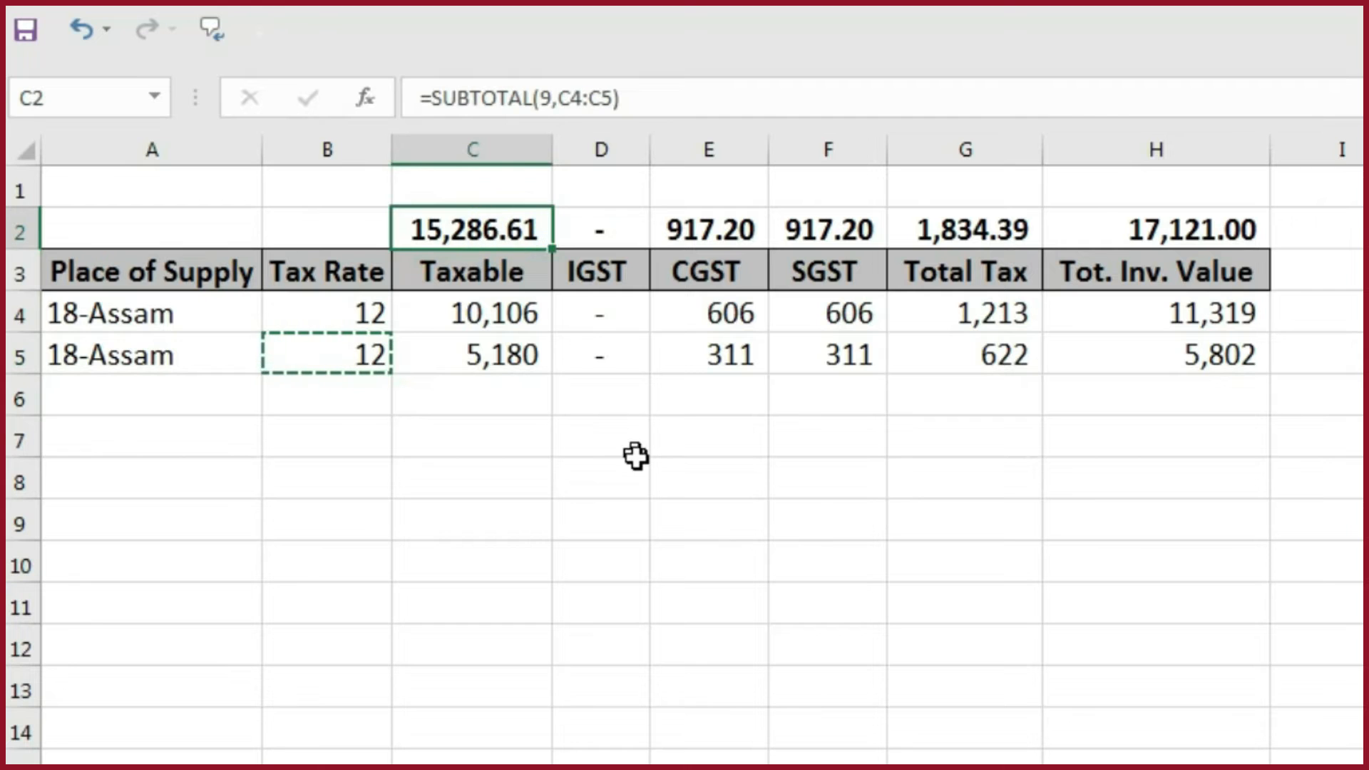
{"action": "key", "text": "ctrl+c"}
{"action": "key", "text": "alt+Tab"}
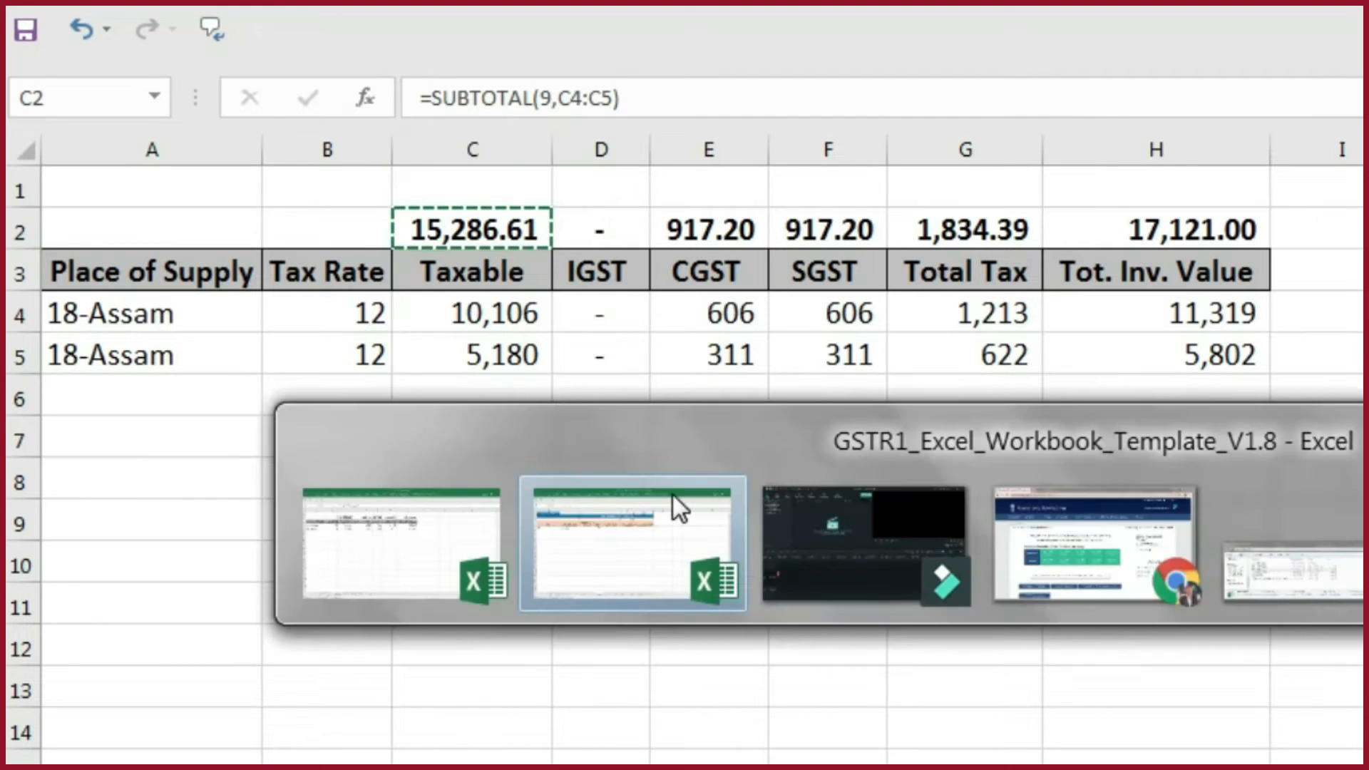
{"action": "key", "text": "ctrl+alt+v"}
{"action": "key", "text": "v"}
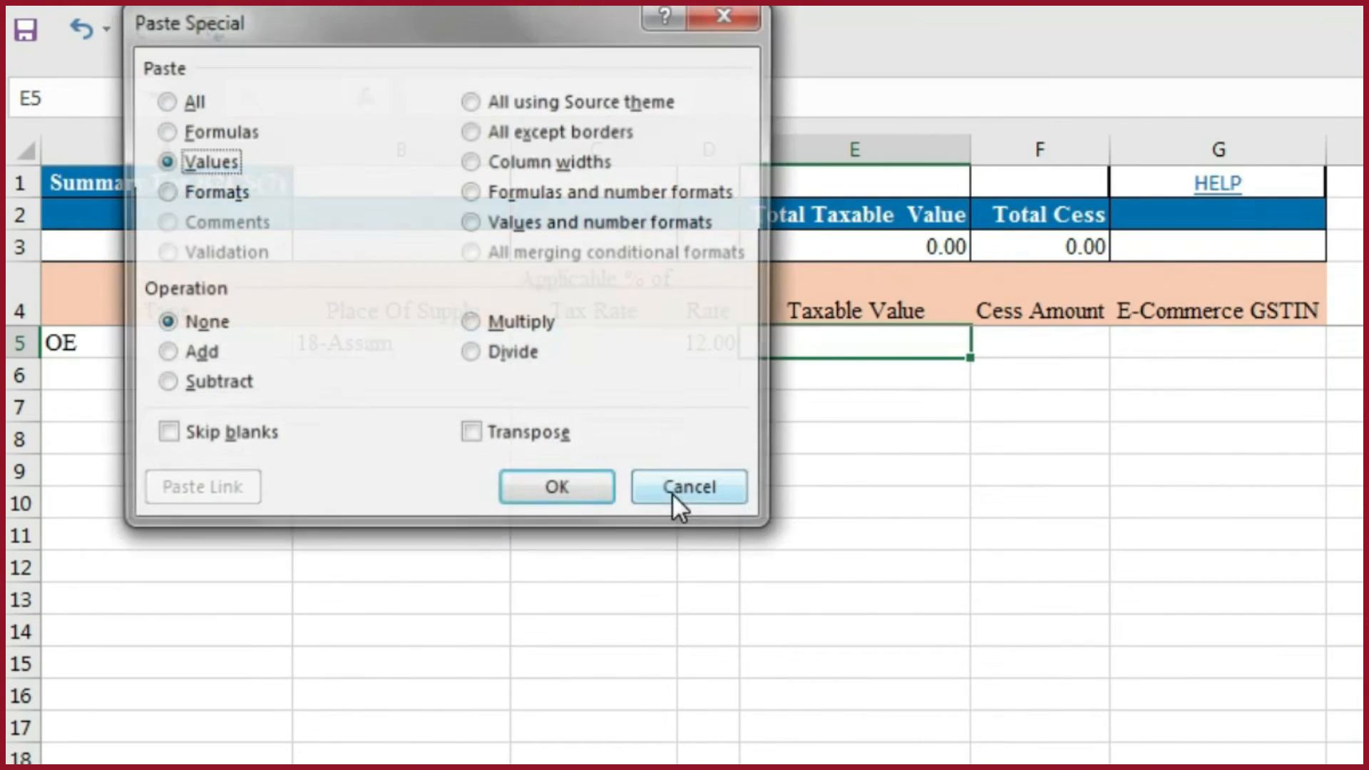
{"action": "key", "text": "Return"}
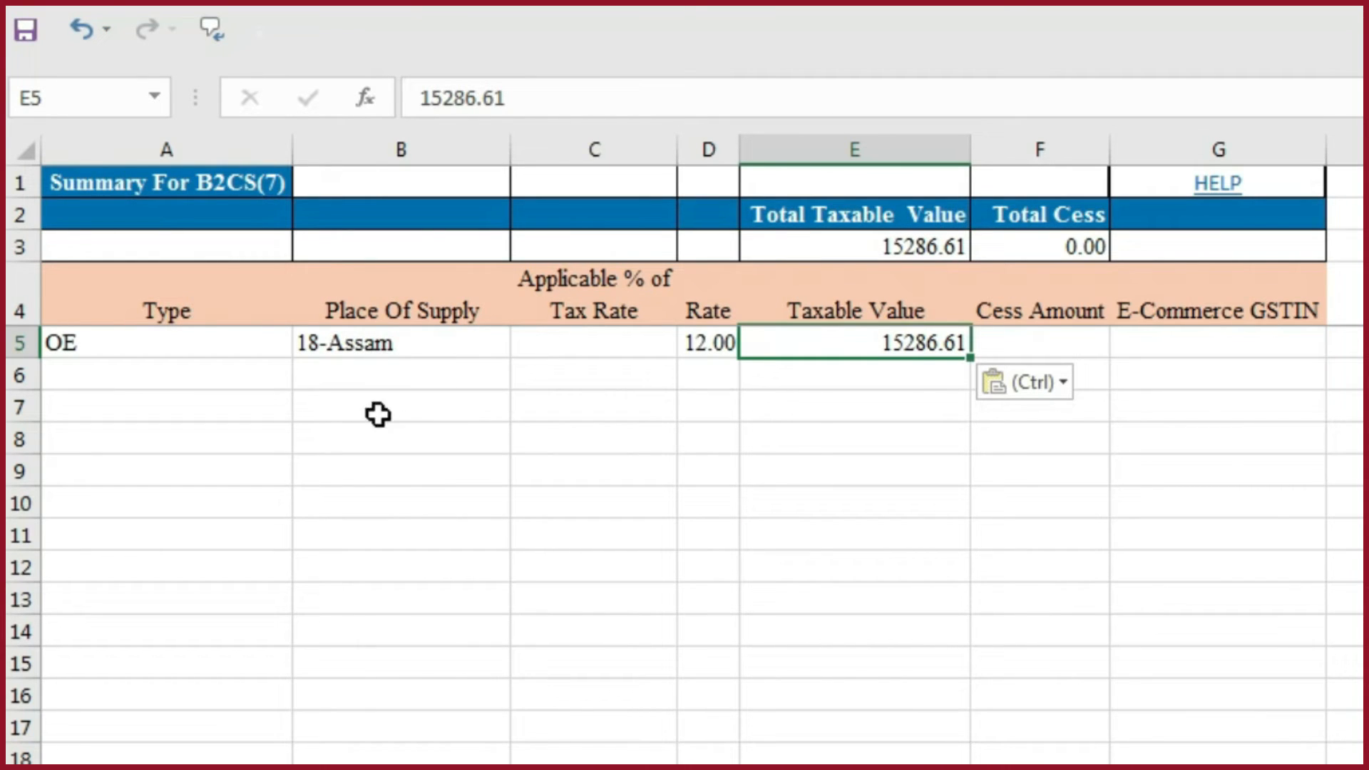
{"action": "left_click", "coordinate": [390, 367]}
{"action": "left_click", "coordinate": [389, 449]}
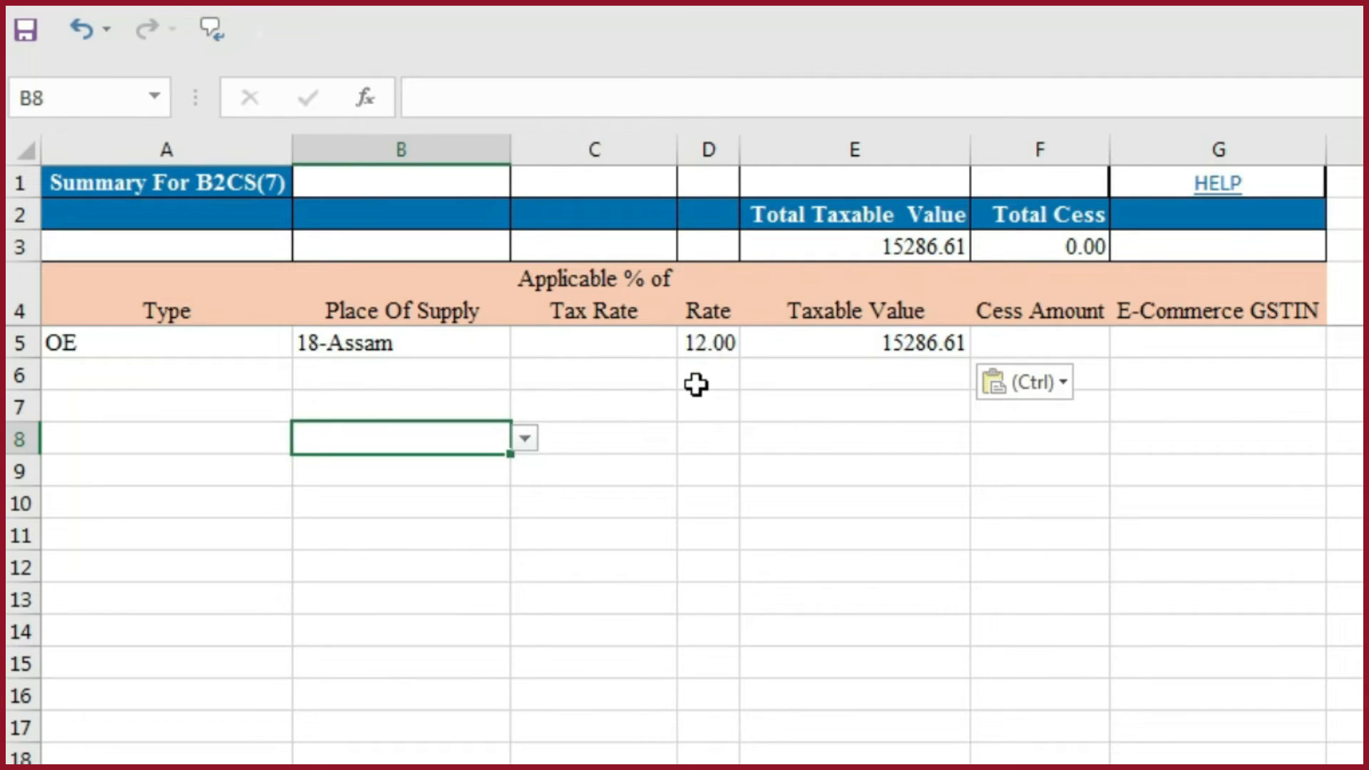
{"action": "left_click", "coordinate": [376, 375]}
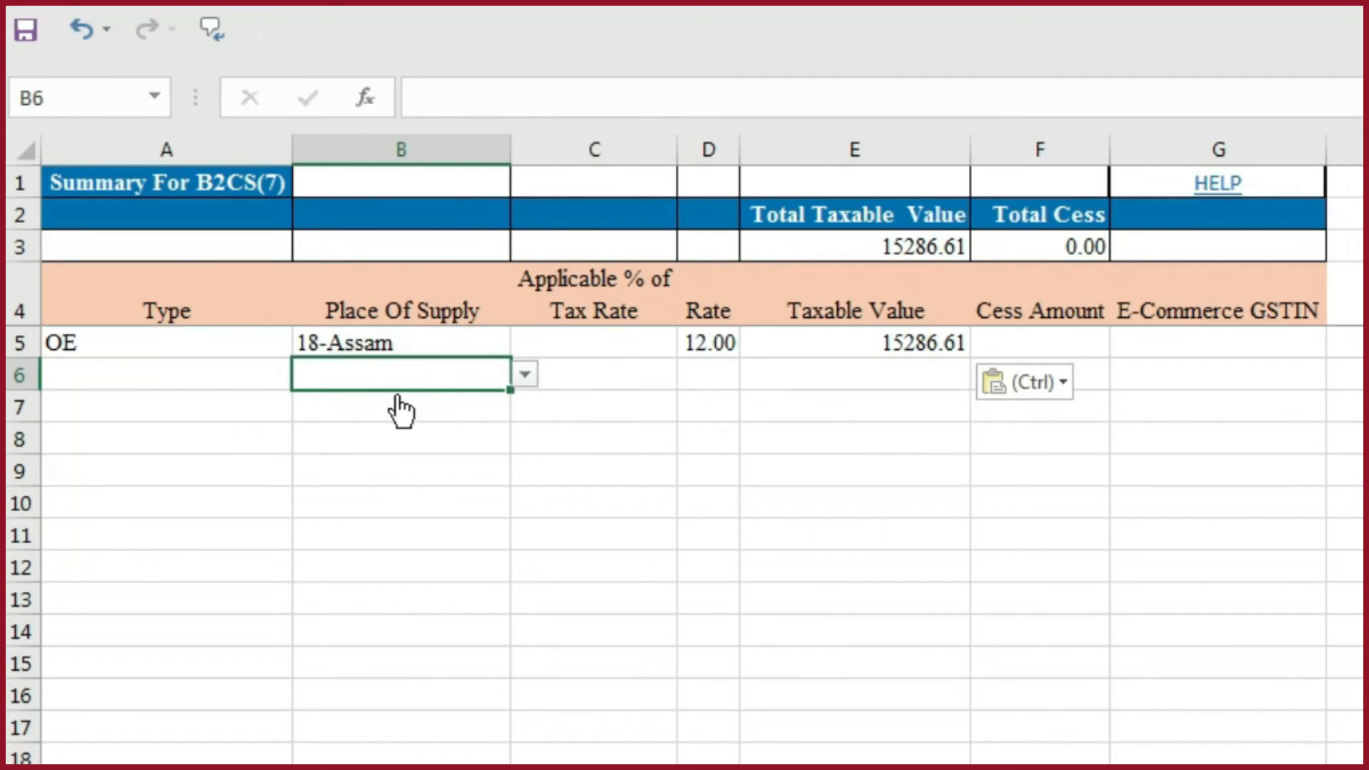
{"action": "left_click", "coordinate": [719, 378]}
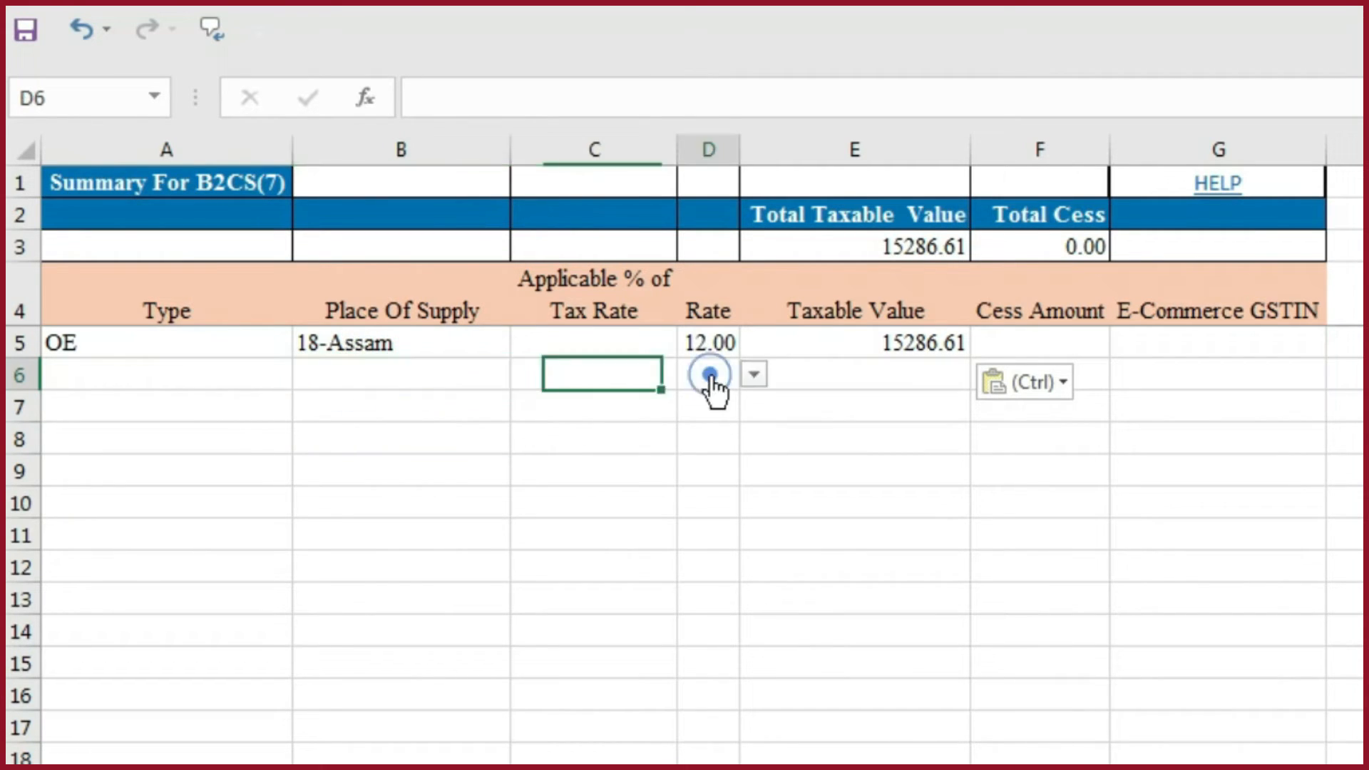
{"action": "left_click", "coordinate": [921, 385]}
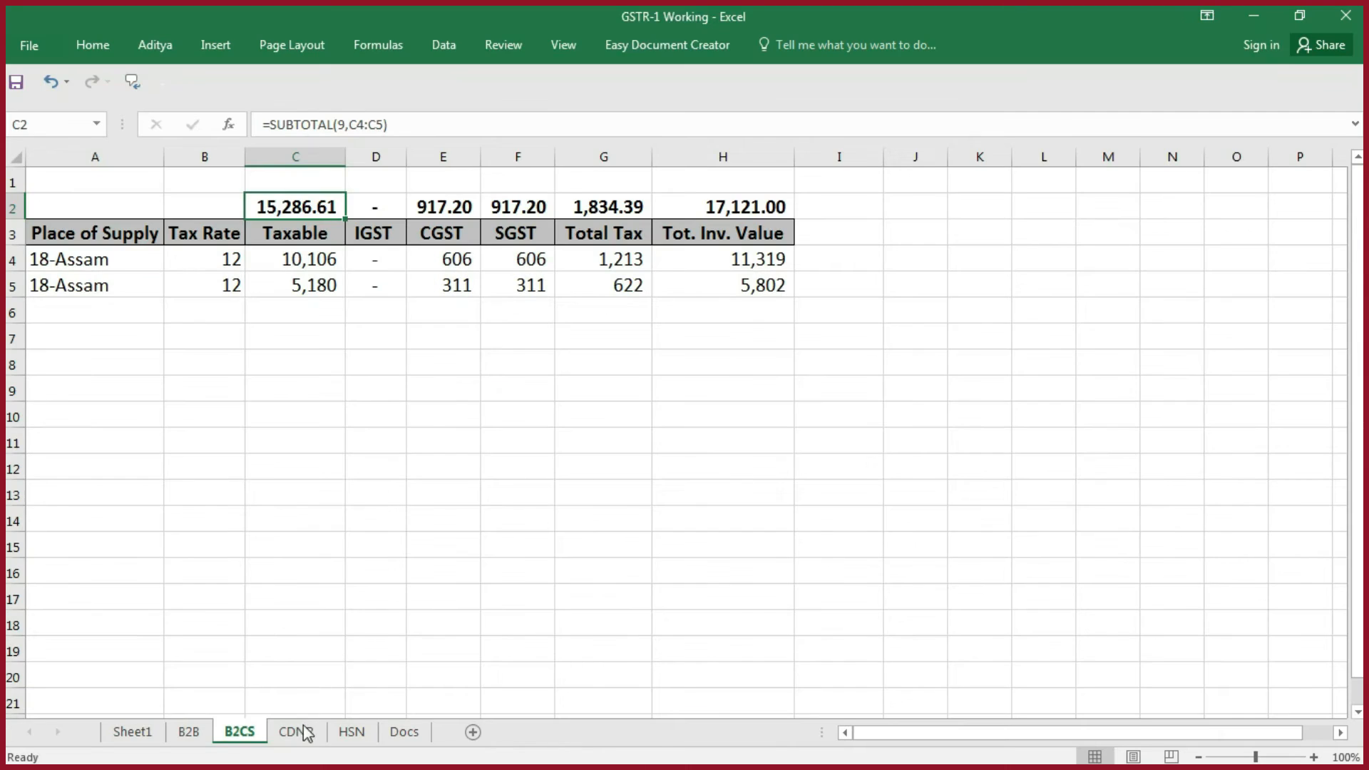
- Bring up the CDNR sheet in the GSTR-1 Working workbook and the CDNR(9B) sheet in the GSTR1 template
{"action": "left_click", "coordinate": [296, 733]}
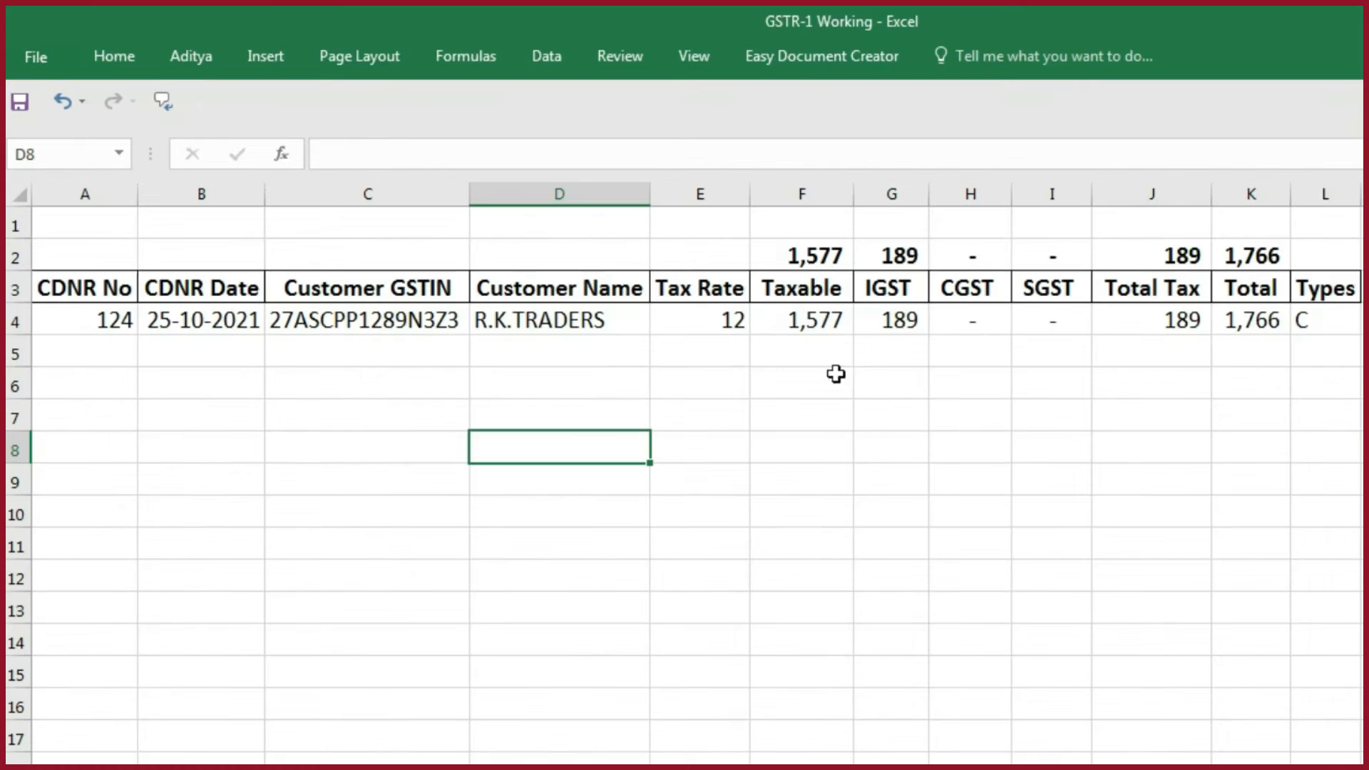
{"action": "left_click", "coordinate": [1316, 325]}
{"action": "key", "text": "alt+Tab"}
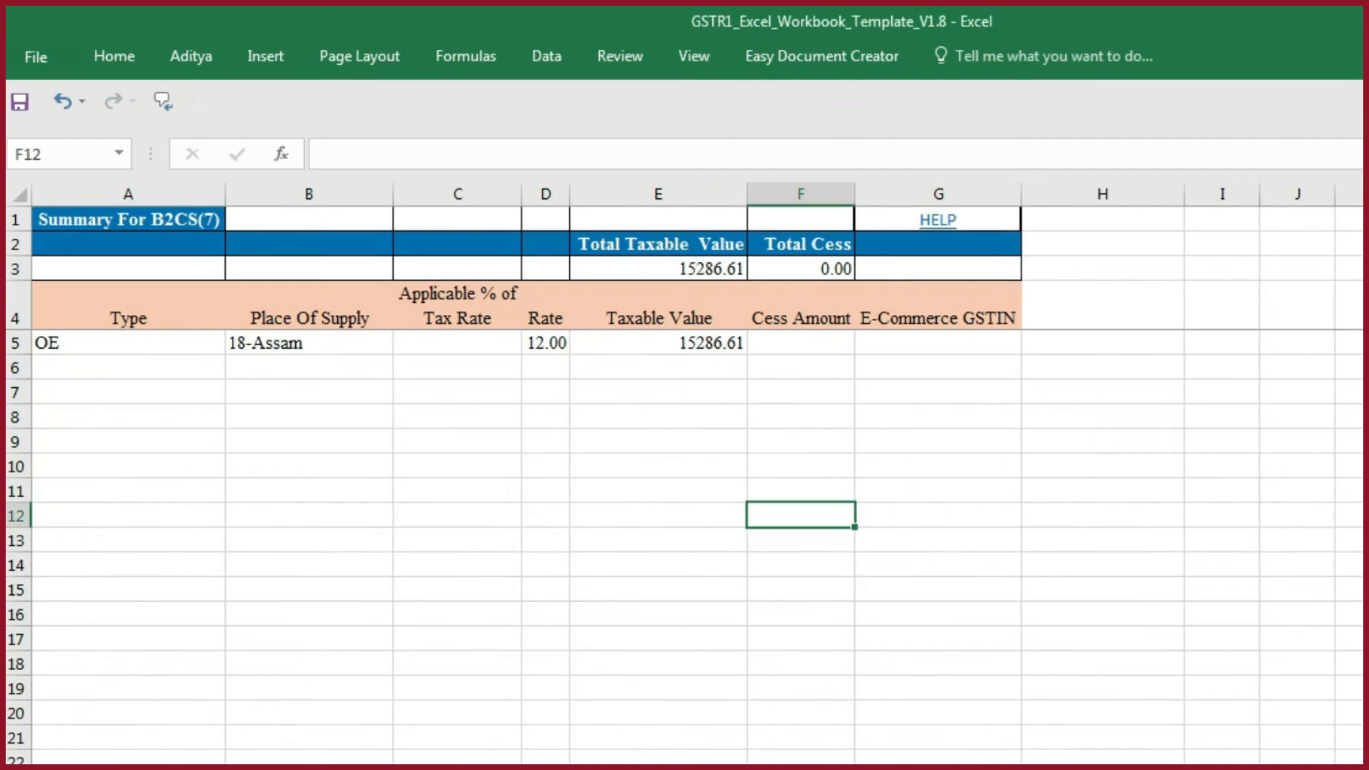
{"action": "key", "text": "ctrl+Page_Down"}
{"action": "left_click", "coordinate": [321, 367]}
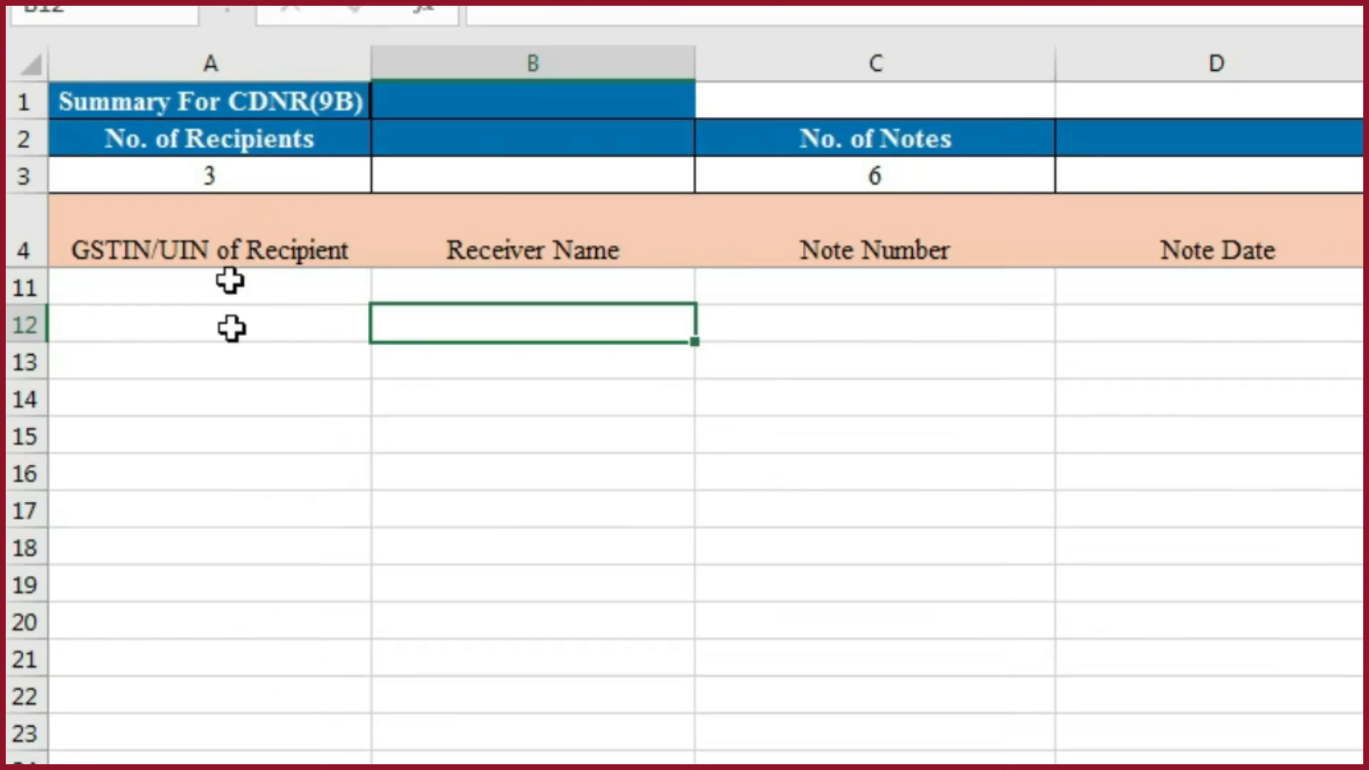
- Copy the Customer GSTIN and Customer Name from C4:D4 of the working CDNR sheet and paste them as values into the template's A11:B11
{"action": "key", "text": "alt+Tab"}
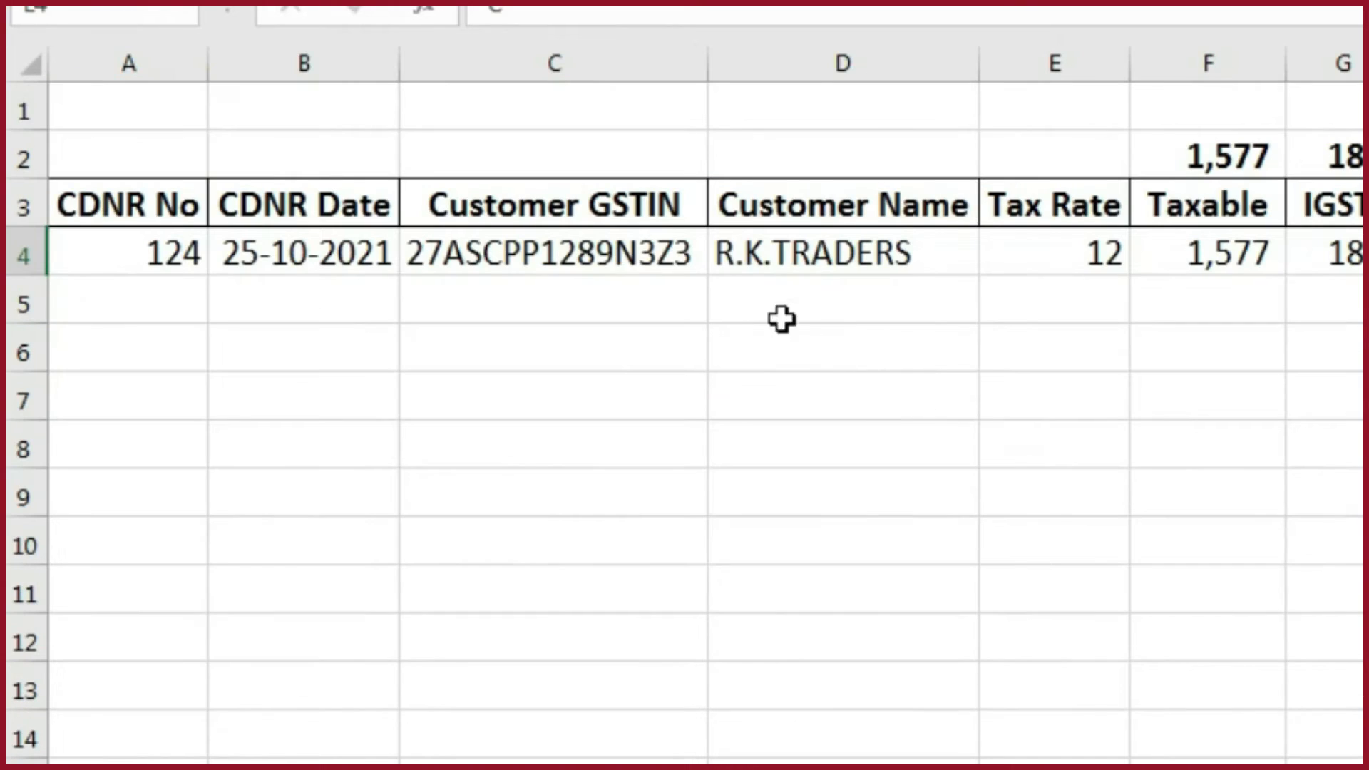
{"action": "left_click_drag", "start_coordinate": [617, 265], "coordinate": [788, 252]}
{"action": "key", "text": "ctrl+c"}
{"action": "key", "text": "alt+Tab"}
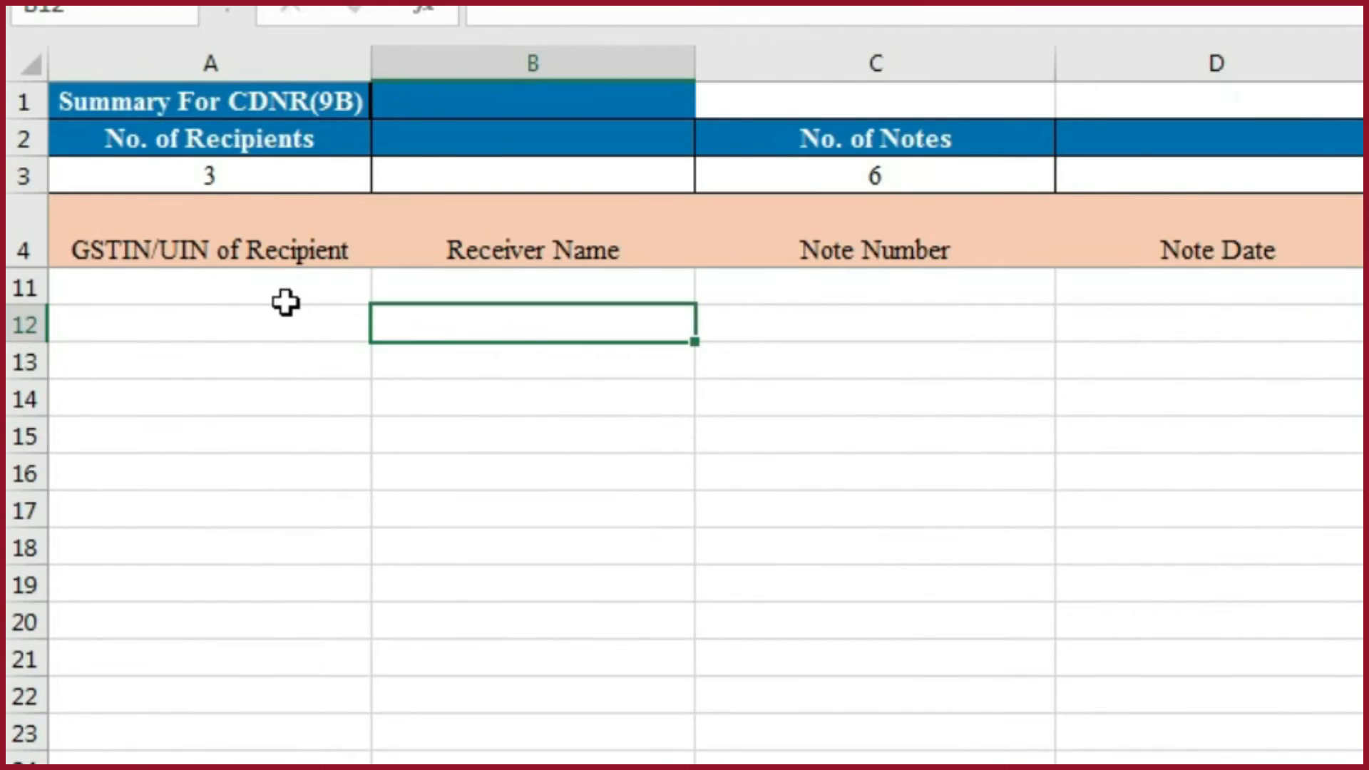
{"action": "left_click", "coordinate": [285, 297]}
{"action": "key", "text": "ctrl+alt+v"}
{"action": "key", "text": "v"}
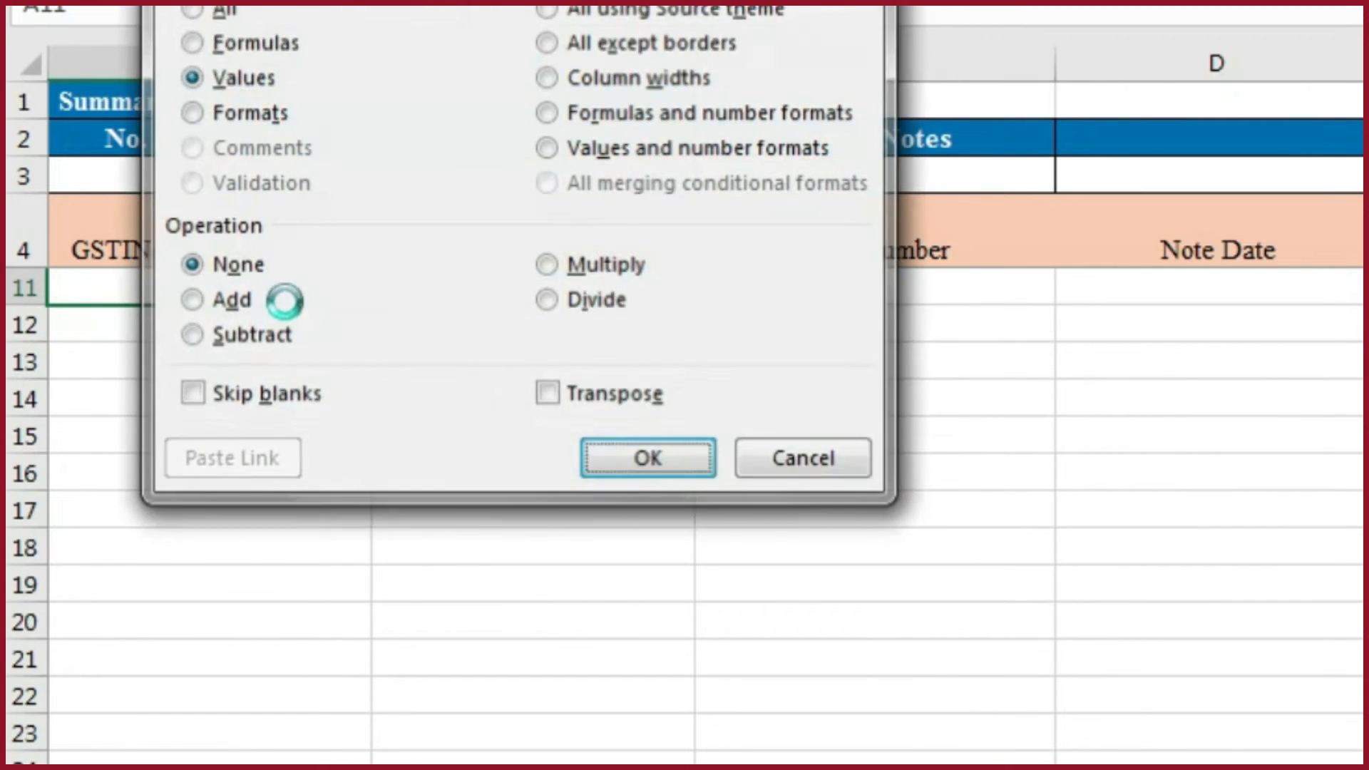
{"action": "key", "text": "Return"}
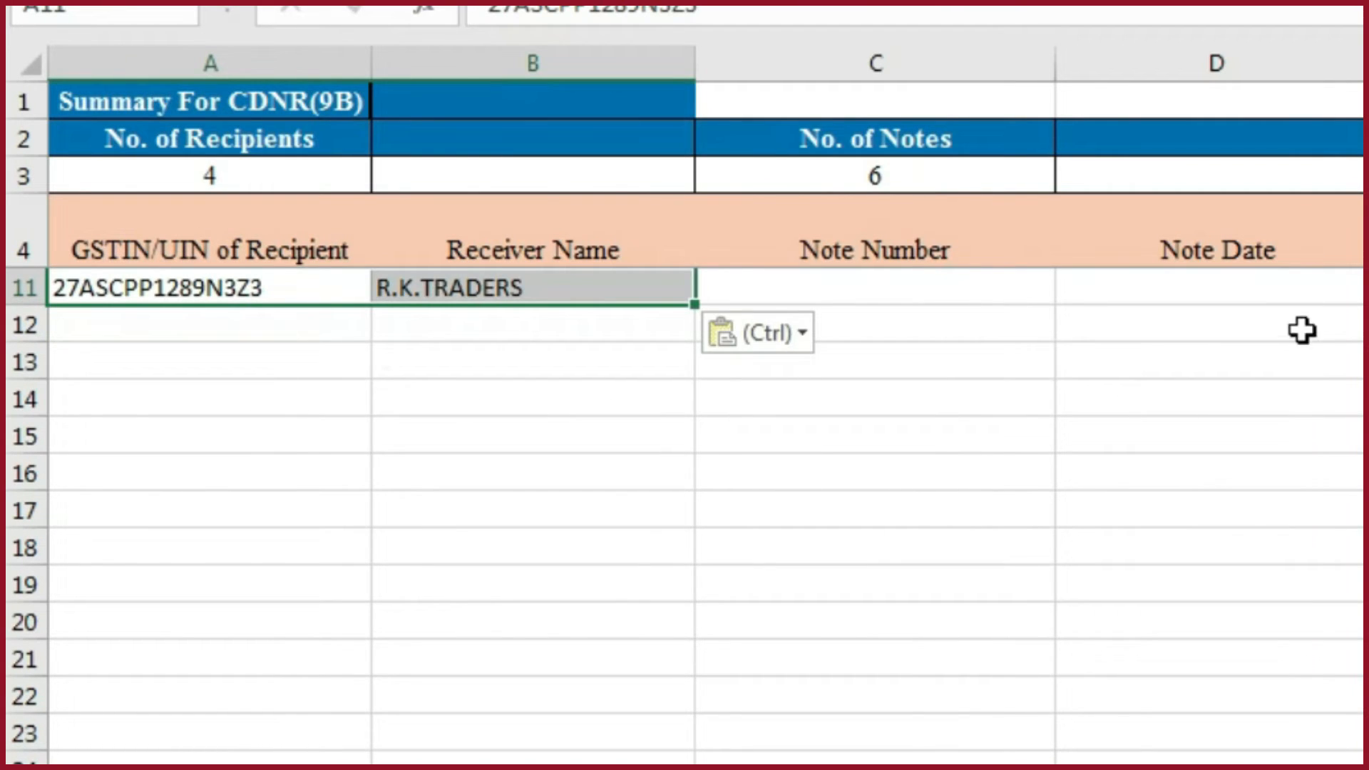
- Copy the CDNR No and the date 25-10-2021 from A4:B4 of the working sheet and paste them as values into the template's C11:D11
{"action": "key", "text": "alt+Tab"}
{"action": "left_click", "coordinate": [892, 404]}
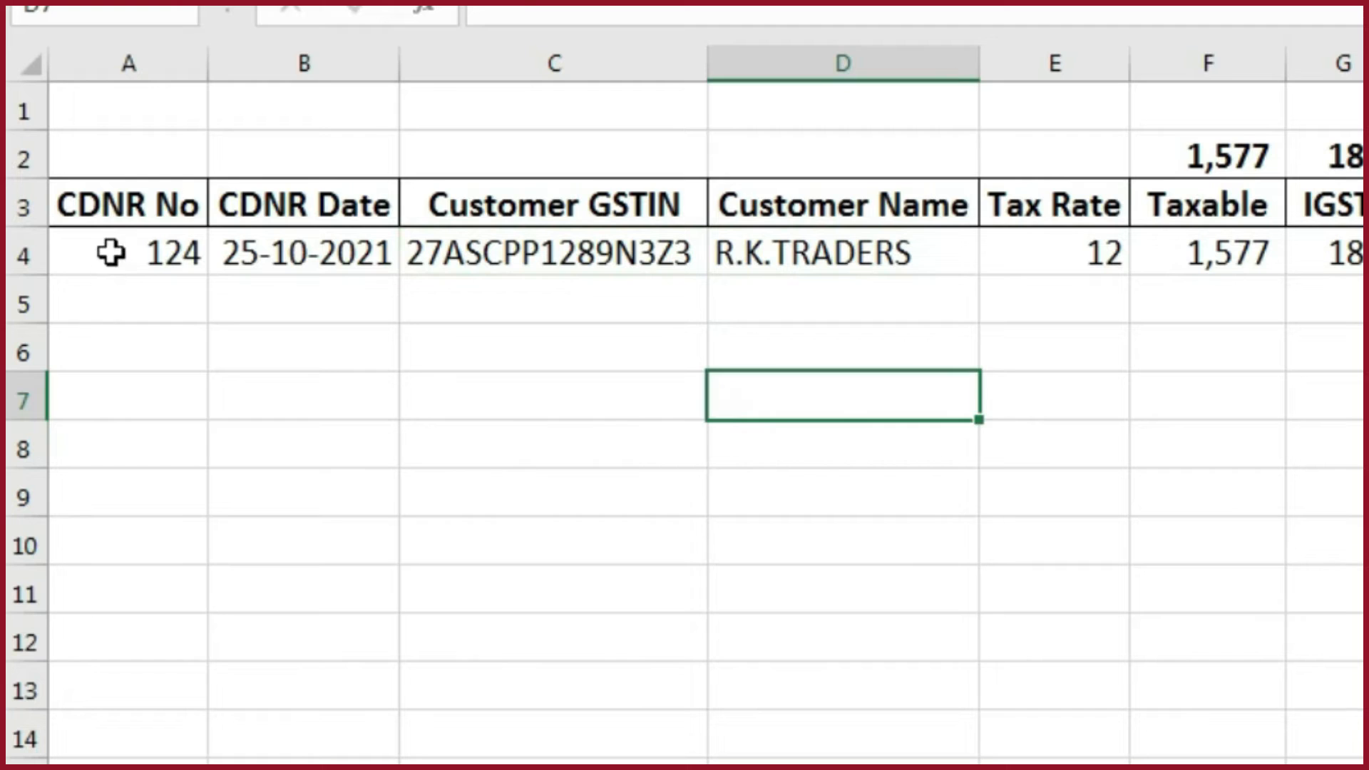
{"action": "left_click_drag", "start_coordinate": [110, 252], "coordinate": [358, 251]}
{"action": "key", "text": "ctrl+c"}
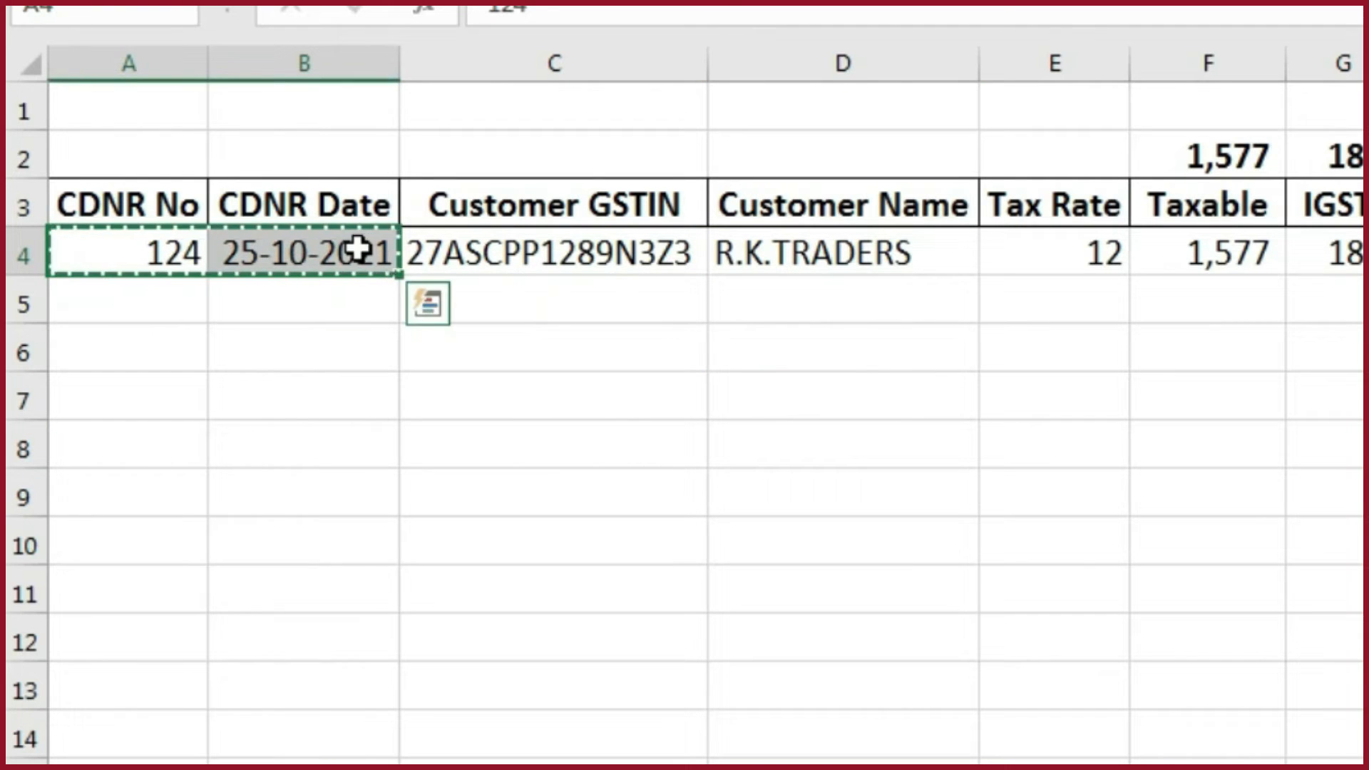
{"action": "key", "text": "alt+Tab"}
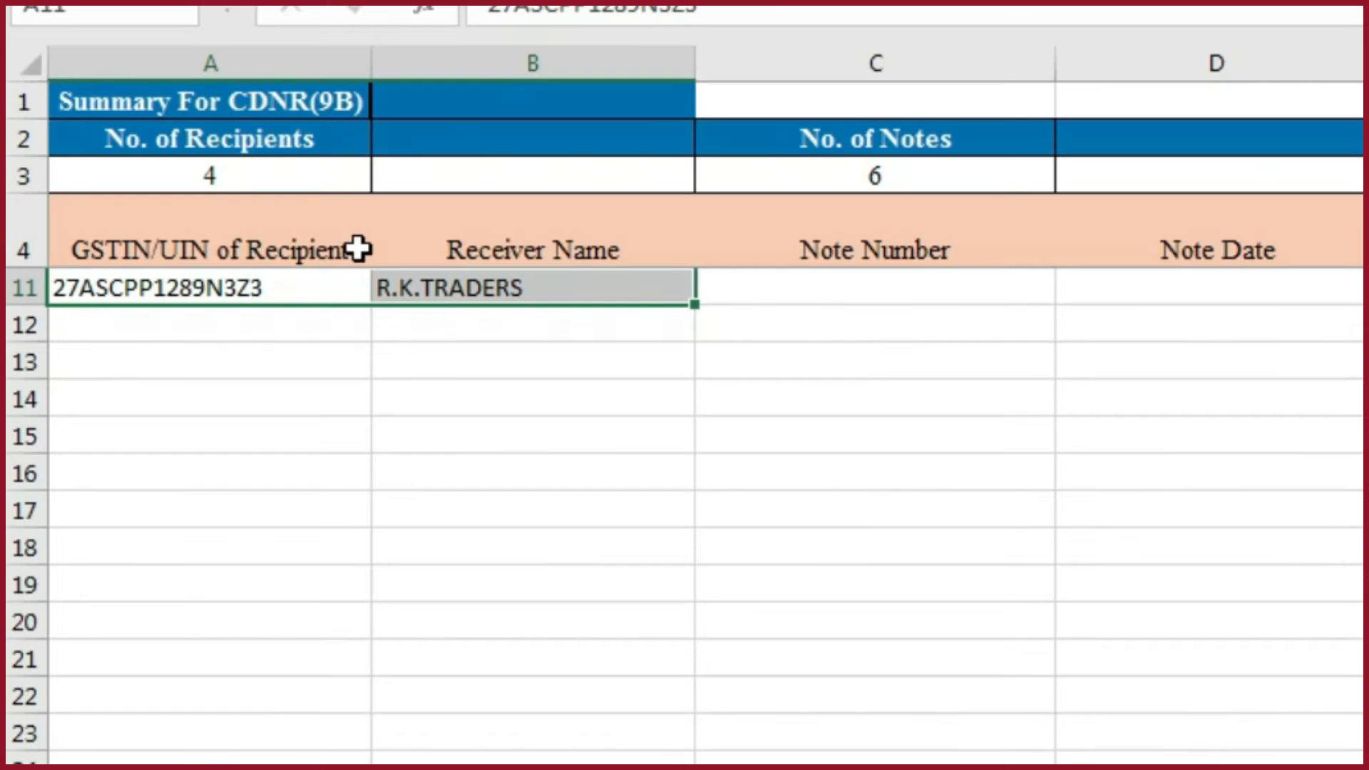
{"action": "key", "text": "Right"}
{"action": "key", "text": "Right"}
{"action": "key", "text": "ctrl+alt+v"}
{"action": "key", "text": "v"}
{"action": "key", "text": "Return"}
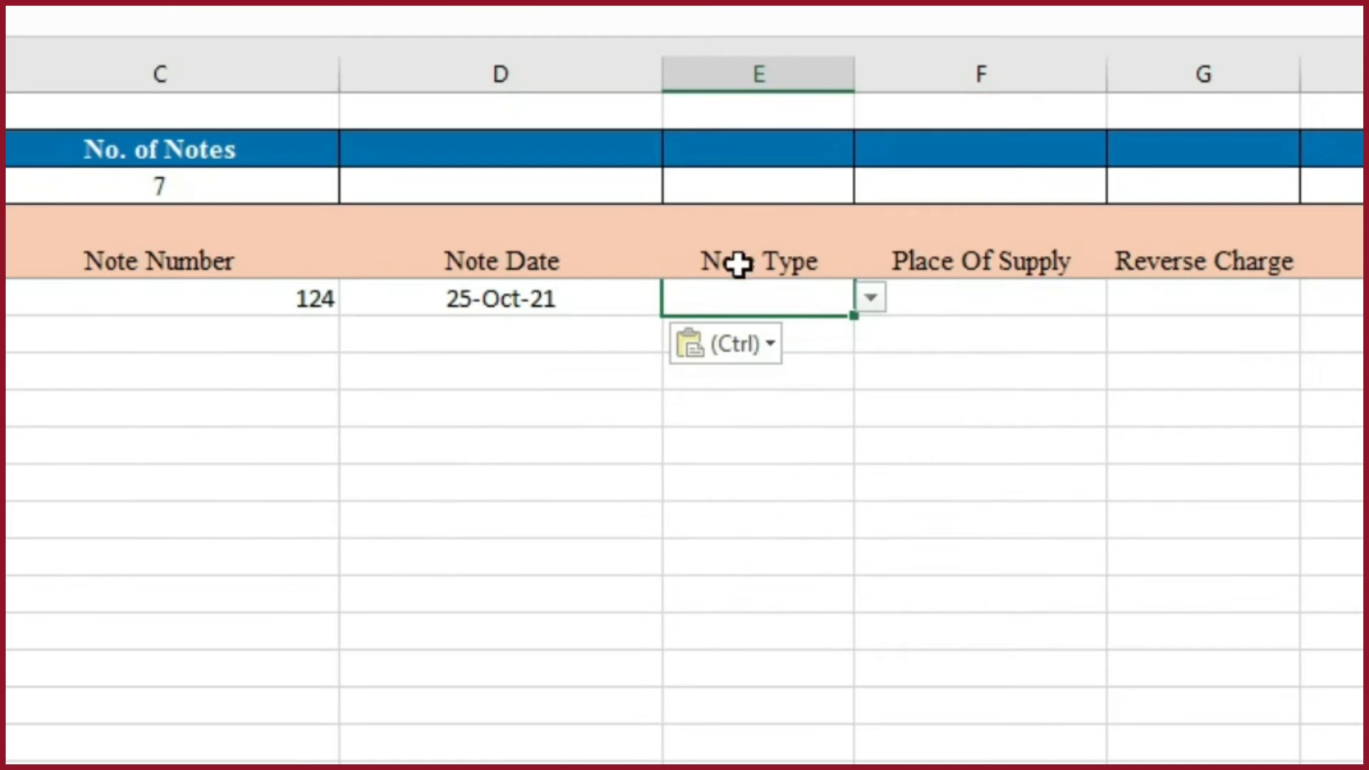
- Set the Note Type in E11 to C and the Place Of Supply in F11 to 27-Maharashtra from the predefined choices
{"action": "left_click", "coordinate": [873, 299]}
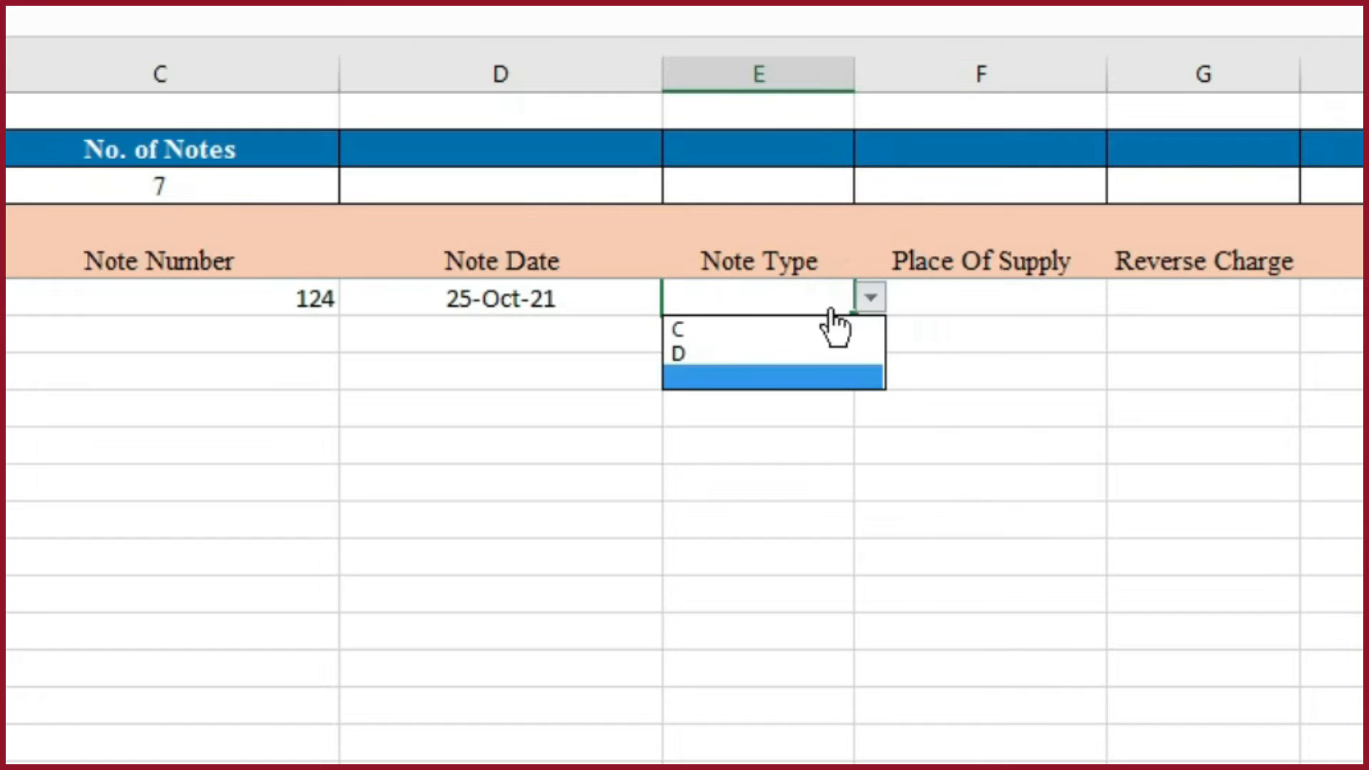
{"action": "left_click", "coordinate": [681, 329]}
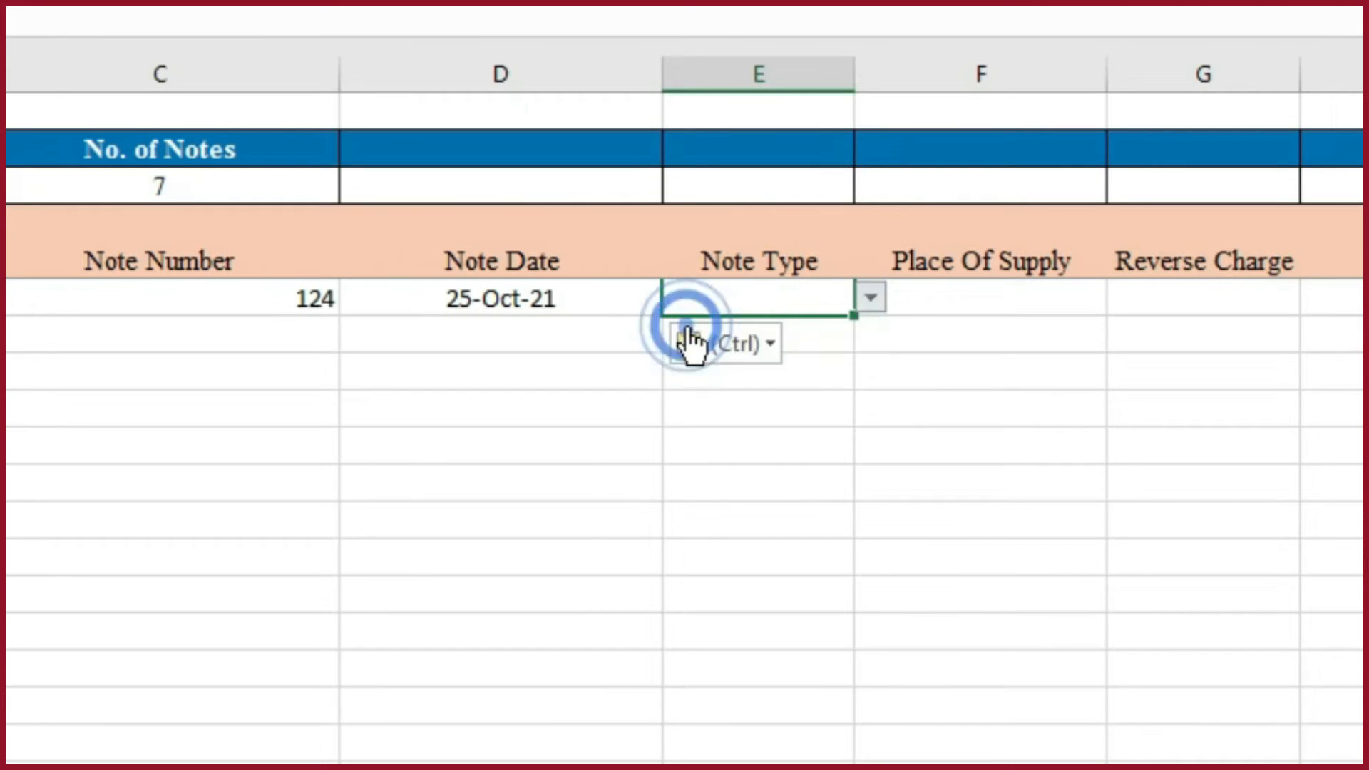
{"action": "left_click", "coordinate": [871, 298]}
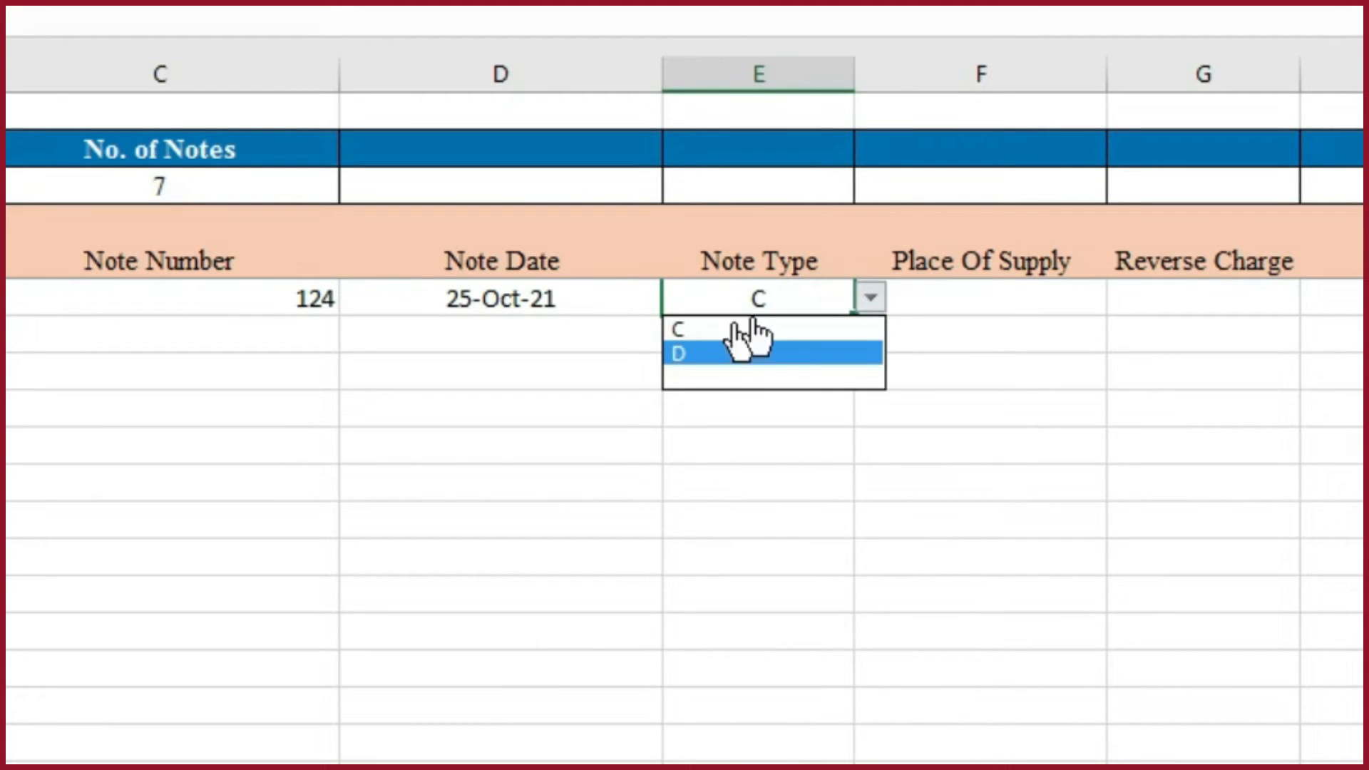
{"action": "left_click", "coordinate": [999, 308]}
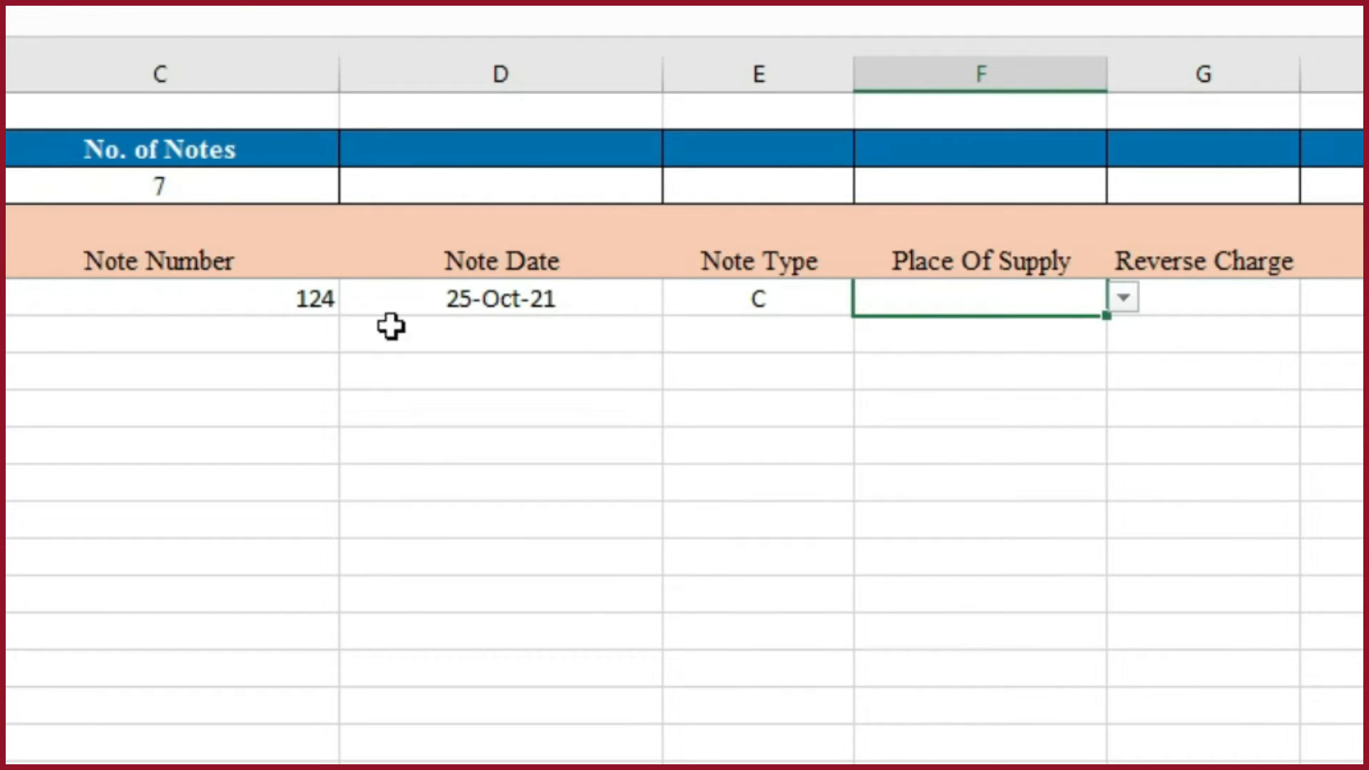
{"action": "left_click", "coordinate": [1124, 297]}
{"action": "left_click_drag", "start_coordinate": [1123, 362], "coordinate": [1125, 415]}
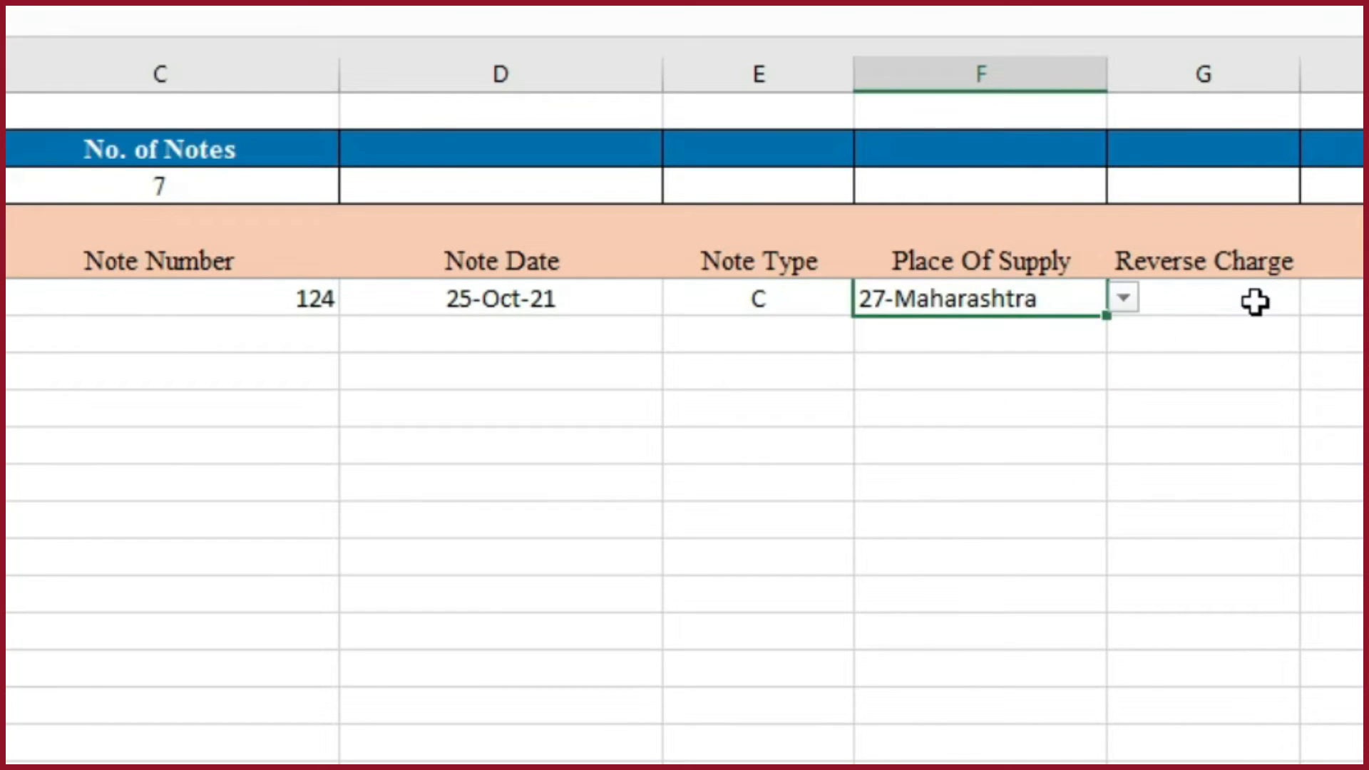
- Set Reverse Charge in G11 to N and Note Supply Type in H11 to Regular from the predefined choices
{"action": "left_click", "coordinate": [1255, 302]}
{"action": "left_click", "coordinate": [1317, 298]}
{"action": "left_click", "coordinate": [1186, 332]}
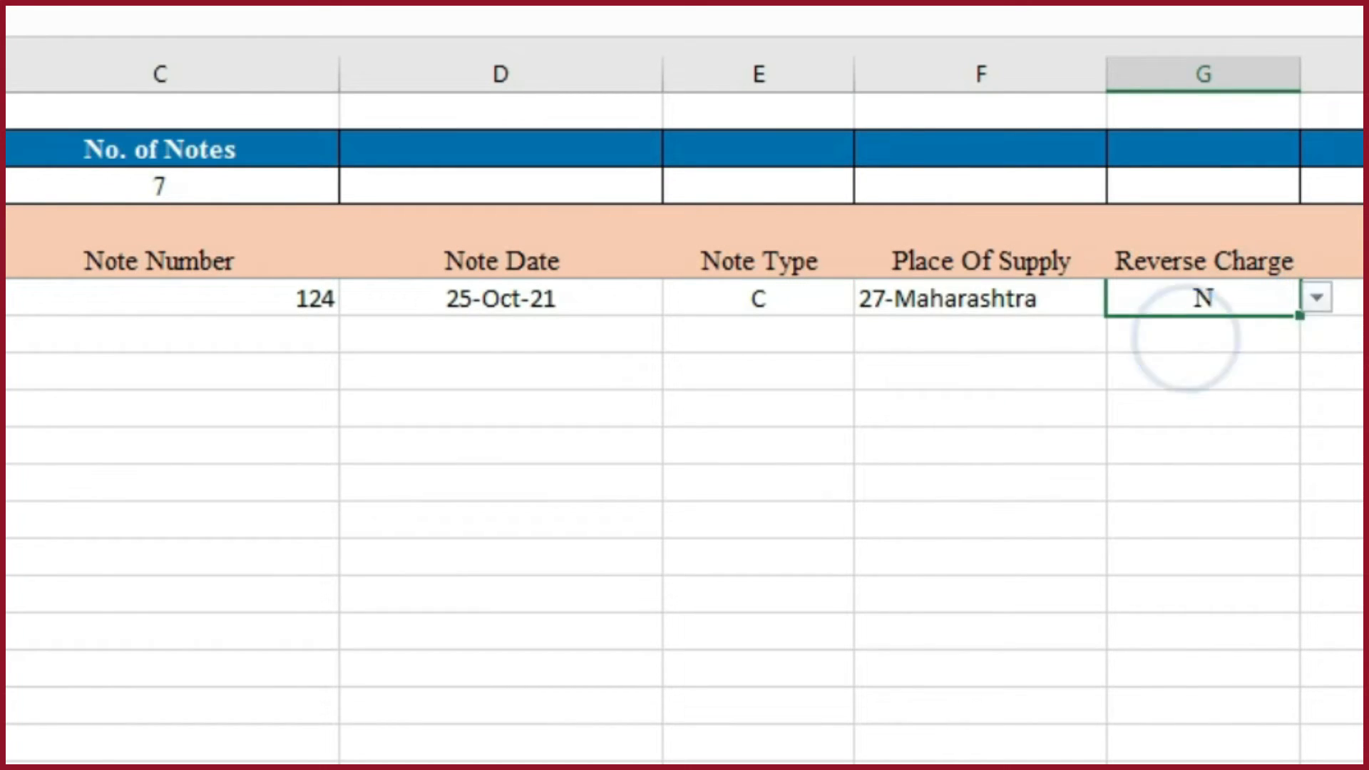
{"action": "key", "text": "Tab"}
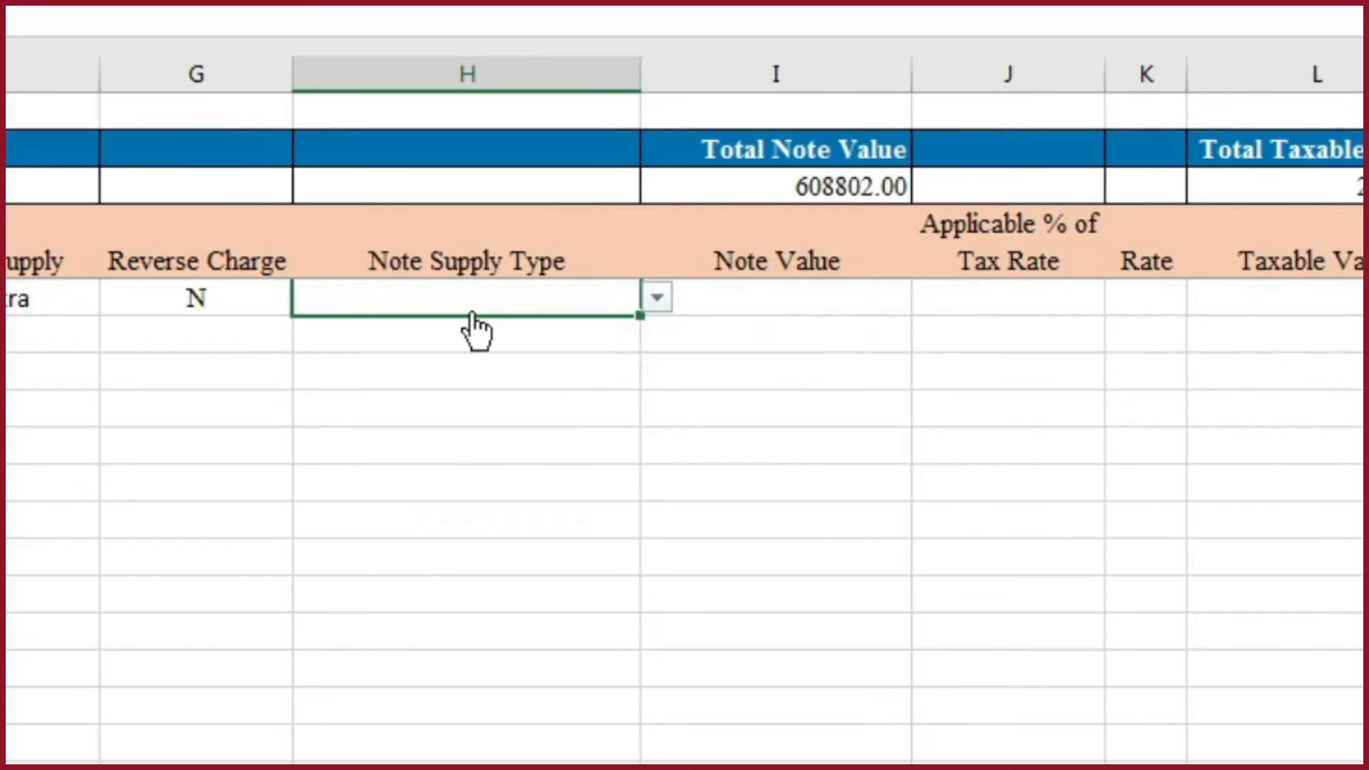
{"action": "left_click", "coordinate": [658, 297]}
{"action": "left_click", "coordinate": [375, 325]}
- Copy the Total 1,766 from K4 of the working CDNR sheet and paste it as a value into the template's Note Value cell I11
{"action": "left_click", "coordinate": [813, 292]}
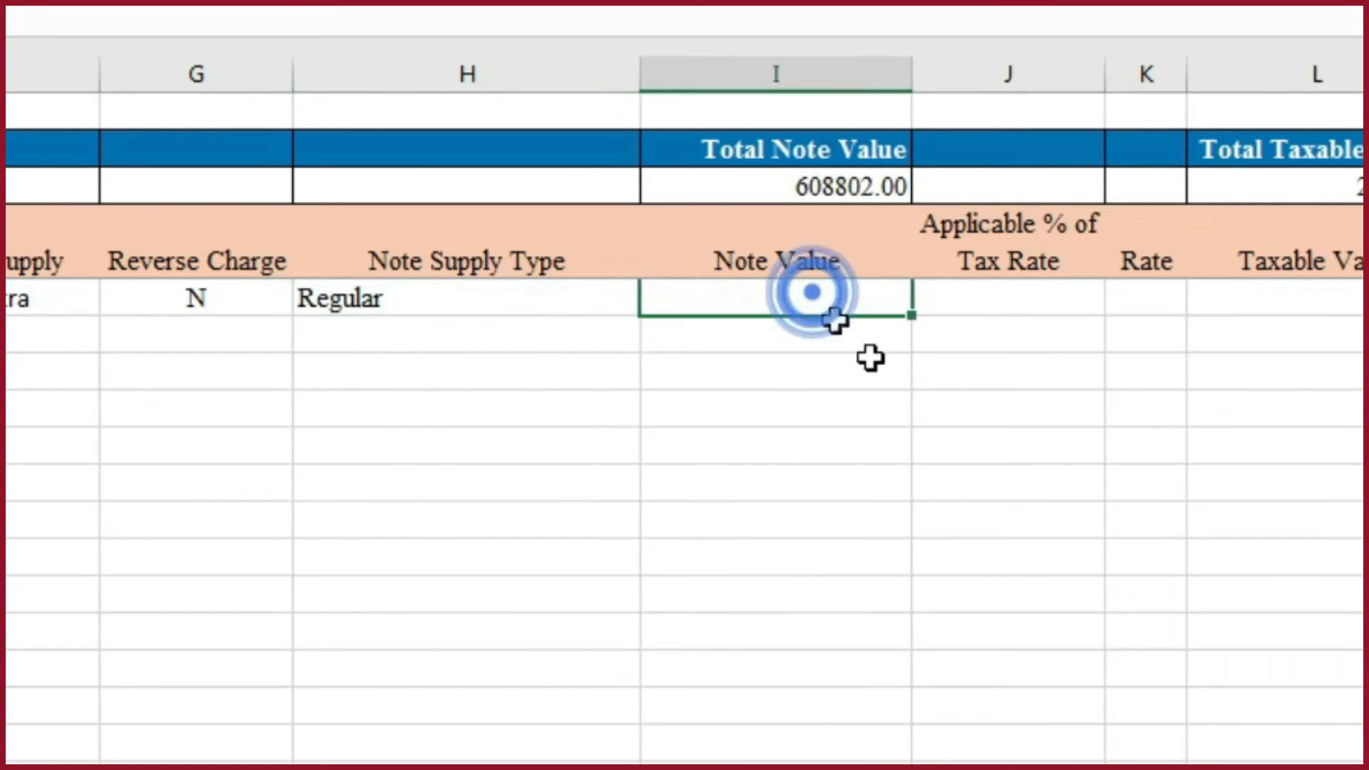
{"action": "key", "text": "alt+Tab"}
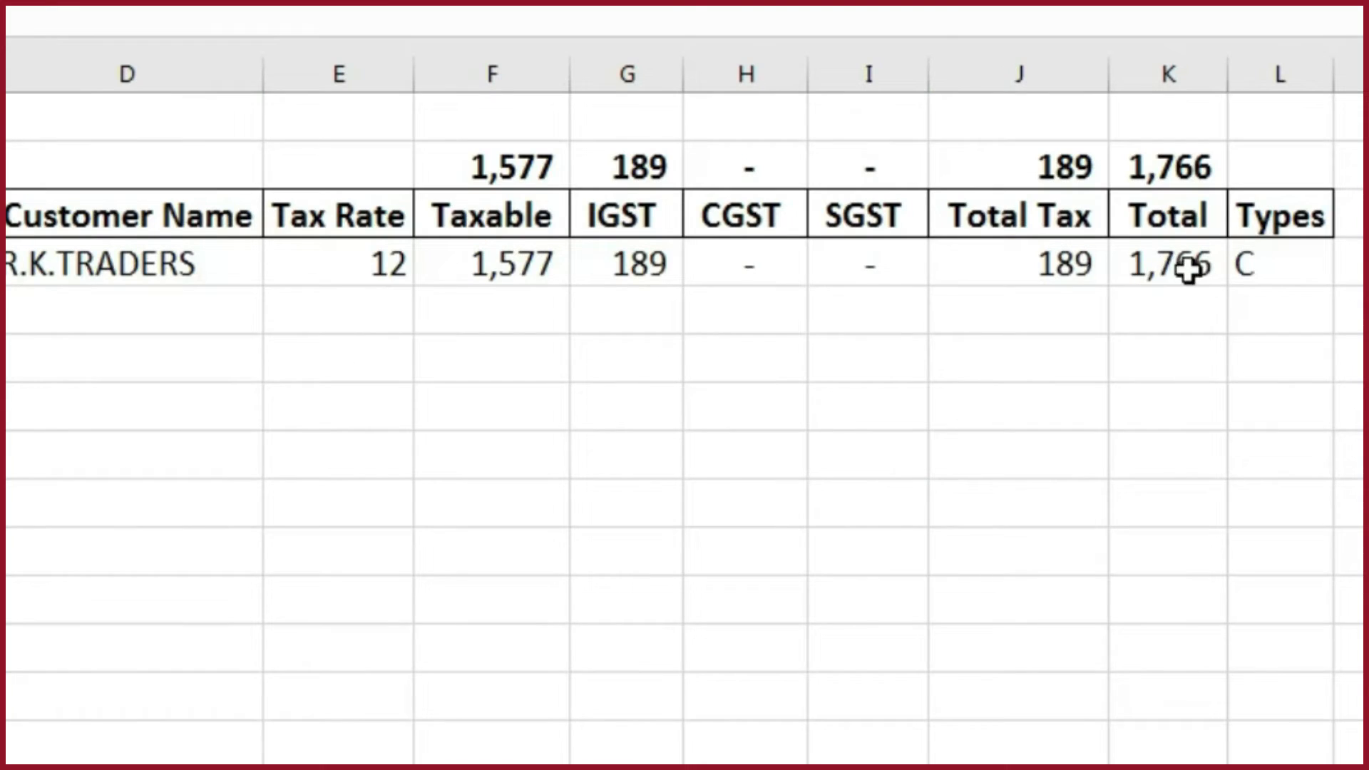
{"action": "left_click", "coordinate": [1187, 270]}
{"action": "key", "text": "ctrl+c"}
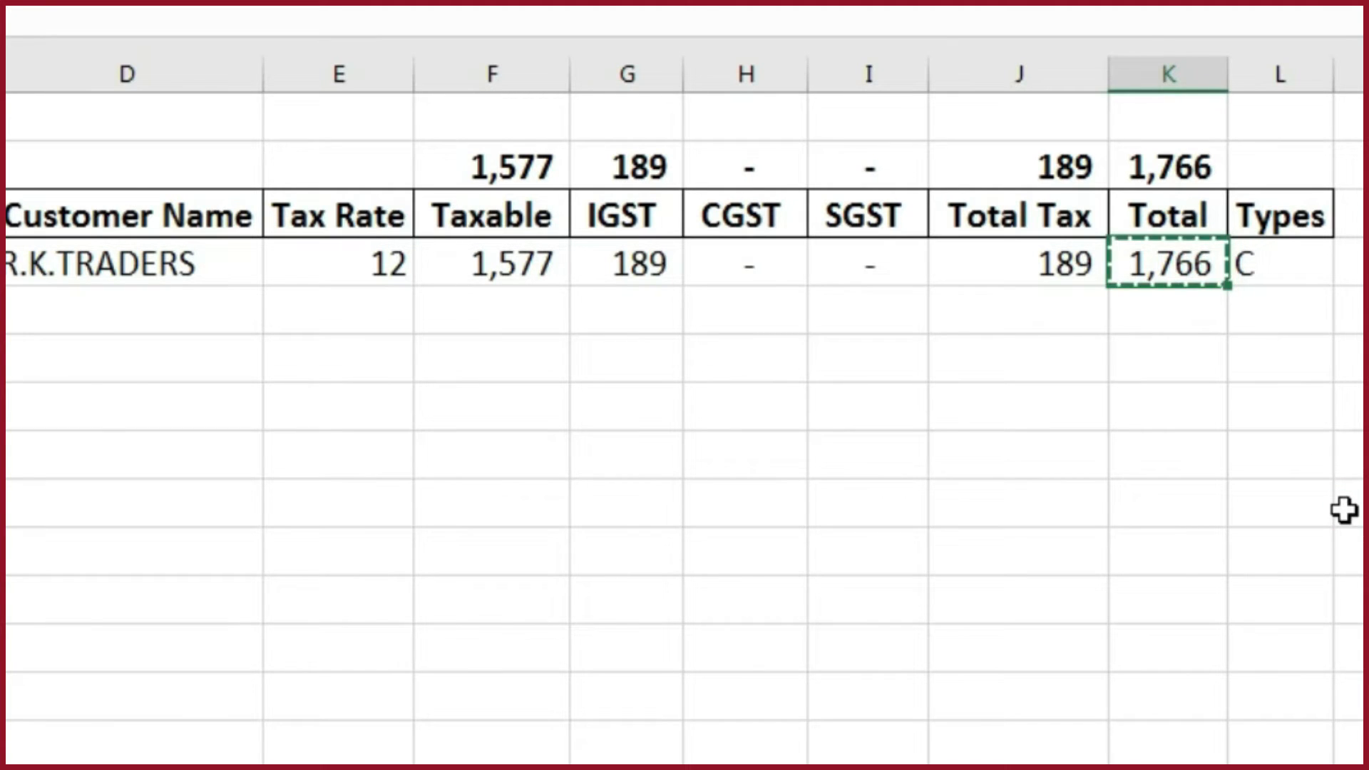
{"action": "key", "text": "alt+Tab"}
{"action": "key", "text": "ctrl+alt+v"}
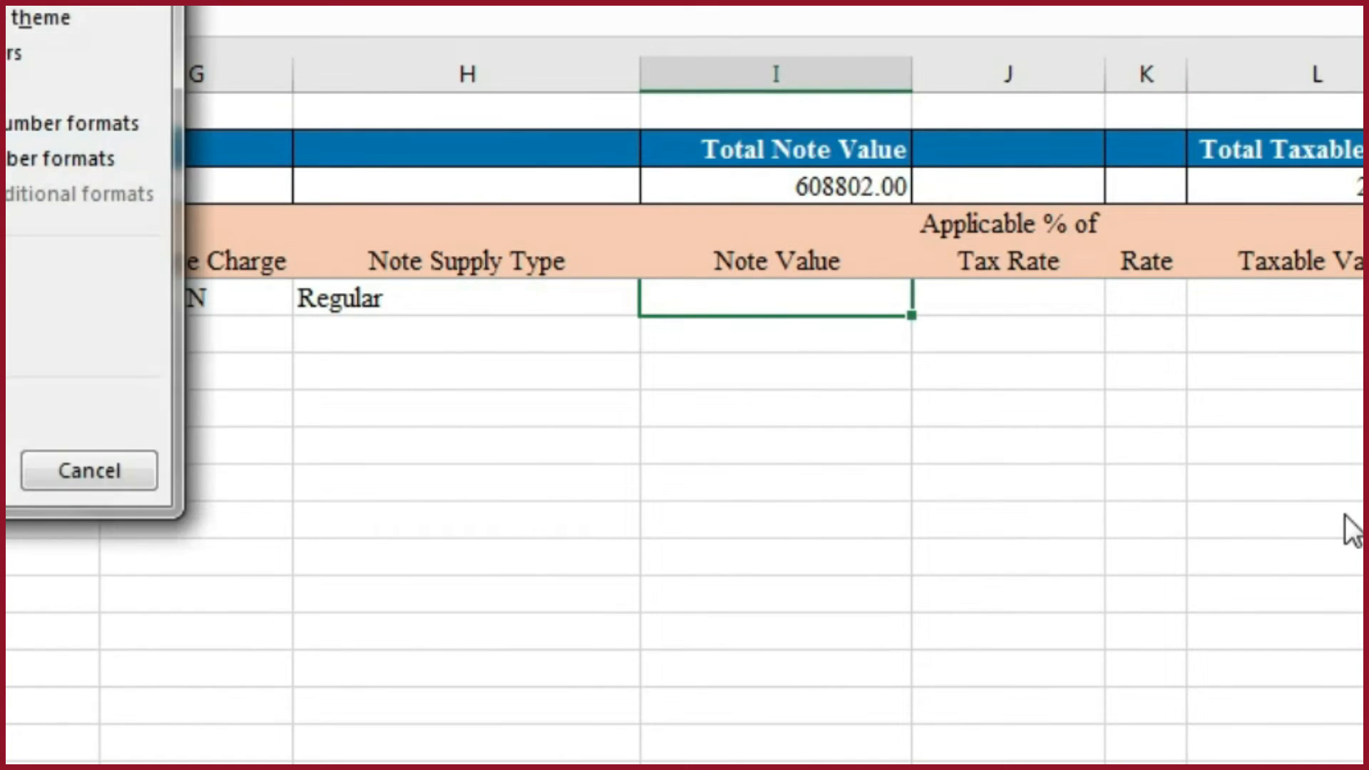
{"action": "key", "text": "v"}
{"action": "key", "text": "Return"}
- Copy the Tax Rate 12 and Taxable 1,577 from E4:F4 of the working CDNR sheet into the template's K11:L11, and save the workbook
{"action": "key", "text": "Right"}
{"action": "key", "text": "Right"}
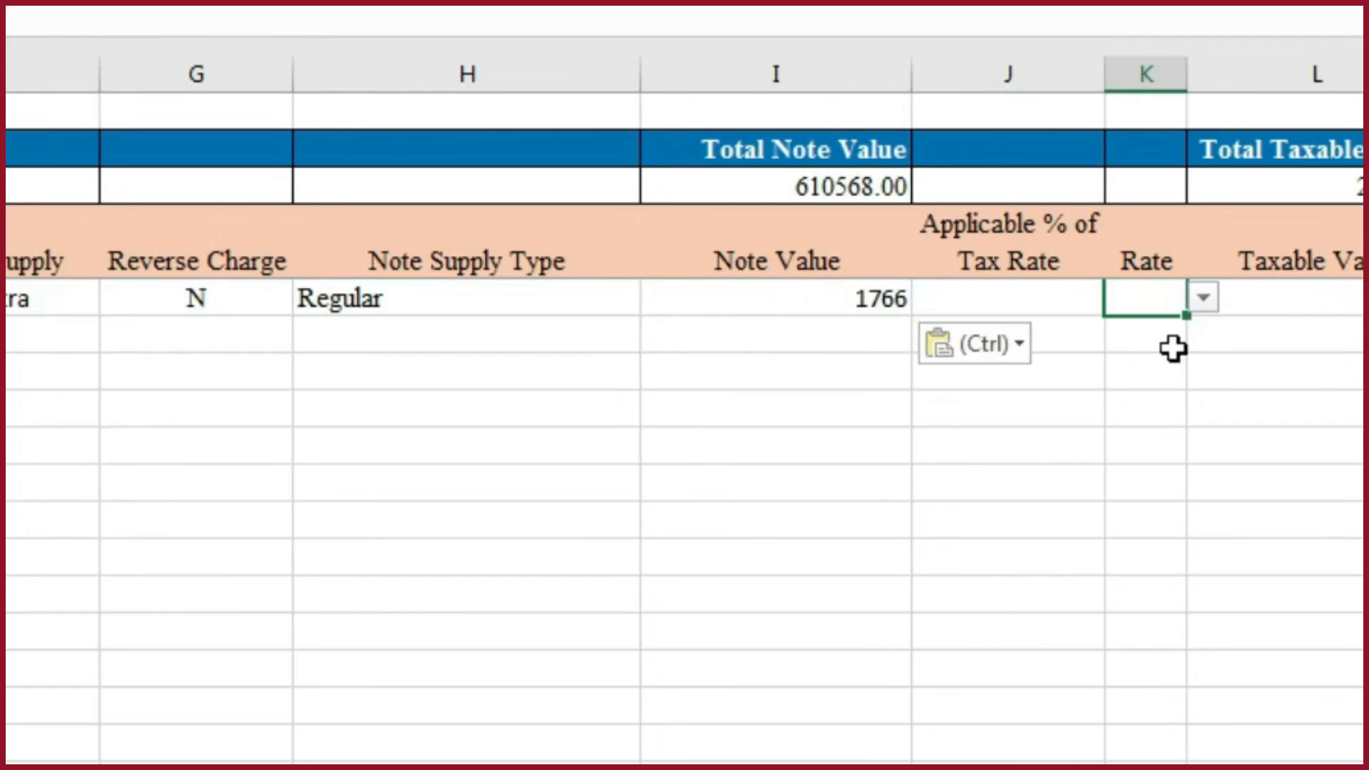
{"action": "key", "text": "alt+Tab"}
{"action": "left_click", "coordinate": [383, 273]}
{"action": "left_click", "coordinate": [383, 273]}
{"action": "key", "text": "shift+Right"}
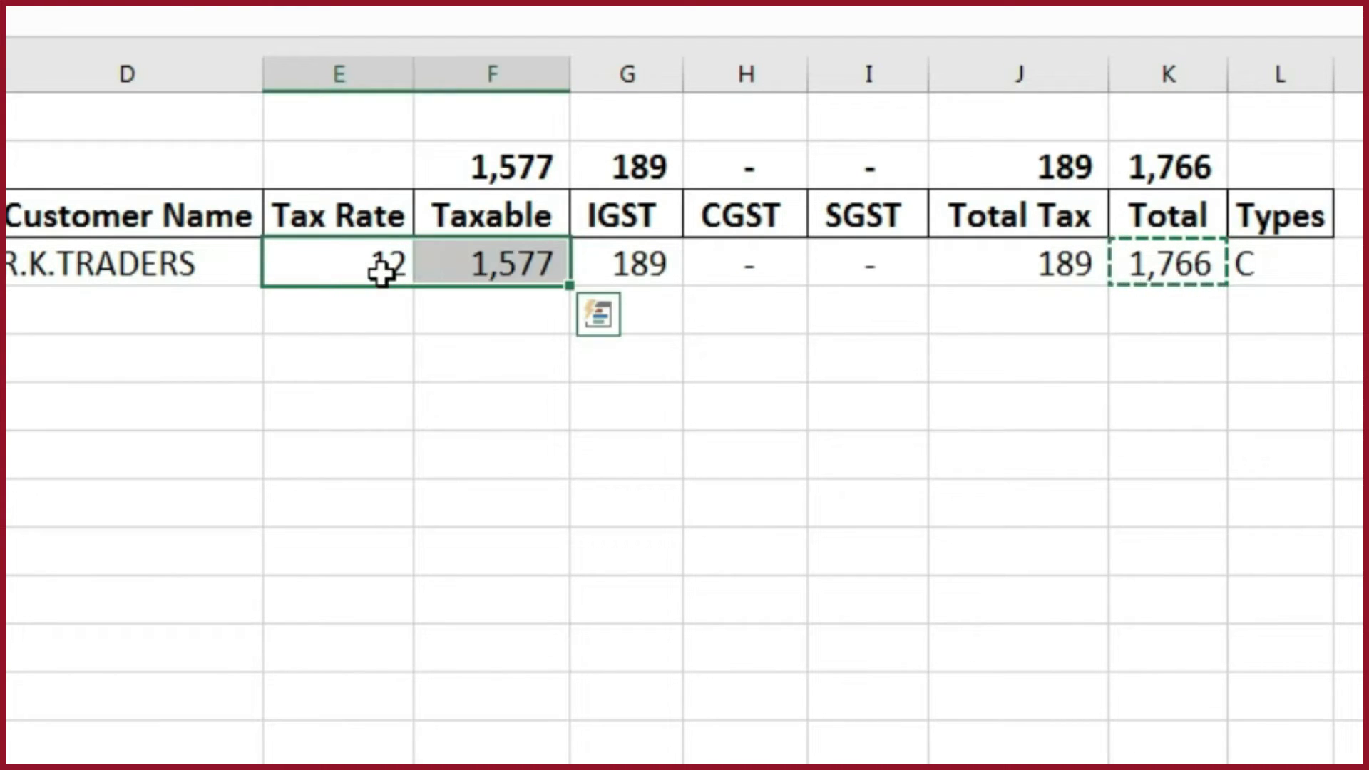
{"action": "key", "text": "ctrl+c"}
{"action": "key", "text": "alt+Tab"}
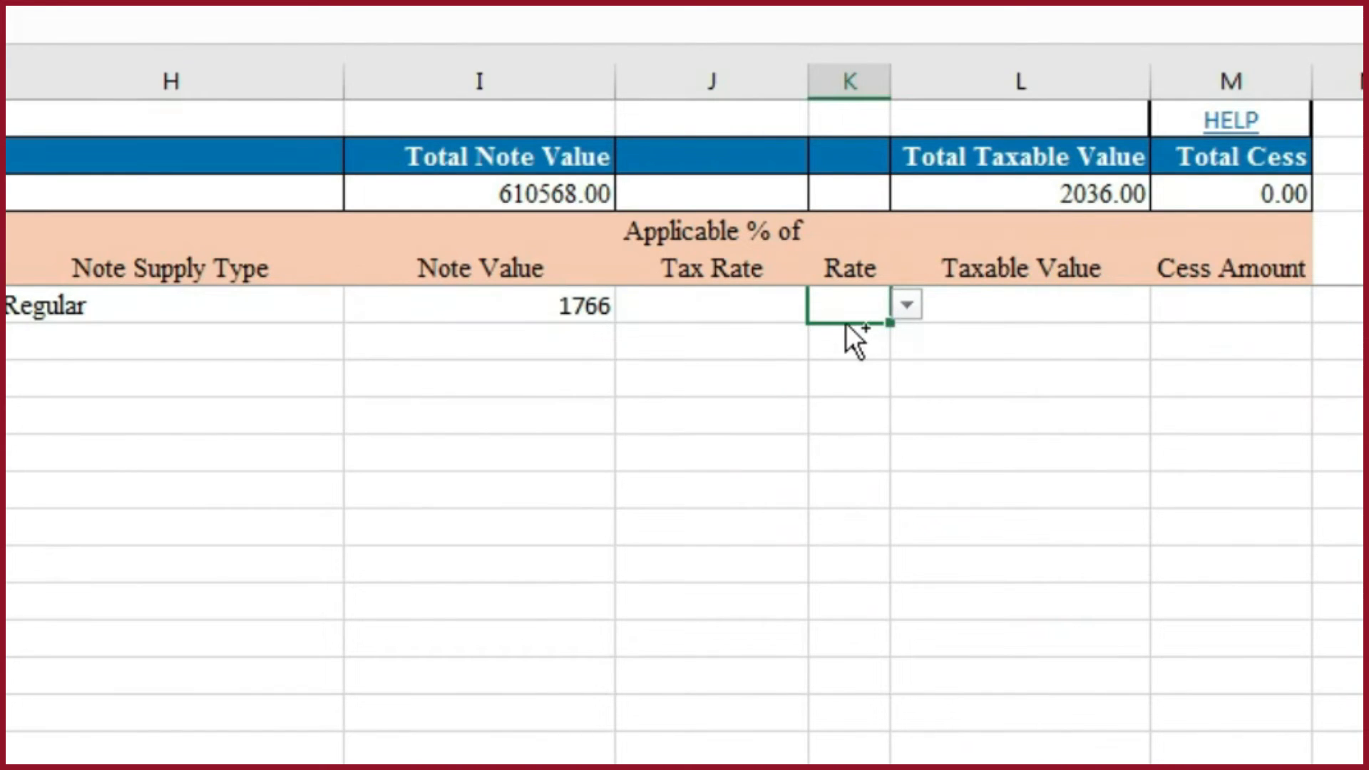
{"action": "key", "text": "ctrl+v"}
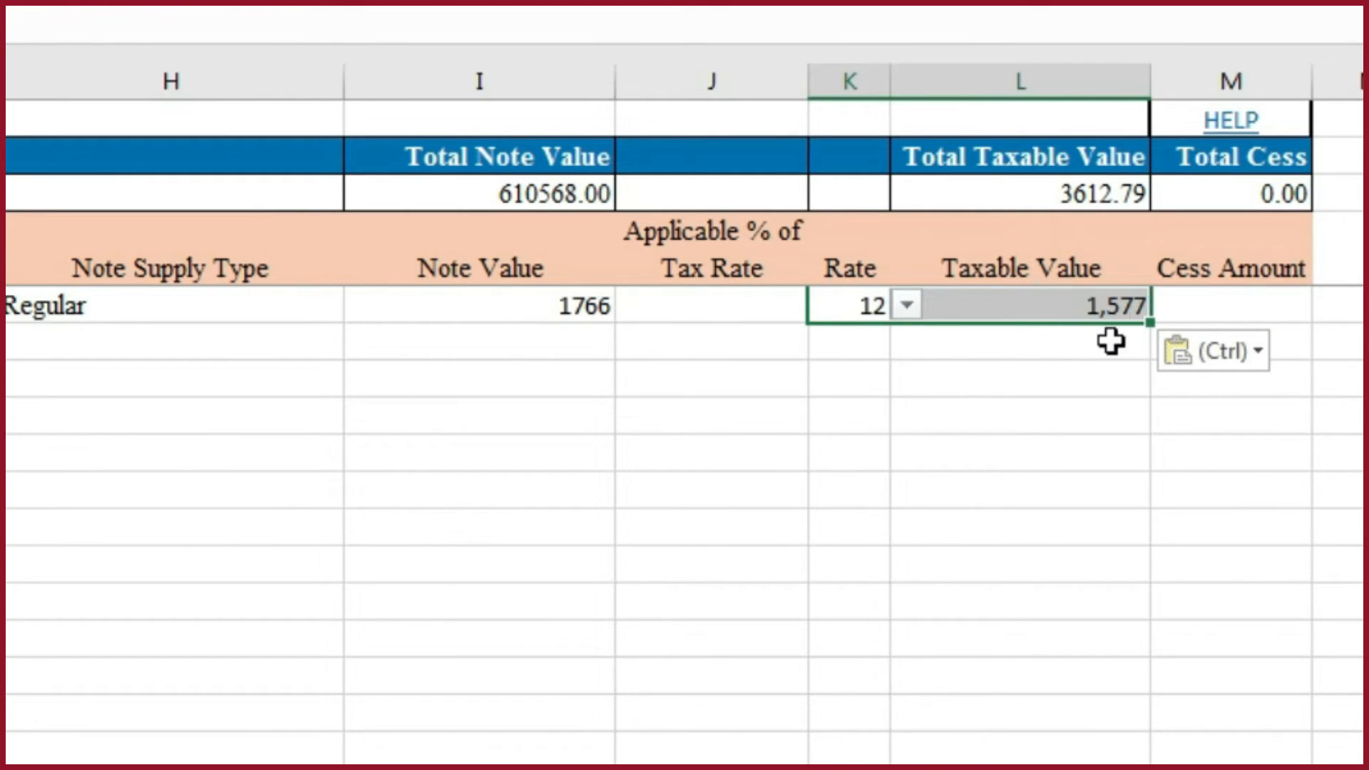
{"action": "key", "text": "ctrl+s"}
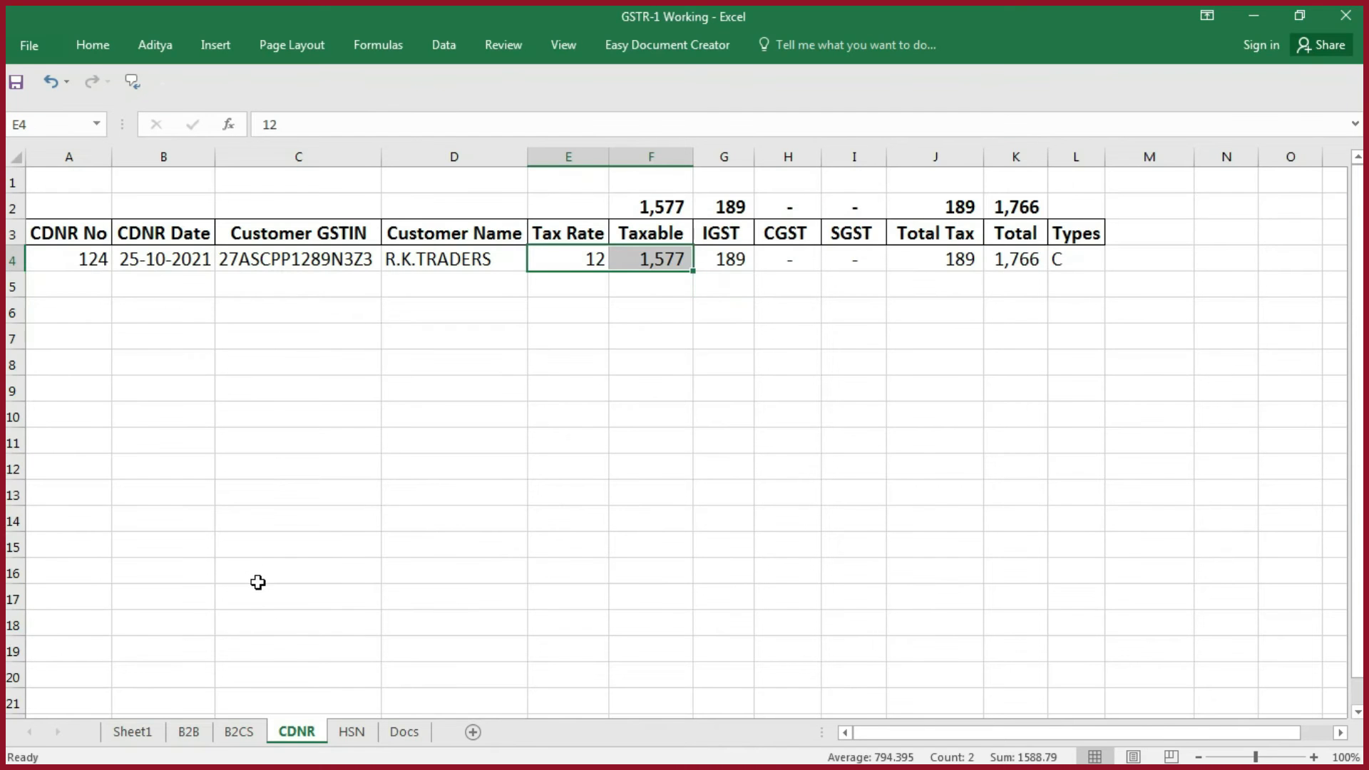
- Copy the HSN table A3:K6 without its Grand Total from the working HSN sheet and paste it as values at A5 of the template's hsn sheet
{"action": "left_click", "coordinate": [353, 731]}
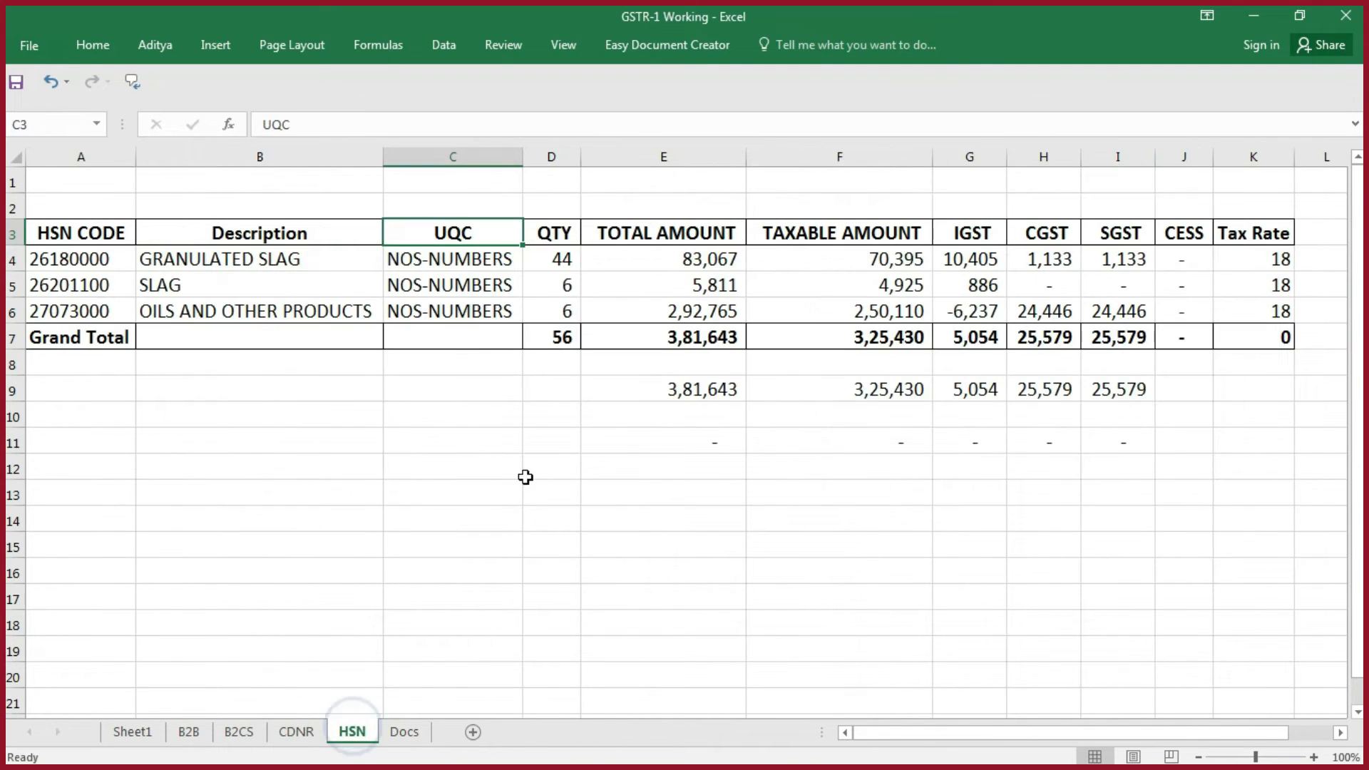
{"action": "key", "text": "alt+Tab"}
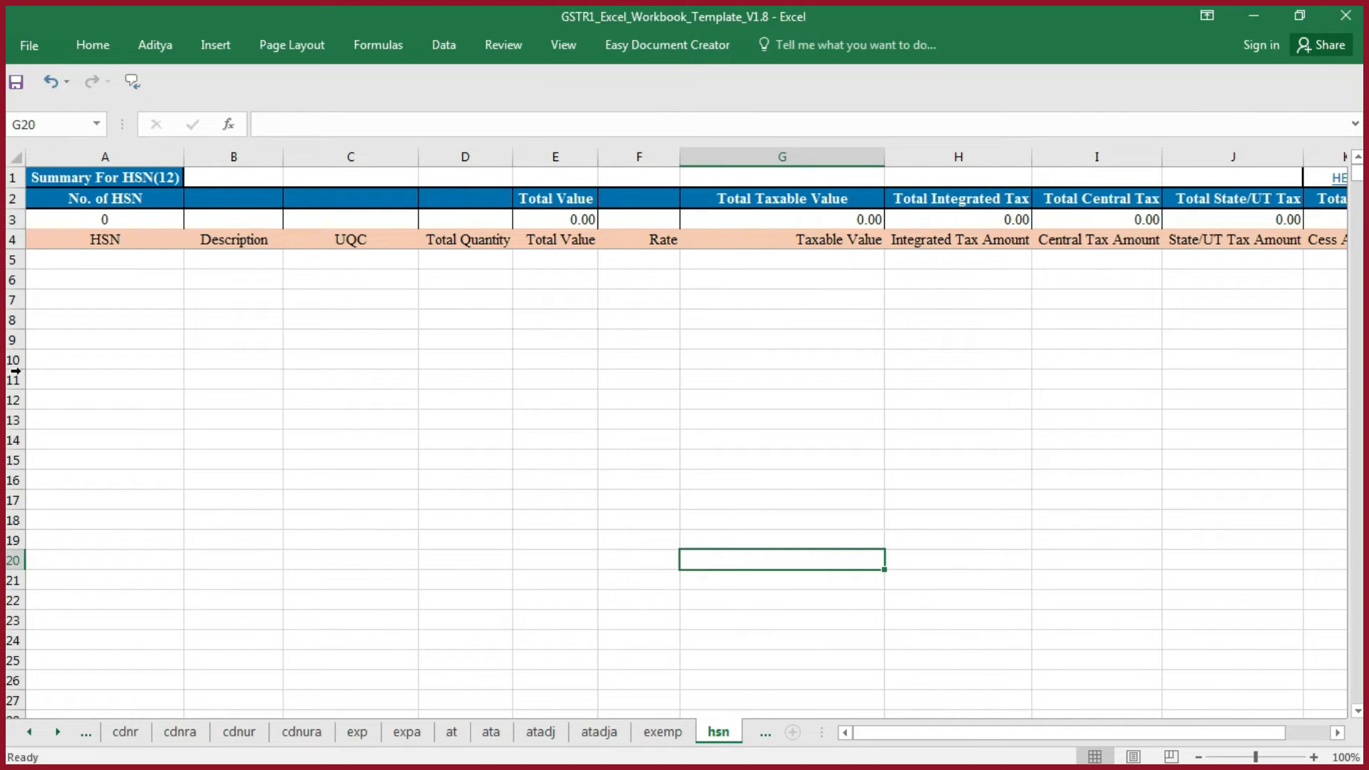
{"action": "key", "text": "alt+Tab"}
{"action": "left_click_drag", "start_coordinate": [89, 234], "coordinate": [1292, 314]}
{"action": "key", "text": "ctrl+c"}
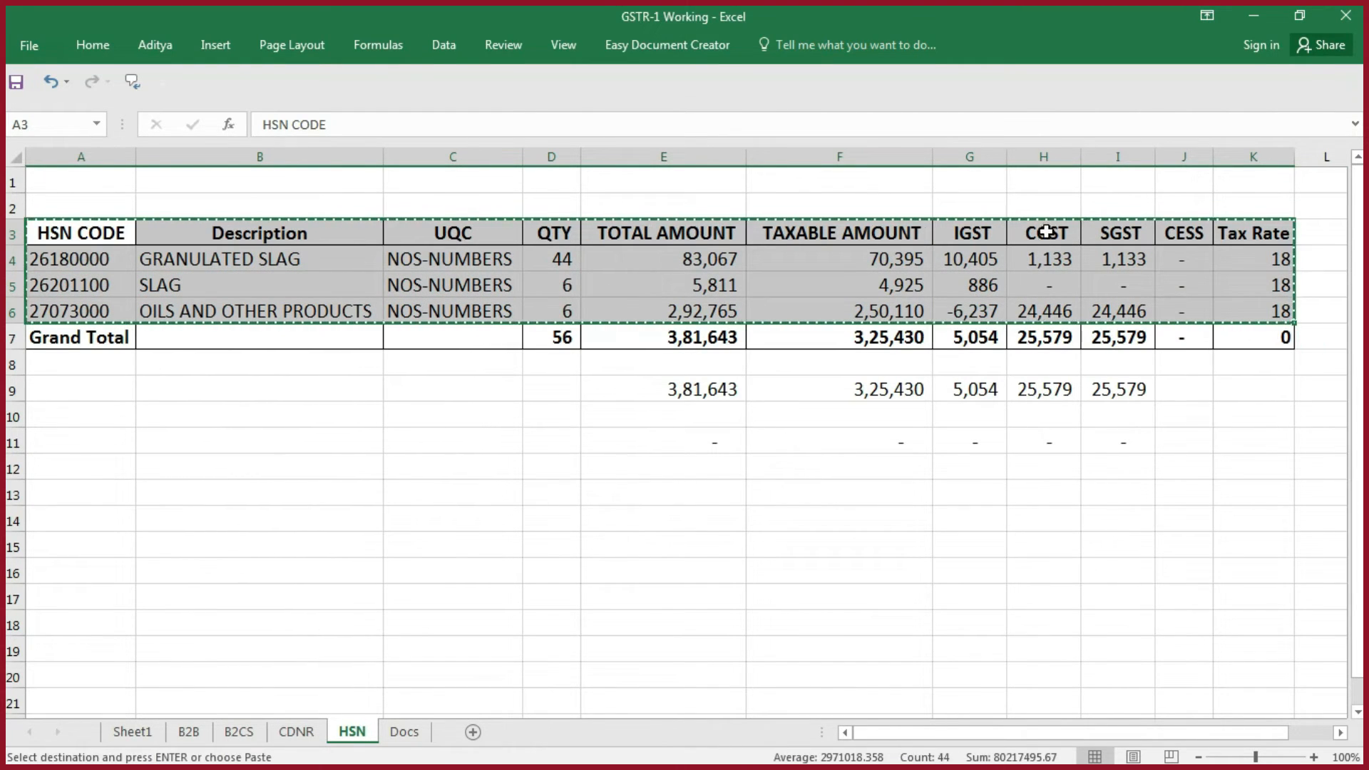
{"action": "key", "text": "alt+Tab"}
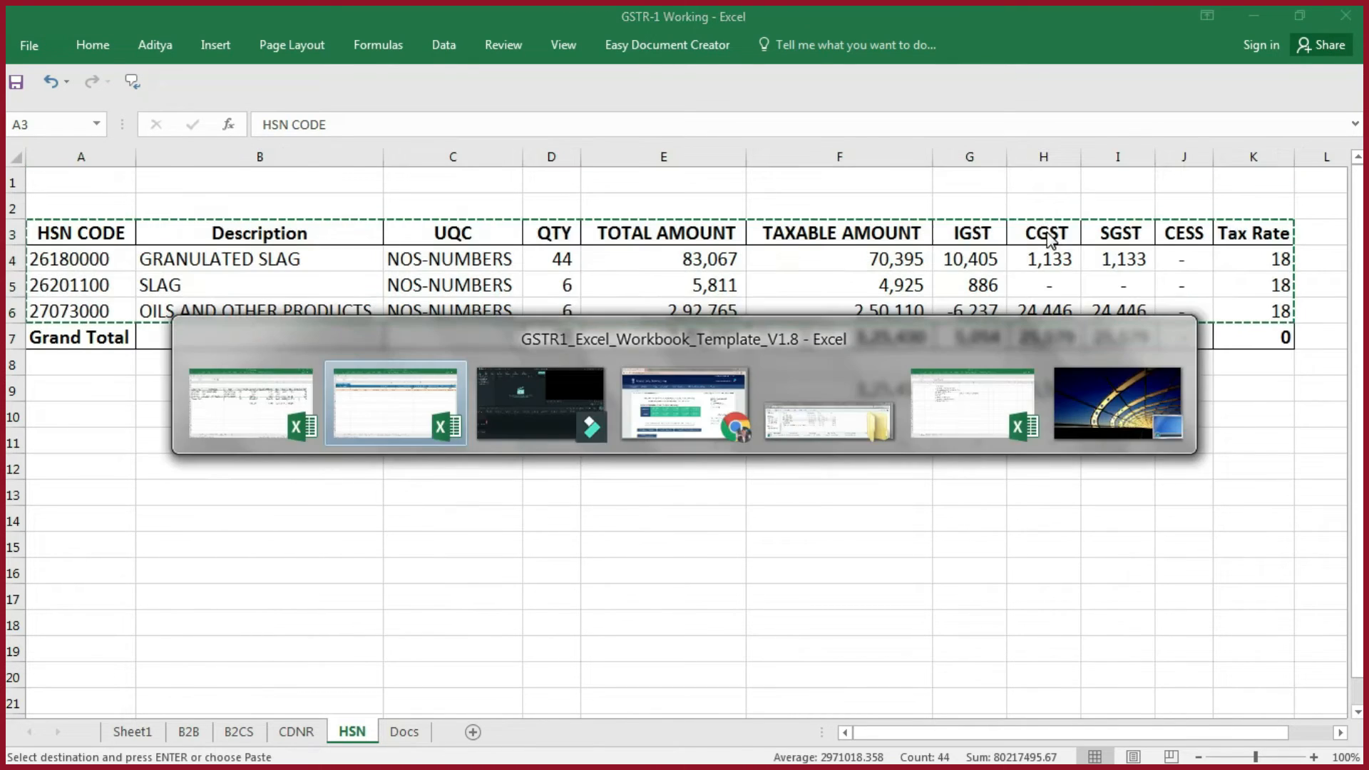
{"action": "key", "text": "ctrl+Up"}
{"action": "key", "text": "ctrl+Left"}
{"action": "key", "text": "Down"}
{"action": "key", "text": "ctrl+alt+v"}
{"action": "key", "text": "v"}
{"action": "key", "text": "Return"}
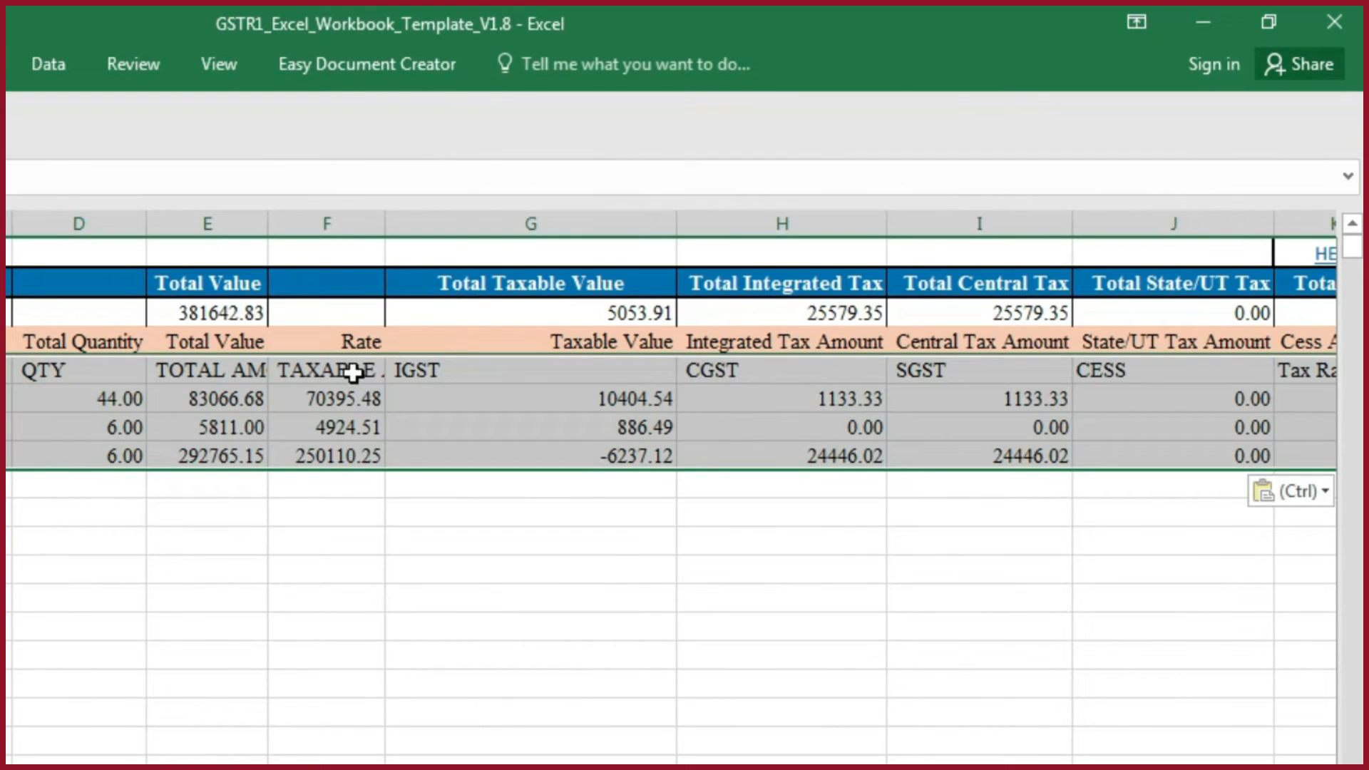
- Move the block F5:K8 on the template's hsn sheet one column over so it starts at G5 and frees the Rate column
{"action": "left_click", "coordinate": [353, 373]}
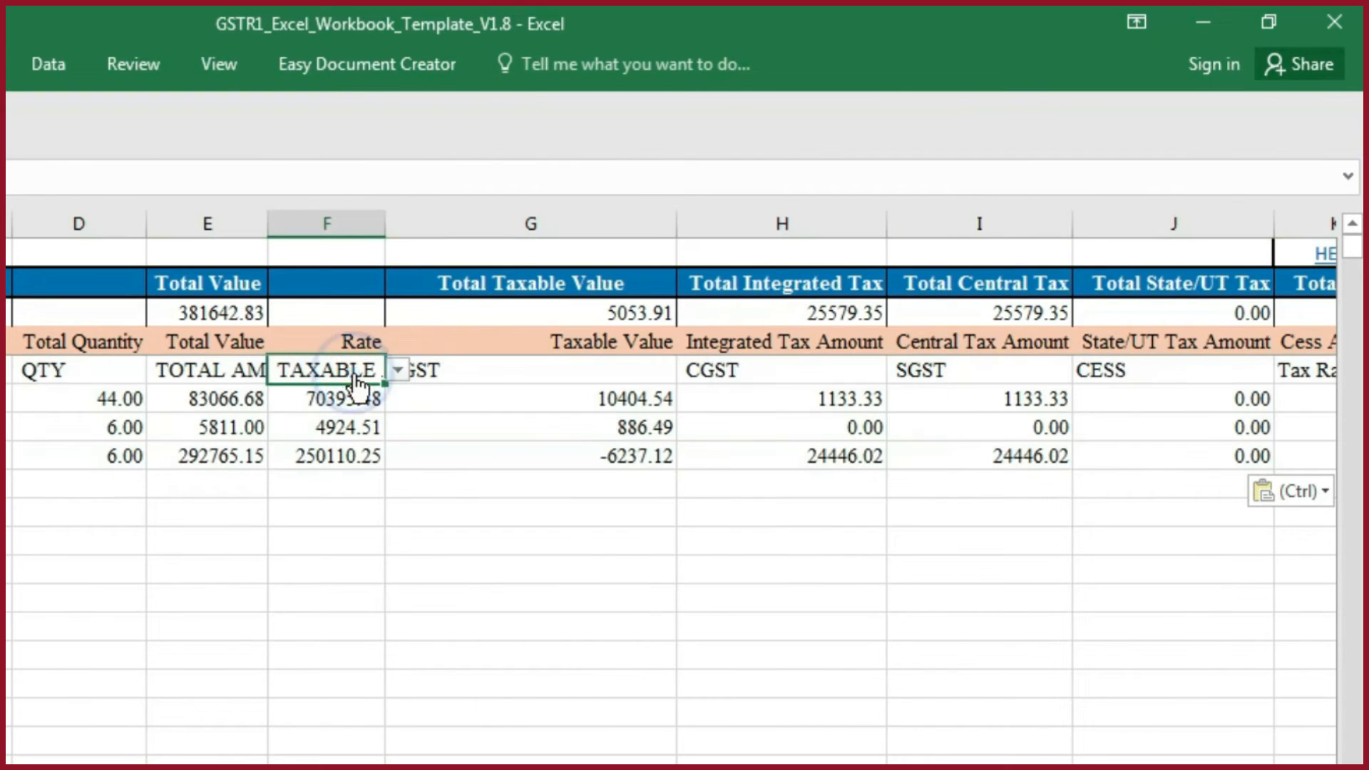
{"action": "key", "text": "ctrl+shift+Right"}
{"action": "key", "text": "ctrl+shift+Down"}
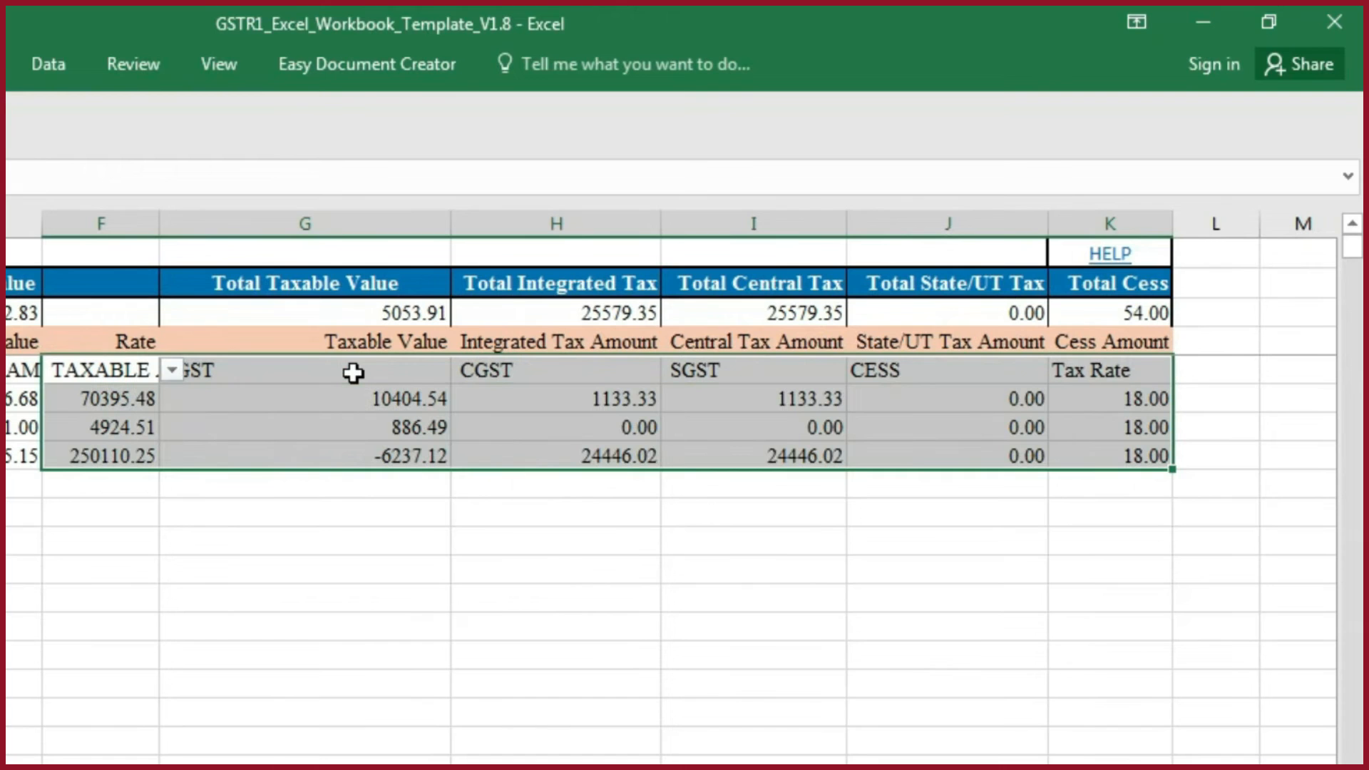
{"action": "key", "text": "ctrl+c"}
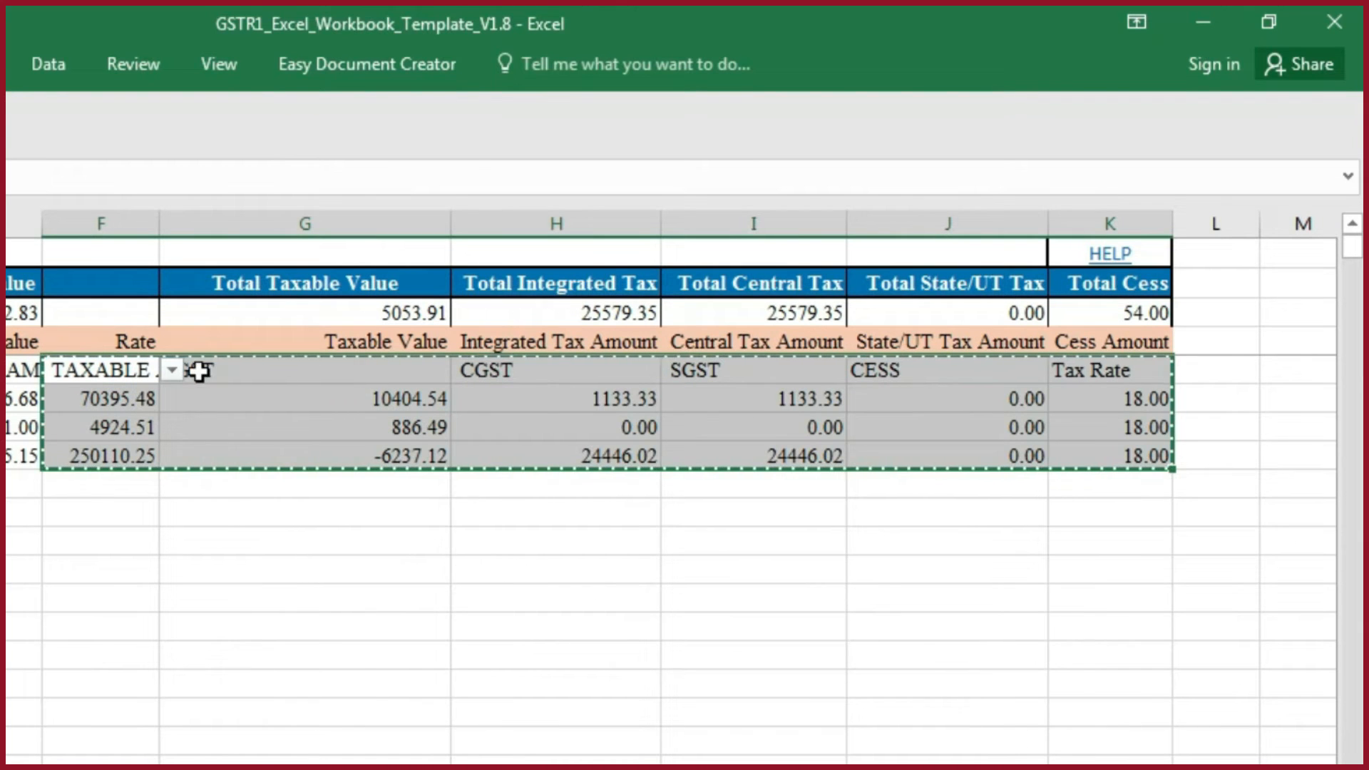
{"action": "left_click", "coordinate": [291, 371]}
{"action": "key", "text": "Return"}
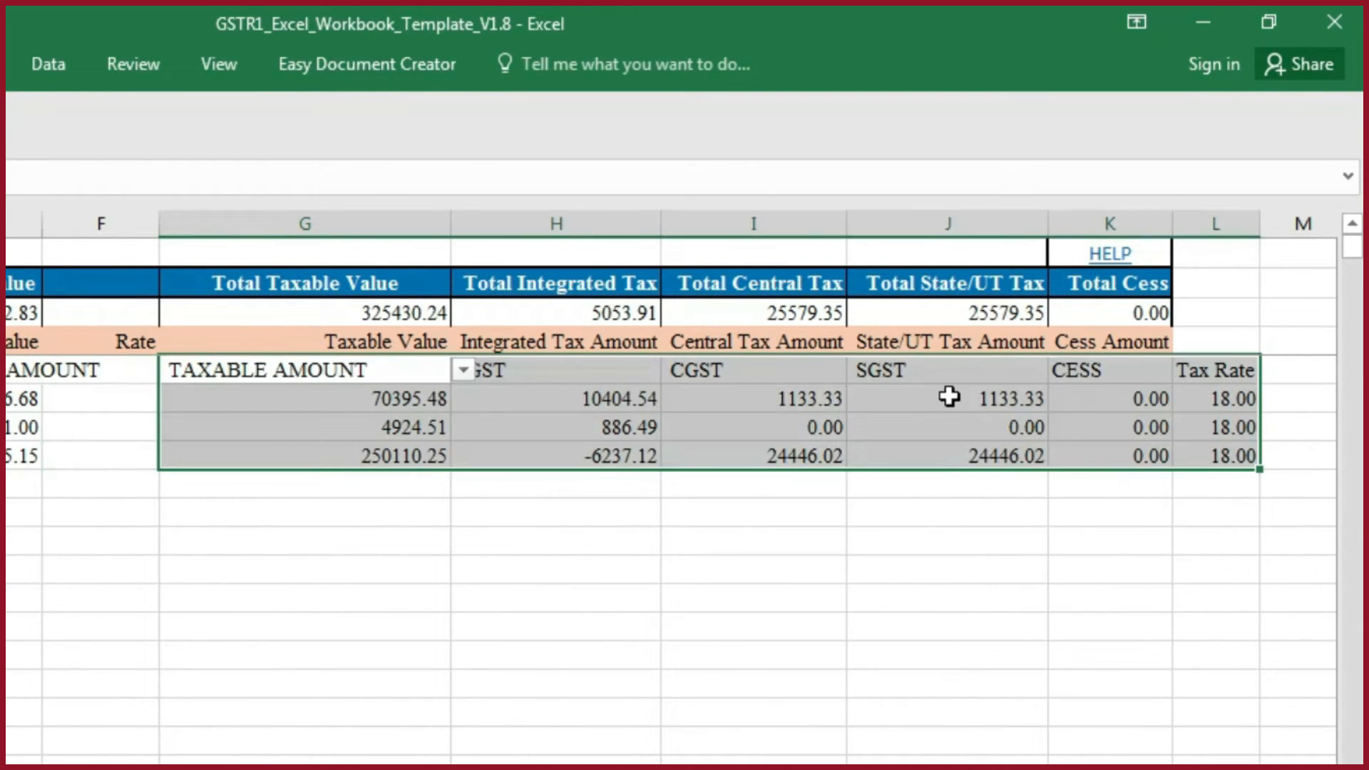
- Move the Tax Rate cells L5:L8 into the Rate column at F5:F8 of the hsn sheet
{"action": "left_click_drag", "start_coordinate": [1219, 370], "coordinate": [1216, 457]}
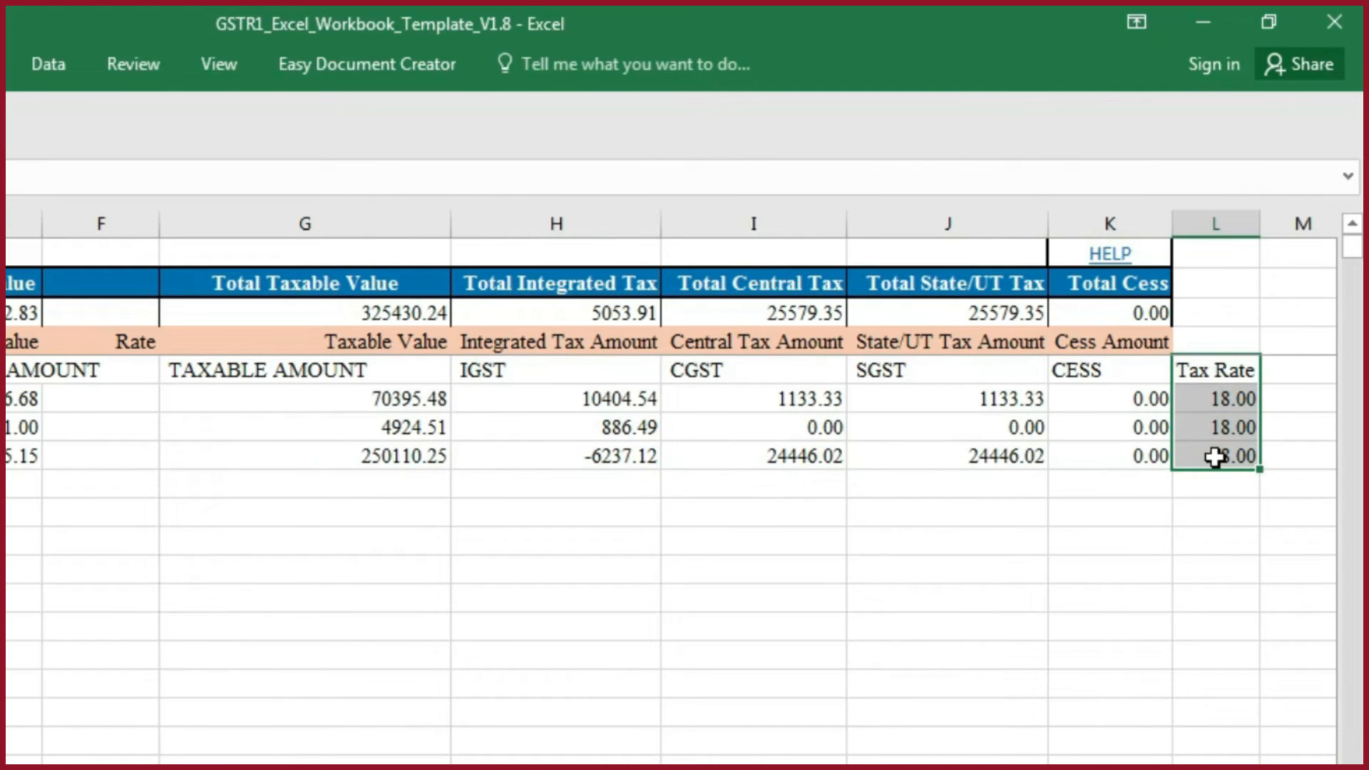
{"action": "key", "text": "ctrl+c"}
{"action": "left_click", "coordinate": [107, 373]}
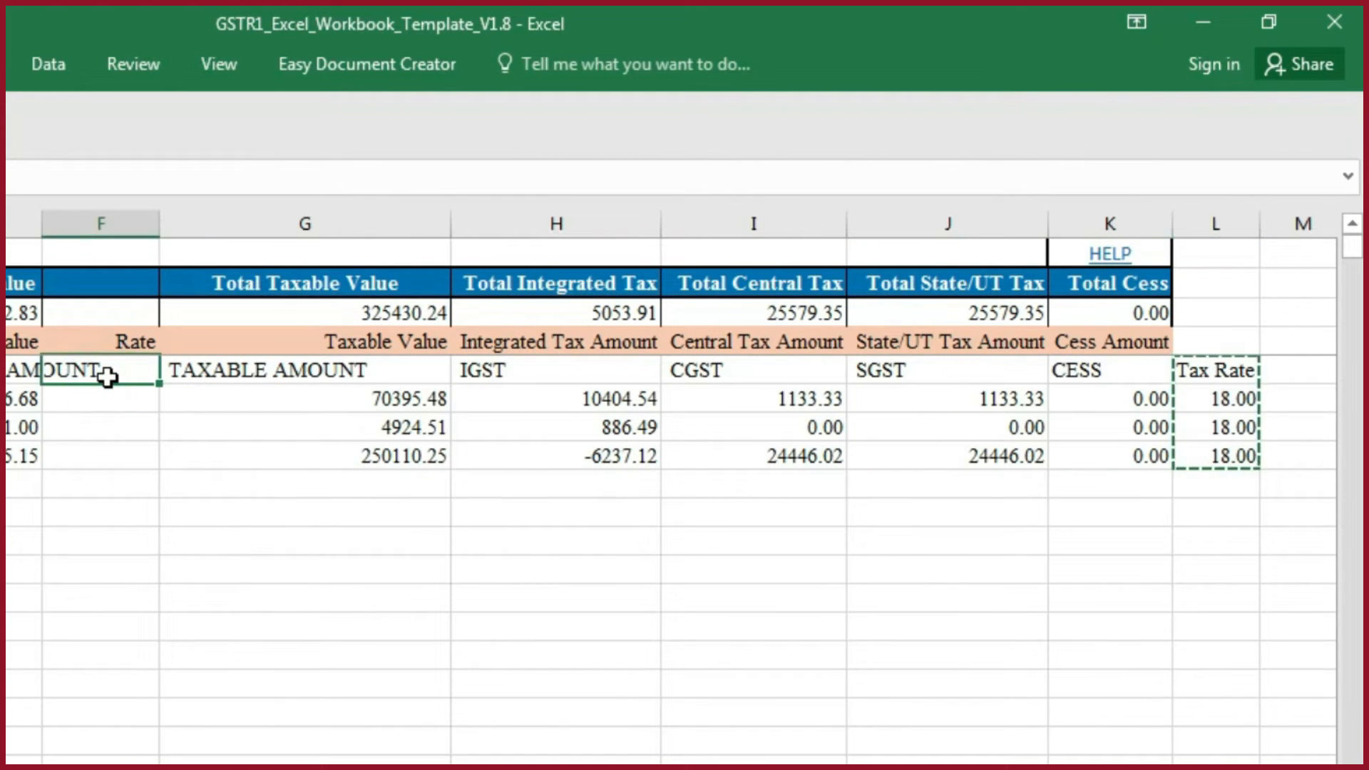
{"action": "key", "text": "ctrl+v"}
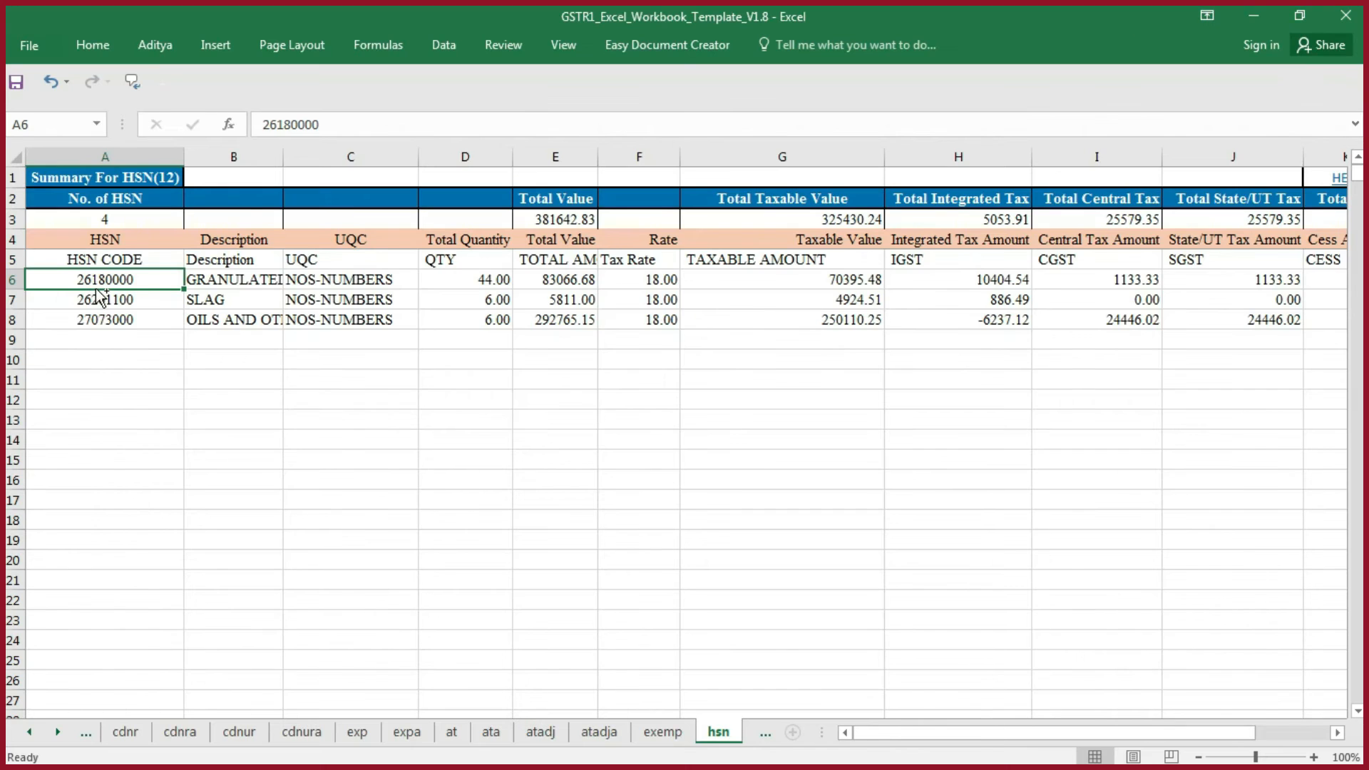
- Move the HSN data rows A6:K8 up one row to A5, overwriting the pasted header row
{"action": "key", "text": "ctrl+shift+Right"}
{"action": "key", "text": "ctrl+shift+Down"}
{"action": "key", "text": "ctrl+c"}
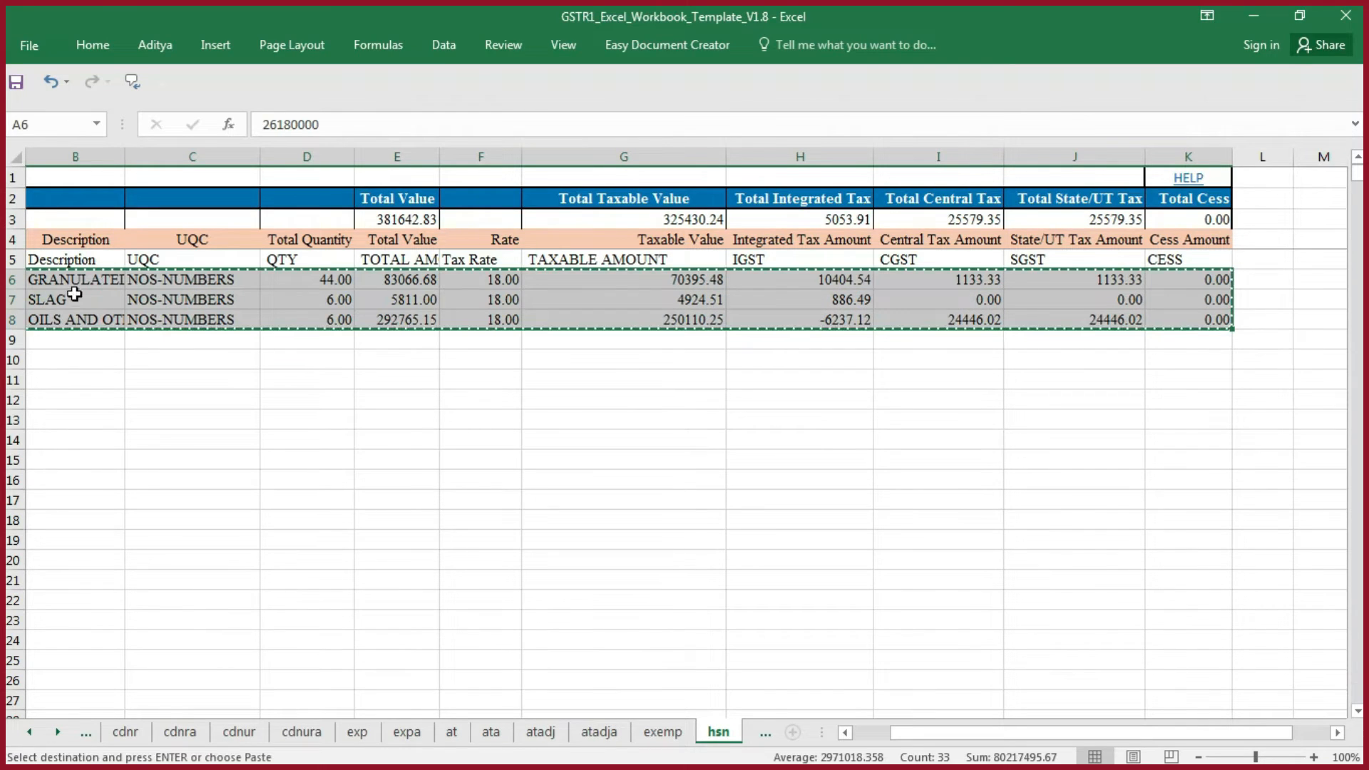
{"action": "key", "text": "Up"}
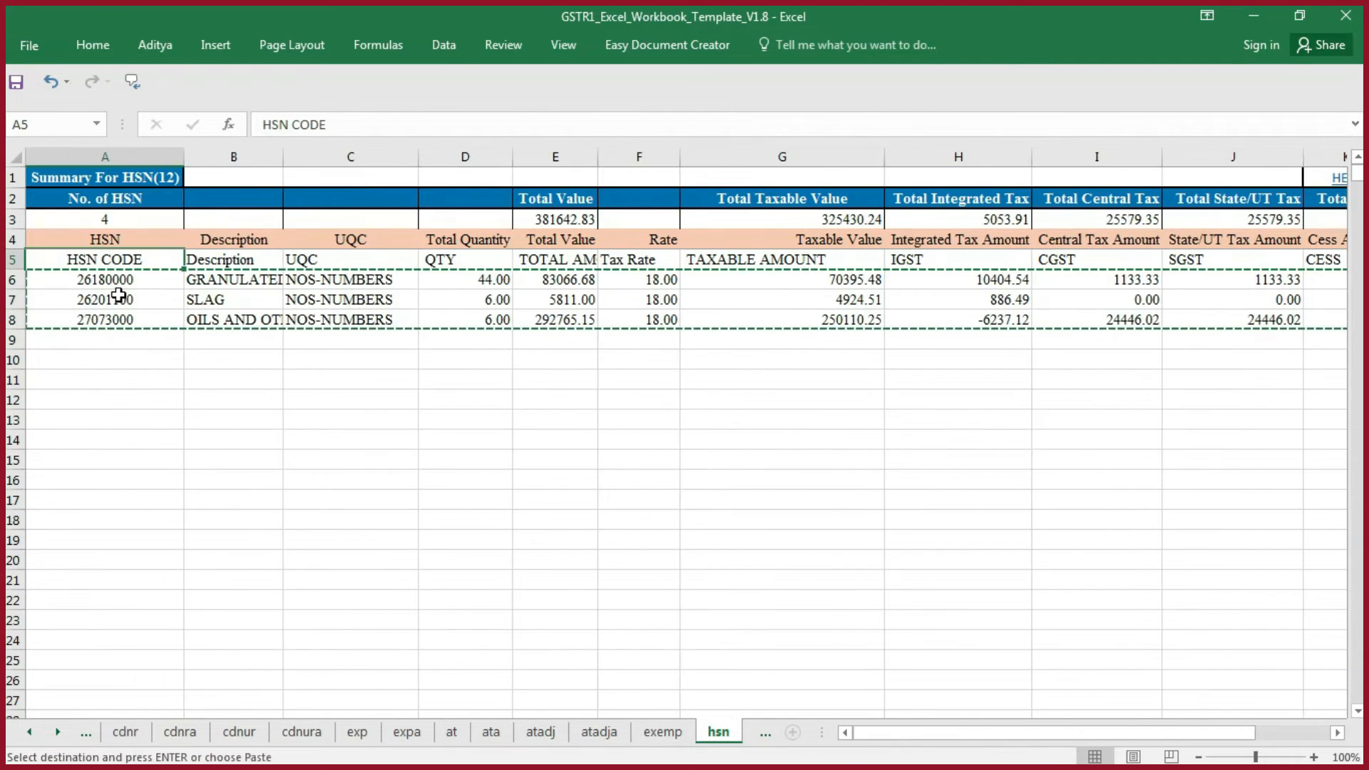
{"action": "key", "text": "Return"}
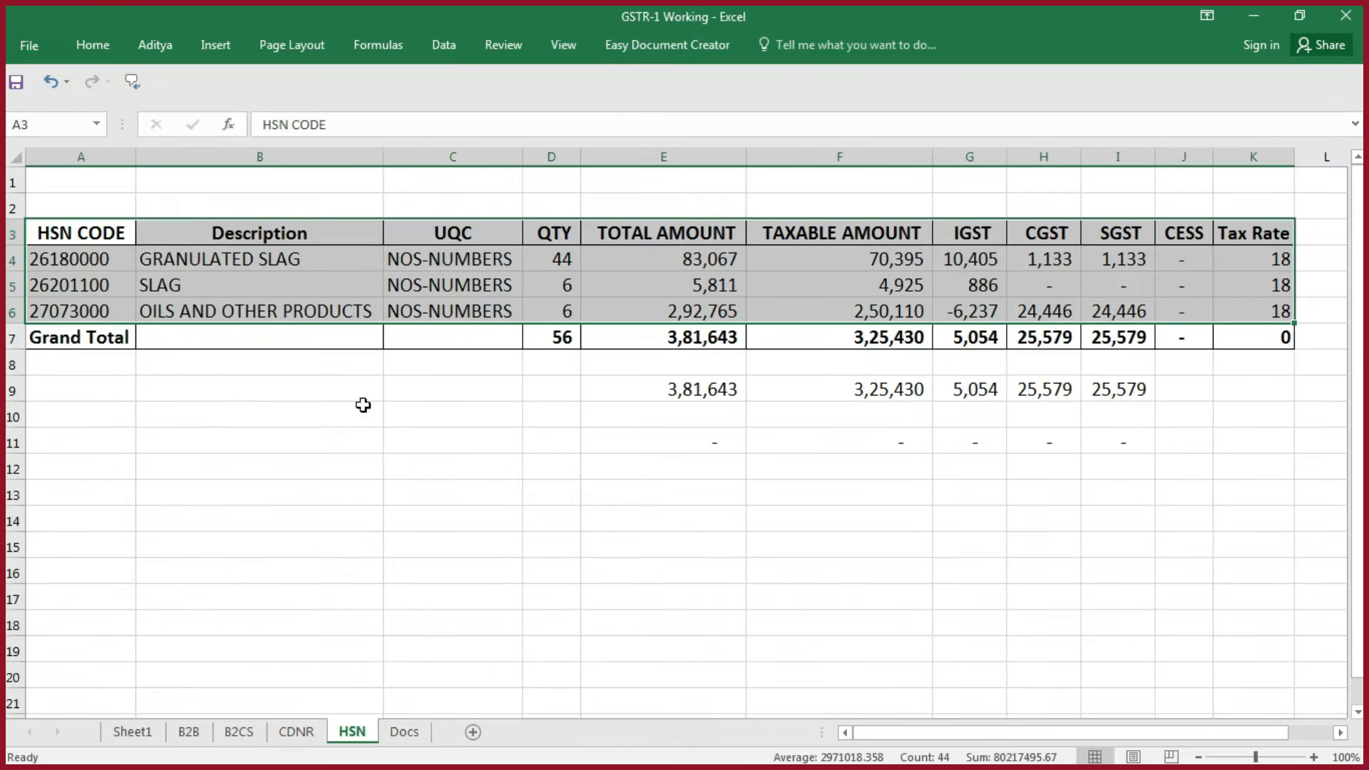
- Compare the template's empty docs sheet with the working Docs sheet, examining its From, To, Issued, Cancelled and Total entries for B2B, B2CS and Credit Note
{"action": "left_click", "coordinate": [405, 731]}
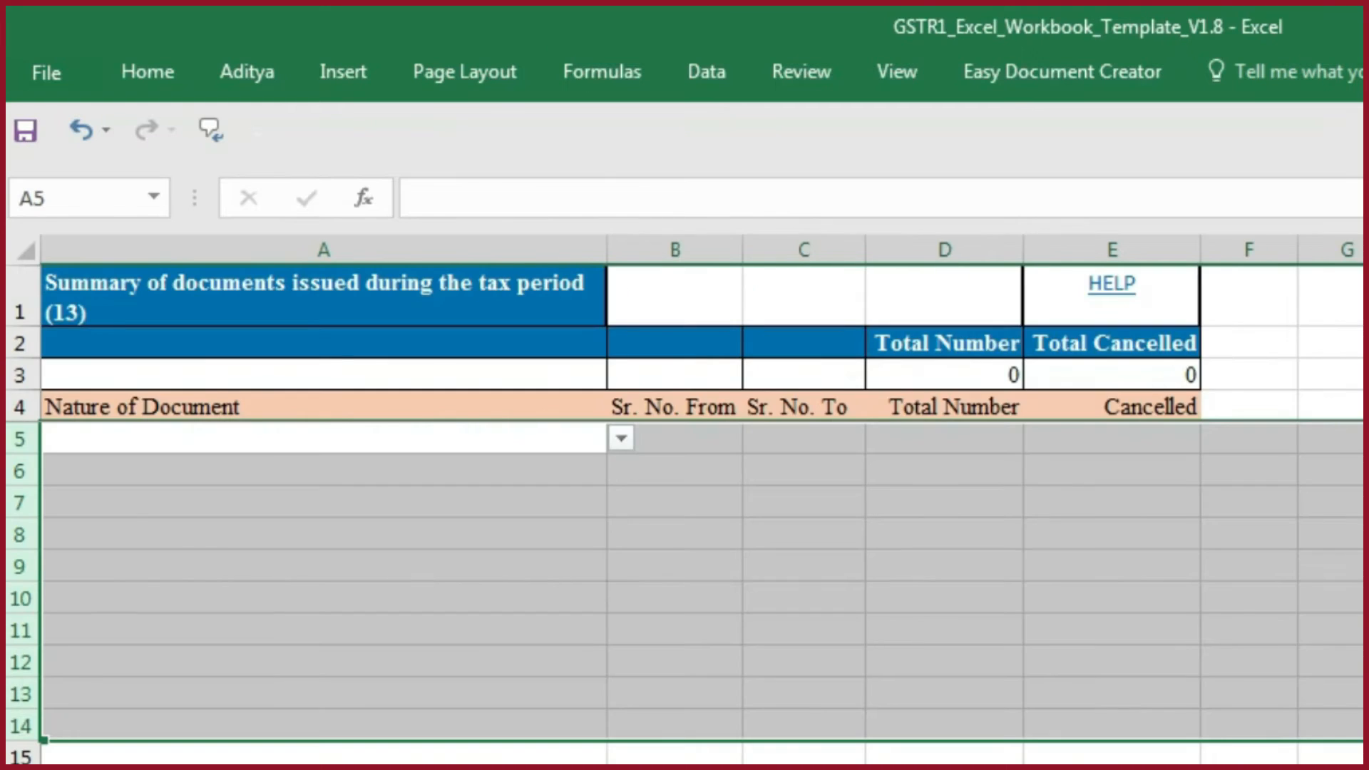
{"action": "left_click", "coordinate": [674, 571]}
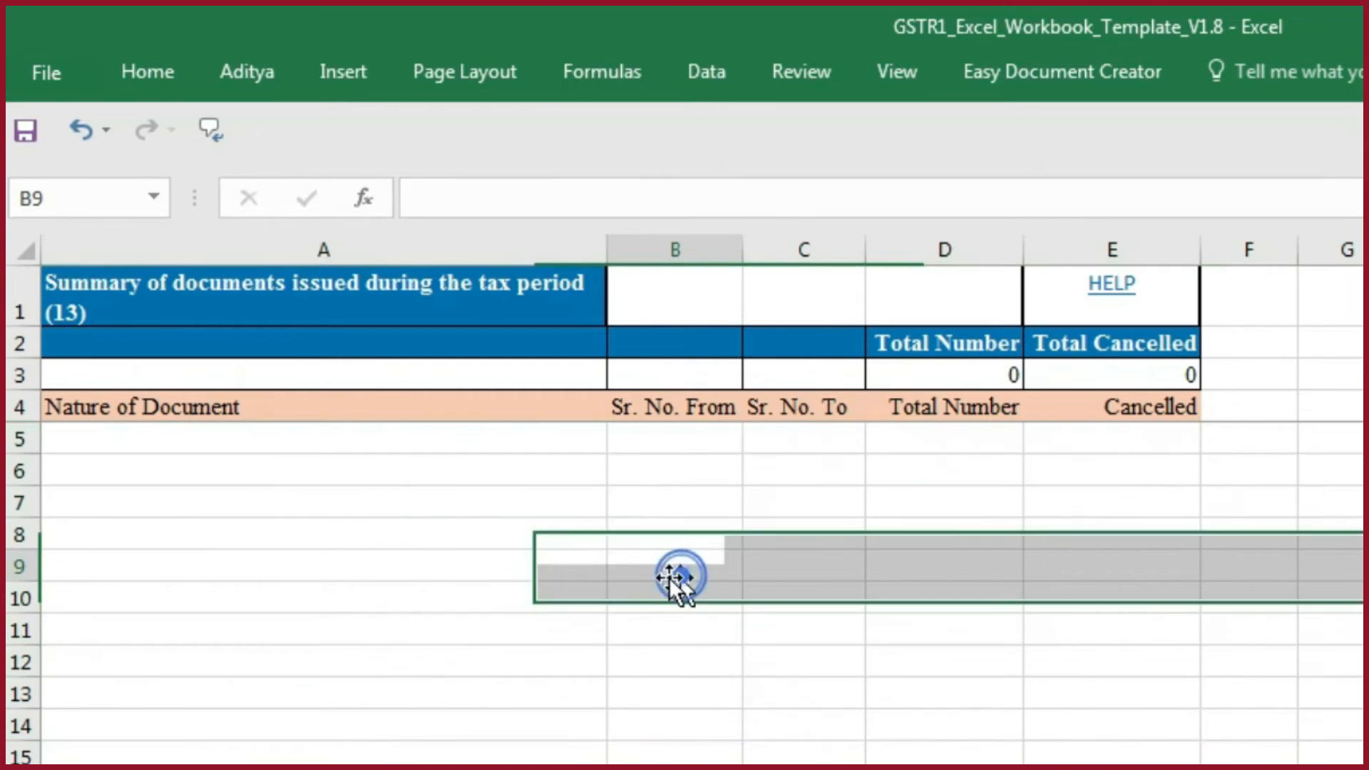
{"action": "key", "text": "alt+Tab"}
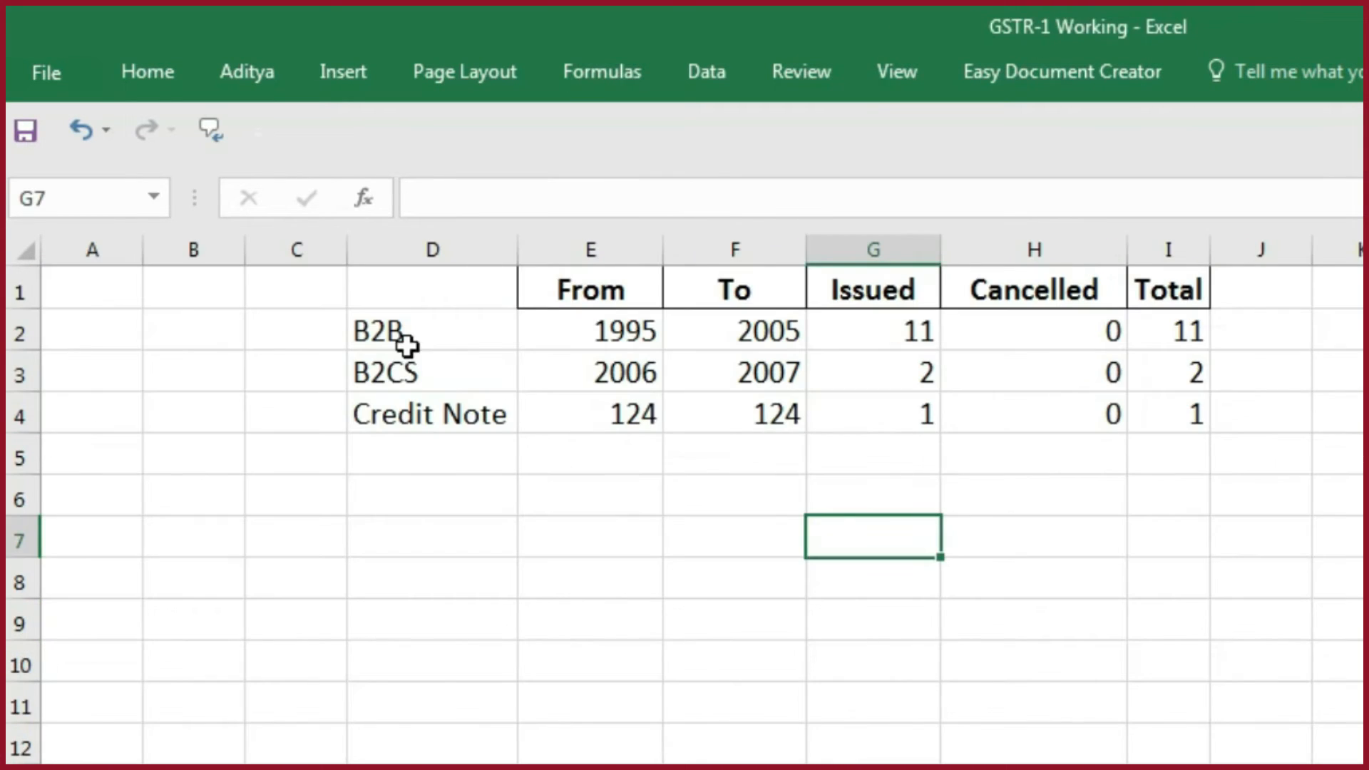
{"action": "left_click", "coordinate": [399, 341]}
{"action": "left_click", "coordinate": [450, 377]}
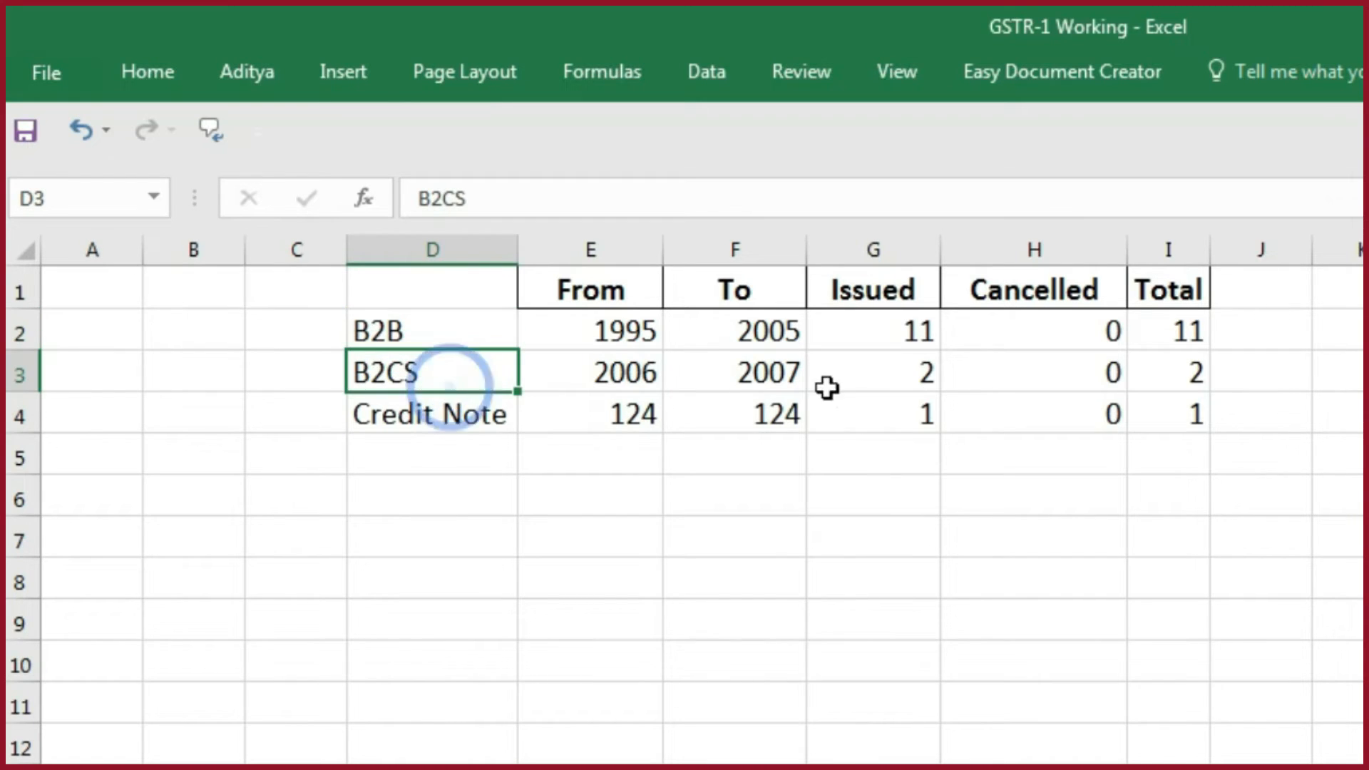
{"action": "left_click", "coordinate": [423, 438]}
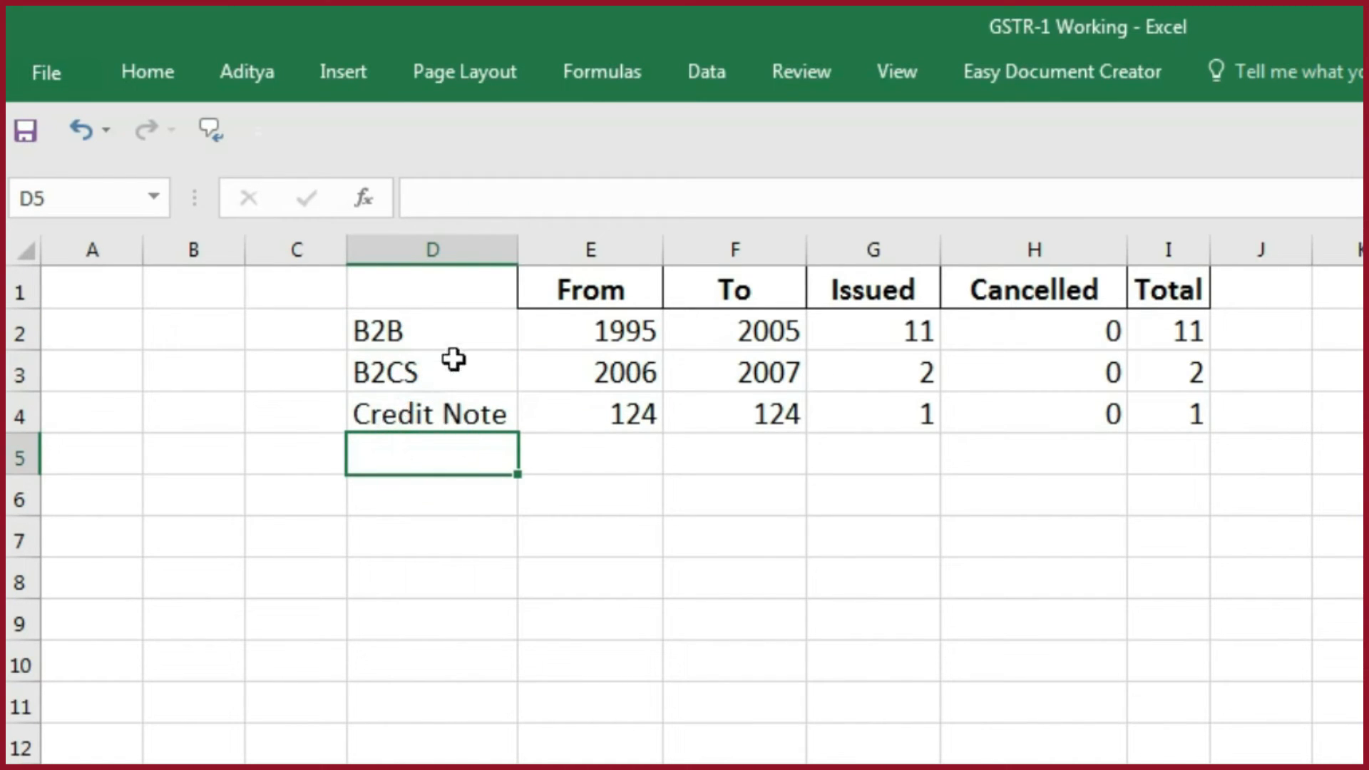
{"action": "left_click", "coordinate": [589, 279]}
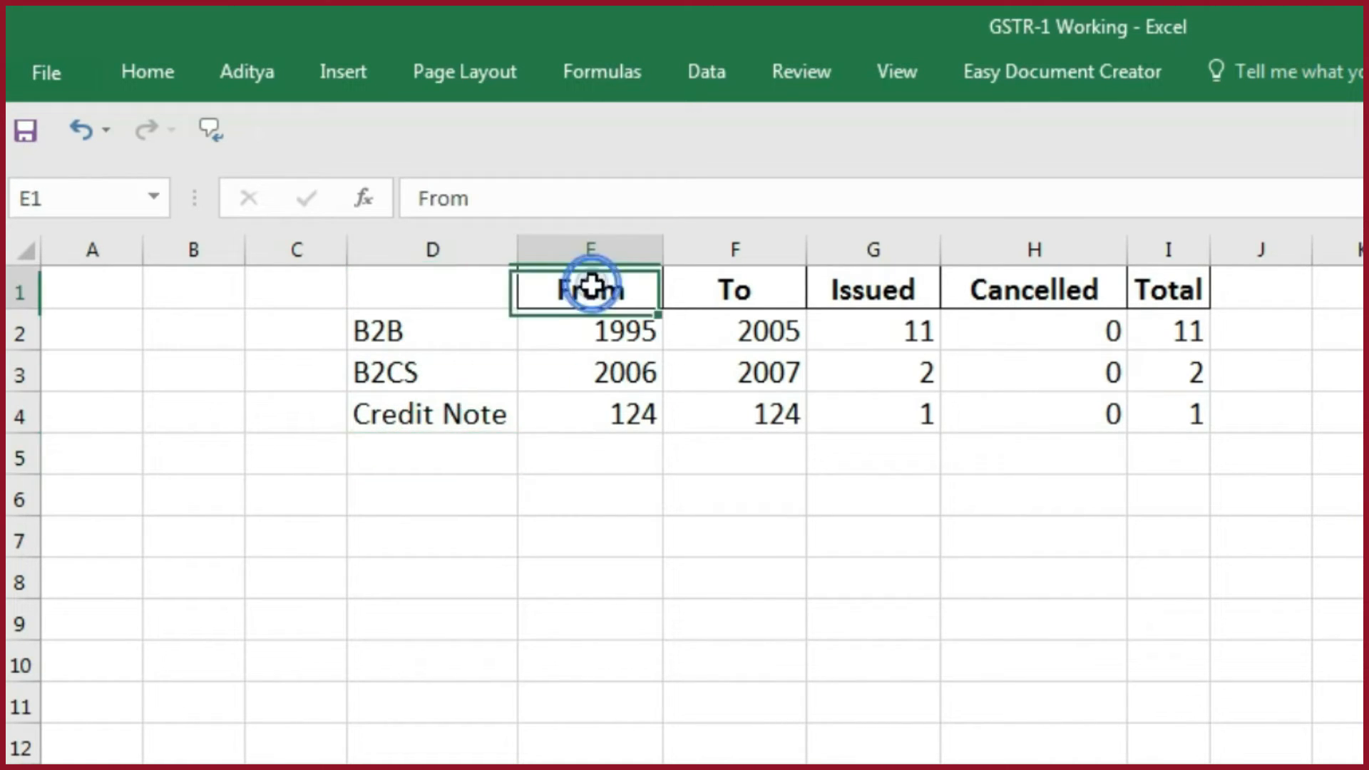
{"action": "left_click", "coordinate": [818, 471]}
{"action": "left_click", "coordinate": [627, 334]}
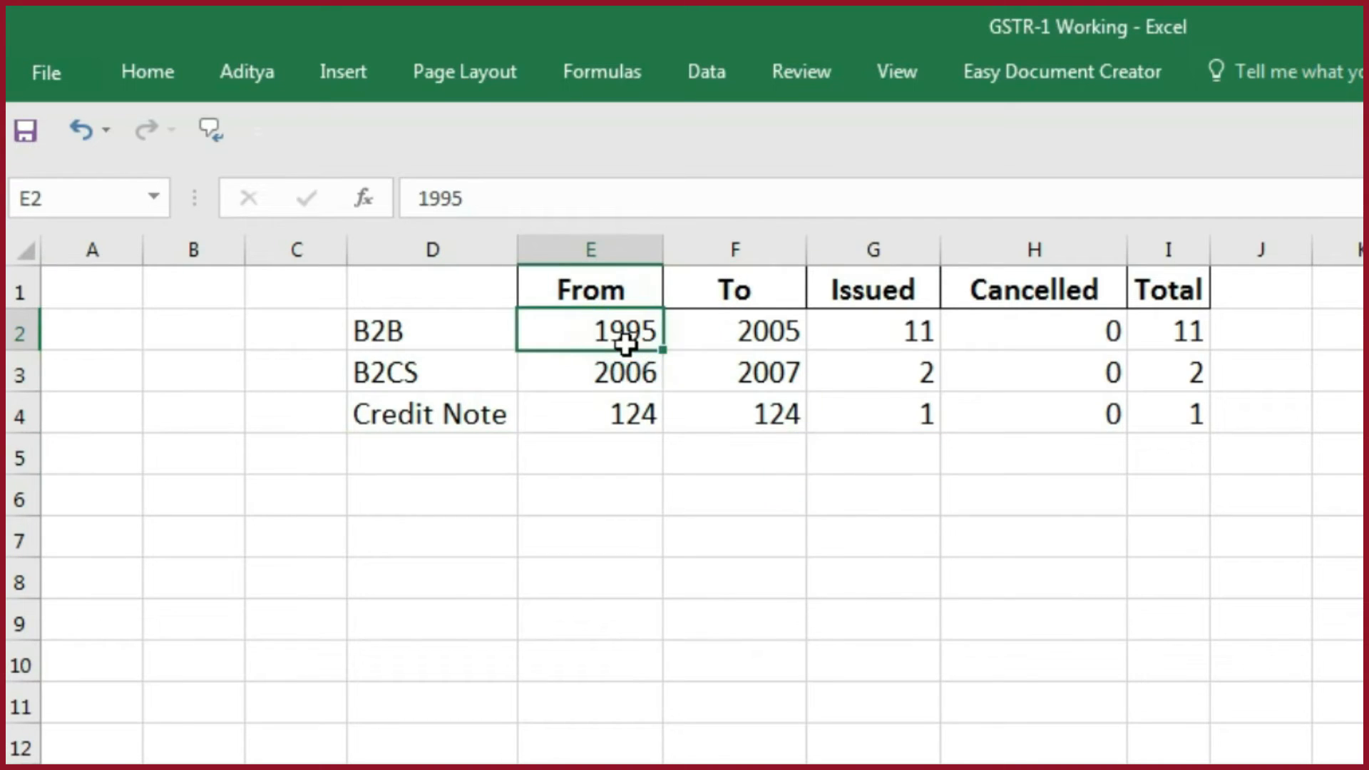
{"action": "left_click", "coordinate": [760, 338]}
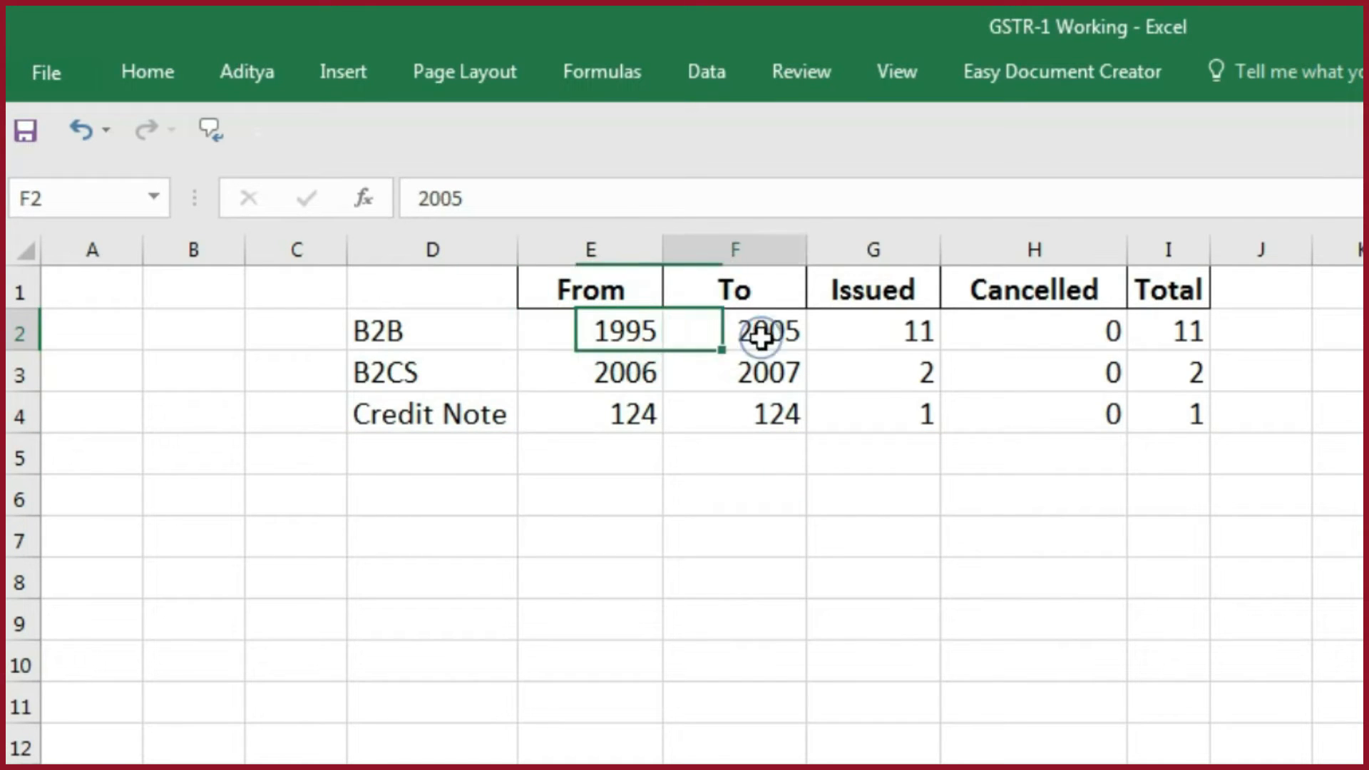
{"action": "left_click", "coordinate": [902, 335]}
{"action": "left_click", "coordinate": [1047, 343]}
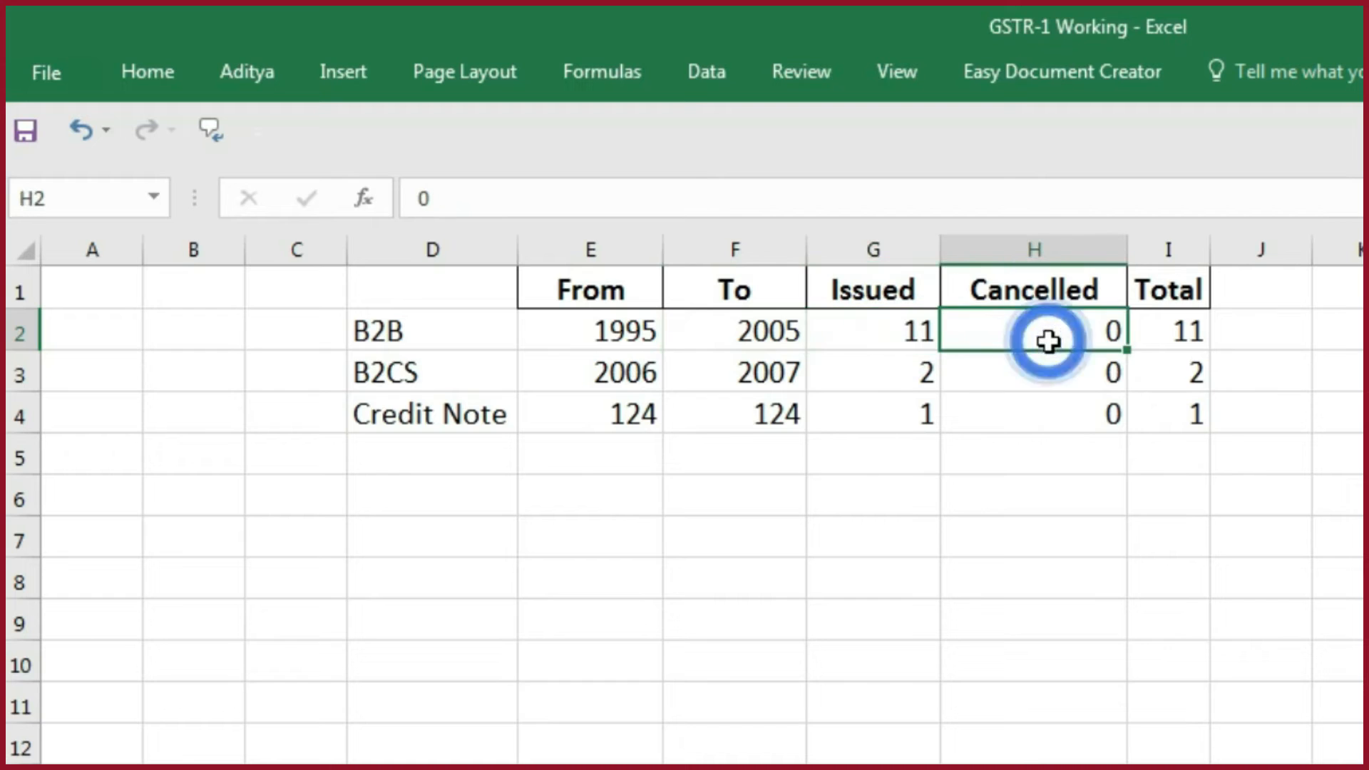
{"action": "left_click", "coordinate": [1205, 328]}
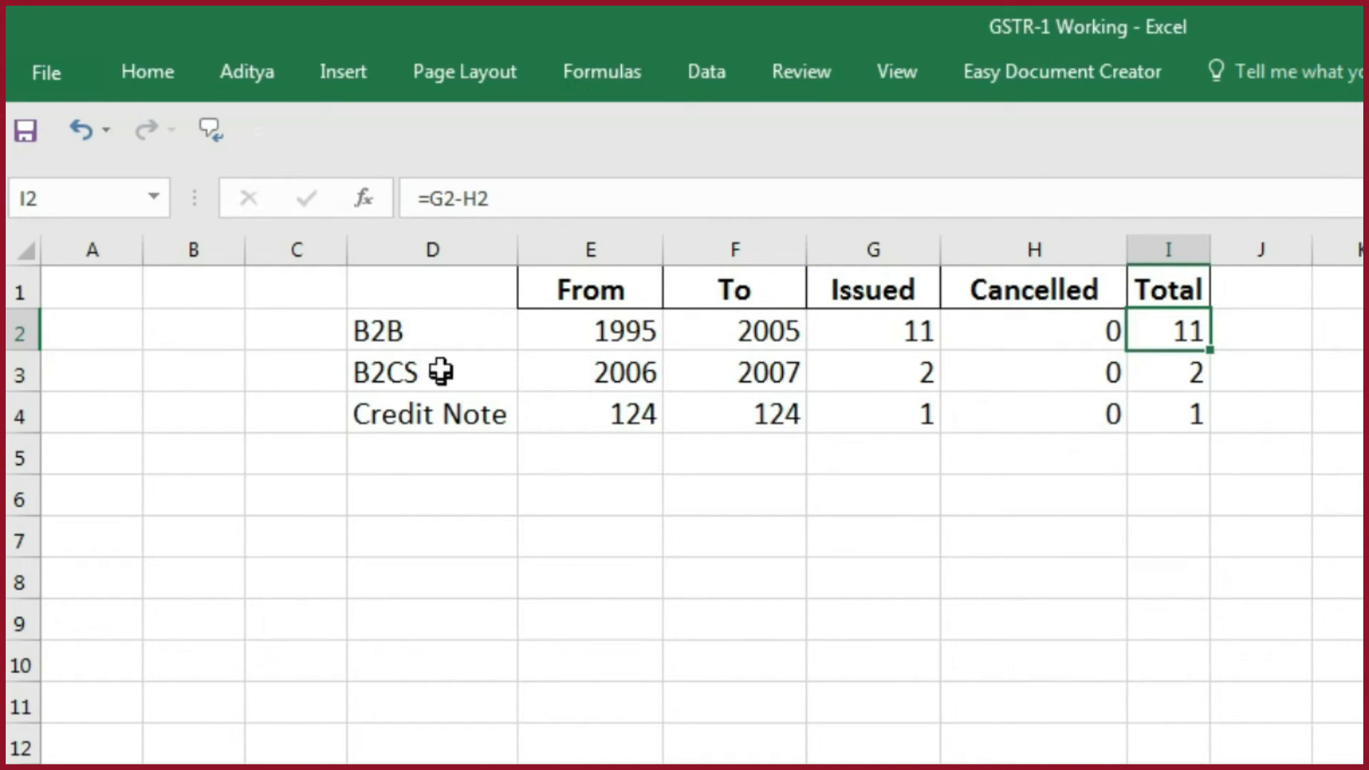
- On the template's docs sheet, set Nature of Document to Invoices for outward supply in A5 and A6 and Credit Note in A7
{"action": "key", "text": "alt+Tab"}
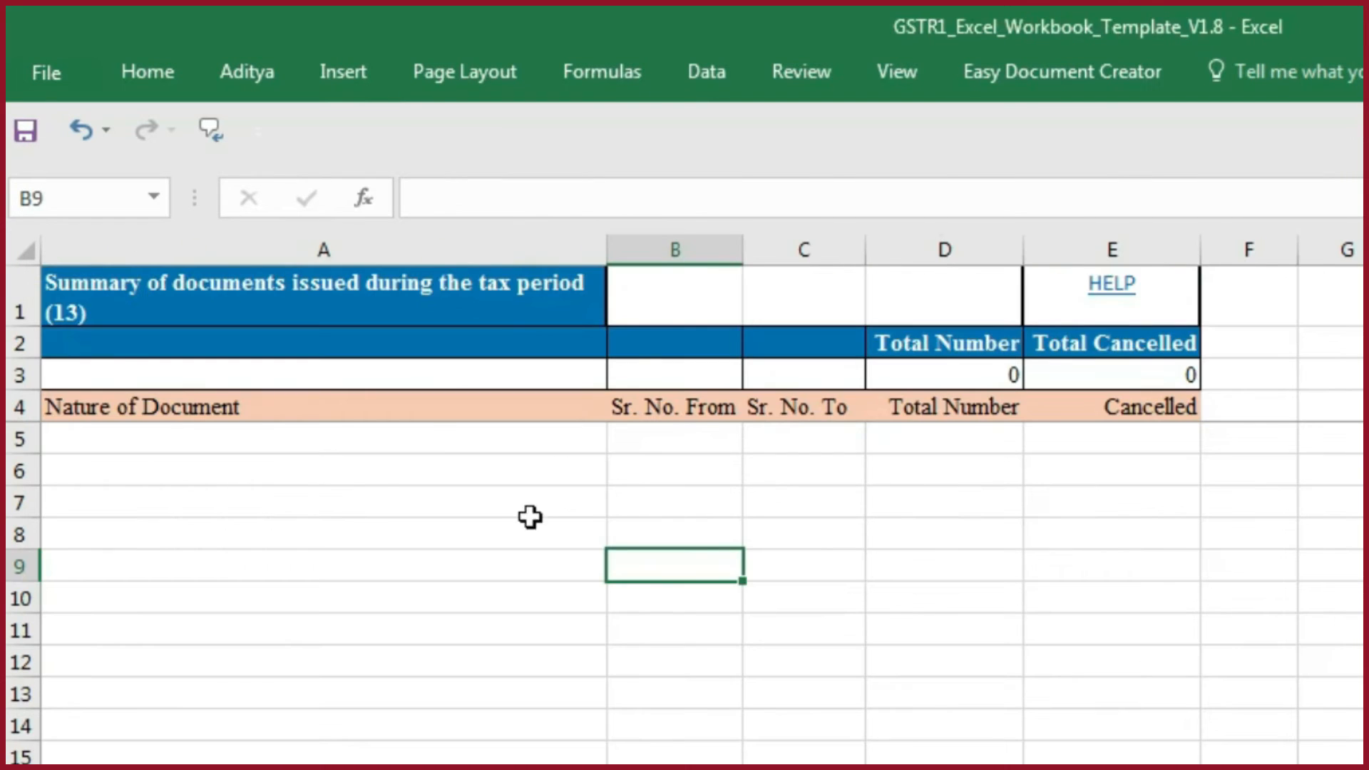
{"action": "left_click", "coordinate": [431, 442]}
{"action": "left_click", "coordinate": [619, 438]}
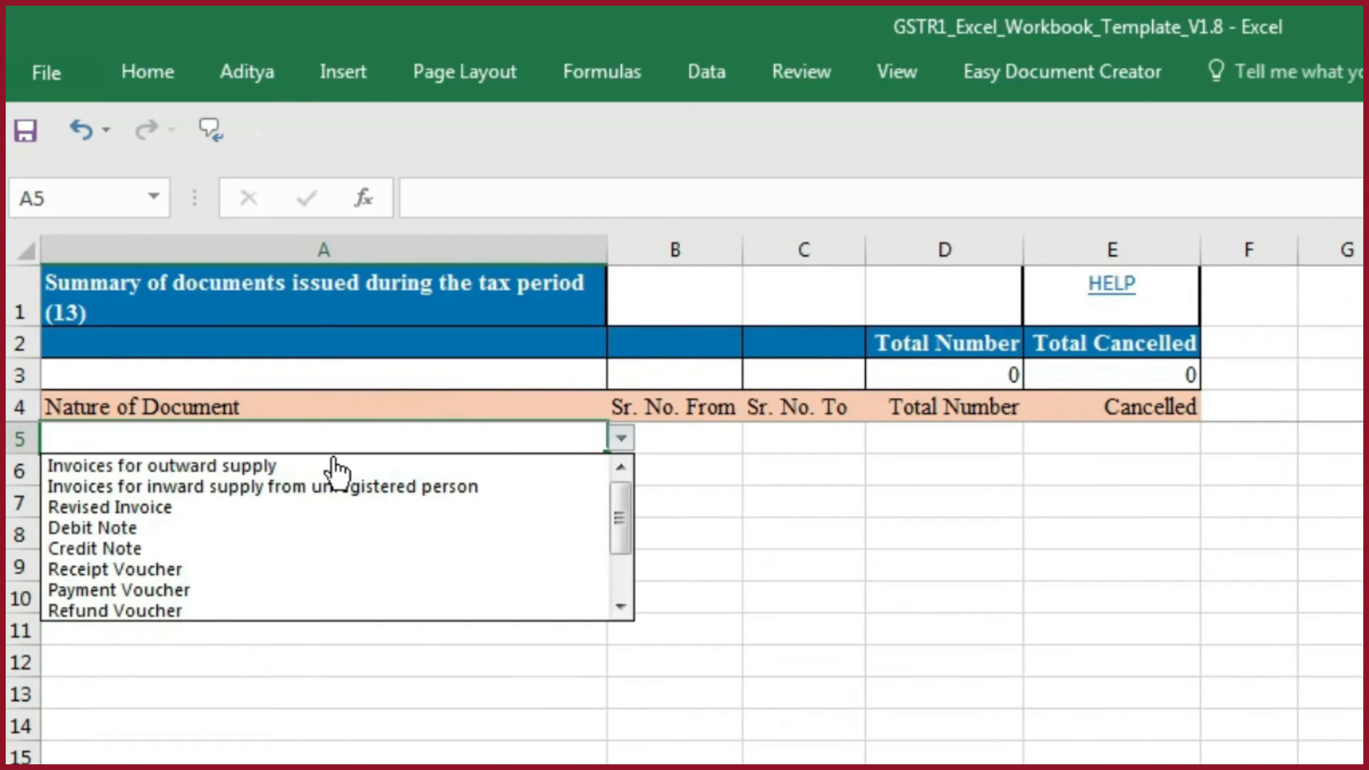
{"action": "left_click", "coordinate": [133, 467]}
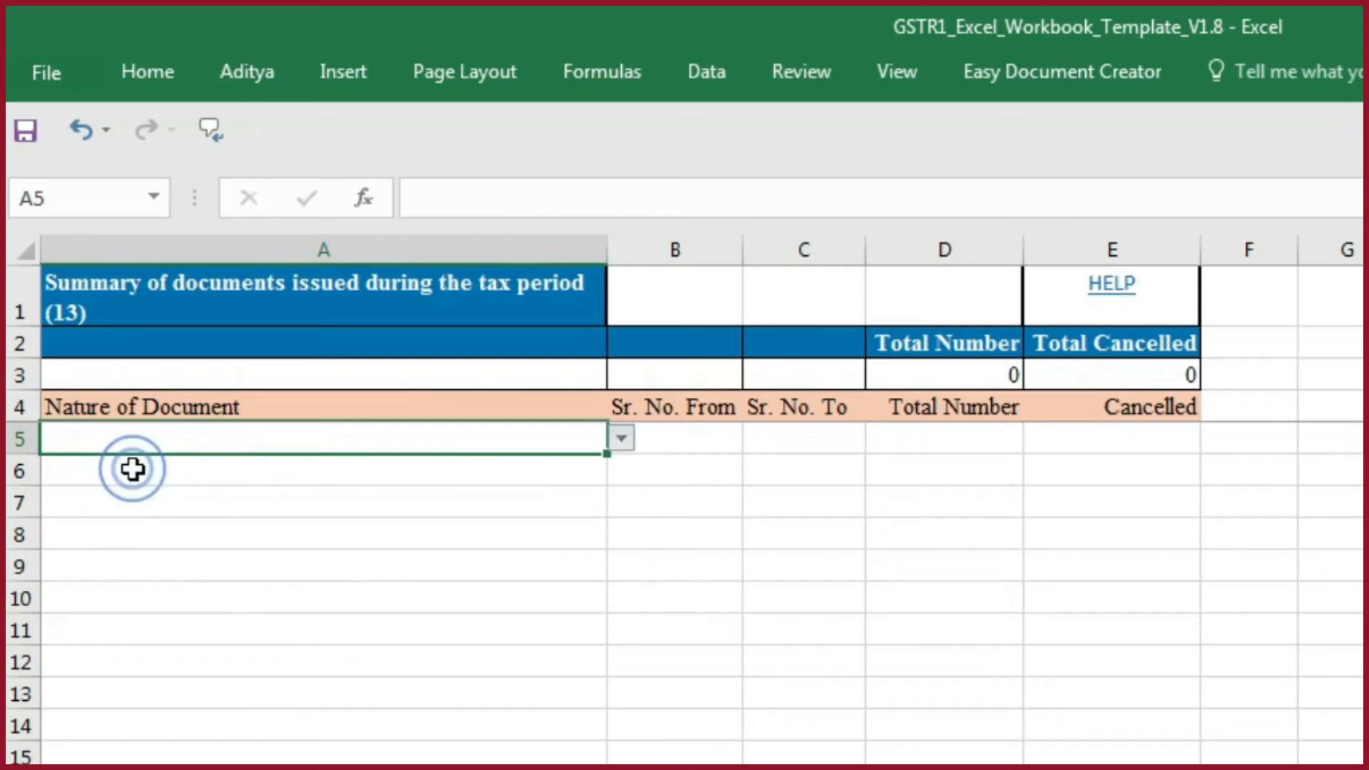
{"action": "left_click", "coordinate": [208, 466]}
{"action": "left_click", "coordinate": [619, 472]}
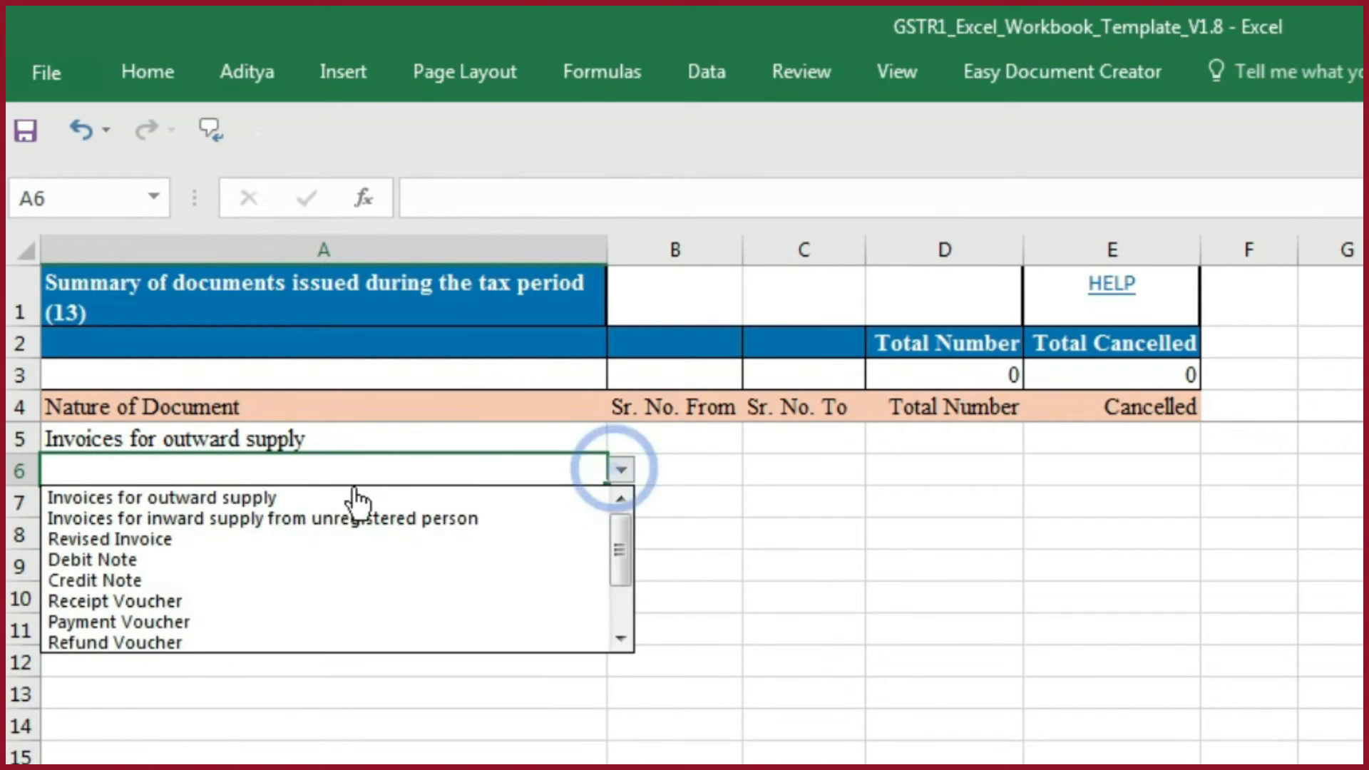
{"action": "left_click", "coordinate": [238, 492]}
{"action": "left_click", "coordinate": [254, 503]}
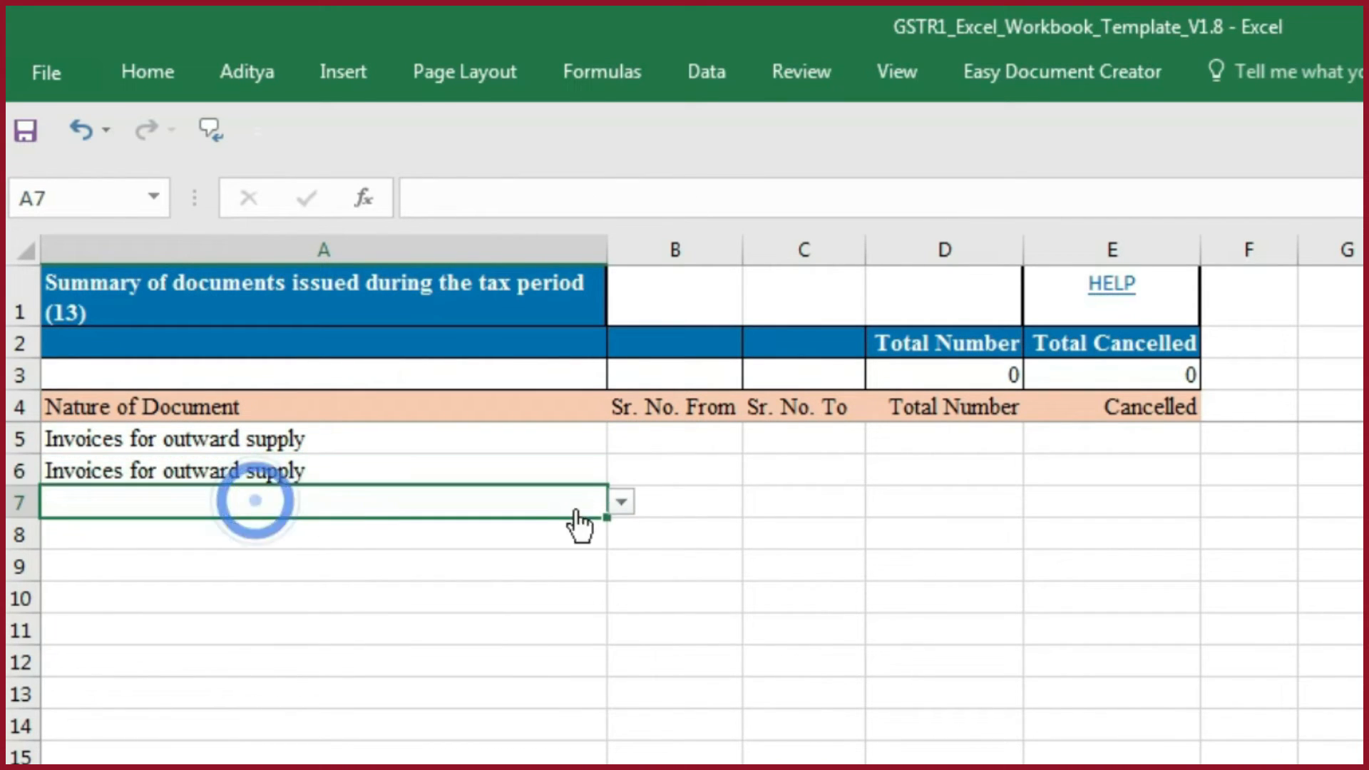
{"action": "left_click", "coordinate": [621, 502]}
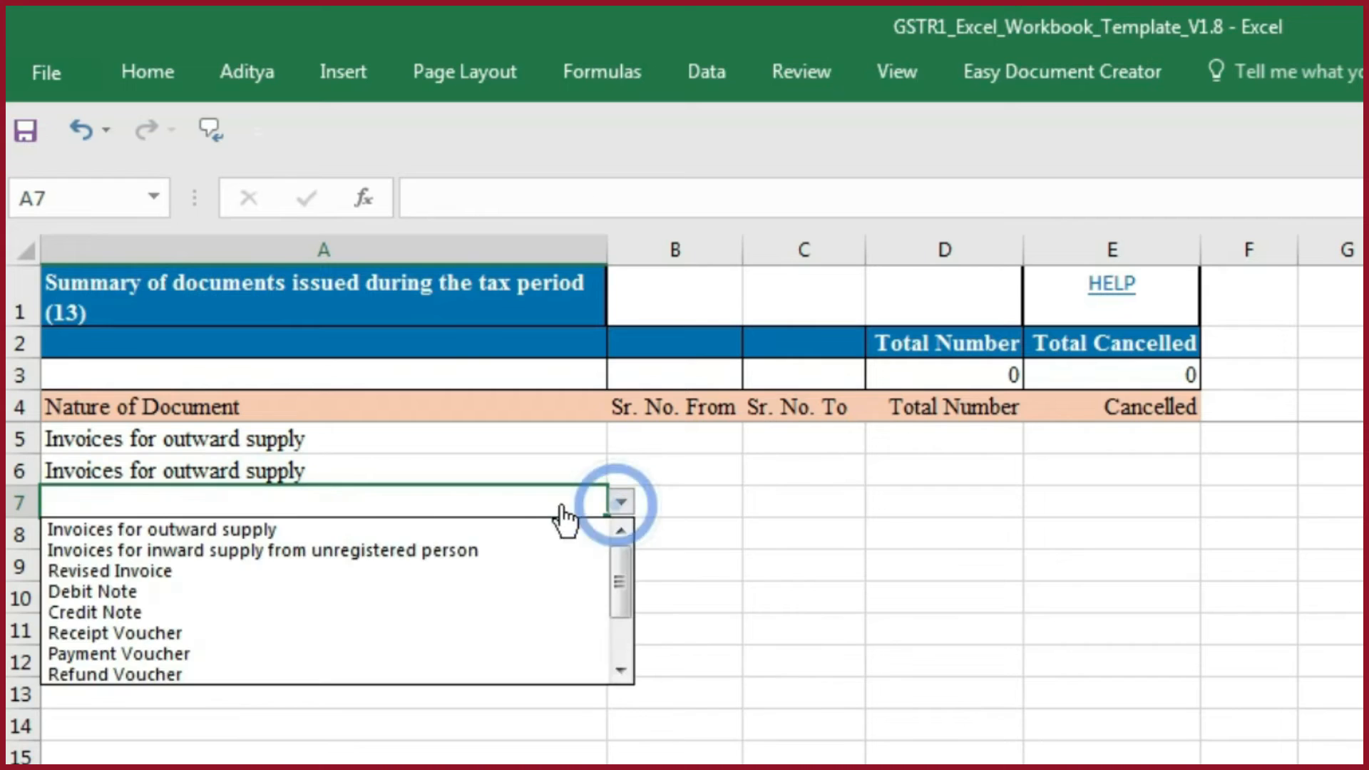
{"action": "left_click", "coordinate": [107, 613]}
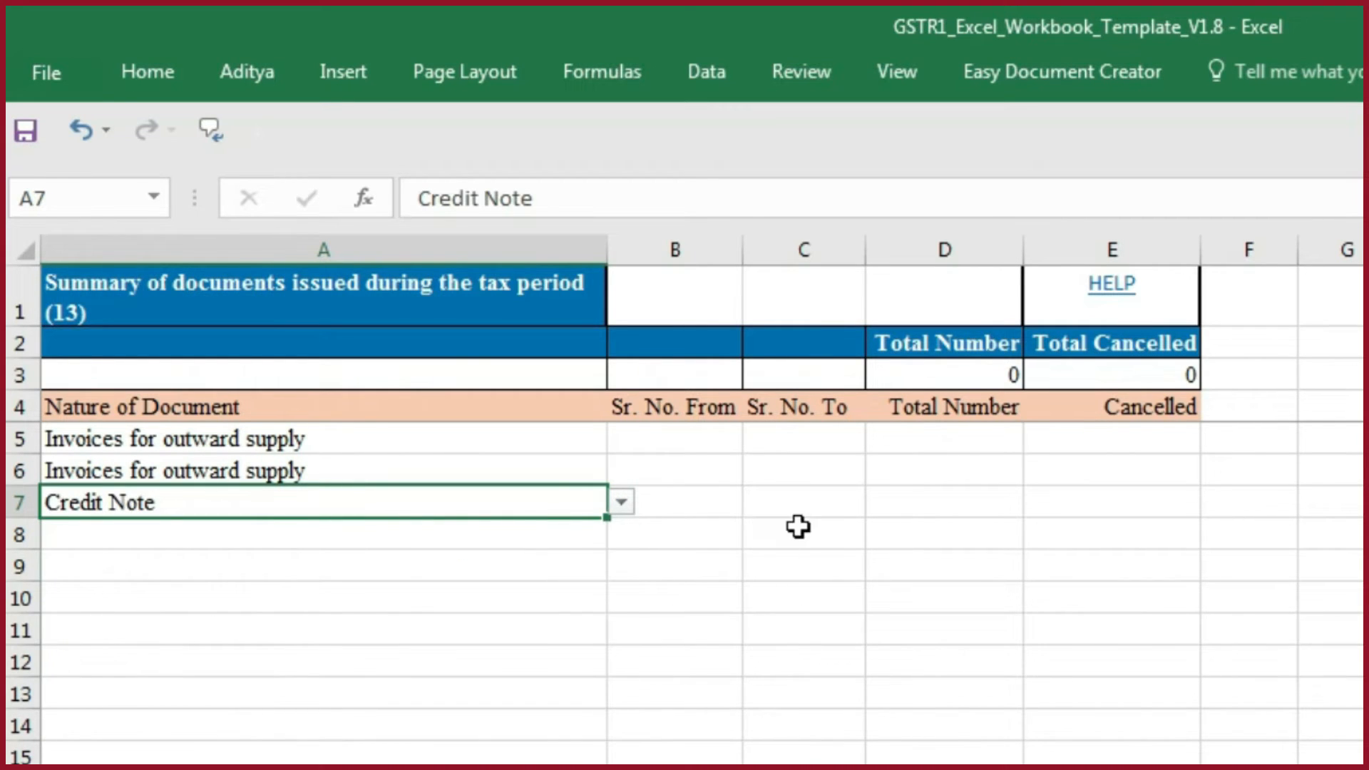
- Copy the From, To, Issued and Cancelled data E2:H4 from the working Docs sheet and paste it as values at B5 of the template's docs sheet
{"action": "key", "text": "alt+Tab"}
{"action": "left_click_drag", "start_coordinate": [618, 339], "coordinate": [1015, 416]}
{"action": "key", "text": "ctrl+c"}
{"action": "key", "text": "alt+Tab"}
{"action": "left_click", "coordinate": [670, 451]}
{"action": "key", "text": "ctrl+alt+v"}
{"action": "key", "text": "v"}
{"action": "key", "text": "Return"}
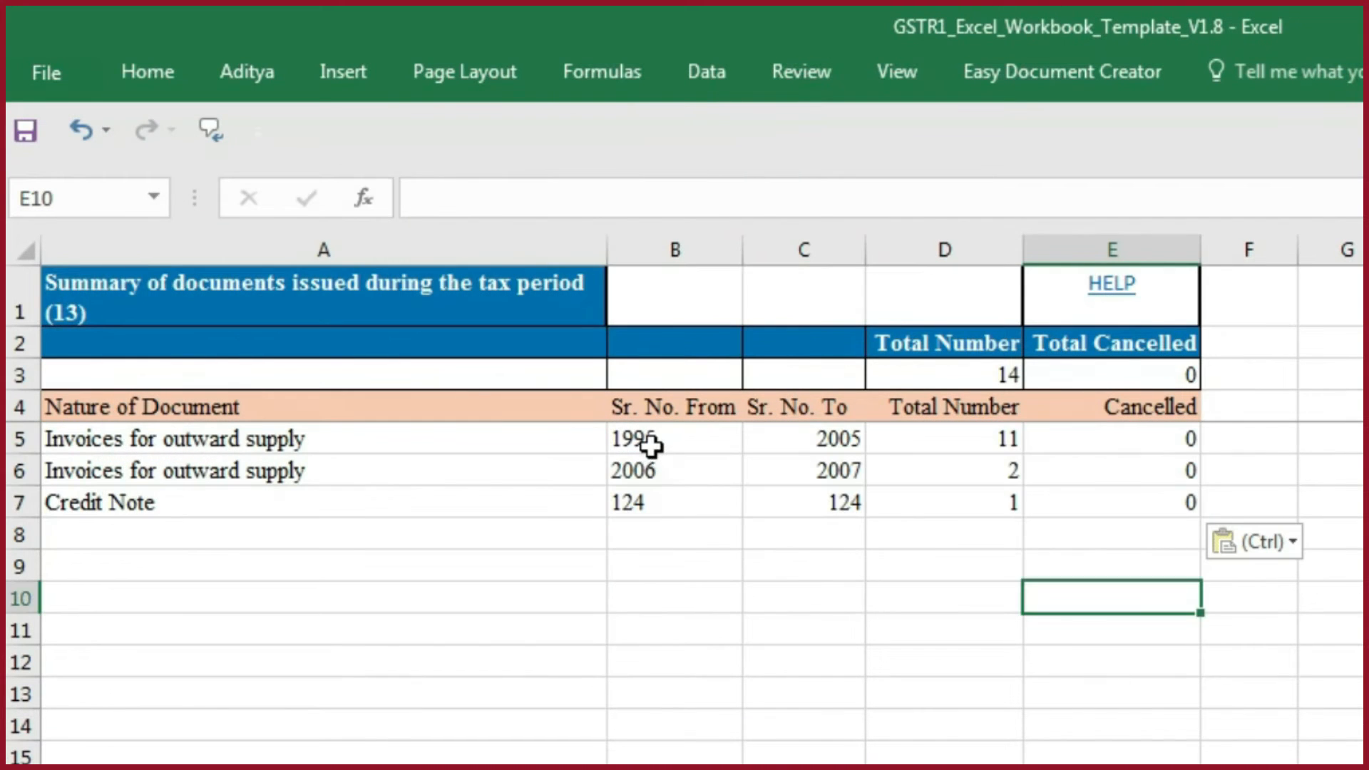
- Check the pasted serial numbers, Total Number and Cancelled entries in row 5, and save and close the template workbook
{"action": "left_click", "coordinate": [651, 441]}
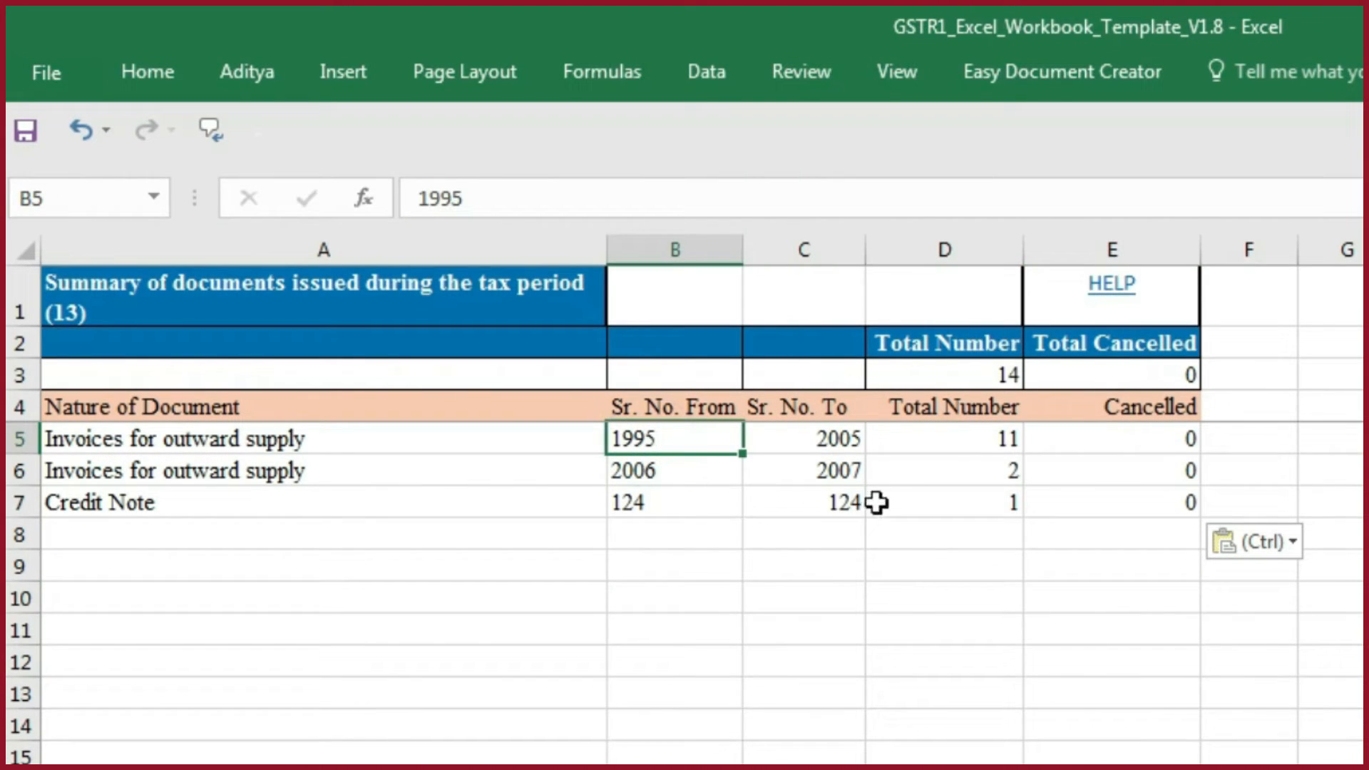
{"action": "left_click", "coordinate": [844, 442]}
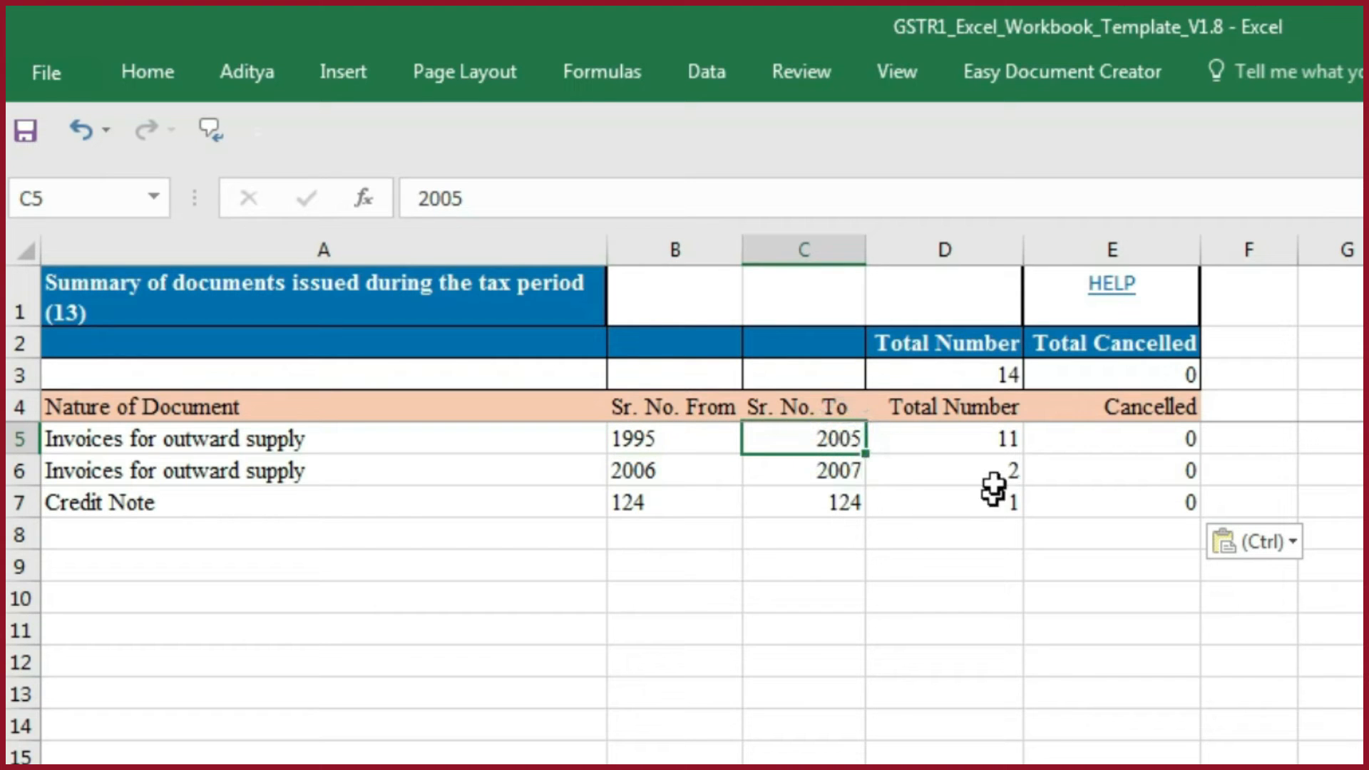
{"action": "left_click", "coordinate": [991, 446]}
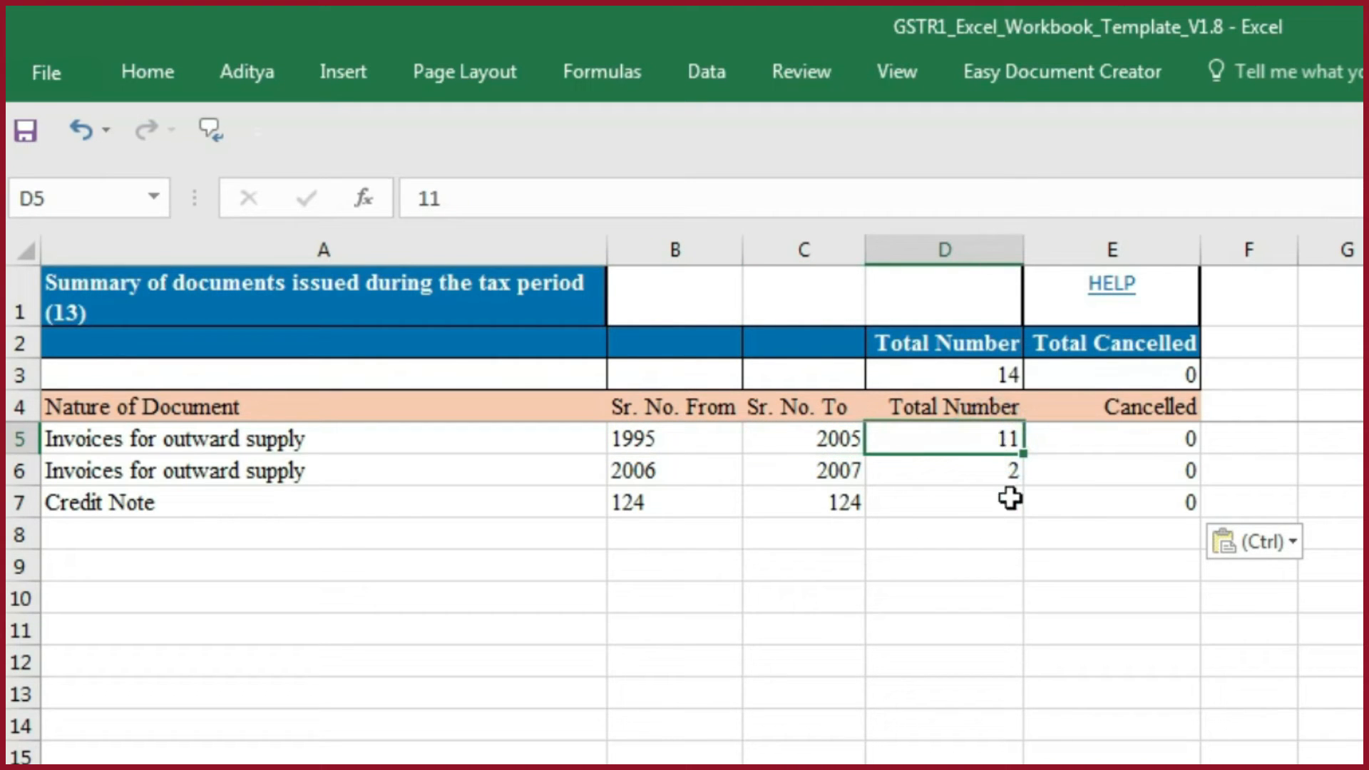
{"action": "left_click", "coordinate": [1132, 445]}
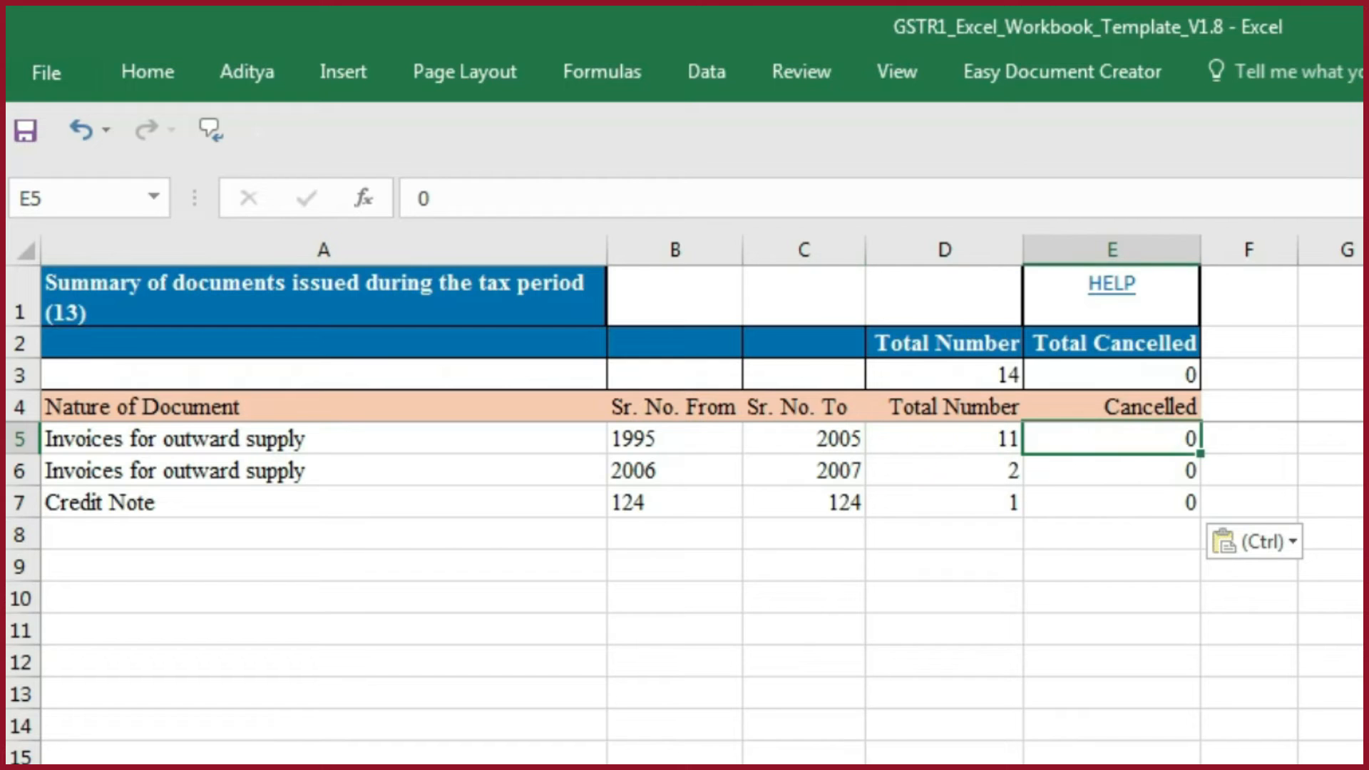
{"action": "key", "text": "ctrl+s"}
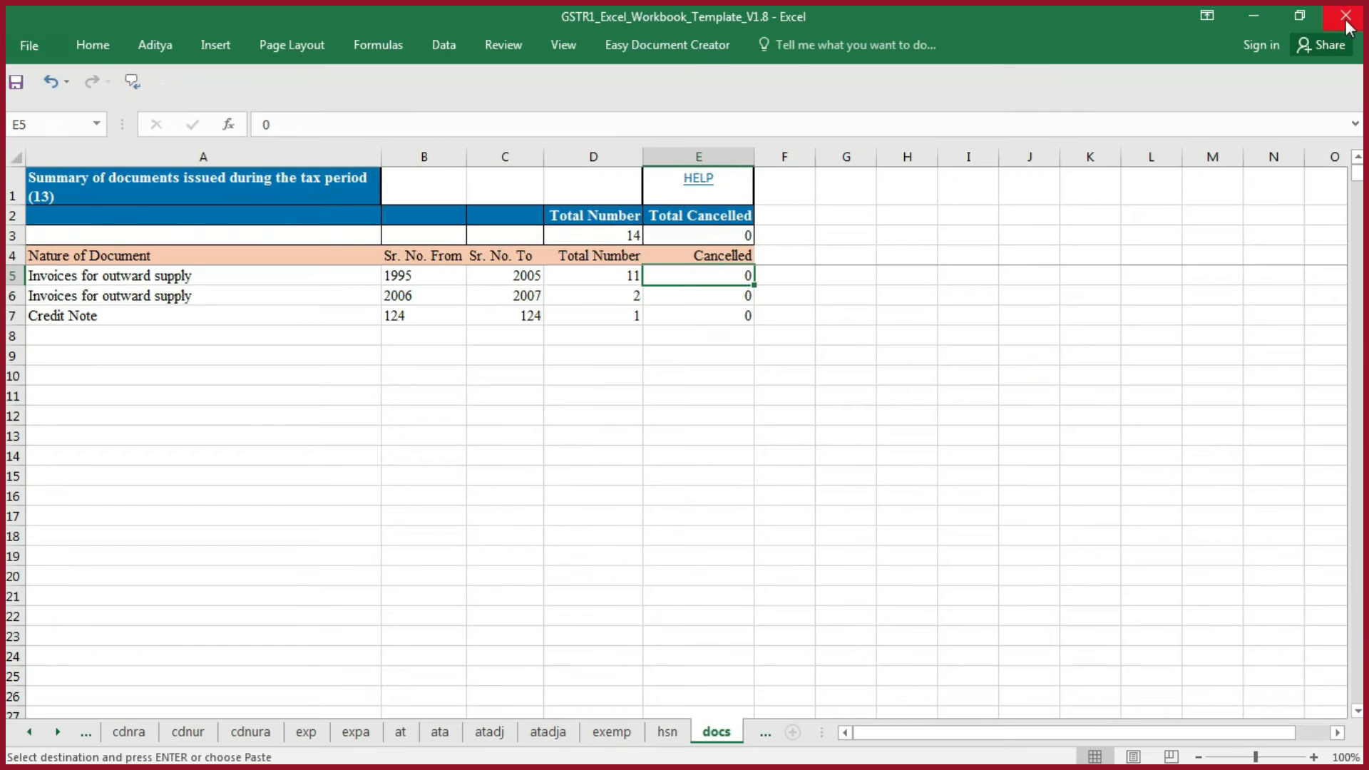
{"action": "left_click", "coordinate": [1347, 17]}
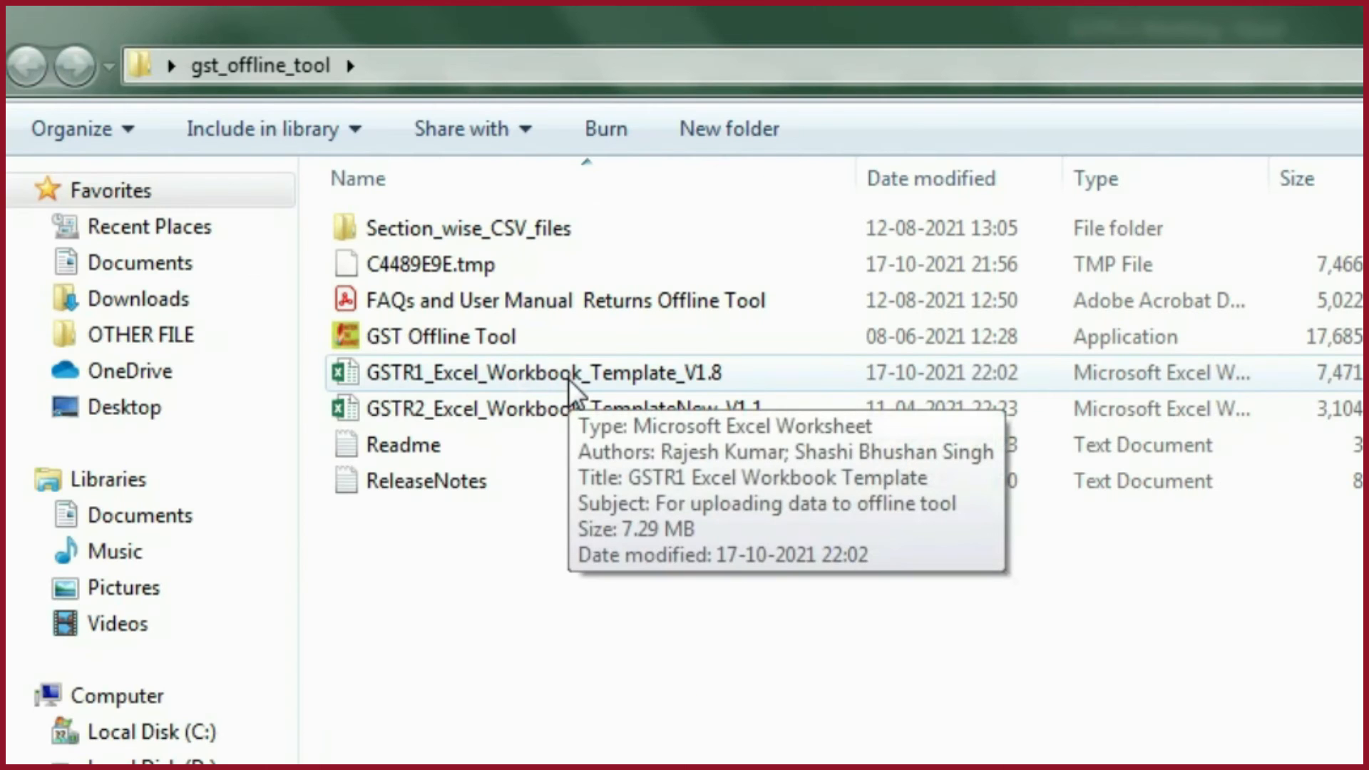
- Copy the path of GSTR1_Excel_Workbook_Template_V1.8 in the gst_offline_tool folder and switch to the GST Offline Tool
{"action": "left_click", "coordinate": [331, 221]}
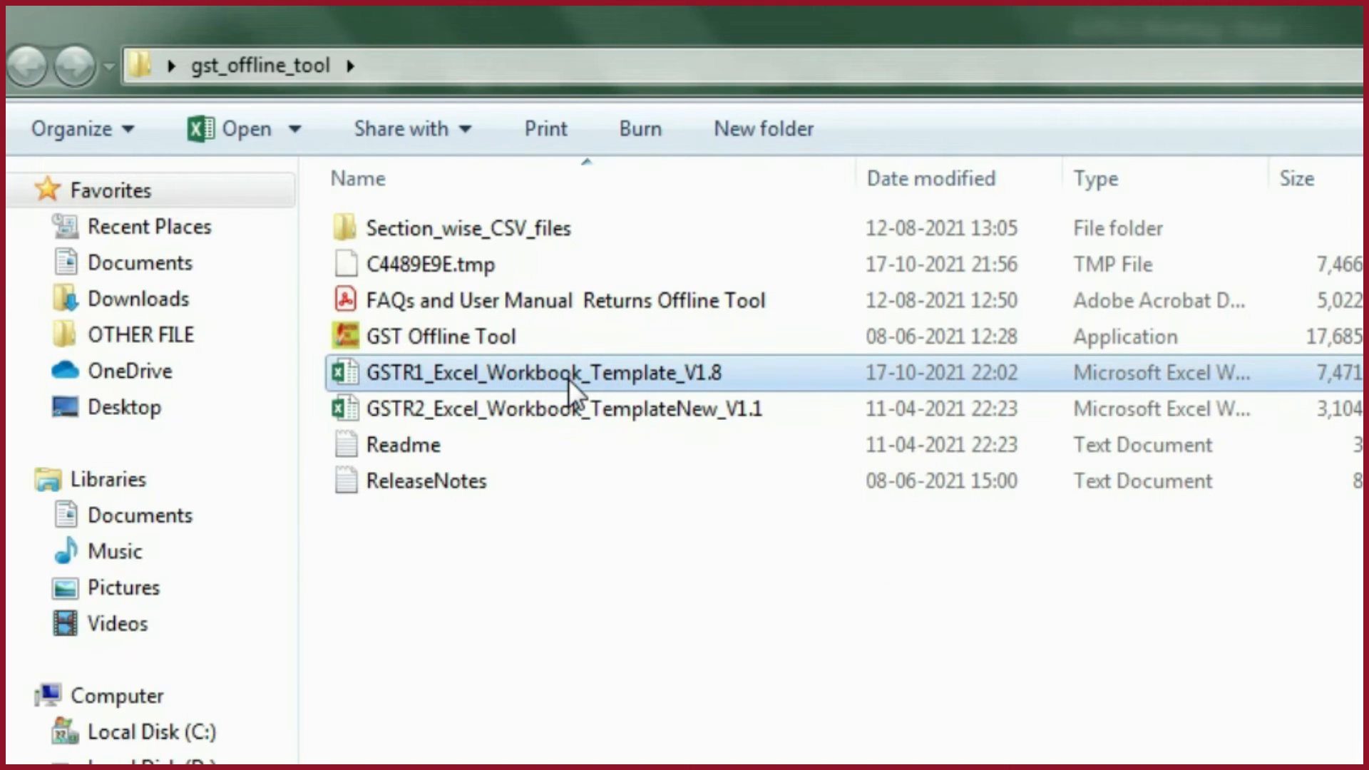
{"action": "key", "text": "alt+Tab"}
{"action": "key", "text": "Tab"}
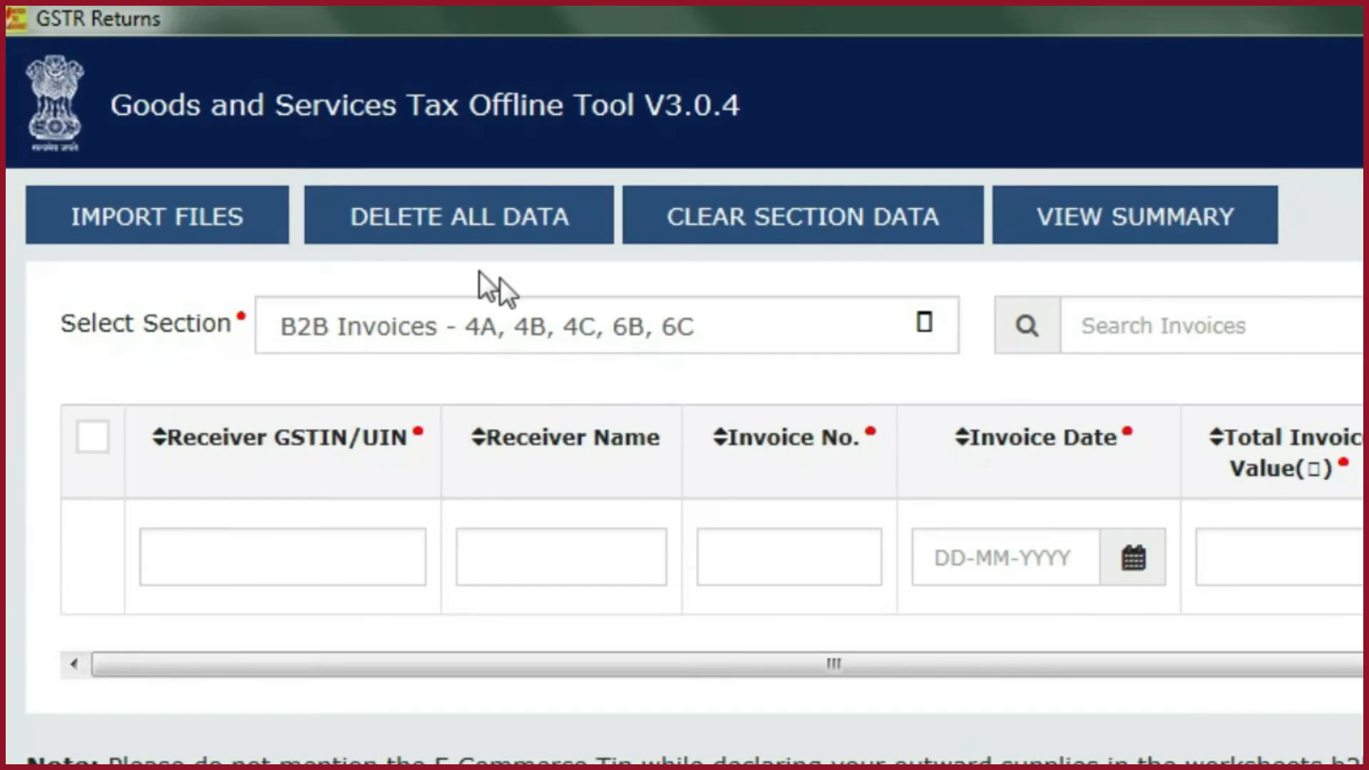
- Import GSTR1_Excel_Workbook_Template_V1.8.xlsx for all sections in one go, accept saving the data, and open the return summary
{"action": "left_click", "coordinate": [194, 239]}
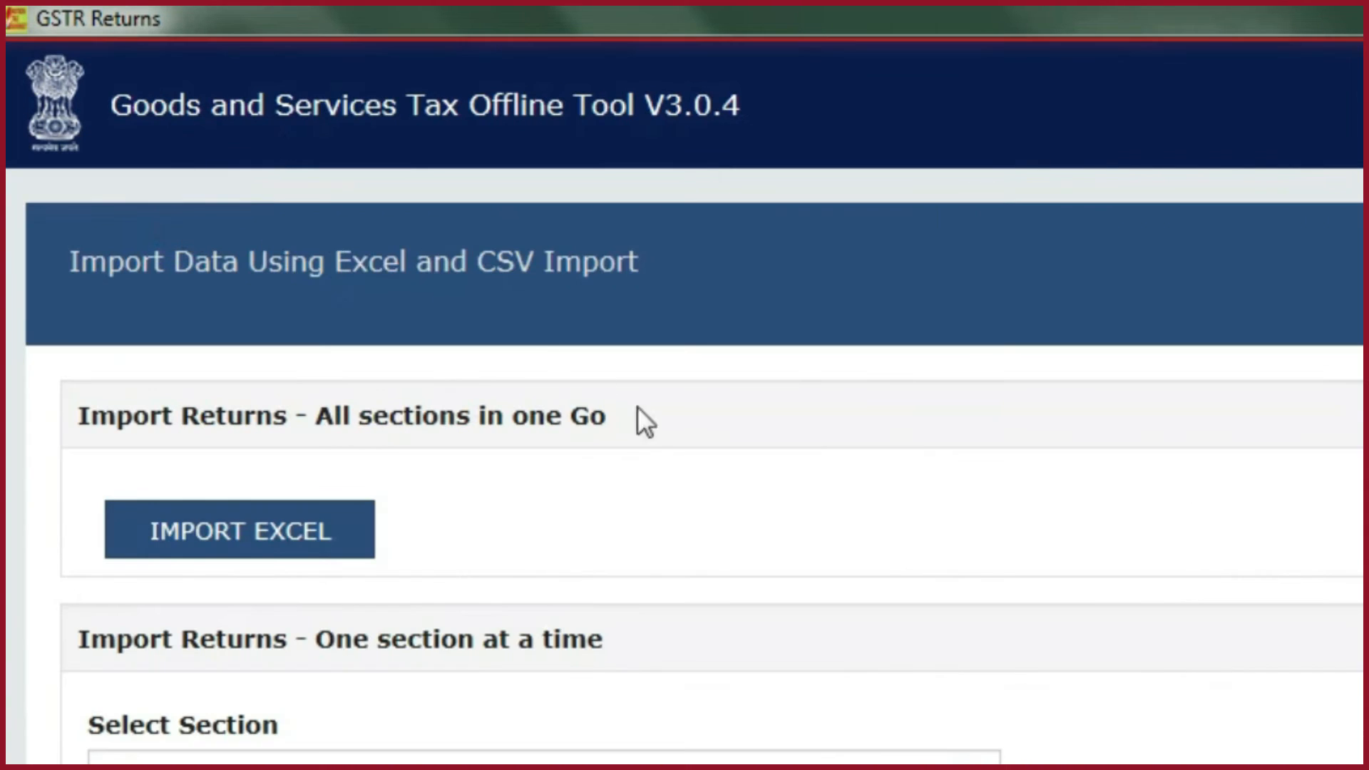
{"action": "left_click", "coordinate": [277, 542]}
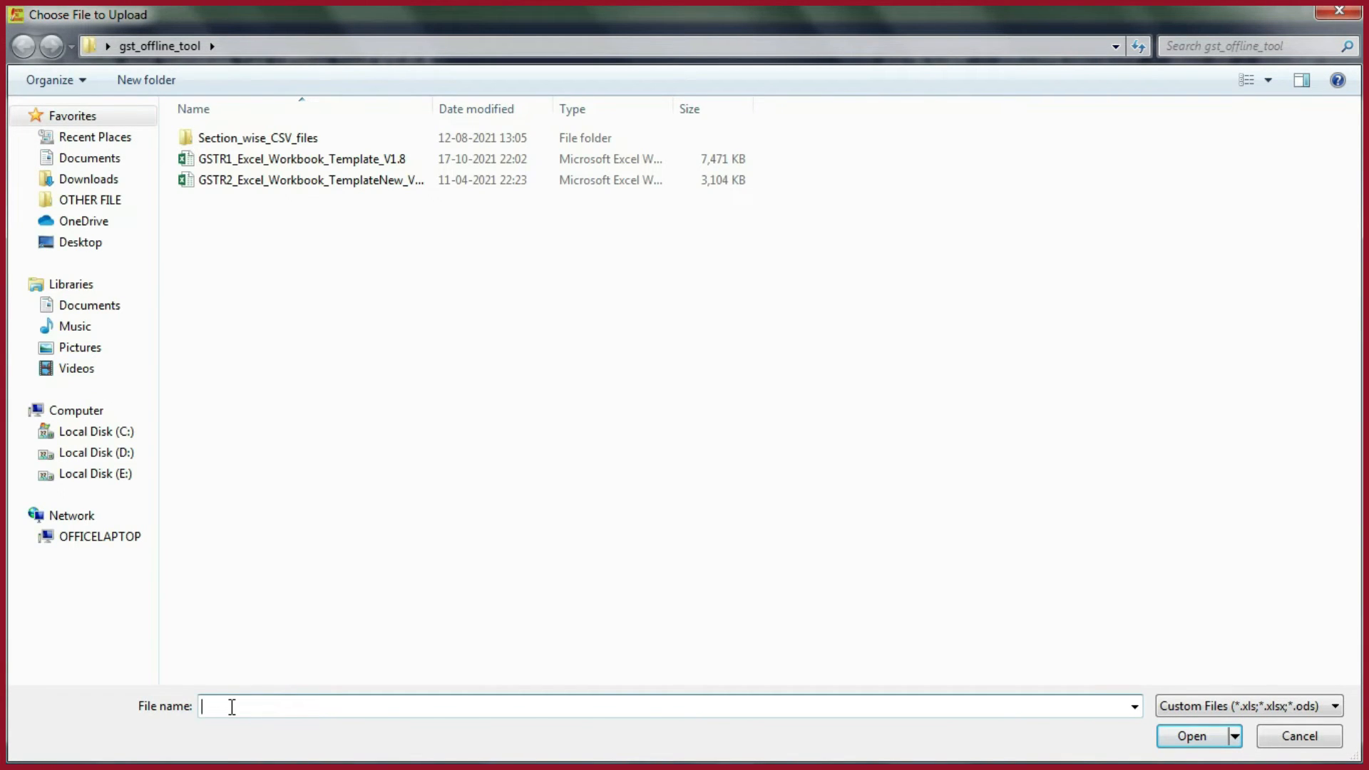
{"action": "type", "text": "\"C:\\Users\\Administrator\\Desktop\\gst_offline_tool\\GSTR1_Excel_Workbook_Template_V1.8.xlsx\""}
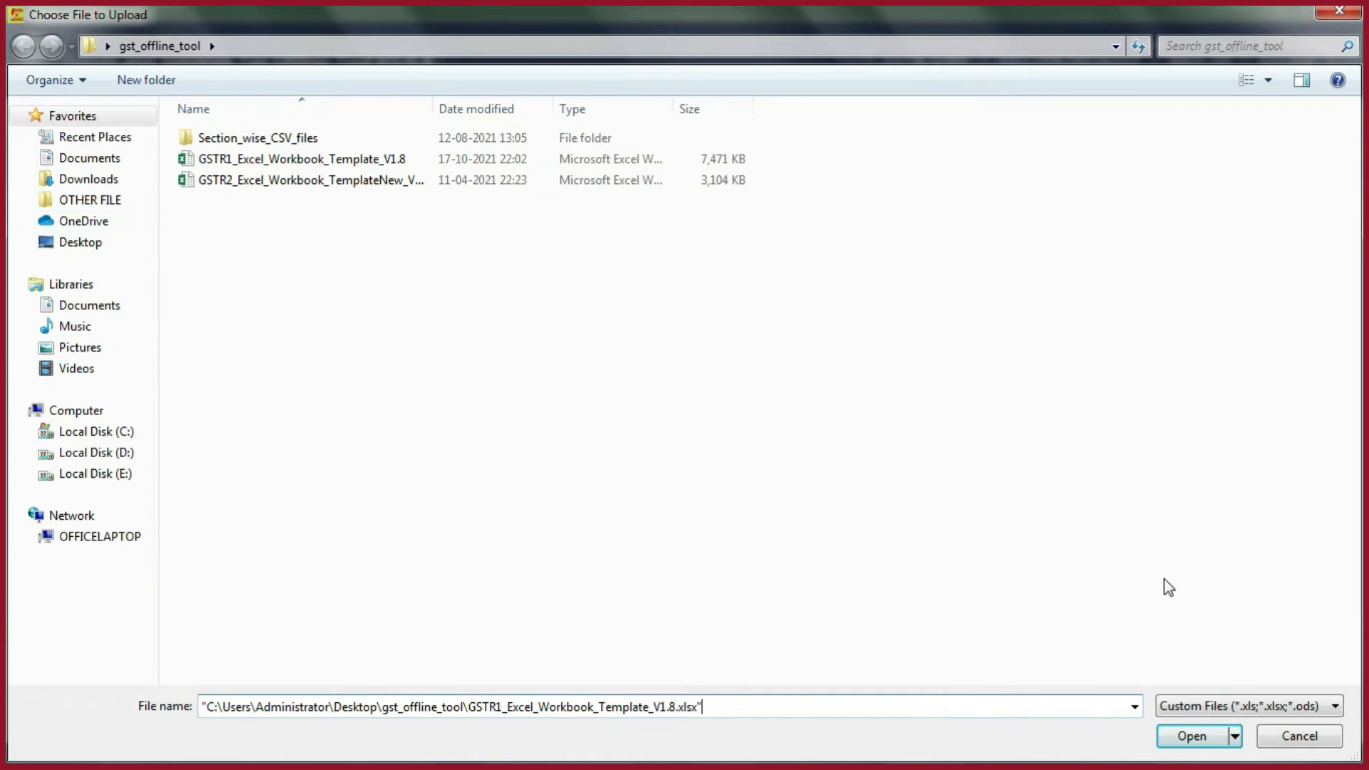
{"action": "left_click", "coordinate": [1205, 734]}
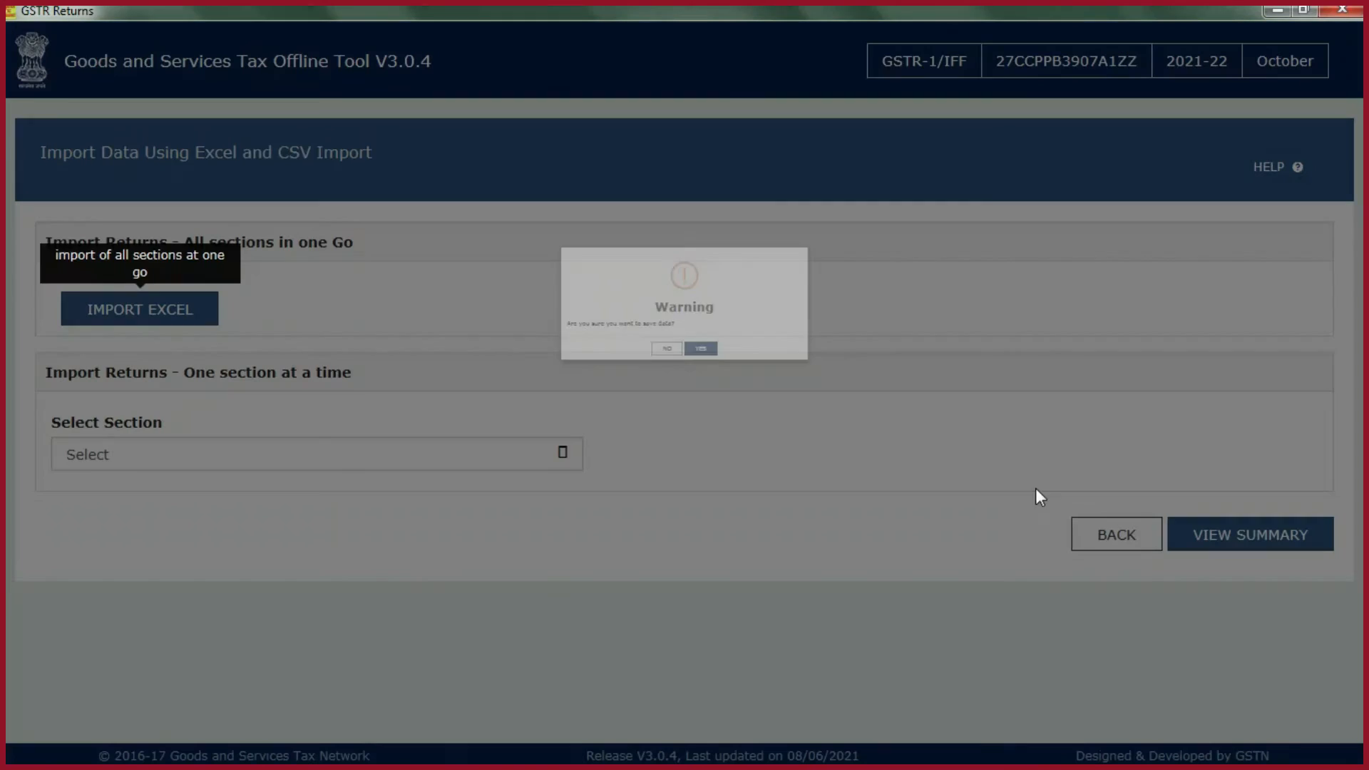
{"action": "left_click", "coordinate": [746, 338]}
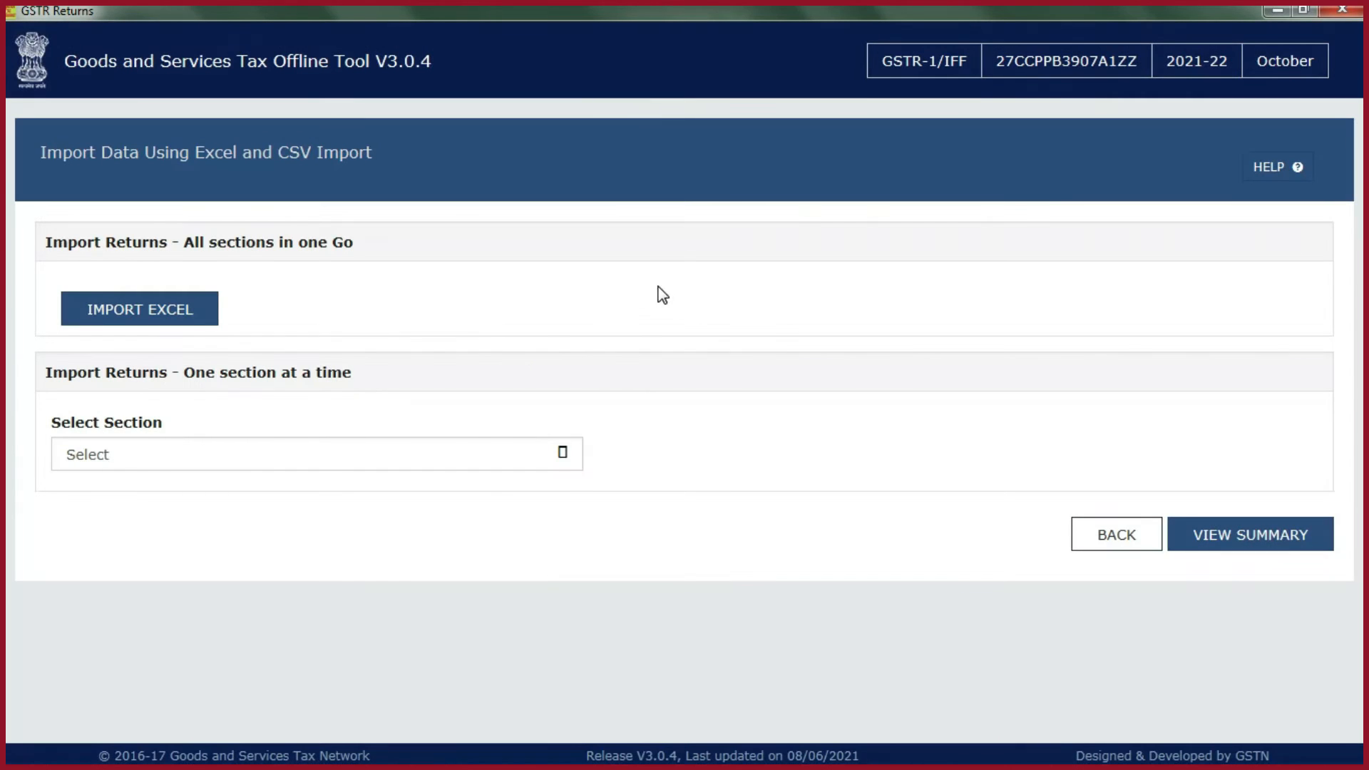
{"action": "left_click", "coordinate": [1226, 542]}
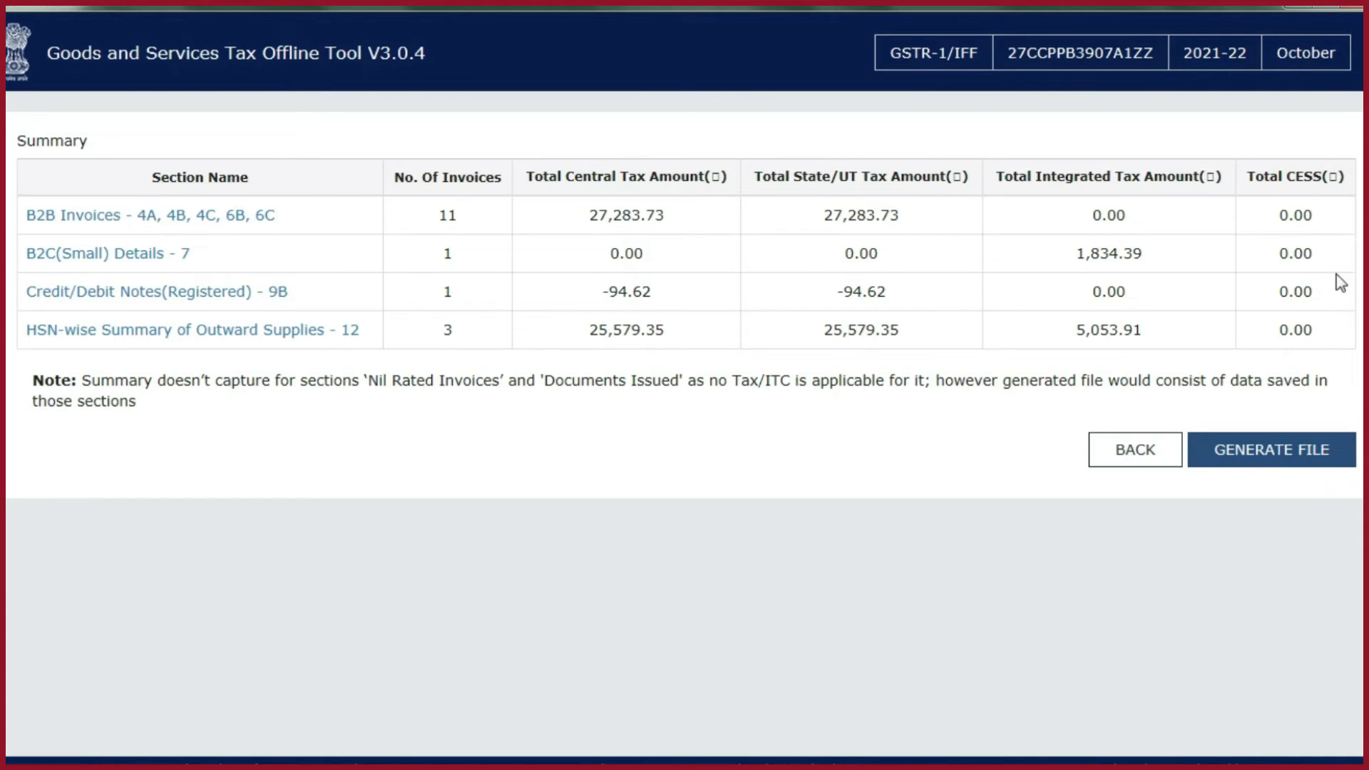
- Copy the offline tool's whole return summary table and paste it at A4 of a new sheet in the GSTR-1 Working workbook
{"action": "left_click_drag", "start_coordinate": [54, 160], "coordinate": [1337, 347]}
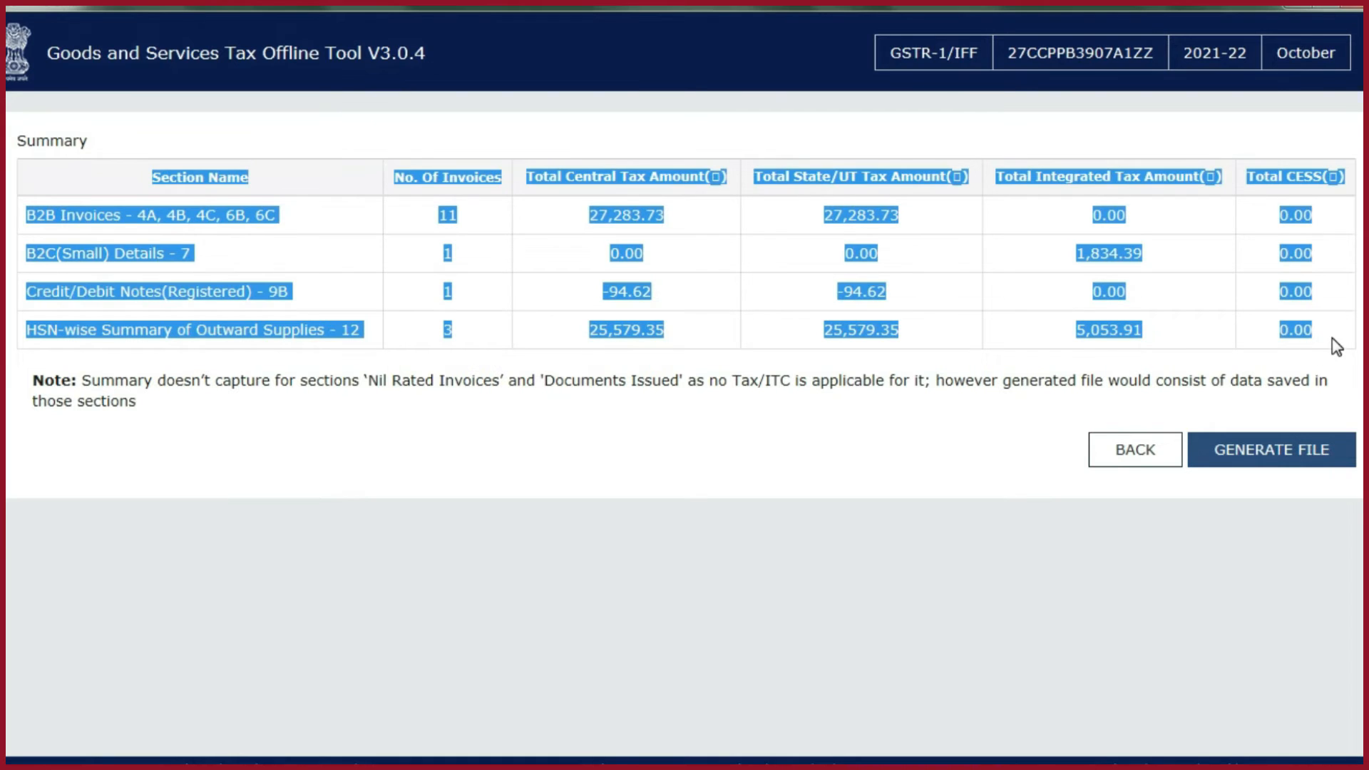
{"action": "key", "text": "alt+Tab"}
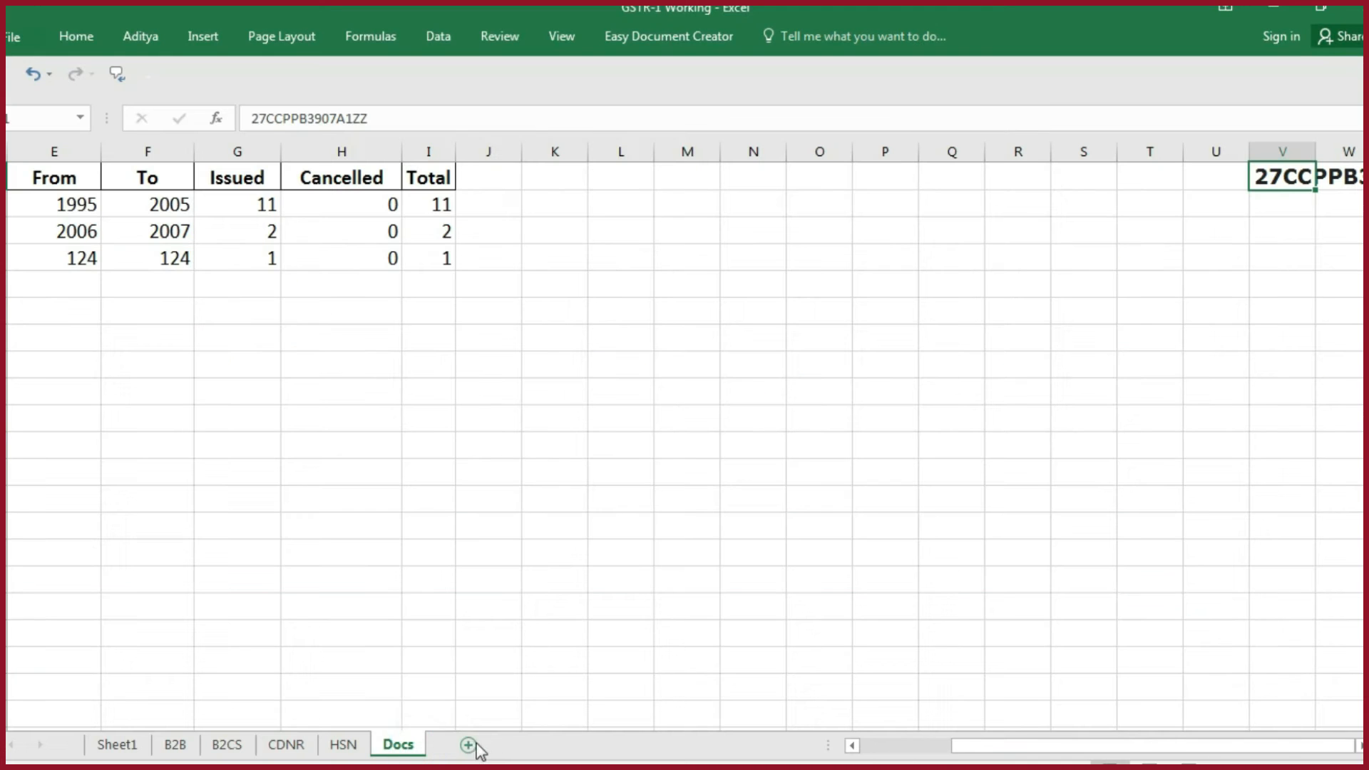
{"action": "left_click", "coordinate": [470, 746]}
{"action": "left_click", "coordinate": [64, 235]}
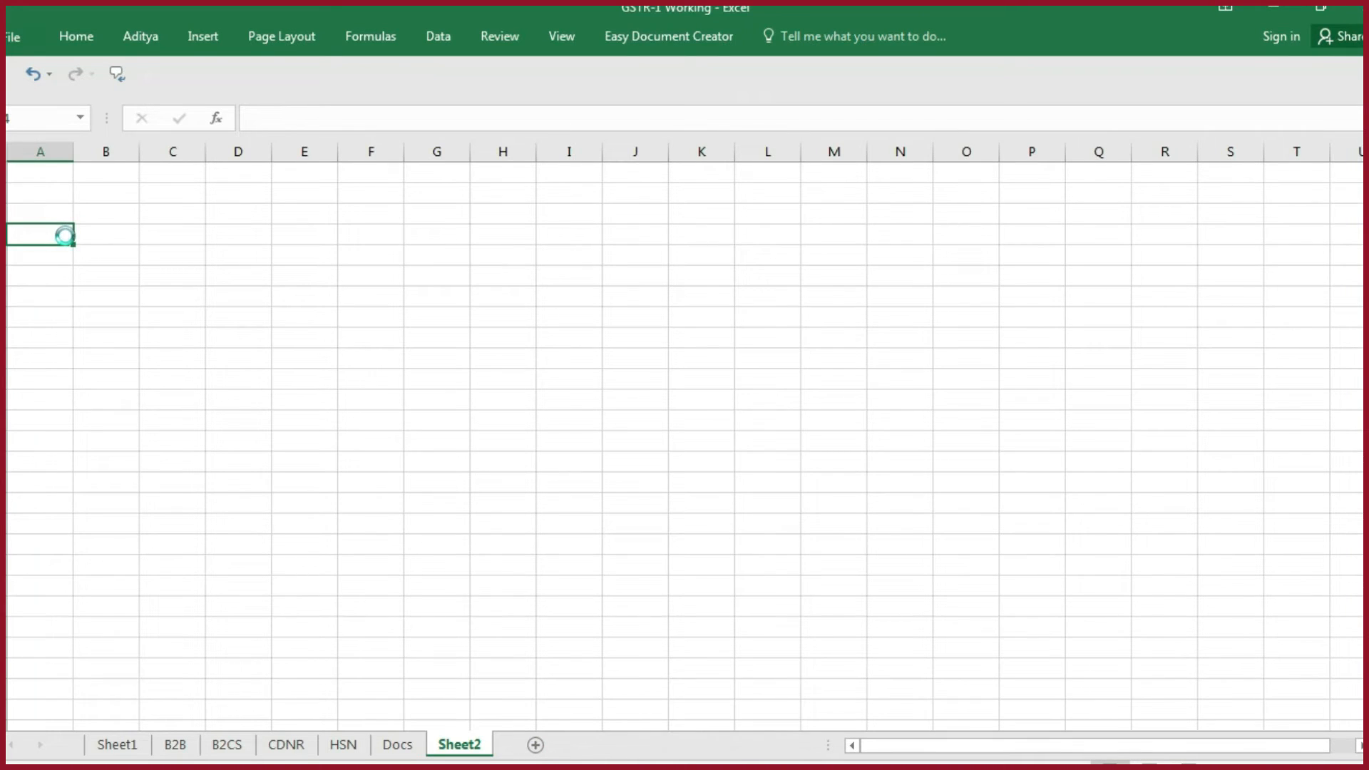
{"action": "key", "text": "ctrl+v"}
{"action": "left_click_drag", "start_coordinate": [138, 251], "coordinate": [900, 354]}
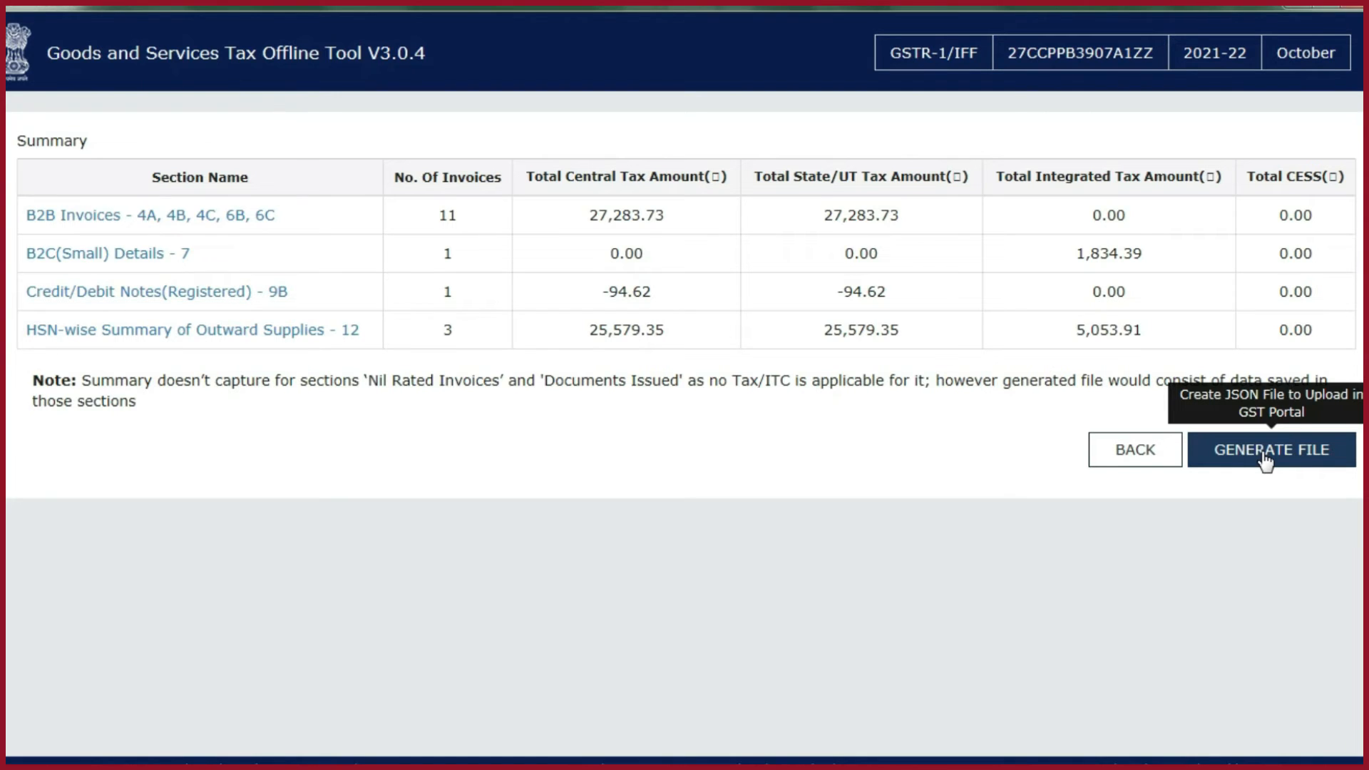
- Leave the return summary in the GST Offline Tool, delete all the imported data and clear the section data
{"action": "left_click", "coordinate": [1170, 459]}
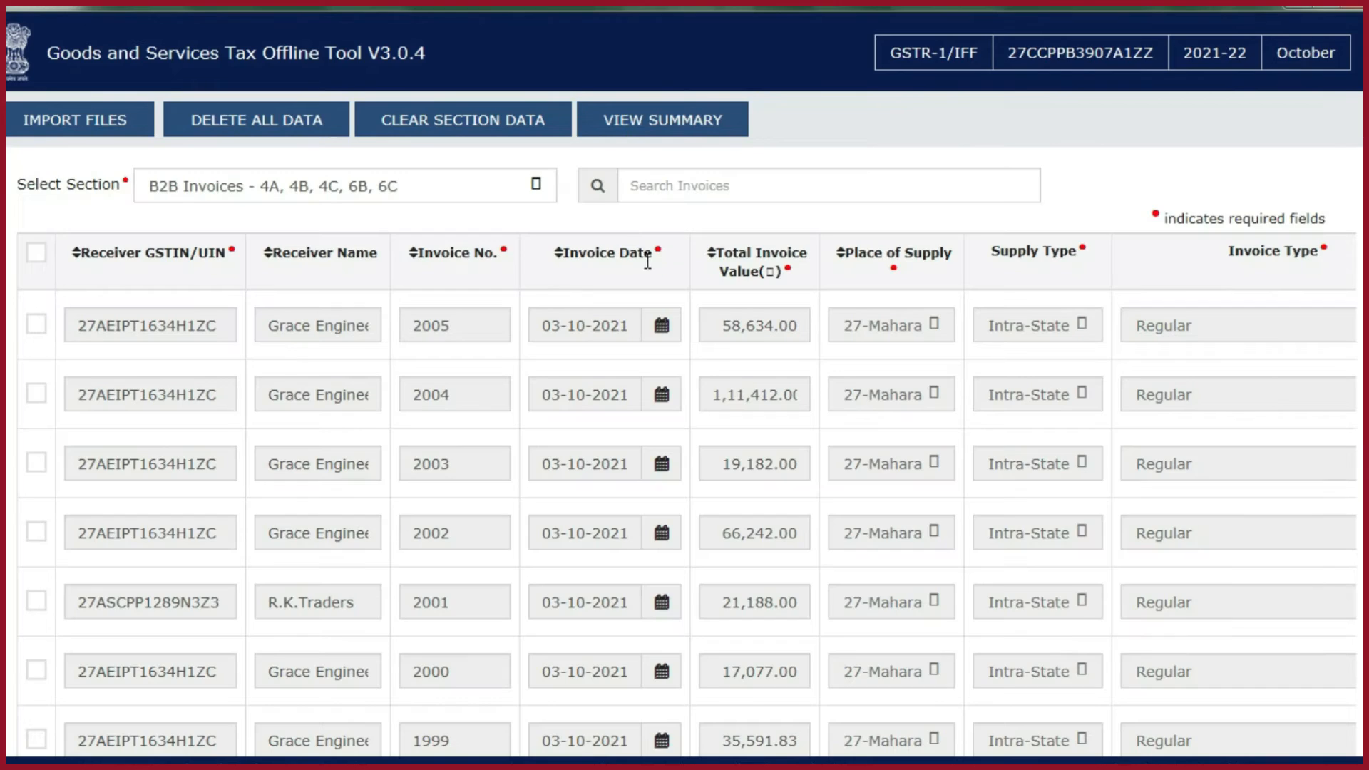
{"action": "left_click", "coordinate": [308, 123]}
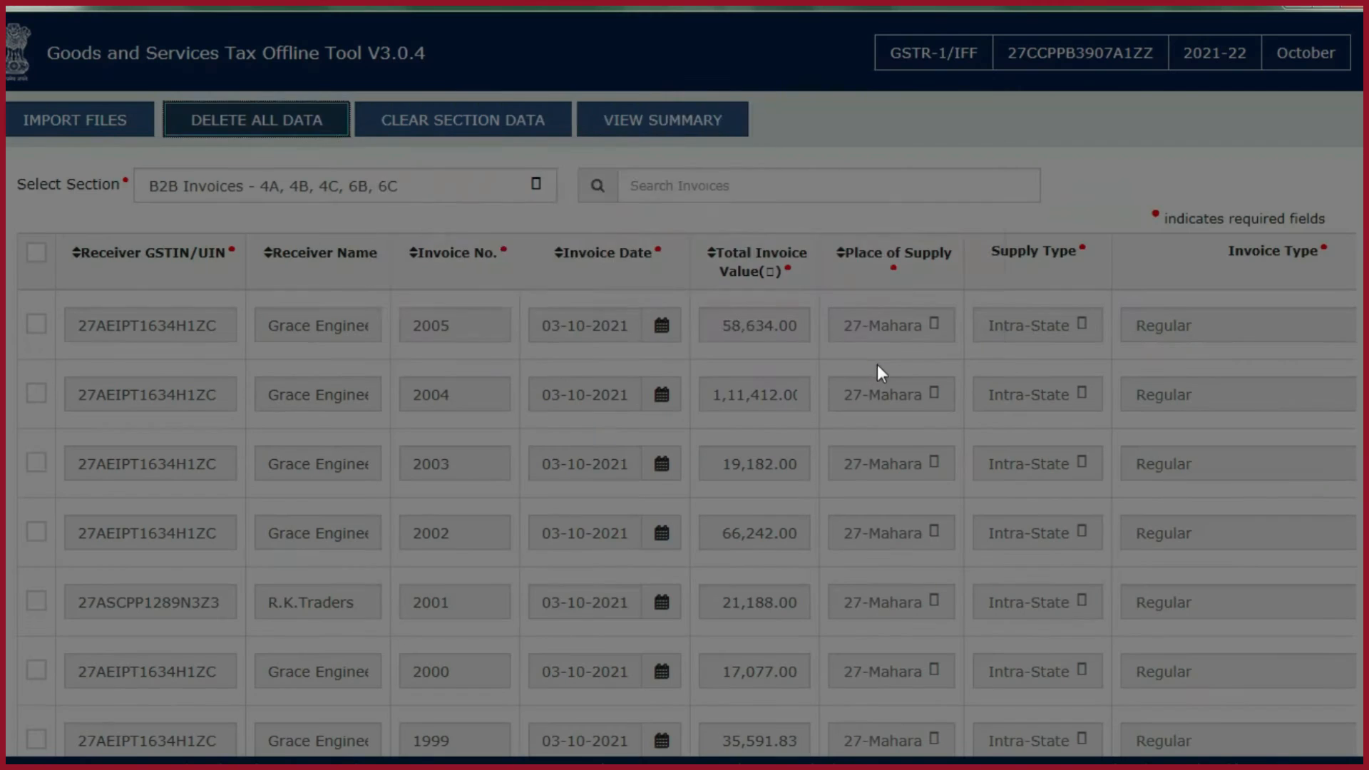
{"action": "left_click", "coordinate": [722, 330]}
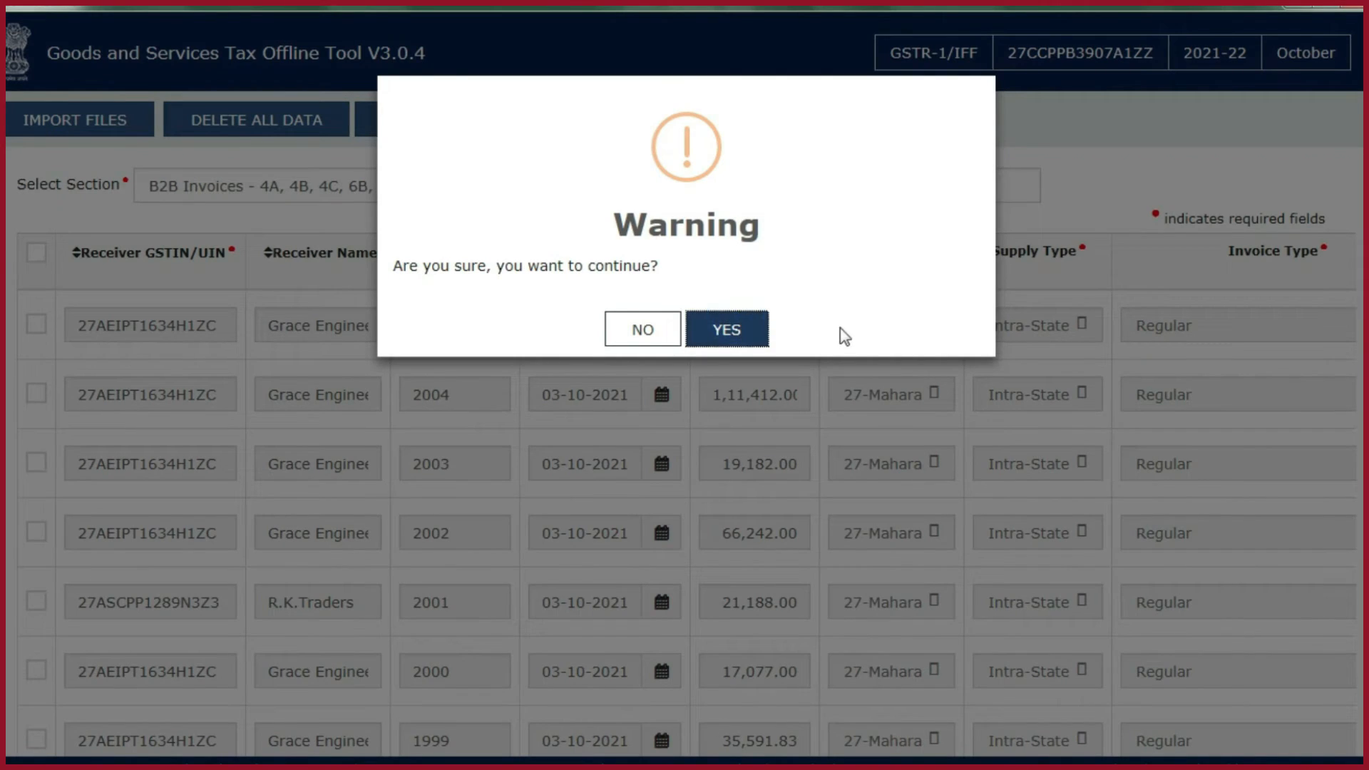
{"action": "left_click", "coordinate": [497, 135]}
{"action": "left_click", "coordinate": [769, 330]}
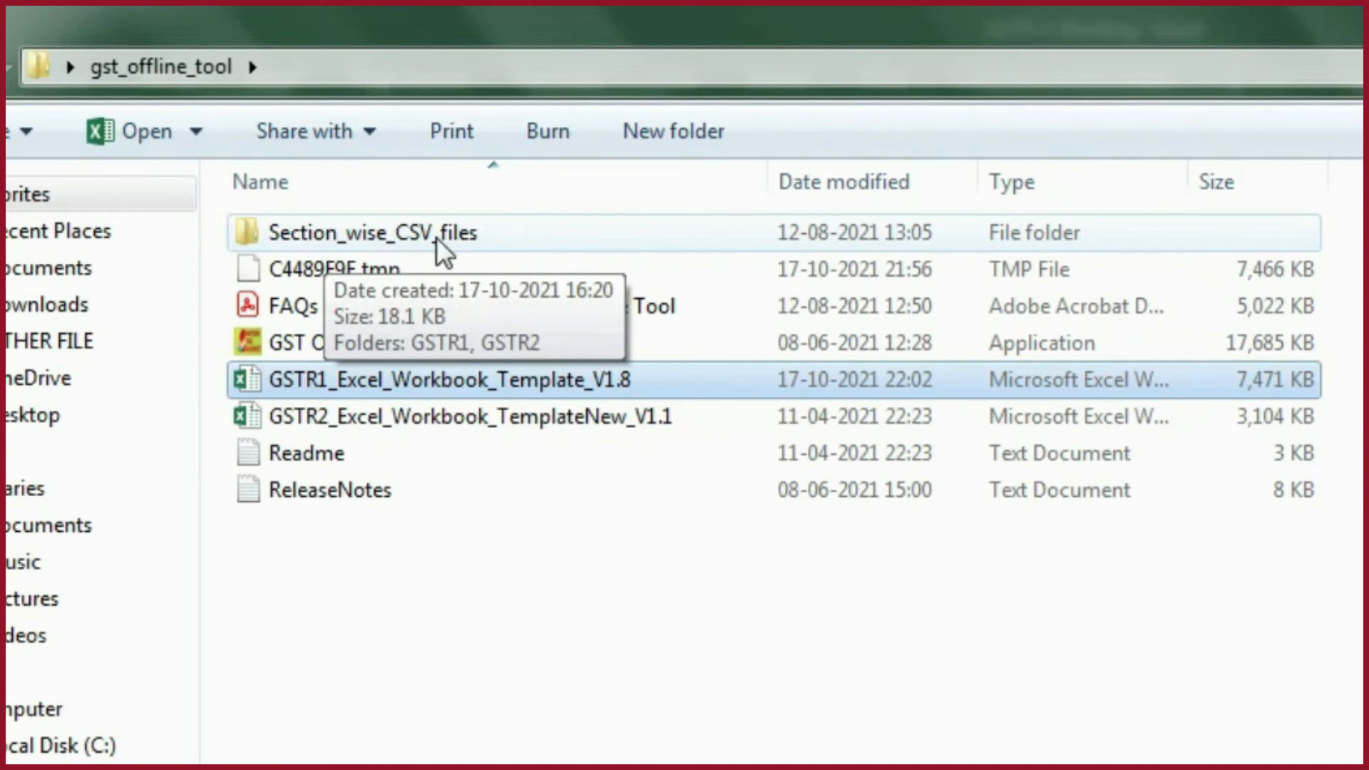
- Copy the b2b, b2cs, cdnr, docs and hsn CSV files from the GSTR1 folder within Section_wise_CSV_files
{"action": "double_click", "coordinate": [465, 238]}
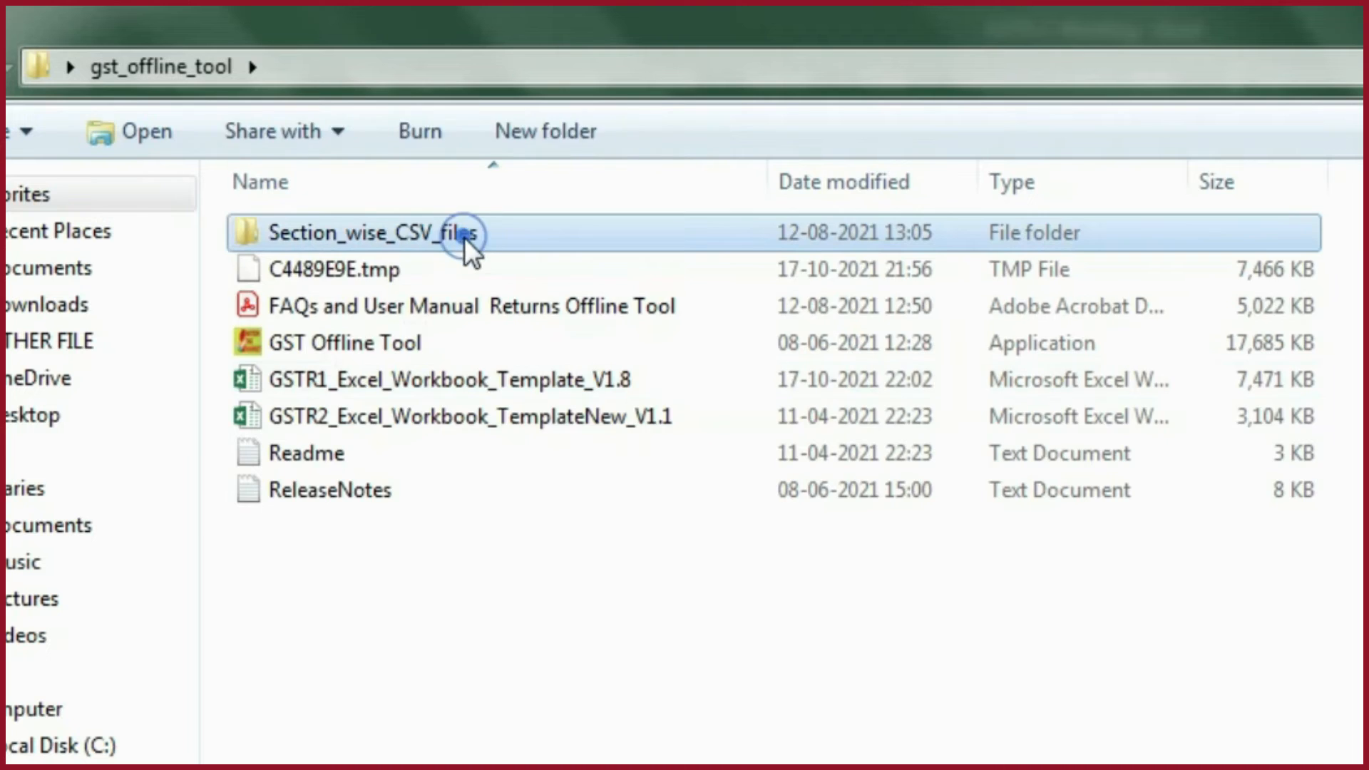
{"action": "double_click", "coordinate": [352, 246]}
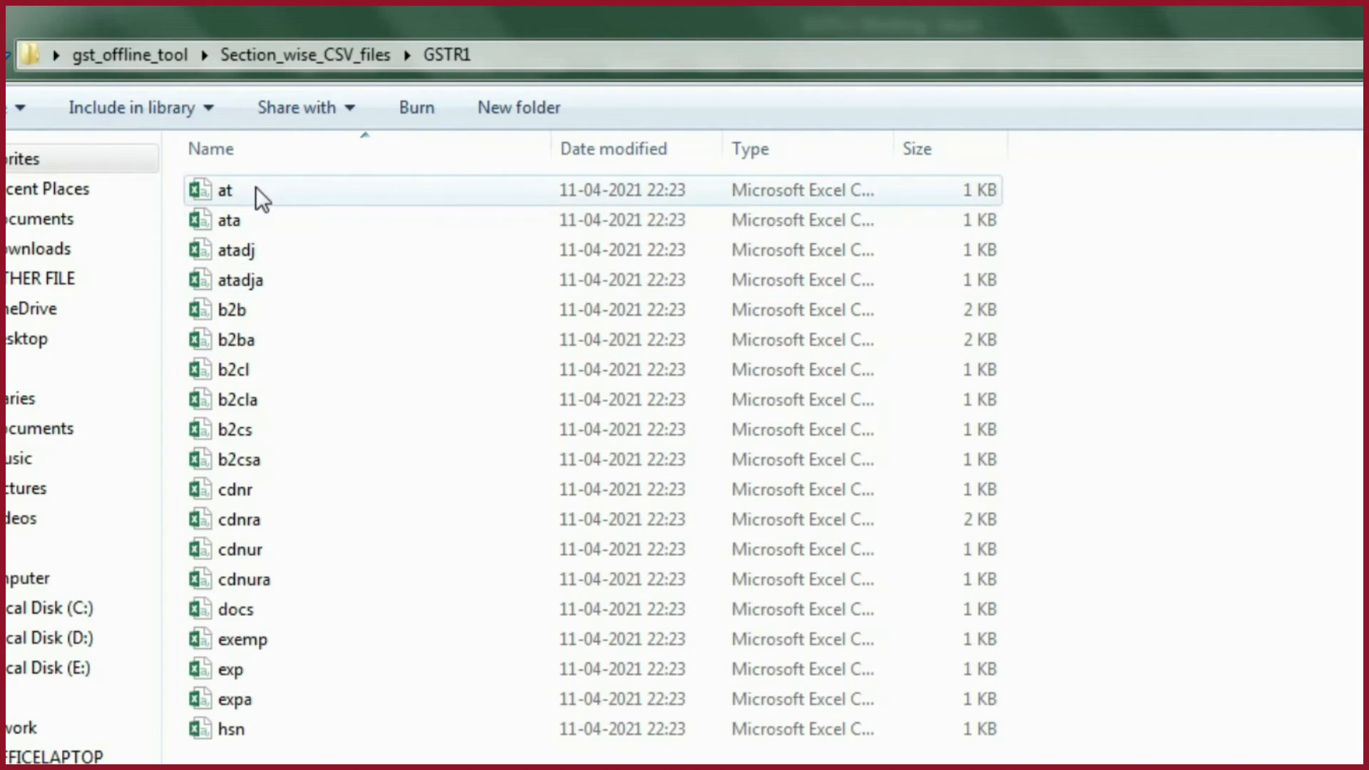
{"action": "left_click", "coordinate": [271, 309]}
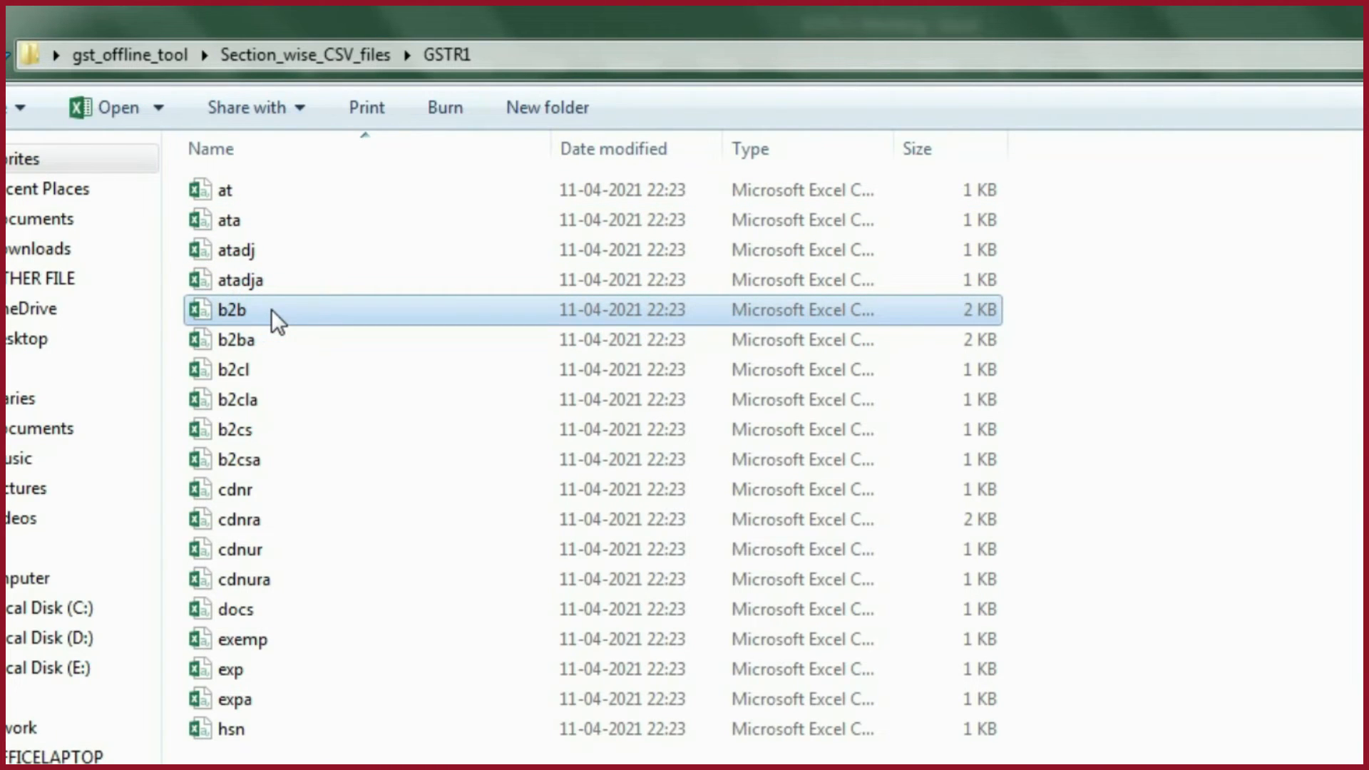
{"action": "left_click", "coordinate": [235, 428], "text": "ctrl"}
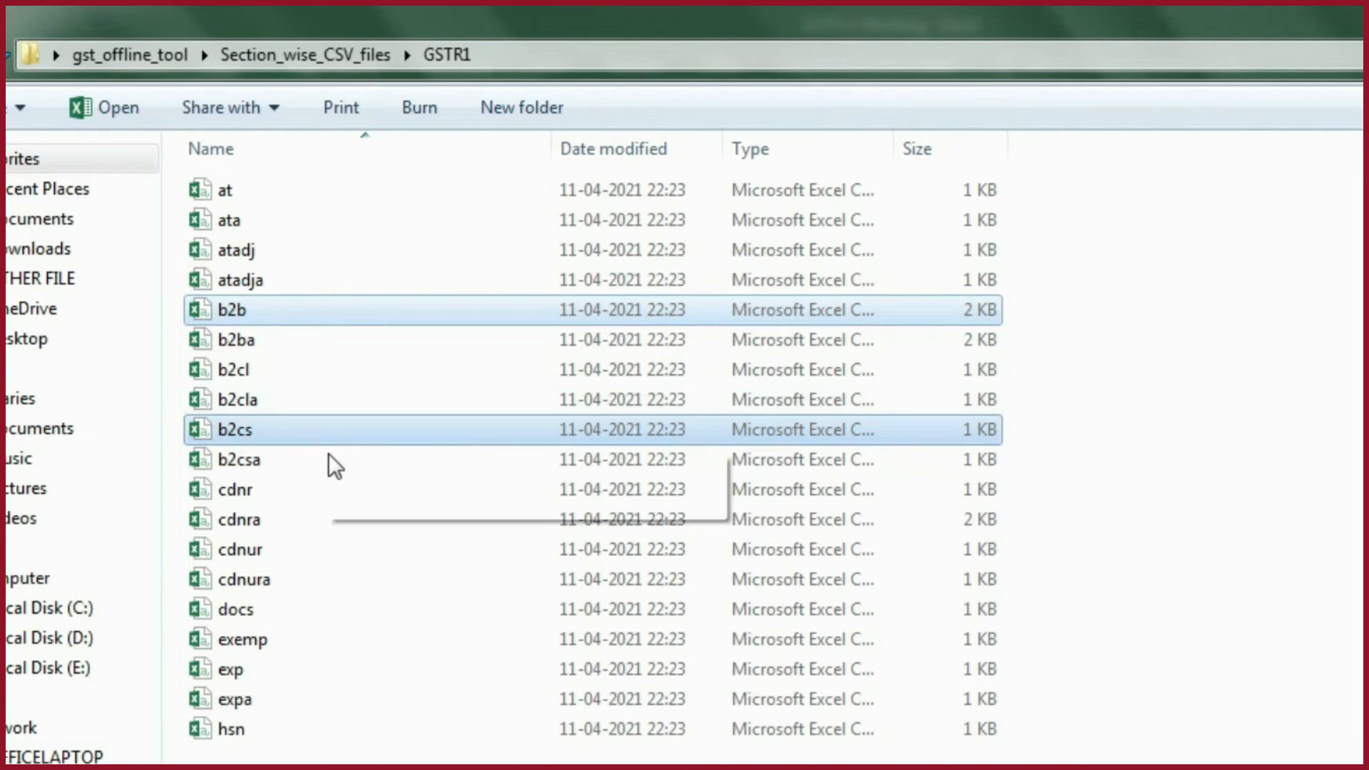
{"action": "left_click", "coordinate": [260, 490], "text": "ctrl"}
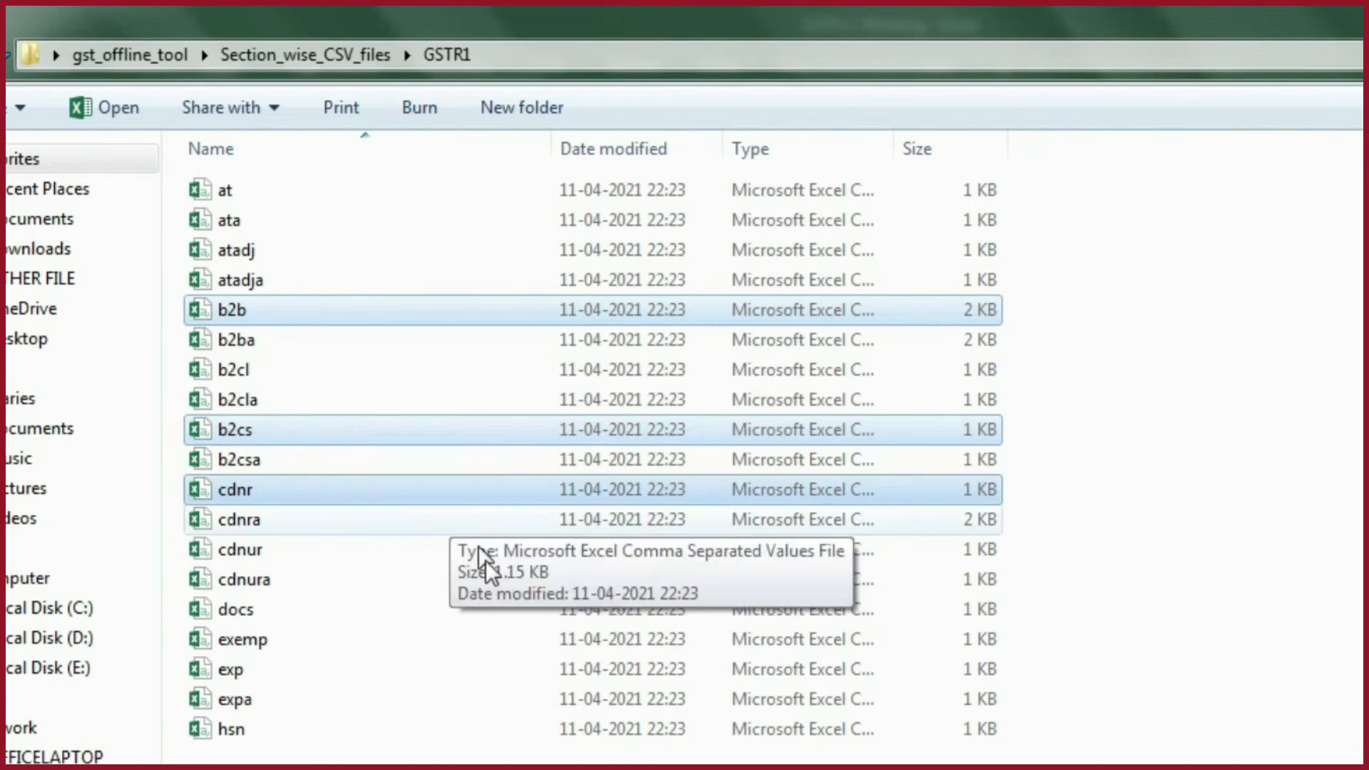
{"action": "left_click", "coordinate": [235, 613], "text": "ctrl"}
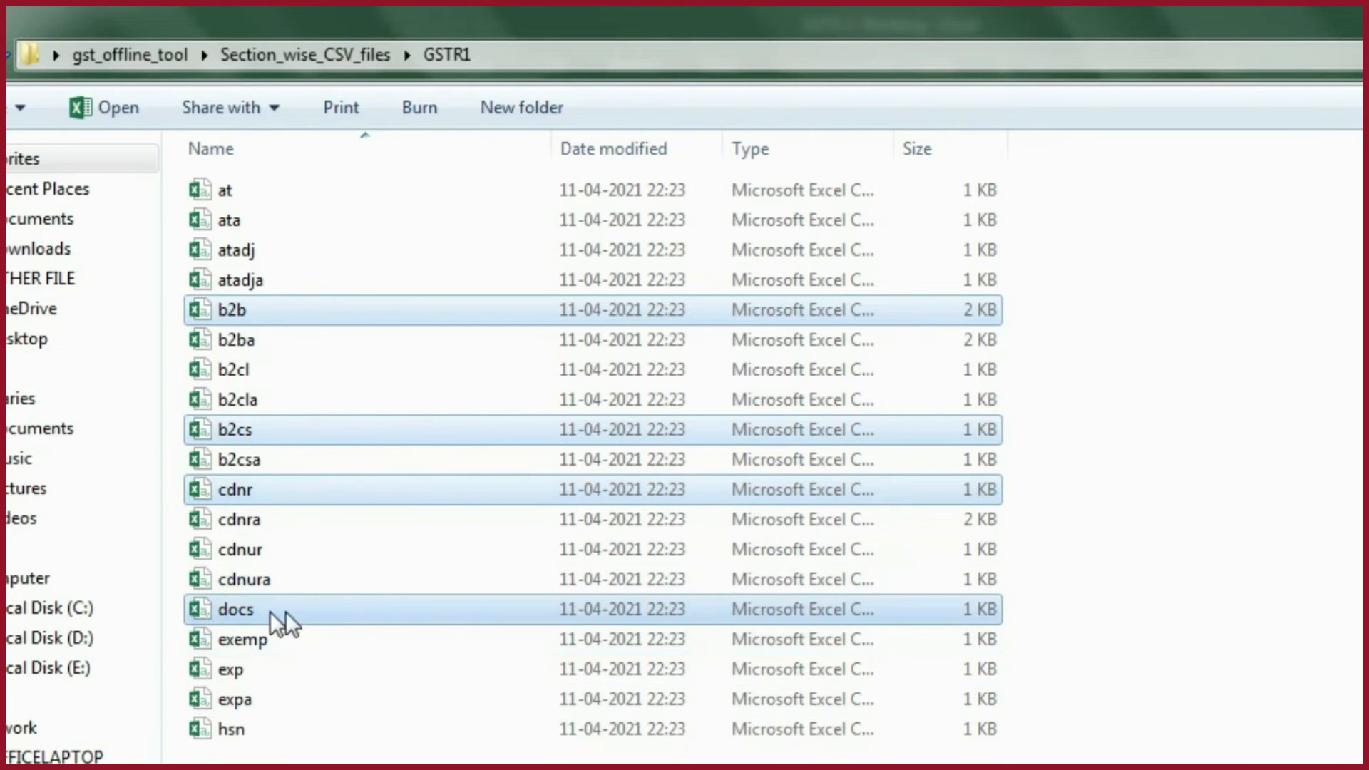
{"action": "left_click", "coordinate": [233, 733], "text": "ctrl"}
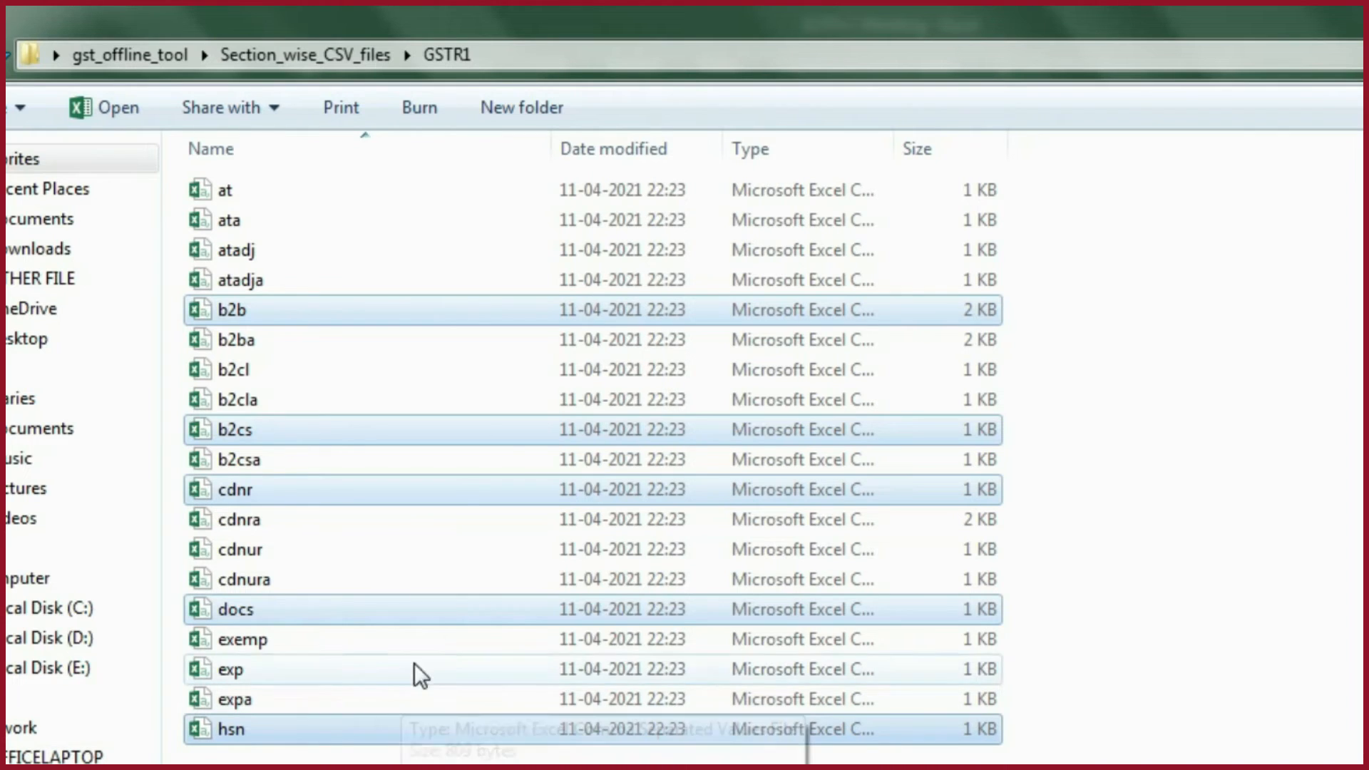
- Create a new folder inside GSTR1 and paste the copied CSV files into it
{"action": "left_click", "coordinate": [532, 110]}
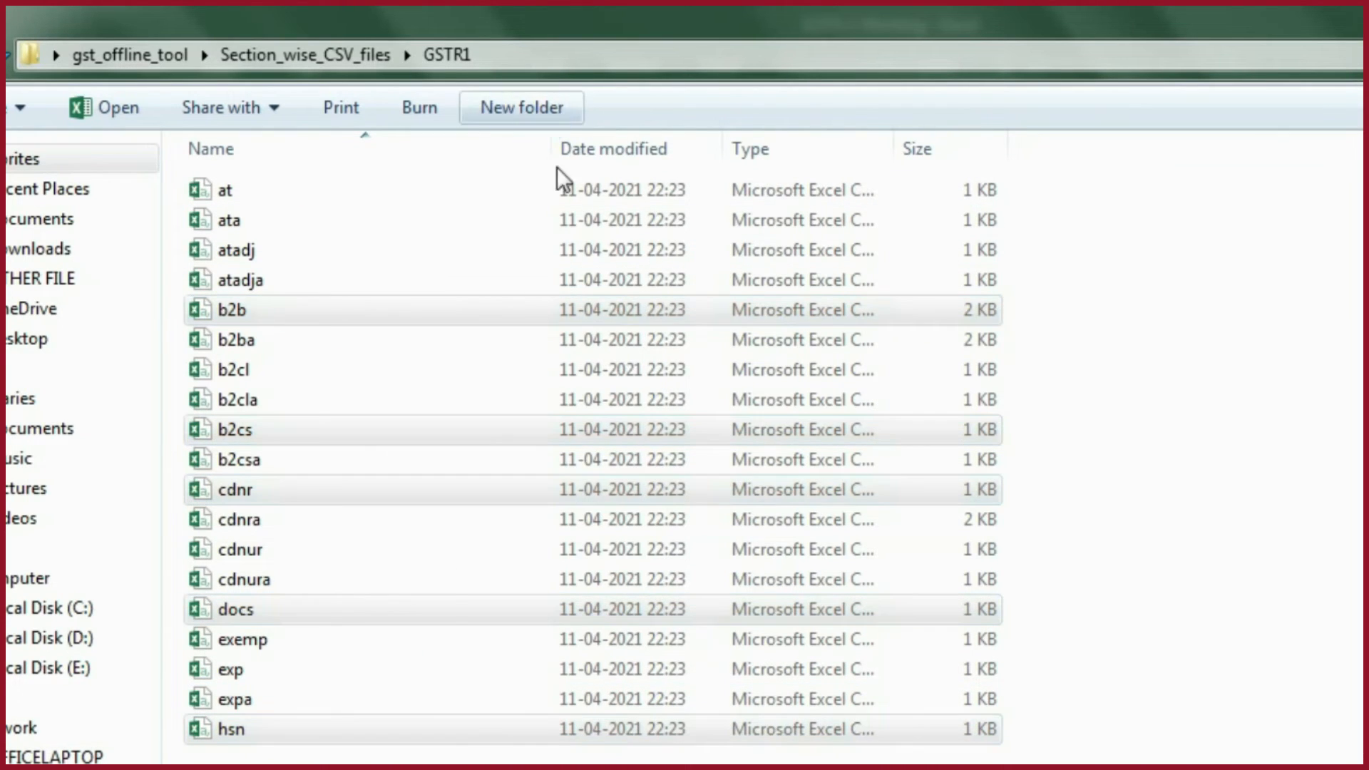
{"action": "left_click", "coordinate": [392, 189]}
{"action": "double_click", "coordinate": [393, 188]}
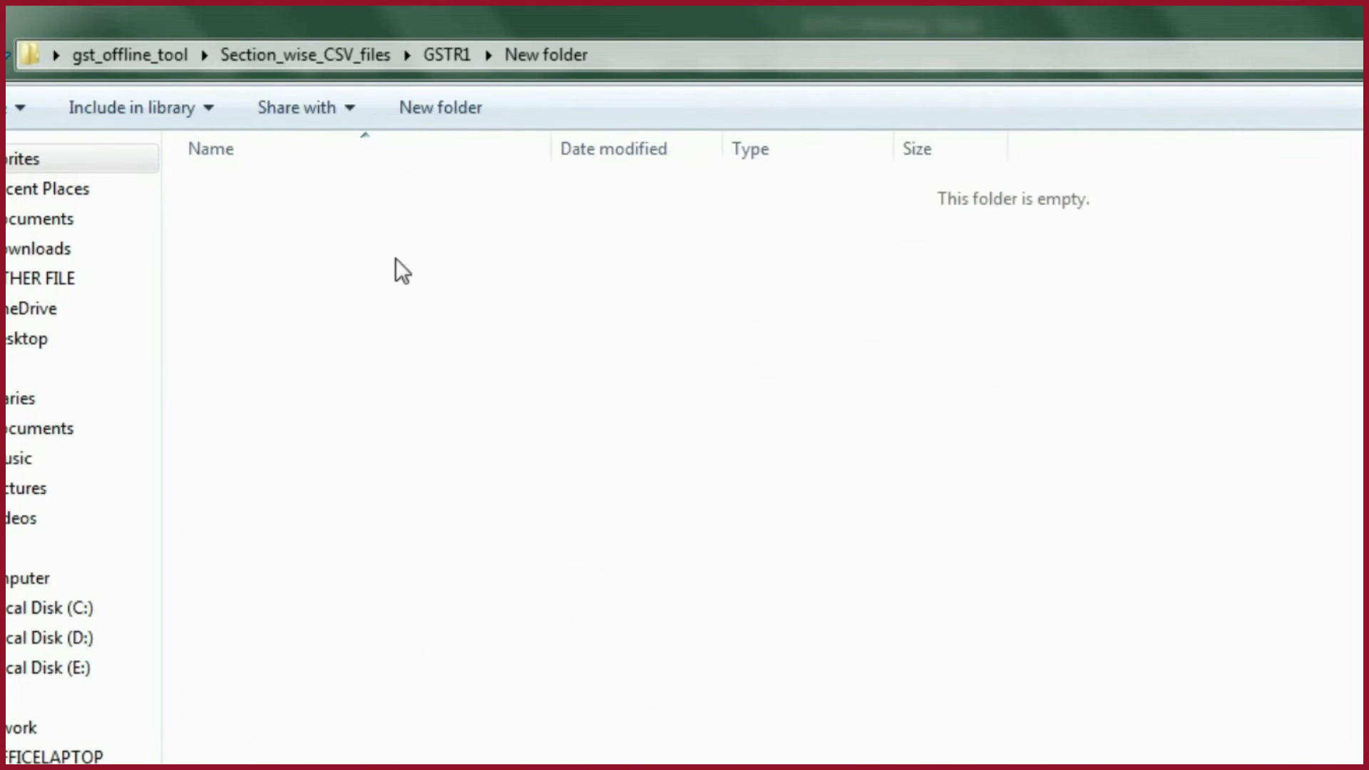
{"action": "key", "text": "ctrl+v"}
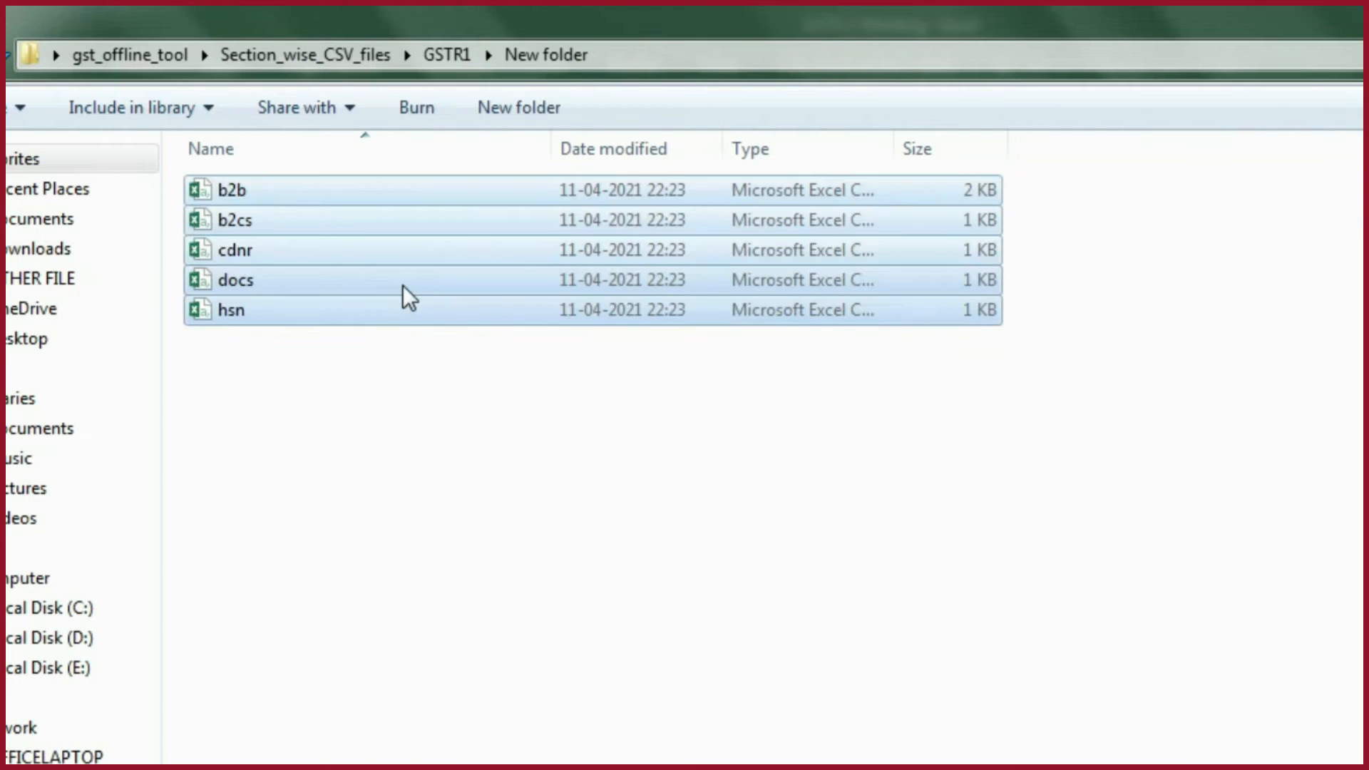
{"action": "left_click", "coordinate": [405, 285]}
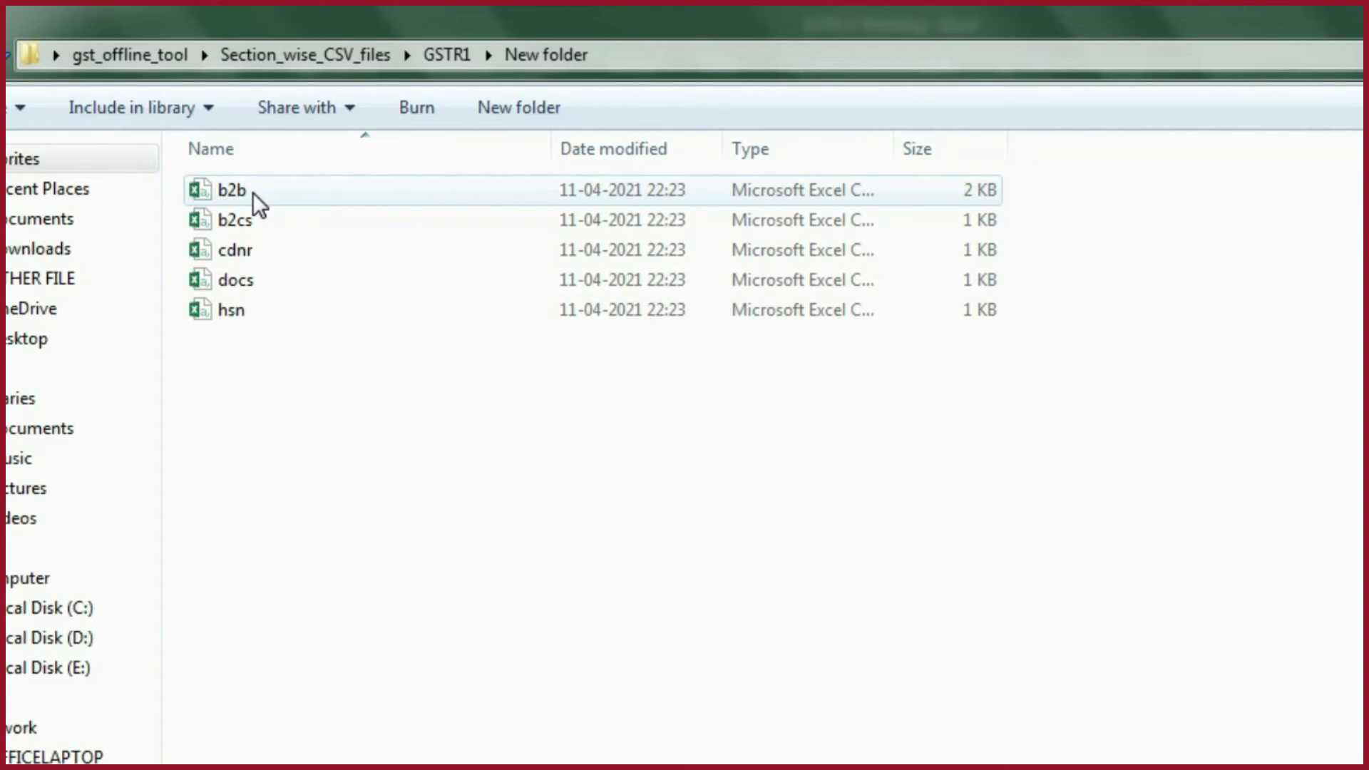
- Open the b2b CSV file from the new folder and autofit the widths of columns A to M
{"action": "left_click", "coordinate": [252, 191]}
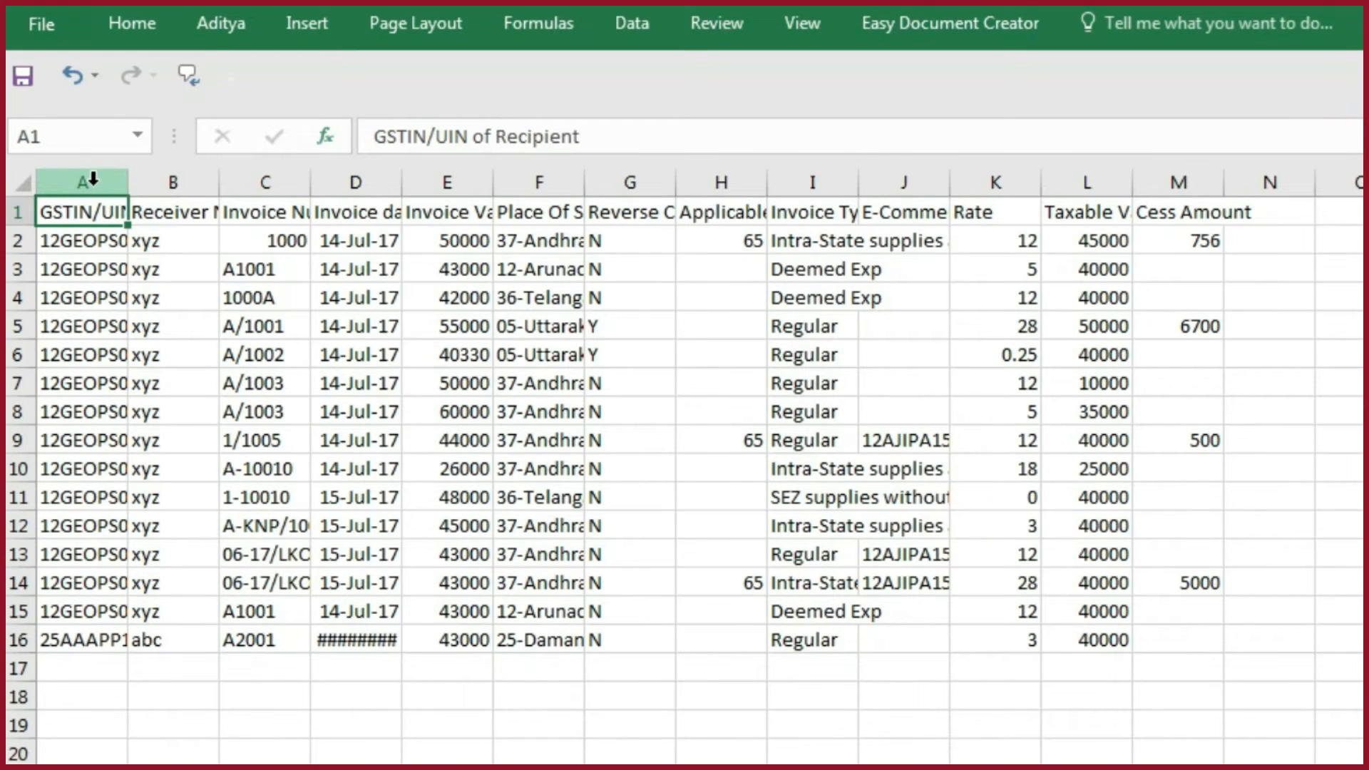
{"action": "left_click_drag", "start_coordinate": [93, 179], "coordinate": [1220, 178]}
{"action": "double_click", "coordinate": [1219, 178]}
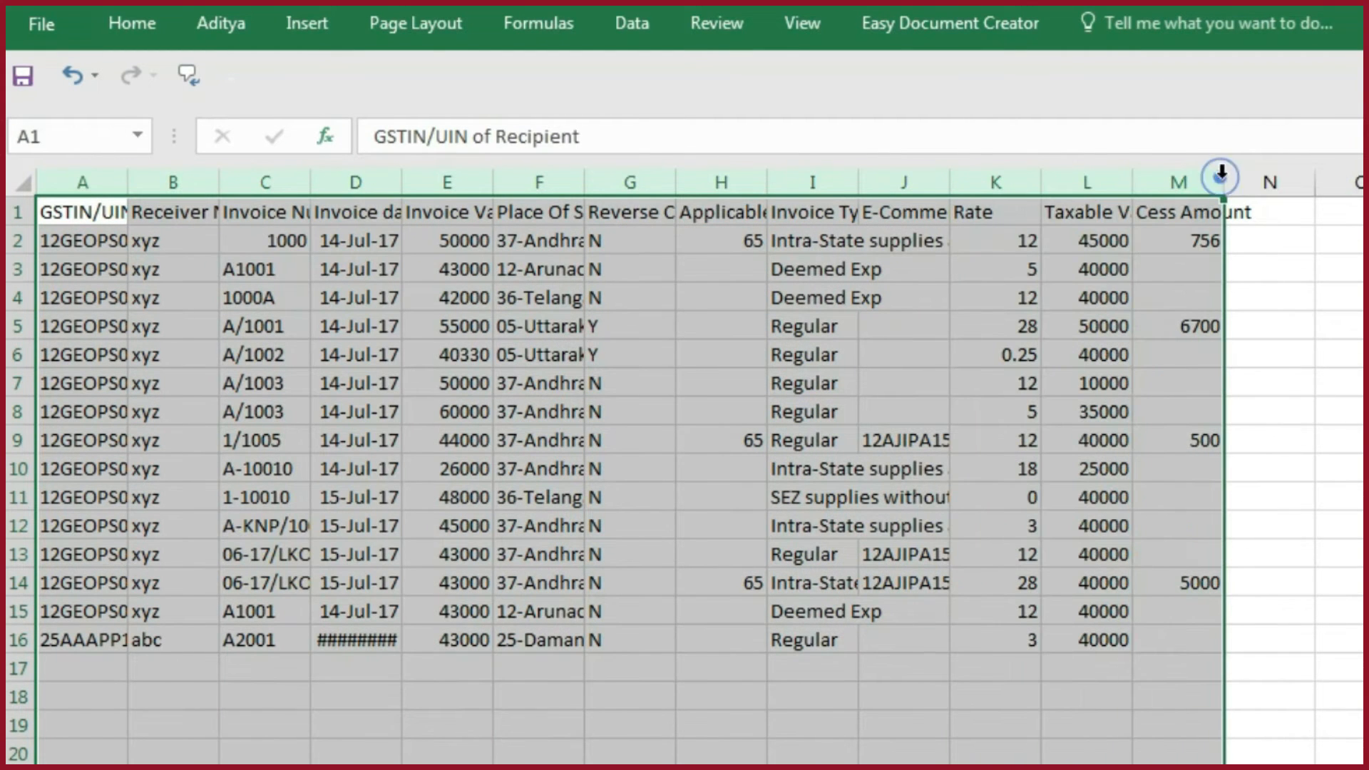
- Clear all the sample invoice data below the header row of the b2b CSV, starting at A2
{"action": "left_click", "coordinate": [129, 246]}
{"action": "key", "text": "ctrl+shift+Right"}
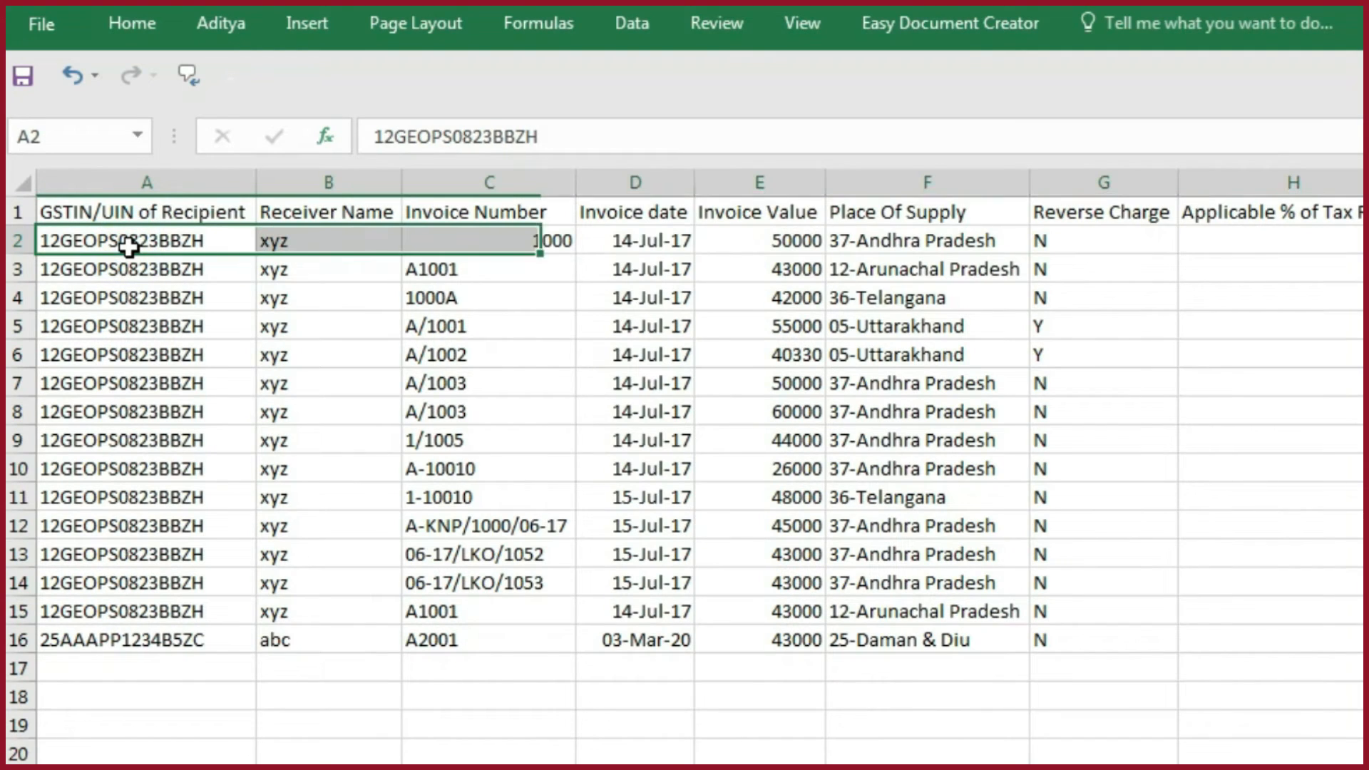
{"action": "key", "text": "ctrl+shift+Down"}
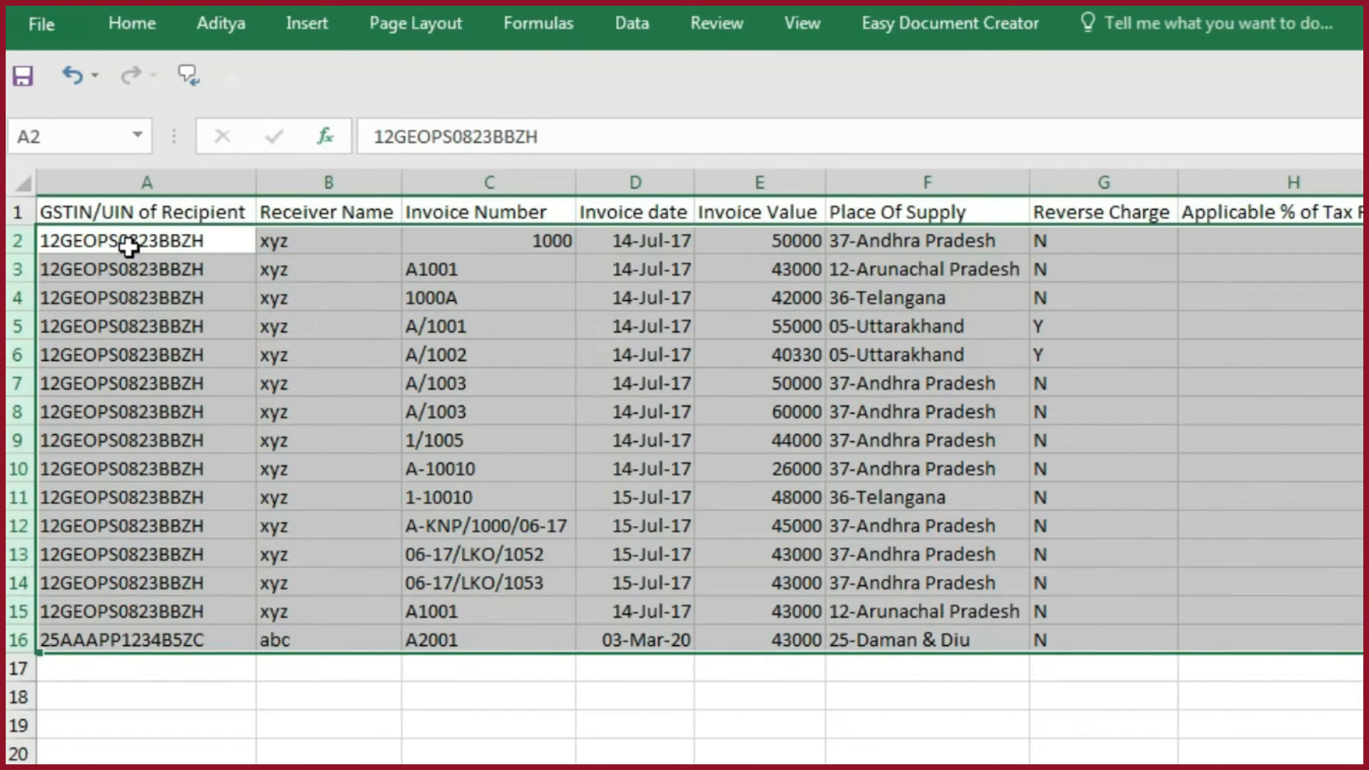
{"action": "key", "text": "Delete"}
{"action": "left_click", "coordinate": [499, 245]}
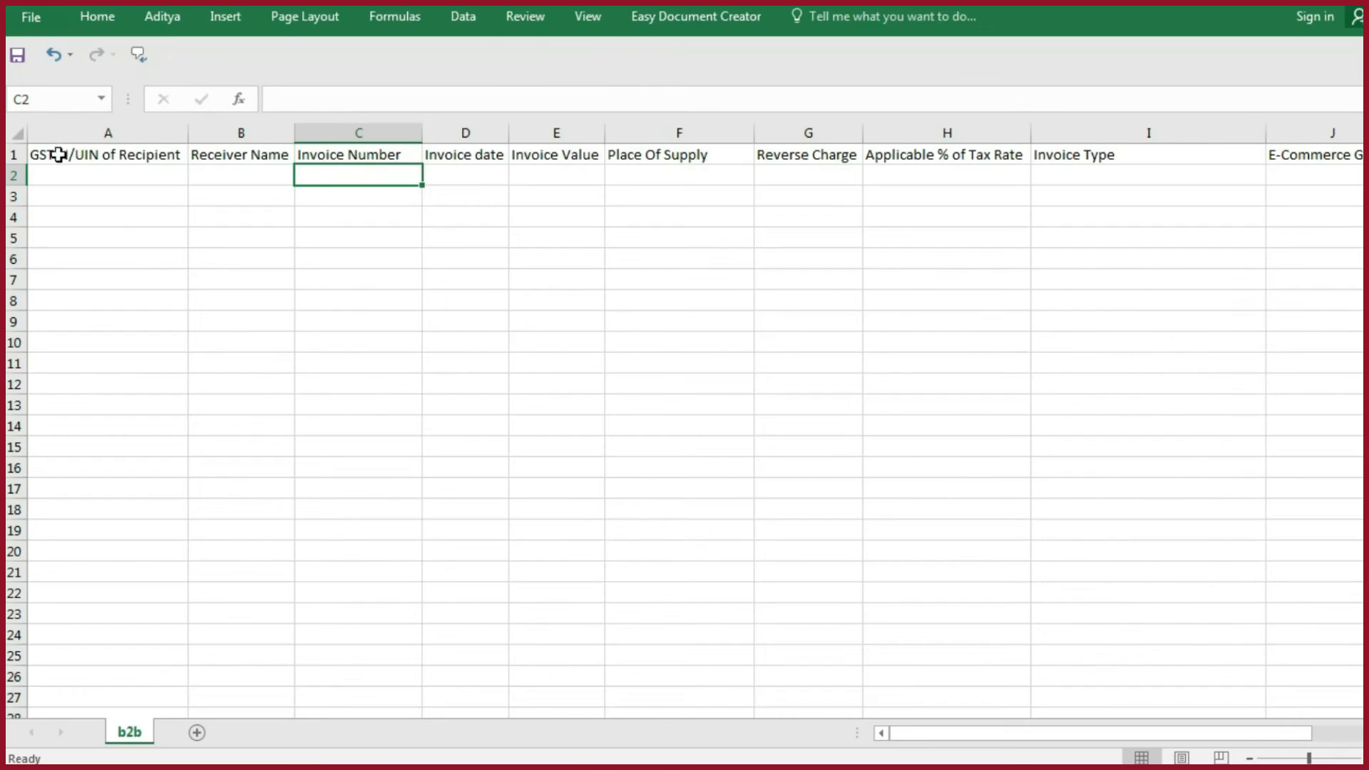
- Copy rows 4 to 16 of the template workbook's b2b sheet and paste them as values at row 2 of the b2b CSV
{"action": "key", "text": "alt+Tab"}
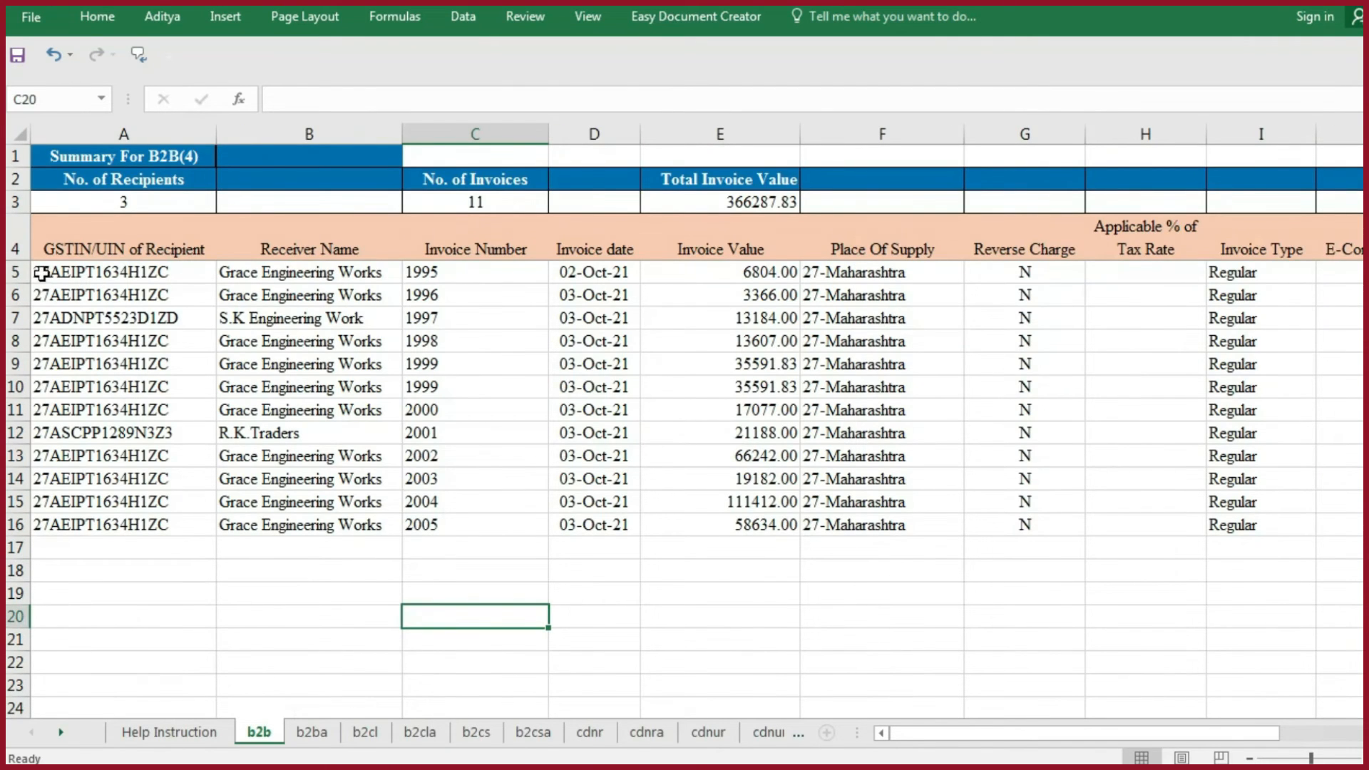
{"action": "left_click_drag", "start_coordinate": [16, 249], "coordinate": [10, 527]}
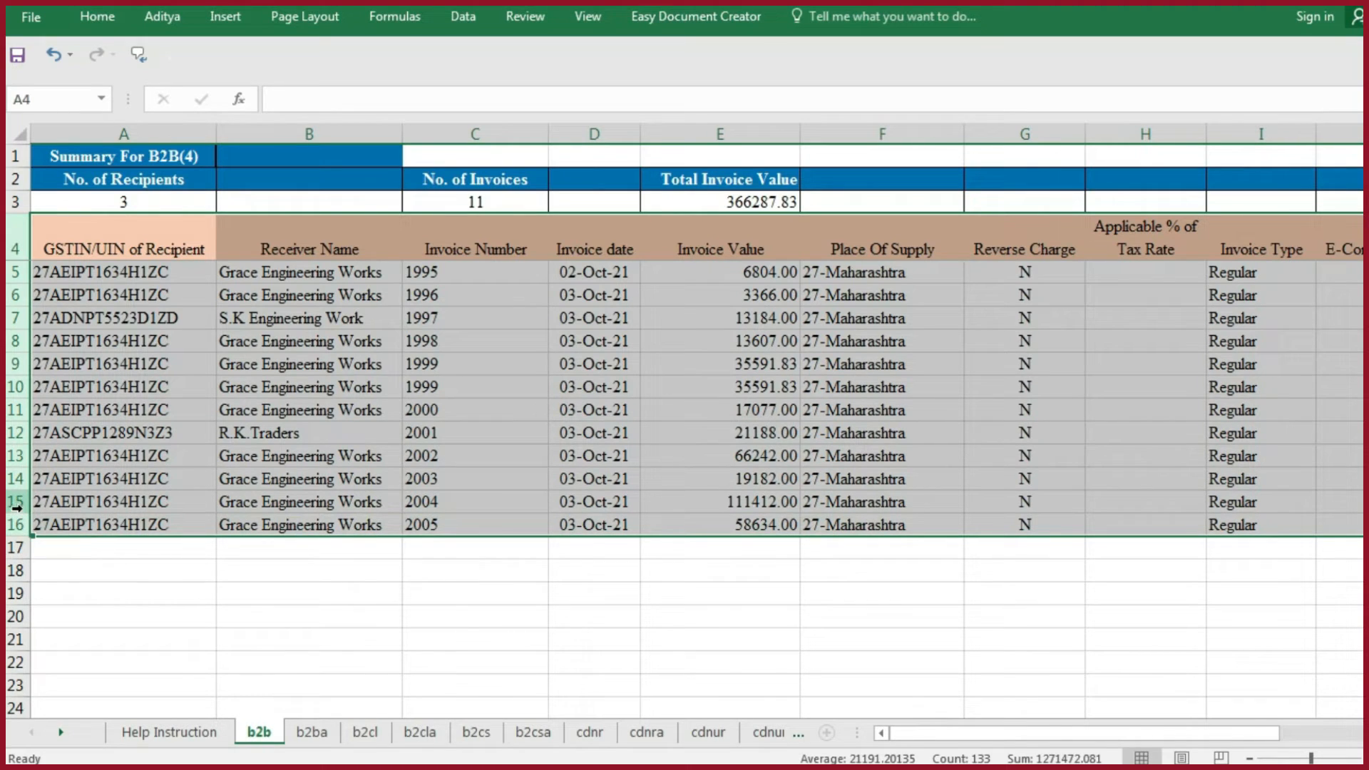
{"action": "key", "text": "ctrl+c"}
{"action": "key", "text": "alt+Tab"}
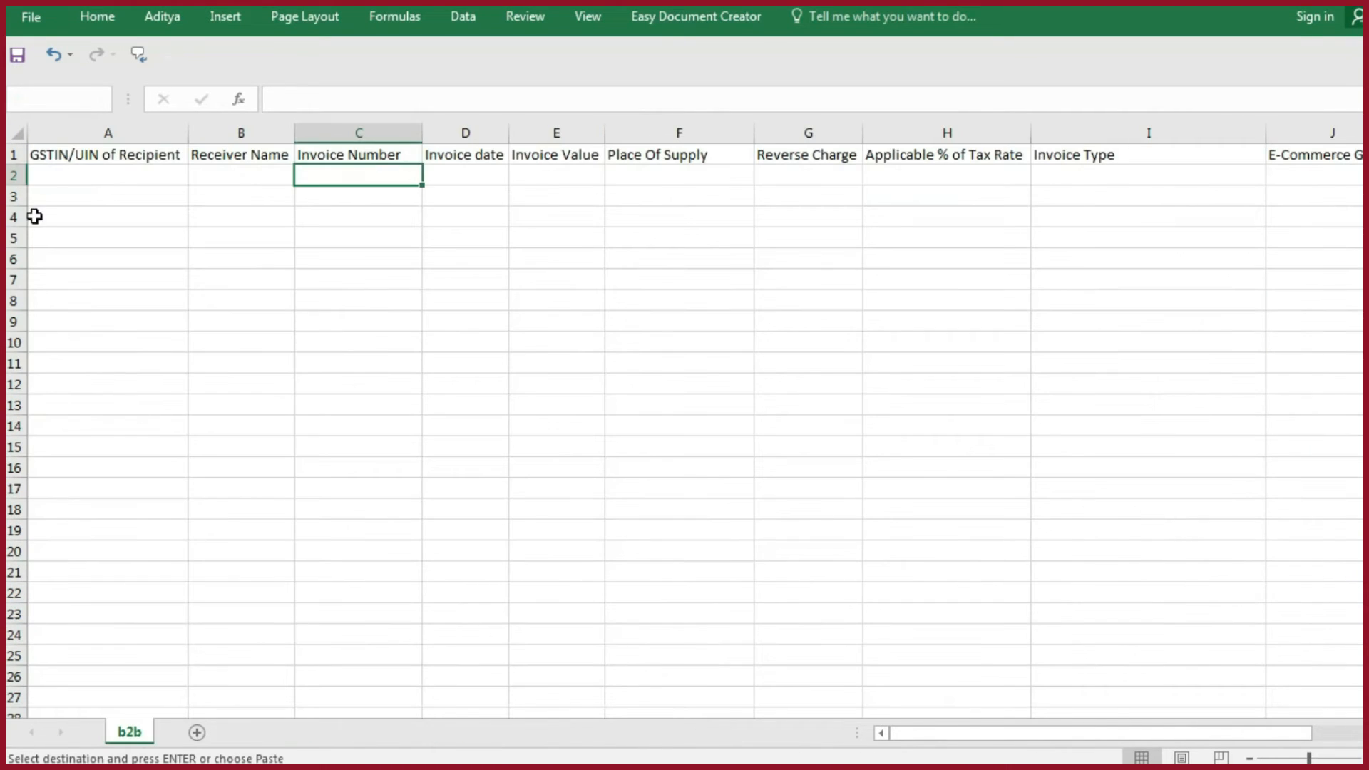
{"action": "left_click", "coordinate": [16, 177]}
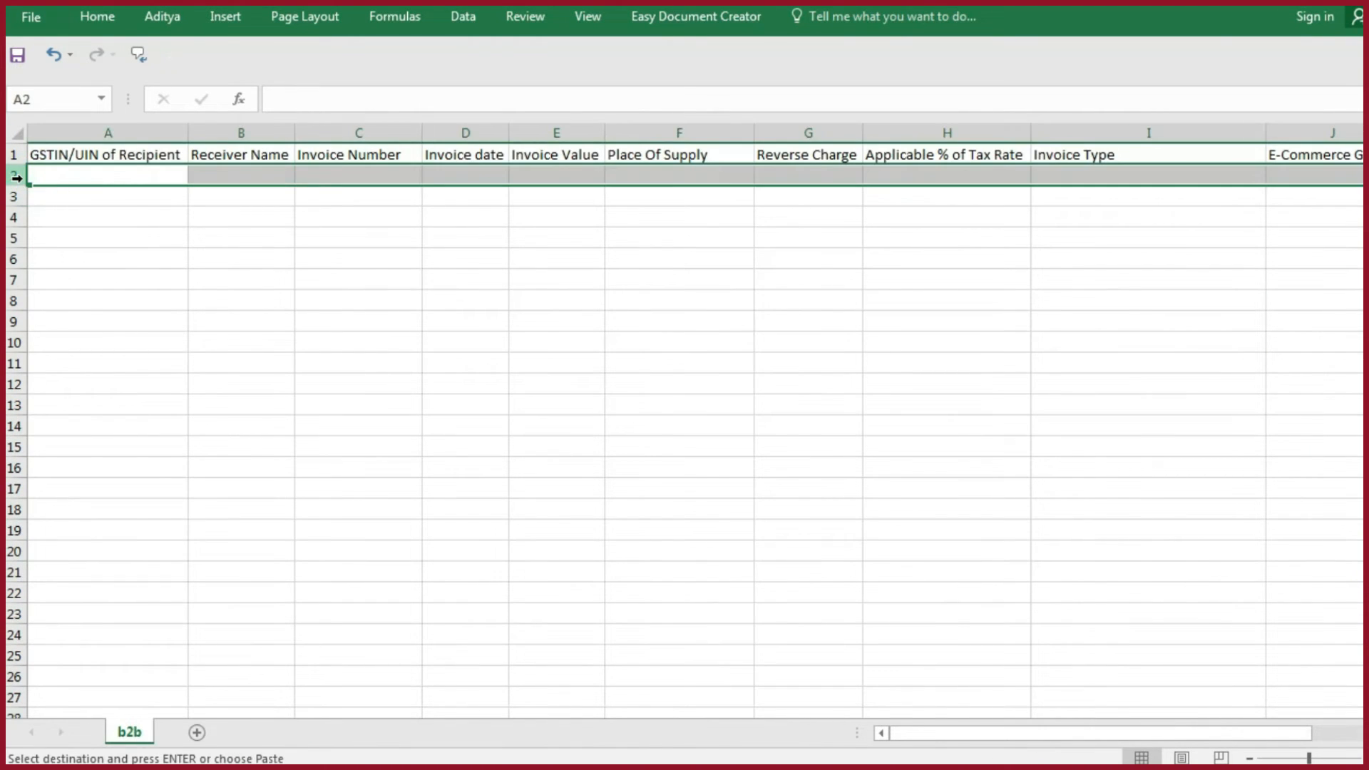
{"action": "key", "text": "ctrl+alt+v"}
{"action": "key", "text": "v"}
{"action": "key", "text": "Return"}
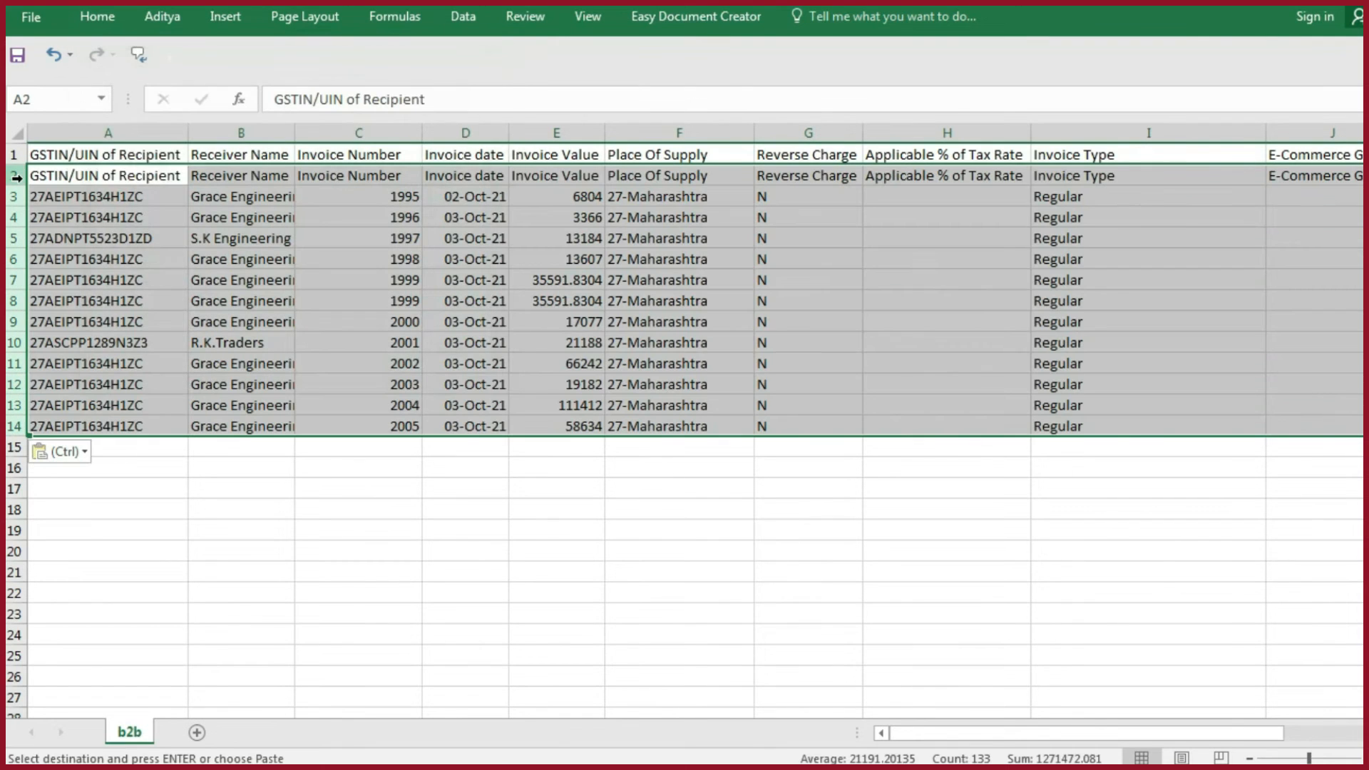
- Compare the pasted headings in row 2 with the b2b CSV's own headings in row 1 across all columns
{"action": "left_click", "coordinate": [260, 178]}
{"action": "left_click", "coordinate": [378, 178]}
{"action": "left_click", "coordinate": [538, 177]}
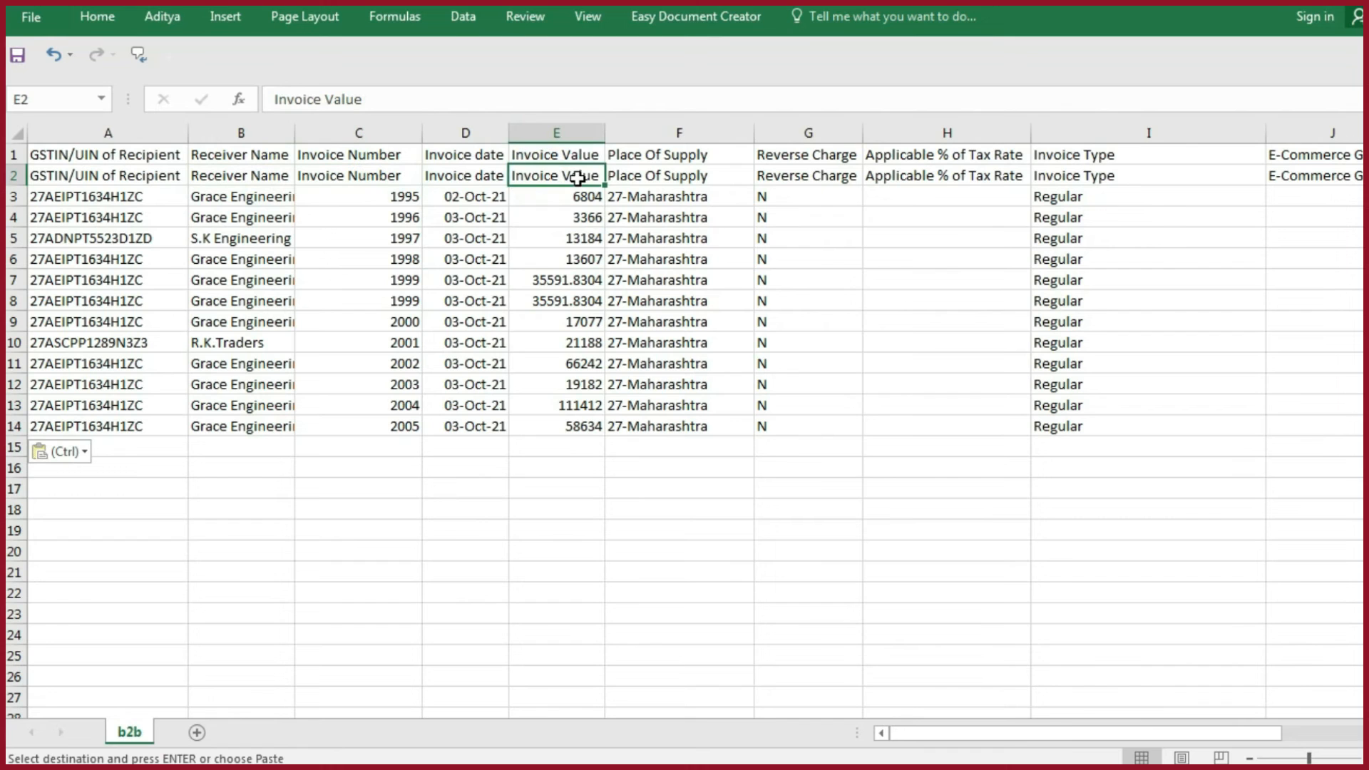
{"action": "left_click", "coordinate": [703, 181]}
{"action": "left_click", "coordinate": [885, 175]}
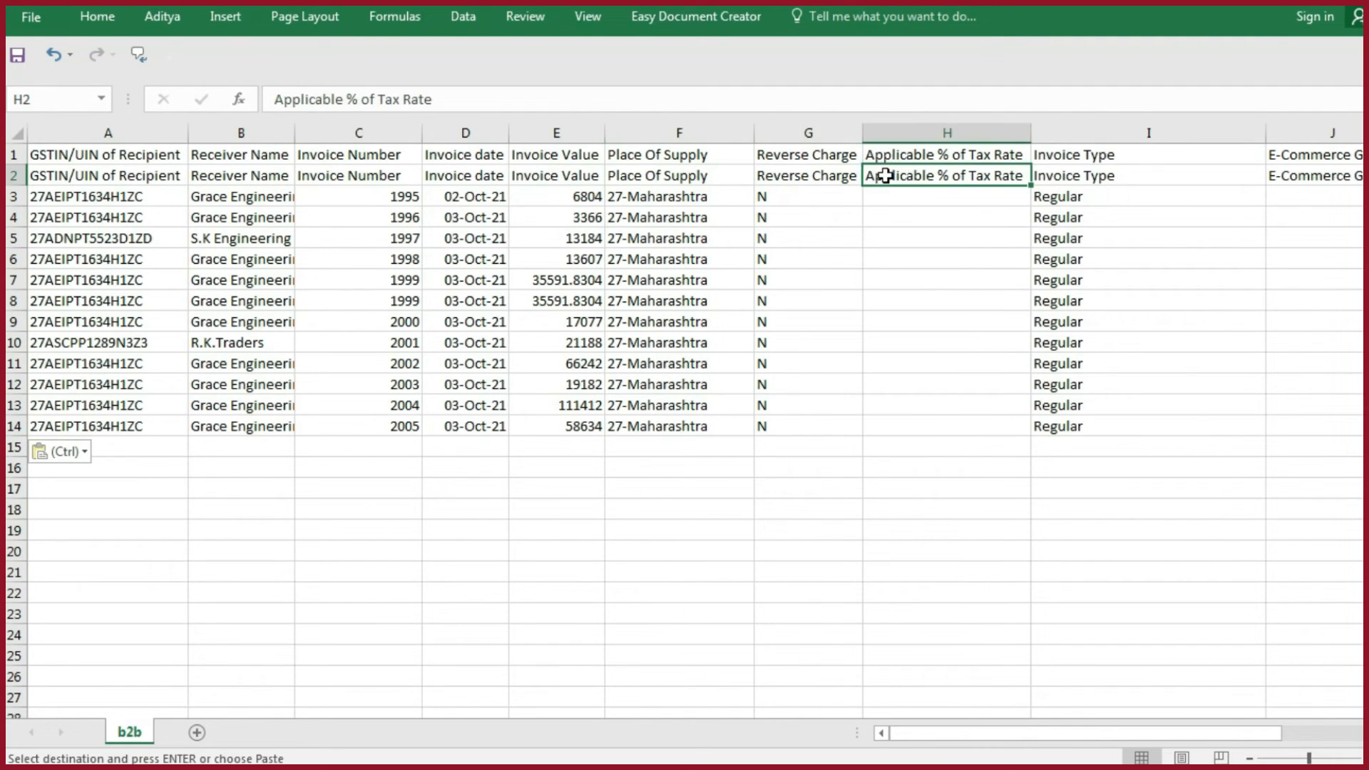
{"action": "key", "text": "Right"}
{"action": "key", "text": "Right"}
{"action": "key", "text": "Right"}
{"action": "key", "text": "Right"}
{"action": "key", "text": "Right"}
{"action": "key", "text": "Right"}
{"action": "key", "text": "Right"}
{"action": "key", "text": "Right"}
{"action": "key", "text": "Down"}
{"action": "key", "text": "Down"}
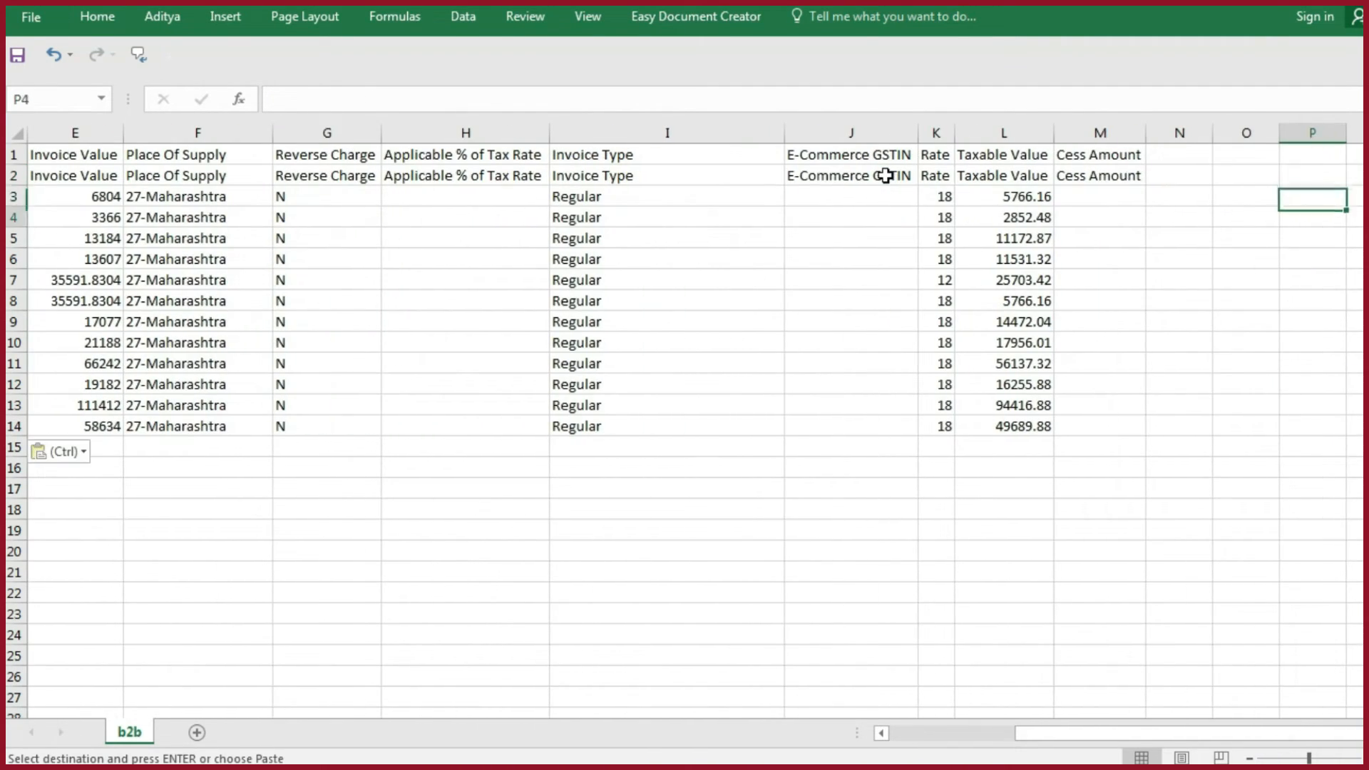
- Delete the duplicate heading row 2 from the b2b file and save it, keeping the CSV (Comma delimited) format
{"action": "left_click", "coordinate": [15, 178]}
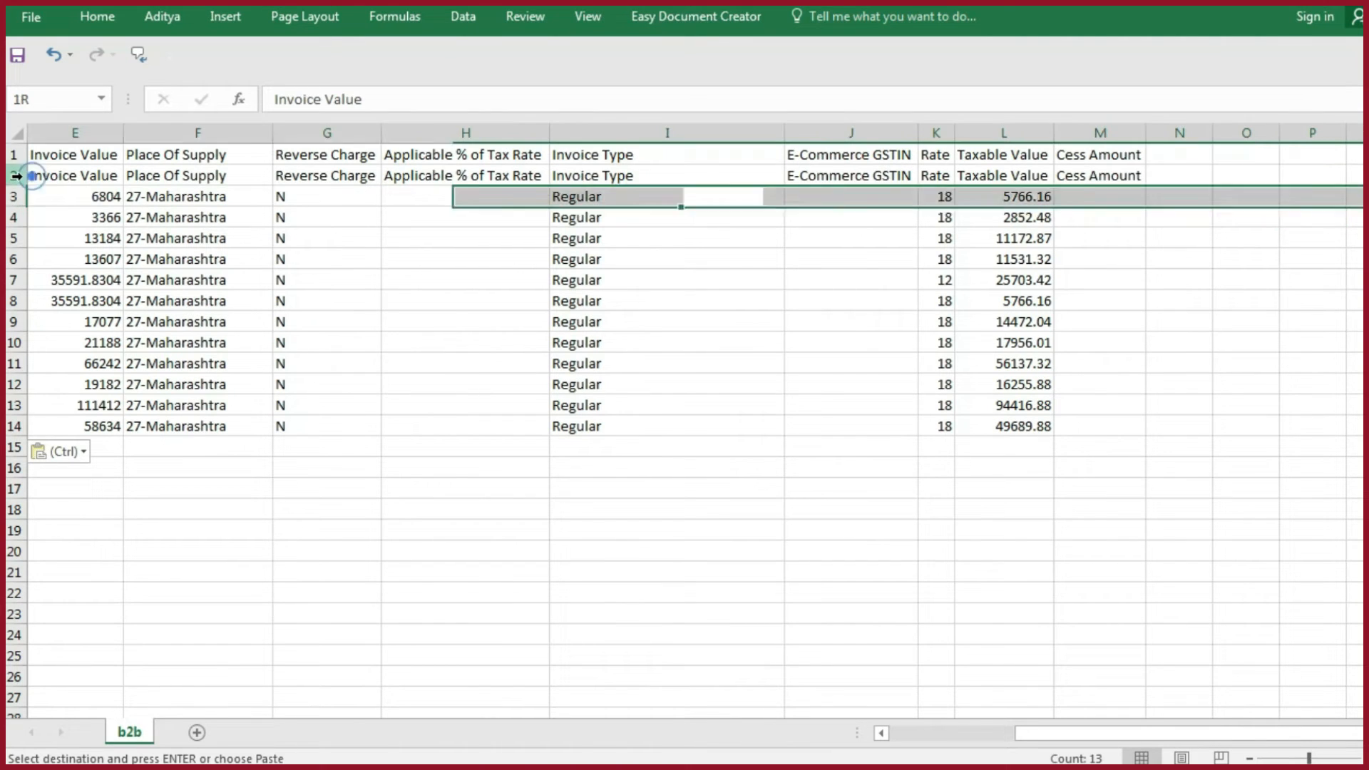
{"action": "key", "text": "ctrl+minus"}
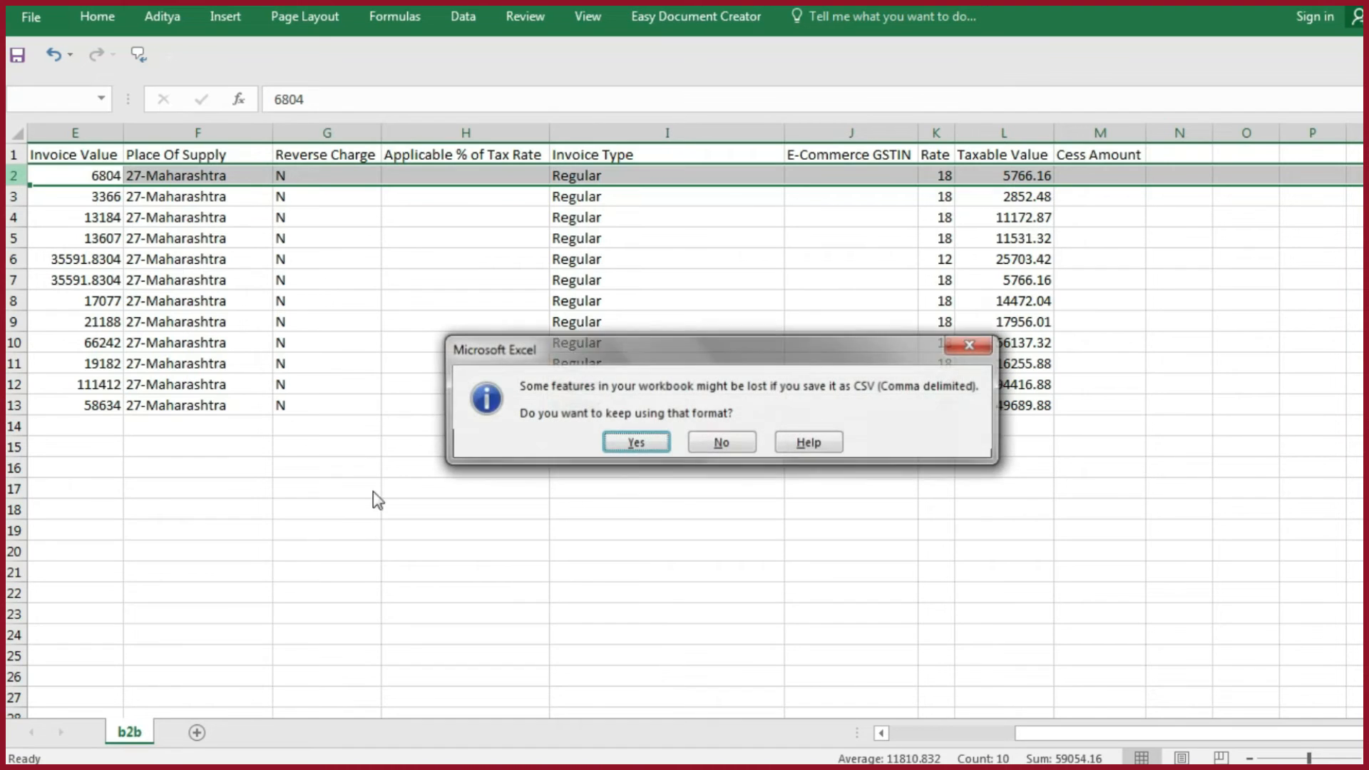
{"action": "left_click", "coordinate": [648, 445]}
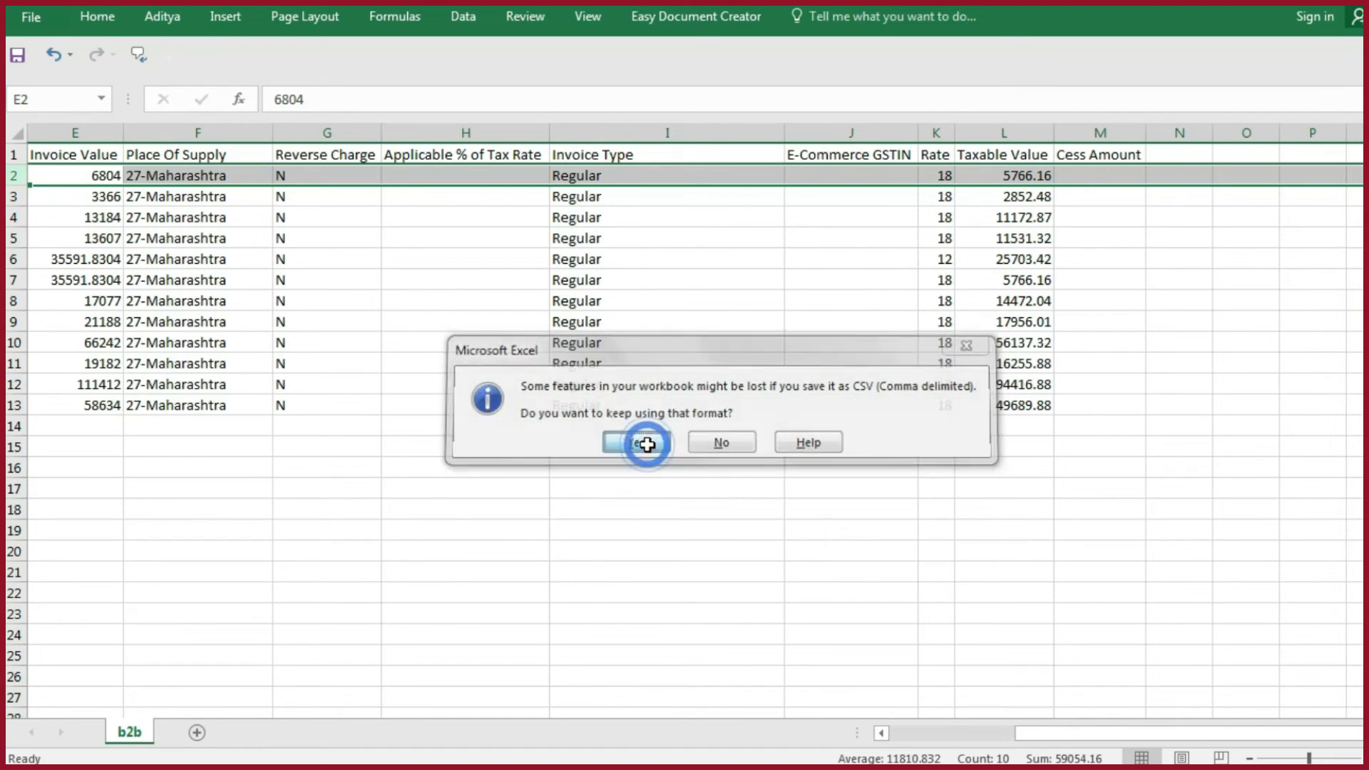
- Close the b2b CSV, saving its changes and keeping the CSV (Comma delimited) format
{"action": "key", "text": "alt+F4"}
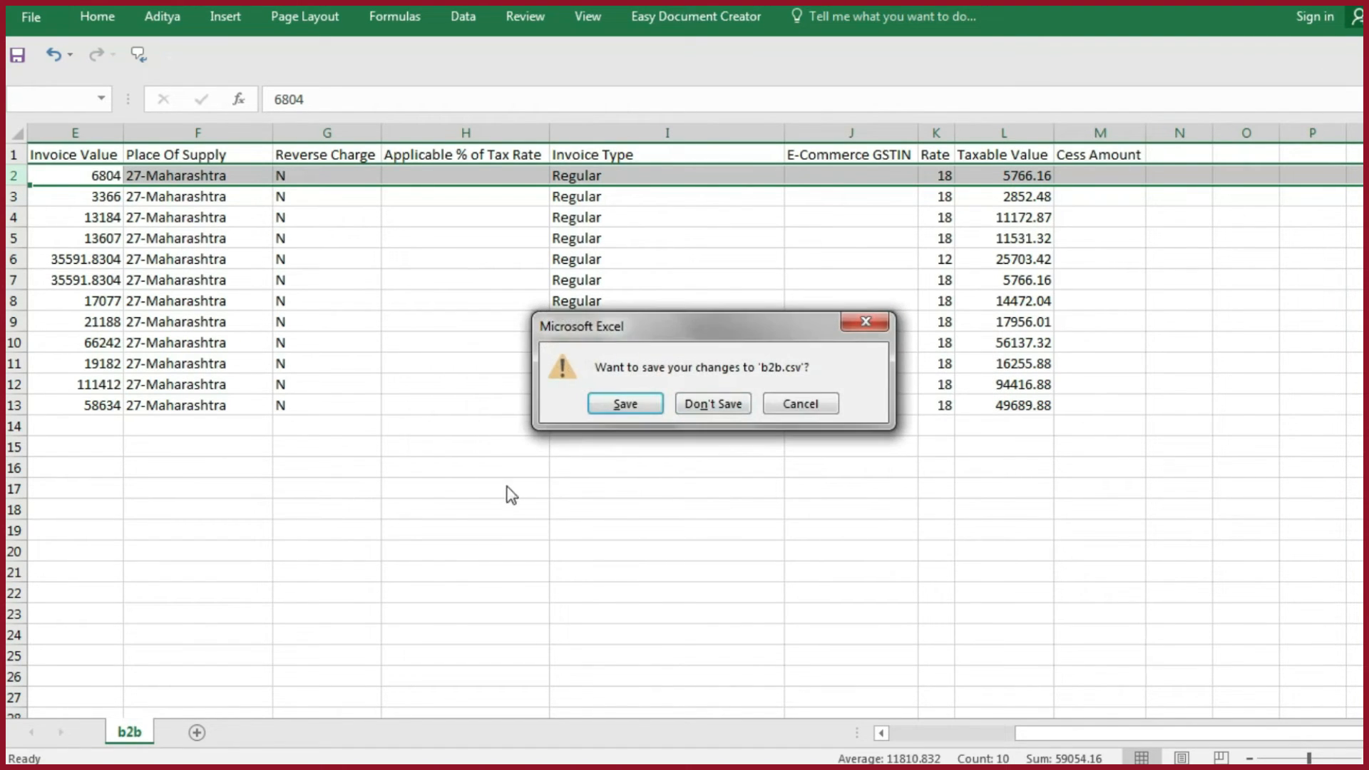
{"action": "left_click", "coordinate": [628, 403]}
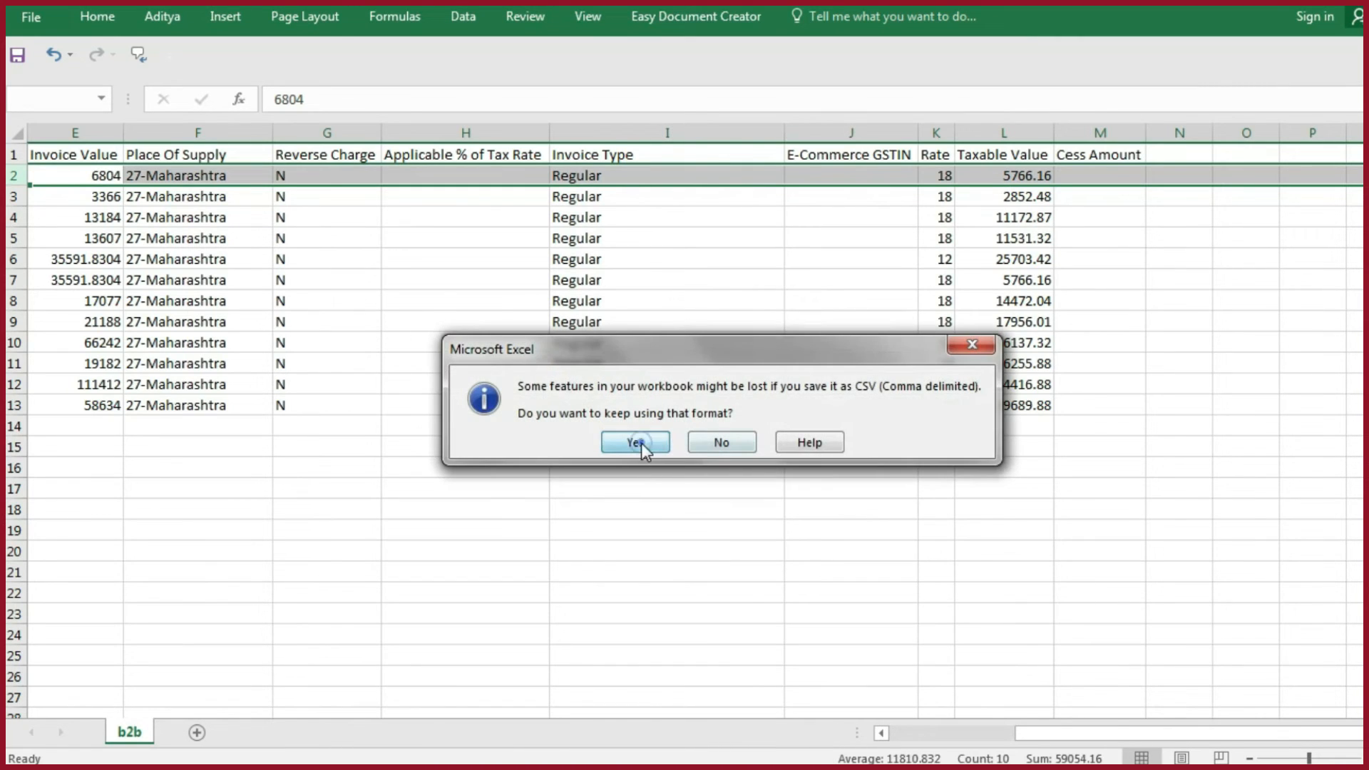
{"action": "left_click", "coordinate": [640, 443]}
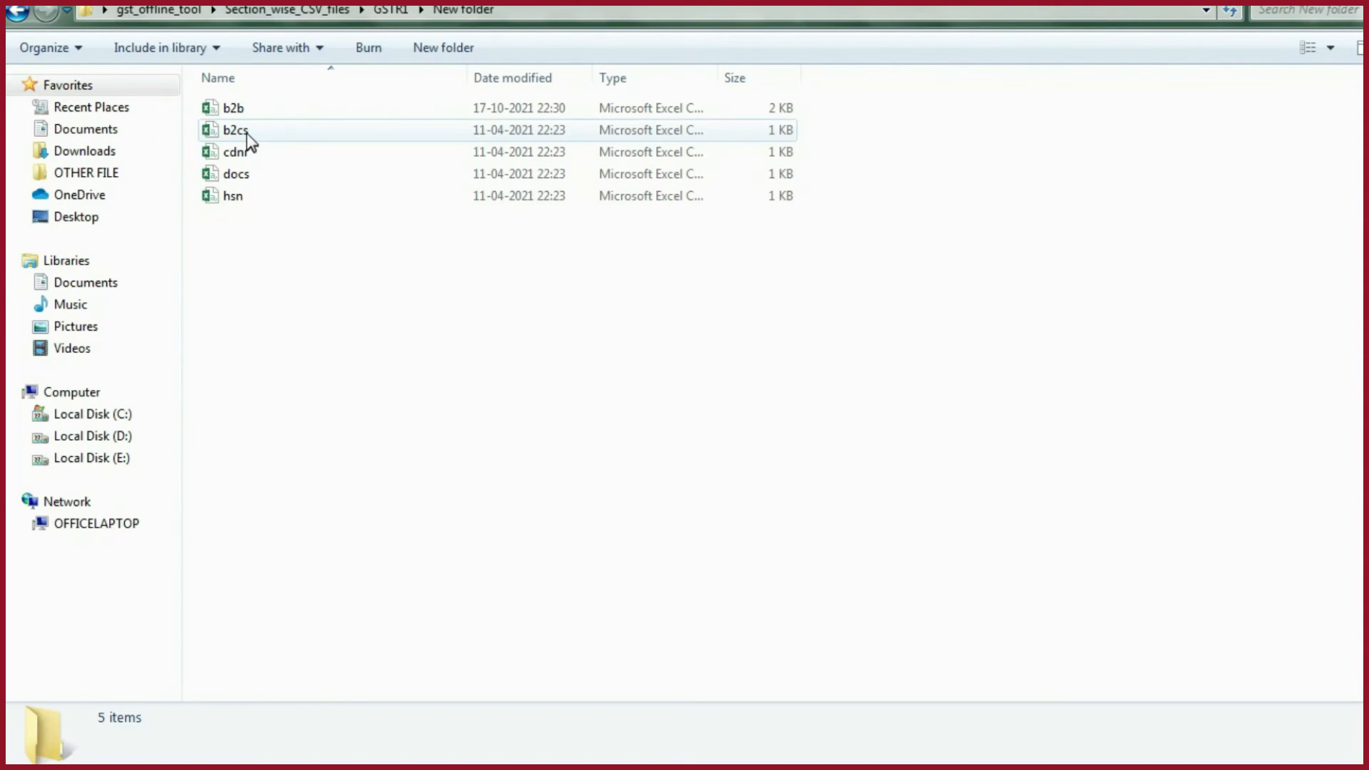
- Open the b2cs CSV from the New folder and clear its sample data below the header row
{"action": "double_click", "coordinate": [249, 139]}
{"action": "left_click_drag", "start_coordinate": [15, 171], "coordinate": [8, 237]}
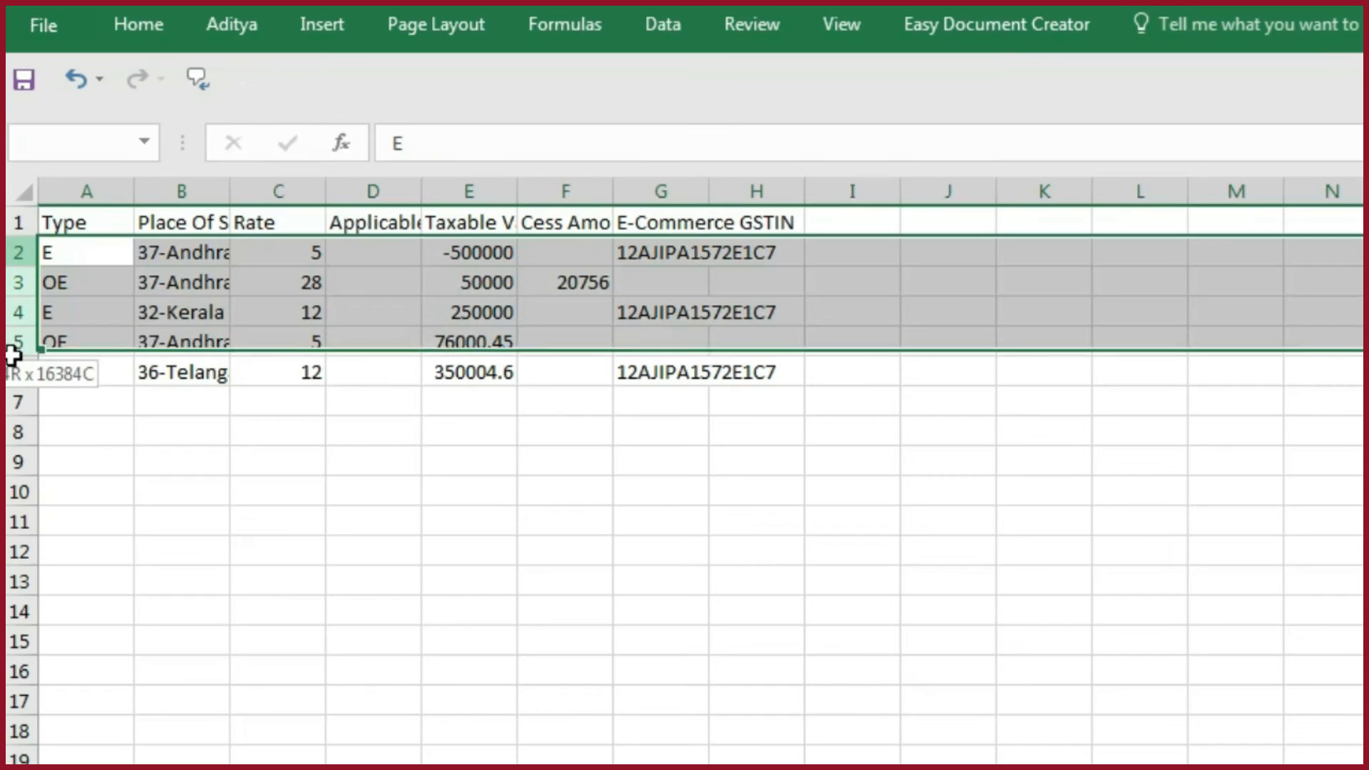
{"action": "left_click_drag", "start_coordinate": [12, 355], "coordinate": [22, 405]}
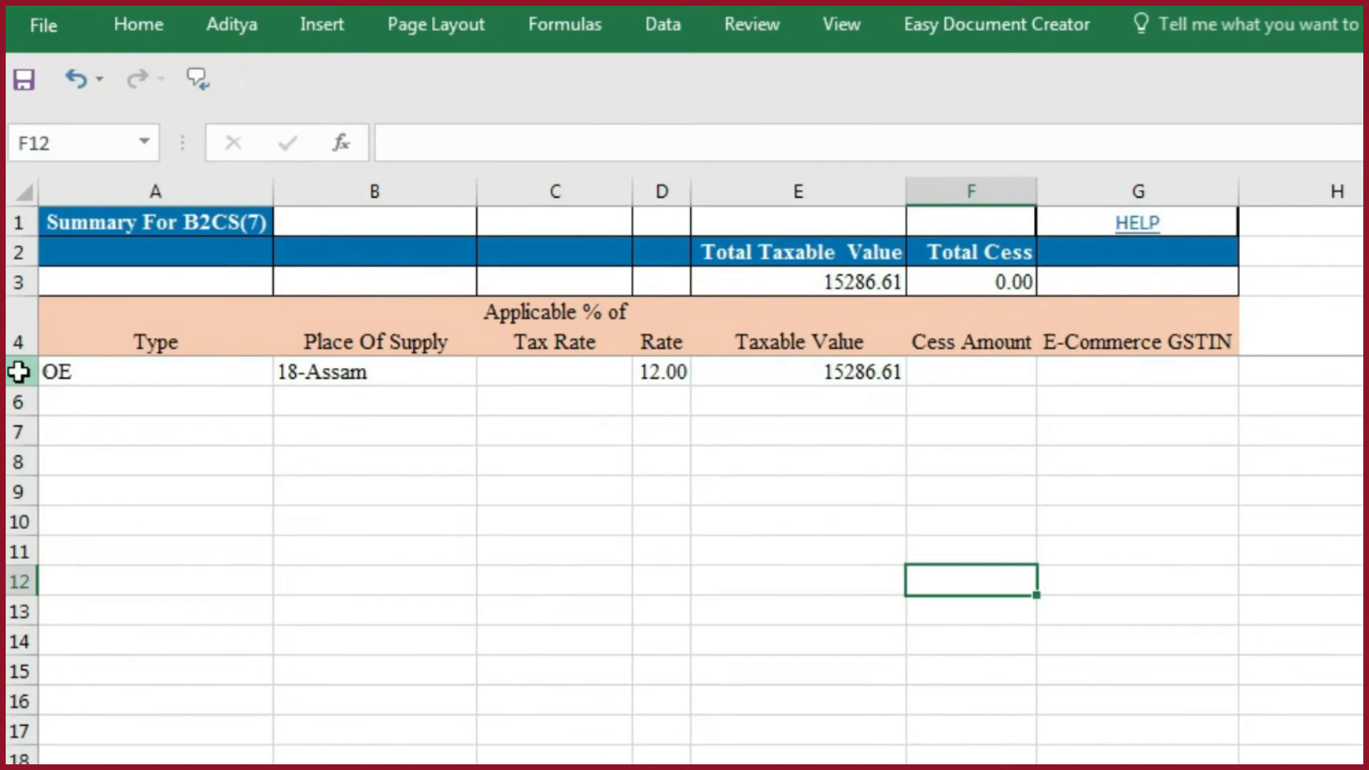
- Copy row 5 of the template workbook's b2cs sheet and paste it as values at row 2 of the b2cs CSV
{"action": "left_click", "coordinate": [17, 371]}
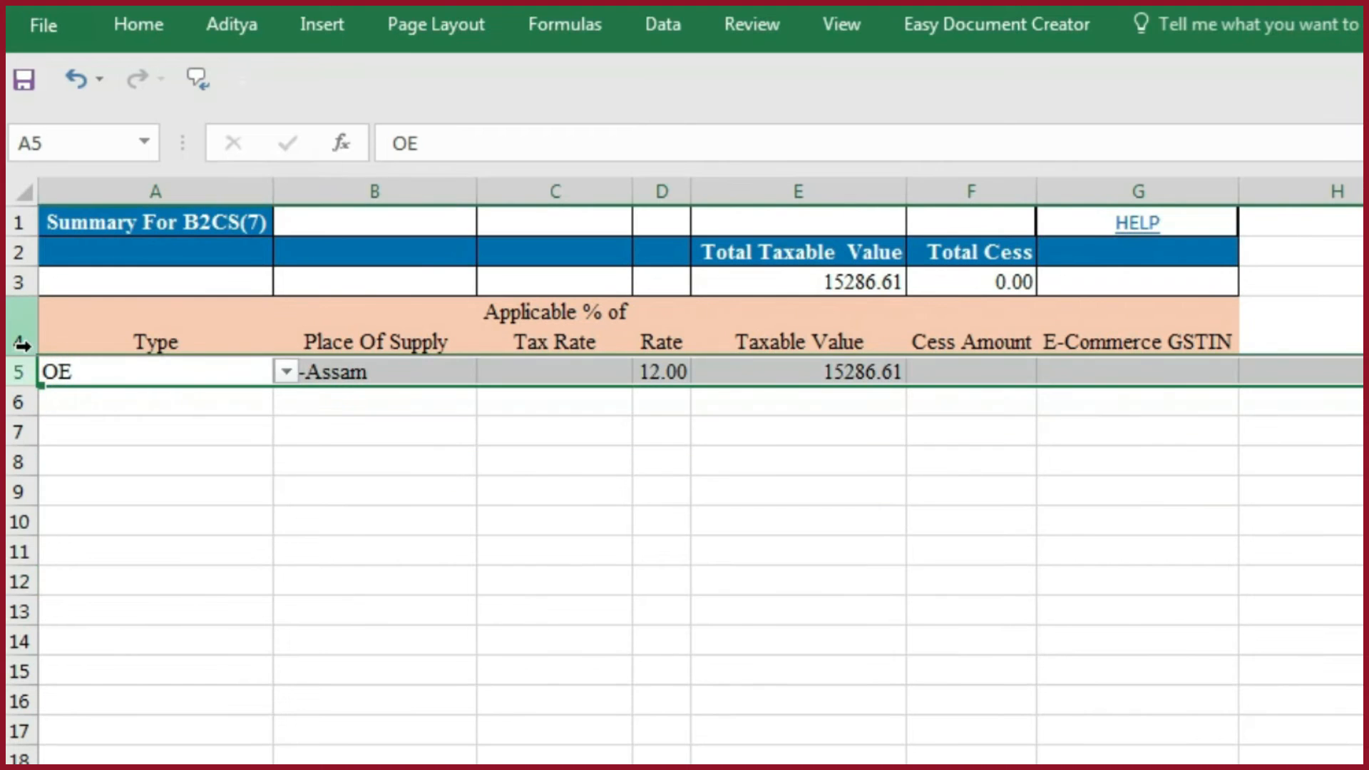
{"action": "key", "text": "ctrl+c"}
{"action": "key", "text": "alt+Tab"}
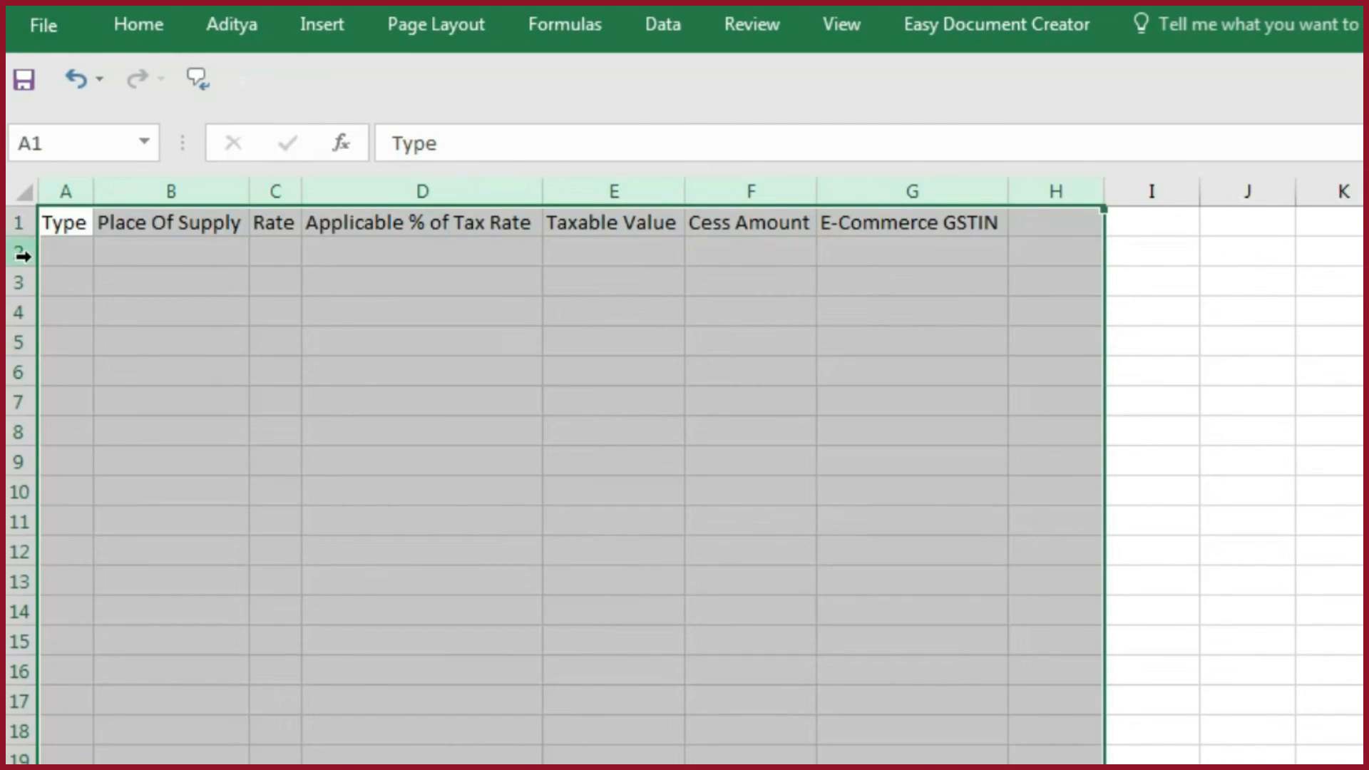
{"action": "left_click", "coordinate": [21, 254]}
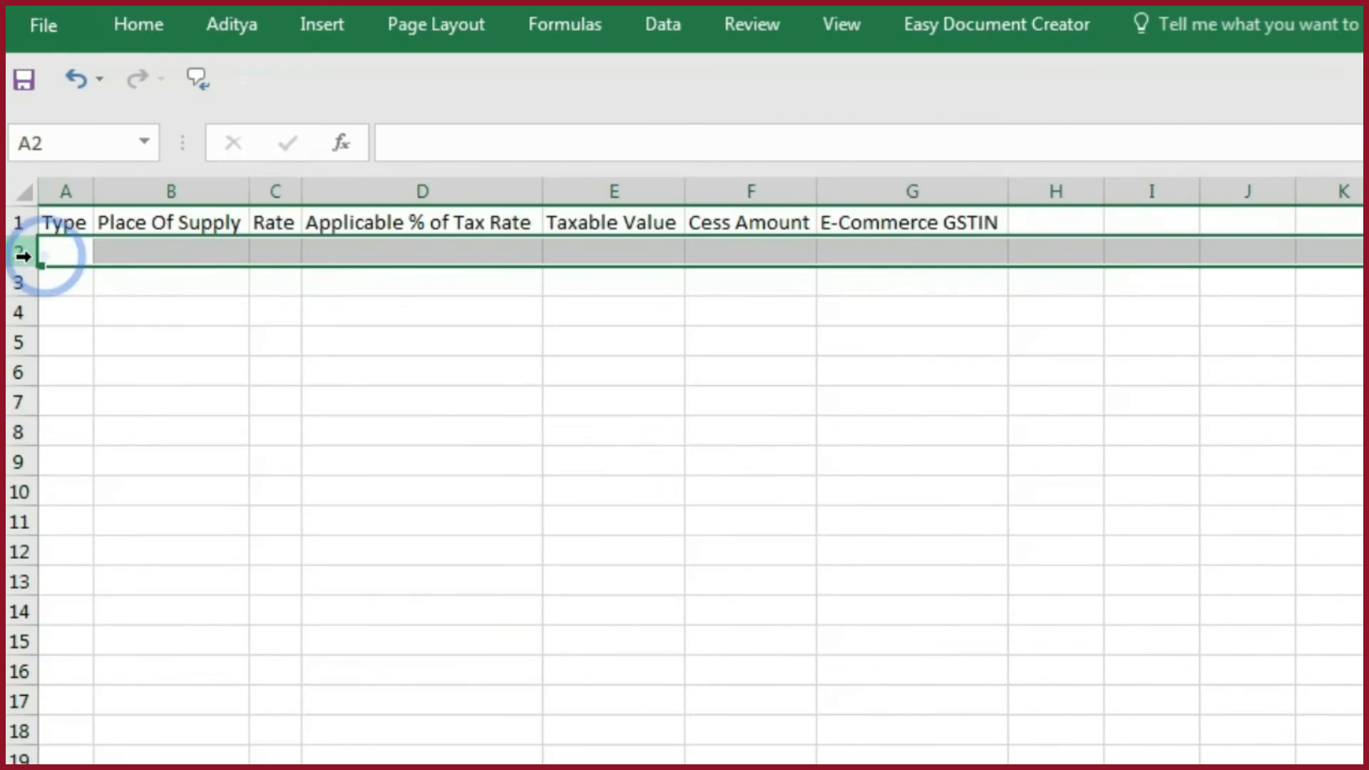
{"action": "key", "text": "ctrl+alt+v"}
{"action": "key", "text": "v"}
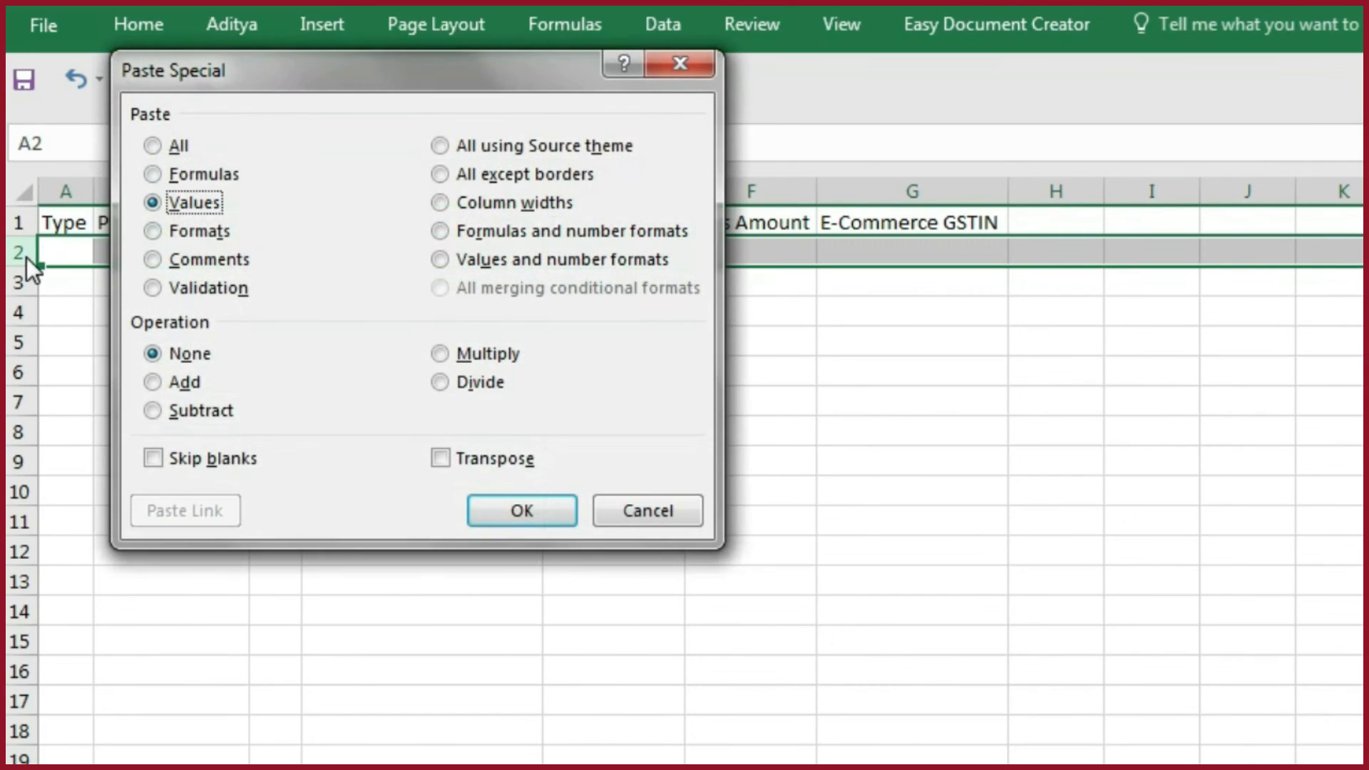
{"action": "key", "text": "Return"}
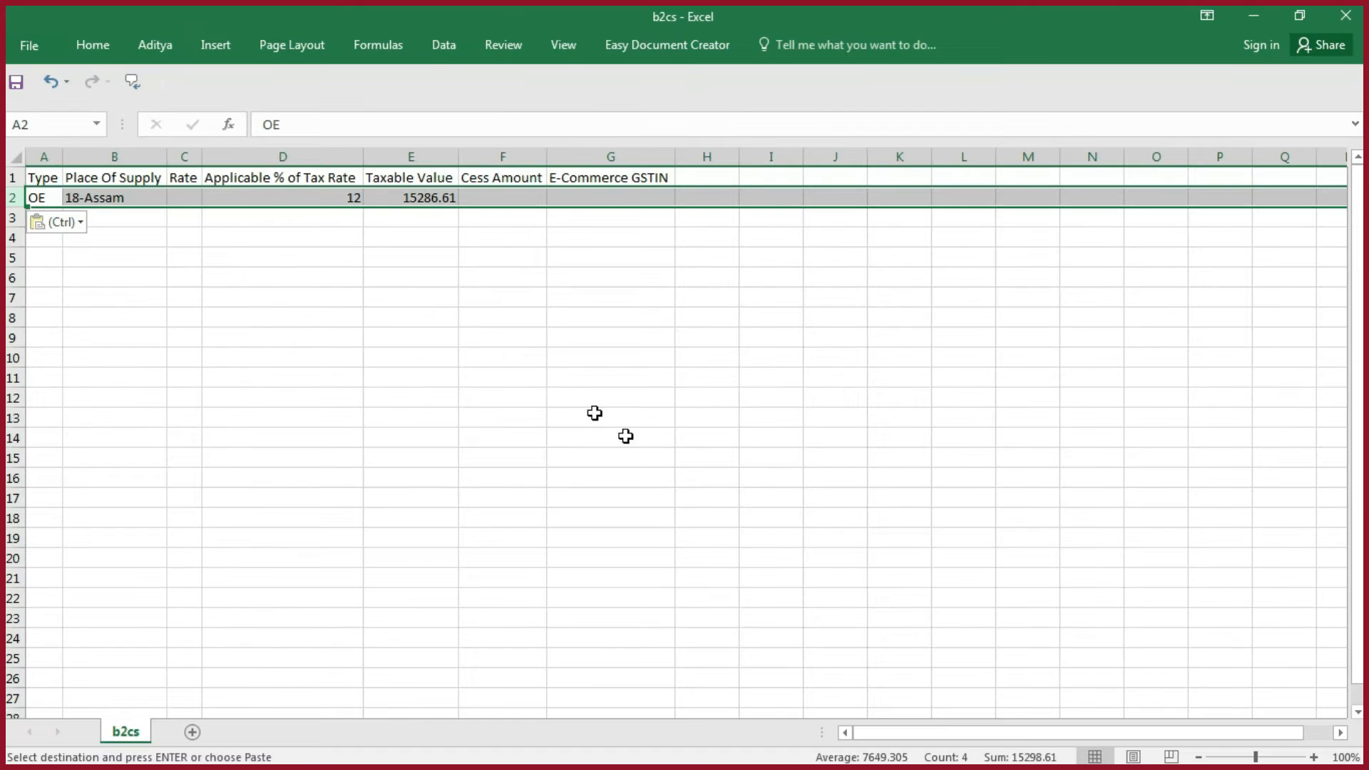
- Save the b2cs file in CSV (Comma delimited) format and close it
{"action": "key", "text": "ctrl+s"}
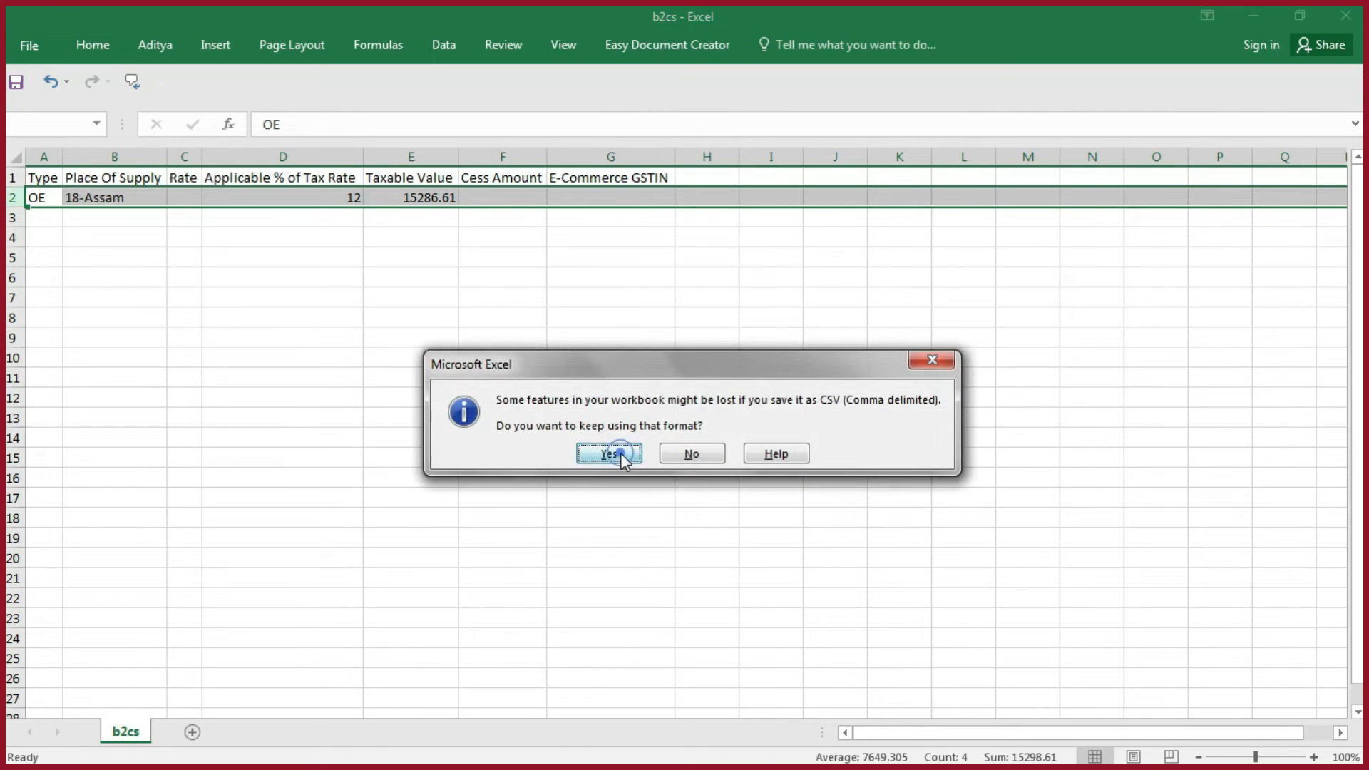
{"action": "left_click", "coordinate": [619, 454]}
{"action": "left_click", "coordinate": [1350, 13]}
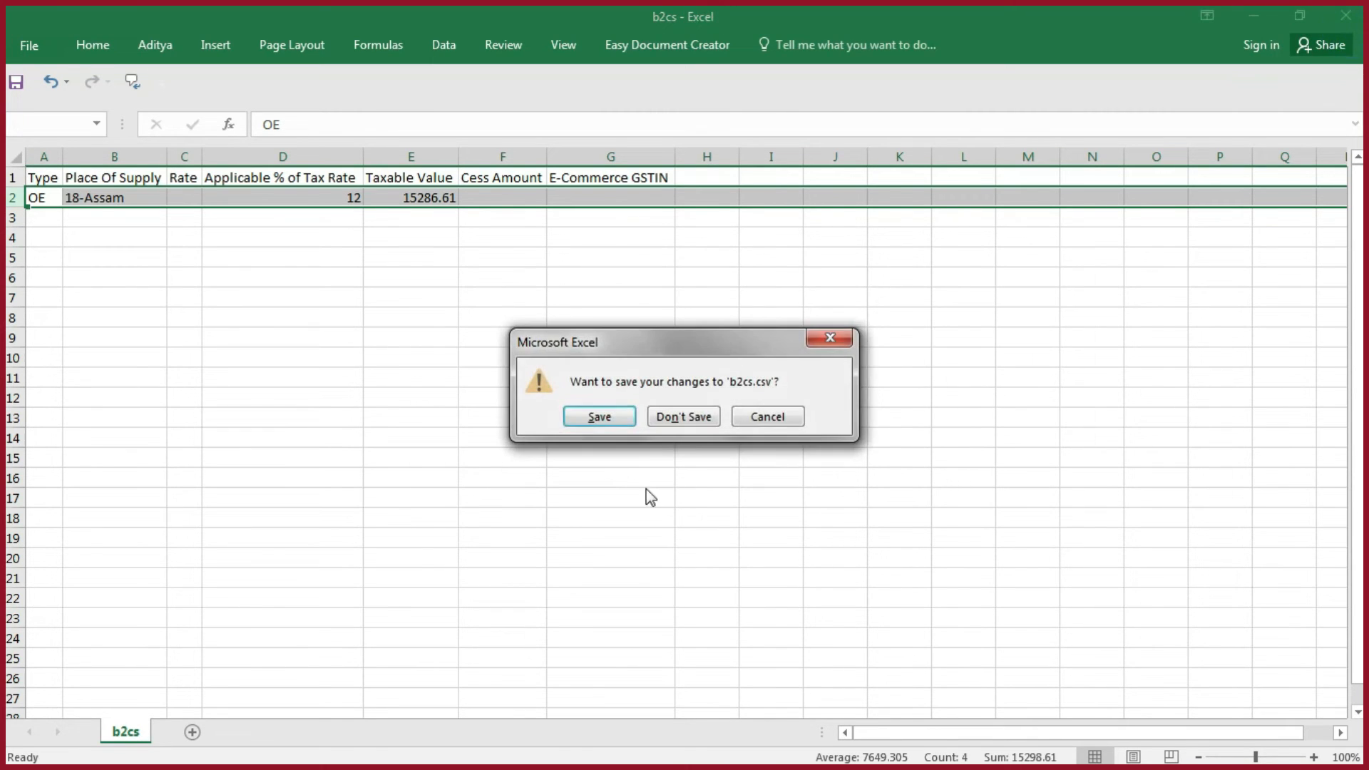
{"action": "left_click", "coordinate": [584, 419]}
{"action": "left_click", "coordinate": [633, 455]}
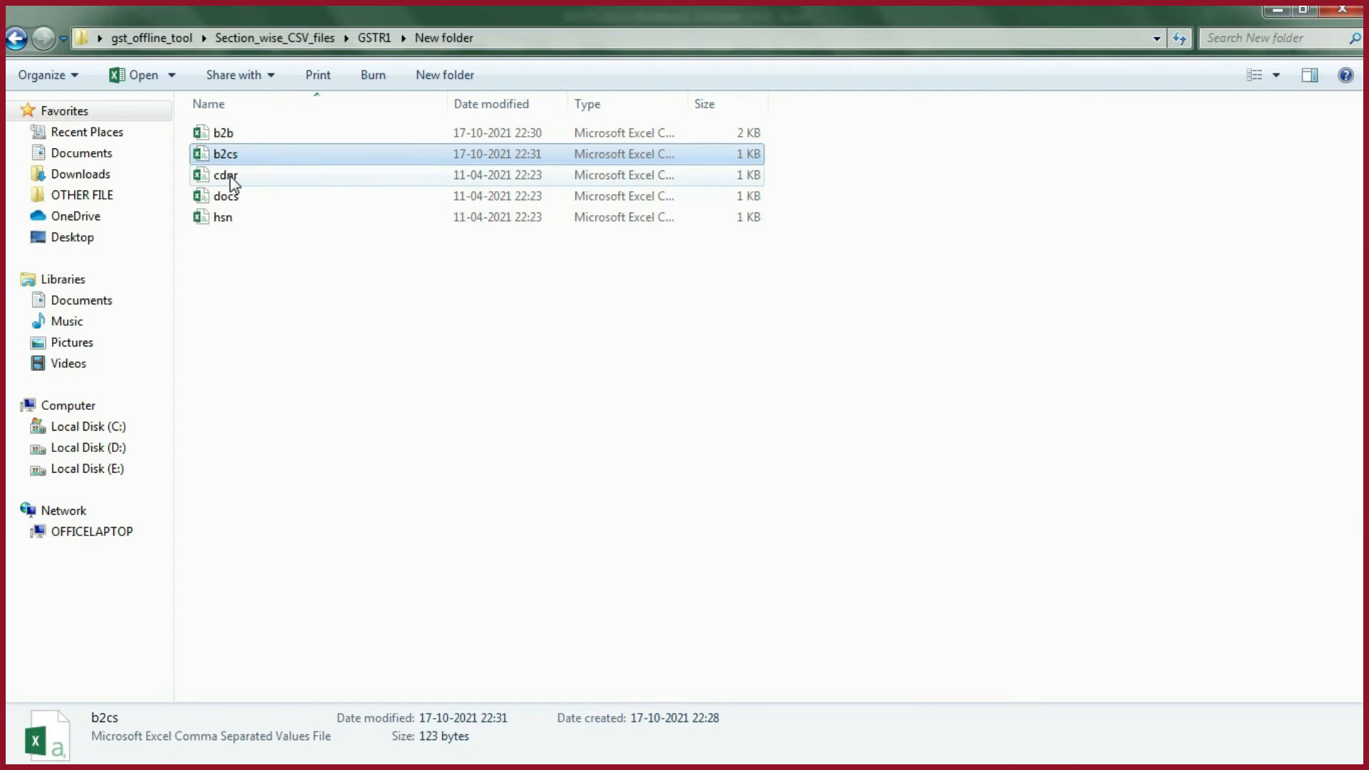
- Open the cdnr CSV and clear the sample data in rows 2 to 11
{"action": "double_click", "coordinate": [226, 175]}
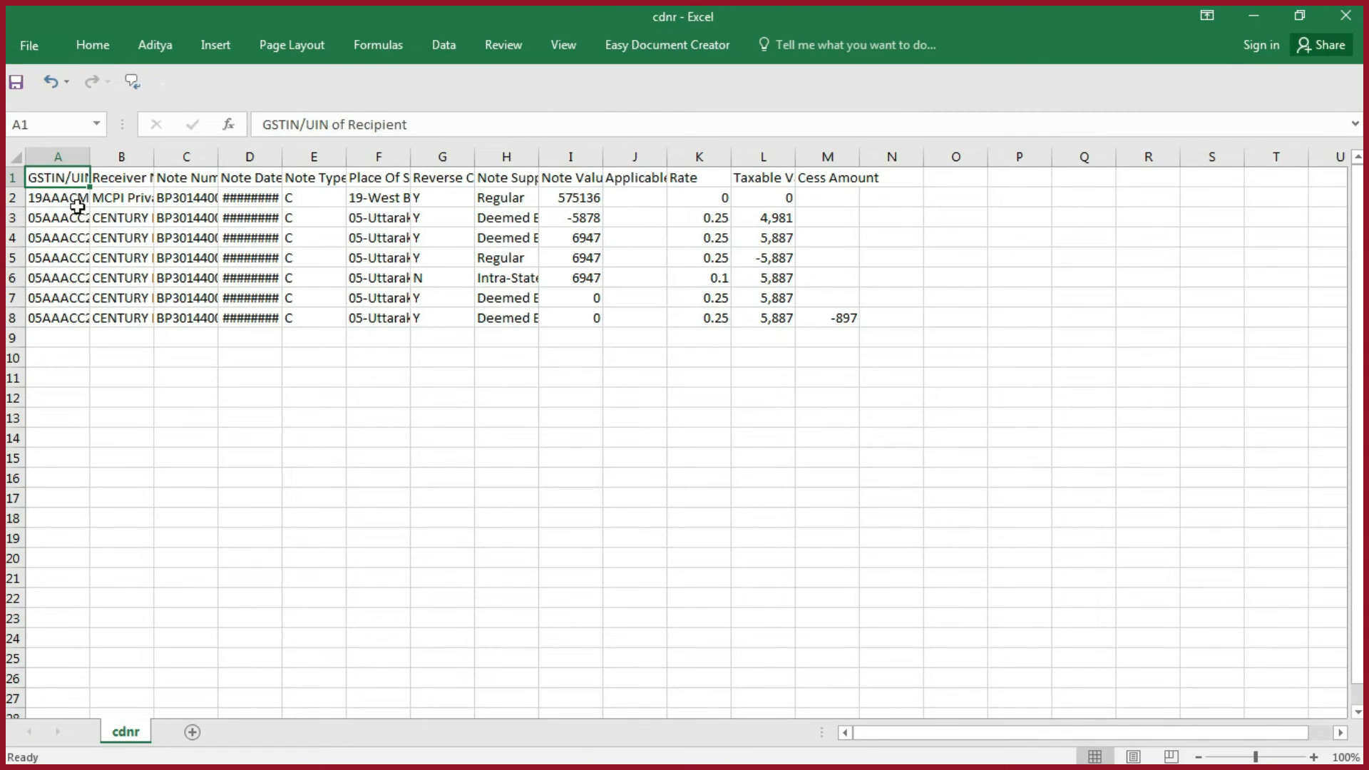
{"action": "left_click_drag", "start_coordinate": [12, 198], "coordinate": [10, 368]}
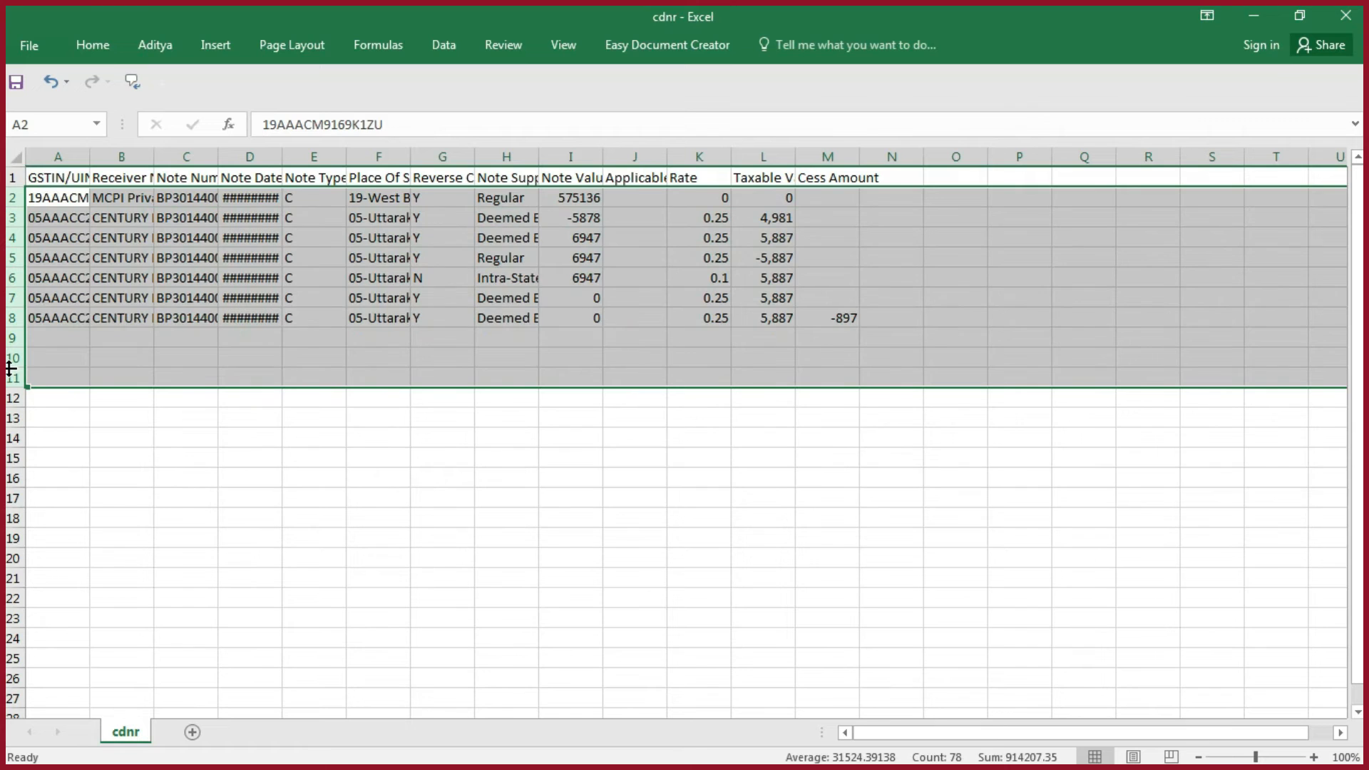
{"action": "key", "text": "Delete"}
- Copy the credit note entry in row 5 of the template workbook's cdnr sheet and paste it as values at row 2 of the cdnr CSV
{"action": "key", "text": "alt+Tab"}
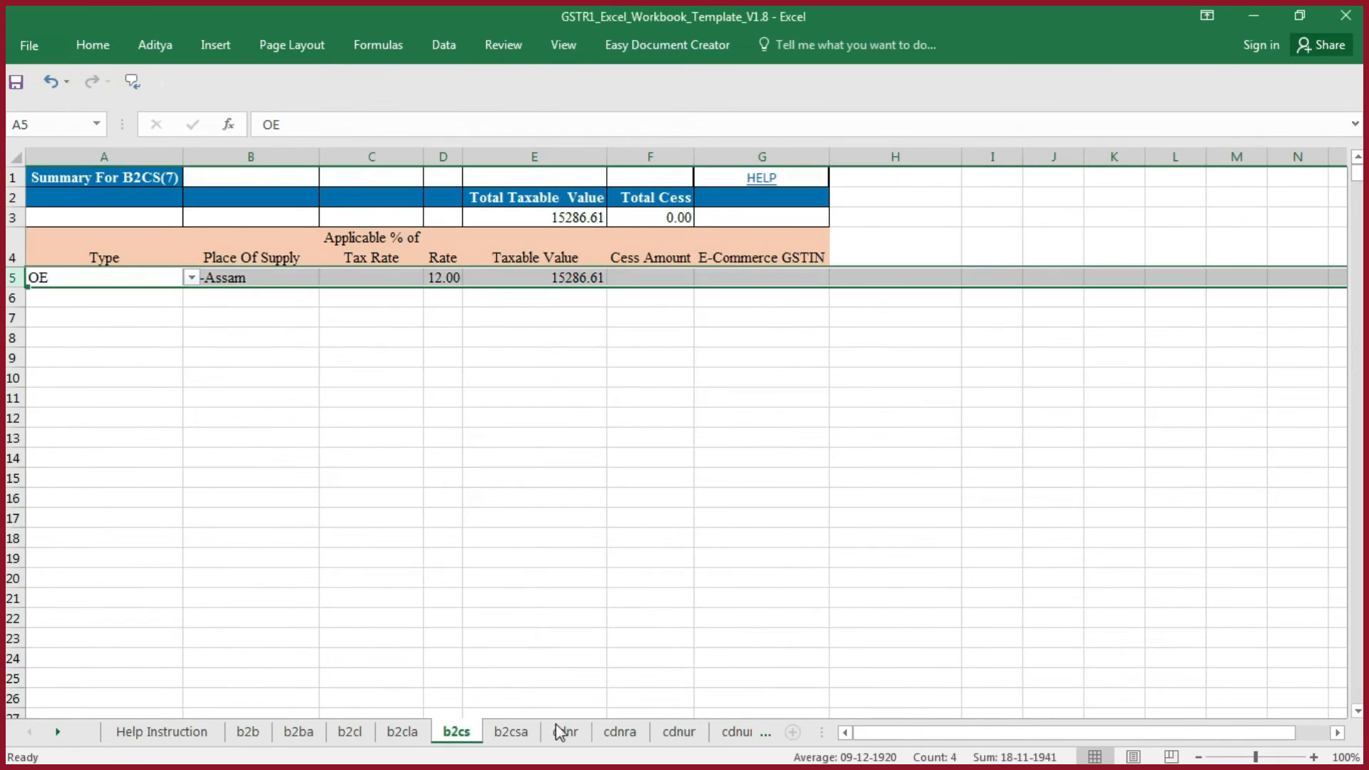
{"action": "left_click", "coordinate": [584, 739]}
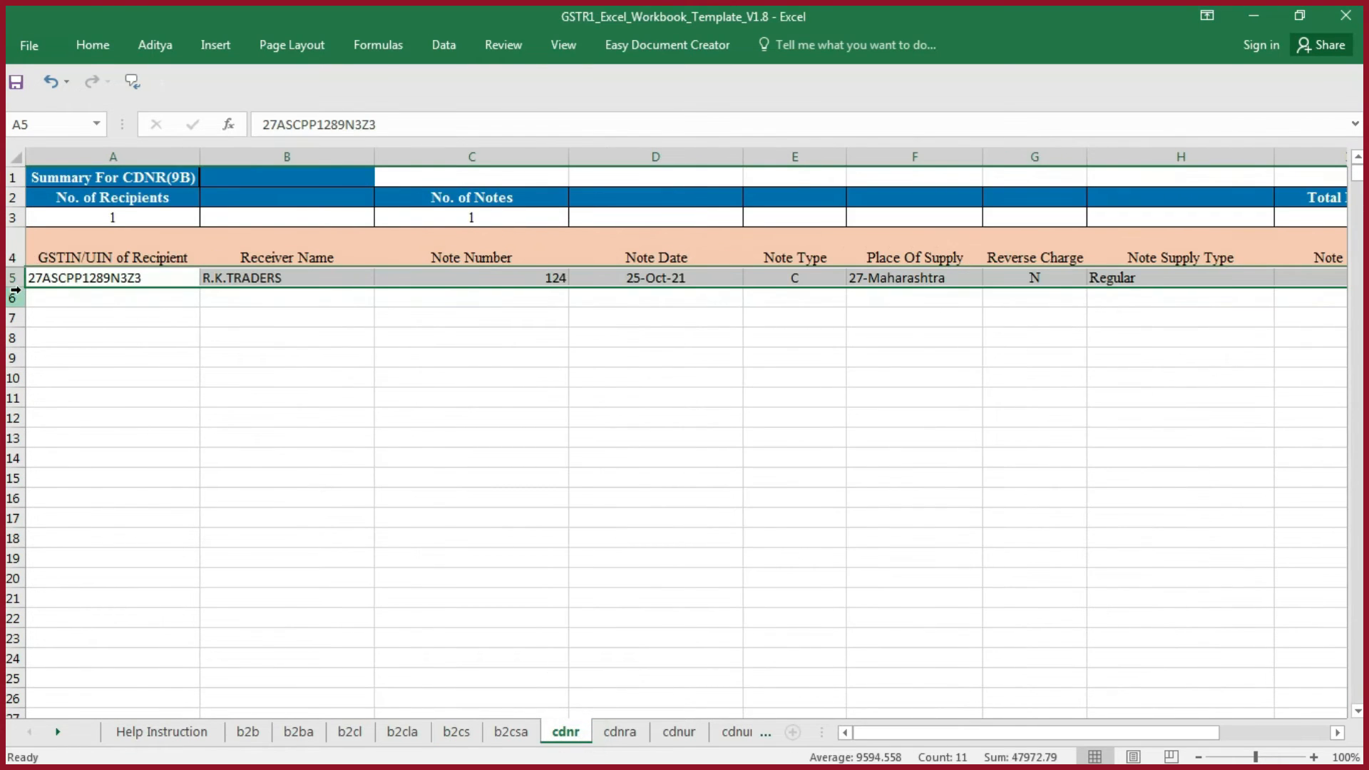
{"action": "key", "text": "ctrl+c"}
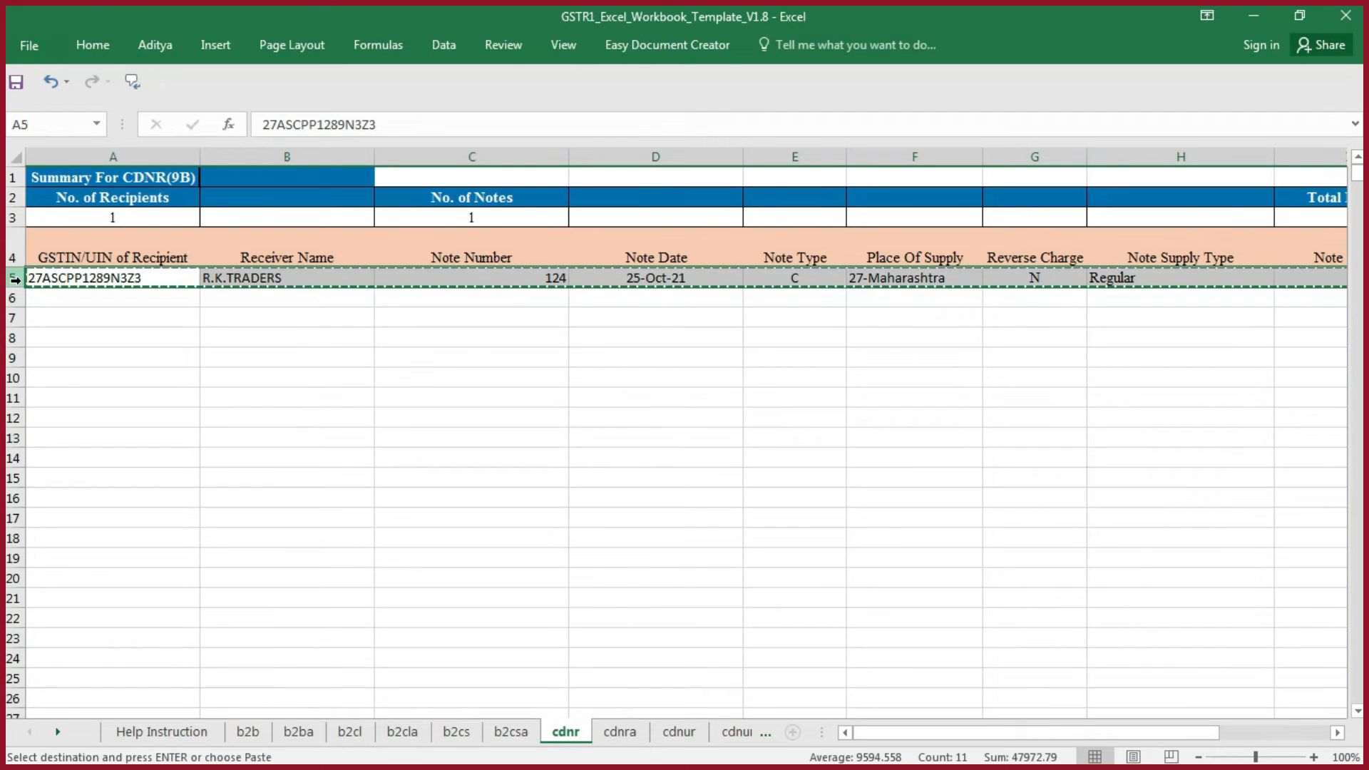
{"action": "key", "text": "alt+Tab"}
{"action": "left_click", "coordinate": [14, 197]}
{"action": "key", "text": "ctrl+alt+v"}
{"action": "key", "text": "v"}
{"action": "key", "text": "Return"}
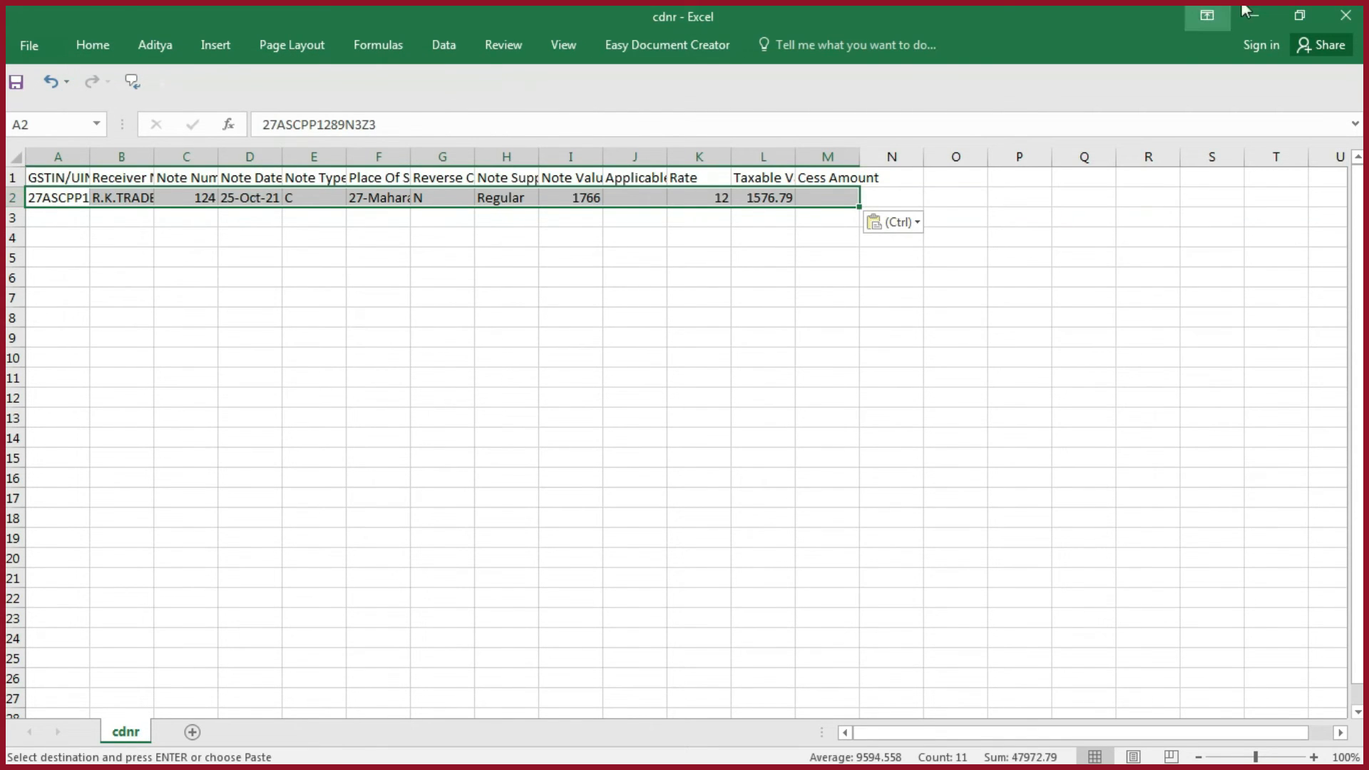
- Close the cdnr CSV, saving its changes and keeping the CSV (Comma delimited) format
{"action": "left_click", "coordinate": [1345, 15]}
{"action": "left_click", "coordinate": [610, 419]}
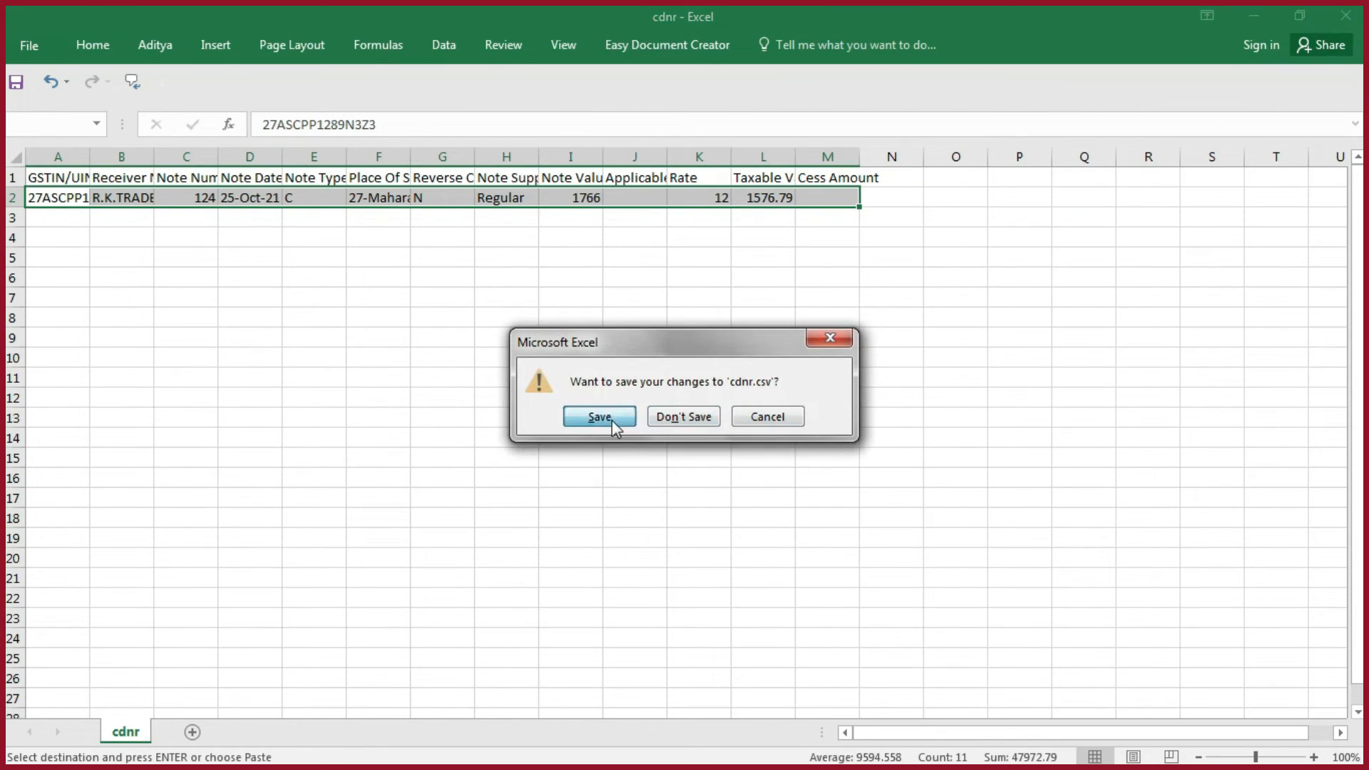
{"action": "left_click", "coordinate": [629, 451]}
- Open the docs CSV from the New folder and clear the sample data in rows 2 to 9
{"action": "key", "text": "alt+Tab"}
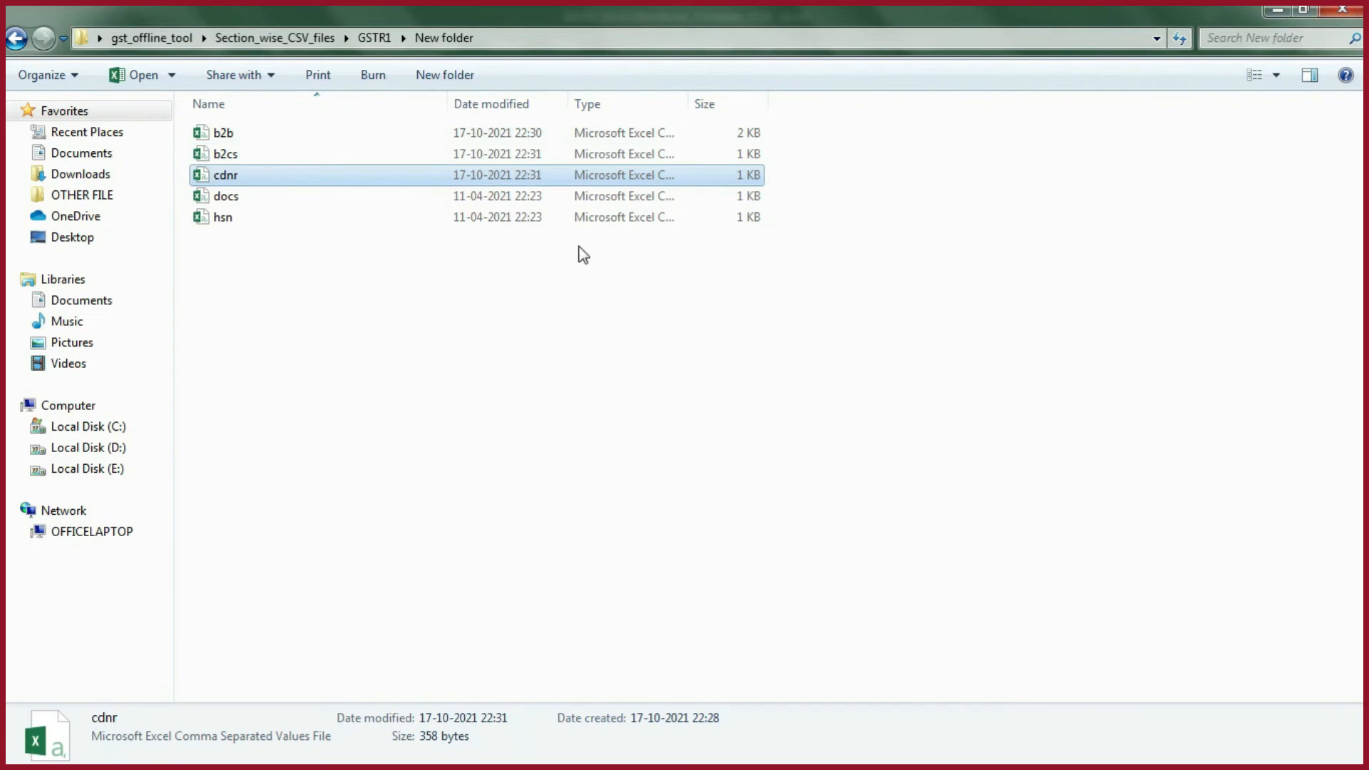
{"action": "left_click", "coordinate": [243, 201]}
{"action": "double_click", "coordinate": [243, 201]}
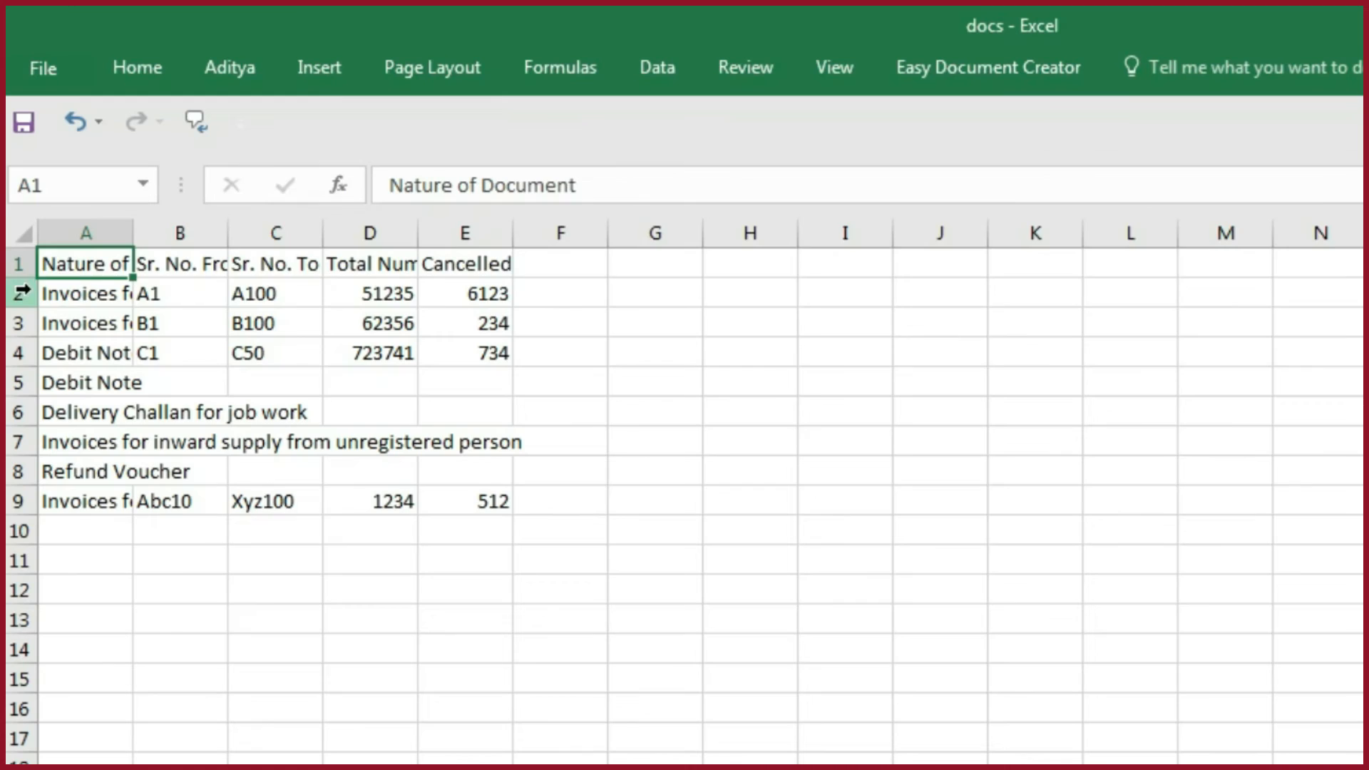
{"action": "left_click_drag", "start_coordinate": [22, 292], "coordinate": [12, 514]}
{"action": "key", "text": "Delete"}
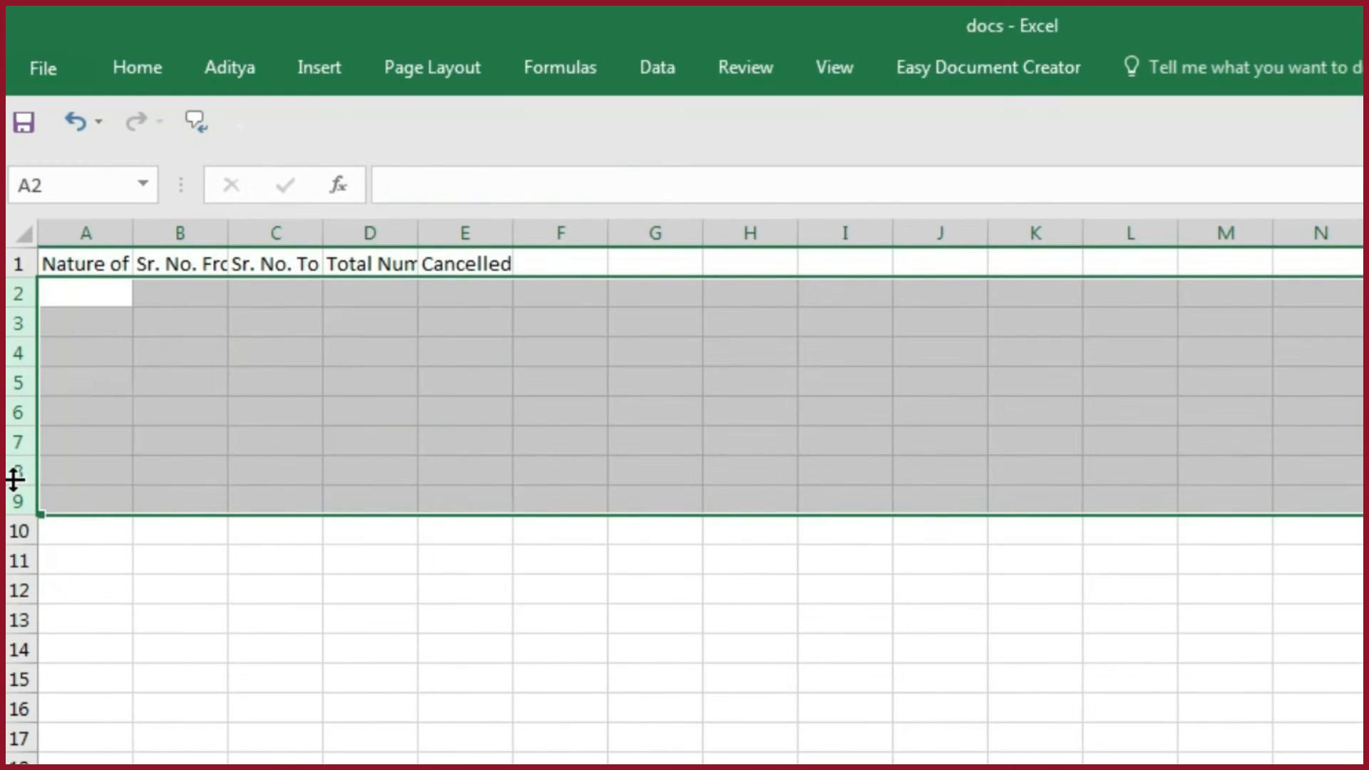
- Copy A5:E7 from the template workbook's docs sheet and paste it as values at A2 of the docs CSV
{"action": "key", "text": "alt+Tab"}
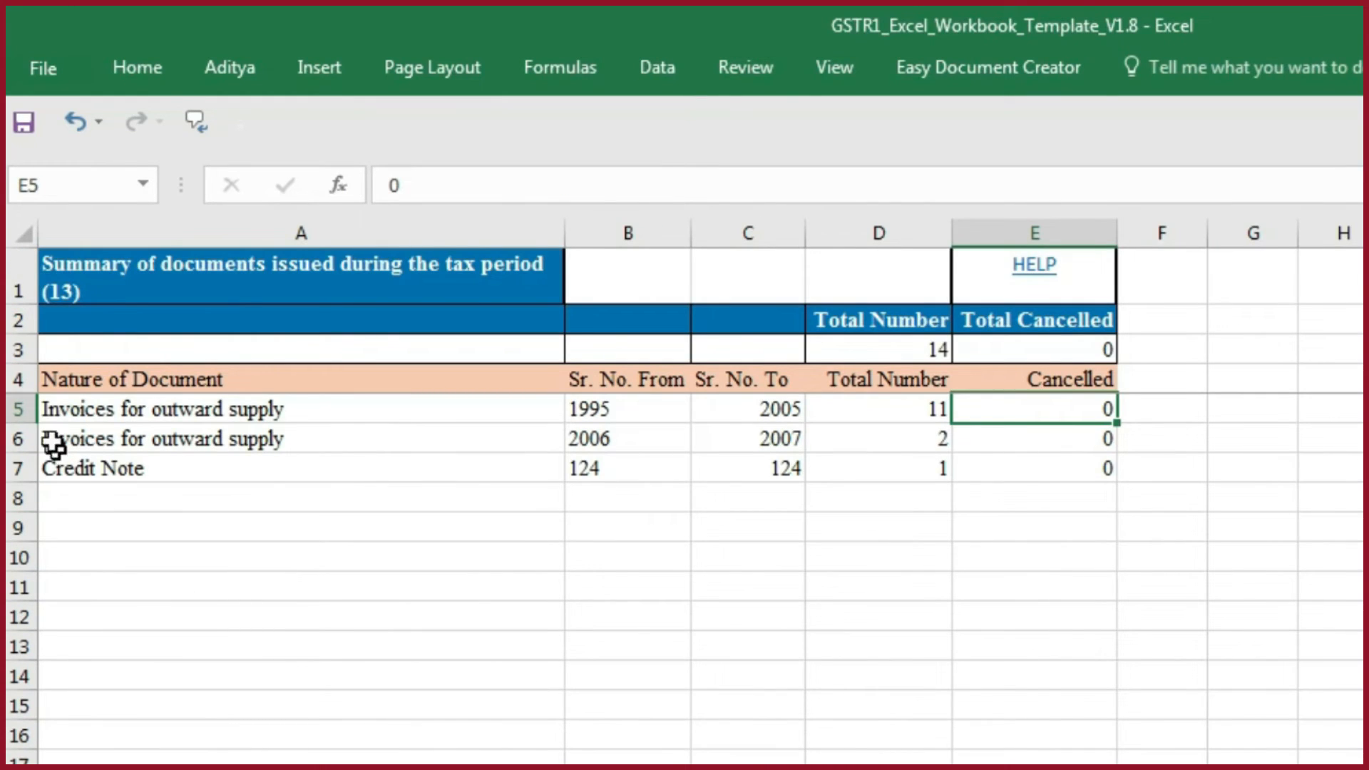
{"action": "left_click_drag", "start_coordinate": [41, 412], "coordinate": [1071, 457]}
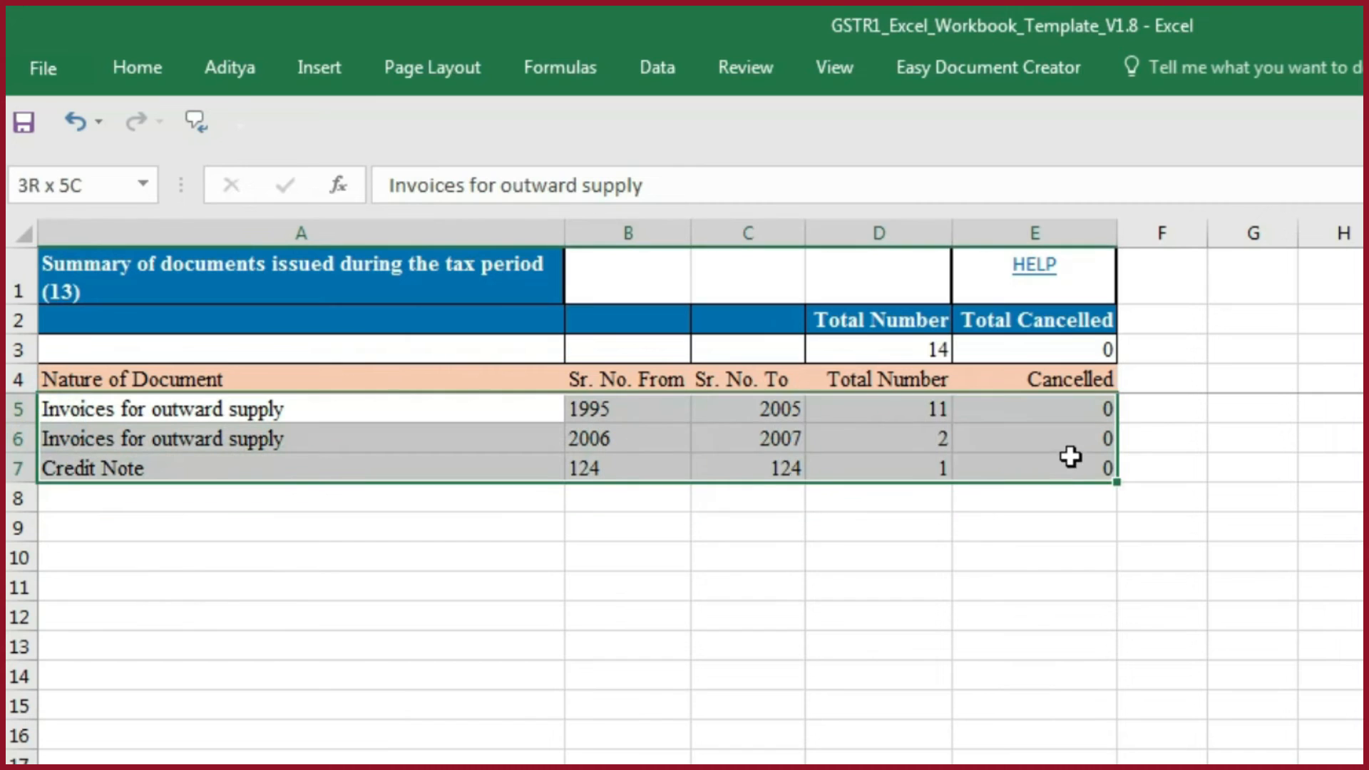
{"action": "key", "text": "ctrl+c"}
{"action": "key", "text": "alt+Tab"}
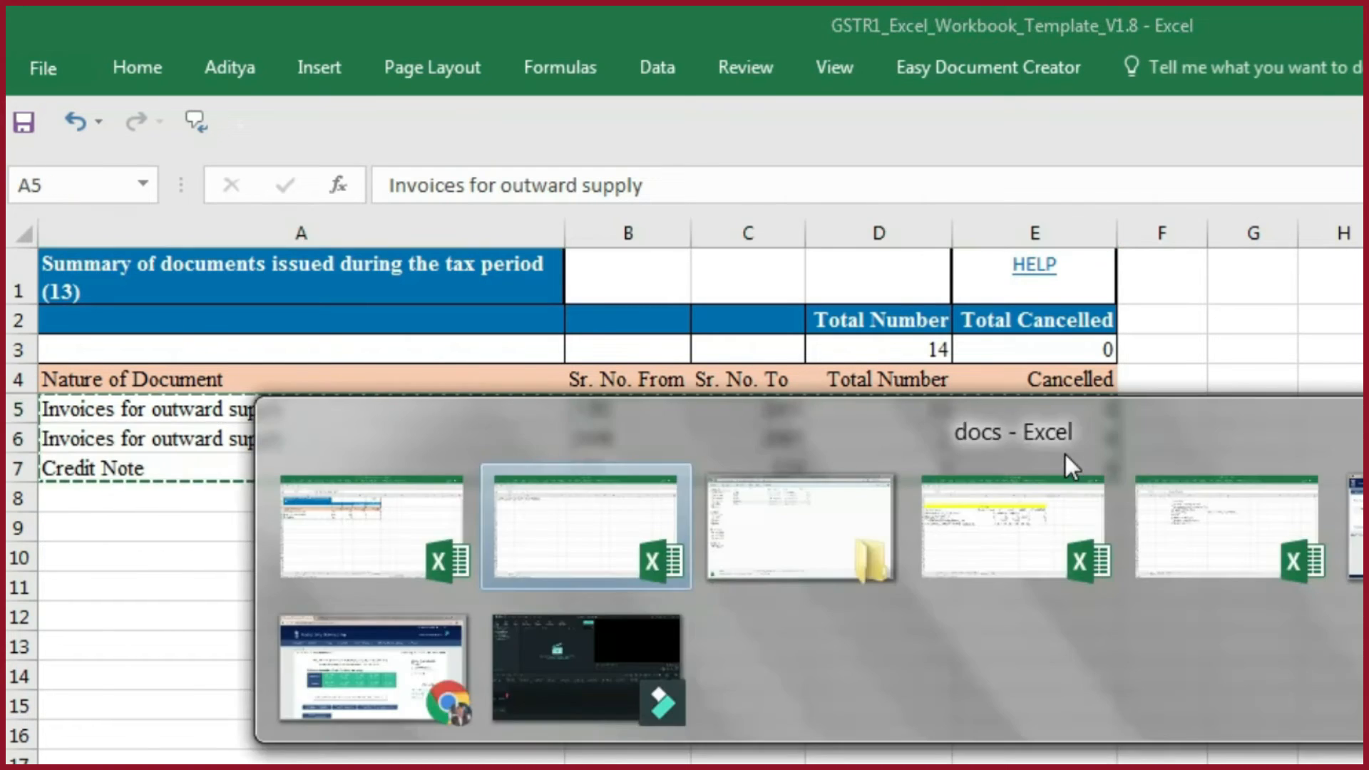
{"action": "left_click", "coordinate": [56, 299]}
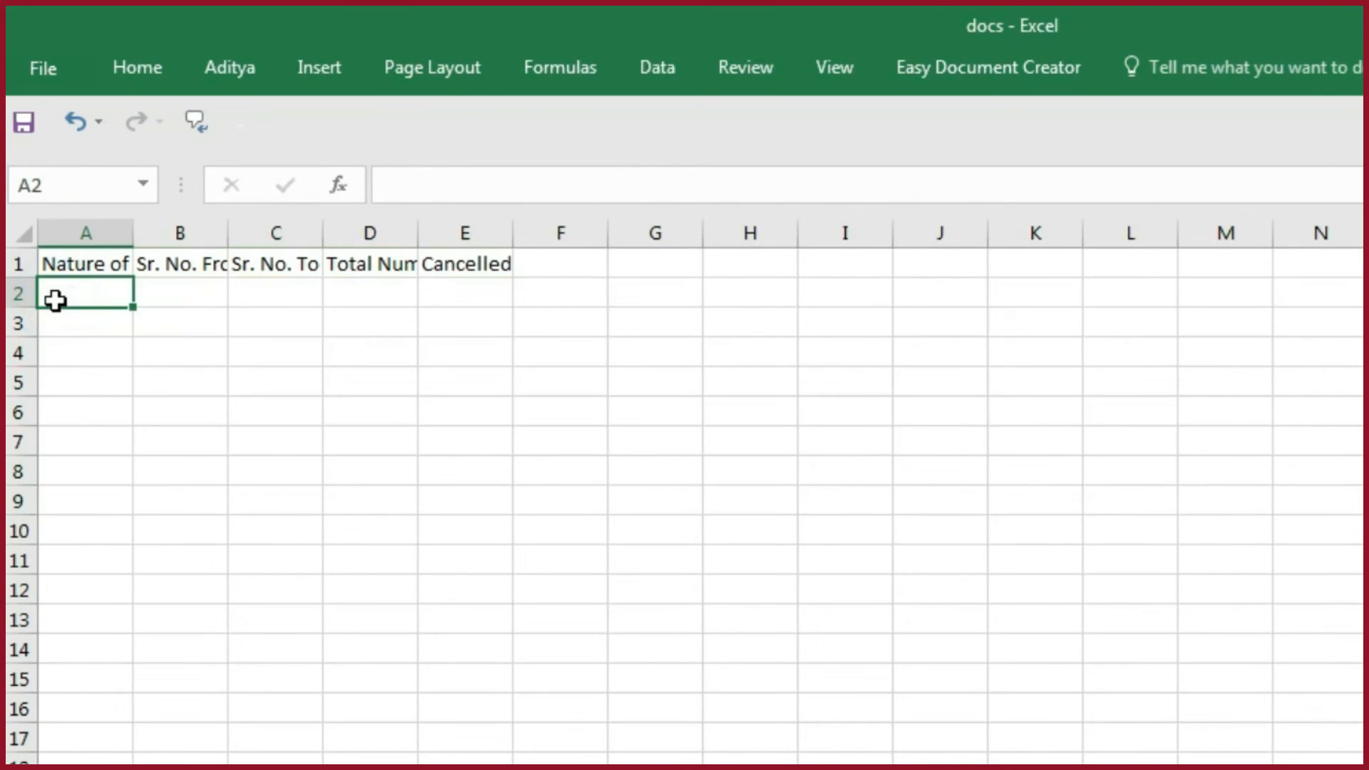
{"action": "key", "text": "ctrl+alt+v"}
{"action": "key", "text": "v"}
{"action": "key", "text": "Return"}
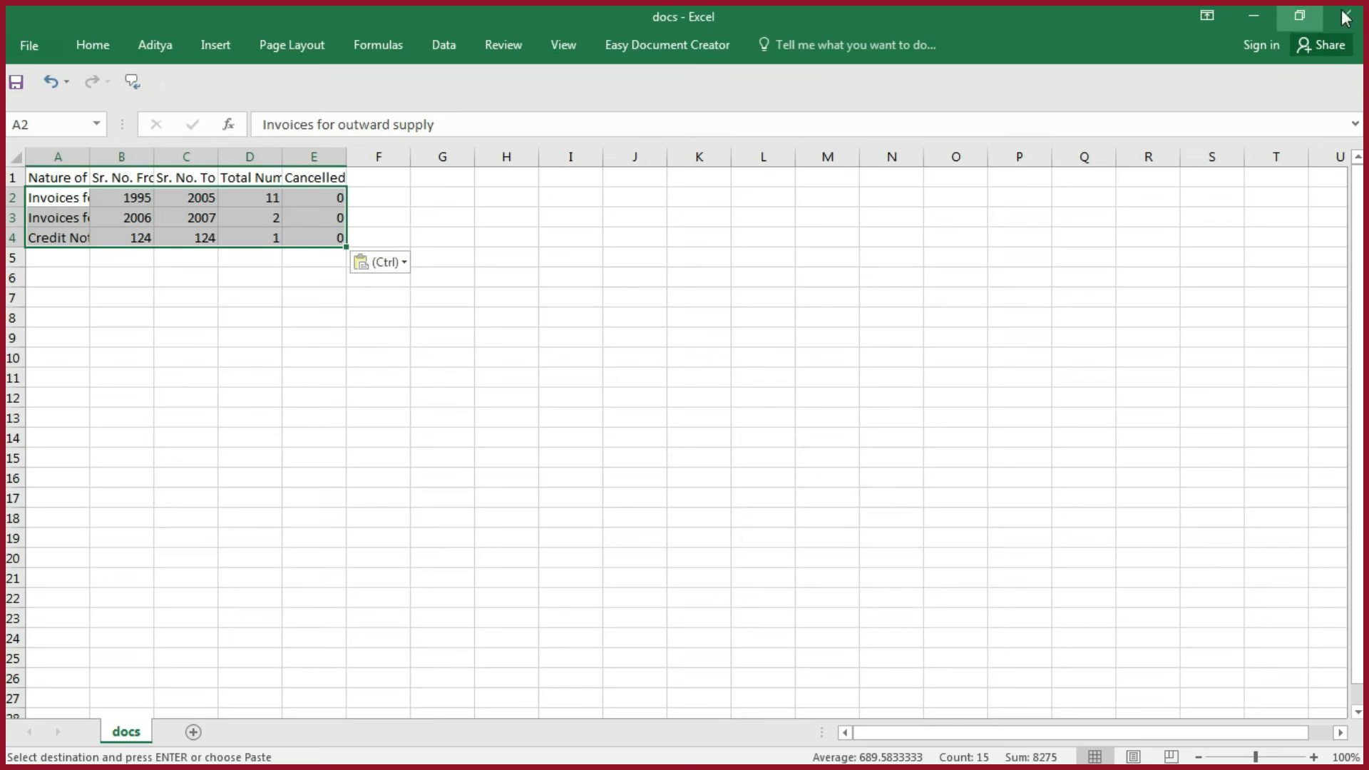
- Close the docs CSV, saving its changes and keeping the CSV format
{"action": "left_click", "coordinate": [1346, 16]}
{"action": "left_click", "coordinate": [617, 417]}
{"action": "left_click", "coordinate": [615, 457]}
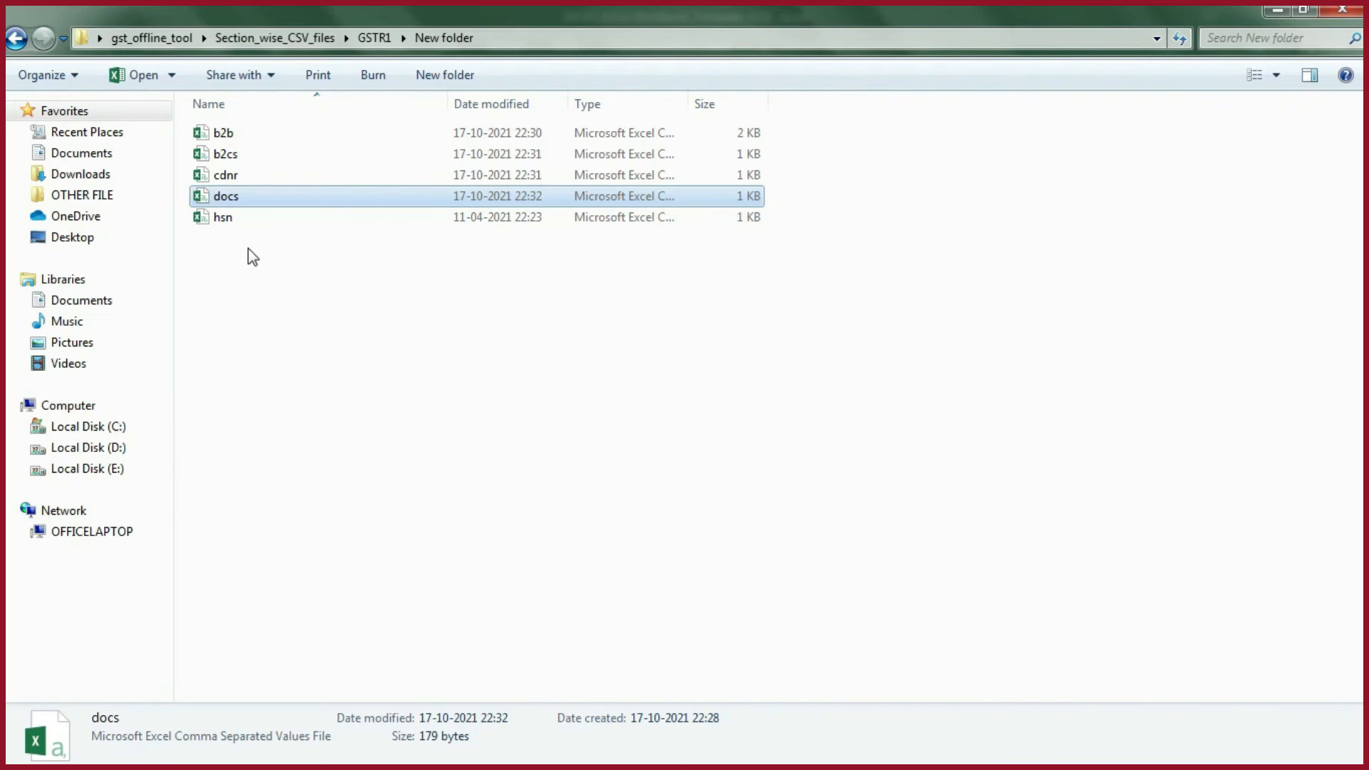
- Open the hsn CSV and clear the sample data in rows 2 to 6
{"action": "left_click", "coordinate": [239, 217]}
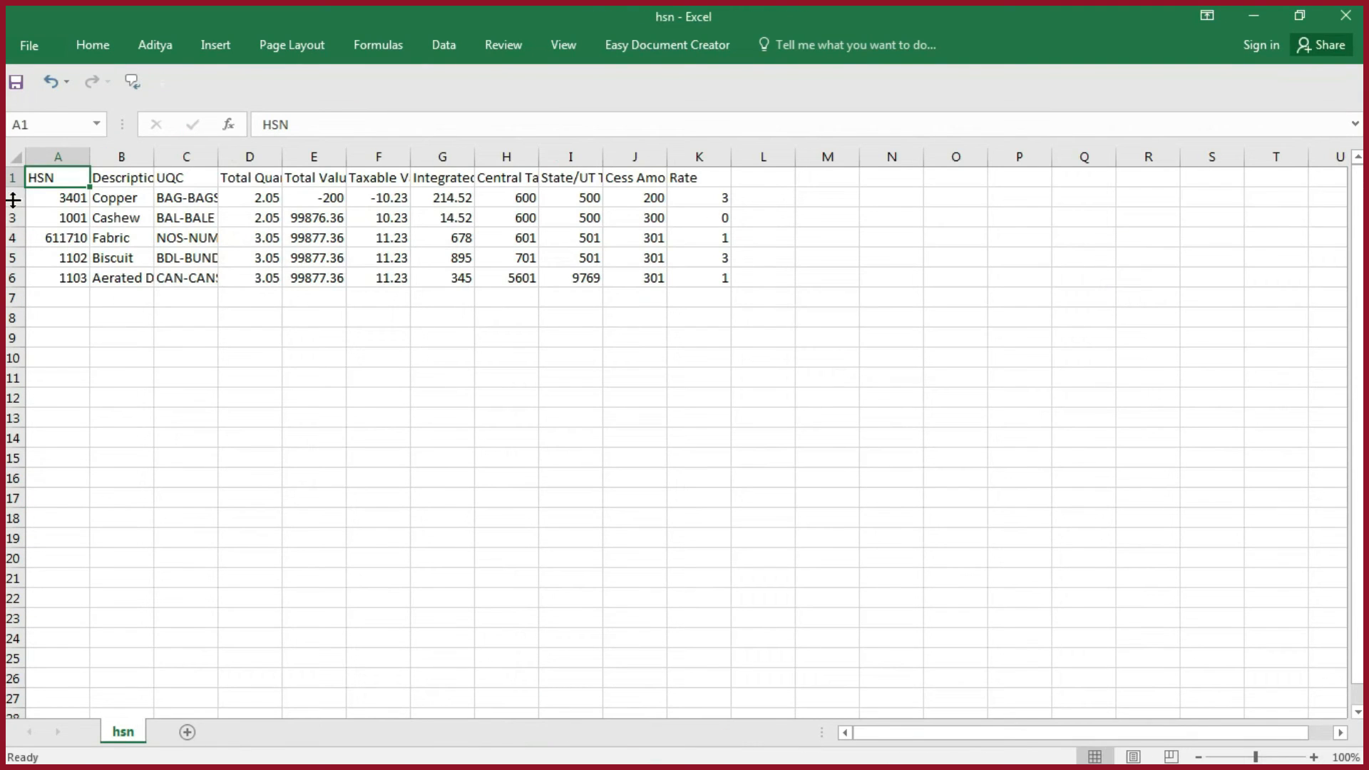
{"action": "left_click_drag", "start_coordinate": [14, 197], "coordinate": [10, 287]}
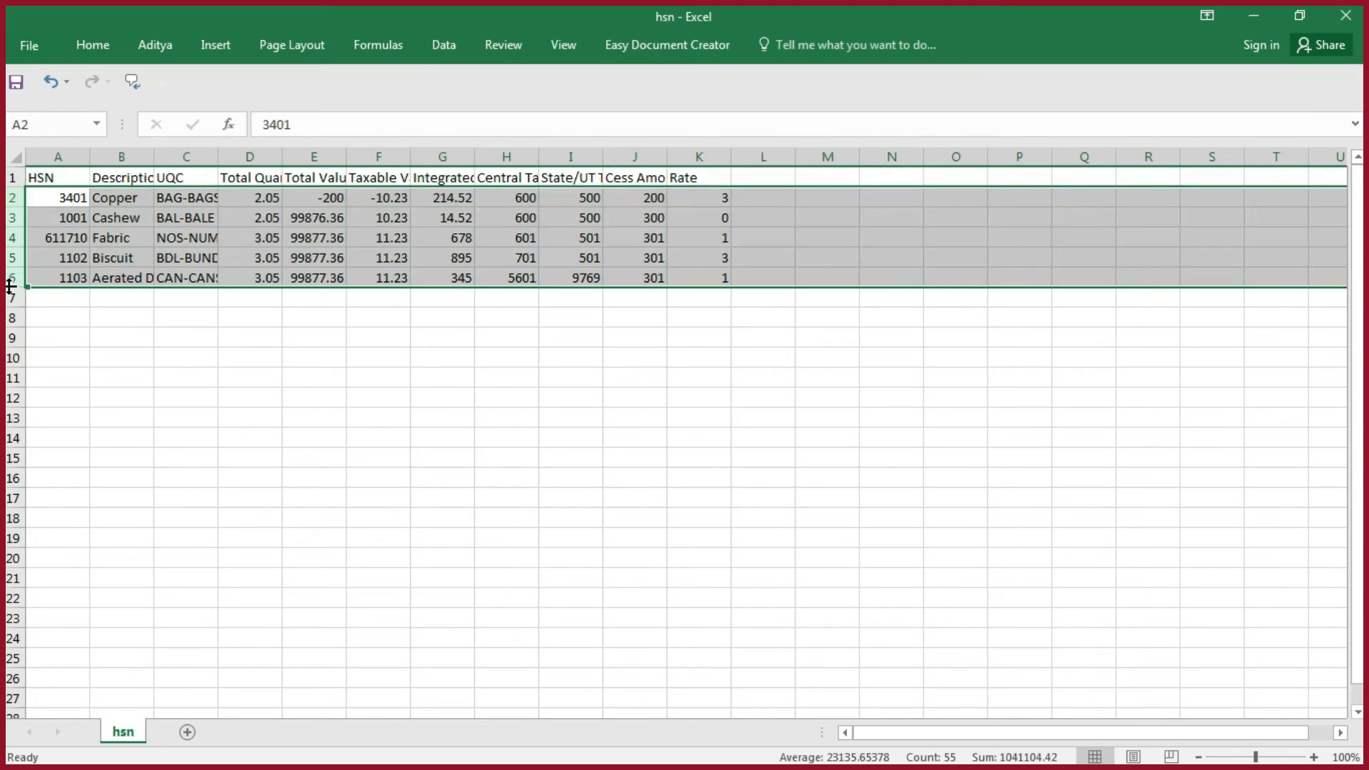
- Copy rows 4 to 7 of the template's hsn sheet, paste them as values at row 2 of the hsn CSV, and select the whole sheet
{"action": "key", "text": "alt+Tab"}
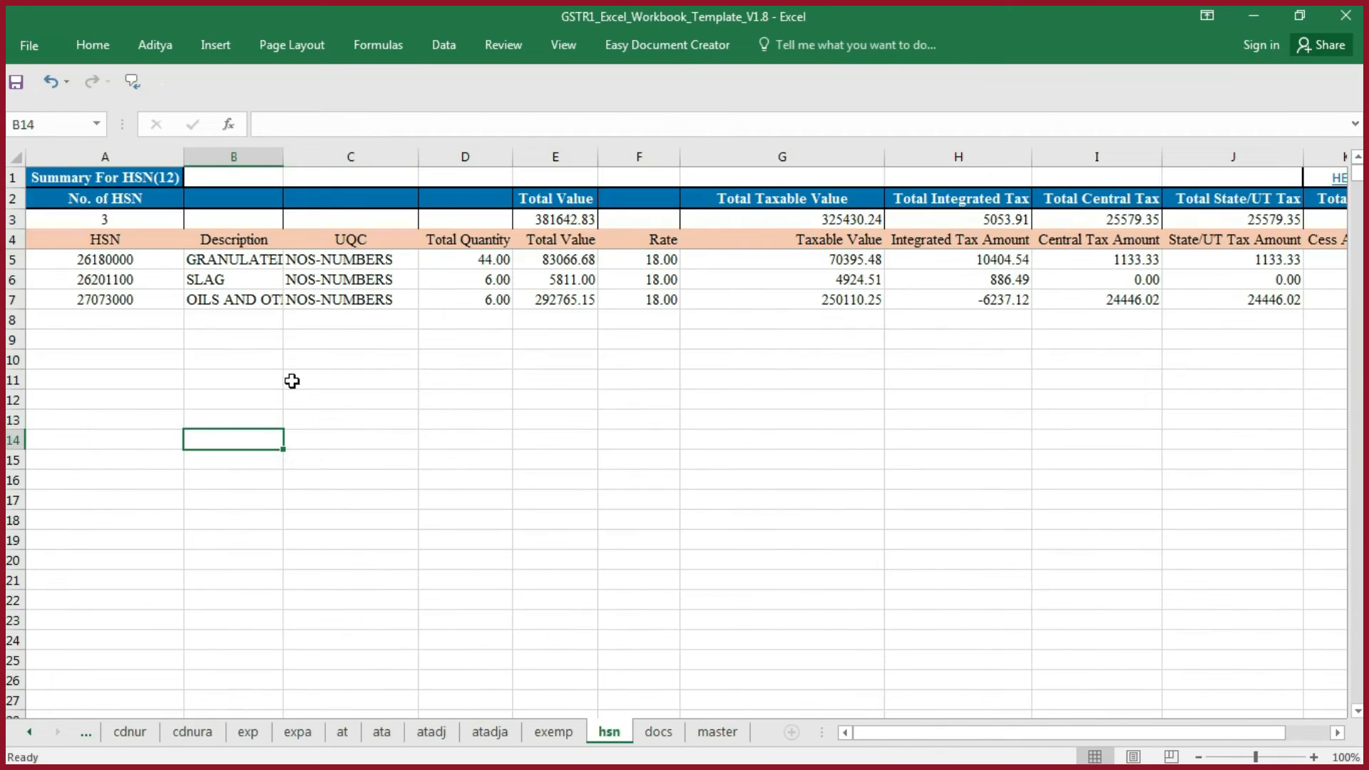
{"action": "left_click_drag", "start_coordinate": [15, 238], "coordinate": [15, 298]}
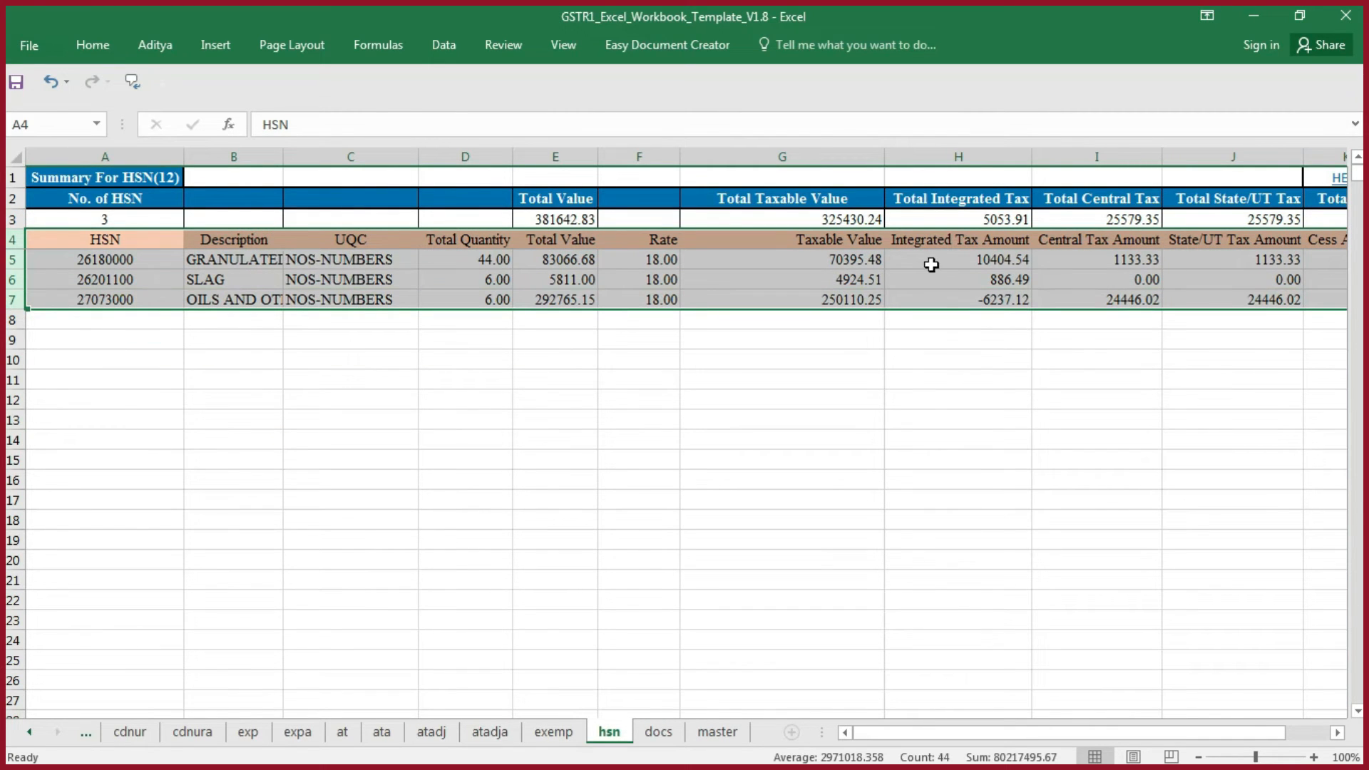
{"action": "key", "text": "ctrl+c"}
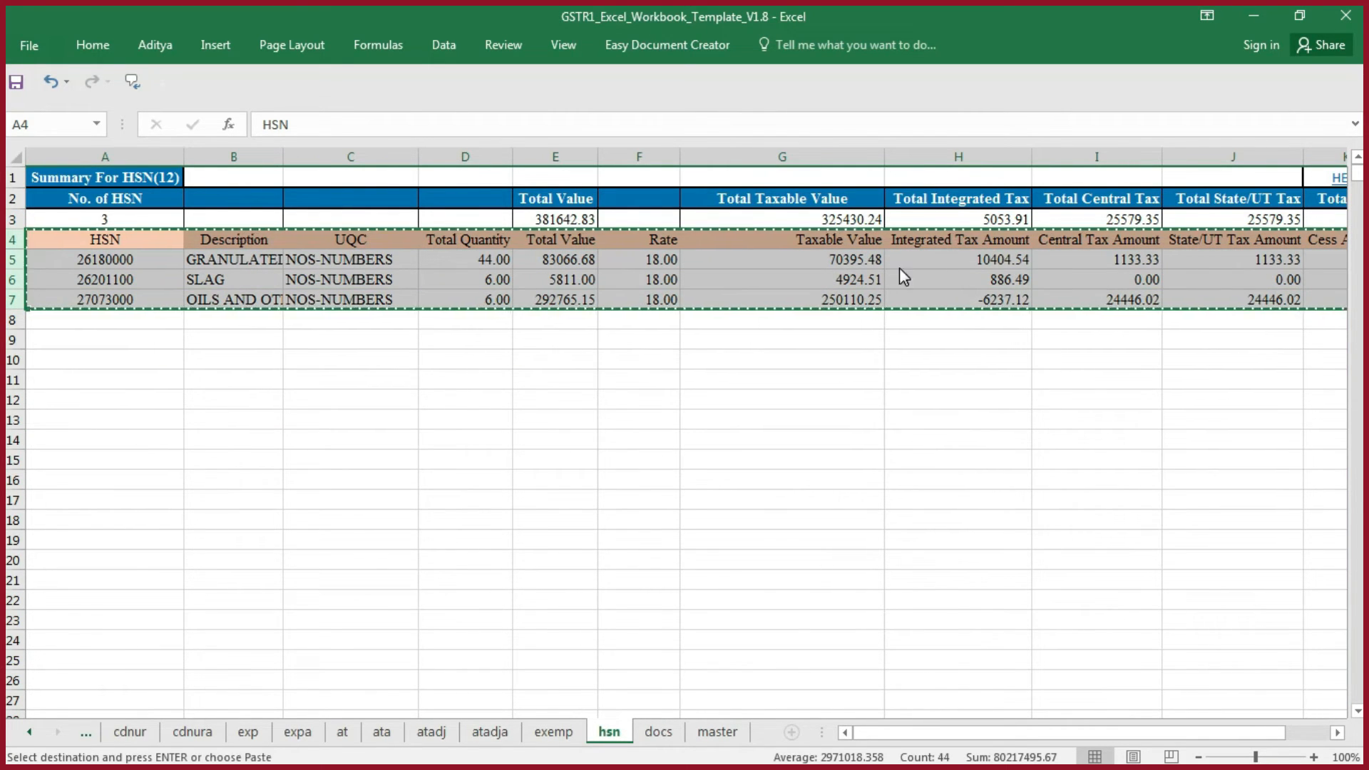
{"action": "key", "text": "alt+Tab"}
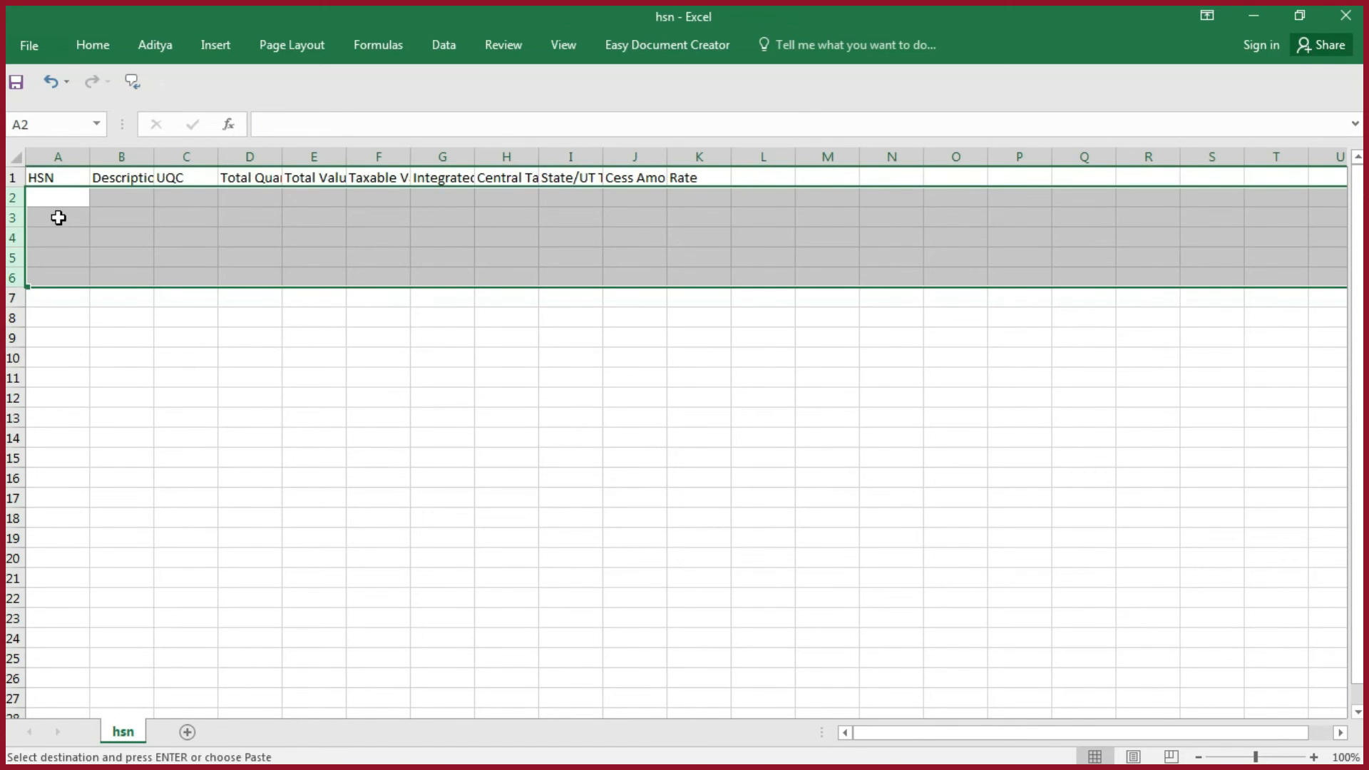
{"action": "key", "text": "ctrl+alt+v"}
{"action": "key", "text": "v"}
{"action": "key", "text": "Return"}
{"action": "key", "text": "ctrl+a"}
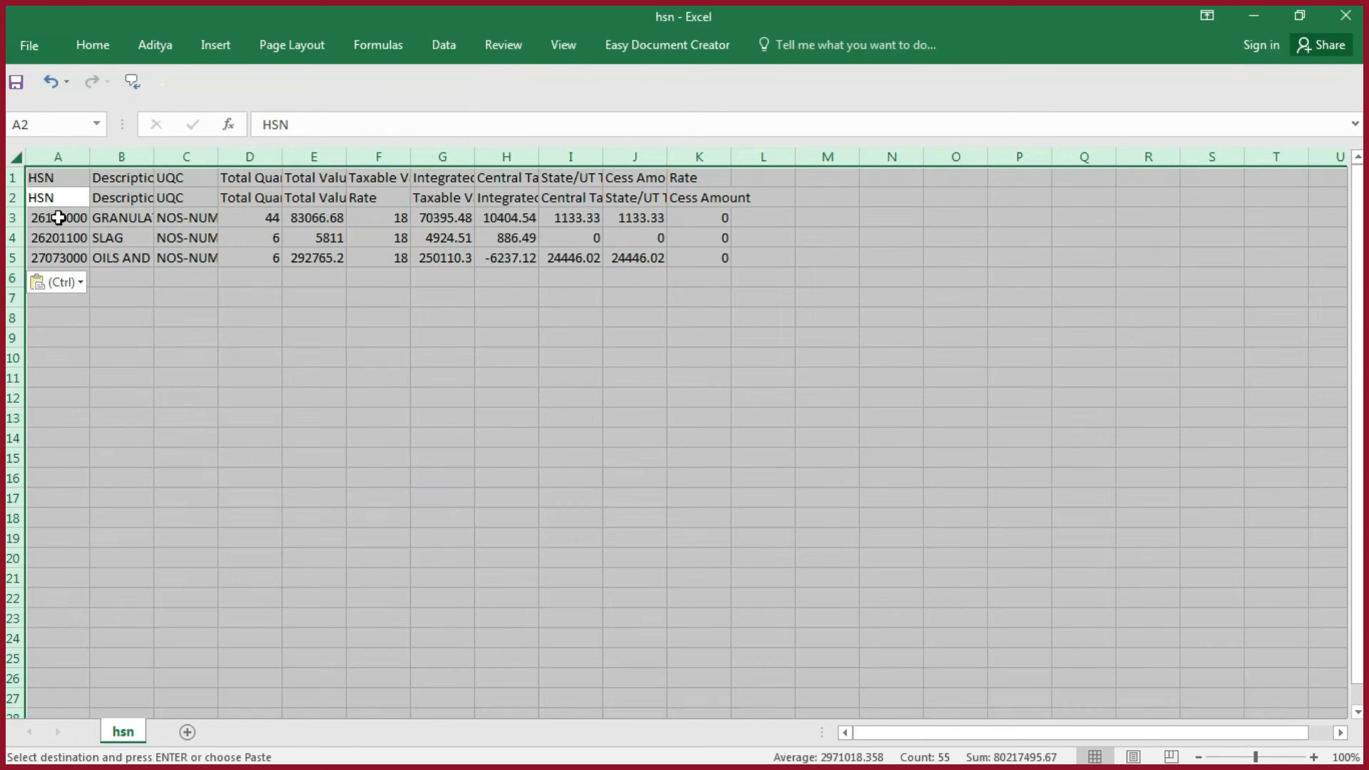
- Autofit the column widths across the hsn CSV so the headers in rows 1 and 2 can be compared
{"action": "key", "text": "alt+h"}
{"action": "key", "text": "o"}
{"action": "key", "text": "i"}
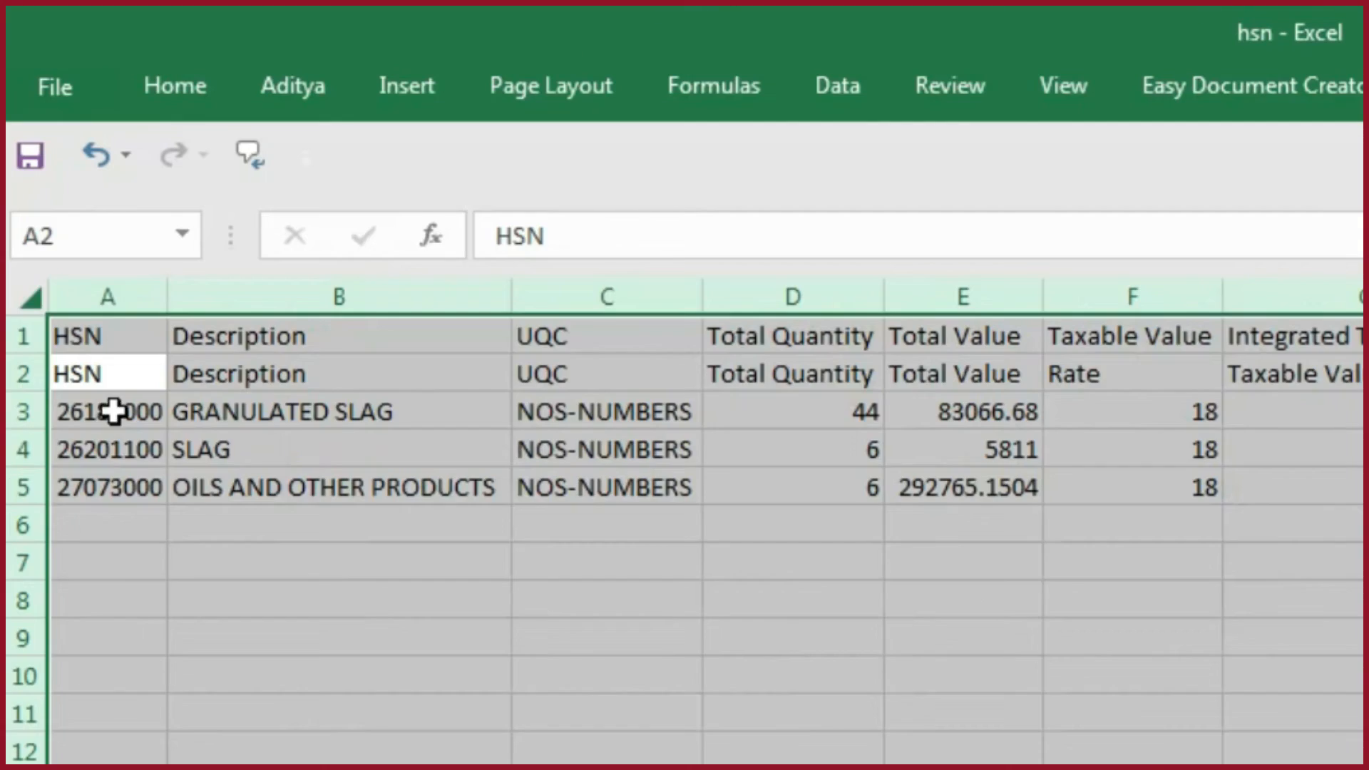
{"action": "left_click", "coordinate": [123, 235]}
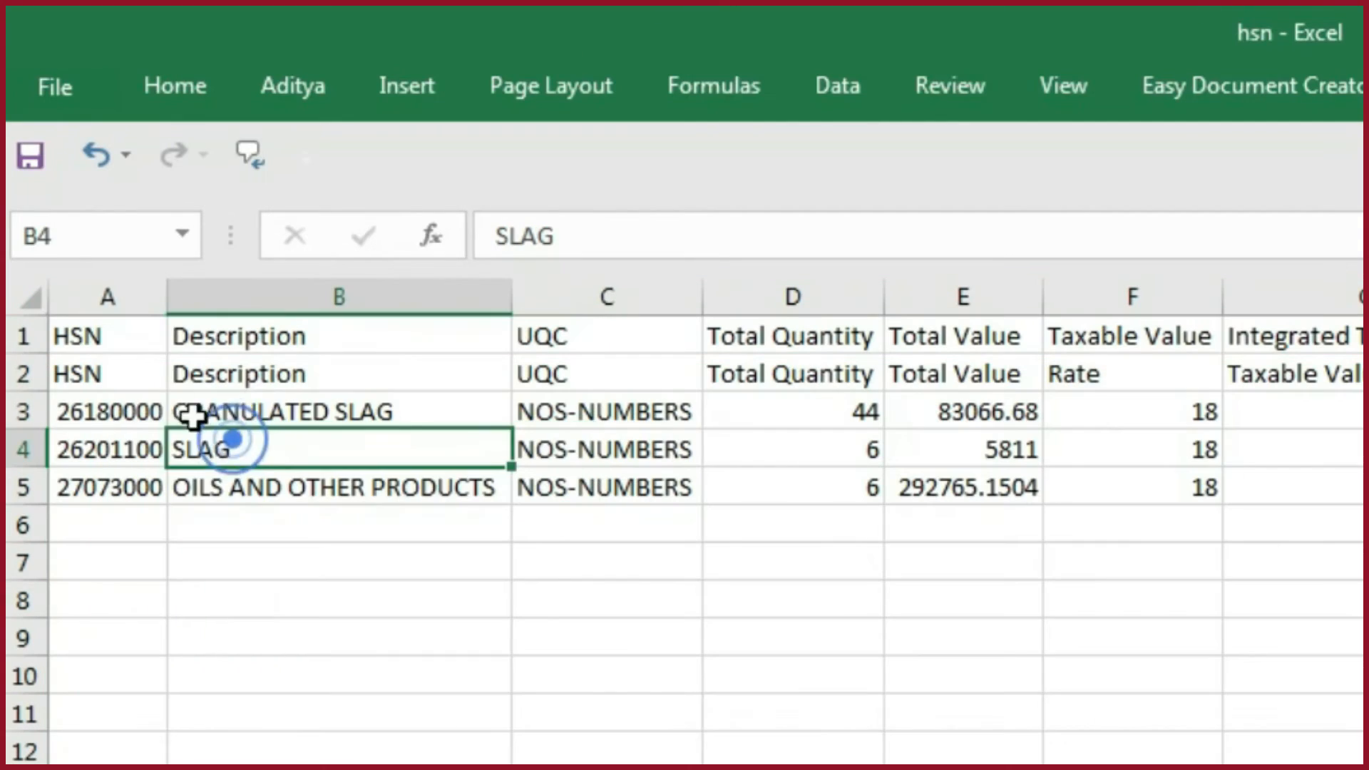
{"action": "left_click", "coordinate": [147, 371]}
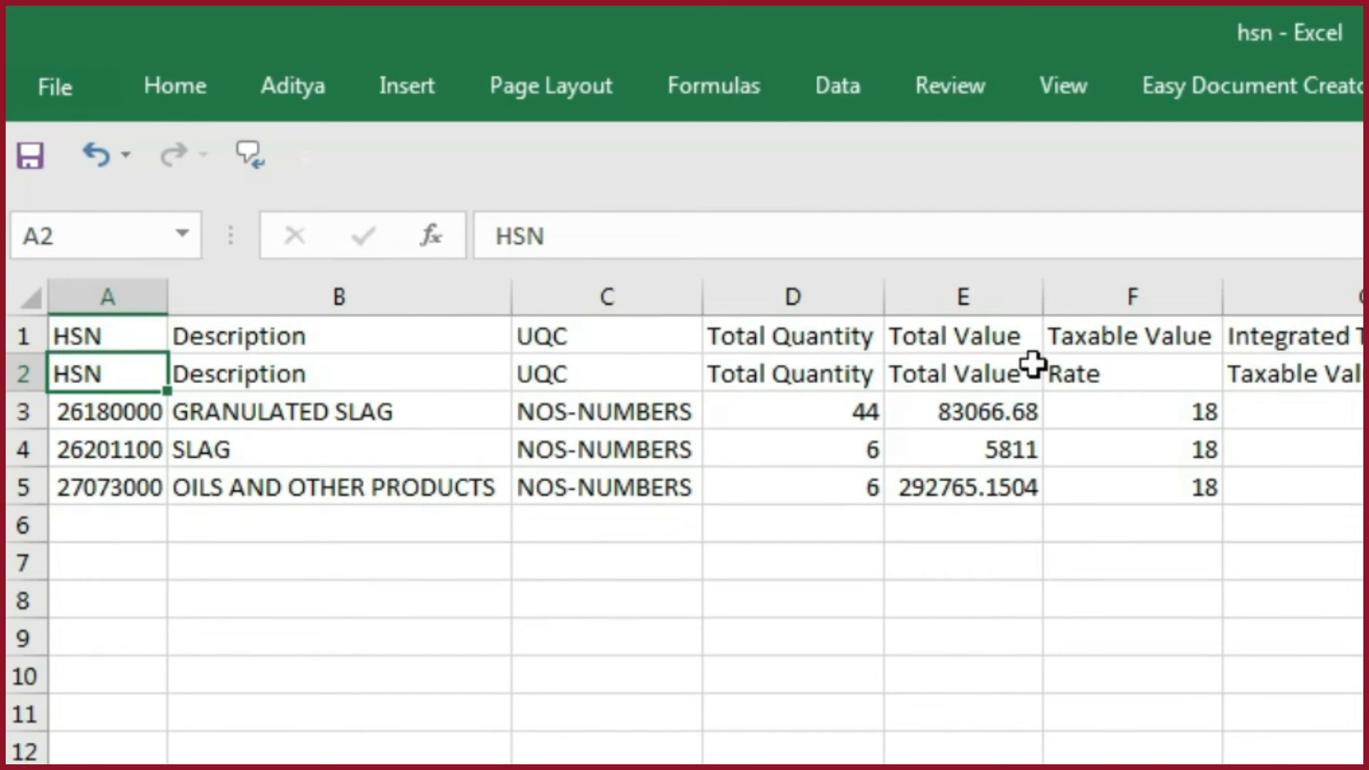
- Move the Rate data in F2:F5 of the hsn CSV to K2, beneath the Rate header
{"action": "left_click", "coordinate": [1156, 374]}
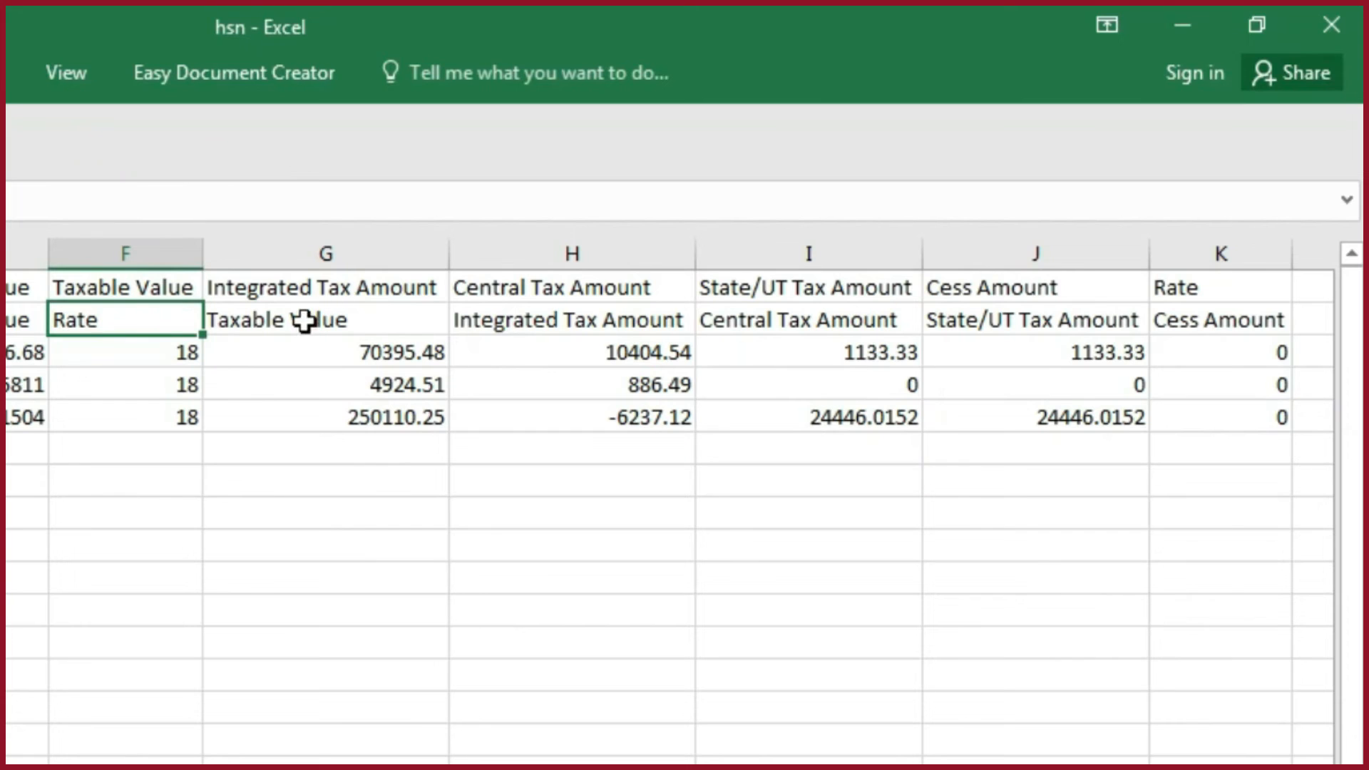
{"action": "key", "text": "ctrl+shift+Down"}
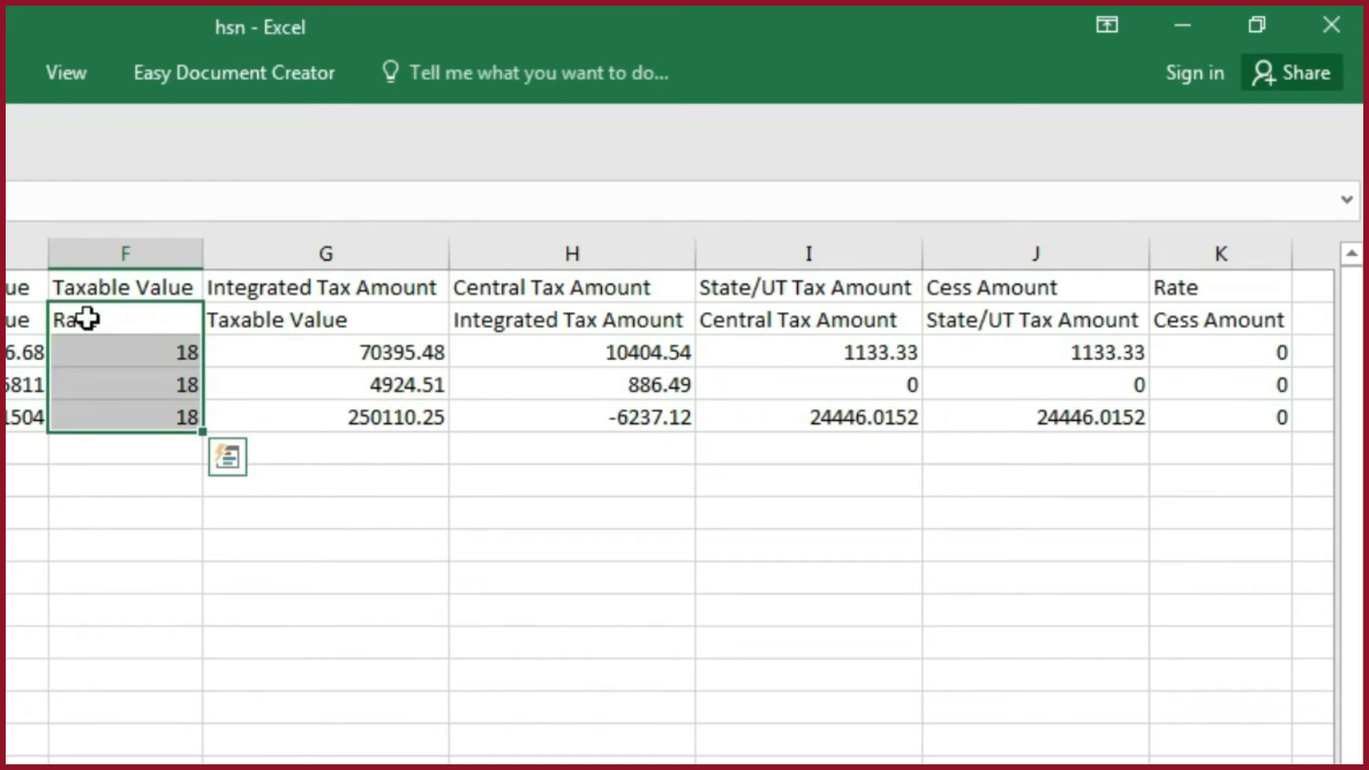
{"action": "key", "text": "ctrl+c"}
{"action": "key", "text": "ctrl+Right"}
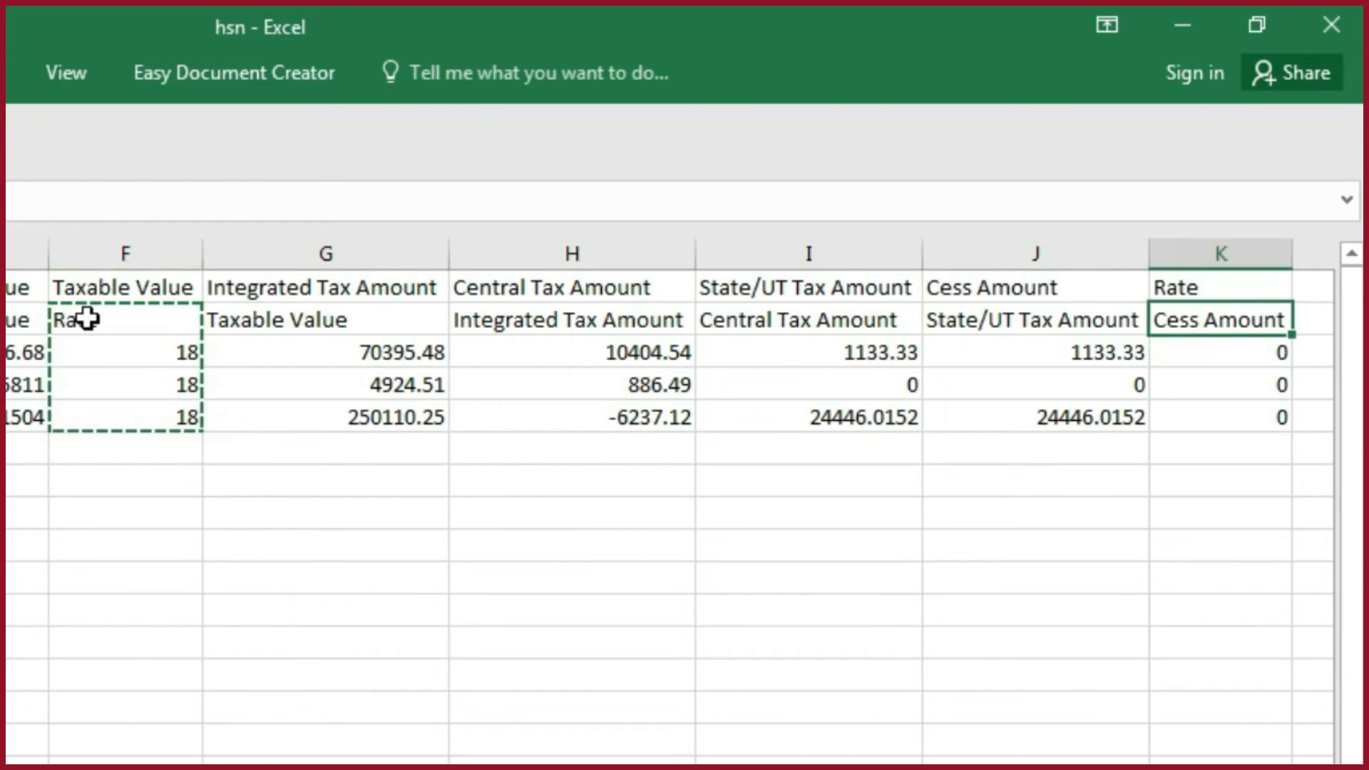
{"action": "key", "text": "ctrl+v"}
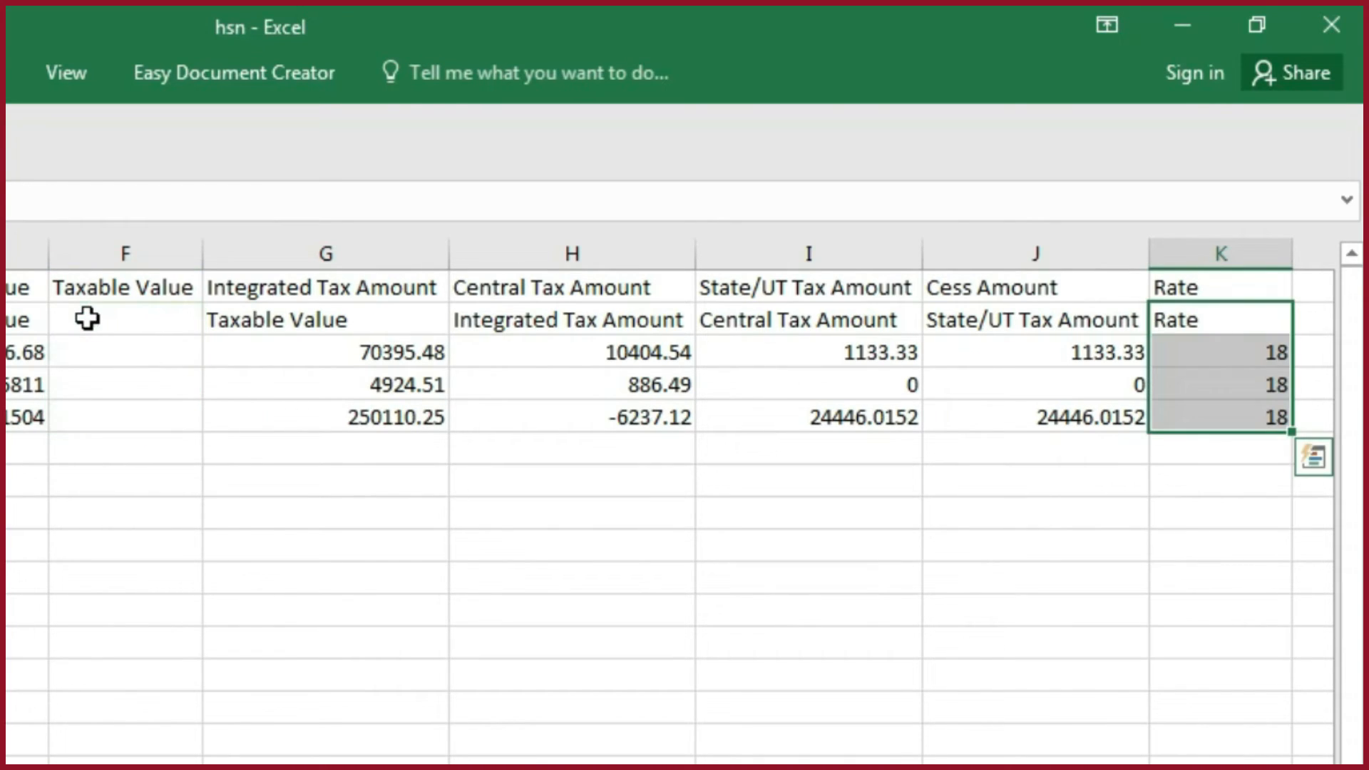
- Move G2:J5 one column back to F2 so the taxable value and tax amounts match the row 1 headers
{"action": "mouse_move", "coordinate": [326, 323]}
{"action": "left_mouse_down"}
{"action": "mouse_move", "coordinate": [813, 314]}
{"action": "mouse_move", "coordinate": [966, 364]}
{"action": "mouse_move", "coordinate": [970, 414]}
{"action": "left_mouse_up"}
{"action": "key", "text": "ctrl+x"}
{"action": "left_click", "coordinate": [129, 317]}
{"action": "key", "text": "ctrl+v"}
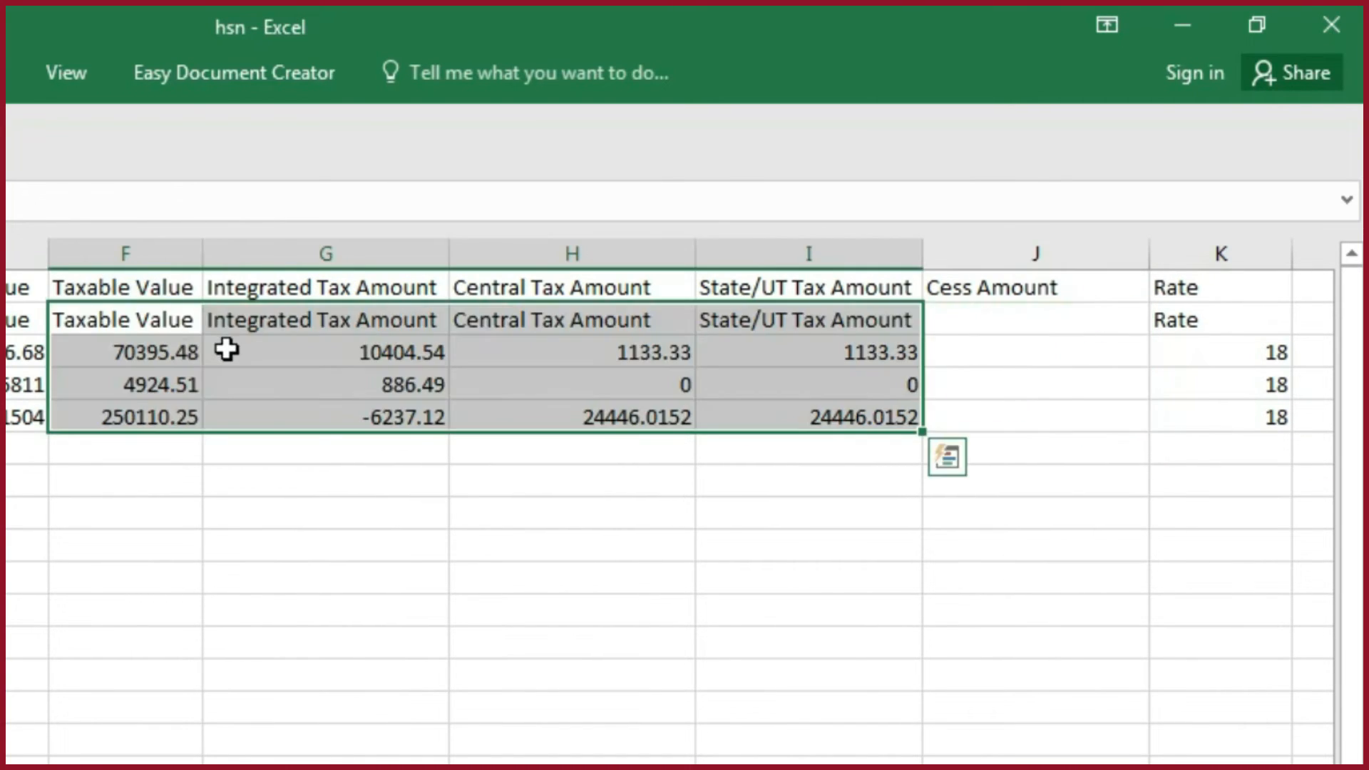
{"action": "left_click", "coordinate": [572, 512]}
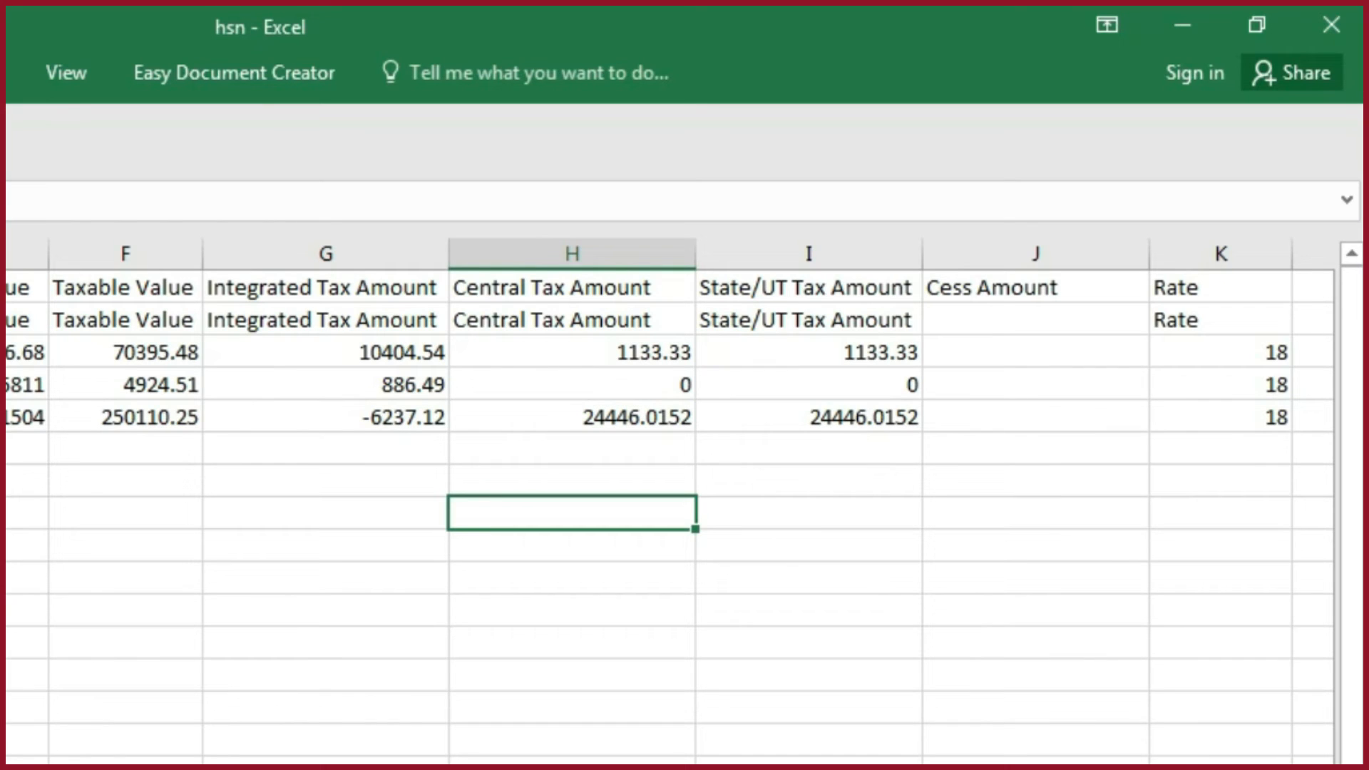
{"action": "left_click", "coordinate": [110, 288]}
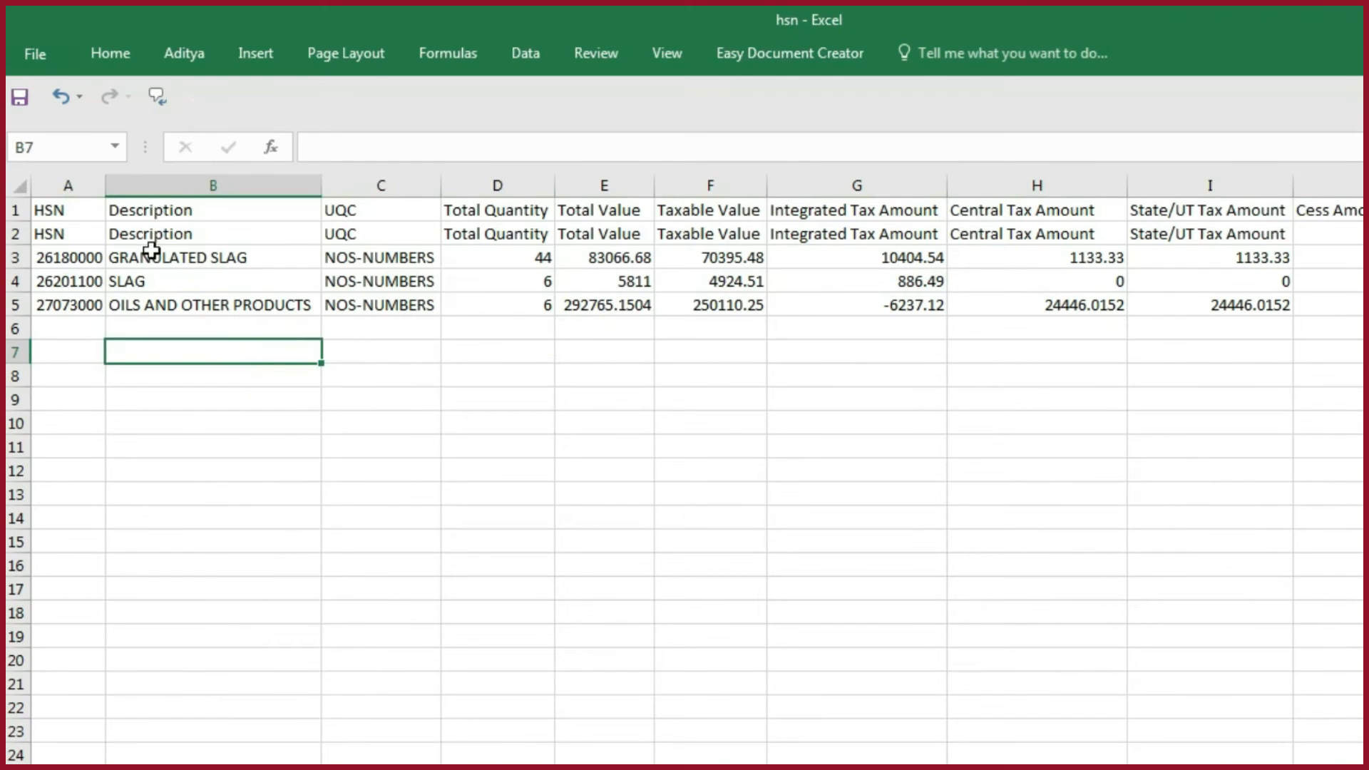
- Delete the duplicate header row 2 and close the hsn CSV, saving it in CSV format
{"action": "left_click", "coordinate": [19, 236]}
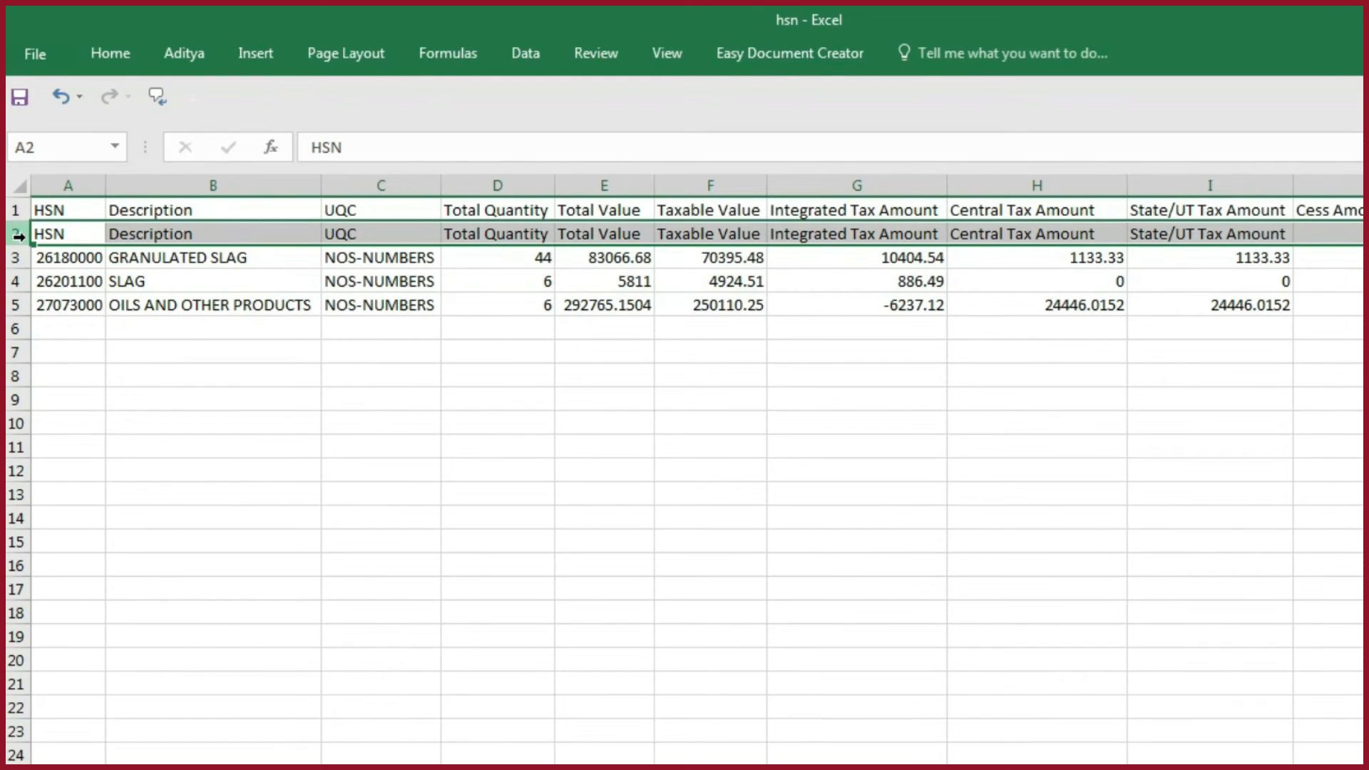
{"action": "key", "text": "ctrl+minus"}
{"action": "left_click", "coordinate": [1360, 10]}
{"action": "left_click", "coordinate": [709, 491]}
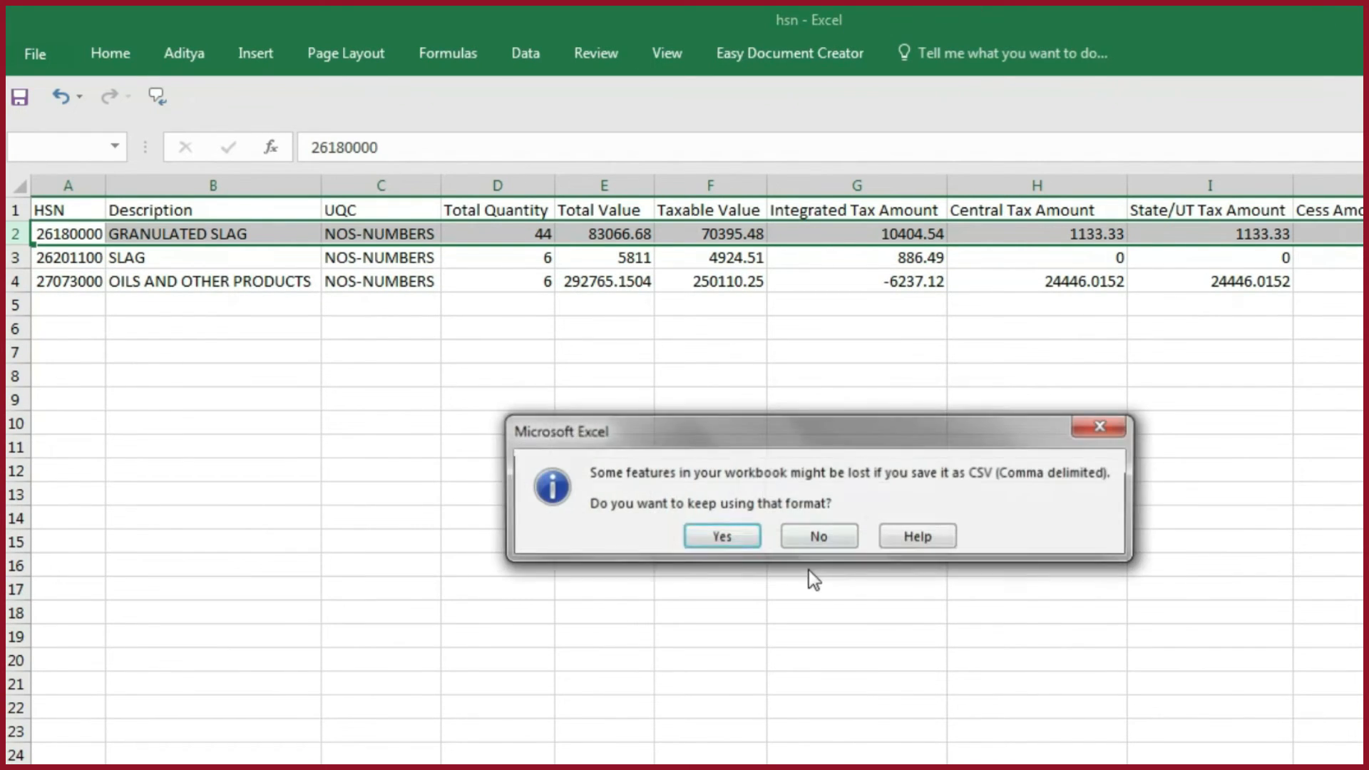
{"action": "left_click", "coordinate": [722, 537]}
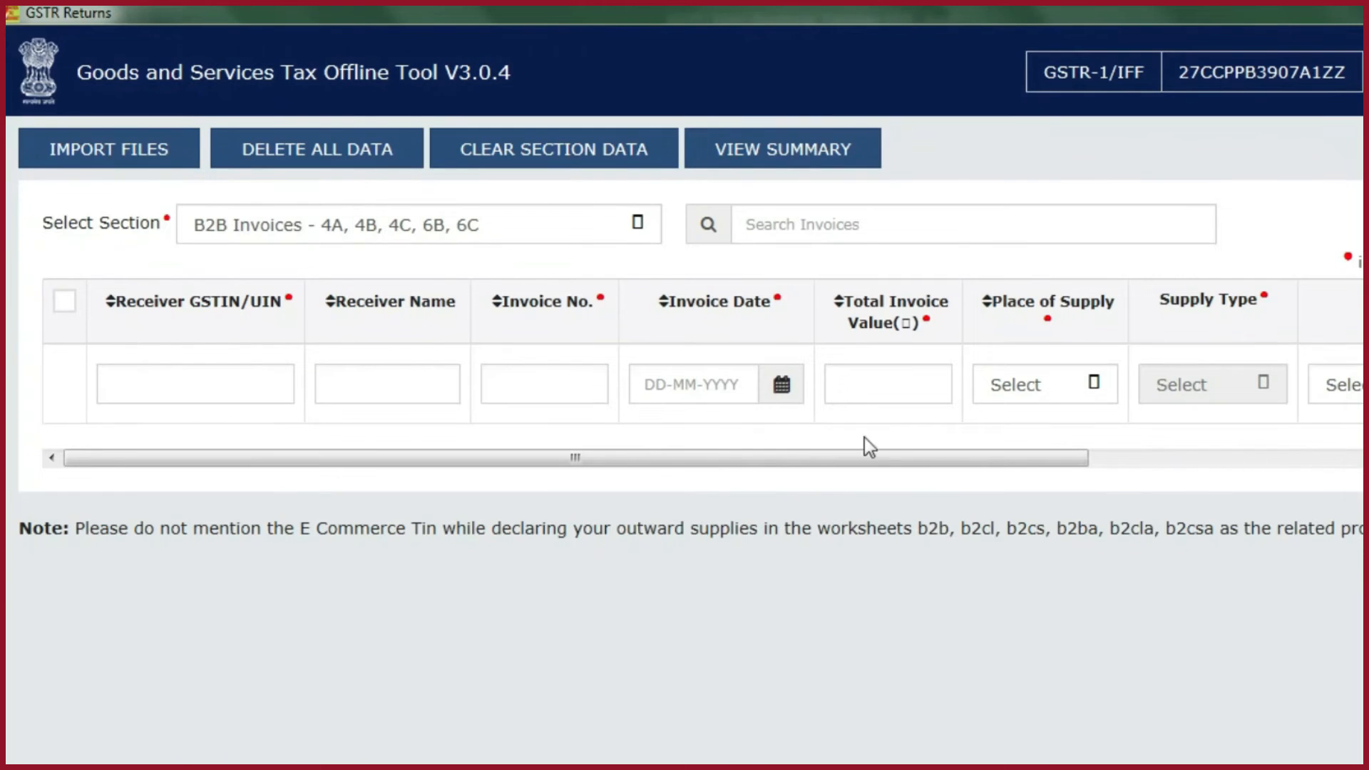
- In the GST Offline Tool, import the b2b CSV from GSTR1's New folder into the B2B Invoices - 4A, 4B, 4C, 6B, 6C section
{"action": "left_click", "coordinate": [134, 152]}
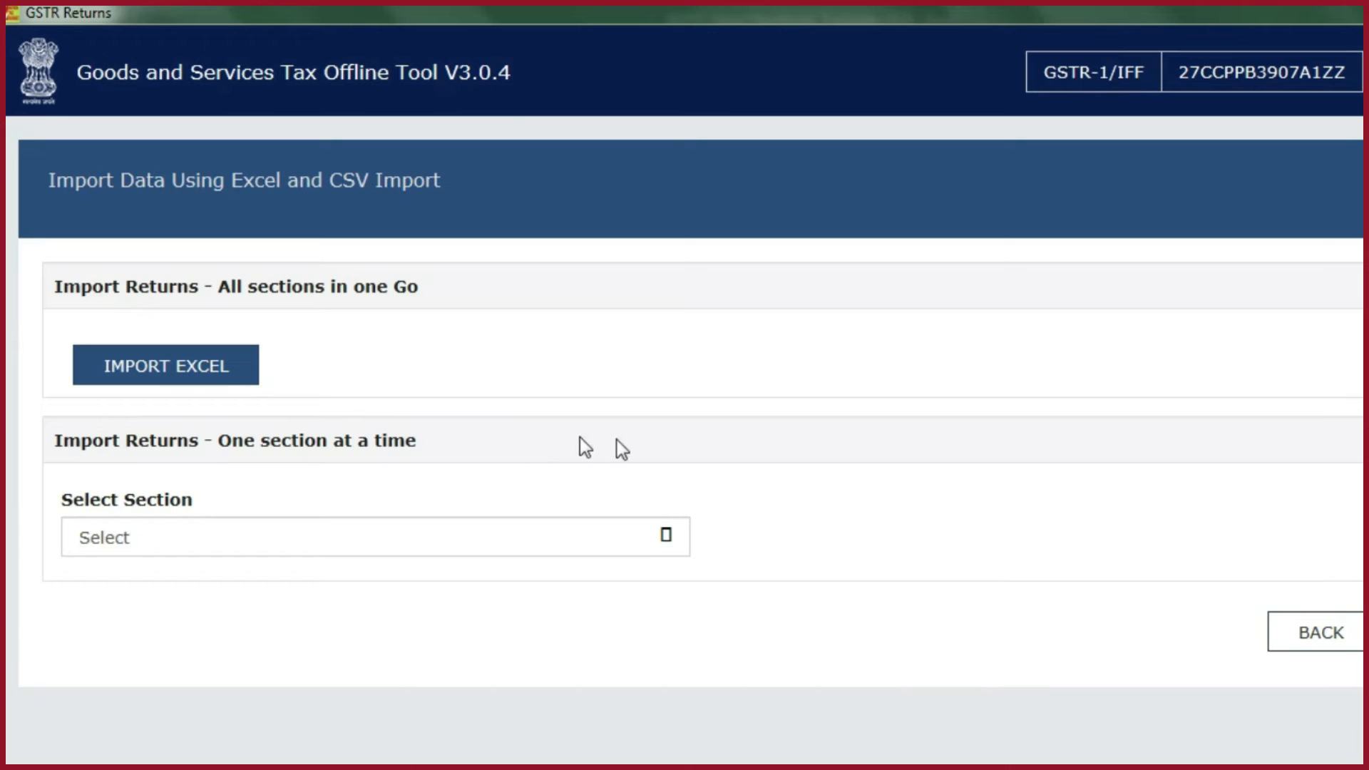
{"action": "left_click", "coordinate": [628, 548]}
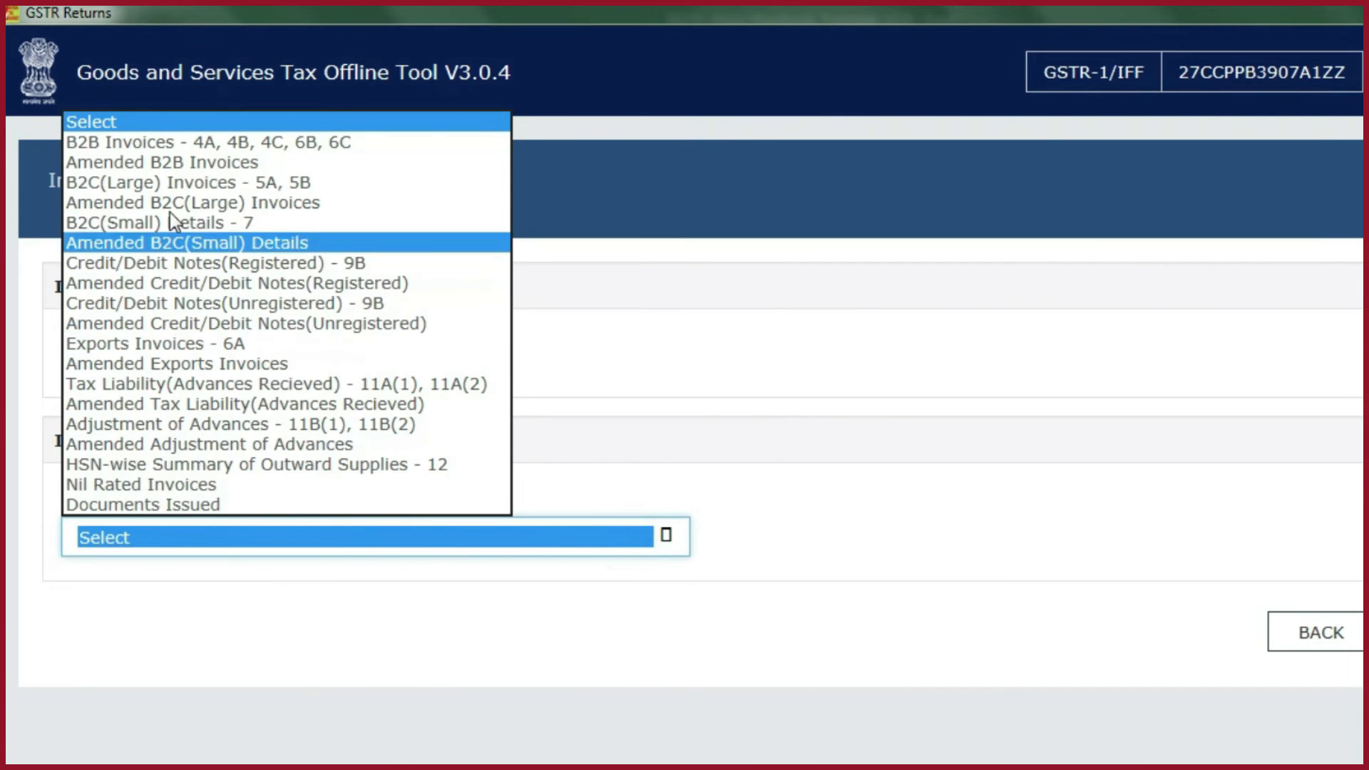
{"action": "left_click", "coordinate": [154, 148]}
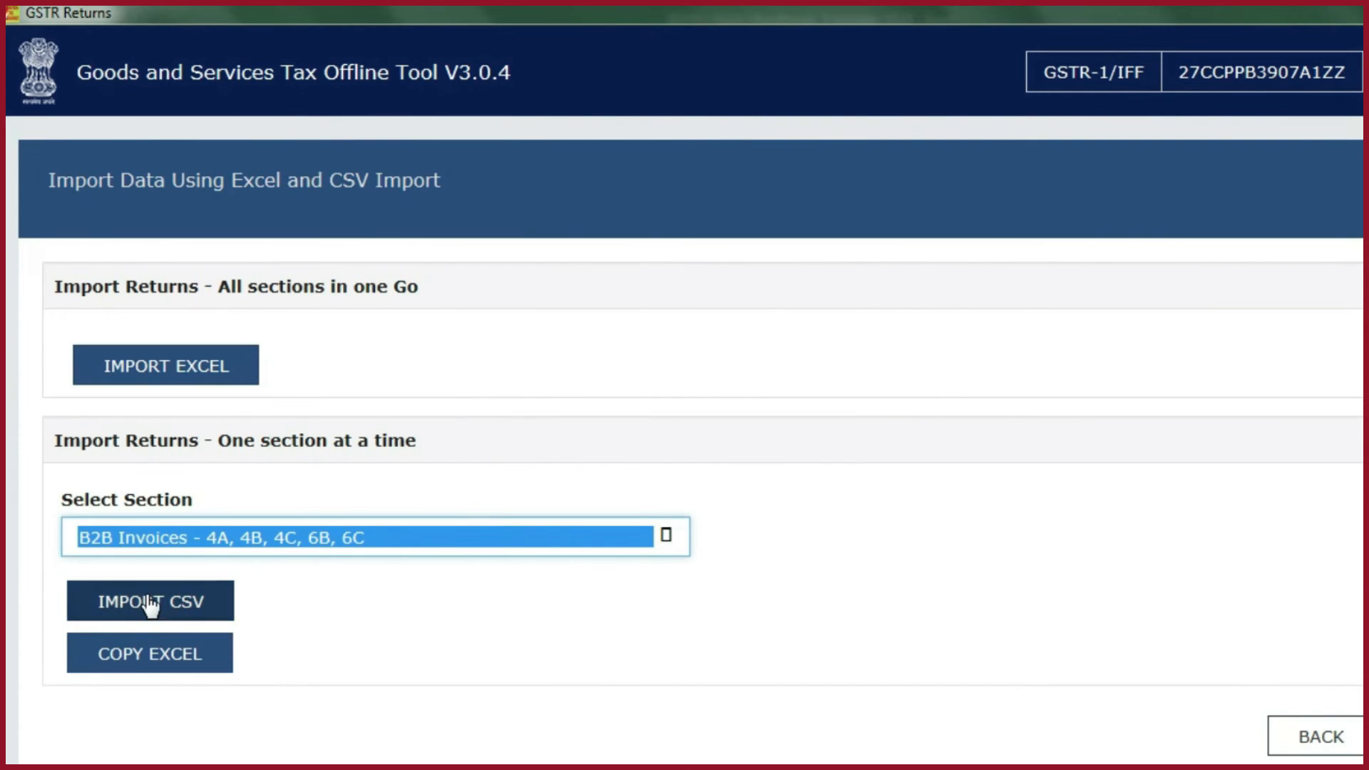
{"action": "left_click", "coordinate": [151, 603]}
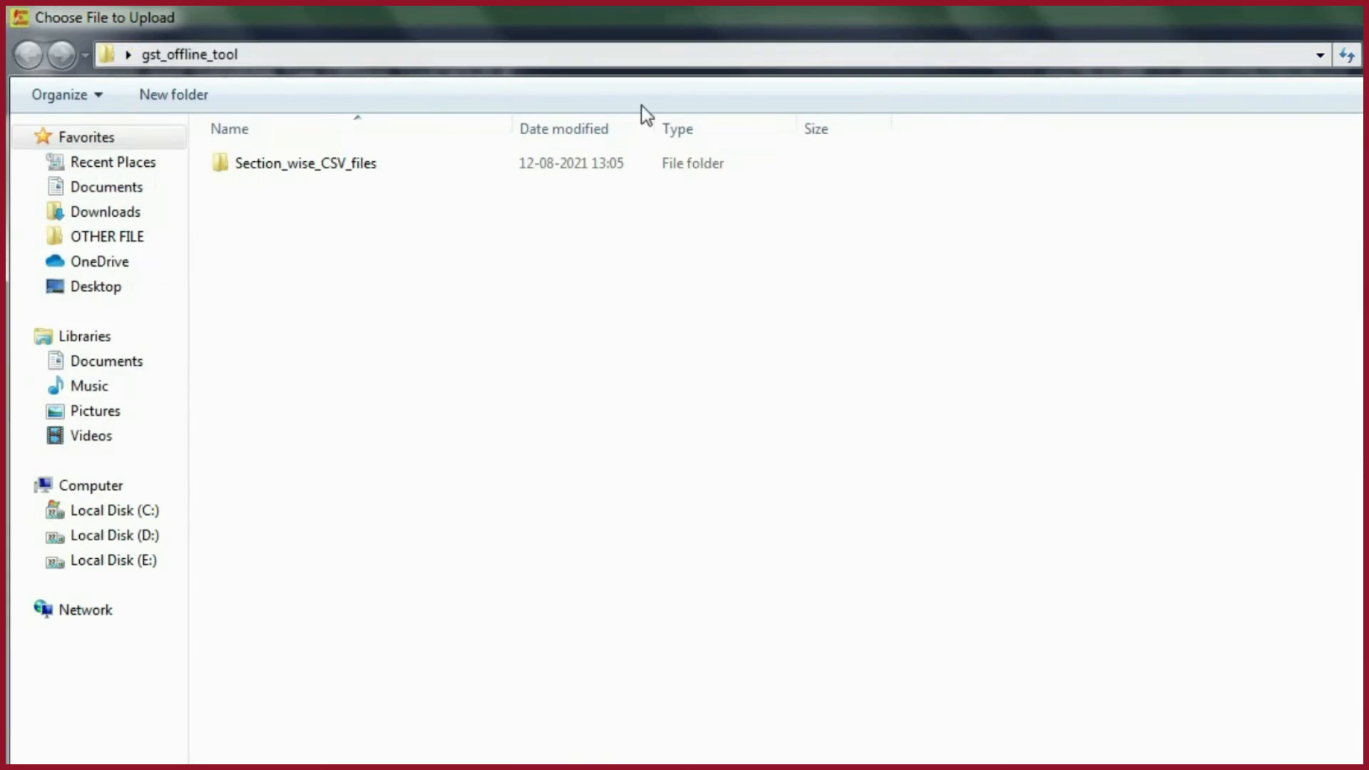
{"action": "double_click", "coordinate": [356, 176]}
{"action": "double_click", "coordinate": [263, 169]}
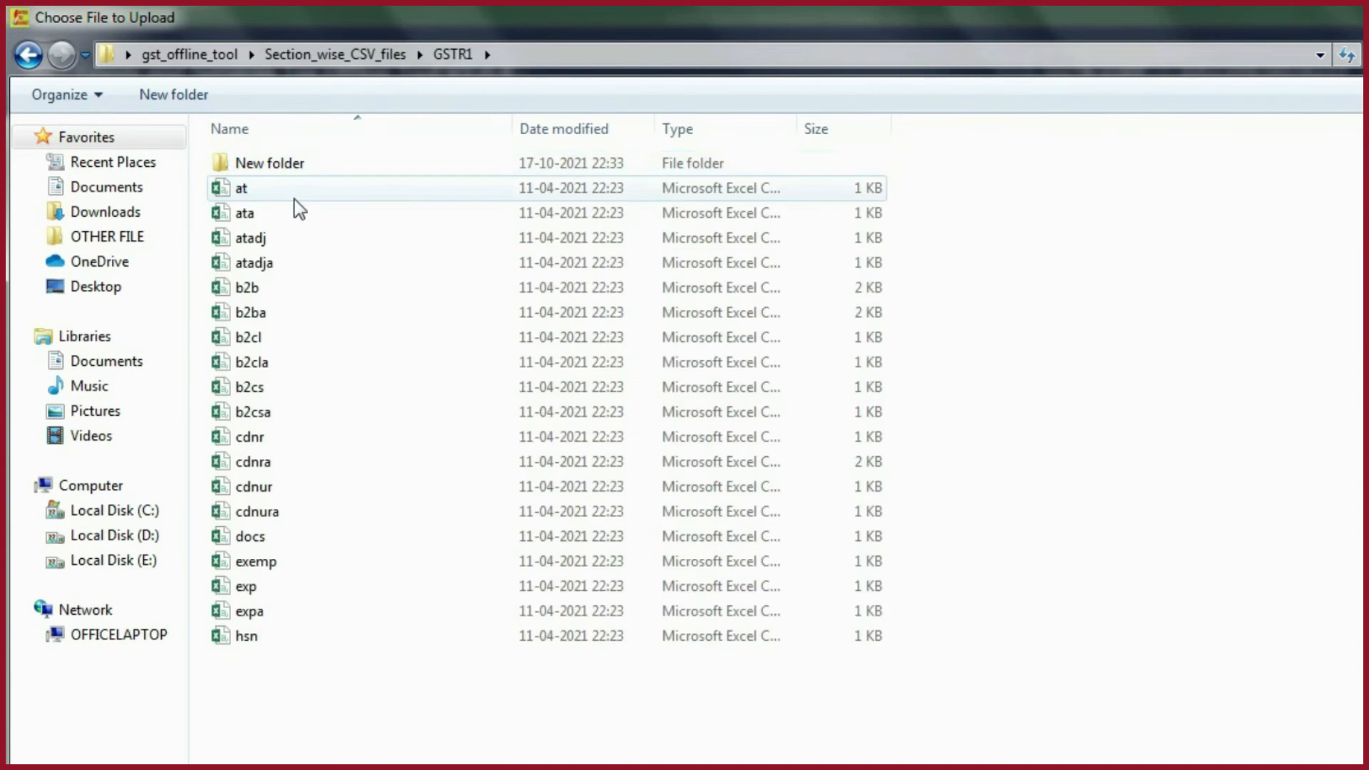
{"action": "double_click", "coordinate": [281, 166]}
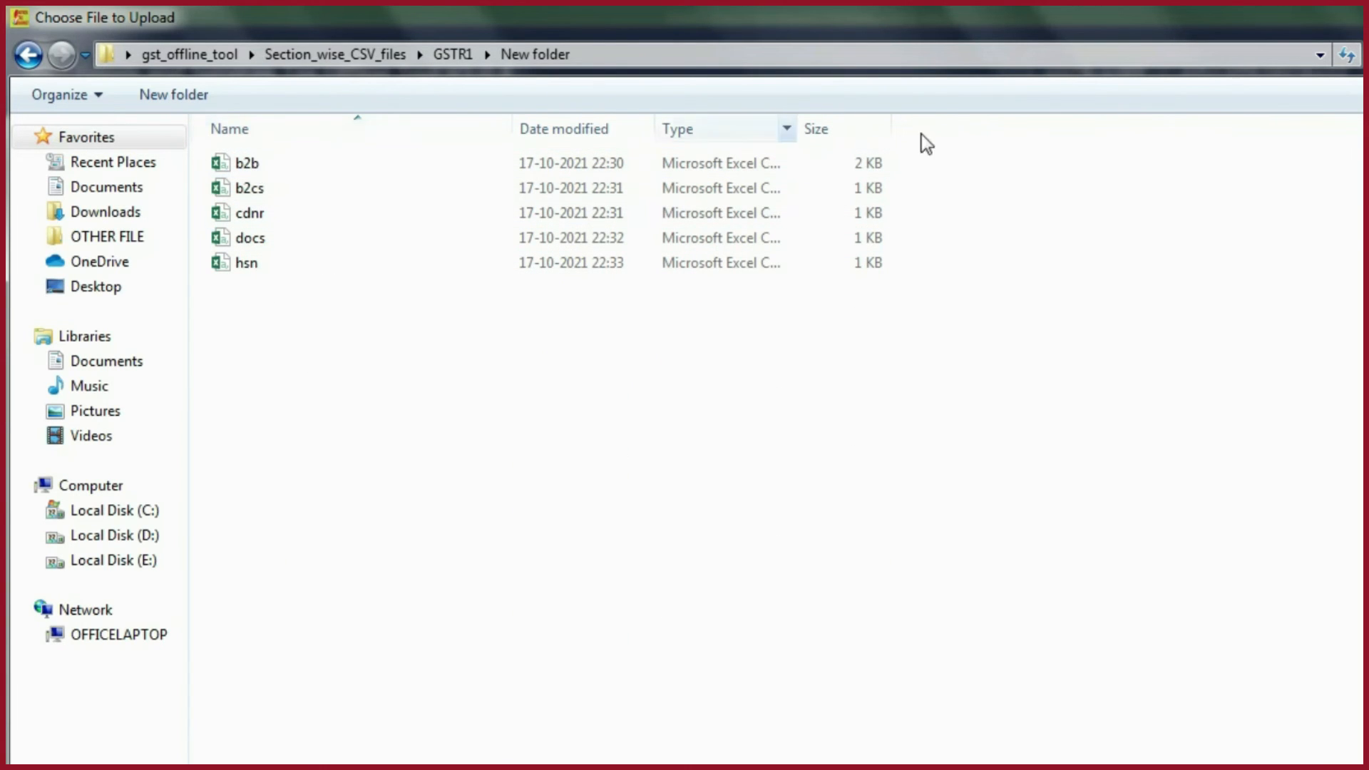
{"action": "left_click", "coordinate": [262, 166]}
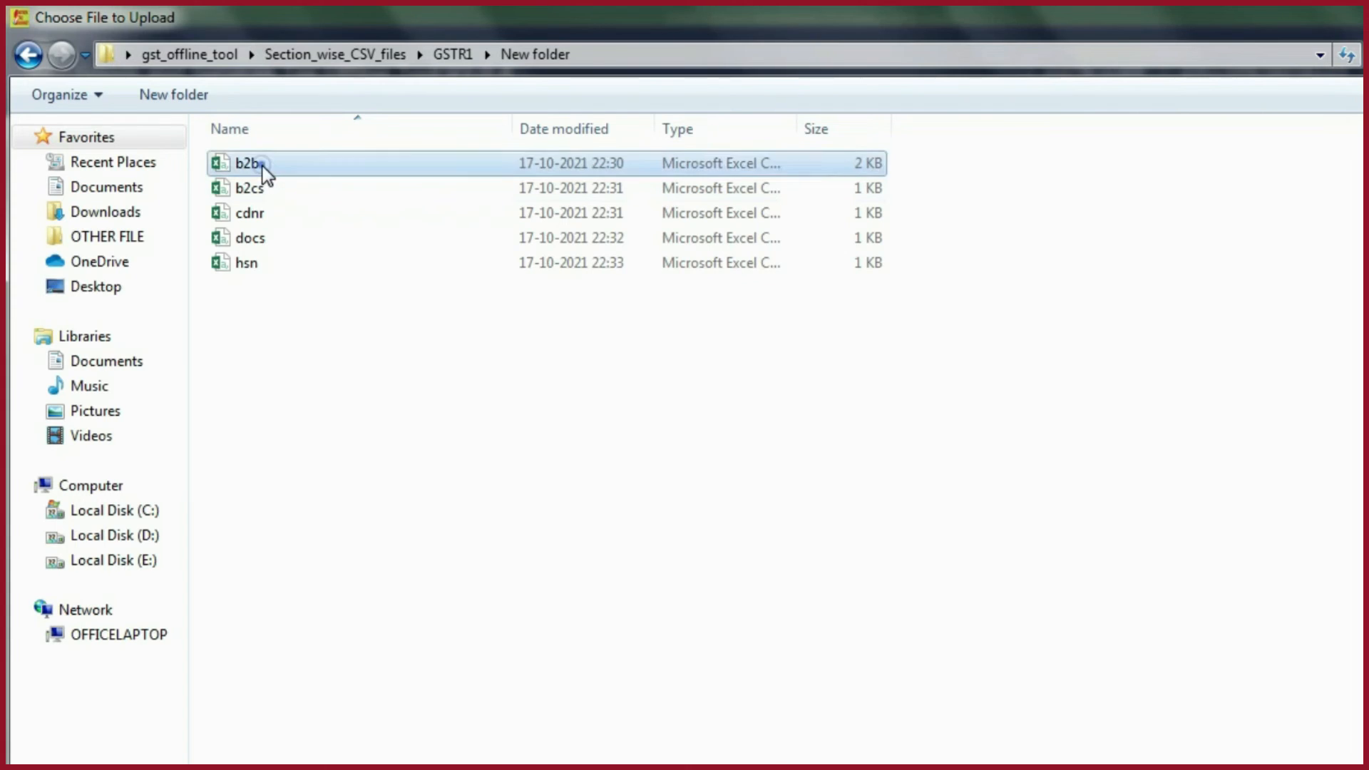
{"action": "double_click", "coordinate": [263, 166]}
{"action": "left_click", "coordinate": [855, 391]}
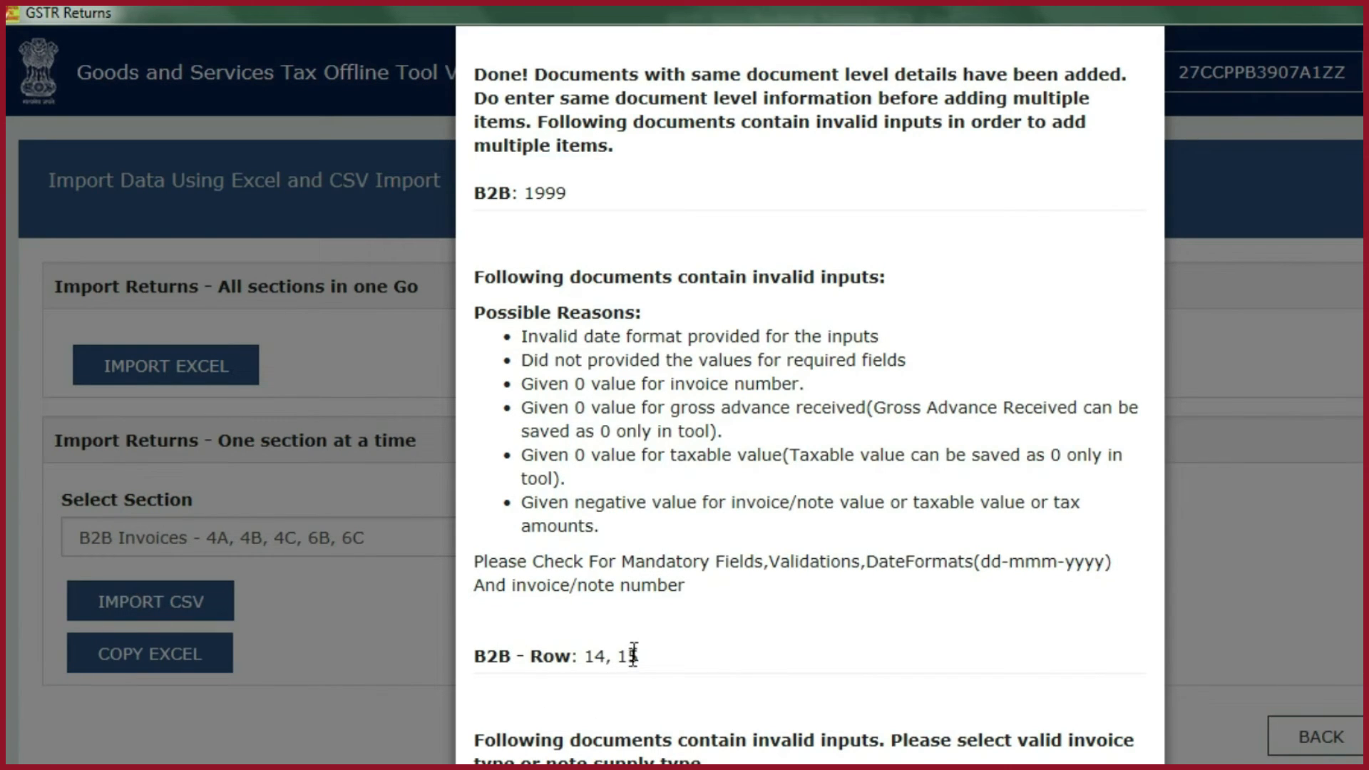
- Open the b2b CSV in Excel to check rows 14 and 15, and dismiss the import report in the GST Offline Tool
{"action": "key", "text": "alt+Tab"}
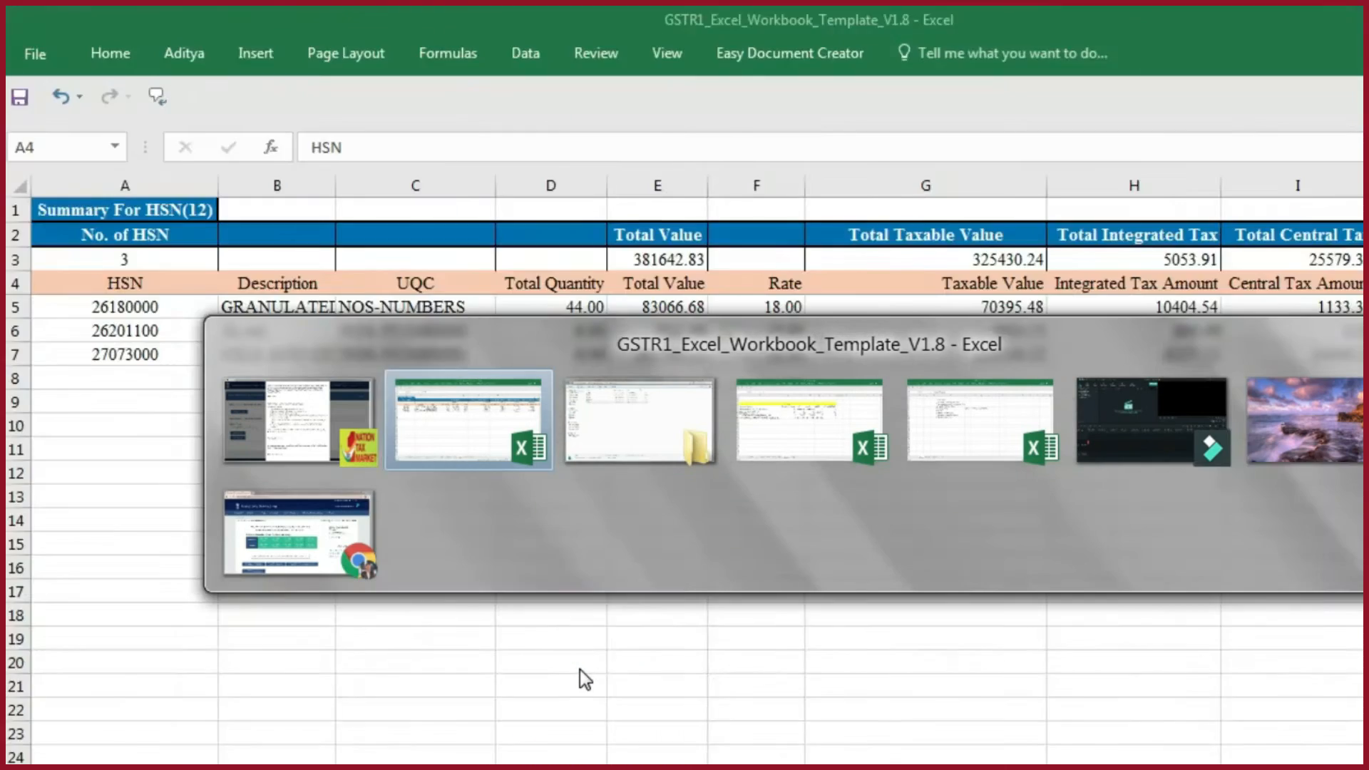
{"action": "double_click", "coordinate": [238, 159]}
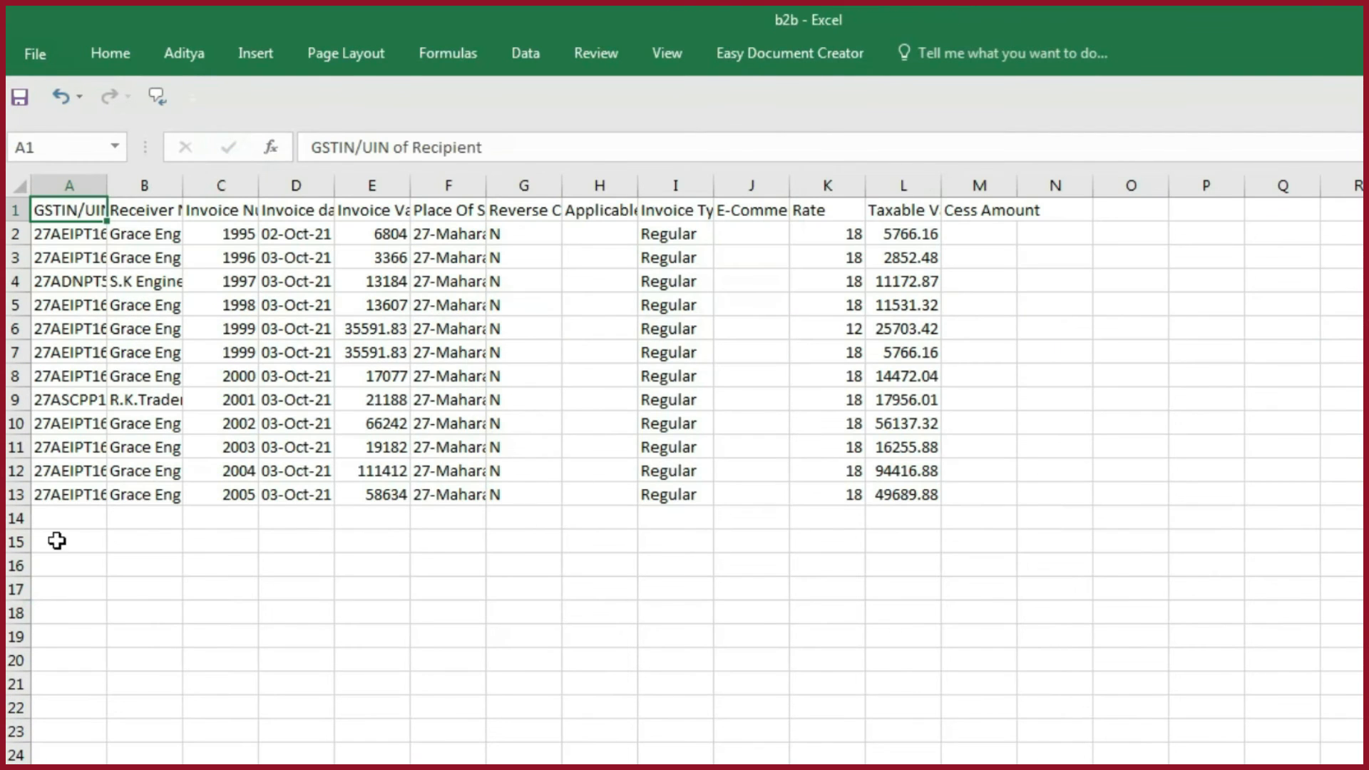
{"action": "left_click", "coordinate": [16, 522]}
{"action": "left_click", "coordinate": [18, 545]}
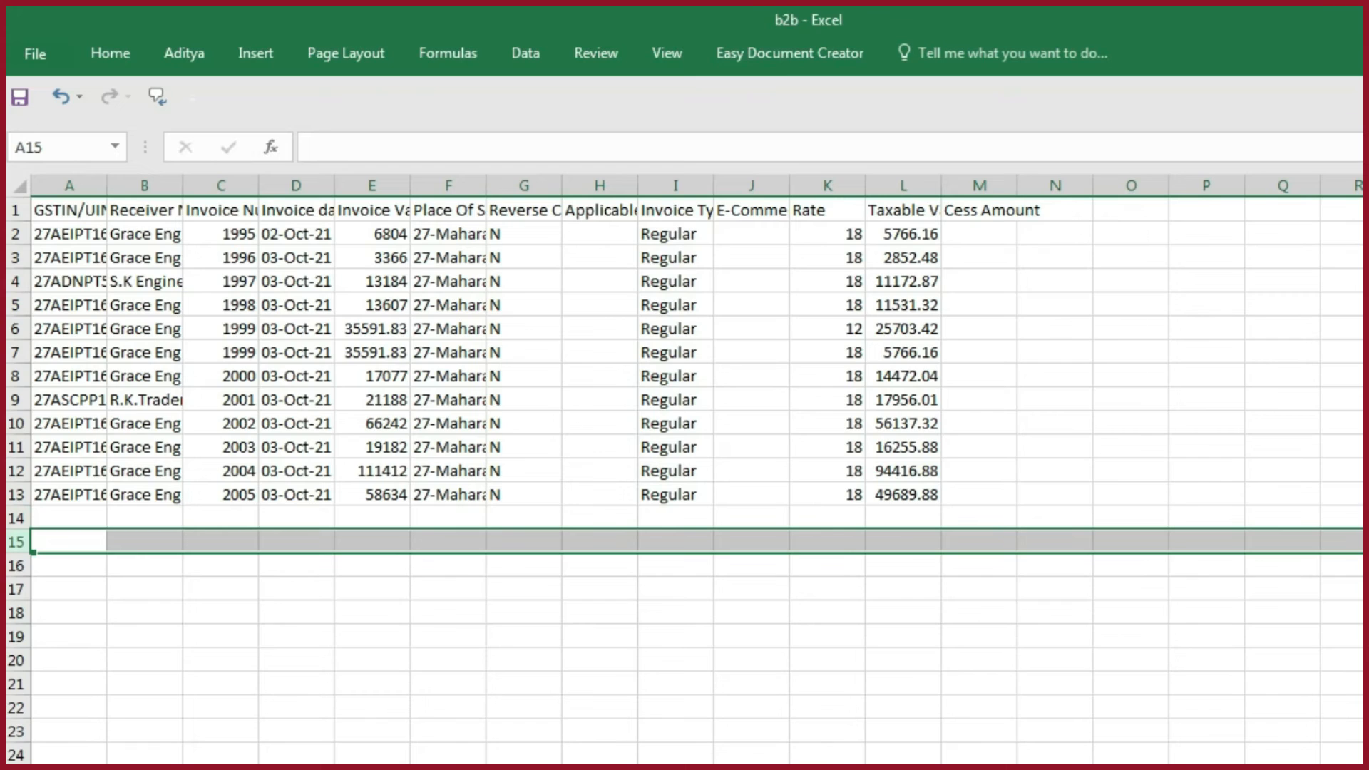
{"action": "key", "text": "alt+Tab"}
{"action": "key", "text": "alt+Tab"}
{"action": "key", "text": "alt+Tab"}
{"action": "scroll", "coordinate": [805, 713], "scroll_direction": "down", "scroll_amount": 3}
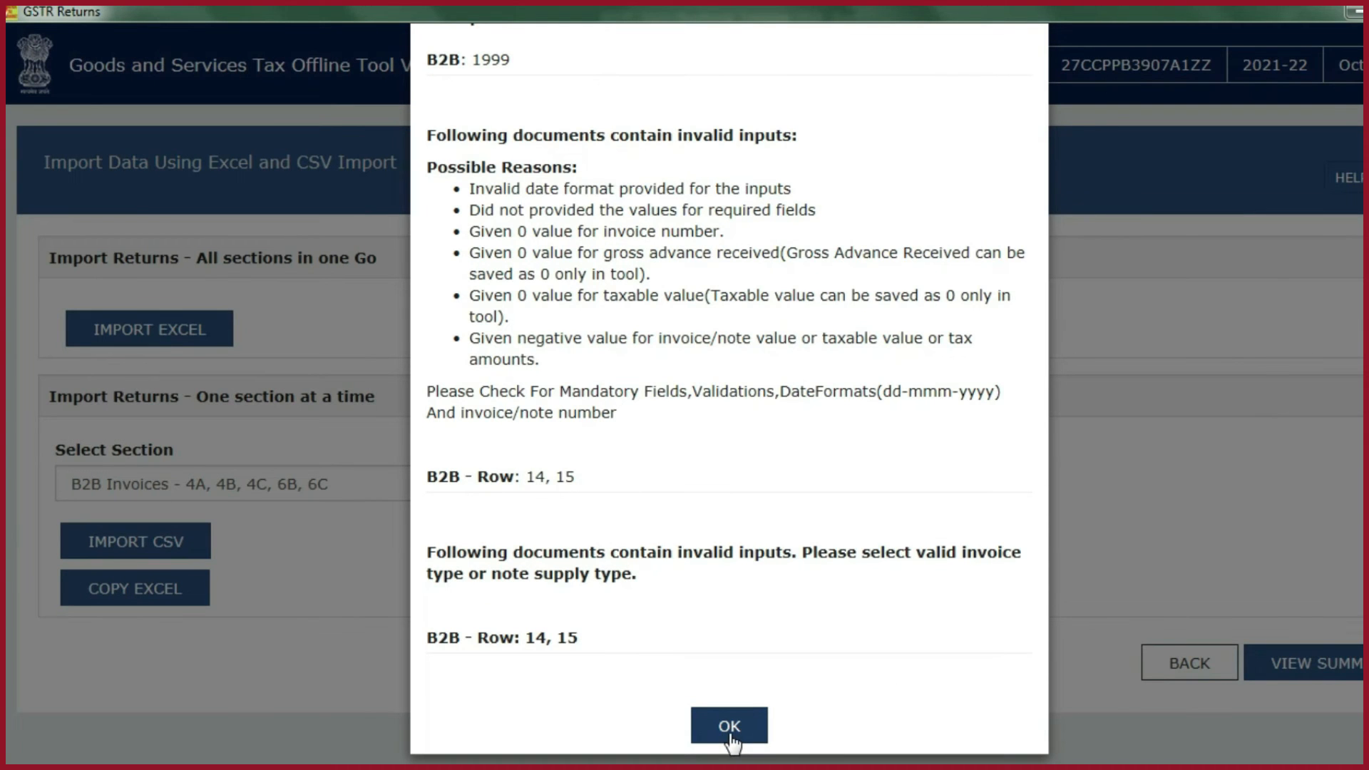
{"action": "left_click", "coordinate": [730, 735]}
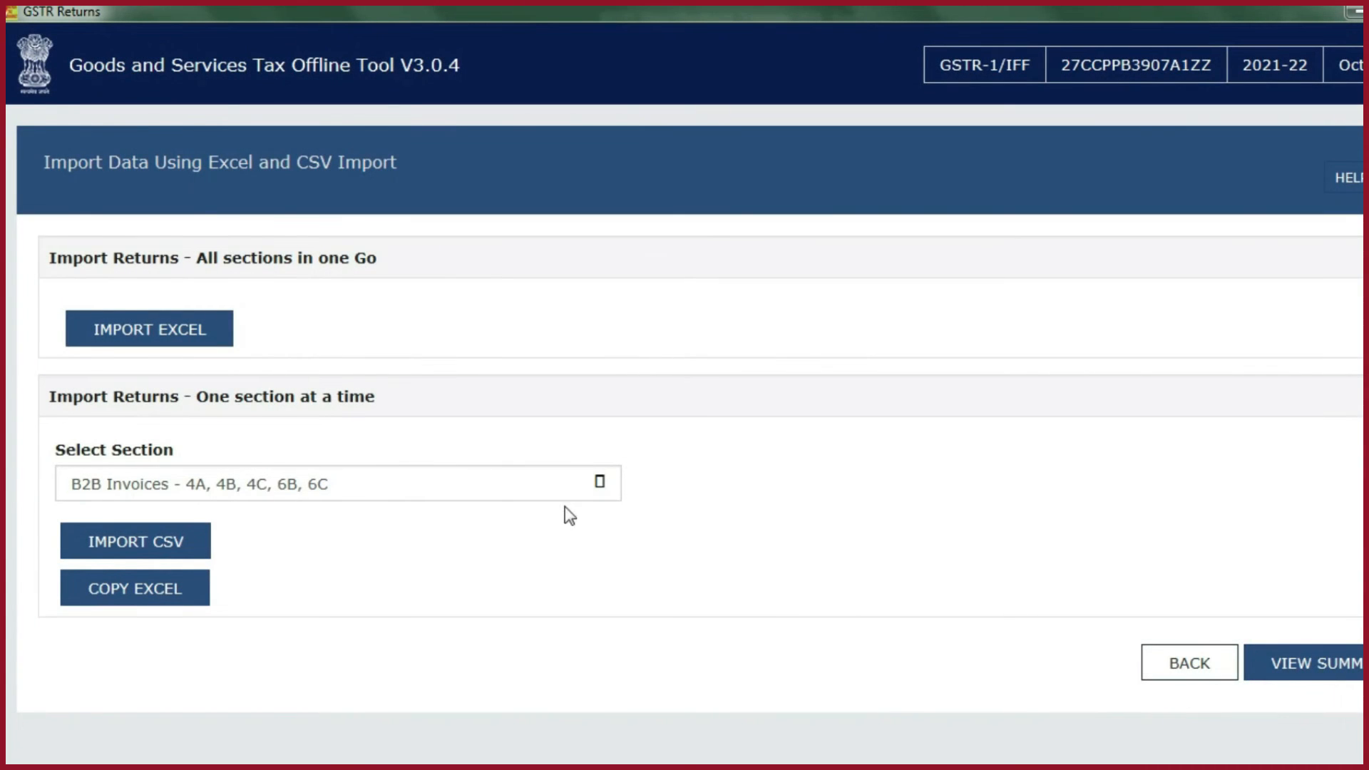
- Import the cdnr CSV into the Credit/Debit Notes(Registered) - 9B section
{"action": "left_click", "coordinate": [597, 483]}
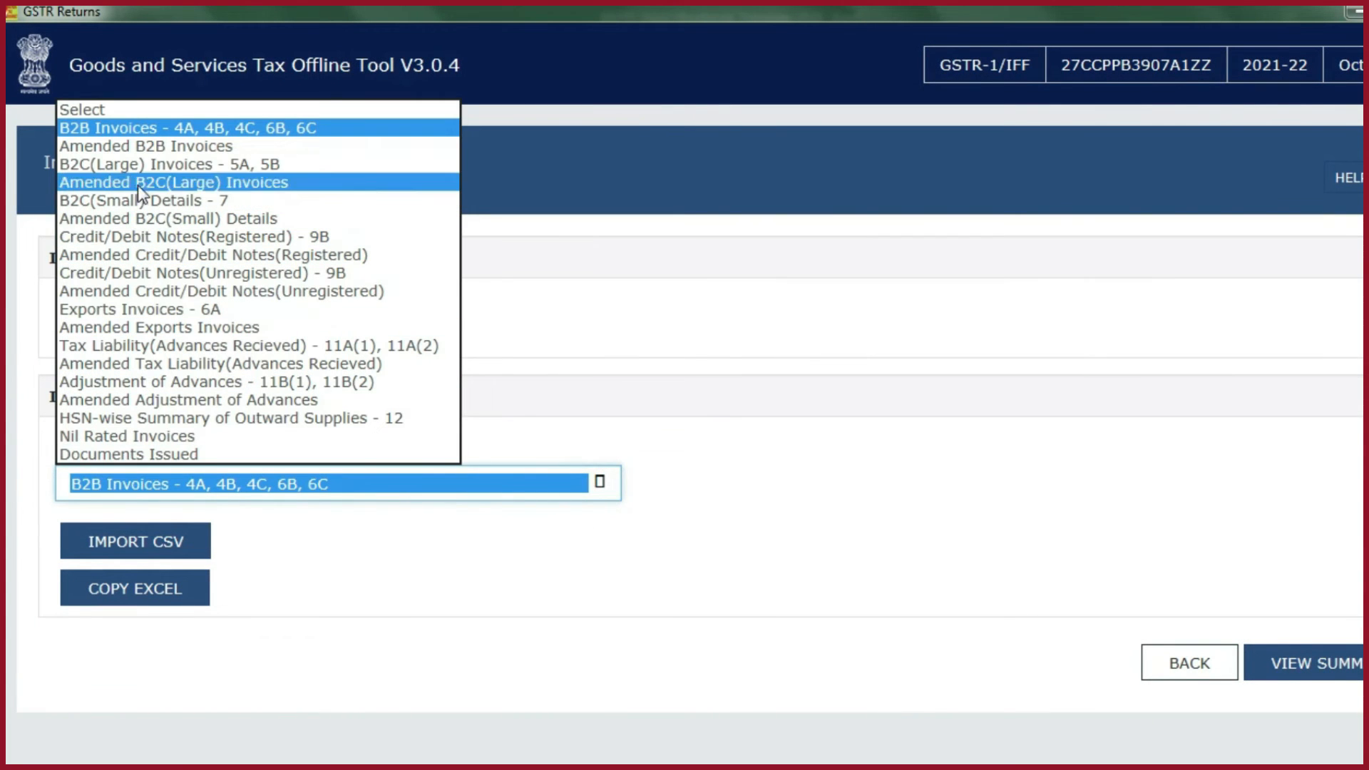
{"action": "left_click", "coordinate": [146, 239]}
{"action": "left_click", "coordinate": [146, 546]}
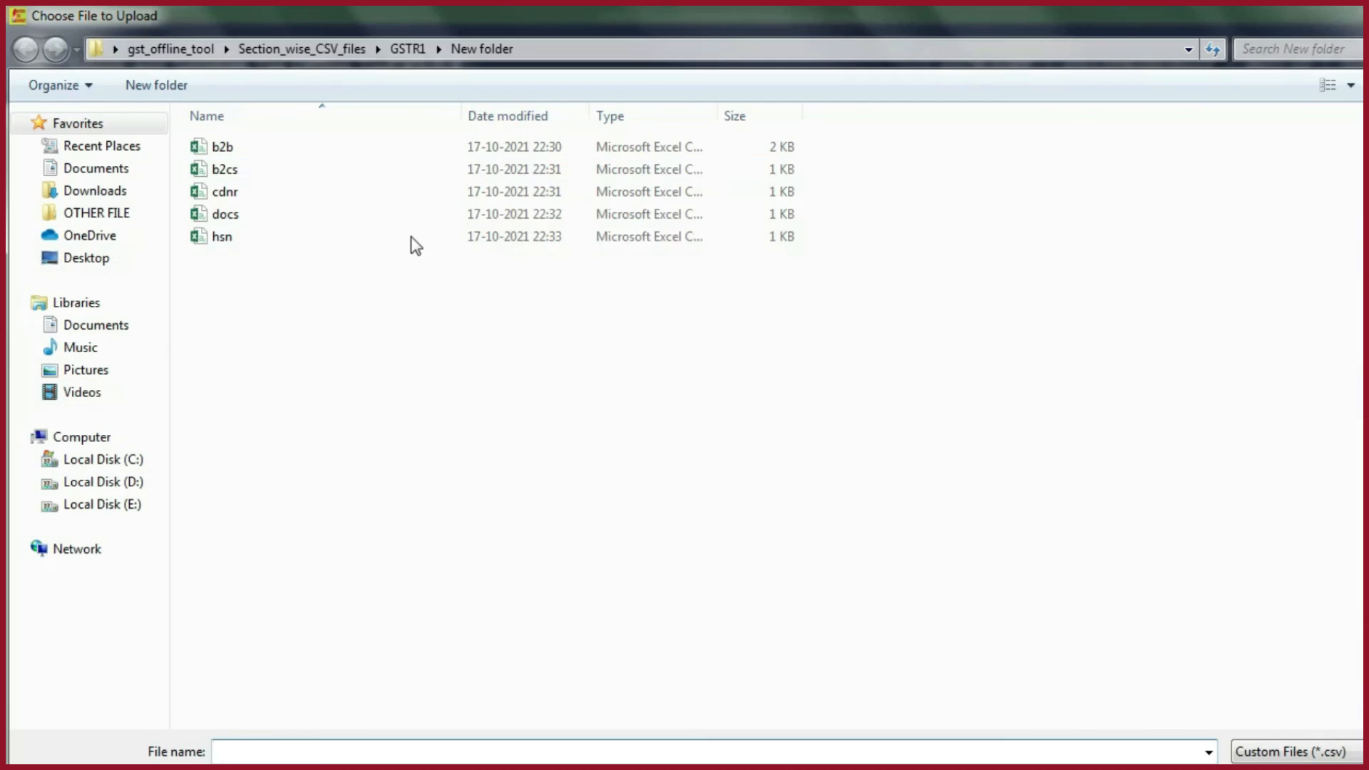
{"action": "double_click", "coordinate": [221, 191]}
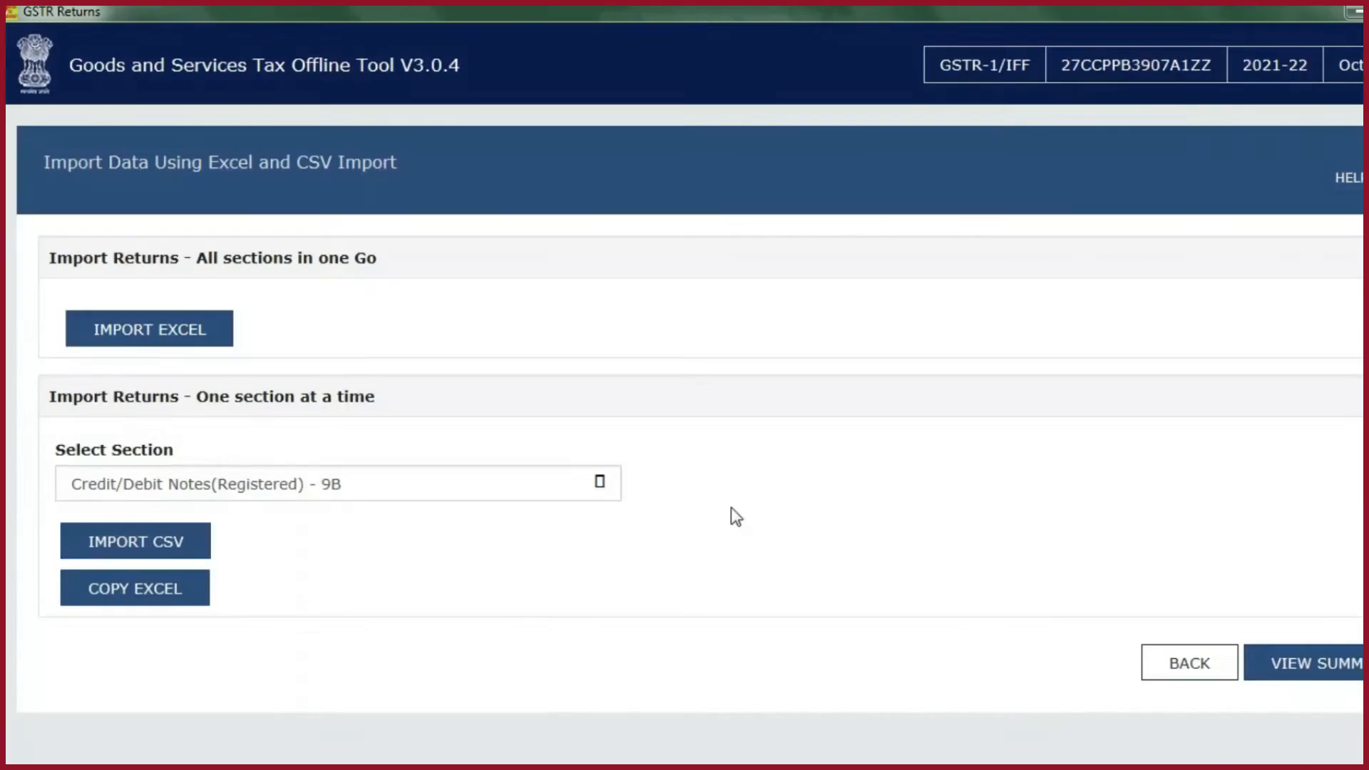
{"action": "left_click", "coordinate": [772, 353]}
- Import the b2cs CSV into the B2C(Small) Details - 7 section
{"action": "left_click", "coordinate": [462, 487]}
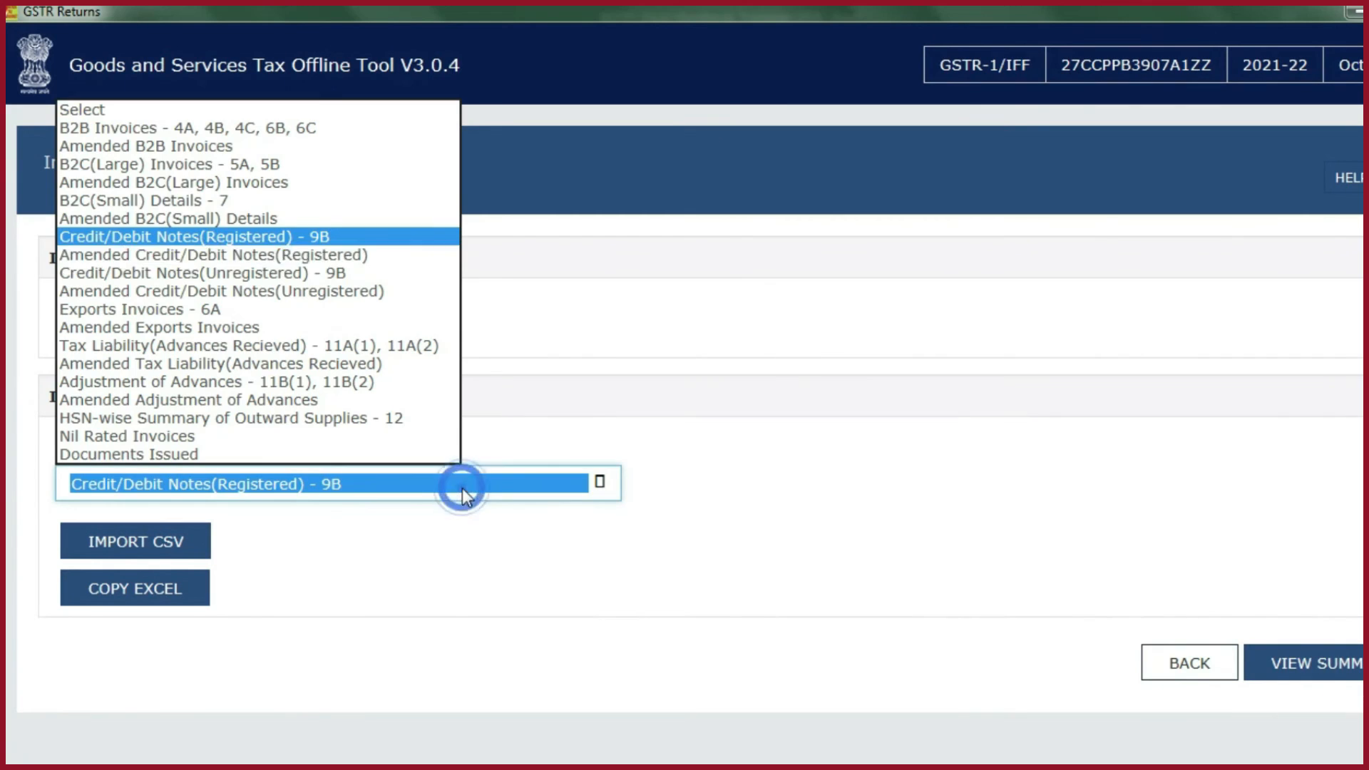
{"action": "left_click", "coordinate": [117, 200]}
{"action": "left_click", "coordinate": [189, 546]}
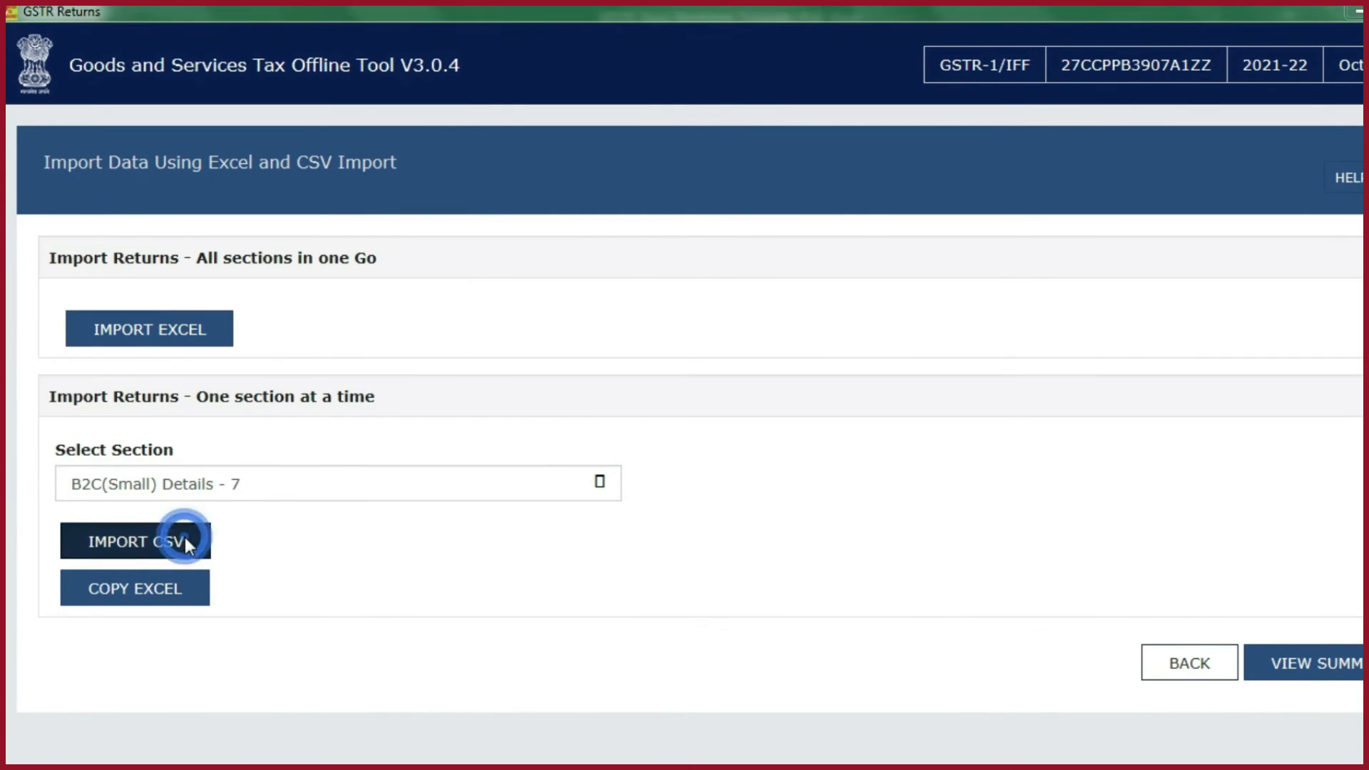
{"action": "left_click", "coordinate": [235, 171]}
{"action": "double_click", "coordinate": [241, 176]}
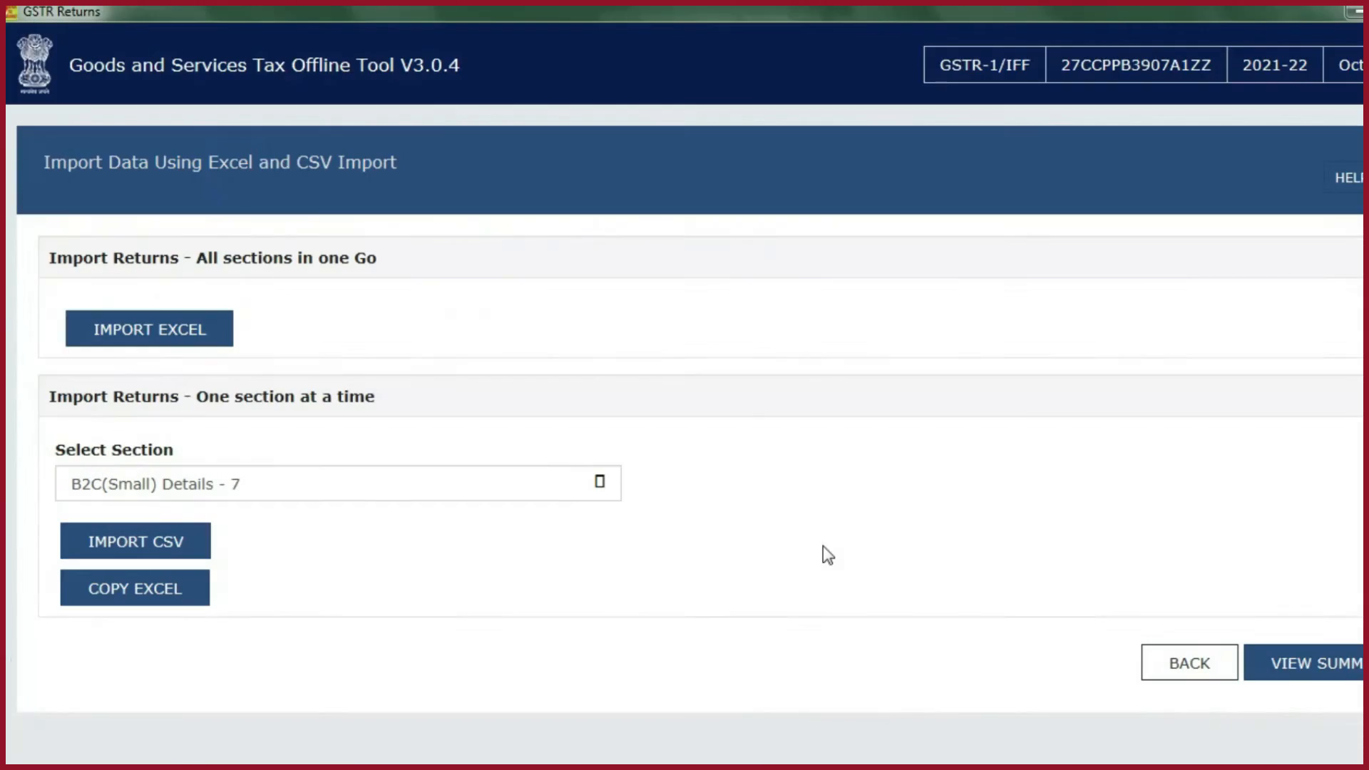
{"action": "left_click", "coordinate": [789, 360]}
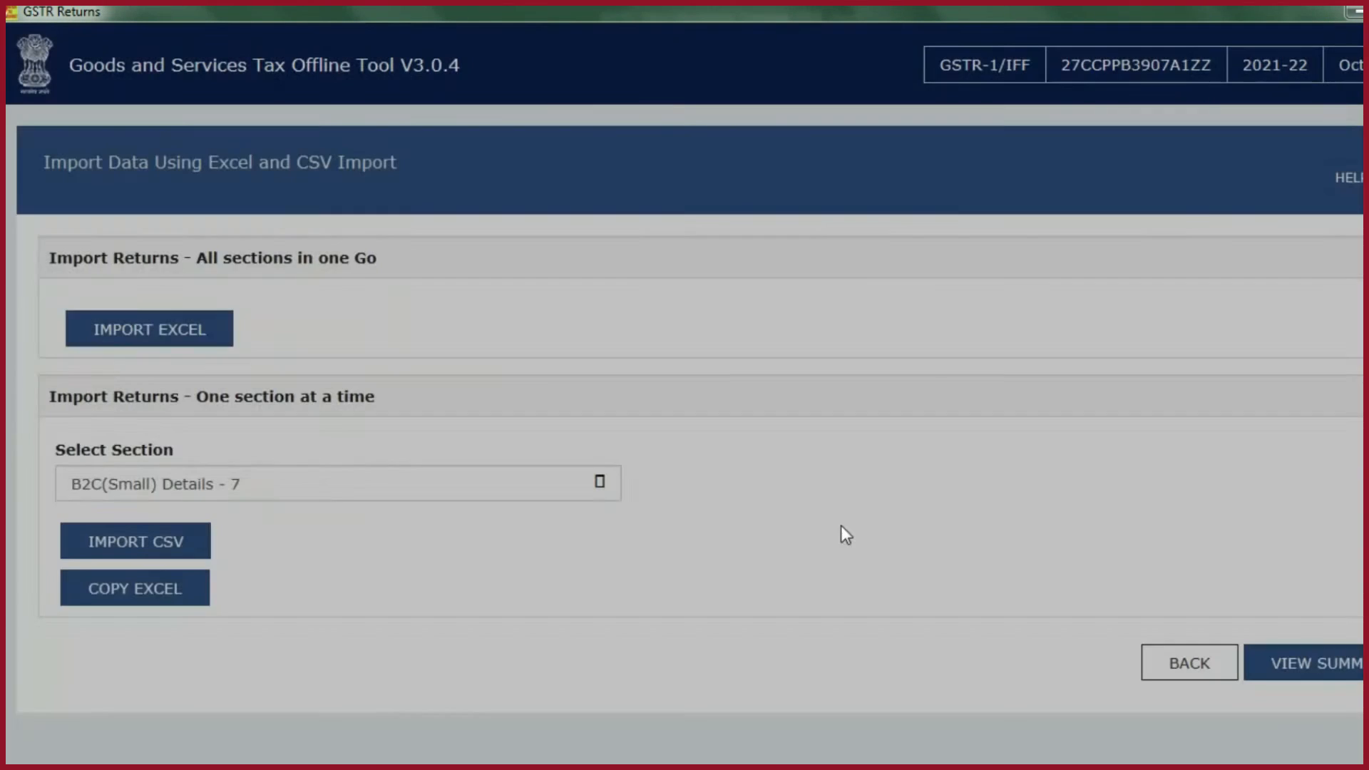
- Import the hsn CSV into the HSN-wise Summary of Outward Supplies - 12 section and agree to save the data
{"action": "left_click", "coordinate": [234, 484]}
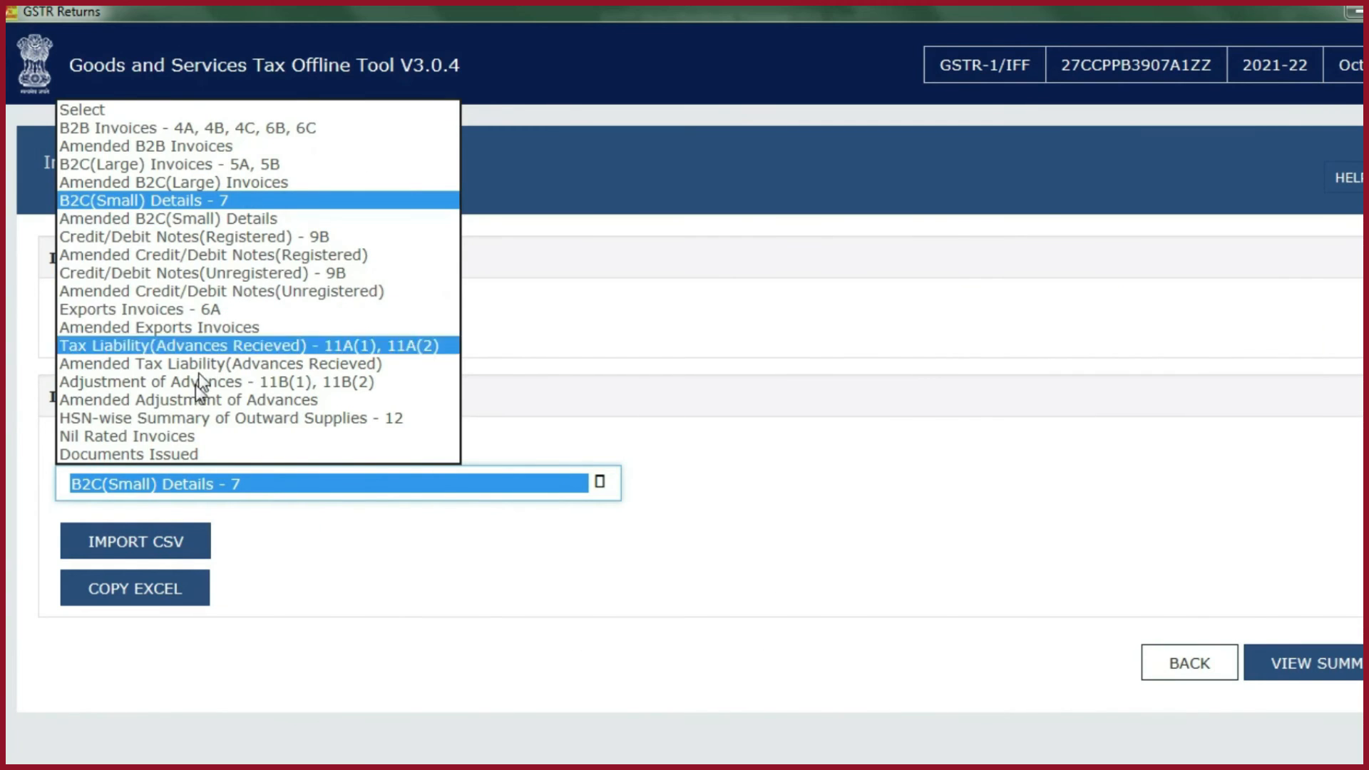
{"action": "left_click", "coordinate": [182, 414]}
{"action": "left_click", "coordinate": [157, 554]}
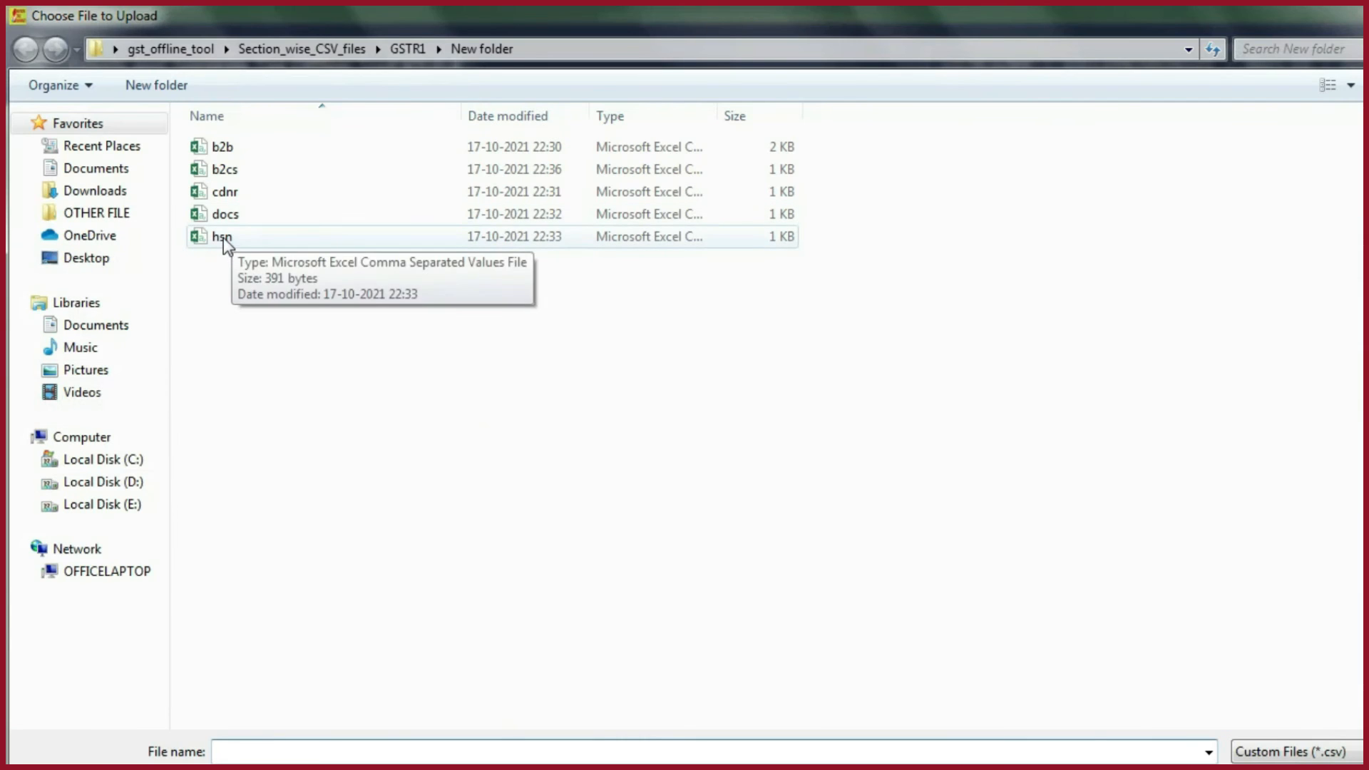
{"action": "double_click", "coordinate": [224, 238]}
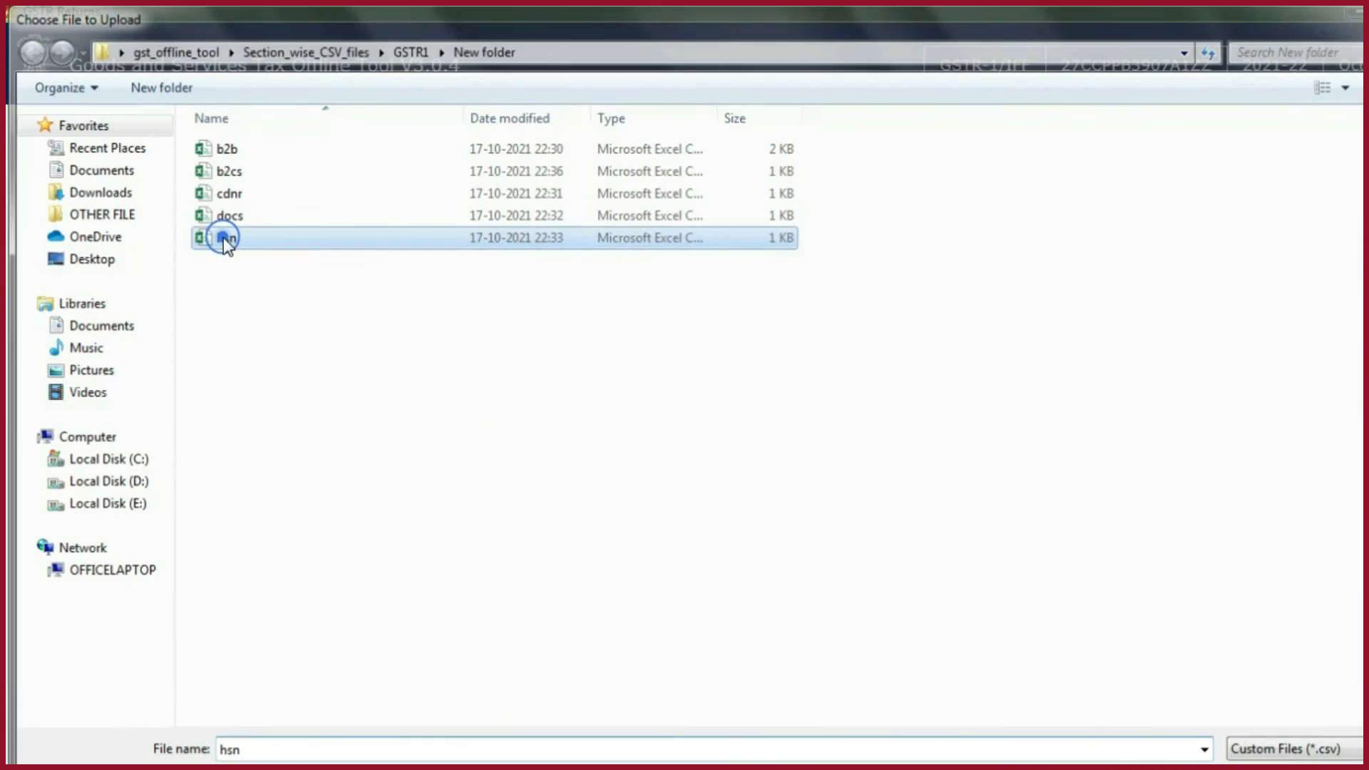
{"action": "left_click", "coordinate": [792, 356]}
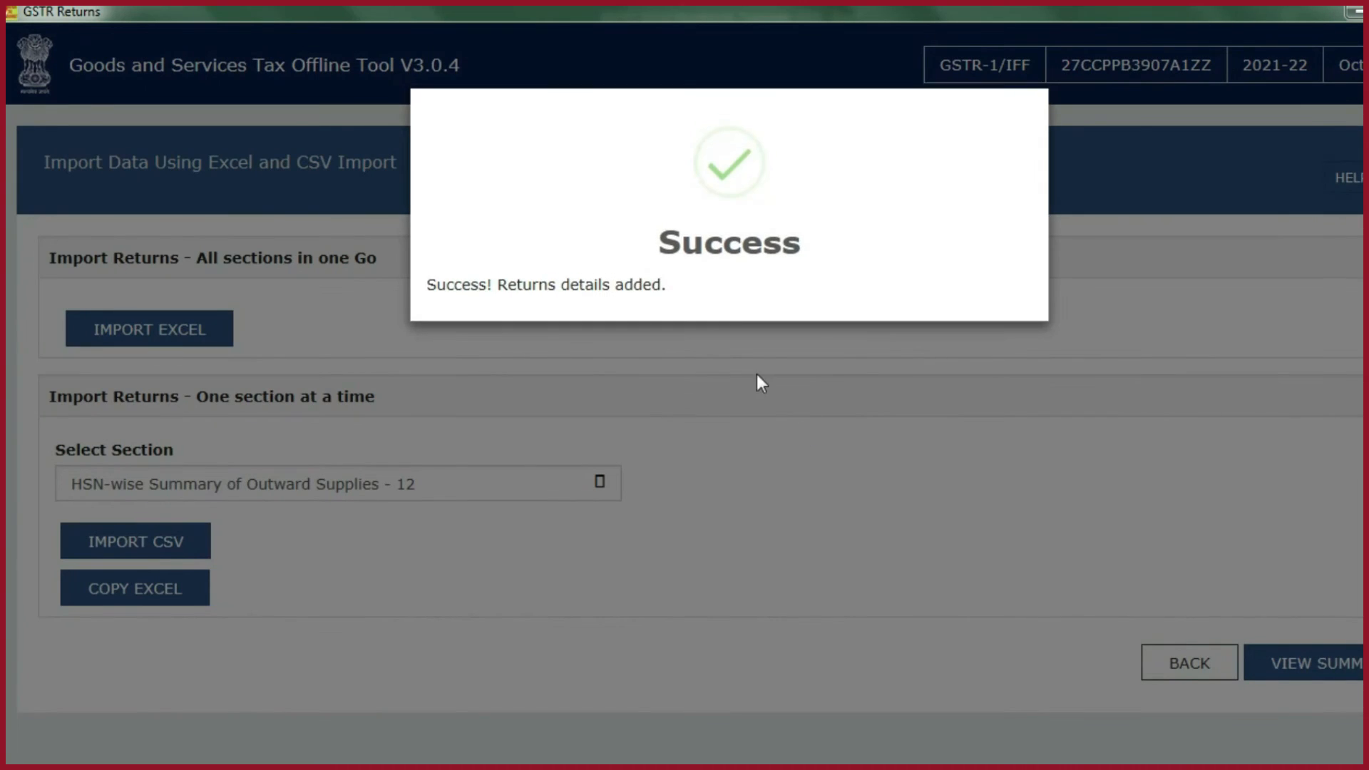
- Import the docs CSV into the Documents Issued section and agree to save the data
{"action": "left_click", "coordinate": [579, 483]}
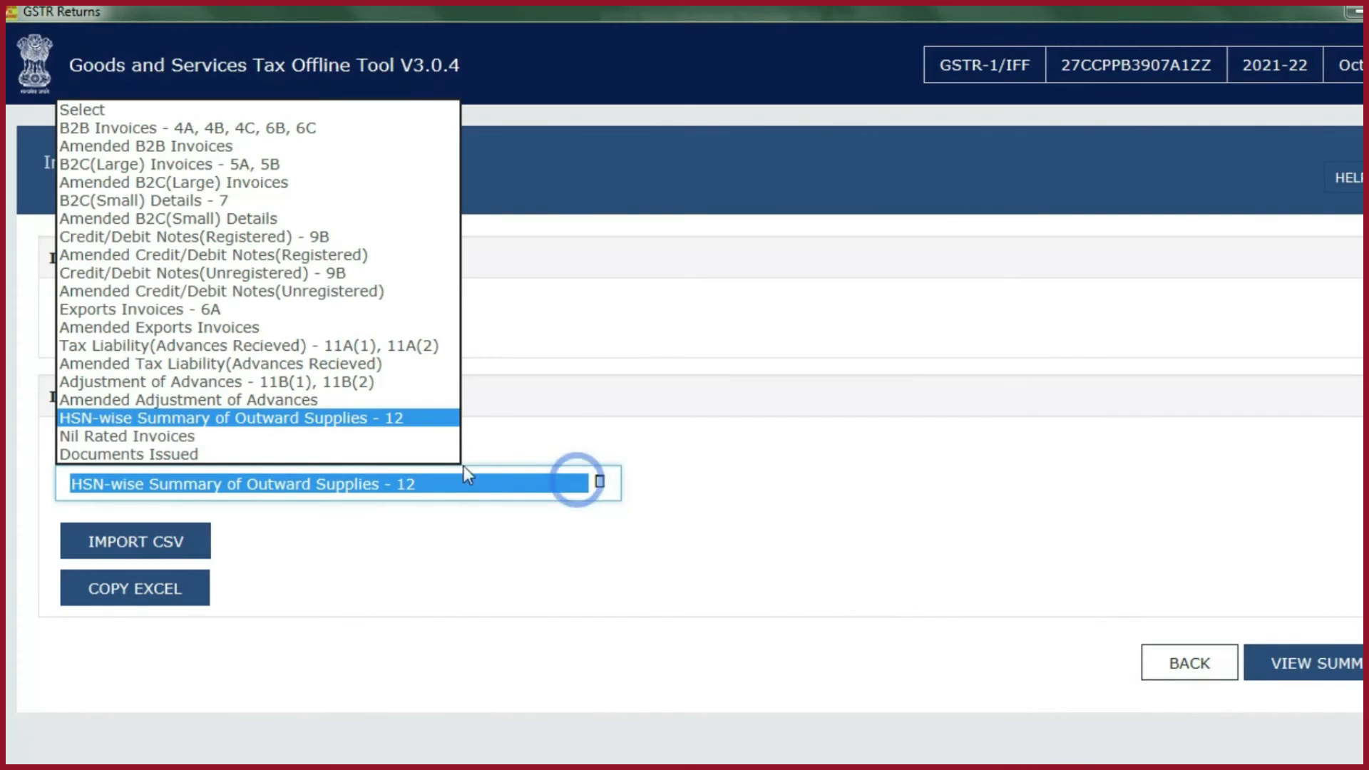
{"action": "left_click", "coordinate": [194, 454]}
{"action": "left_click", "coordinate": [171, 537]}
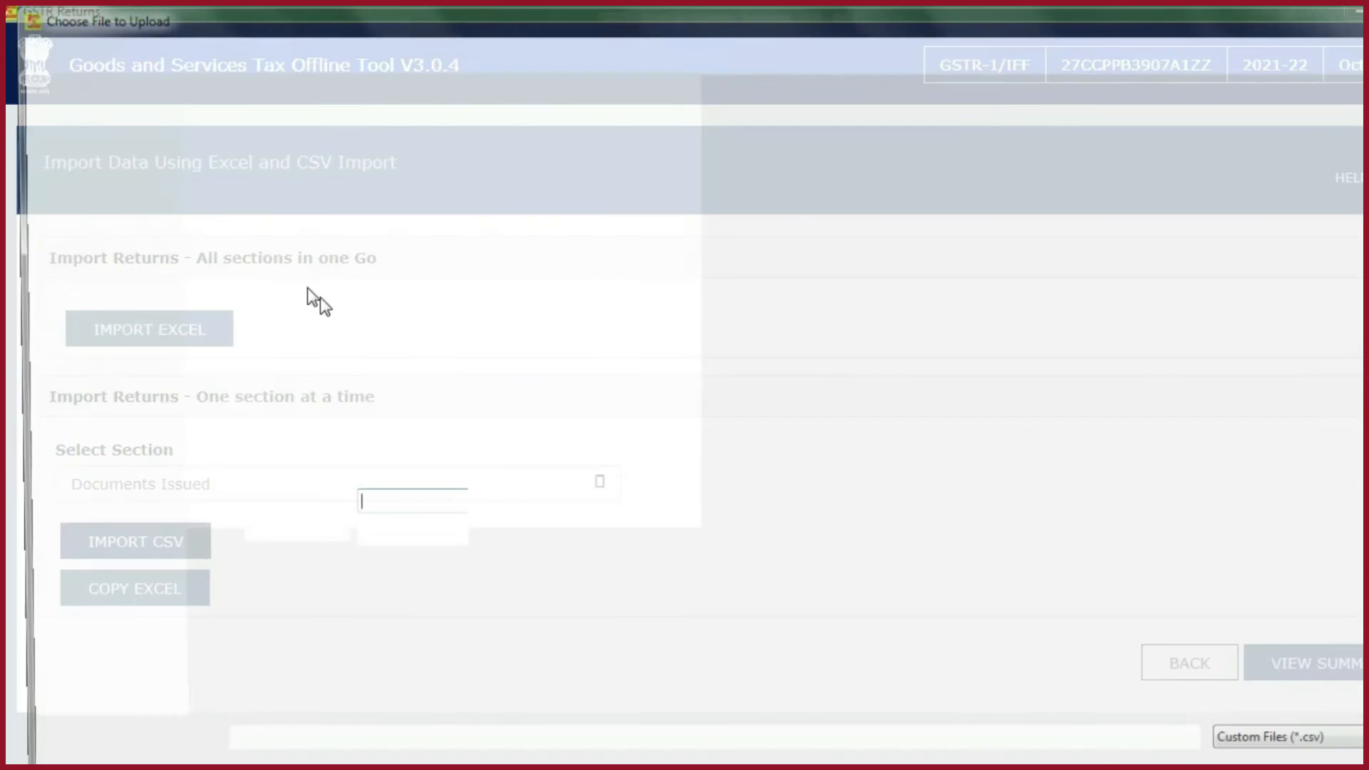
{"action": "double_click", "coordinate": [247, 216]}
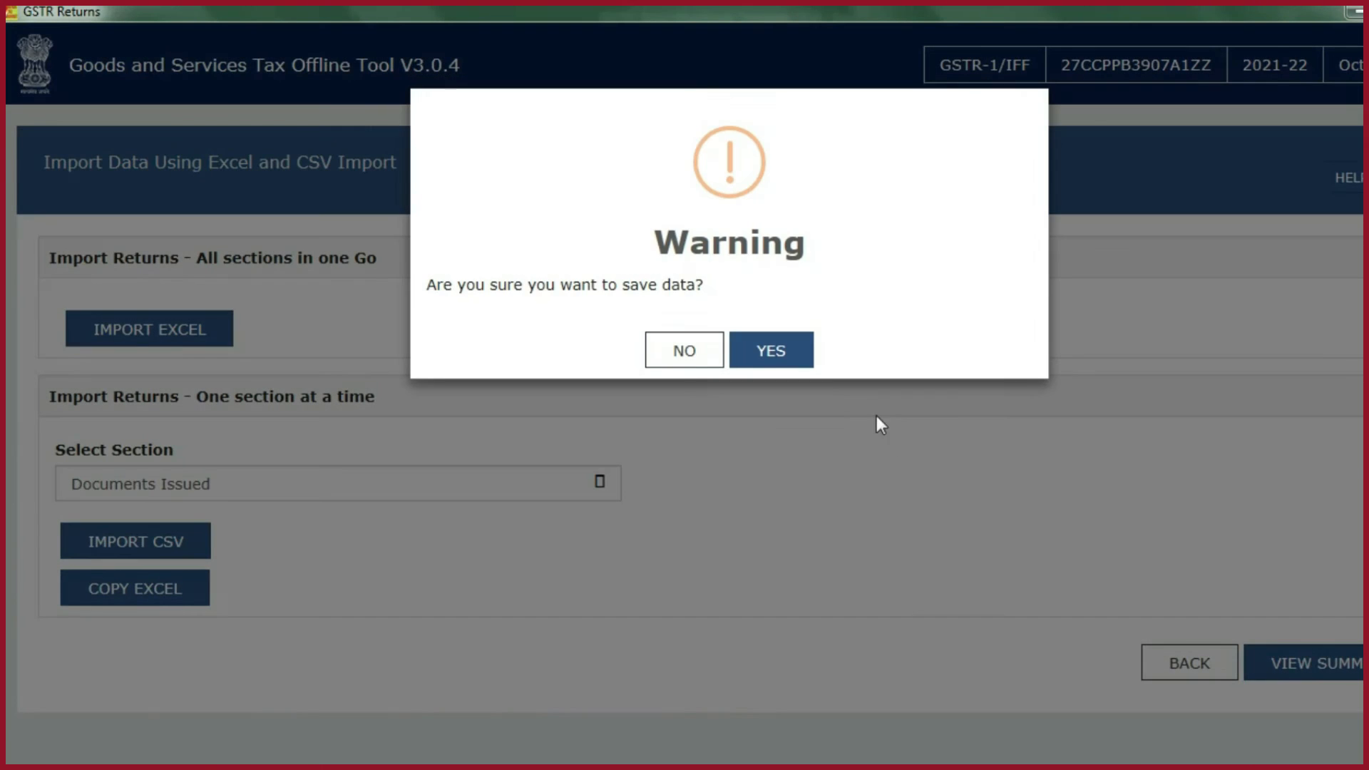
{"action": "left_click", "coordinate": [782, 365]}
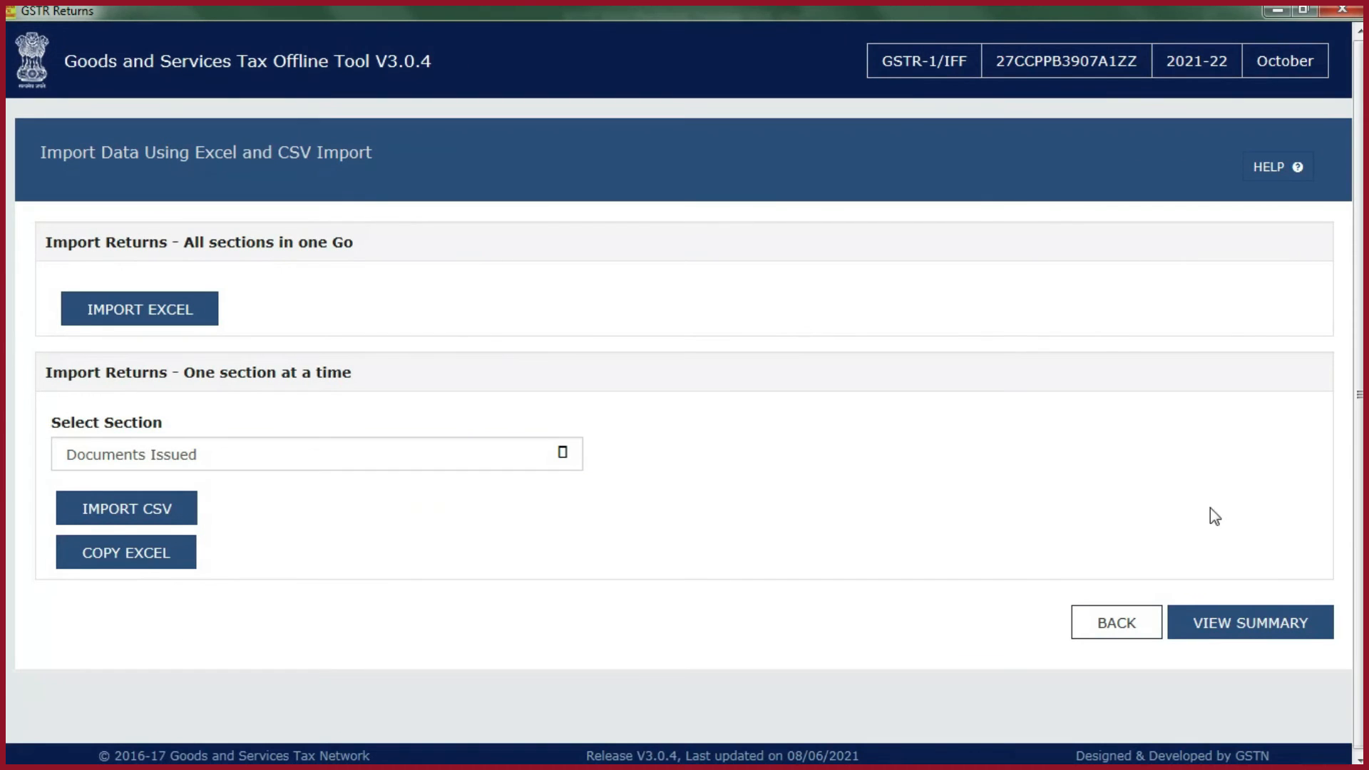
- View the return summary and copy its whole table into Excel at cell A10 of Sheet2 in GSTR-1 Working
{"action": "left_click", "coordinate": [1246, 629]}
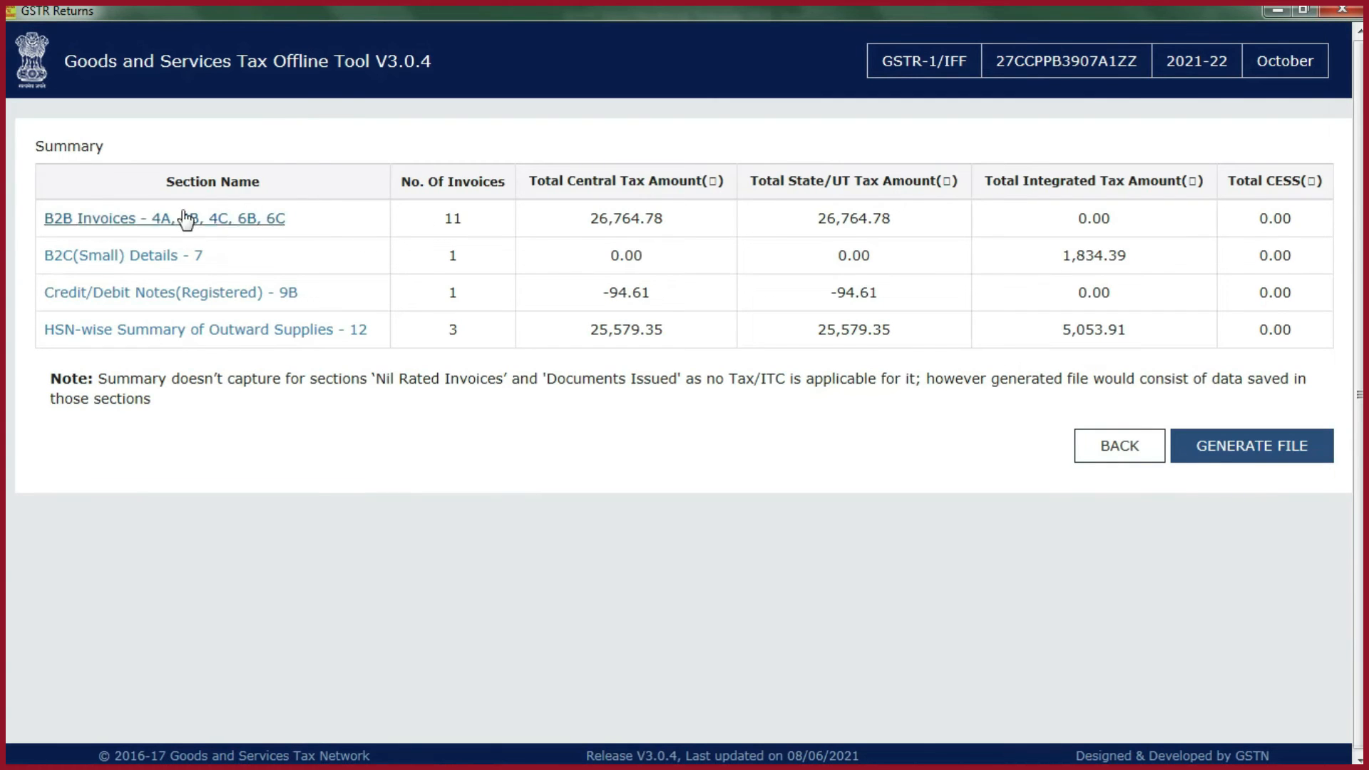
{"action": "left_click_drag", "start_coordinate": [130, 184], "coordinate": [1110, 355]}
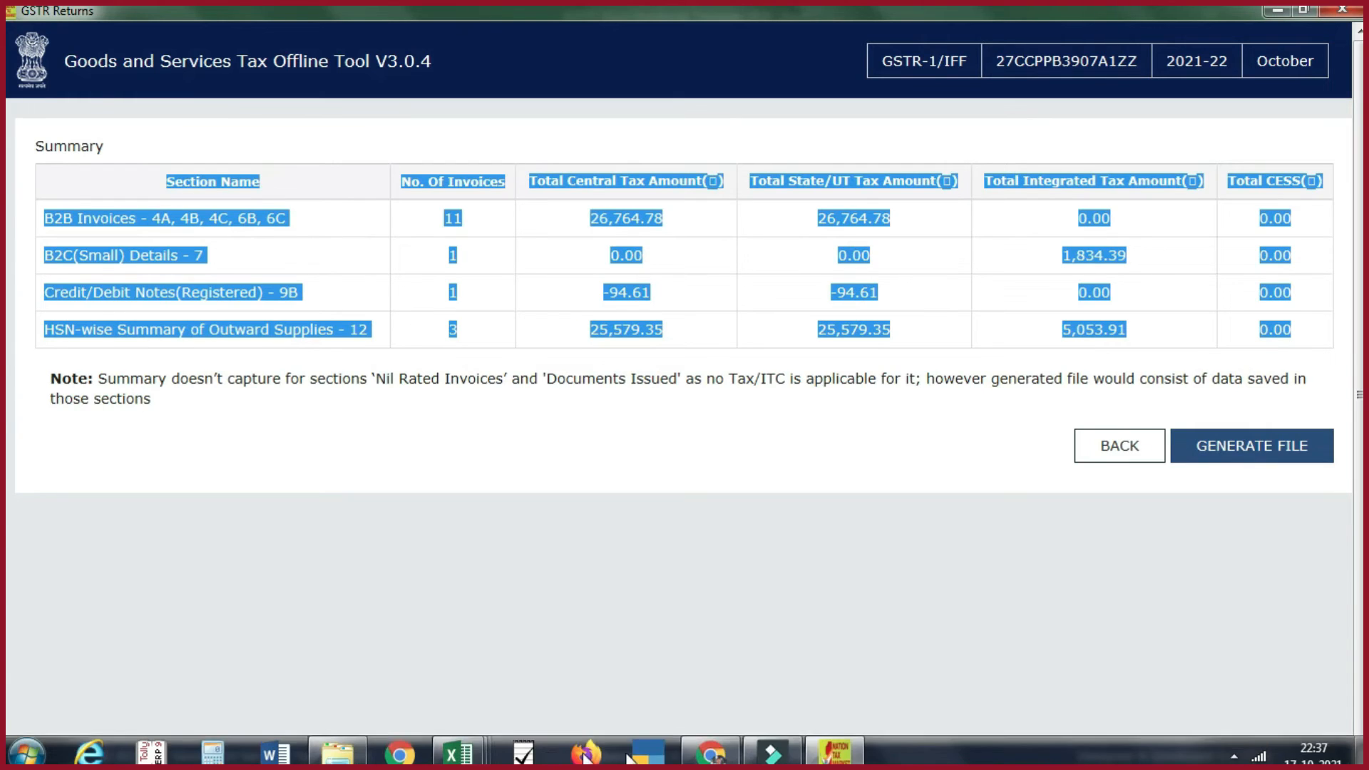
{"action": "left_click", "coordinate": [268, 754]}
{"action": "left_click", "coordinate": [72, 420]}
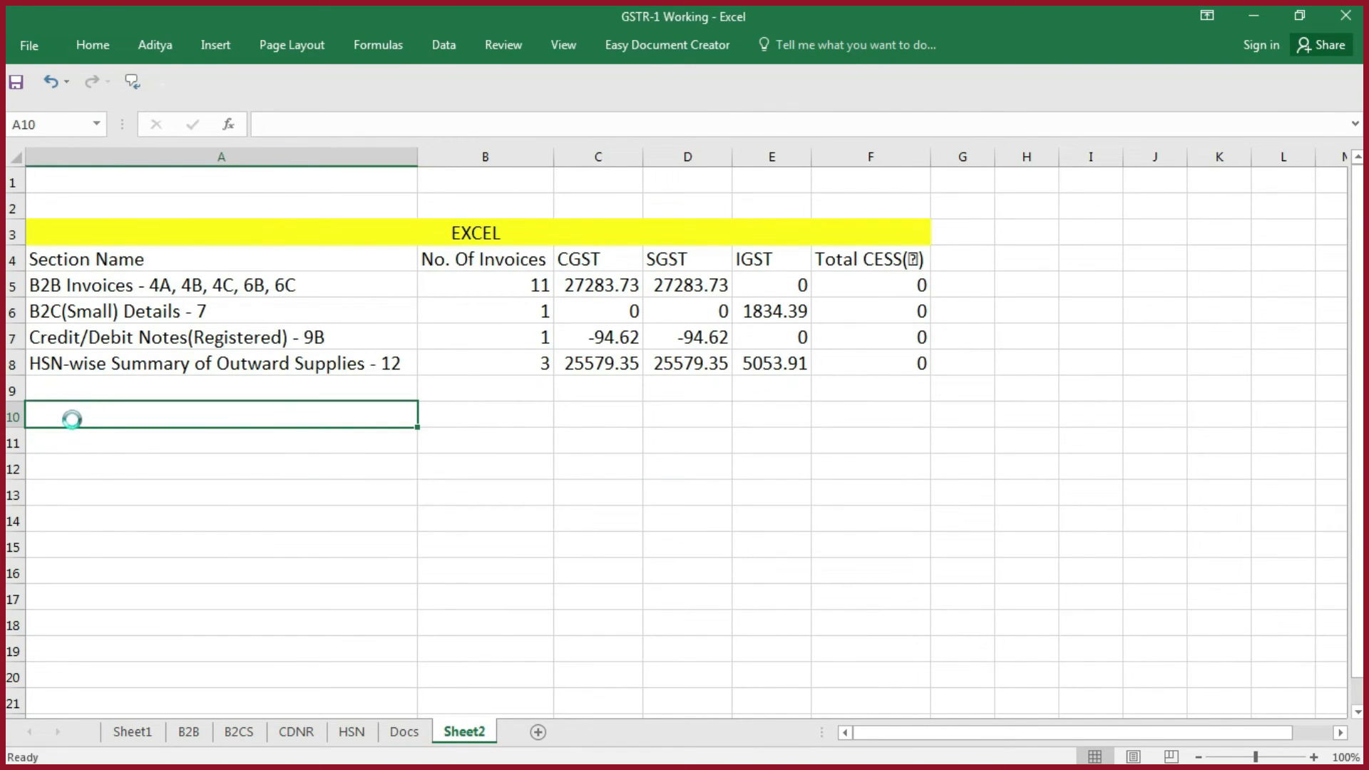
{"action": "type", "text": "Section Name\tNo. Of Invoices\tCGST\tSGST\tIGST\tTotal CESS(₹) B2B Invoices - 4A, 4B, 4C, 6B, 6C\t11\t26,764.78\t26,764.78\t0\t0 B2C(Small) Details - 7\t1\t0\t0\t1,834.39\t0 Credit/Debit Notes(Registered) - 9B\t1\t-94.61\t-94.61\t0\t0 HSN-wise Summary of Outward Supplies - 12\t3\t25,579.35\t25,579.35\t5,053.91\t0"}
- Give the pasted summary the same column headers as the EXCEL table and compare the tax amounts of both tables
{"action": "left_click_drag", "start_coordinate": [515, 283], "coordinate": [878, 321]}
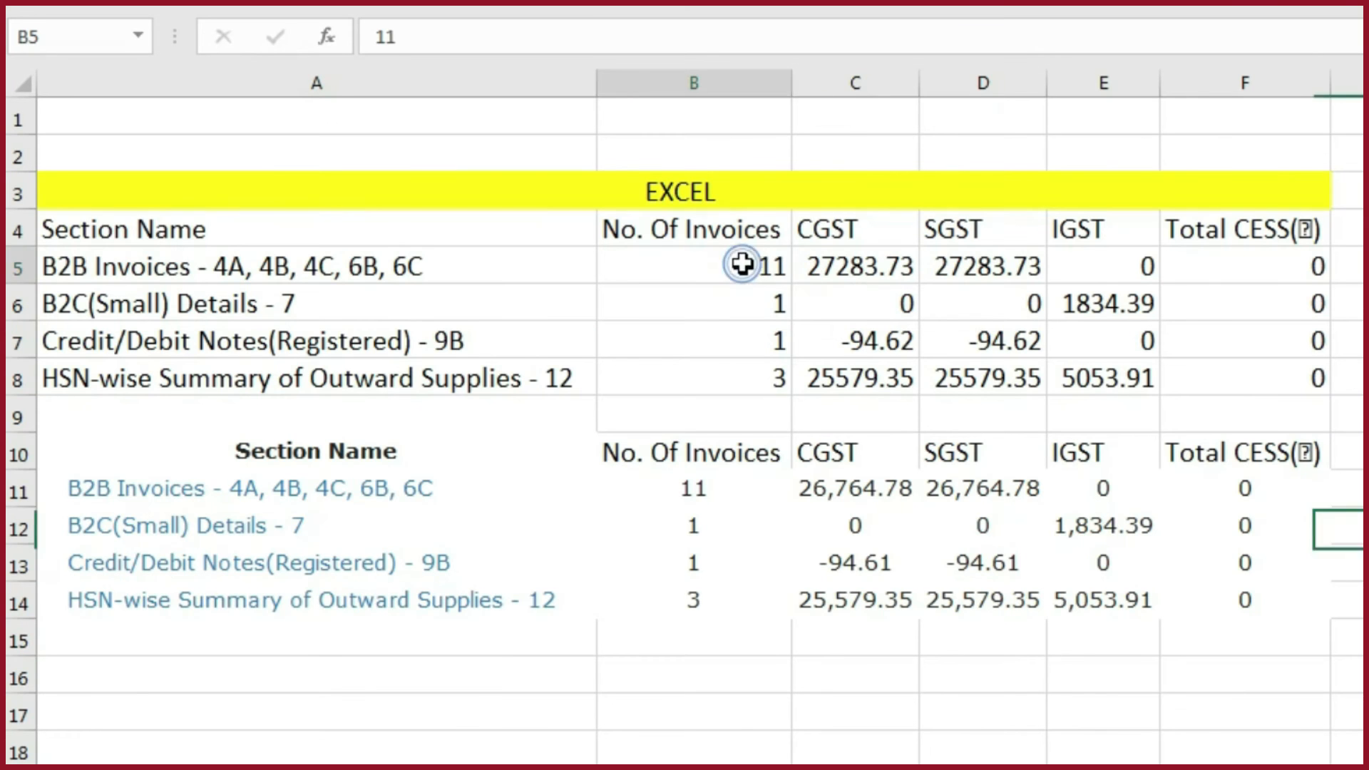
{"action": "left_click_drag", "start_coordinate": [1258, 317], "coordinate": [1234, 413]}
{"action": "left_click_drag", "start_coordinate": [697, 219], "coordinate": [1053, 256]}
{"action": "left_click_drag", "start_coordinate": [190, 453], "coordinate": [1293, 497]}
{"action": "left_click", "coordinate": [1363, 567]}
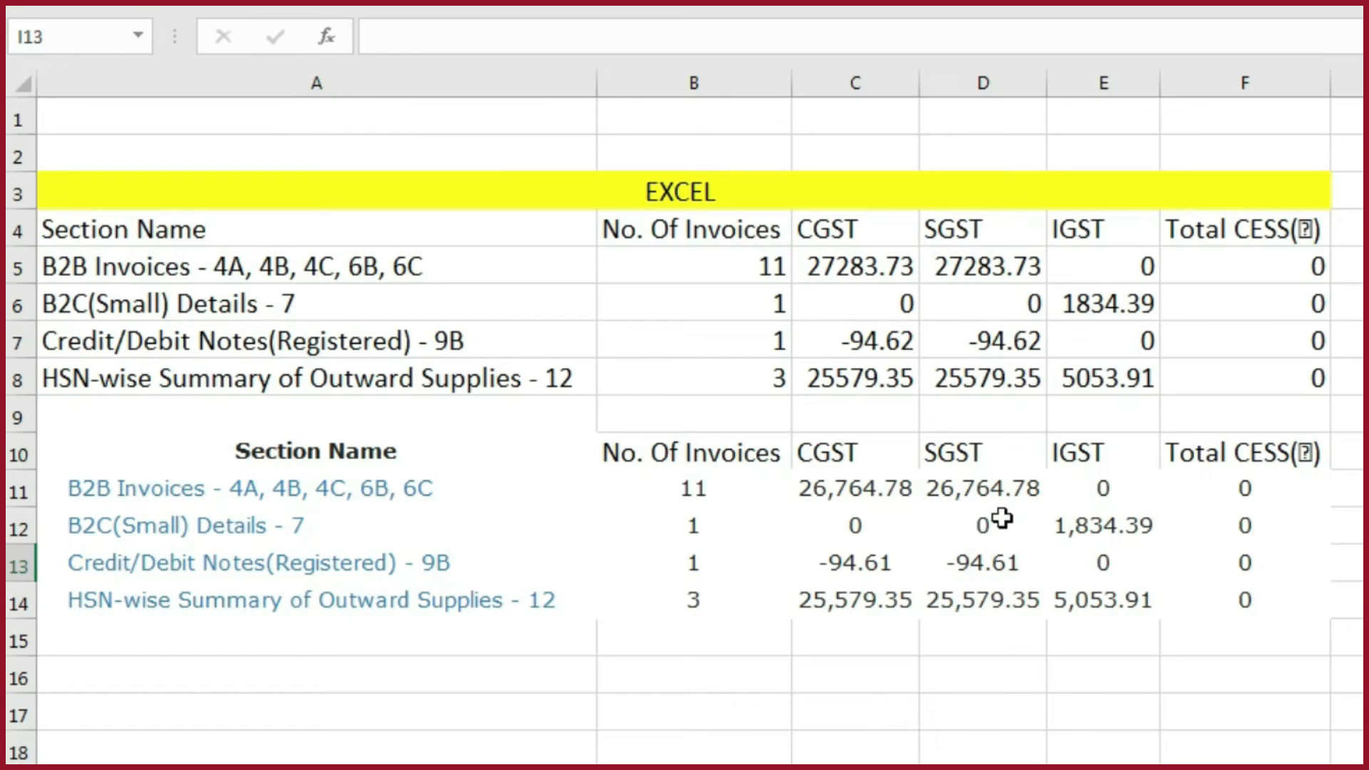
{"action": "left_click_drag", "start_coordinate": [275, 446], "coordinate": [1364, 603]}
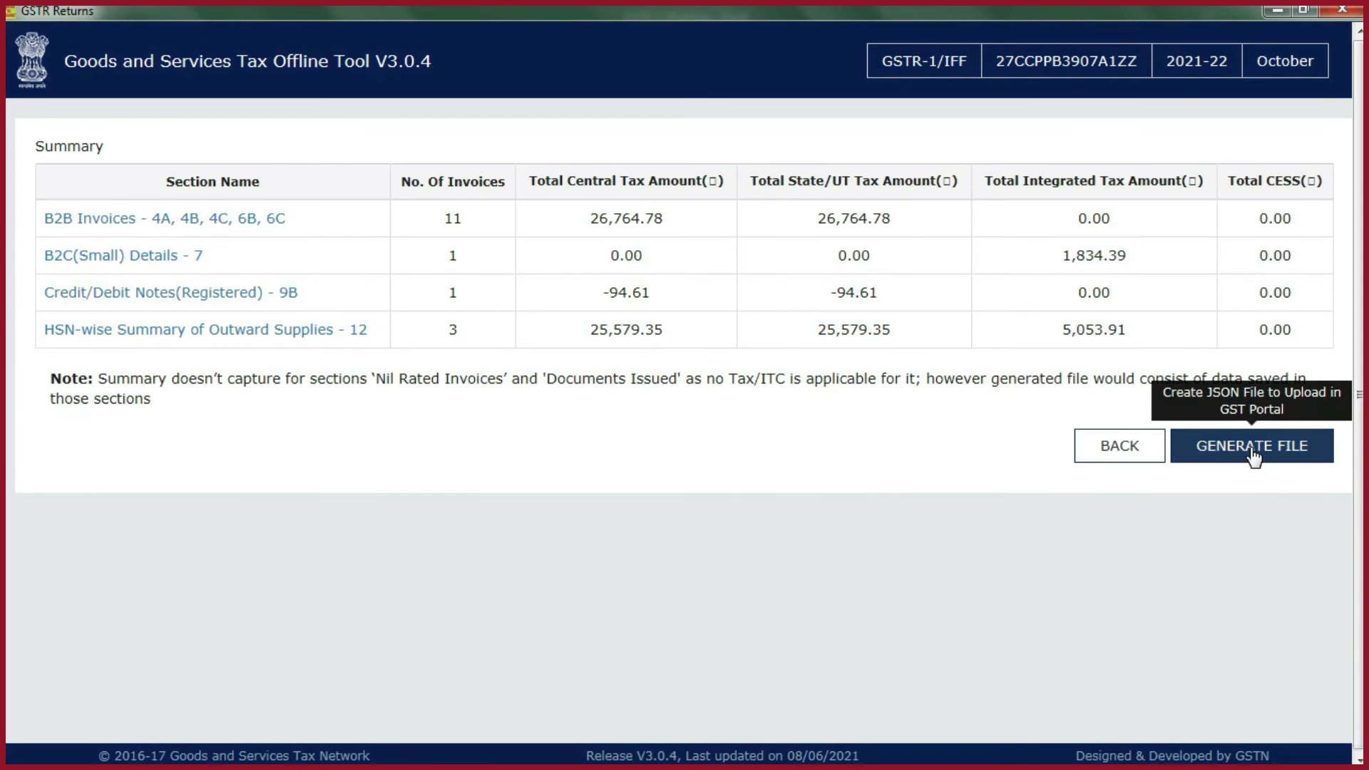
- In the GST Offline Tool, generate the JSON return file from the summary and save it to the Desktop
{"action": "left_click", "coordinate": [1253, 455]}
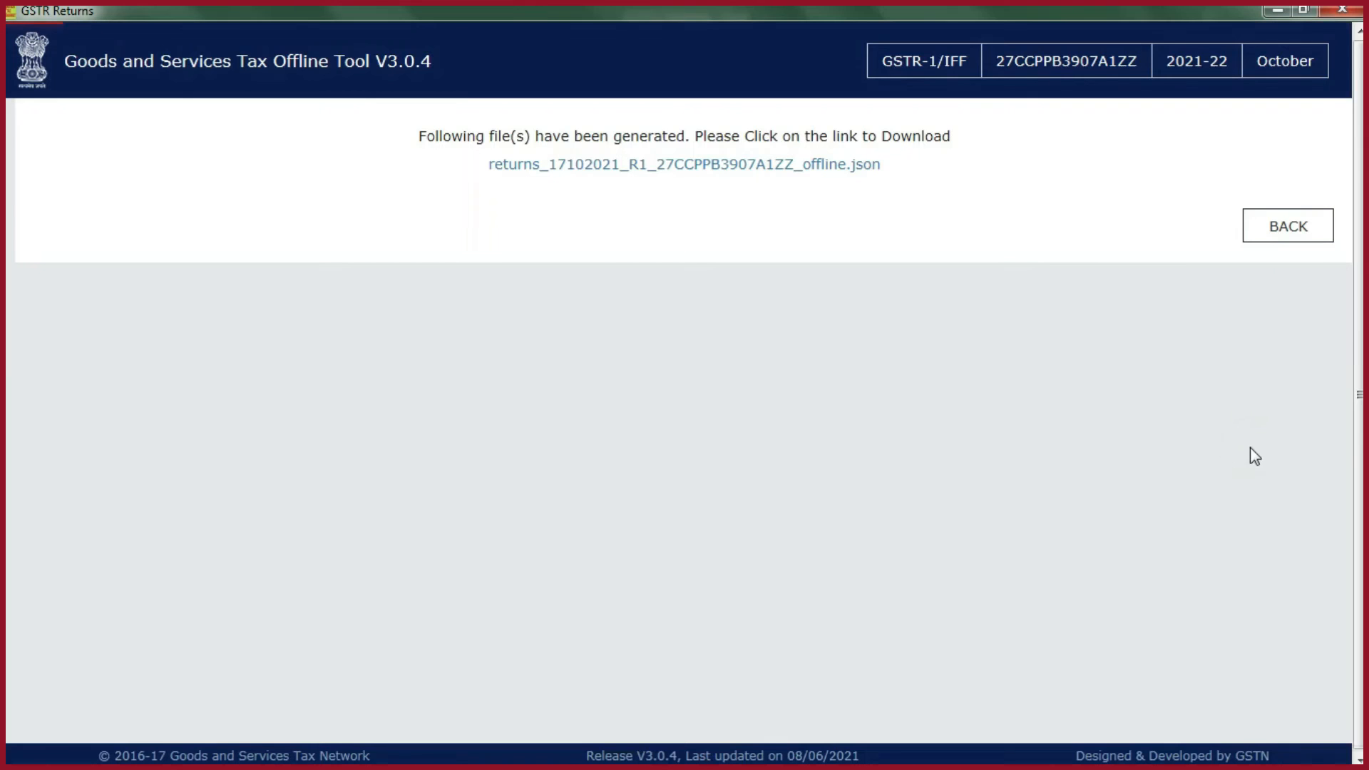
{"action": "left_click", "coordinate": [618, 178]}
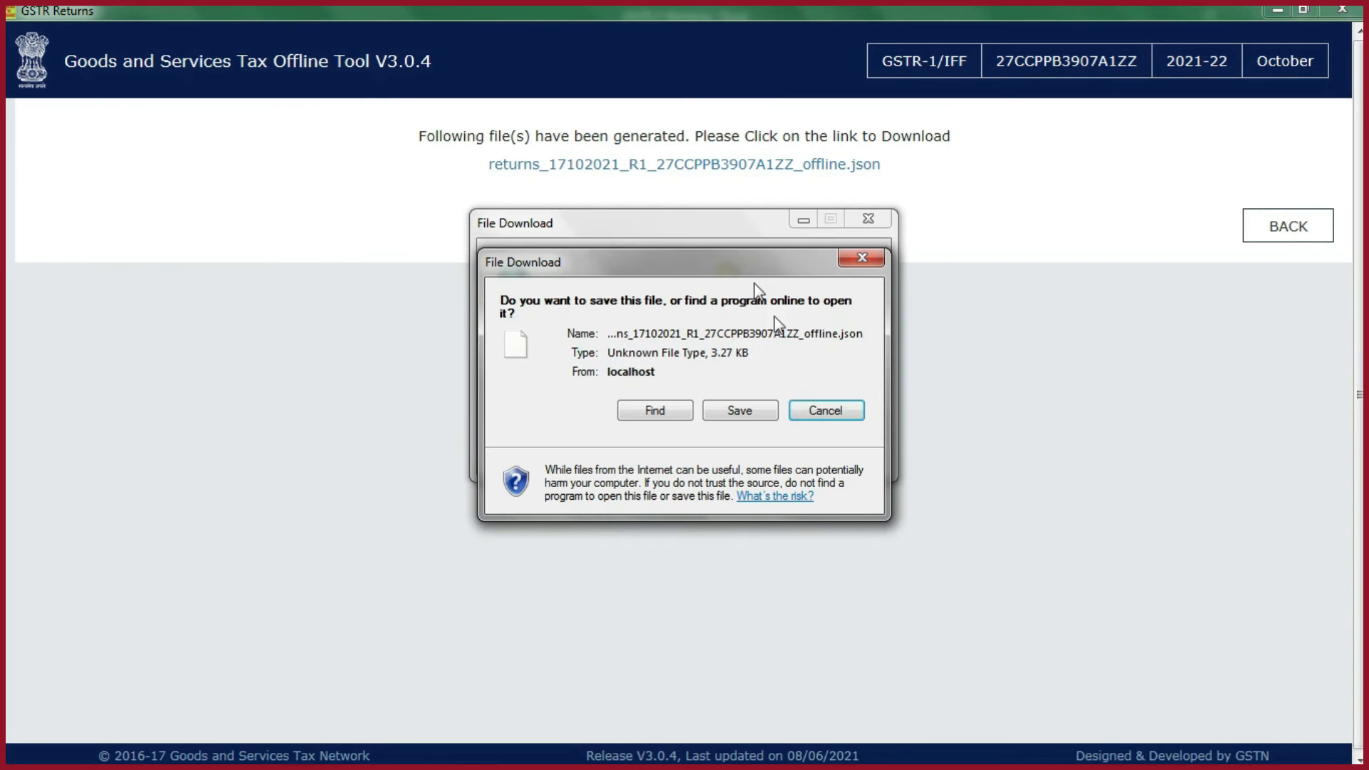
{"action": "left_click", "coordinate": [754, 416]}
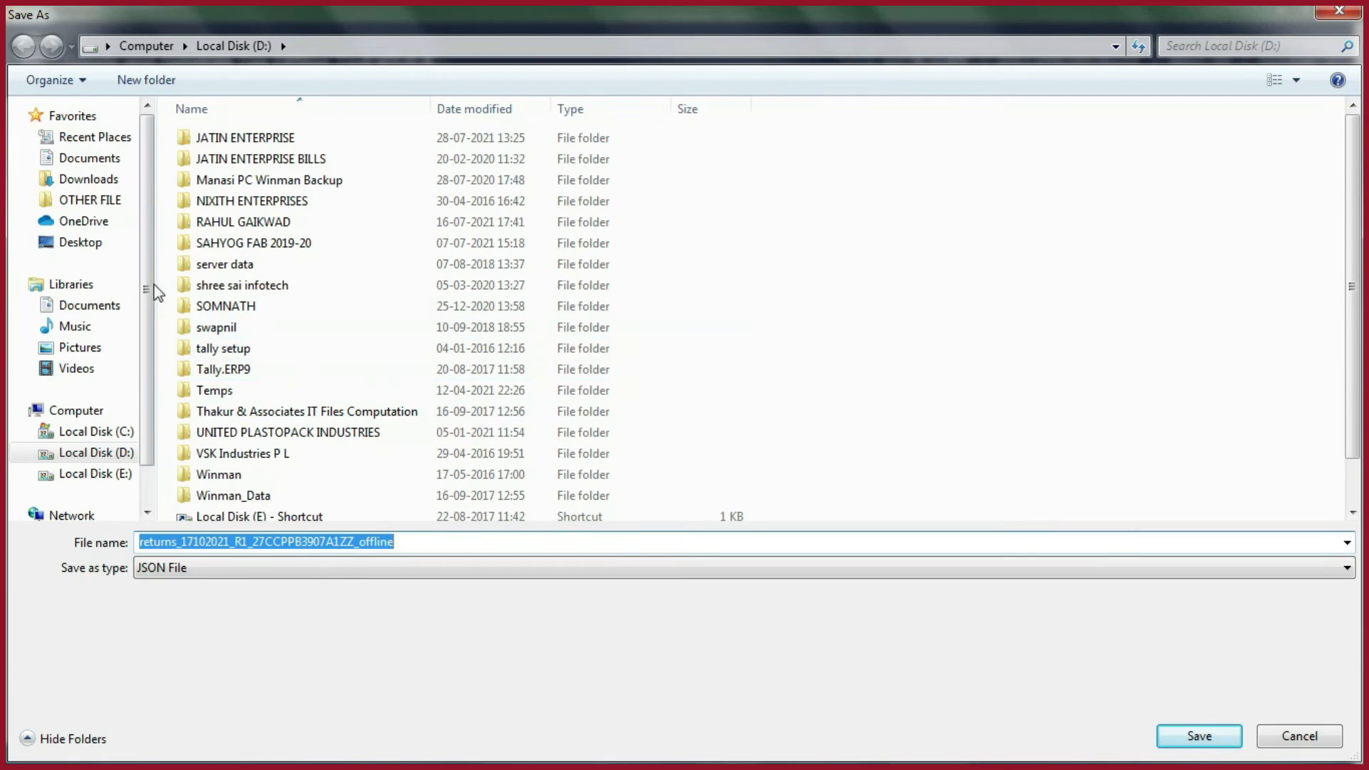
{"action": "left_click", "coordinate": [100, 249]}
{"action": "left_click", "coordinate": [1188, 735]}
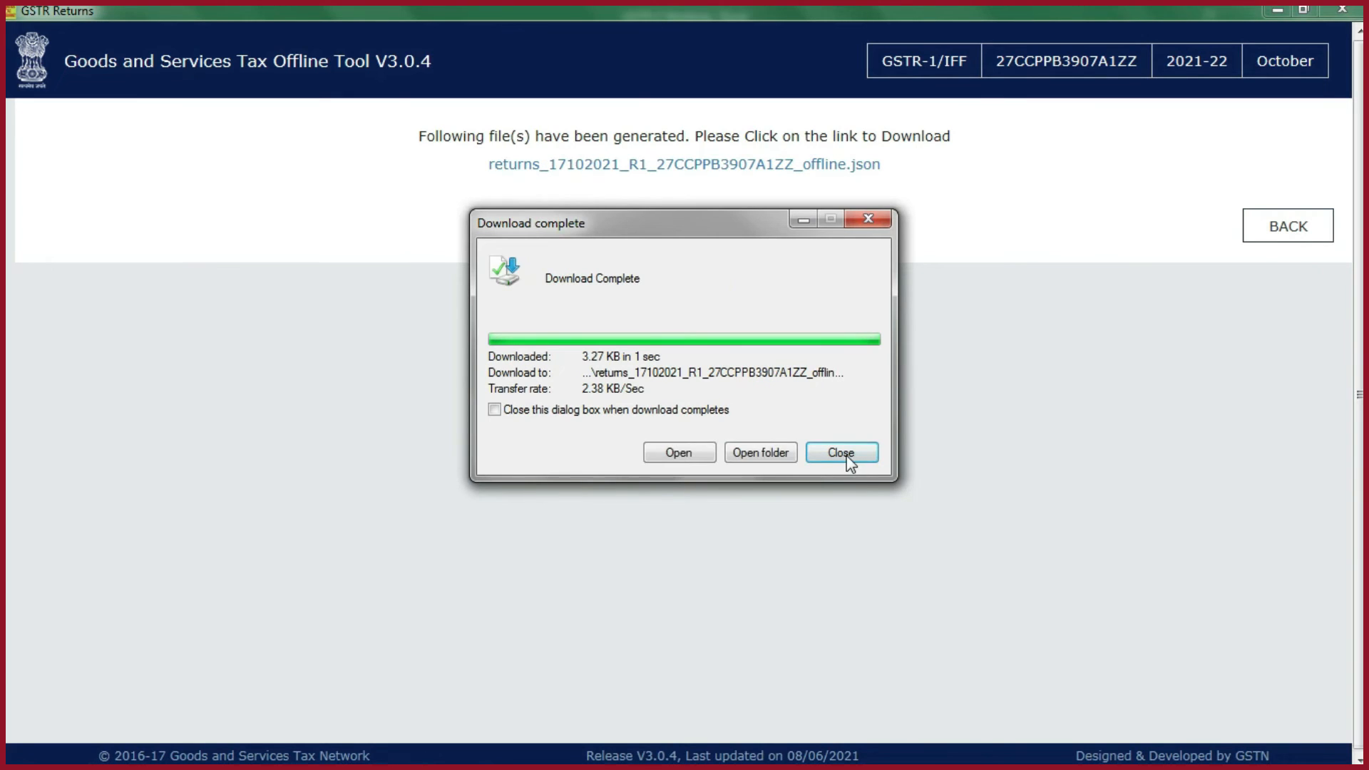
{"action": "left_click", "coordinate": [844, 453]}
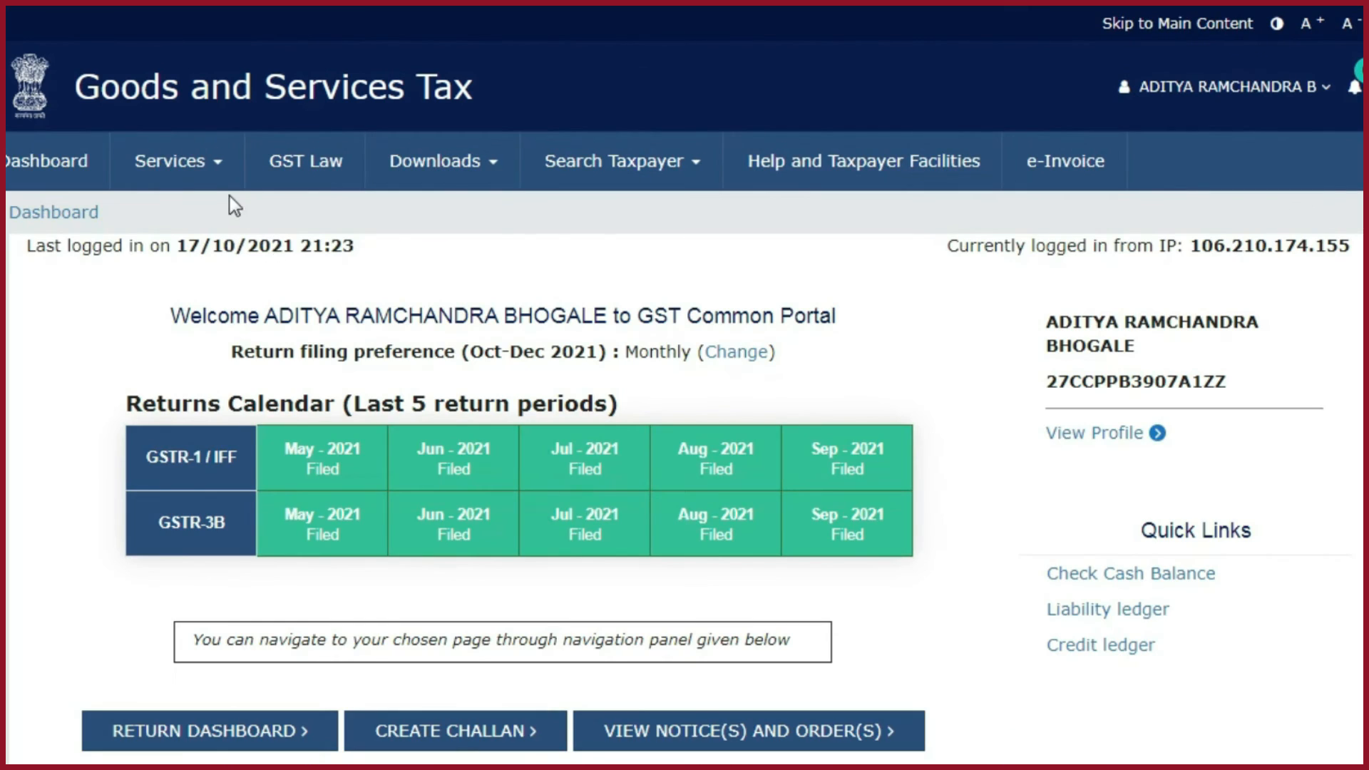
- On the GST portal, find the October returns for 2021-22, Quarter 3 (Oct - Dec), and start offline preparation of GSTR1
{"action": "left_click", "coordinate": [192, 177]}
{"action": "left_click", "coordinate": [269, 221]}
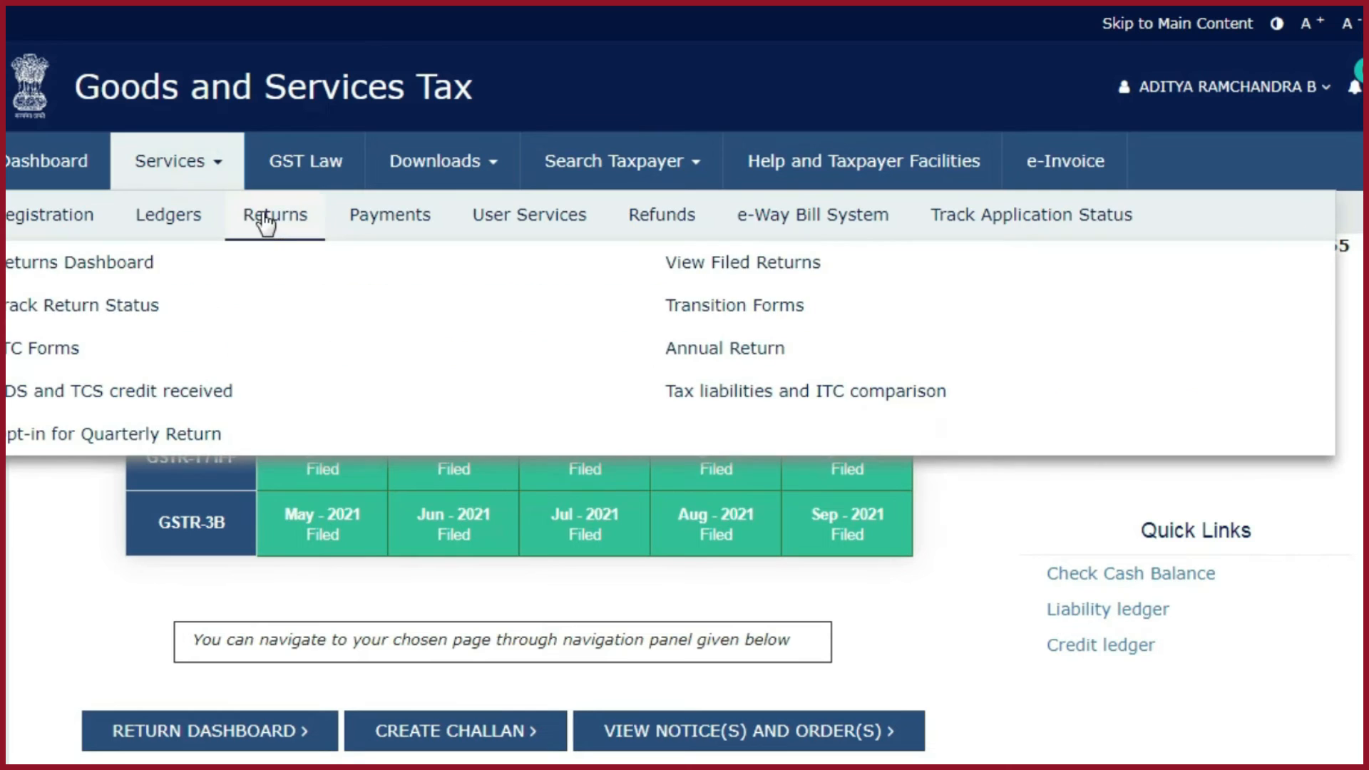
{"action": "left_click", "coordinate": [123, 264]}
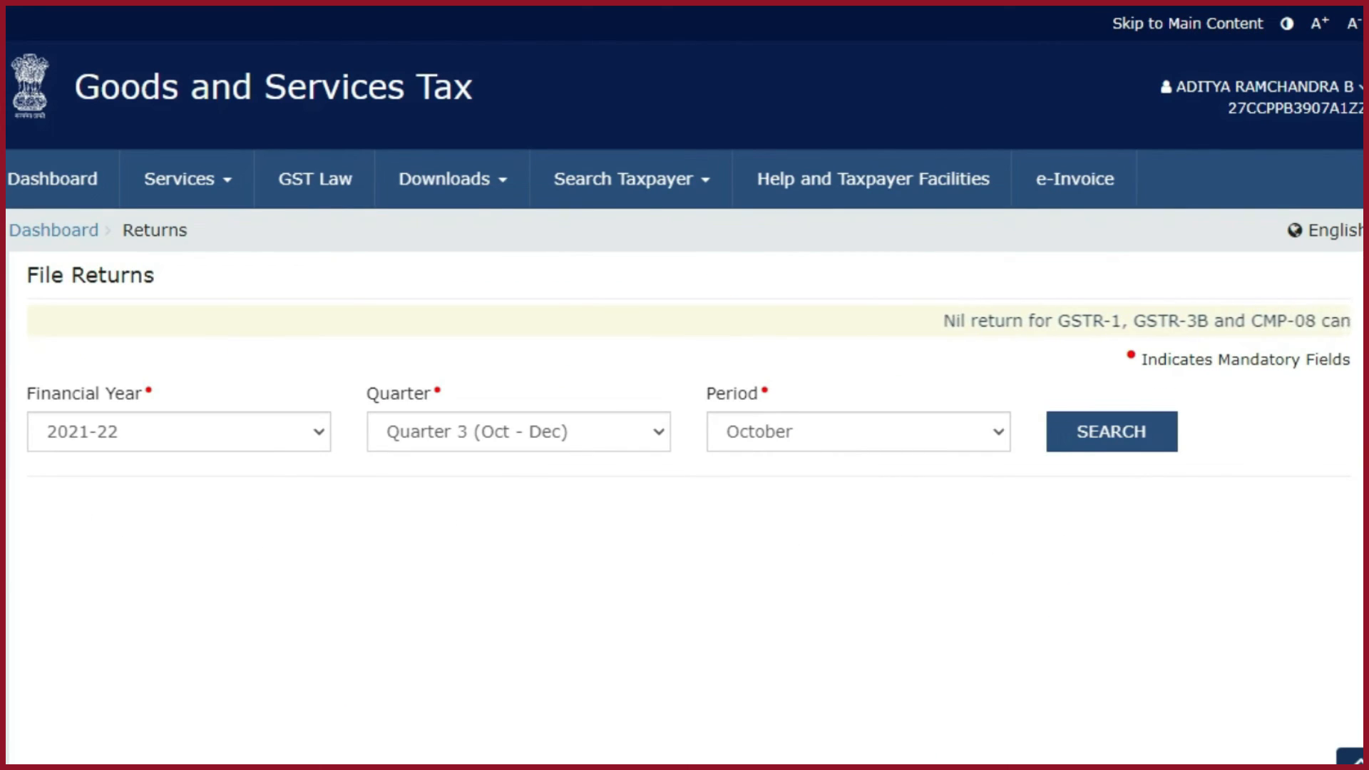
{"action": "left_click", "coordinate": [1131, 450]}
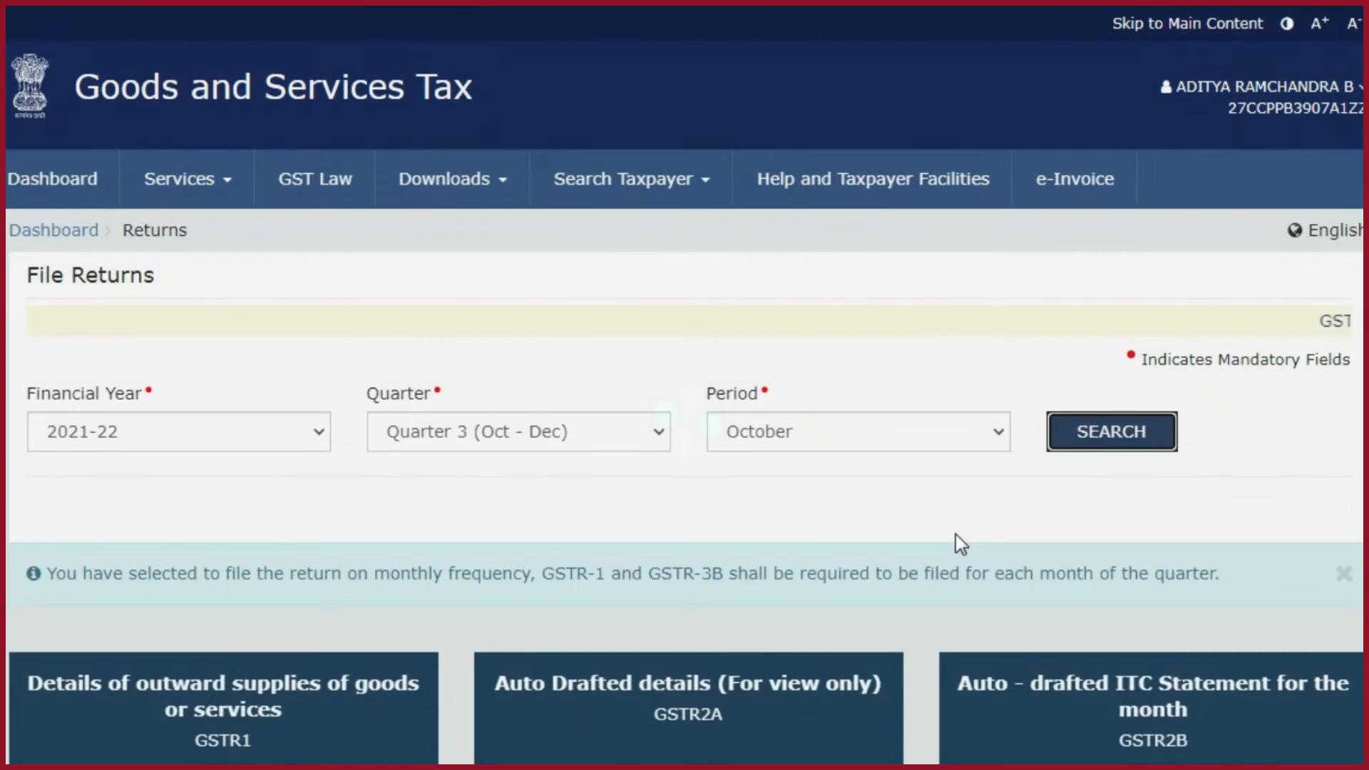
{"action": "scroll", "coordinate": [956, 535], "scroll_direction": "down", "scroll_amount": 4}
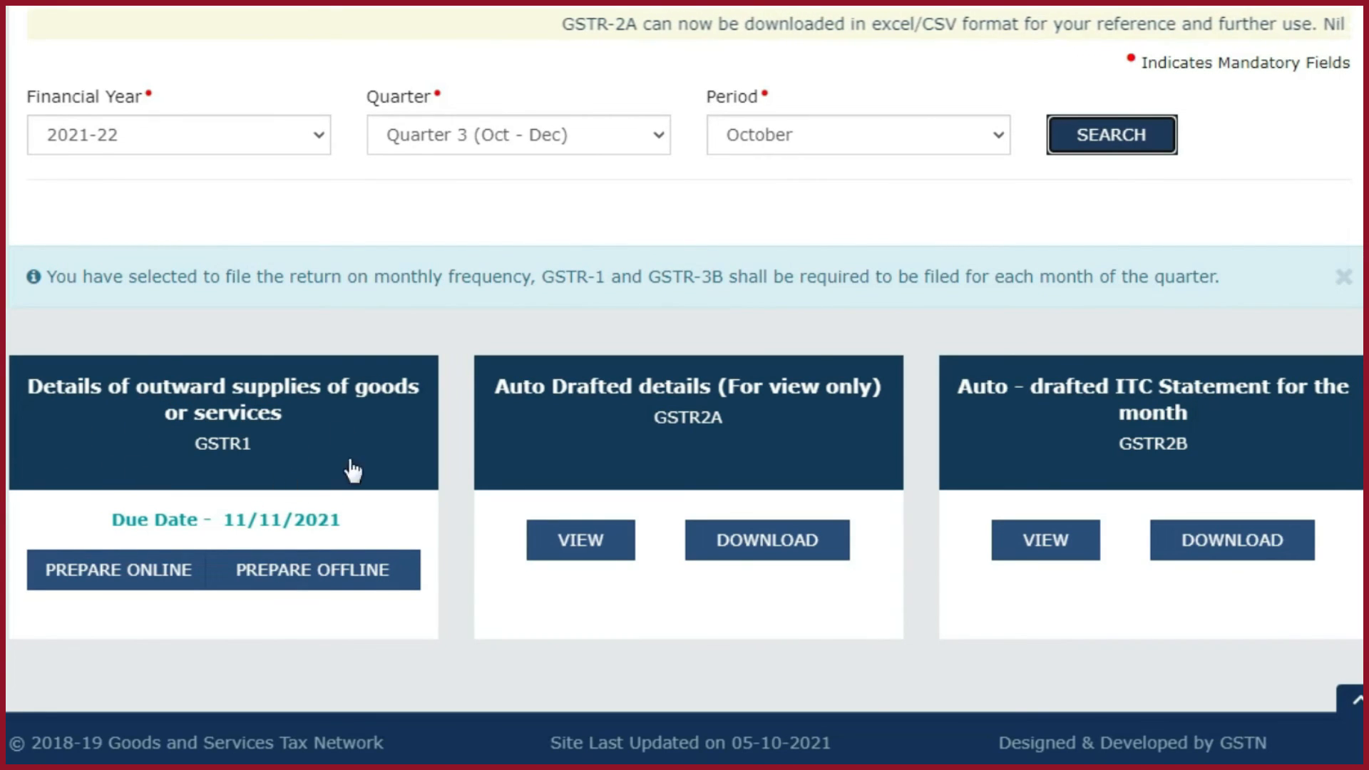
{"action": "left_click", "coordinate": [295, 579]}
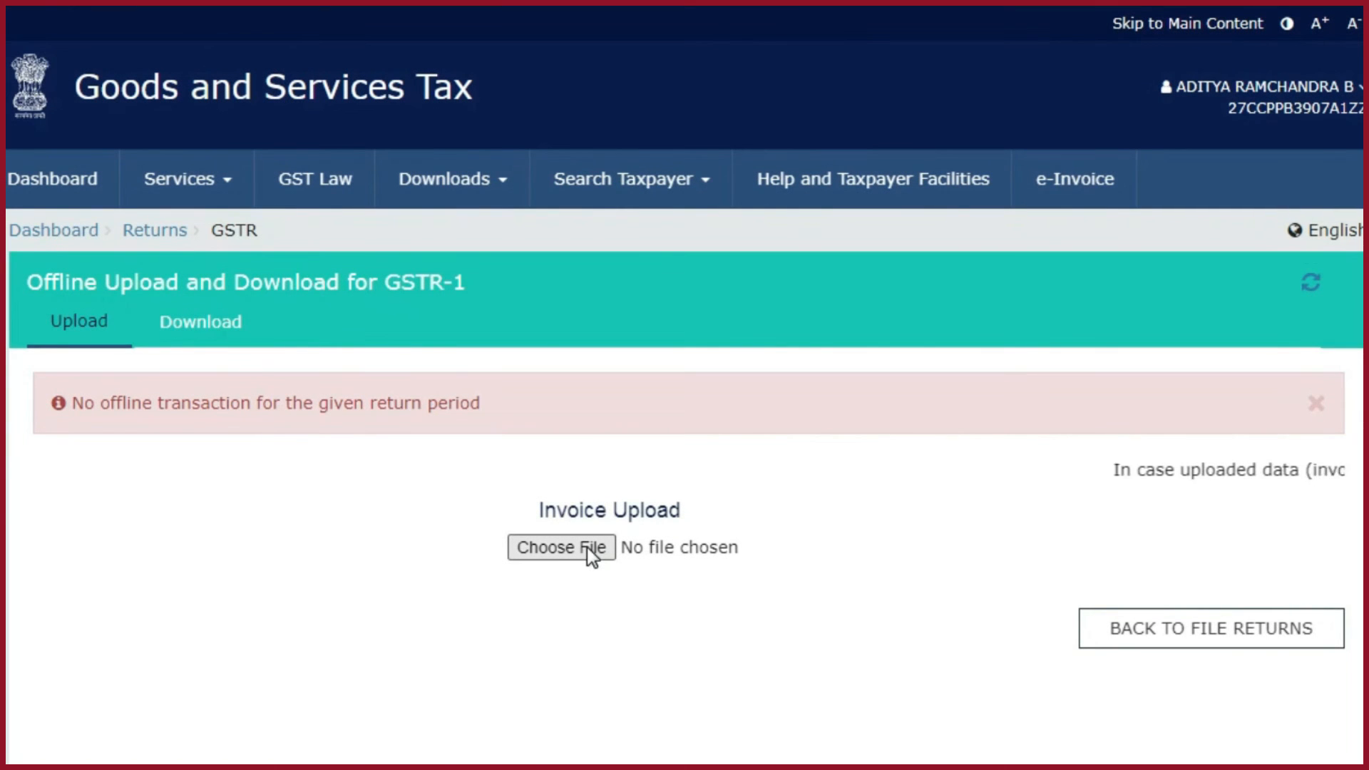
- Upload the generated offline JSON return file from the Desktop as the GSTR-1 invoice upload
{"action": "left_click", "coordinate": [586, 547]}
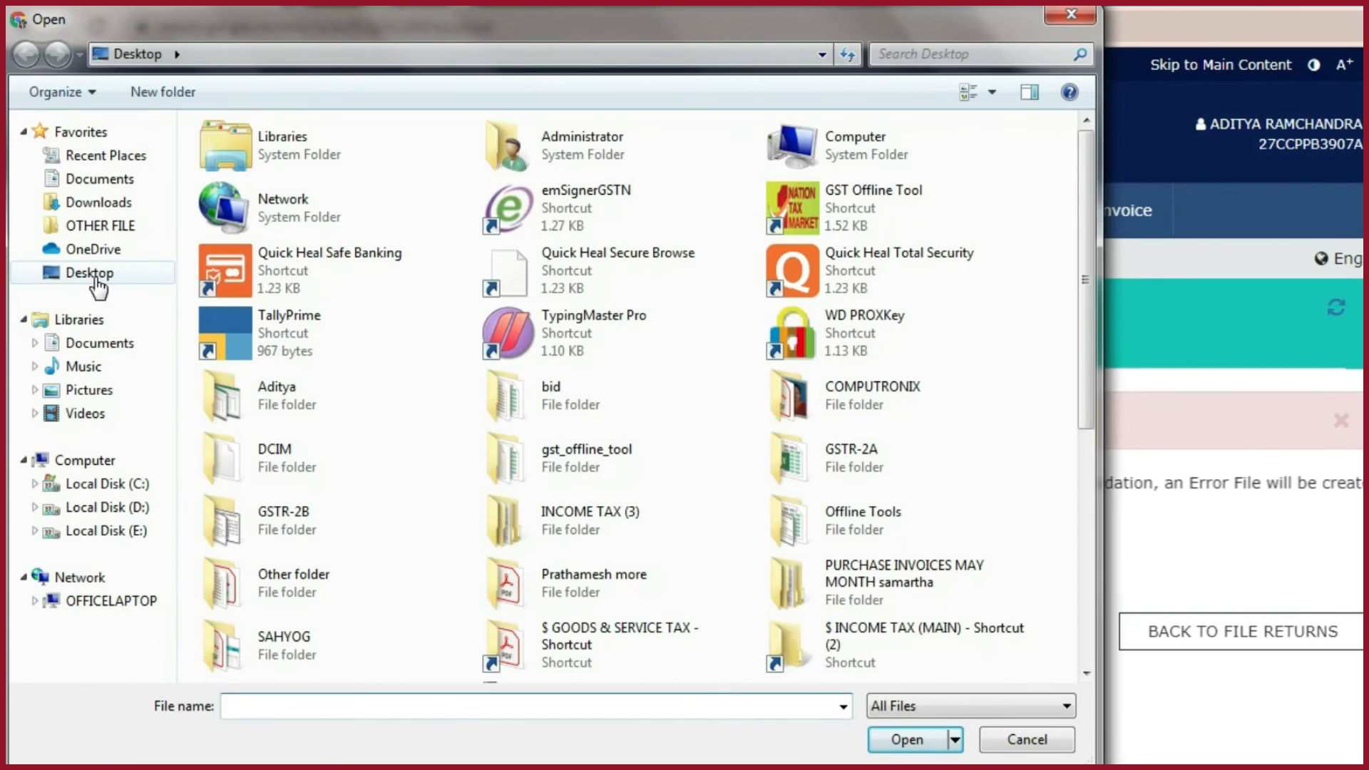
{"action": "left_click", "coordinate": [97, 288]}
{"action": "left_click_drag", "start_coordinate": [1078, 367], "coordinate": [1092, 688]}
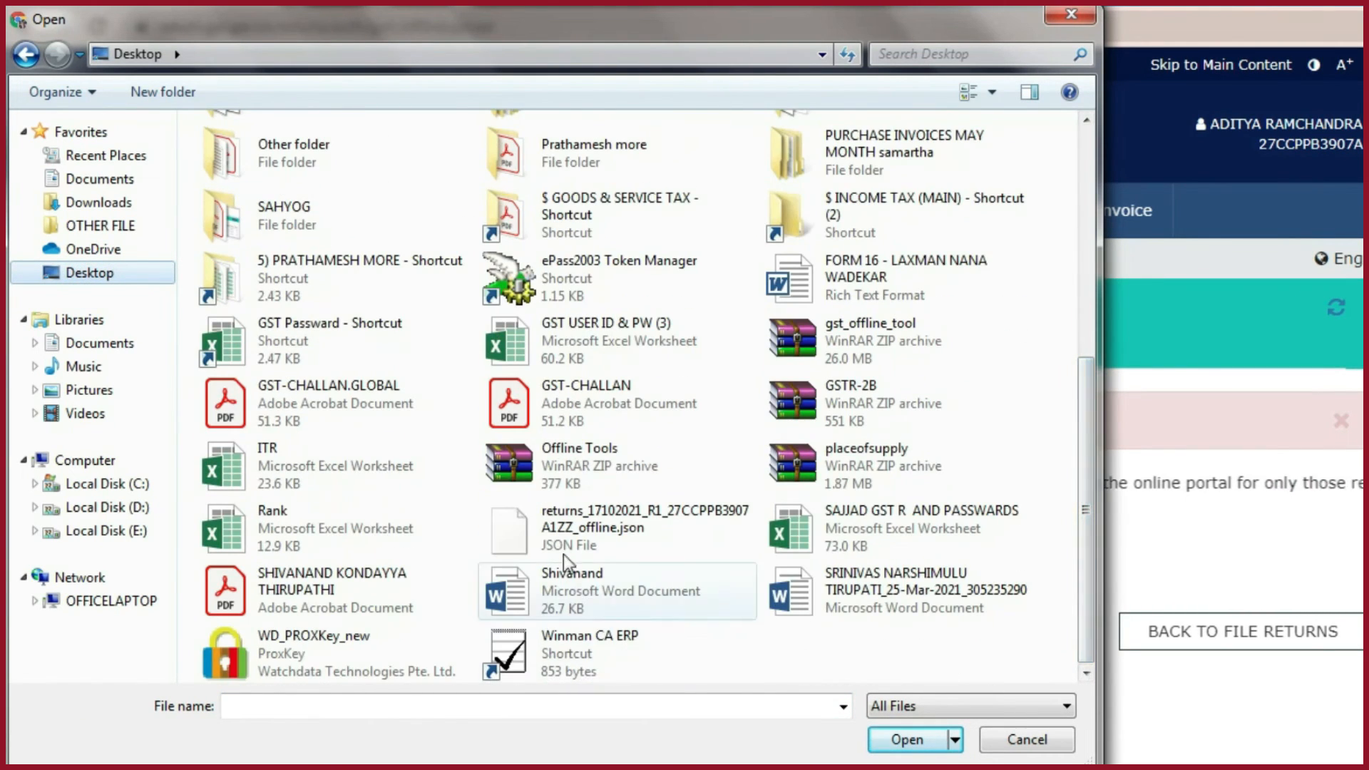
{"action": "double_click", "coordinate": [613, 526]}
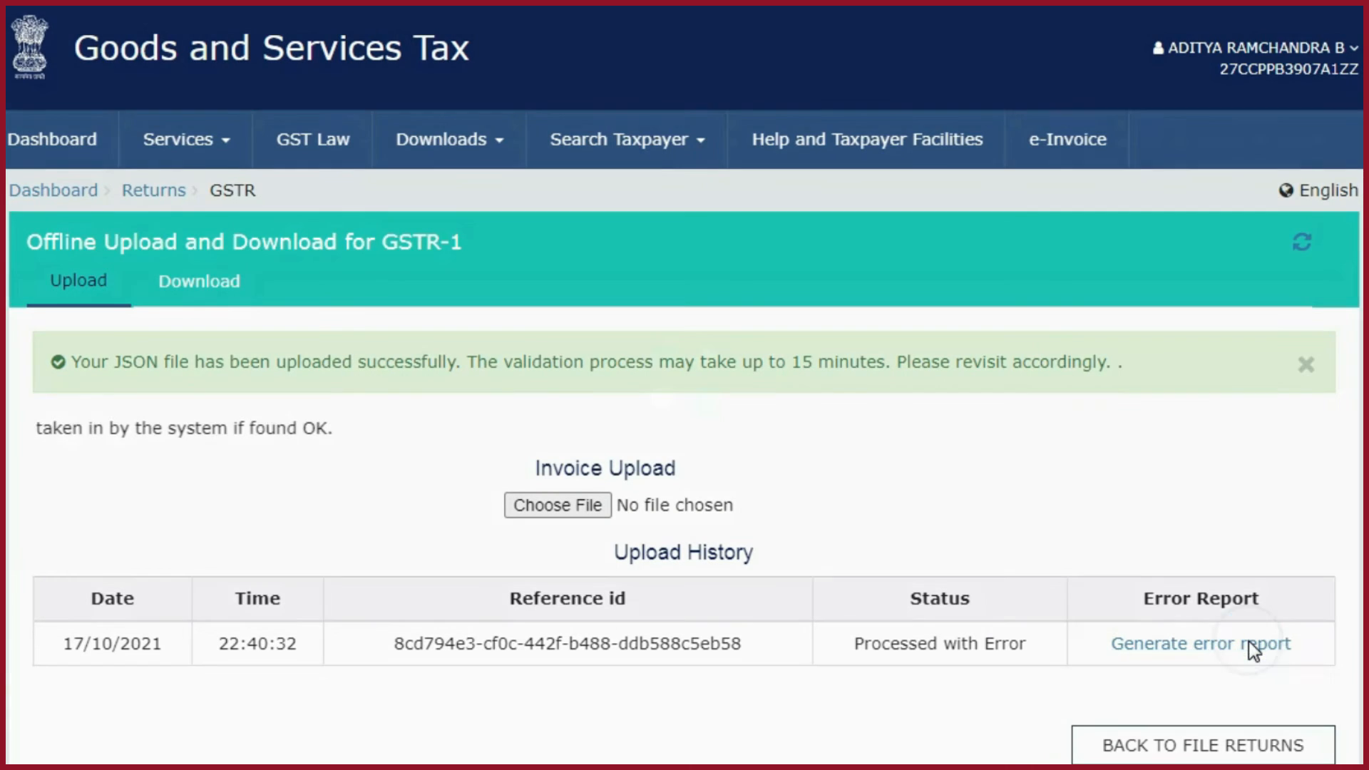
- Generate the error report for the uploaded file, refresh the upload history, download the report and show the zip in its folder
{"action": "left_click", "coordinate": [1254, 646]}
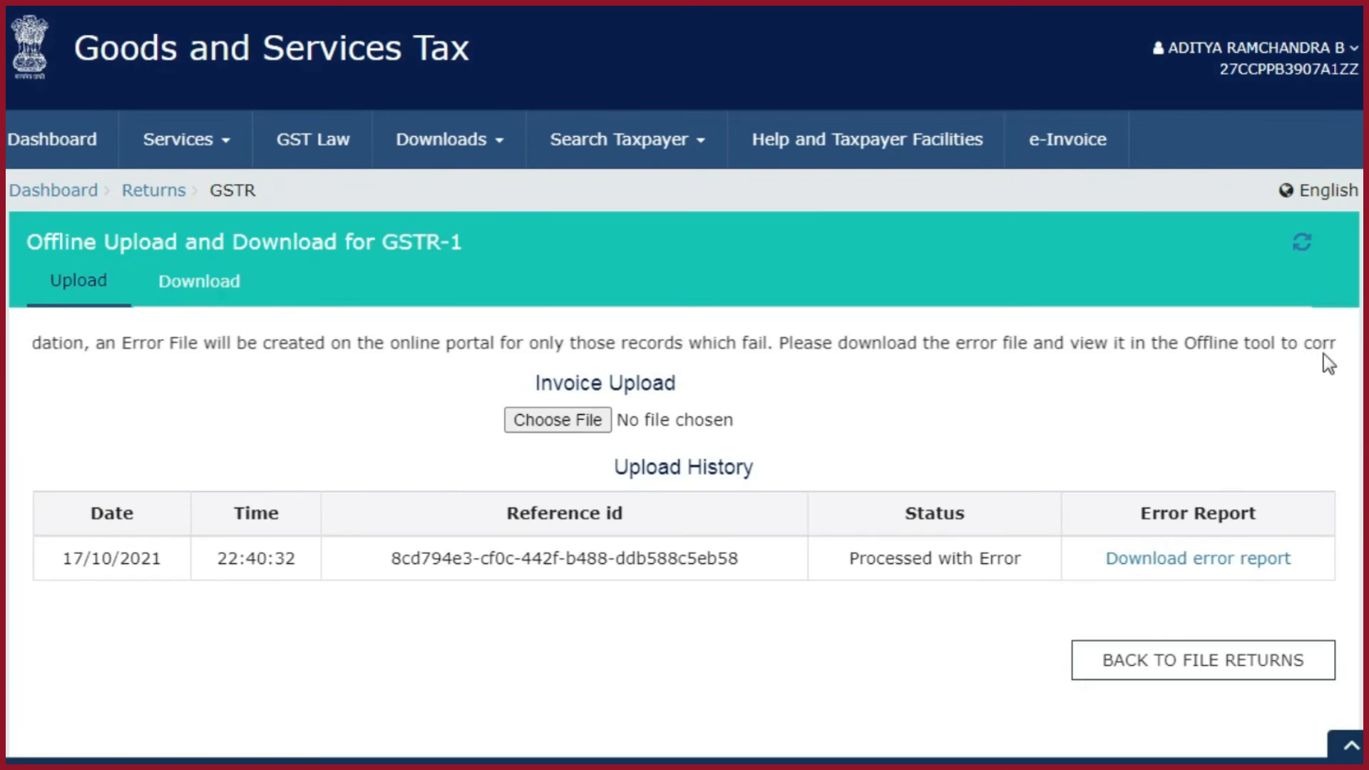
{"action": "left_click", "coordinate": [1302, 239]}
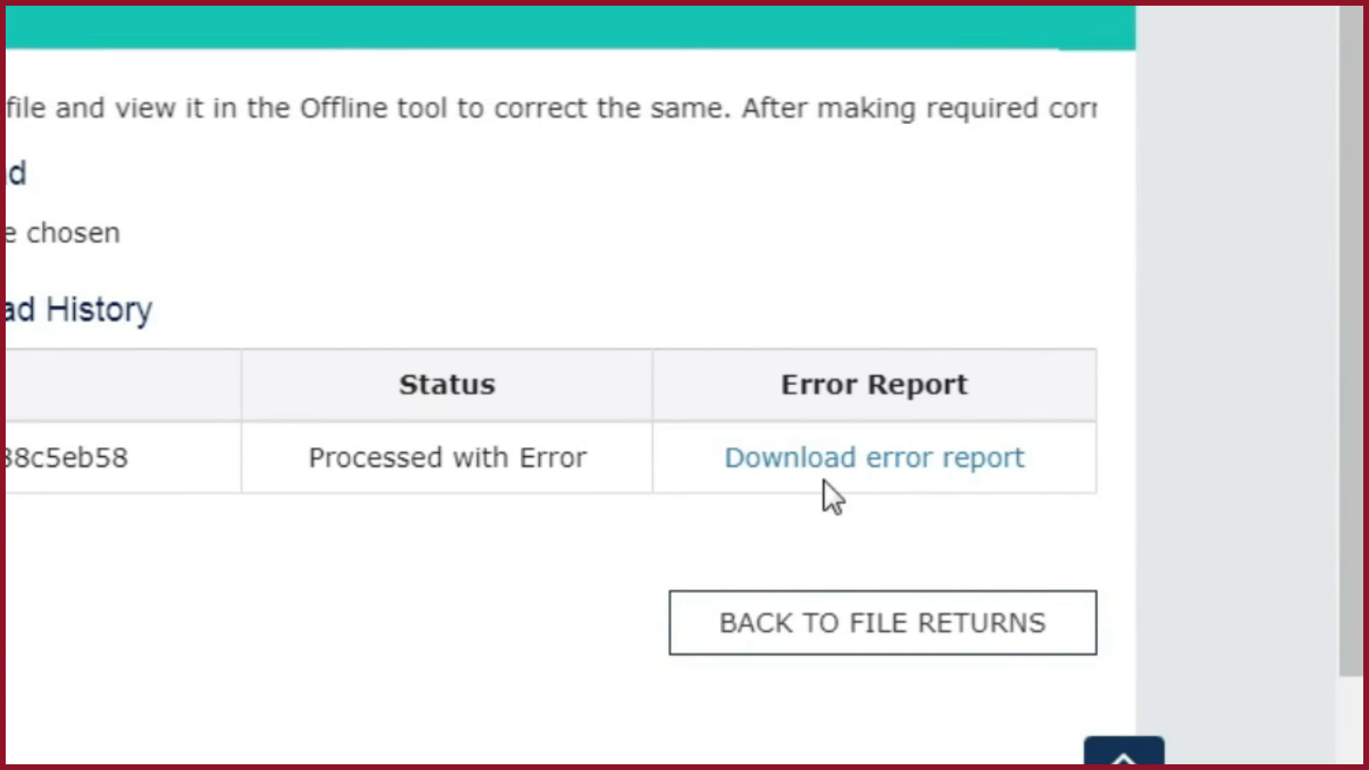
{"action": "left_click", "coordinate": [957, 470]}
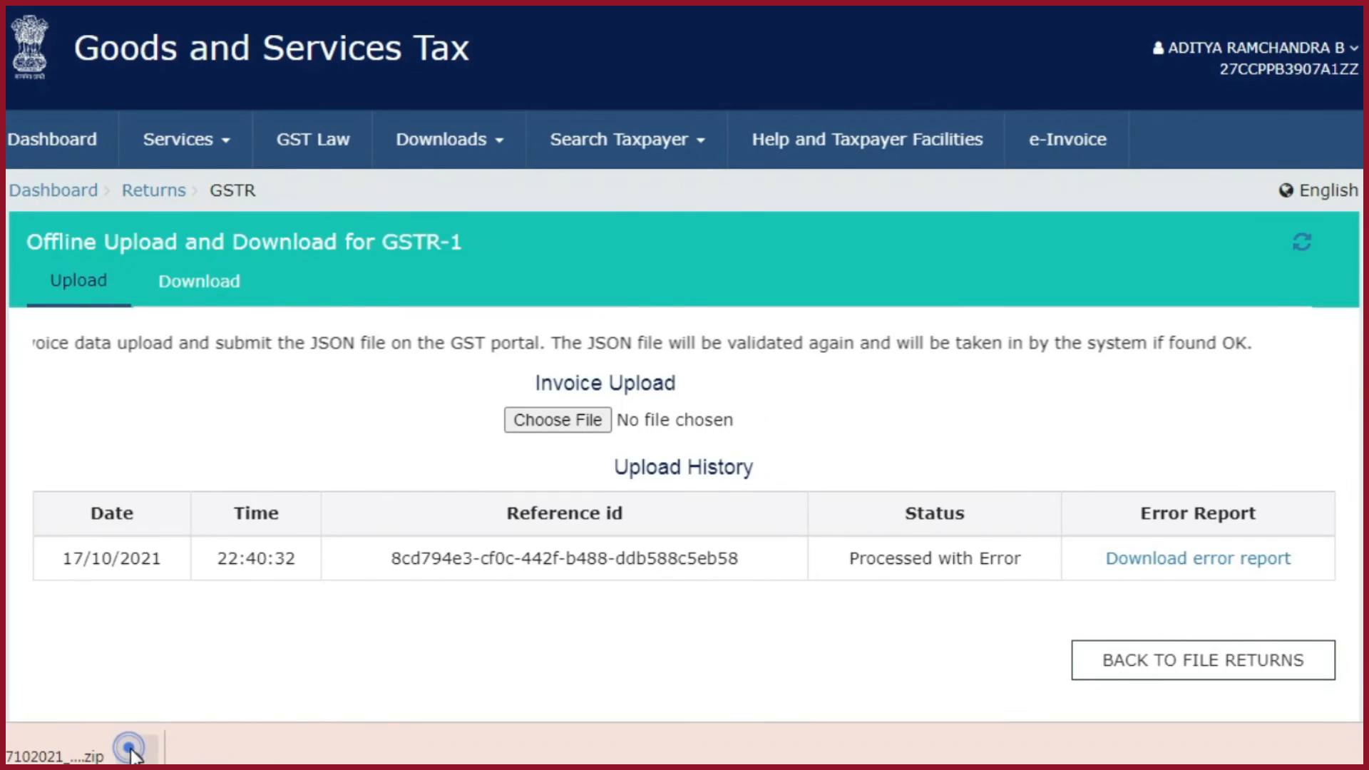
{"action": "left_click", "coordinate": [137, 756]}
{"action": "left_click", "coordinate": [220, 676]}
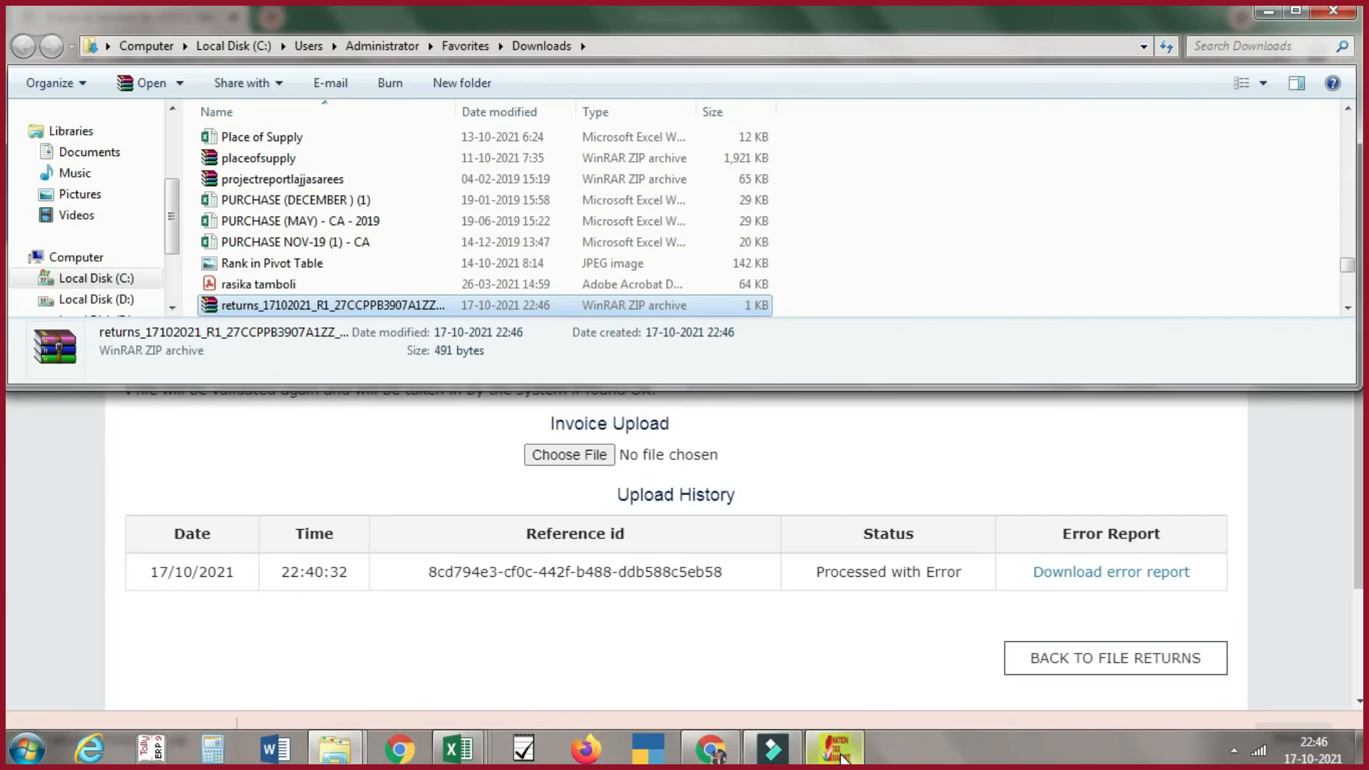
- Switch to the GST Offline Tool, return to its home page and open the error report zip downloaded from the GST portal
{"action": "left_click", "coordinate": [842, 756]}
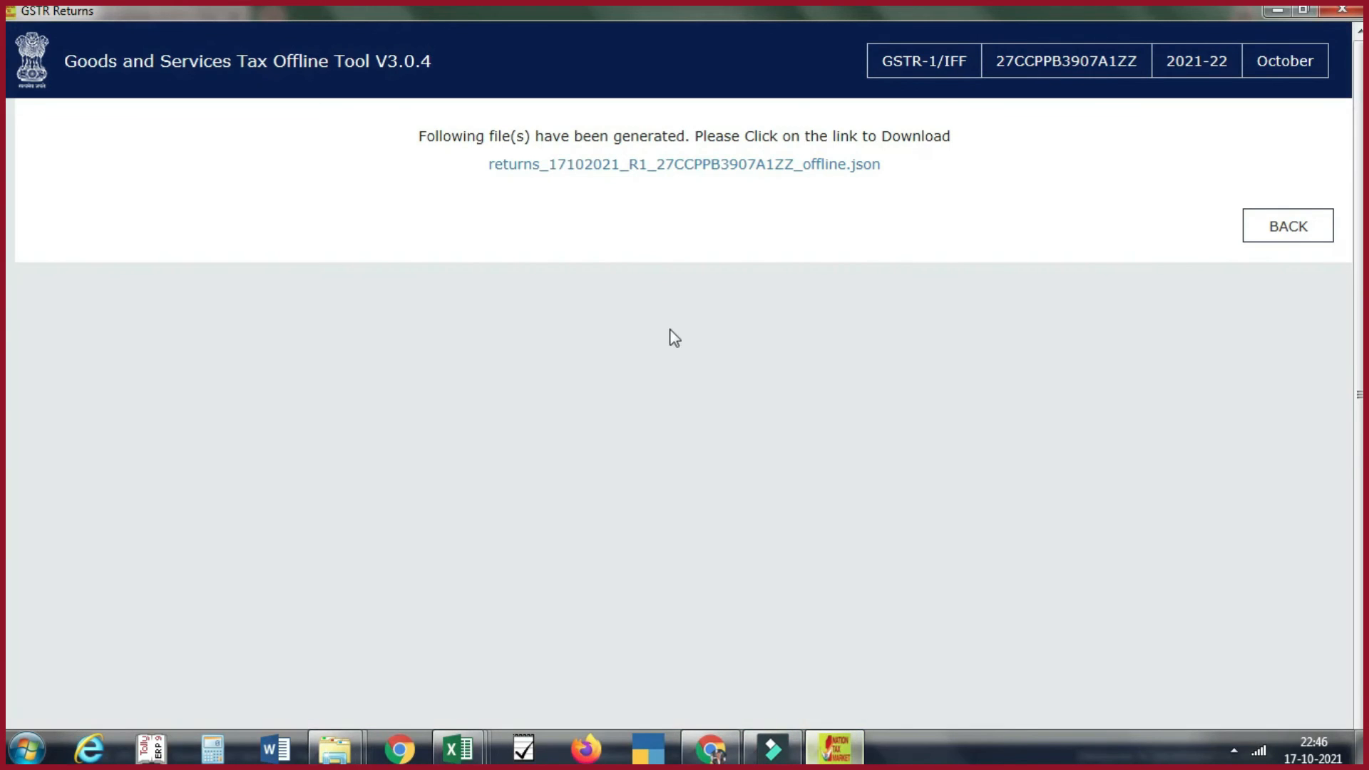
{"action": "left_click", "coordinate": [899, 62]}
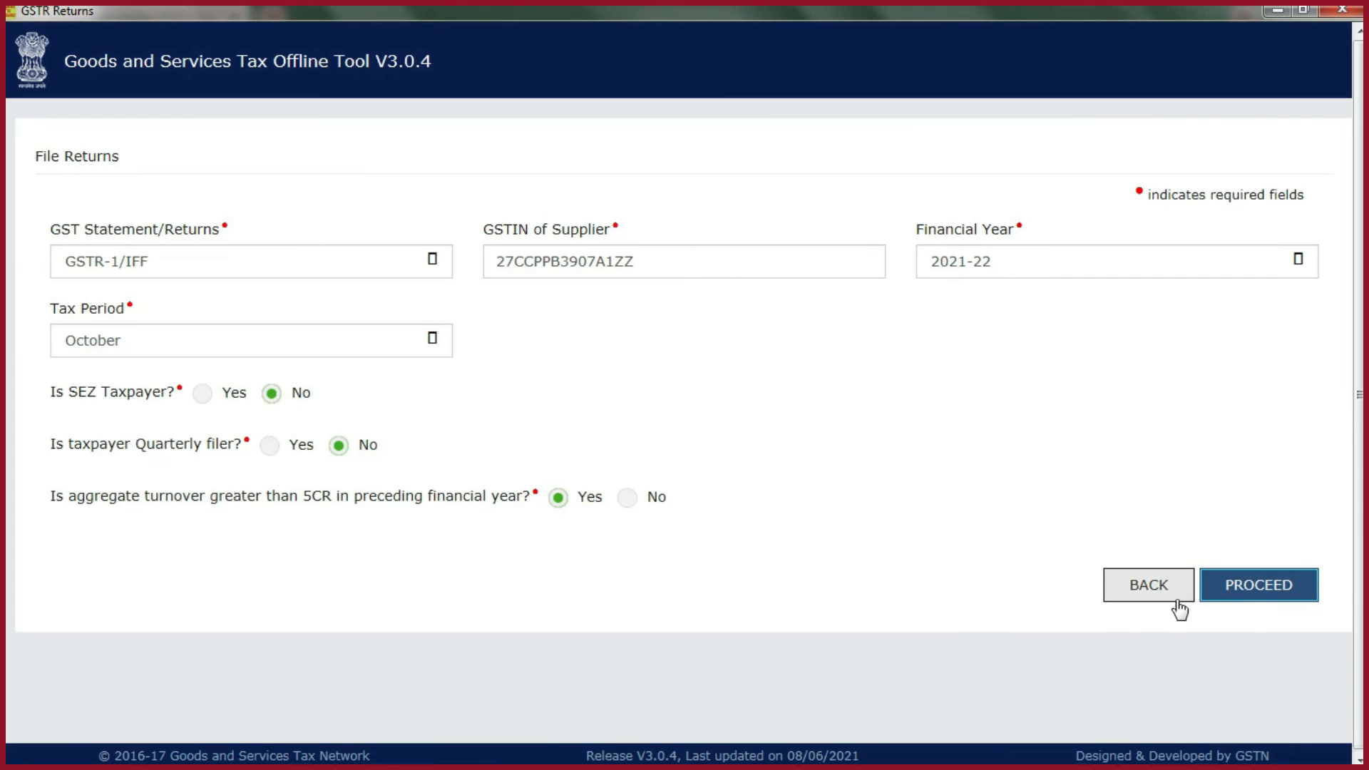
{"action": "left_click", "coordinate": [1159, 587]}
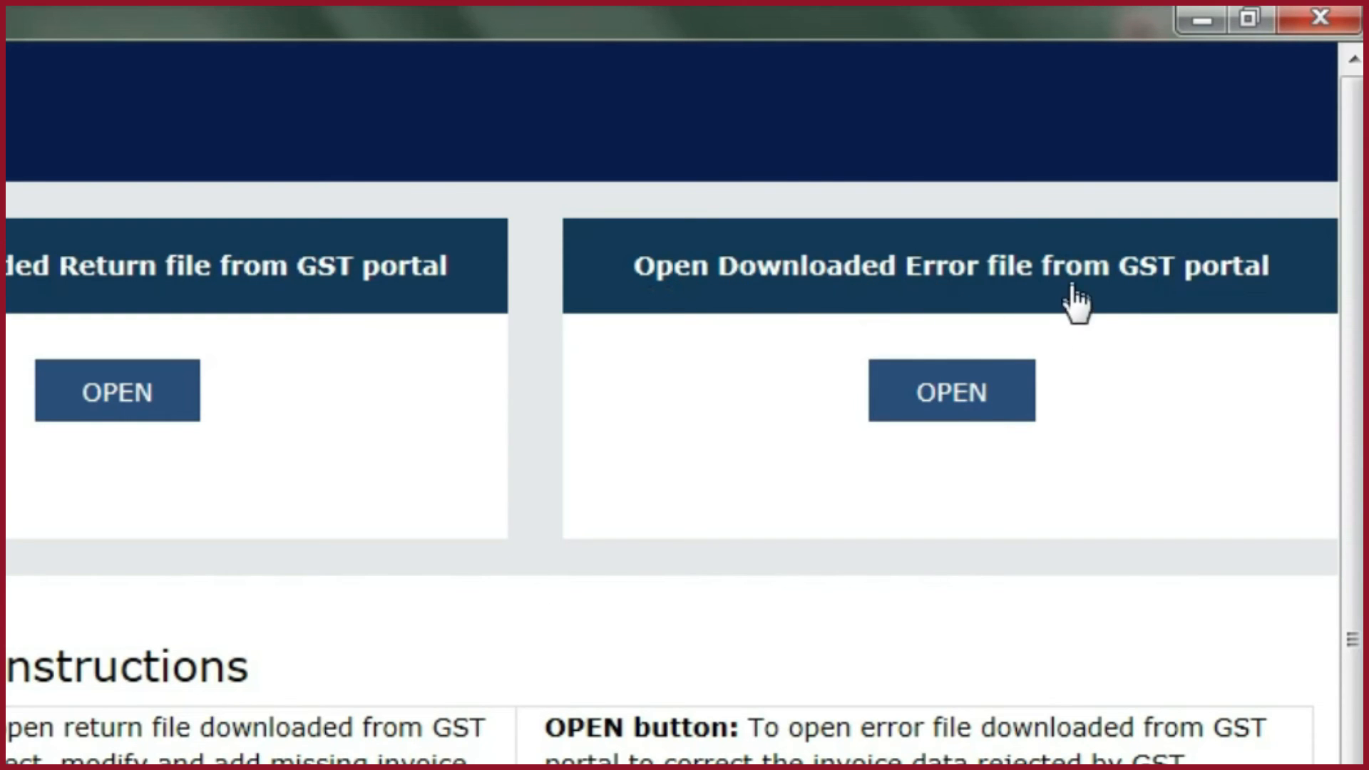
{"action": "left_click", "coordinate": [920, 398]}
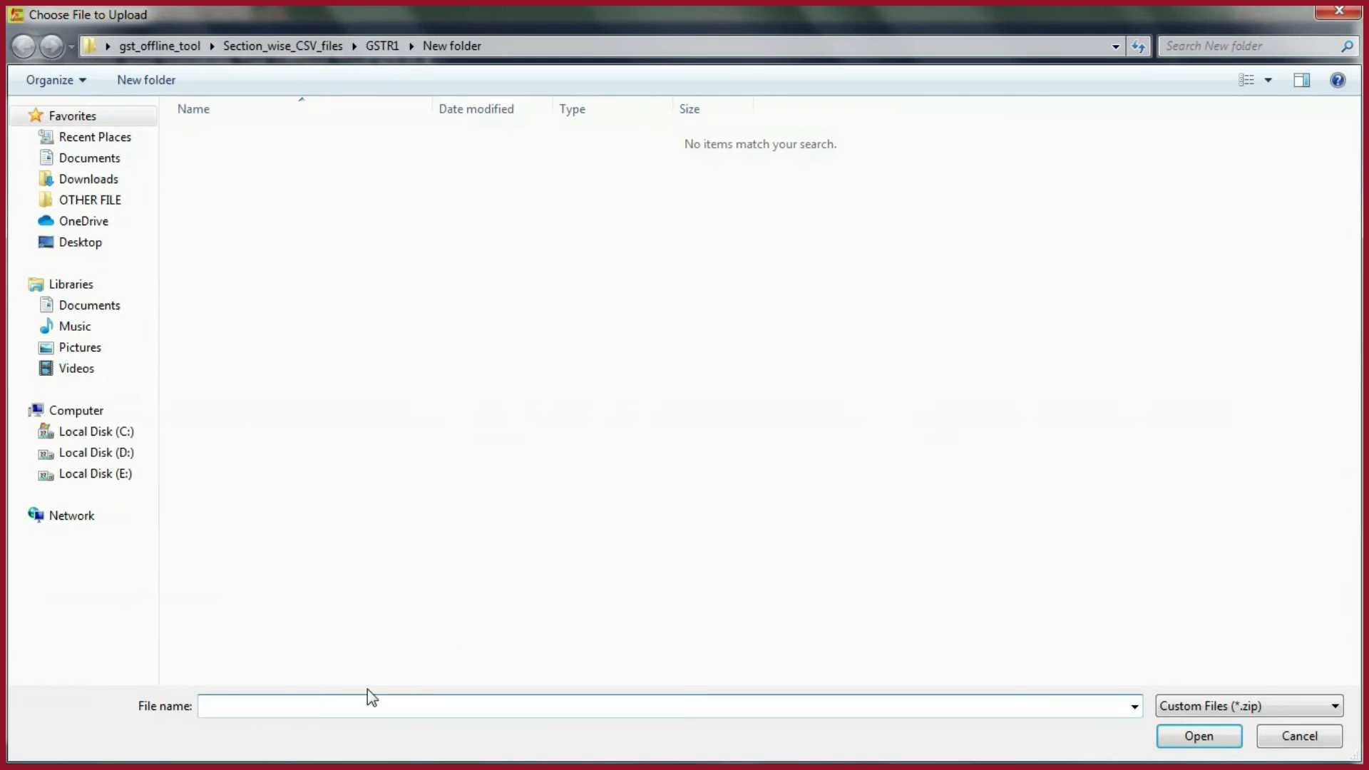
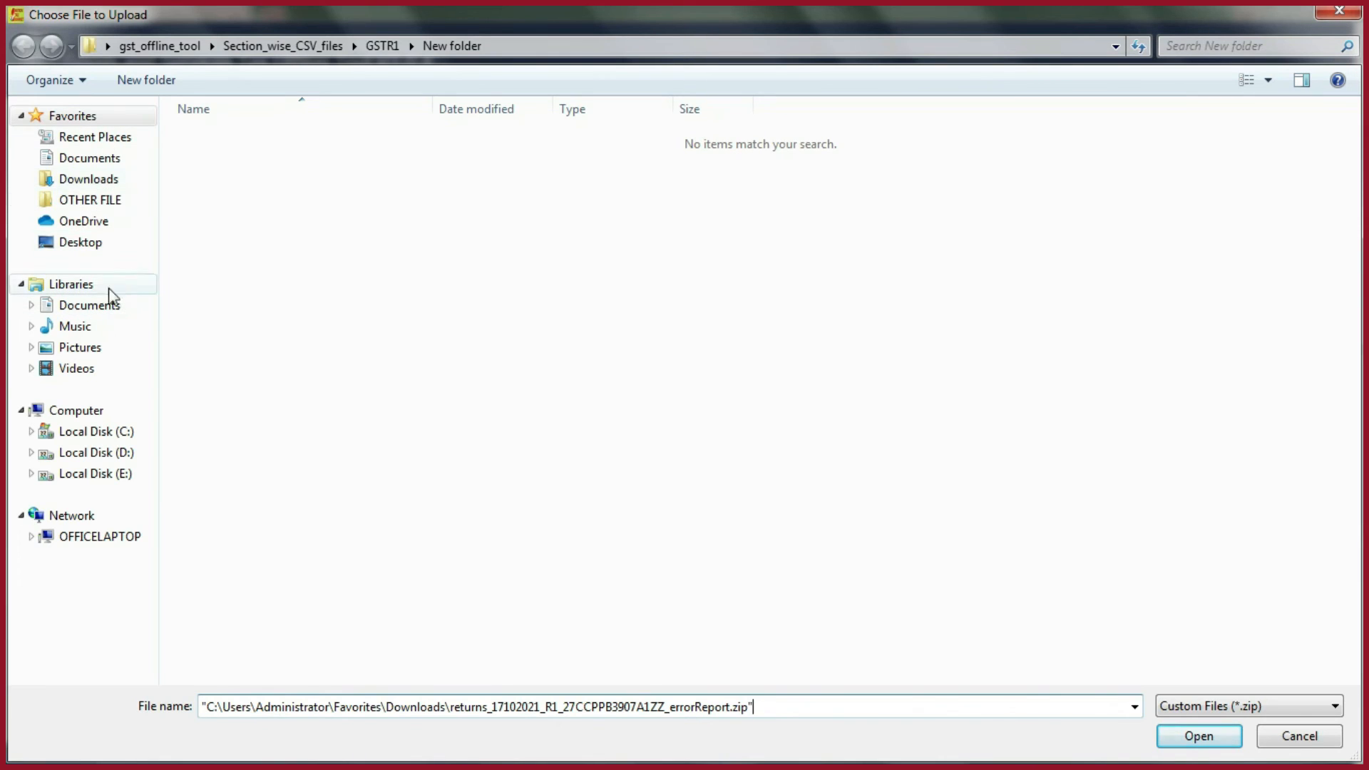
{"action": "left_click", "coordinate": [1208, 736]}
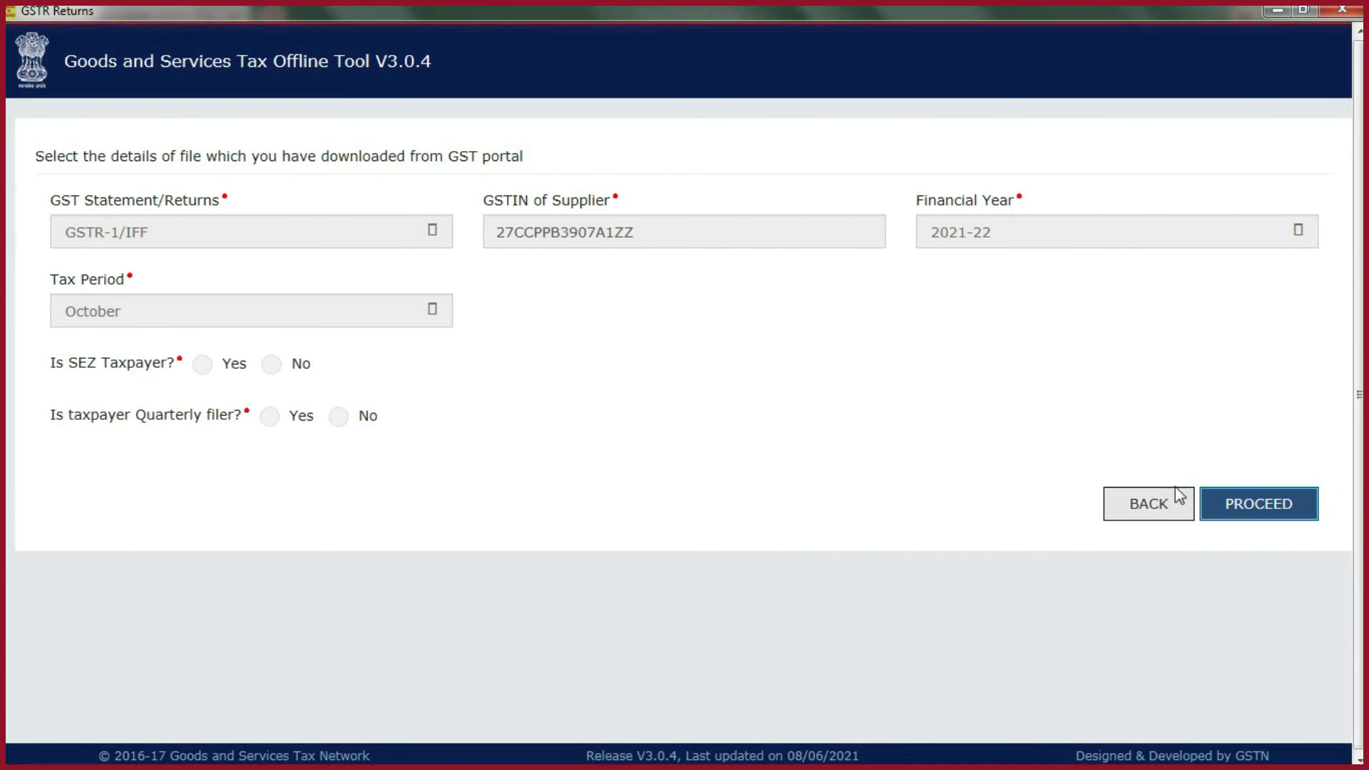
- Answer No for SEZ taxpayer, No for quarterly filer and Yes for turnover above 5CR, and proceed with the error file
{"action": "left_click", "coordinate": [273, 366]}
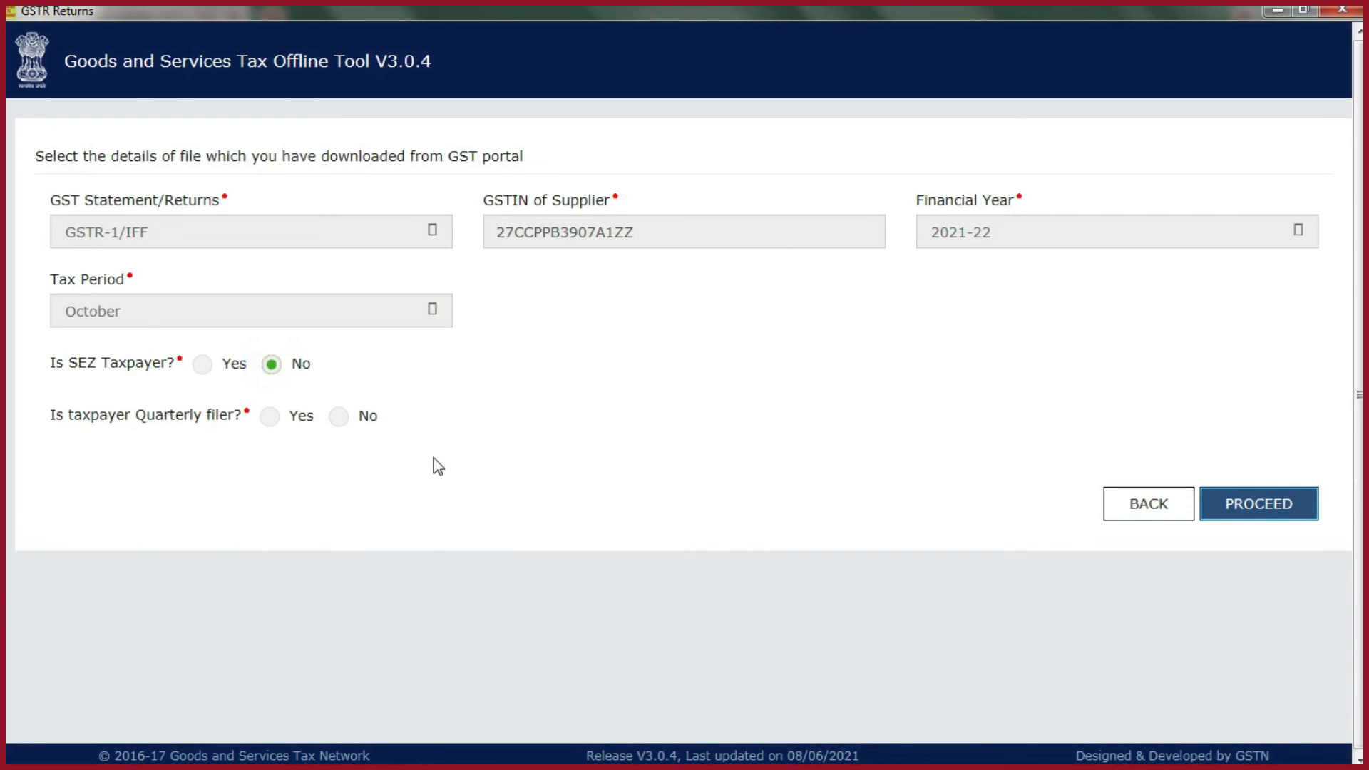
{"action": "left_click", "coordinate": [340, 418]}
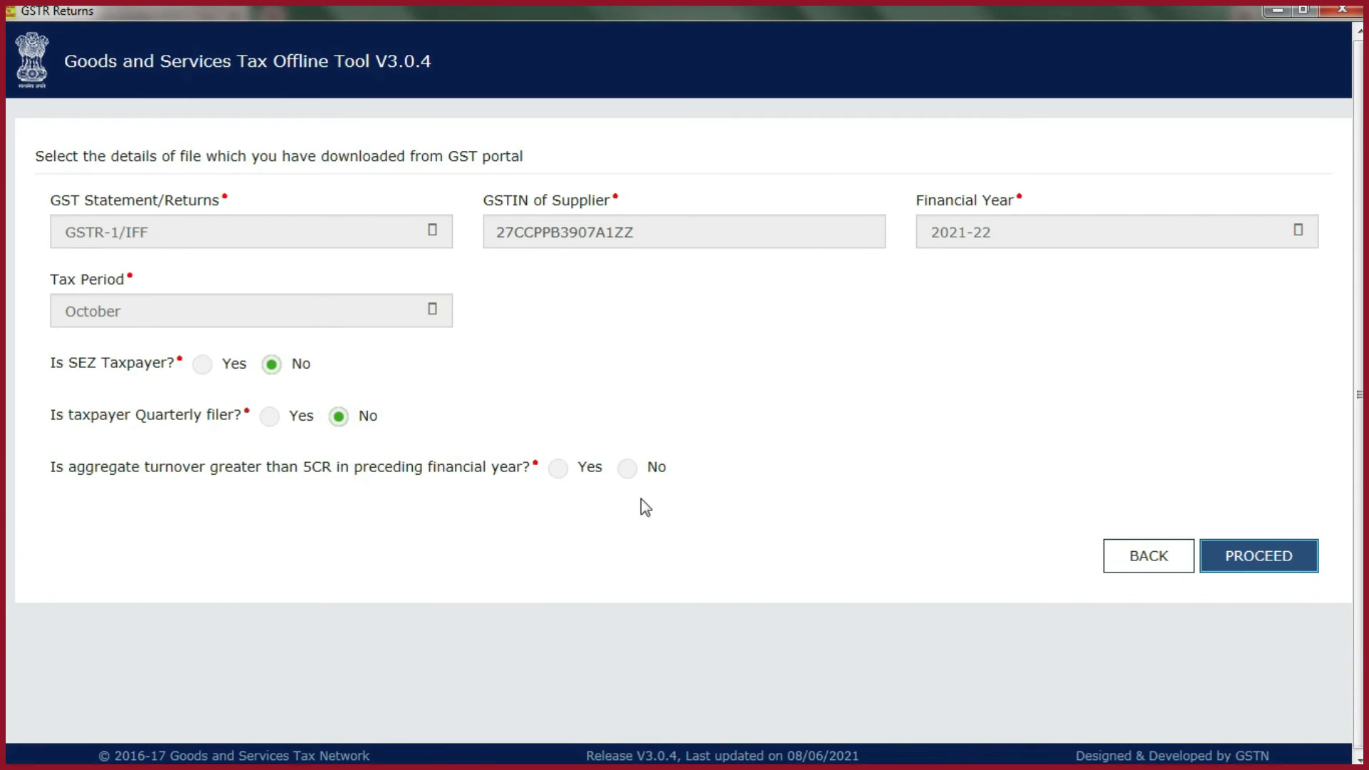
{"action": "left_click", "coordinate": [560, 468]}
{"action": "left_click", "coordinate": [1220, 550]}
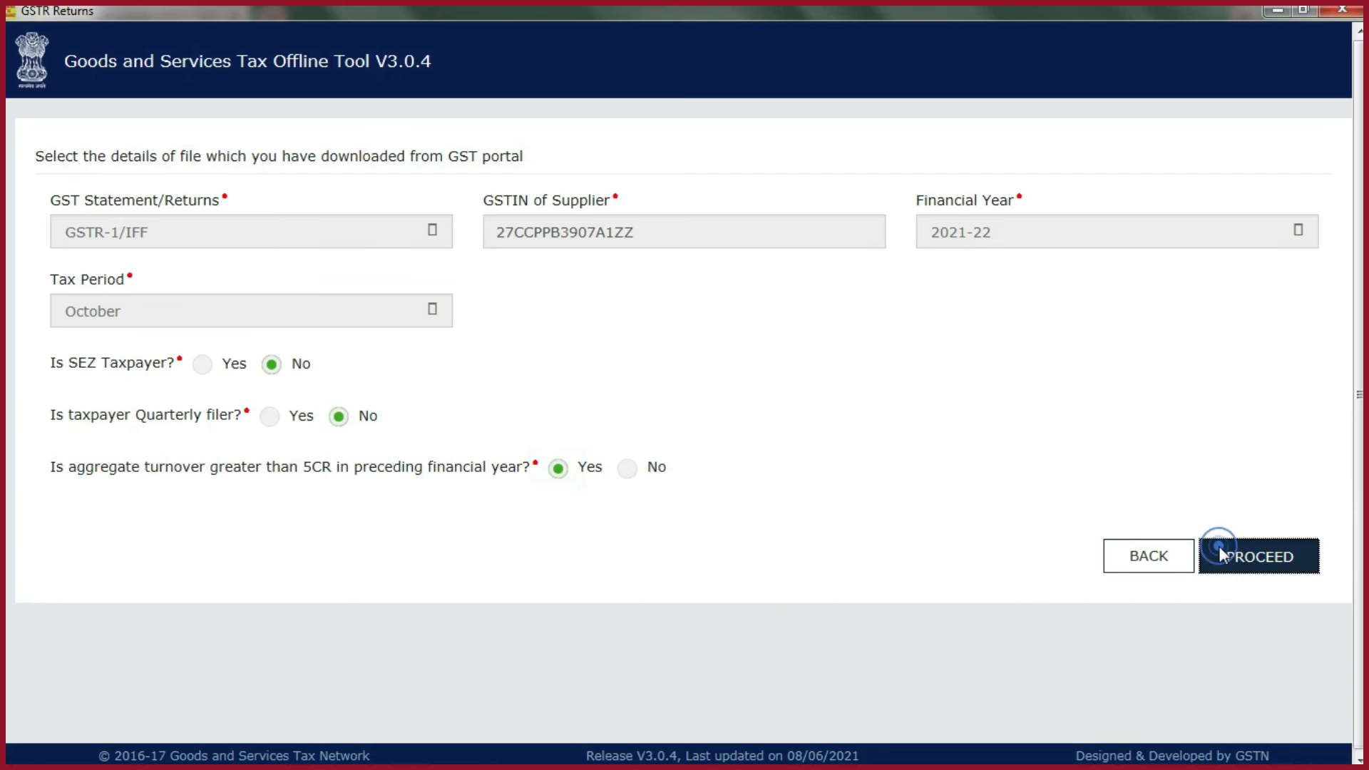
{"action": "left_click", "coordinate": [745, 474]}
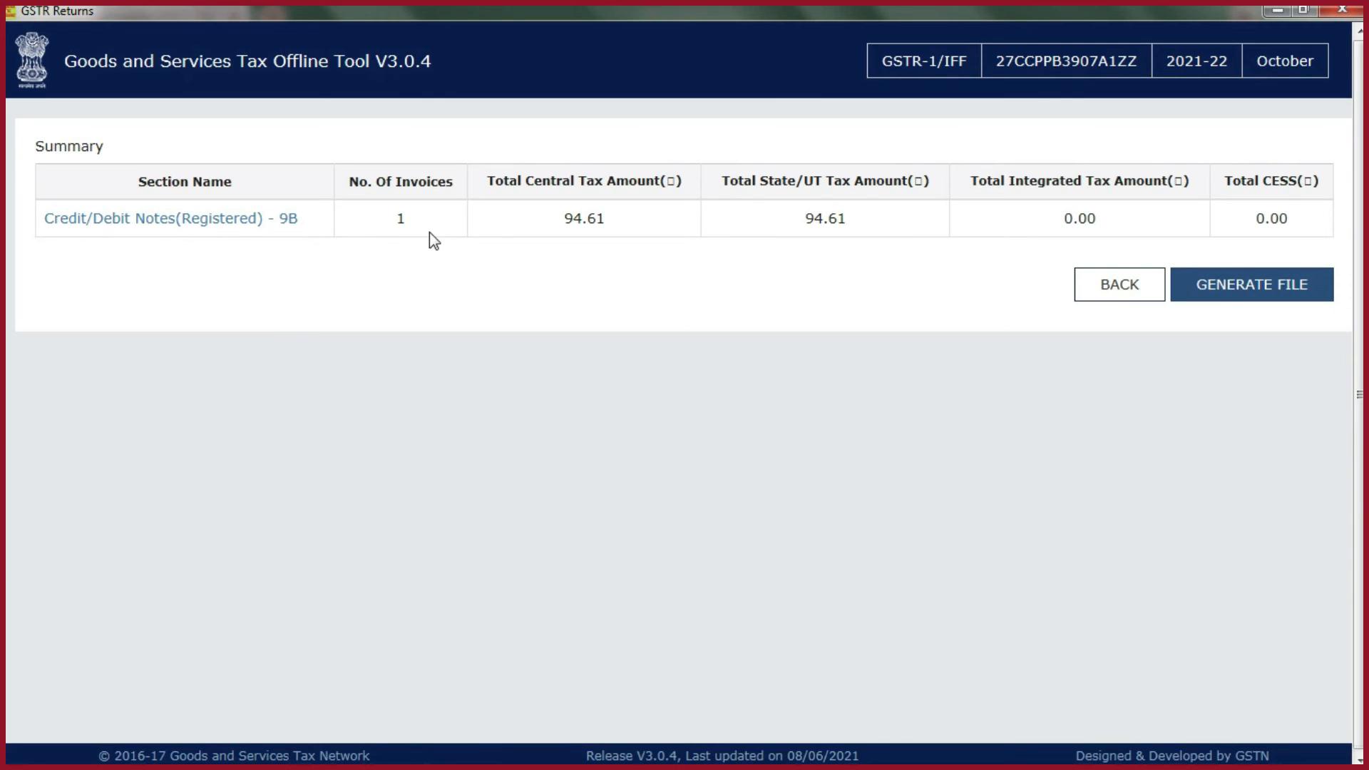
- Set the note date of the rejected credit note in Credit/Debit Notes(Registered) - 9B to 03-10-2021 and save the entry
{"action": "left_click", "coordinate": [1132, 291]}
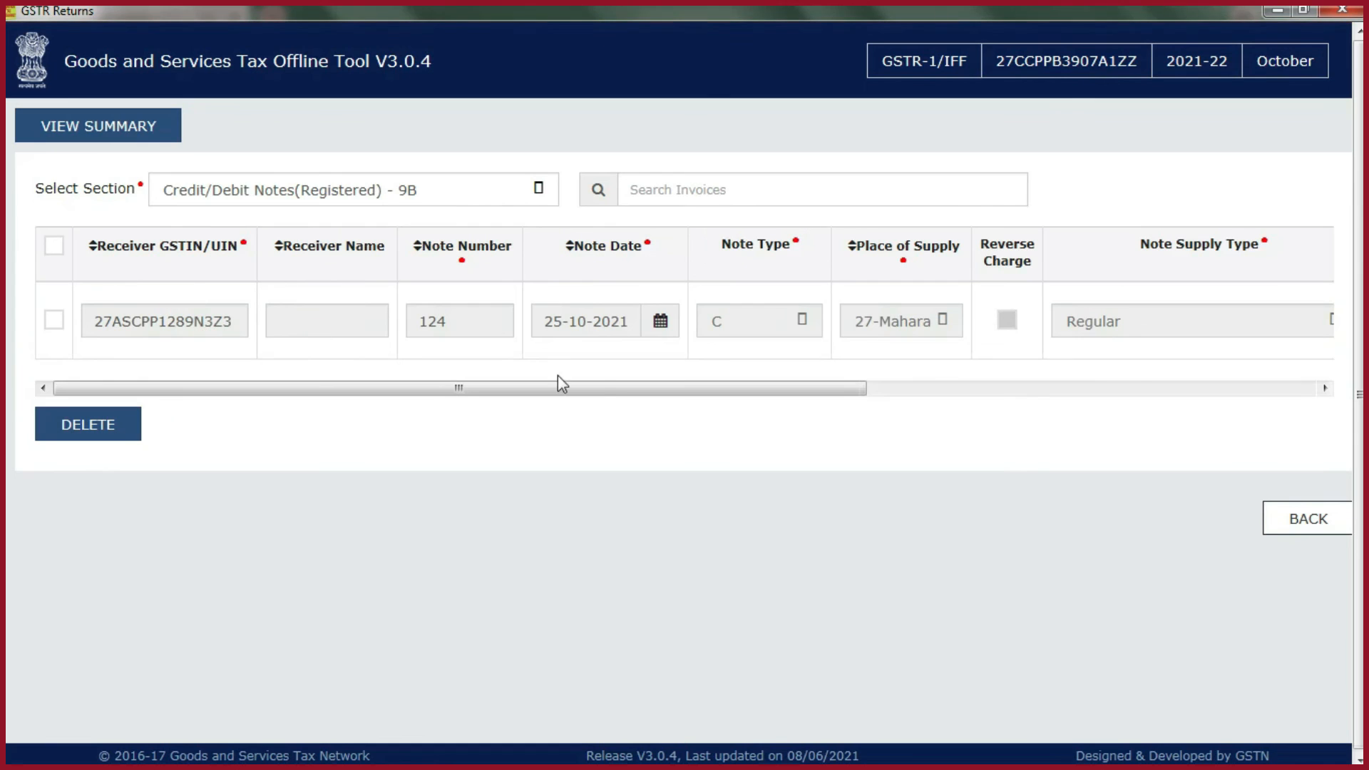
{"action": "left_click_drag", "start_coordinate": [667, 391], "coordinate": [1201, 396]}
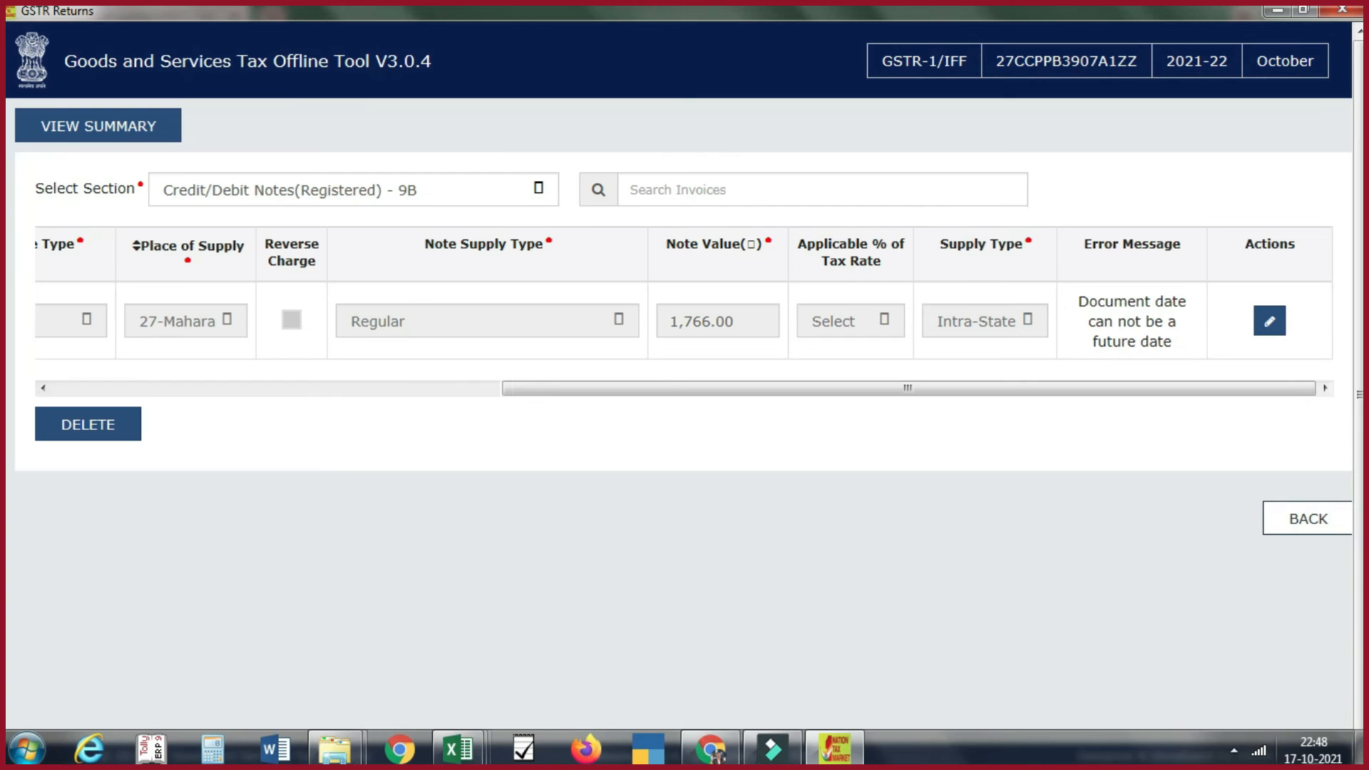
{"action": "left_click_drag", "start_coordinate": [1031, 389], "coordinate": [596, 403]}
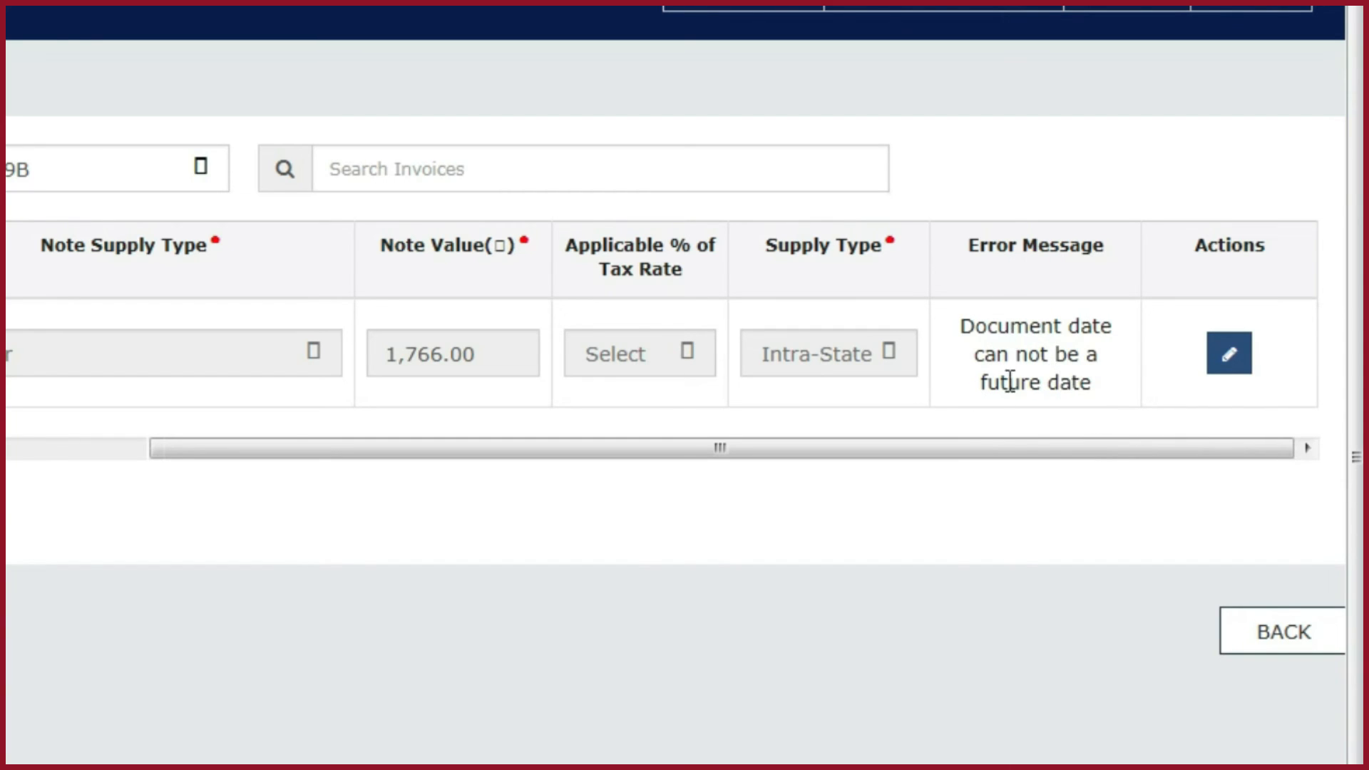
{"action": "left_click", "coordinate": [1230, 355]}
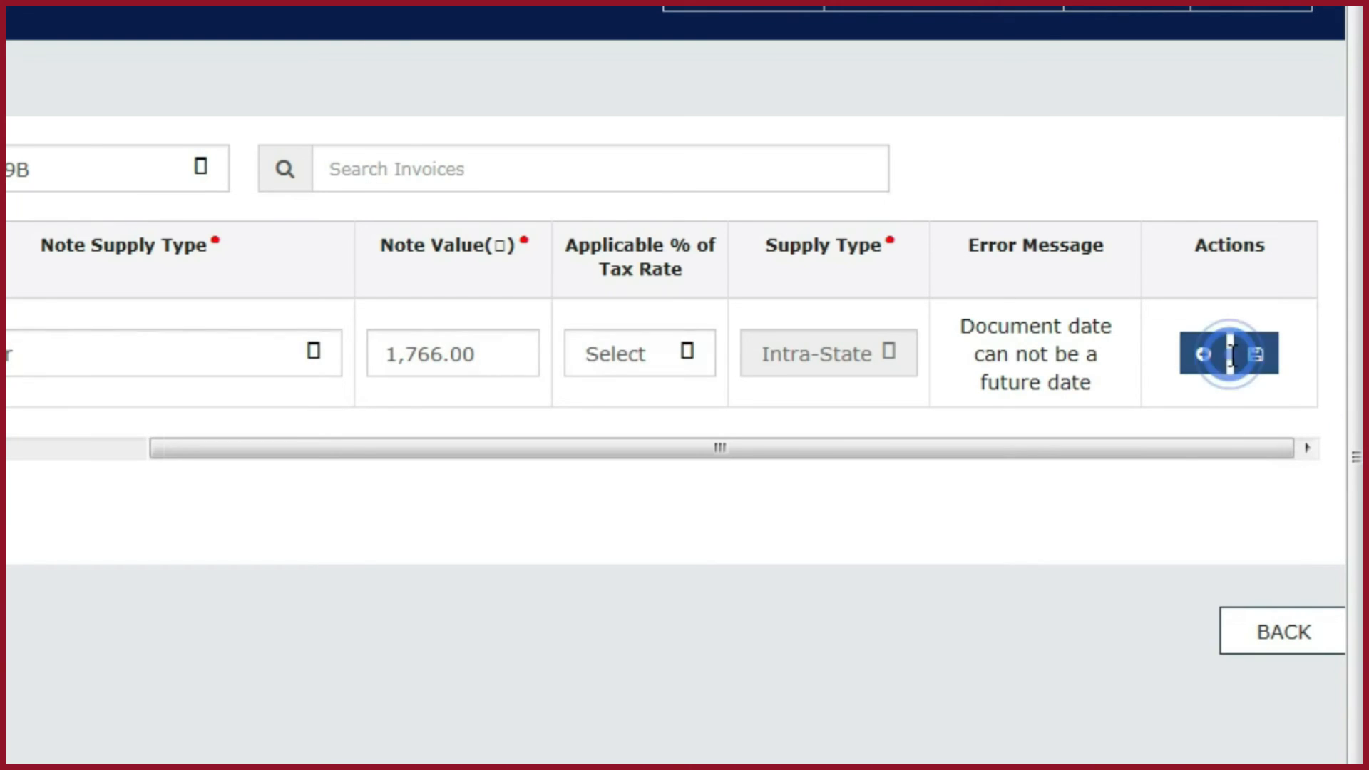
{"action": "left_click_drag", "start_coordinate": [1063, 454], "coordinate": [357, 458]}
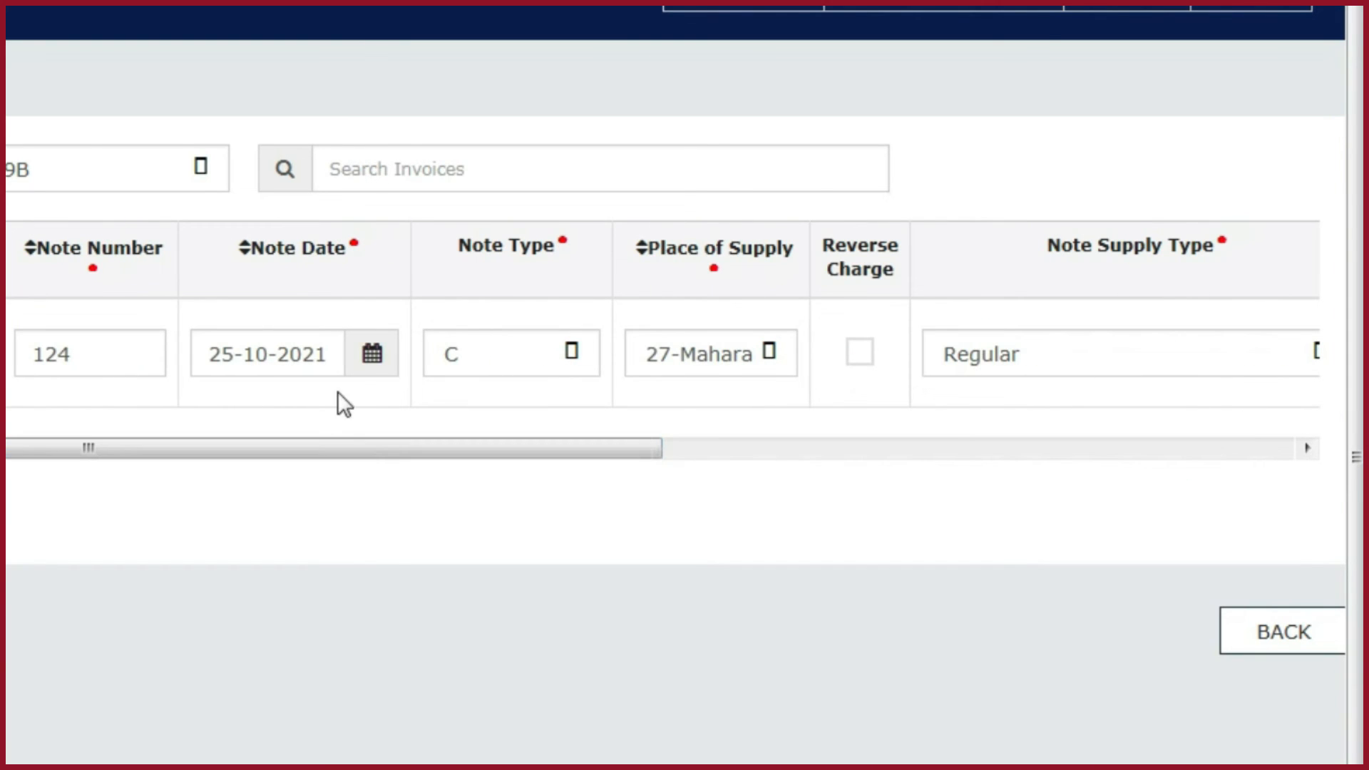
{"action": "left_click", "coordinate": [360, 348]}
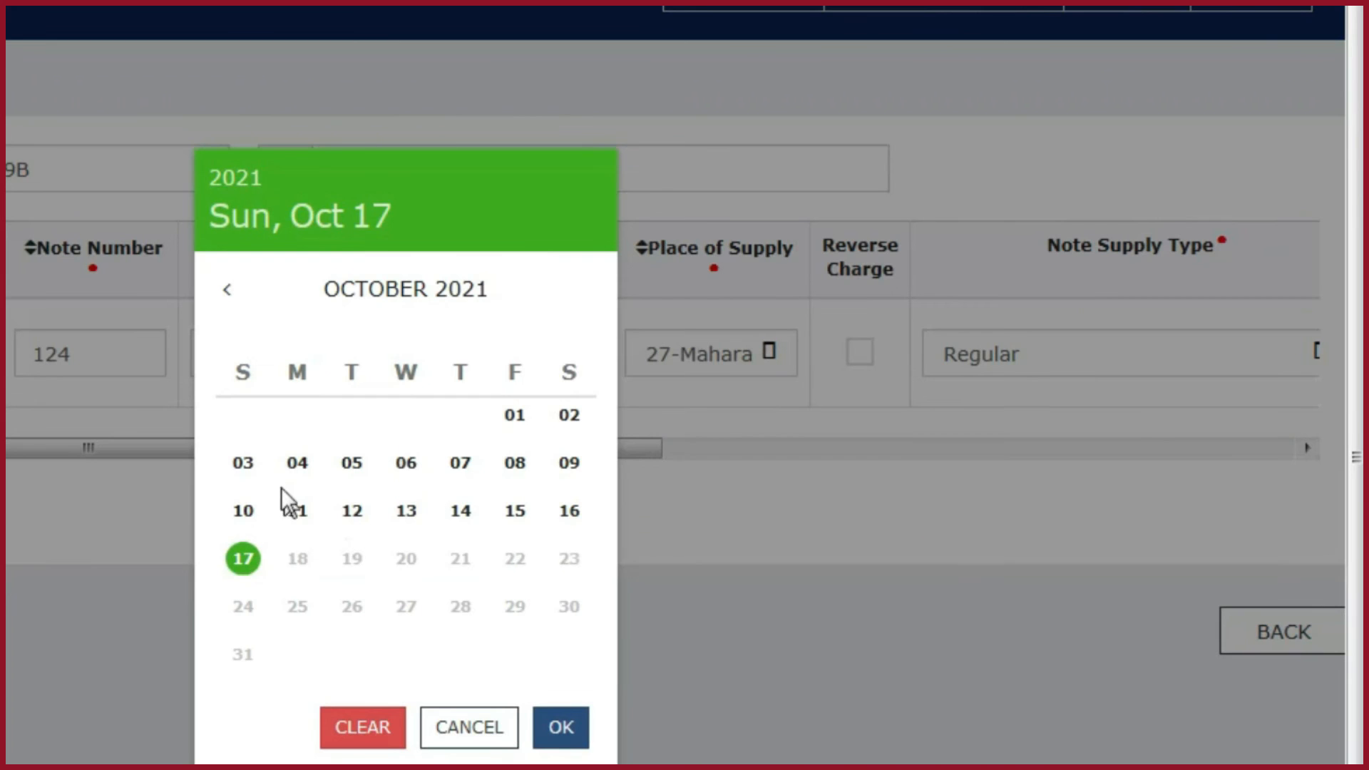
{"action": "left_click", "coordinate": [242, 463]}
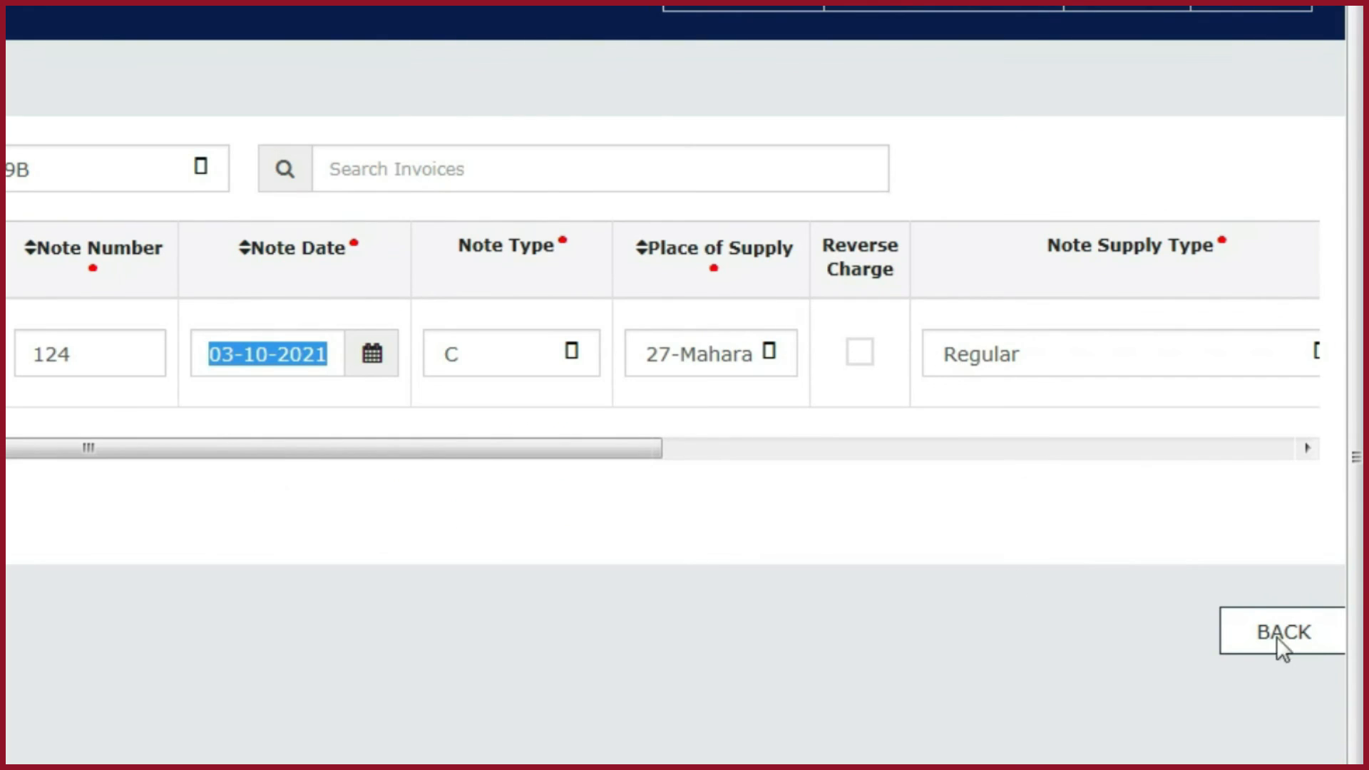
{"action": "left_click_drag", "start_coordinate": [464, 457], "coordinate": [1284, 464]}
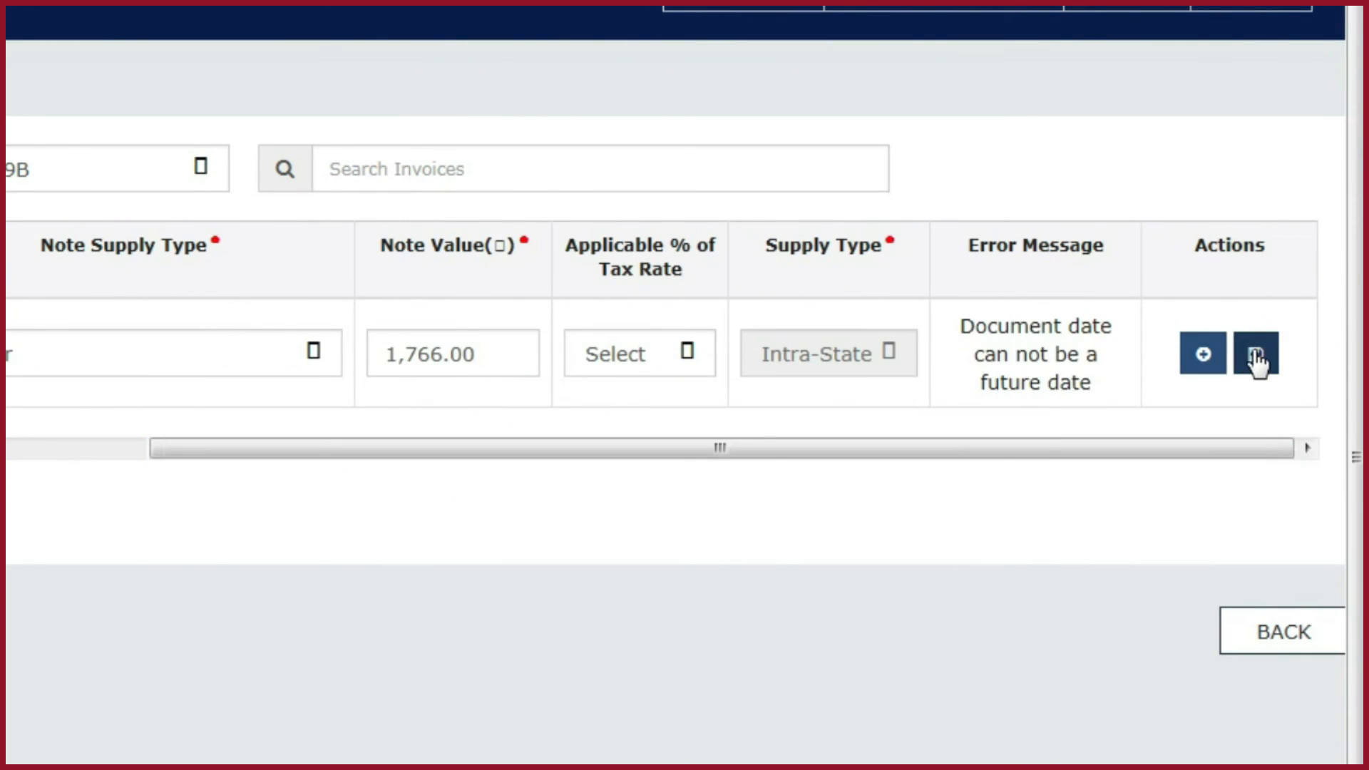
{"action": "left_click", "coordinate": [1253, 351]}
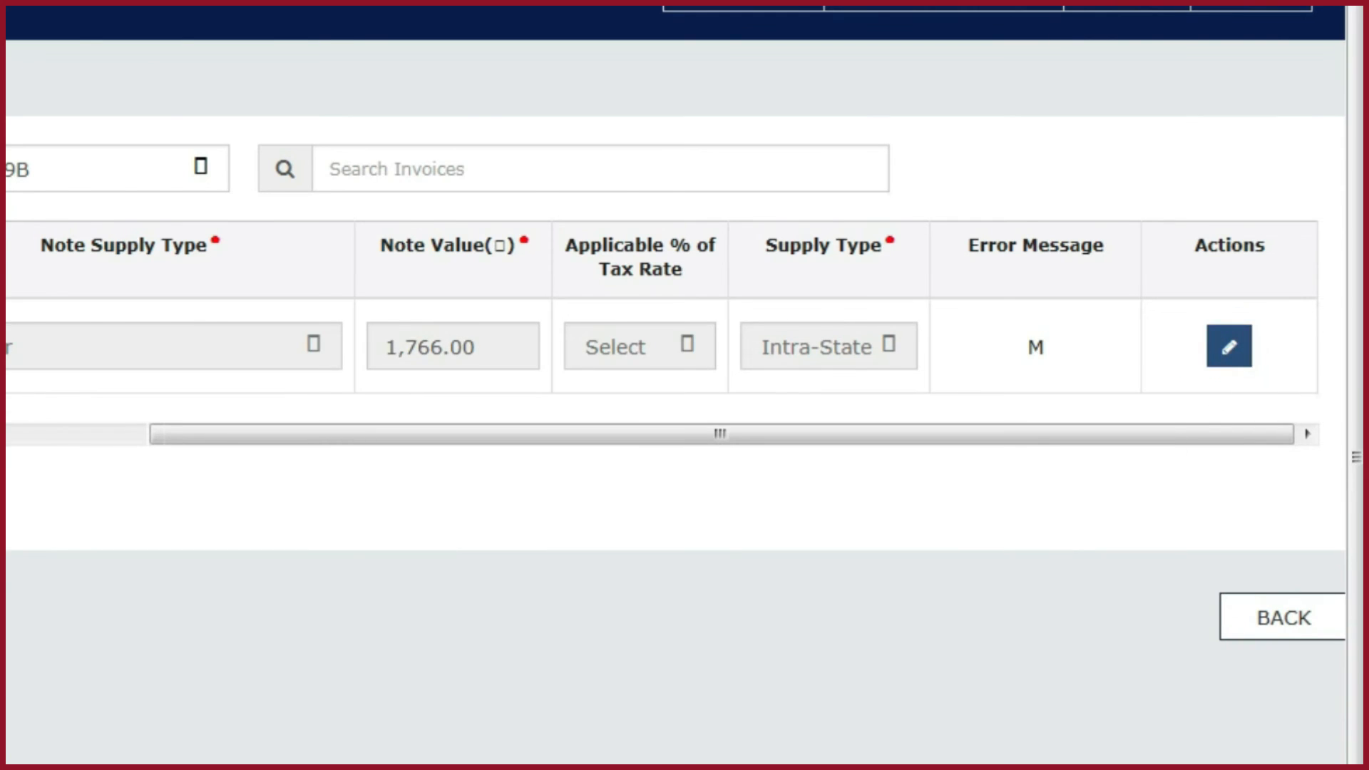
- Generate the corrected JSON return file from the summary and save it to the Desktop as cdnr
{"action": "left_click", "coordinate": [85, 130]}
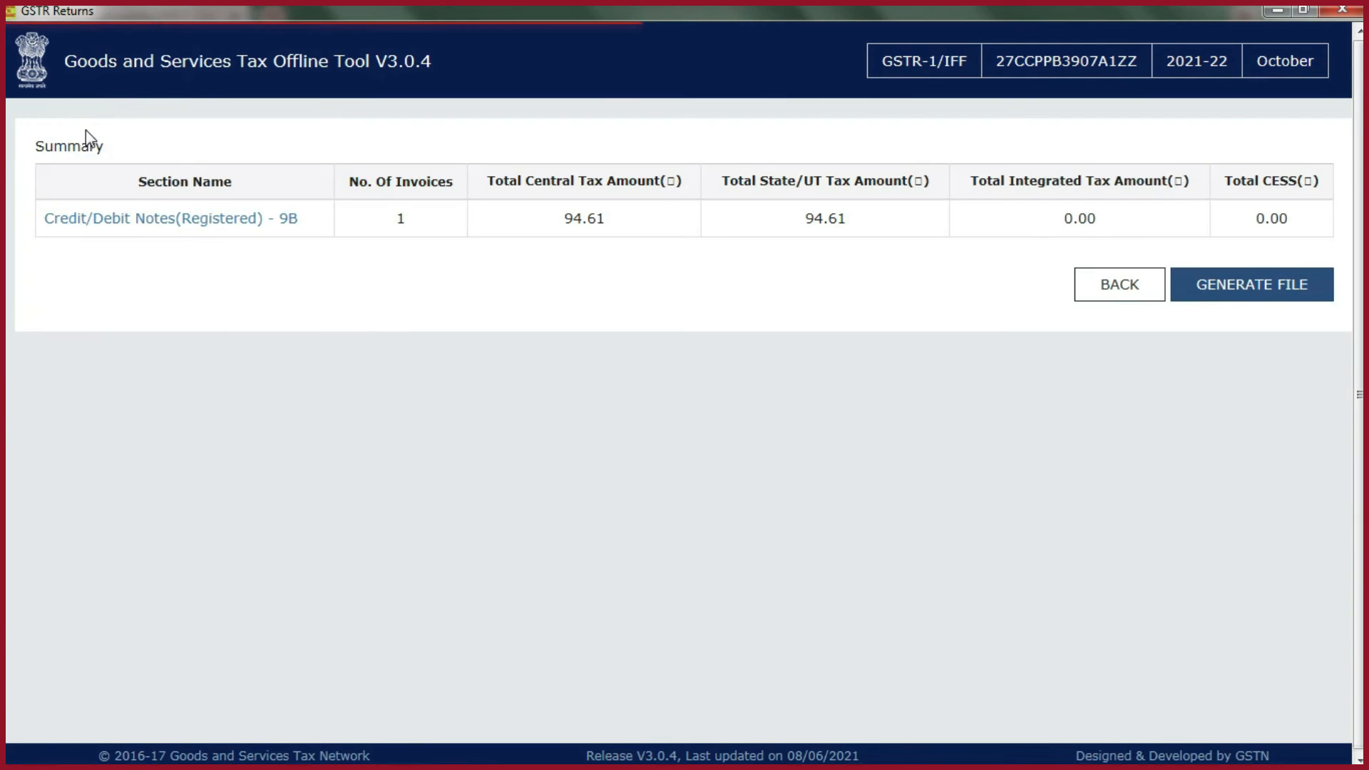
{"action": "left_click", "coordinate": [1229, 298]}
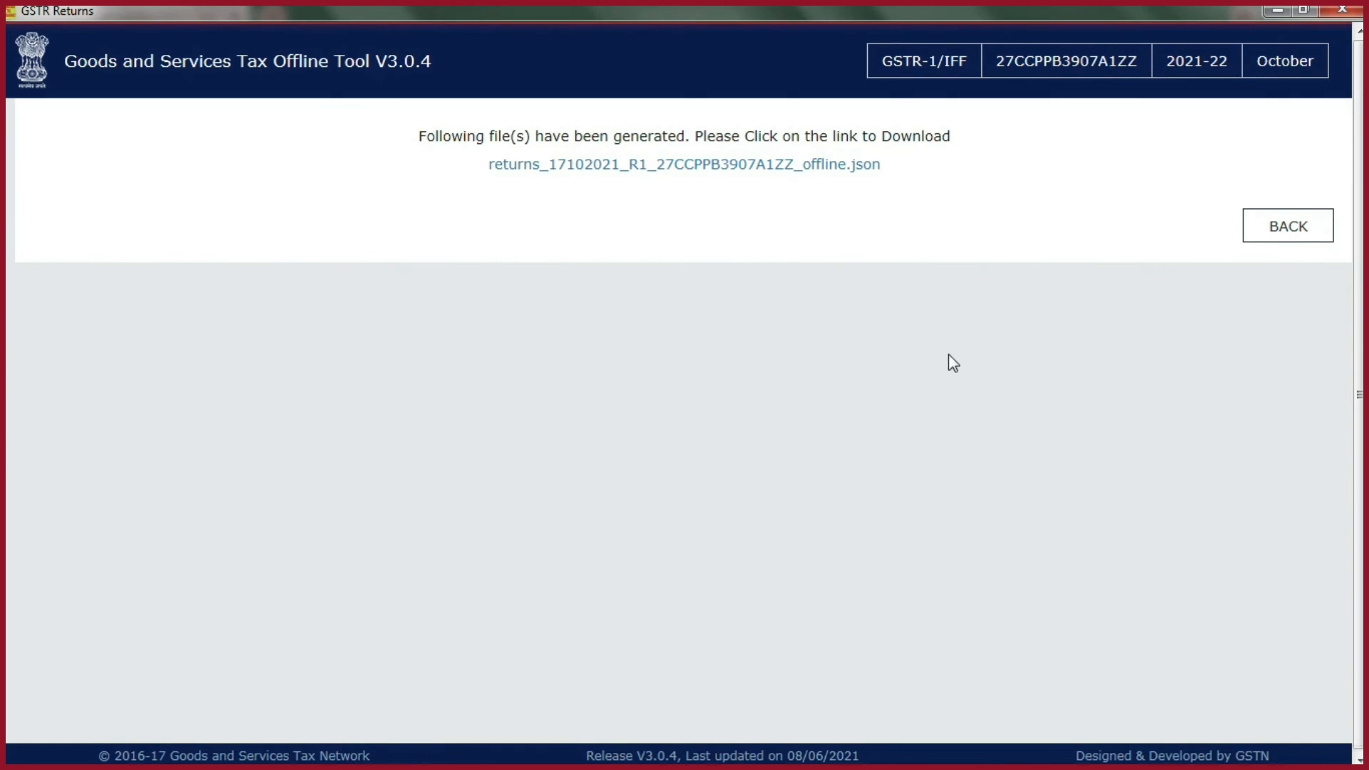
{"action": "left_click", "coordinate": [661, 166]}
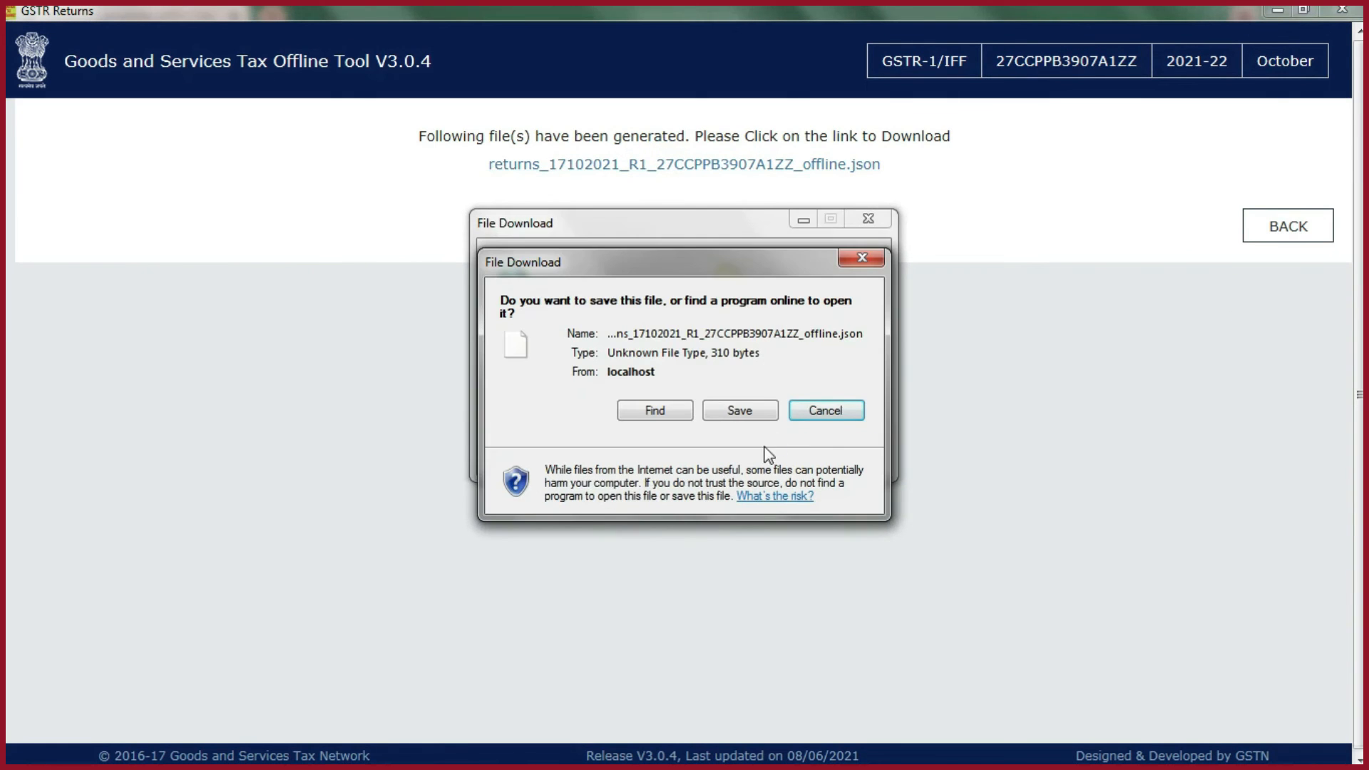
{"action": "left_click", "coordinate": [740, 411]}
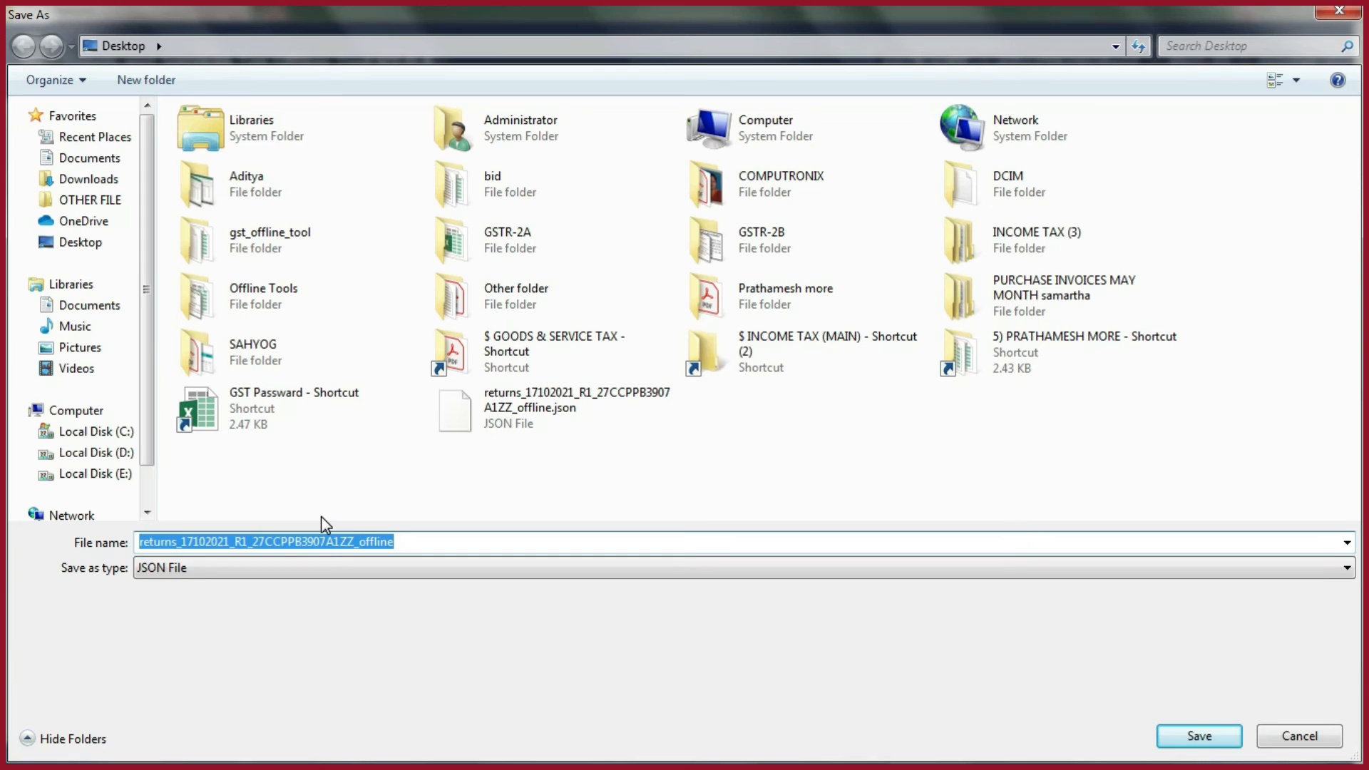
{"action": "type", "text": "cdnr"}
{"action": "key", "text": "Return"}
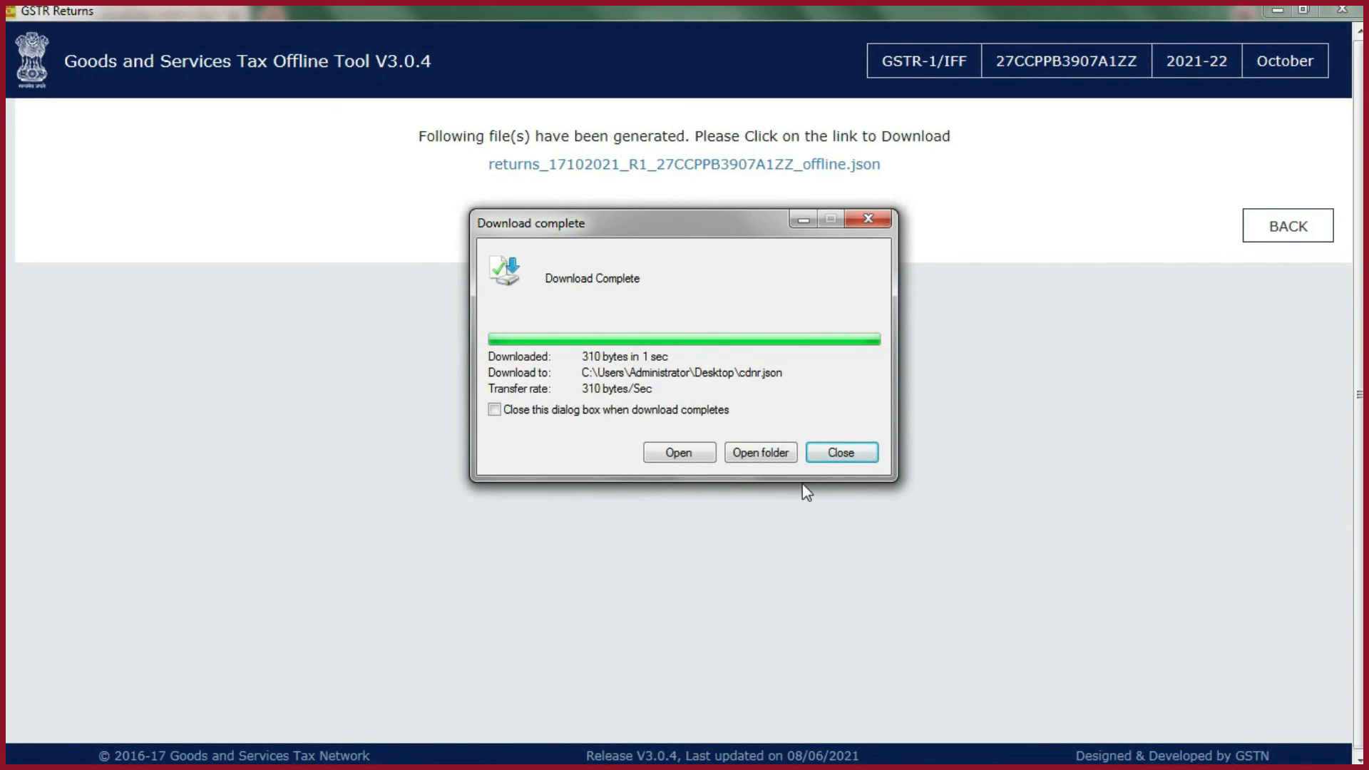
{"action": "left_click", "coordinate": [834, 449]}
- Switch to the GST portal, upload cdnr.json as the GSTR-1 invoice upload and check its status in the upload history
{"action": "key", "text": "super+d"}
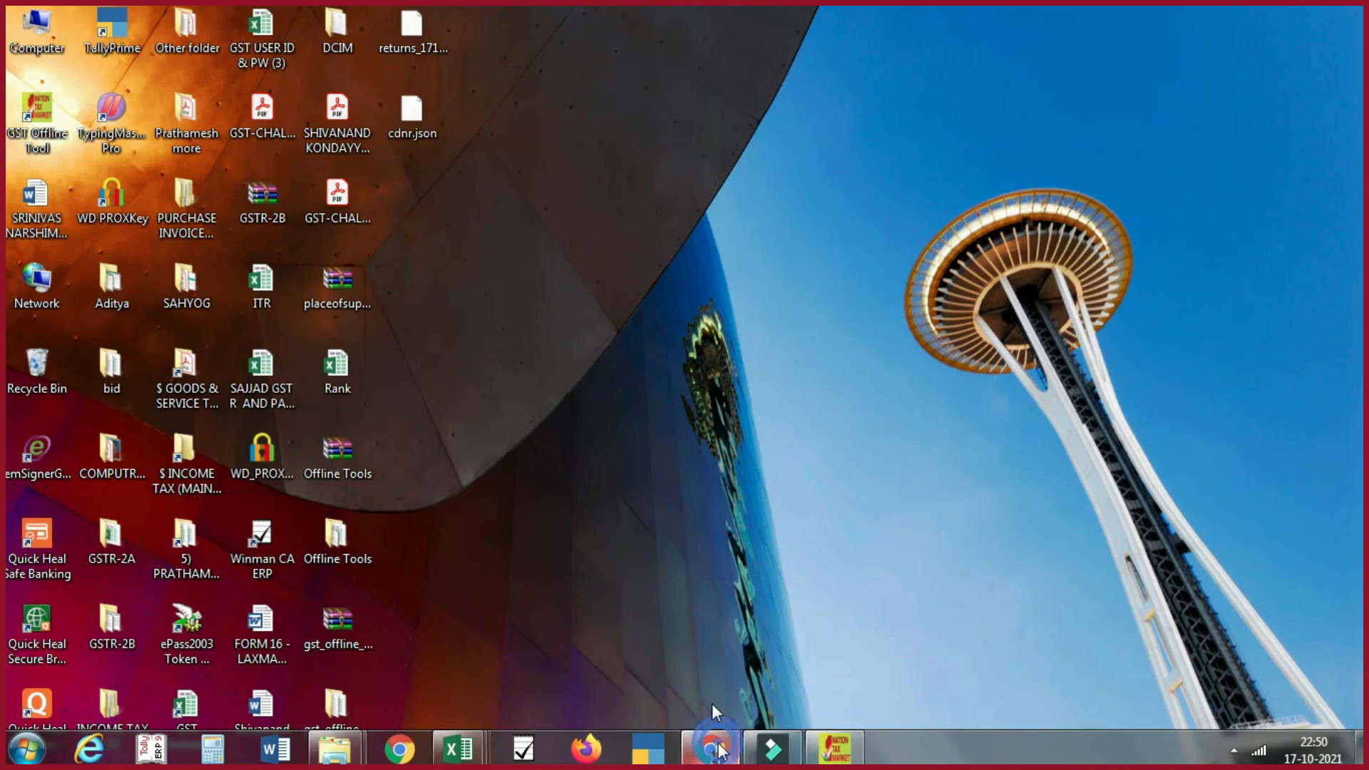
{"action": "left_click", "coordinate": [719, 748]}
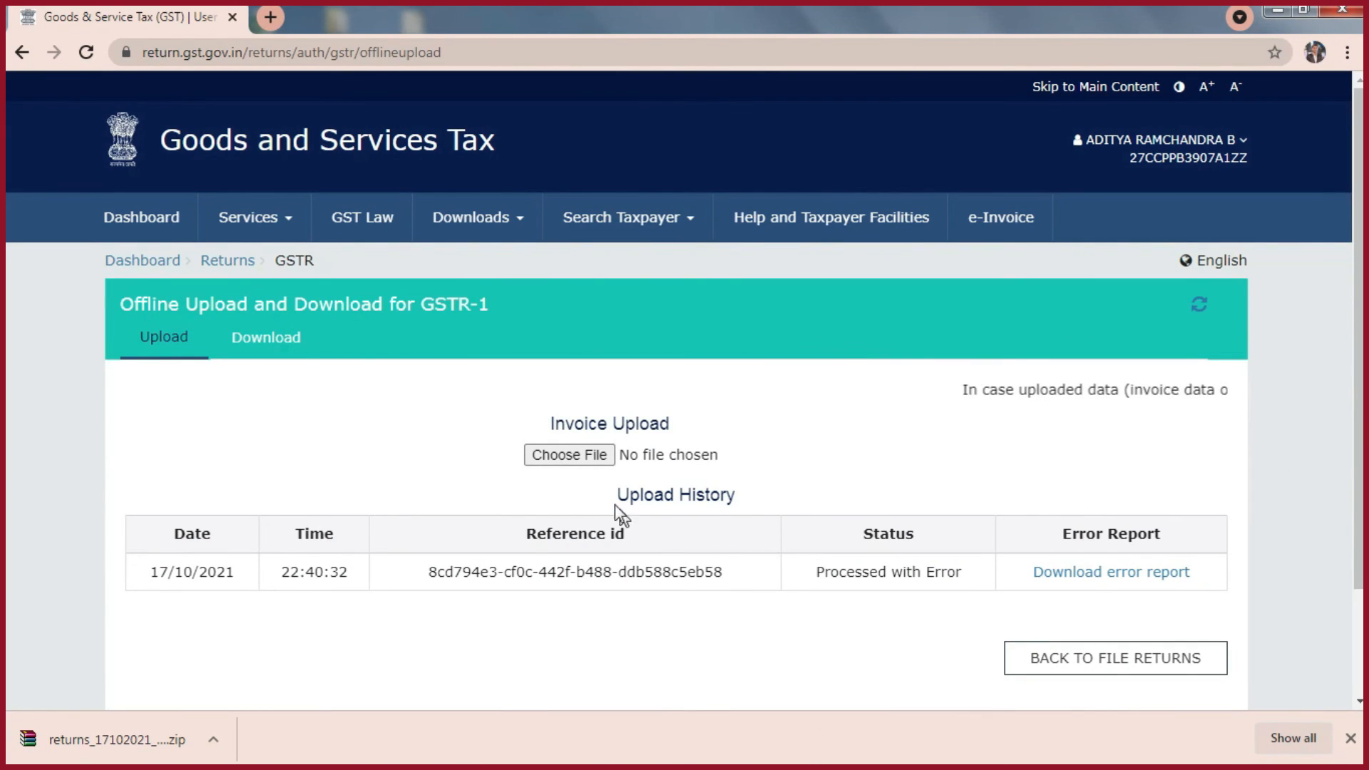
{"action": "left_click", "coordinate": [581, 454]}
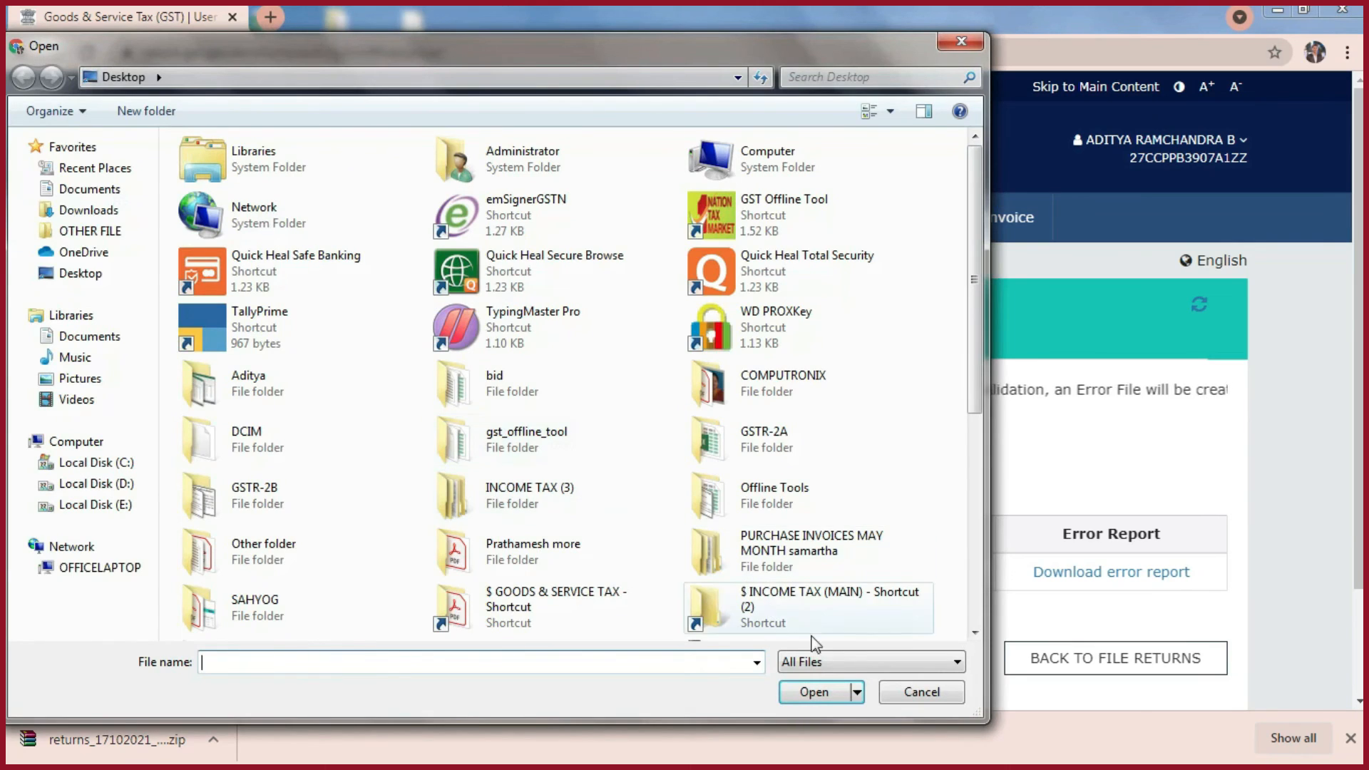
{"action": "type", "text": "\"C:\\Users\\Administrator\\Desktop\\cdnr.json\""}
{"action": "left_click", "coordinate": [837, 693]}
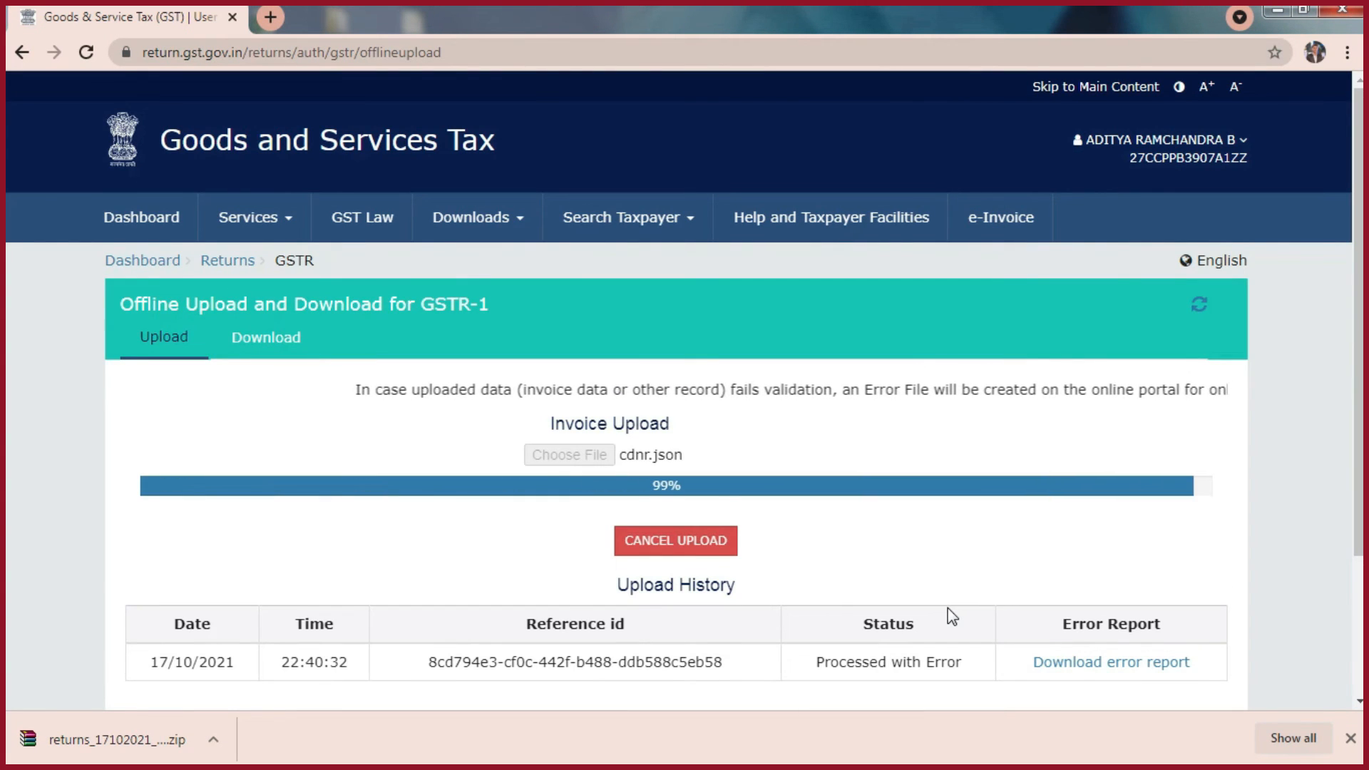
{"action": "scroll", "coordinate": [930, 613], "scroll_direction": "down", "scroll_amount": 2}
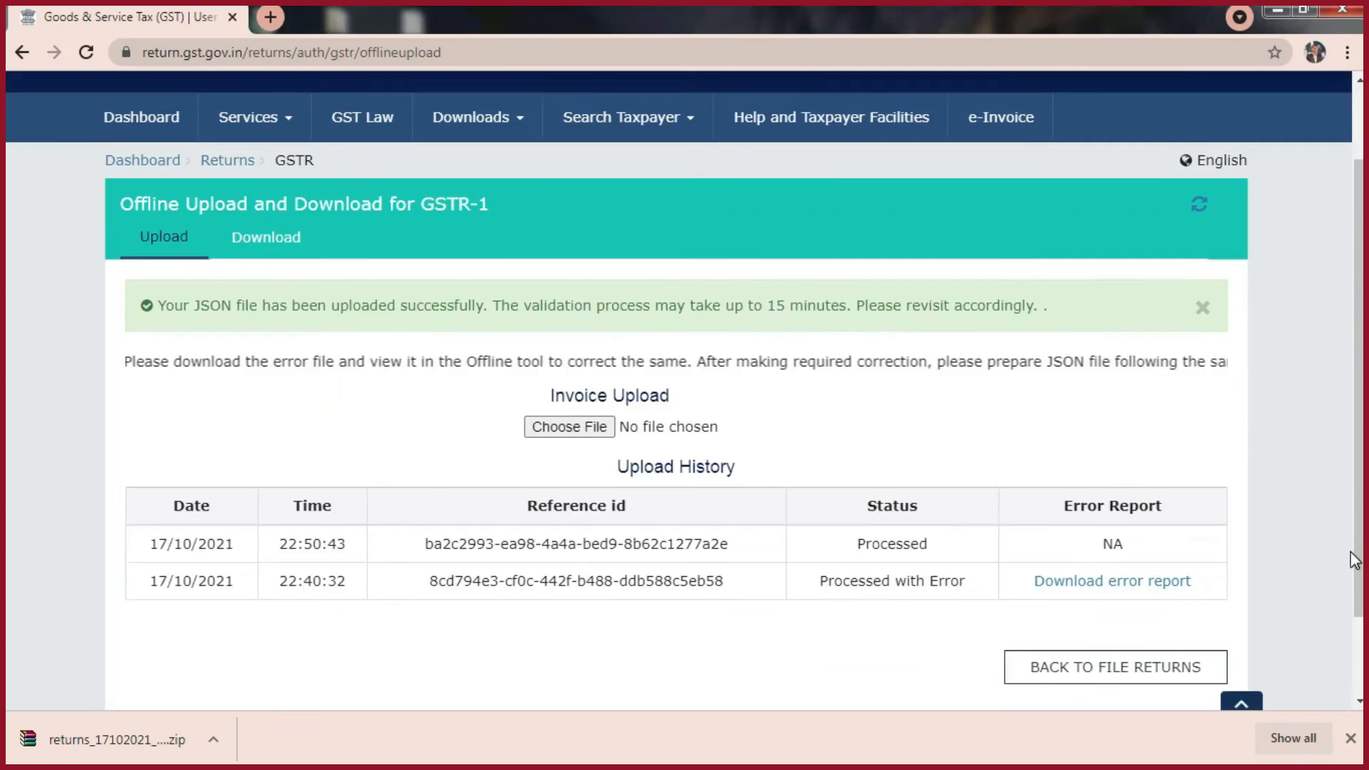
- From the returns dashboard, search the October returns for 2021-22, Quarter 3 (Oct - Dec), and open the GSTR1 invoice details online
{"action": "scroll", "coordinate": [362, 315], "scroll_direction": "up", "scroll_amount": 3}
{"action": "left_click", "coordinate": [263, 225]}
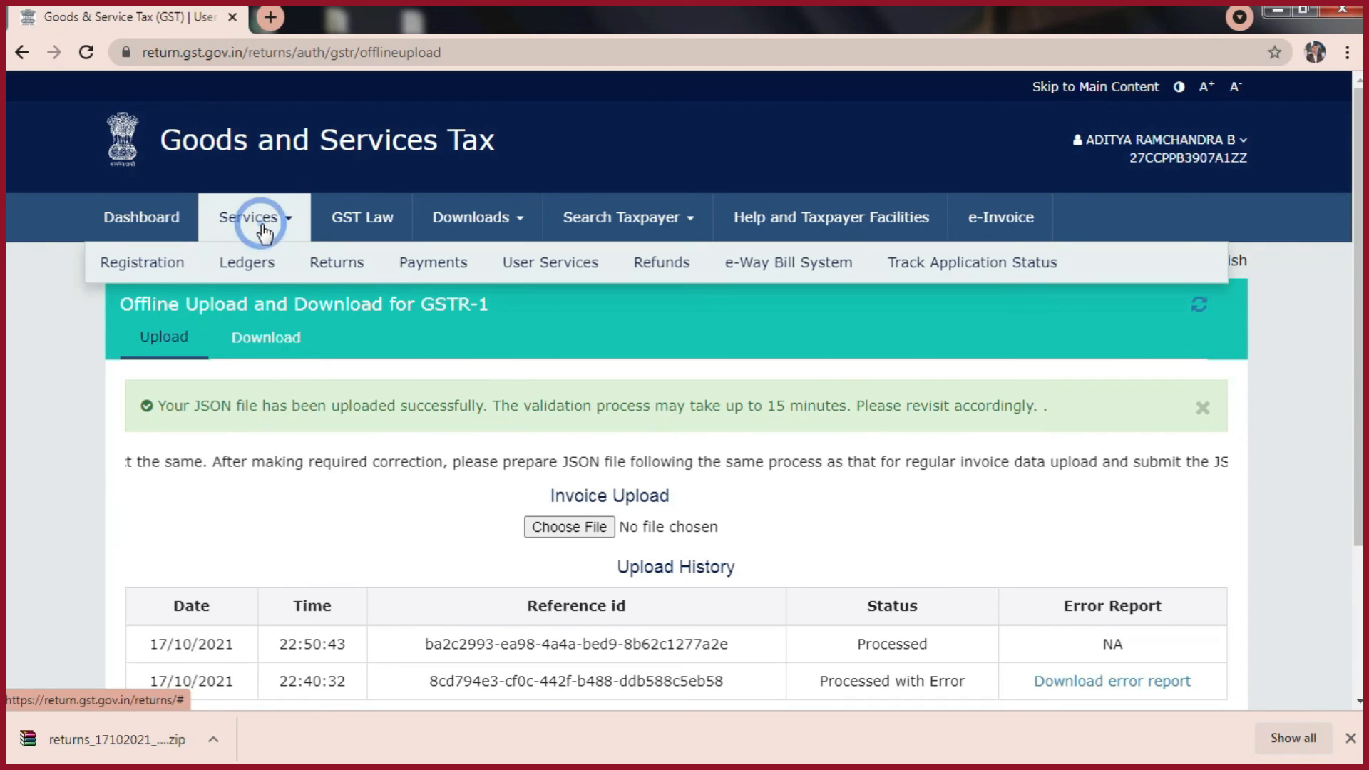
{"action": "mouse_move", "coordinate": [348, 277]}
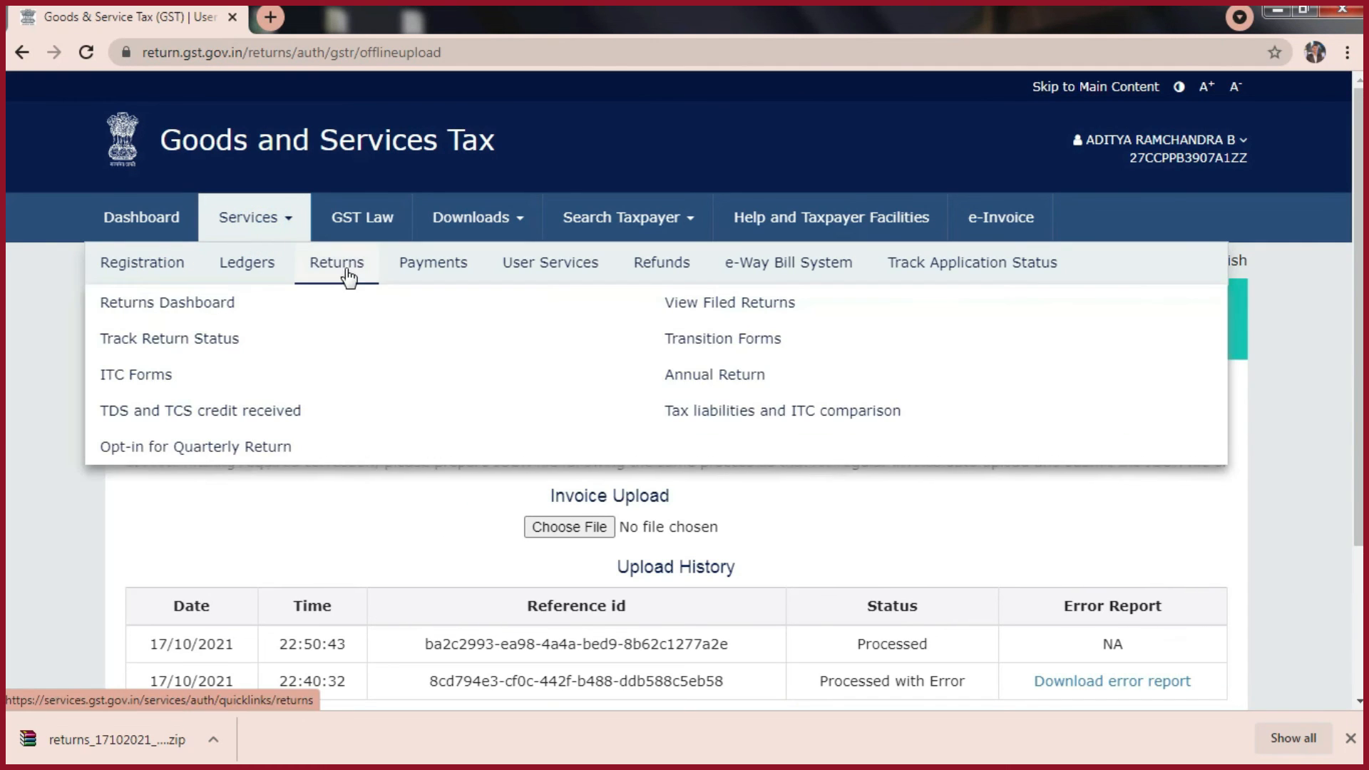
{"action": "left_click", "coordinate": [177, 306]}
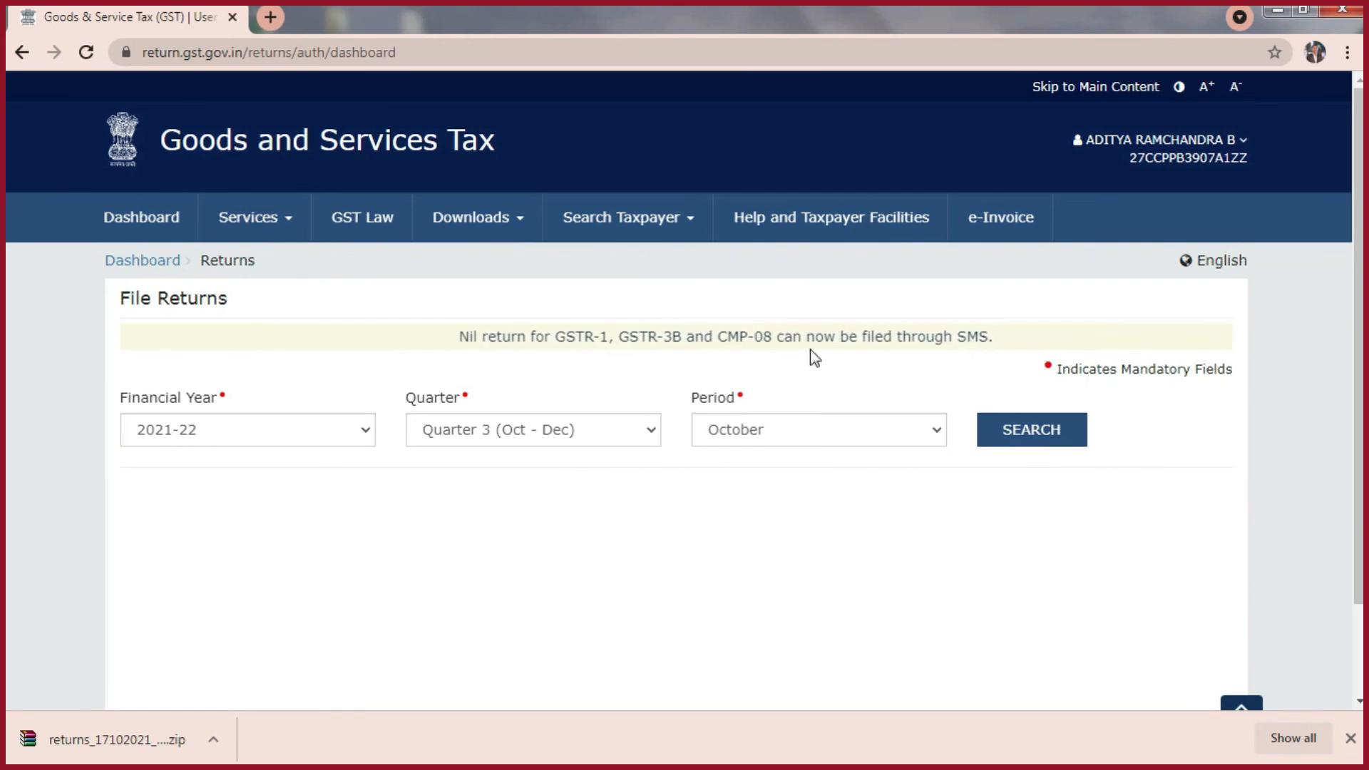
{"action": "left_click", "coordinate": [1057, 431]}
{"action": "left_click_drag", "start_coordinate": [1357, 344], "coordinate": [1357, 541]}
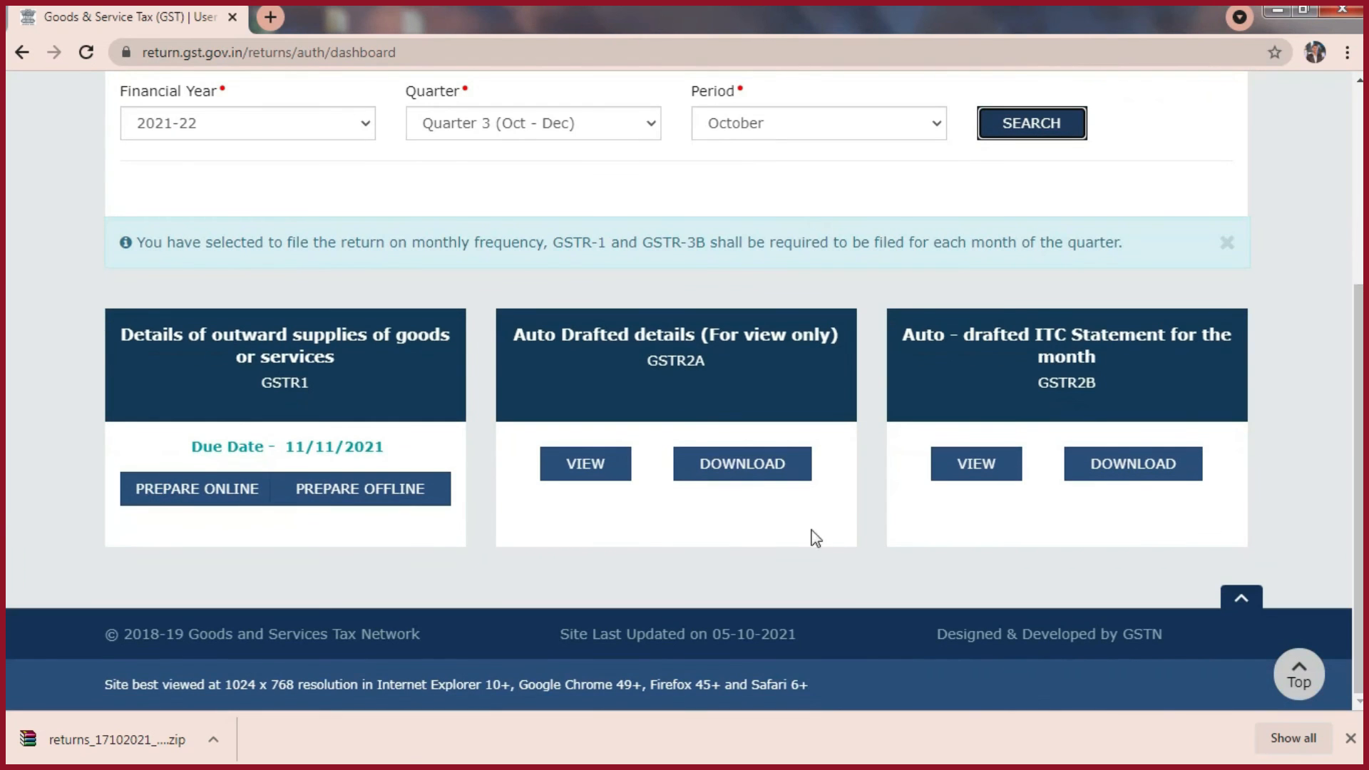
{"action": "left_click", "coordinate": [306, 373]}
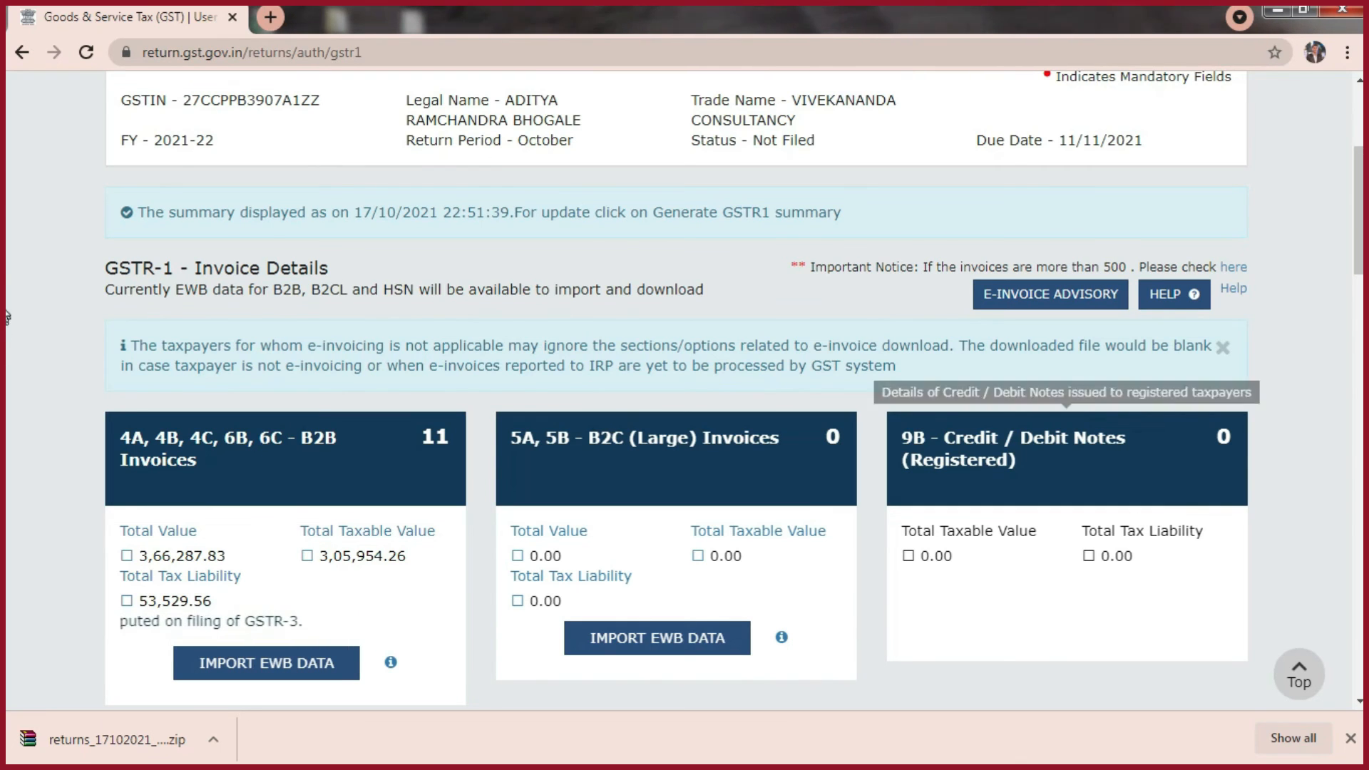
{"action": "scroll", "coordinate": [6, 642], "scroll_direction": "down", "scroll_amount": 15}
{"action": "left_click_drag", "start_coordinate": [1360, 691], "coordinate": [1360, 702]}
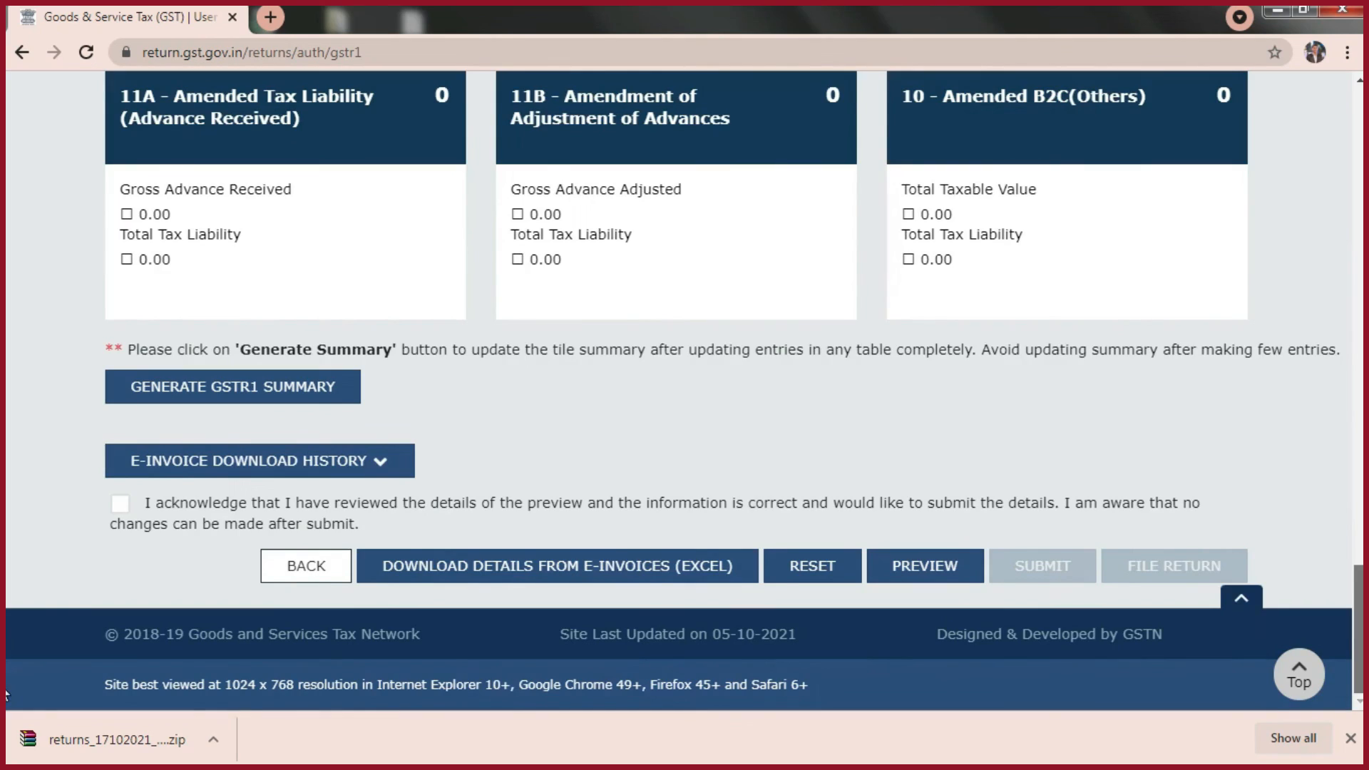
- Generate an updated GSTR1 summary for the October return and refresh the invoice details
{"action": "left_click", "coordinate": [1351, 739]}
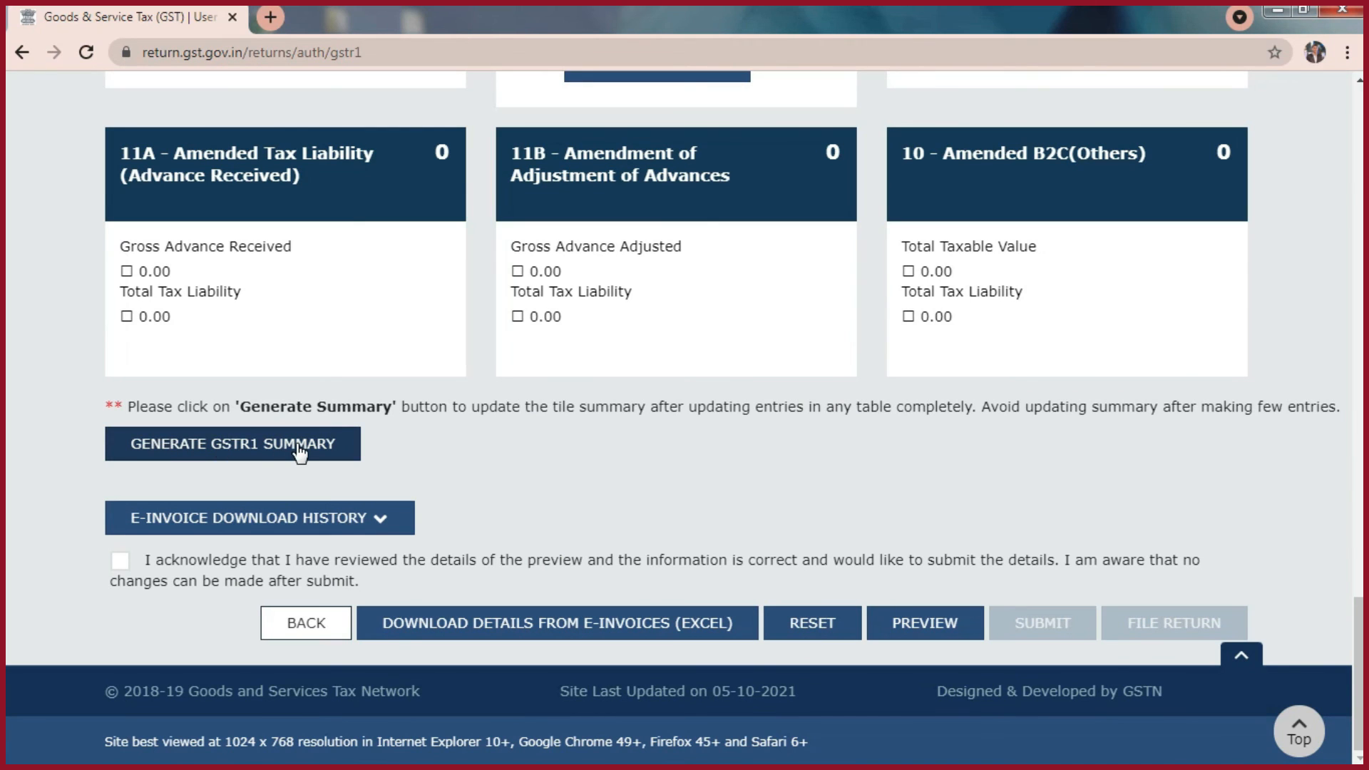
{"action": "left_click", "coordinate": [264, 446]}
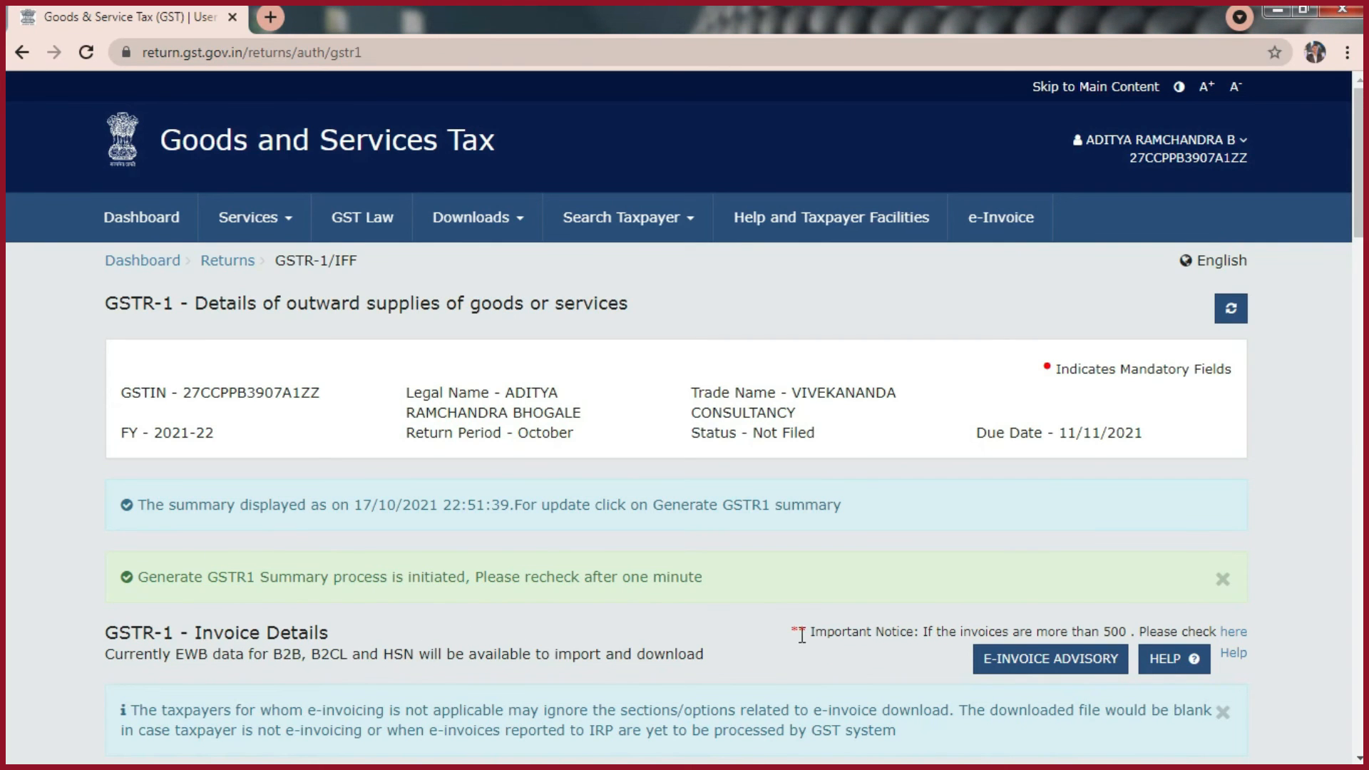
{"action": "left_click", "coordinate": [1231, 308]}
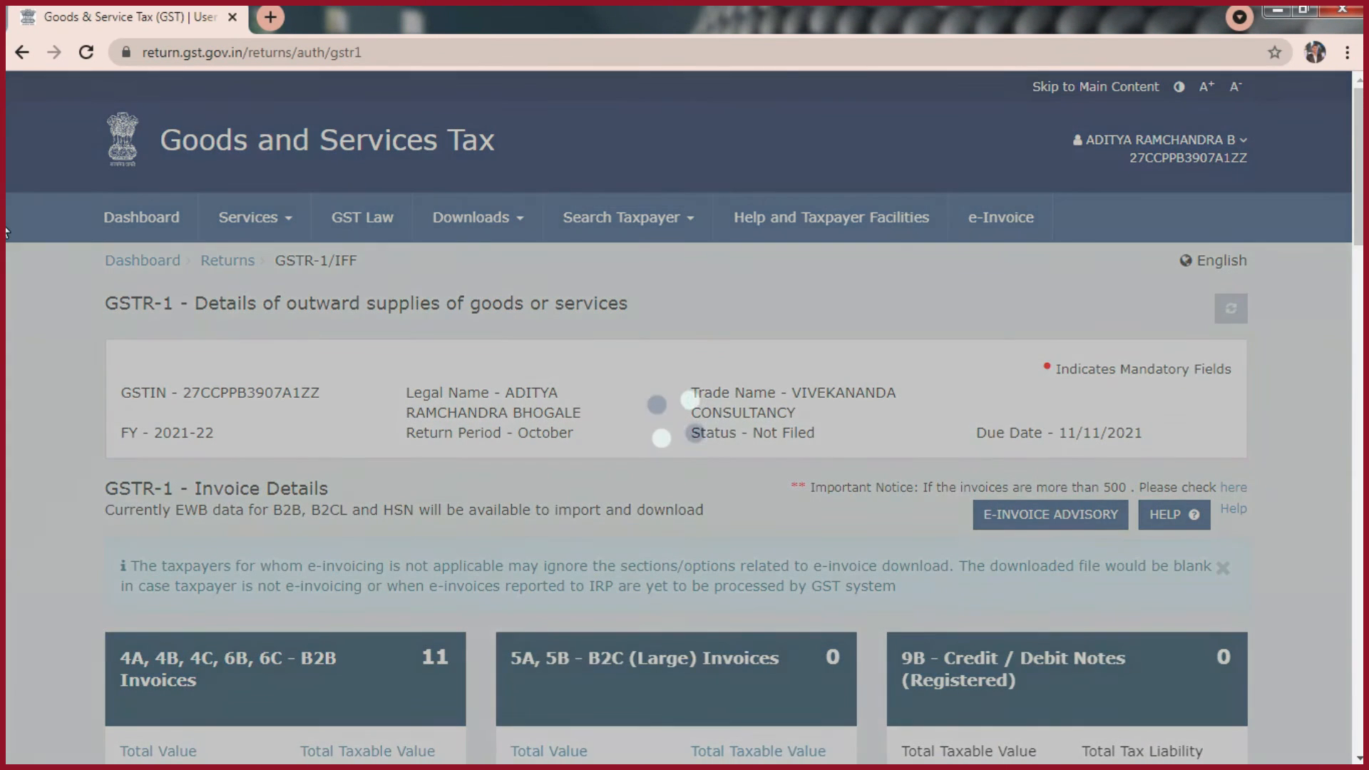
- Review the updated GSTR-1 tiles, from B2B invoices and credit/debit notes through HSN summary and documents issued, down to the submission acknowledgement
{"action": "scroll", "coordinate": [221, 574], "scroll_direction": "down", "scroll_amount": 3}
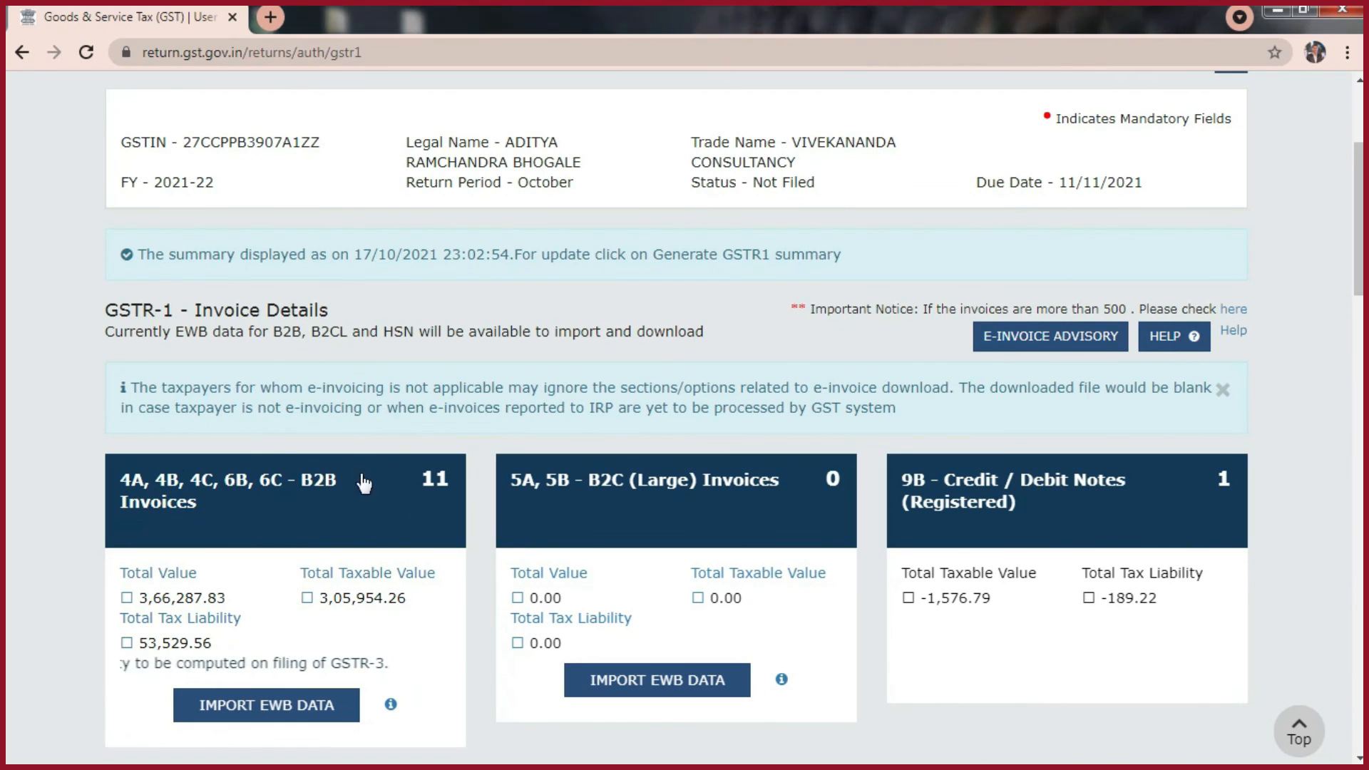
{"action": "scroll", "coordinate": [8, 356], "scroll_direction": "down", "scroll_amount": 10}
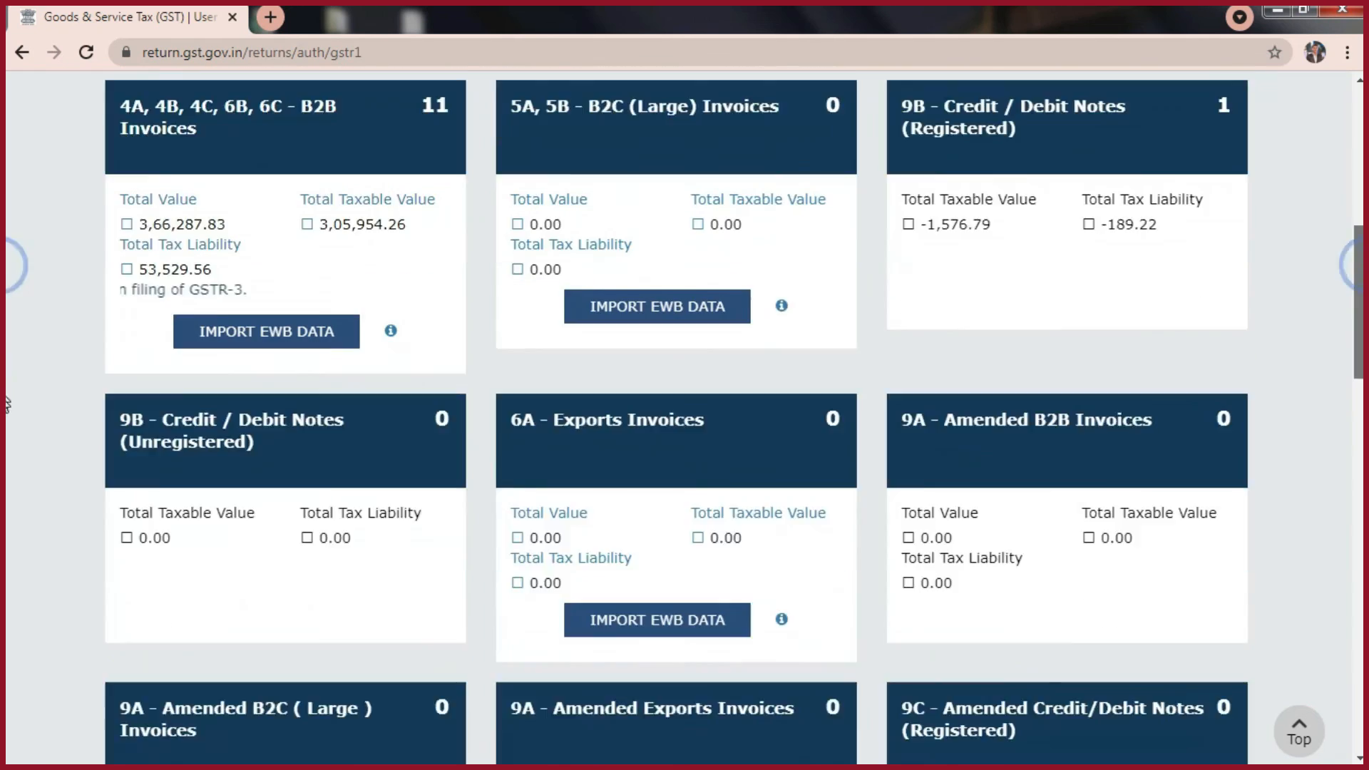
{"action": "scroll", "coordinate": [5, 457], "scroll_direction": "down", "scroll_amount": 5}
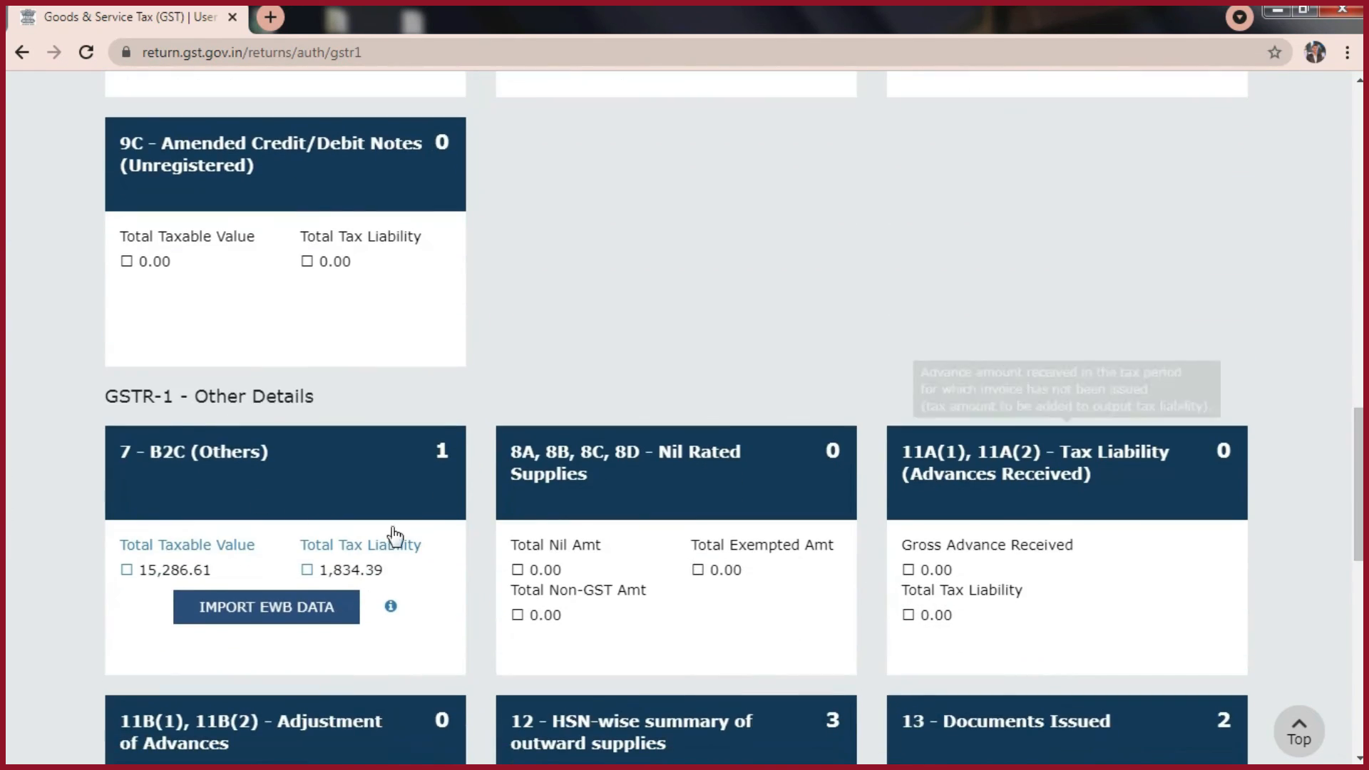
{"action": "scroll", "coordinate": [7, 512], "scroll_direction": "down", "scroll_amount": 3}
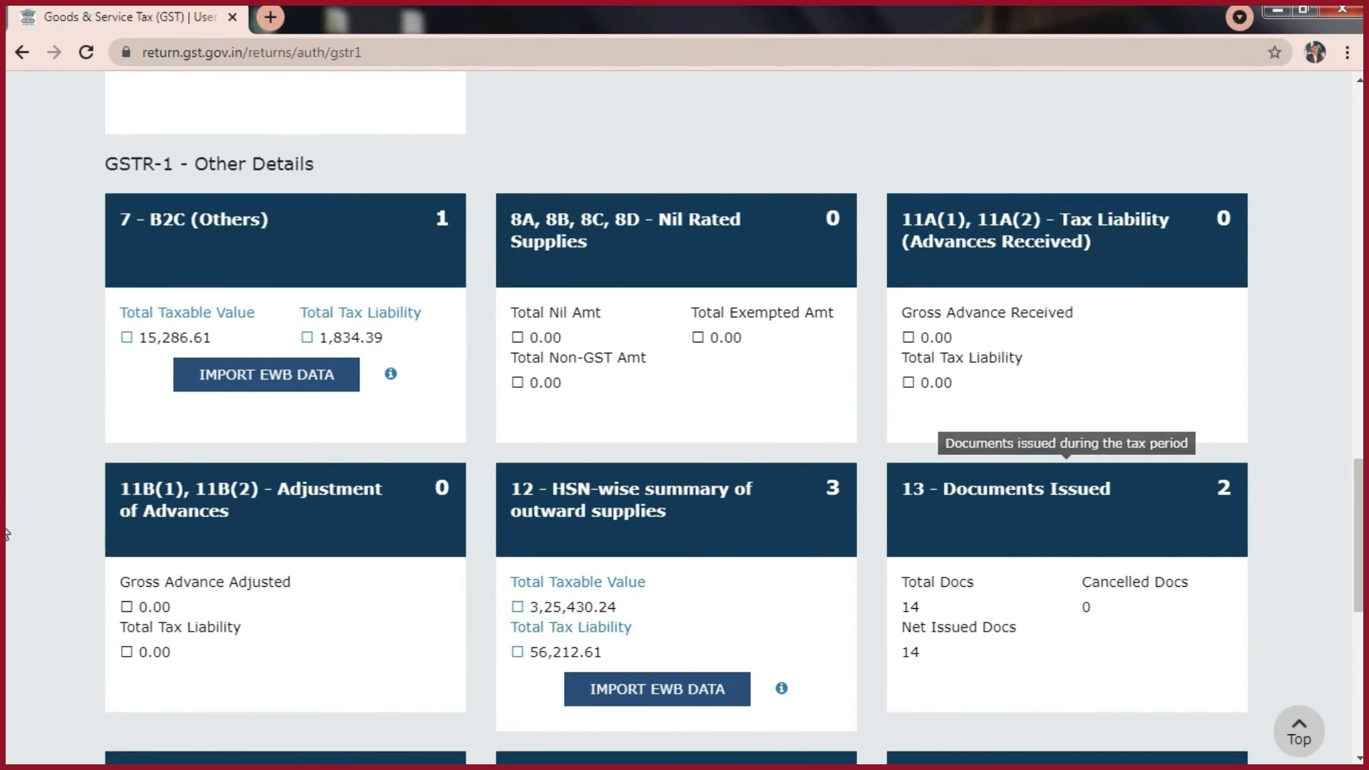
{"action": "scroll", "coordinate": [5, 558], "scroll_direction": "down", "scroll_amount": 3}
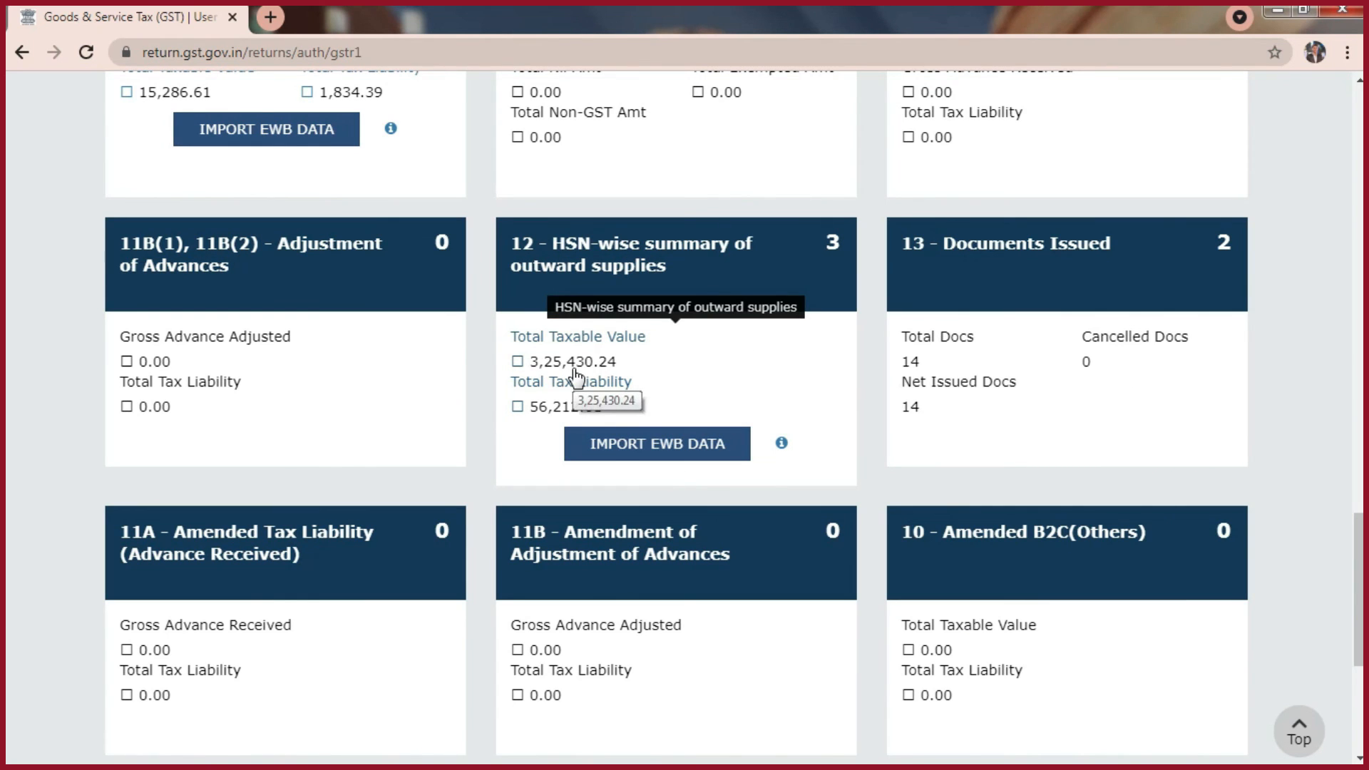
{"action": "scroll", "coordinate": [1346, 528], "scroll_direction": "down", "scroll_amount": 5}
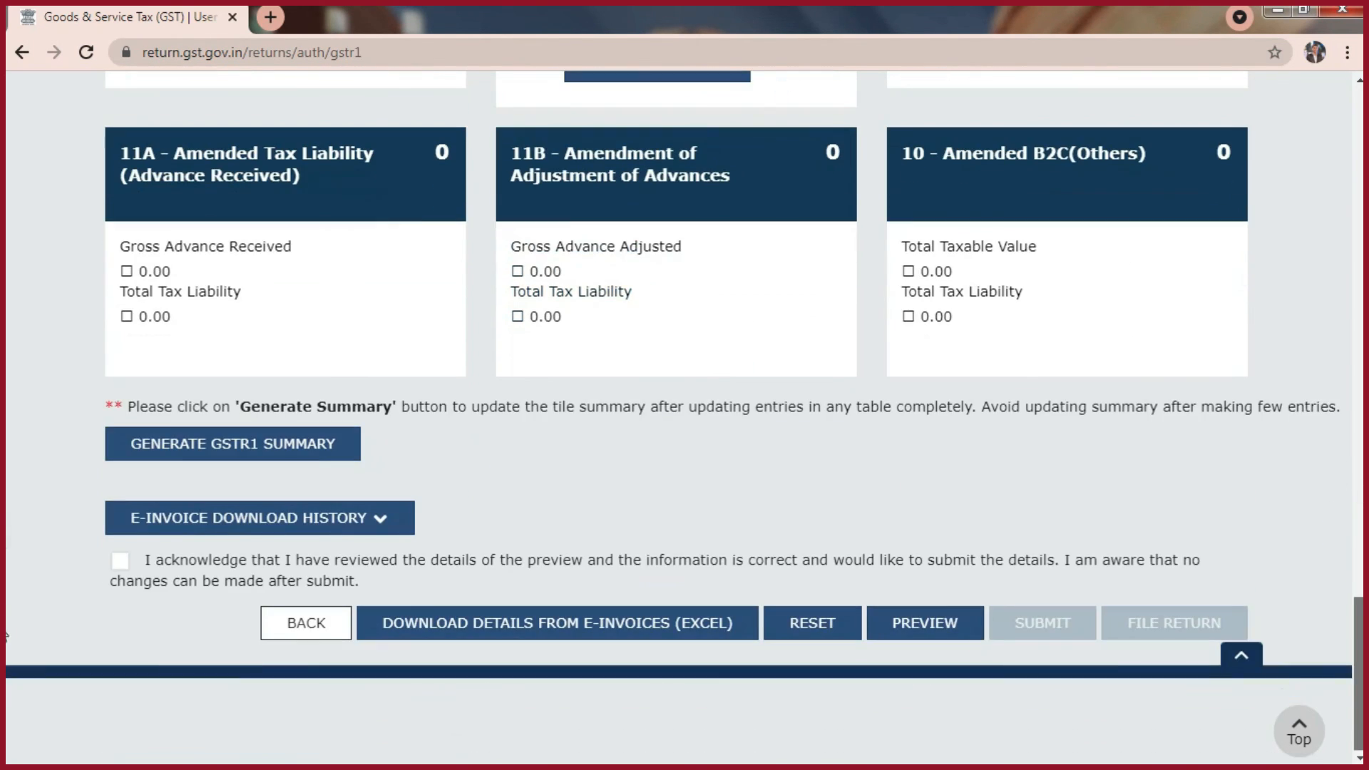
{"action": "left_click", "coordinate": [120, 562]}
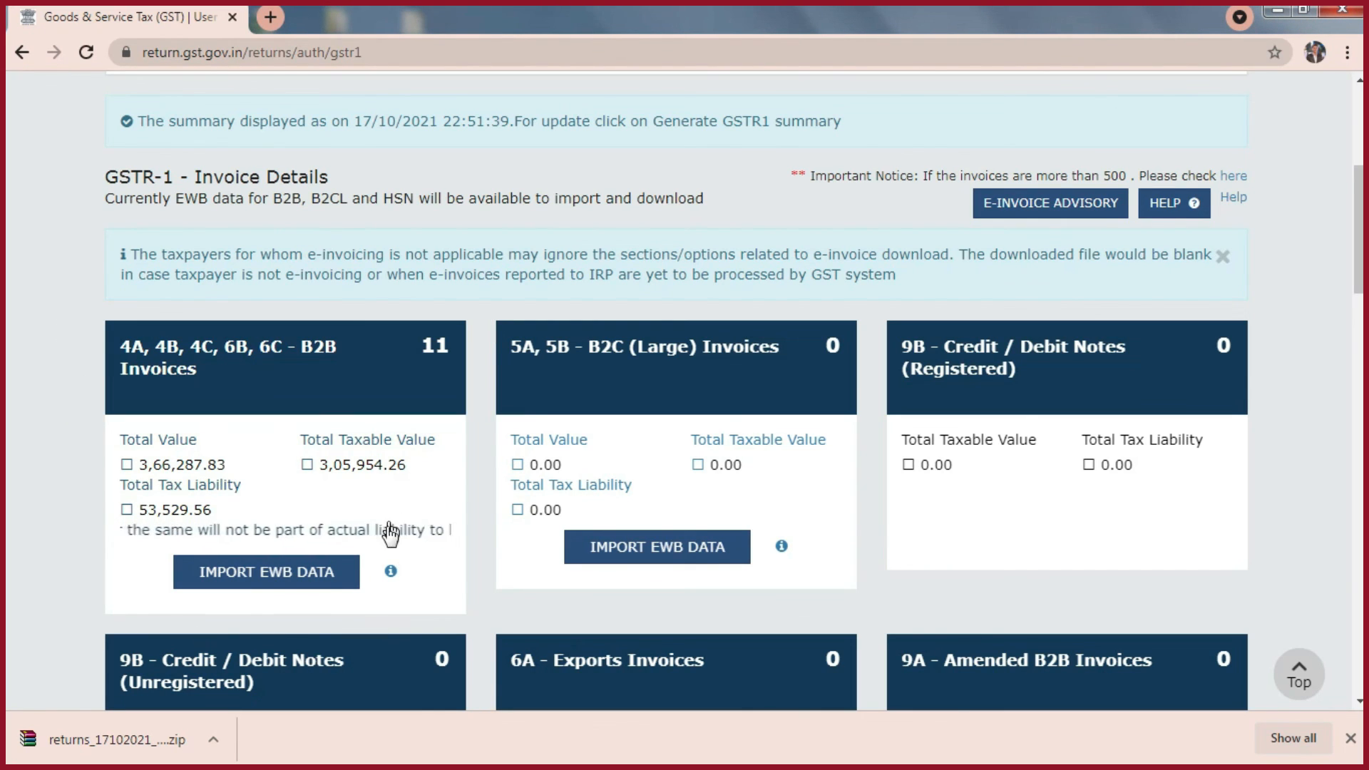
- Return to the returns dashboard, search the October returns and request a downloadable JSON file from the offline GSTR1 download page
{"action": "scroll", "coordinate": [428, 526], "scroll_direction": "up", "scroll_amount": 5}
{"action": "left_click", "coordinate": [230, 268]}
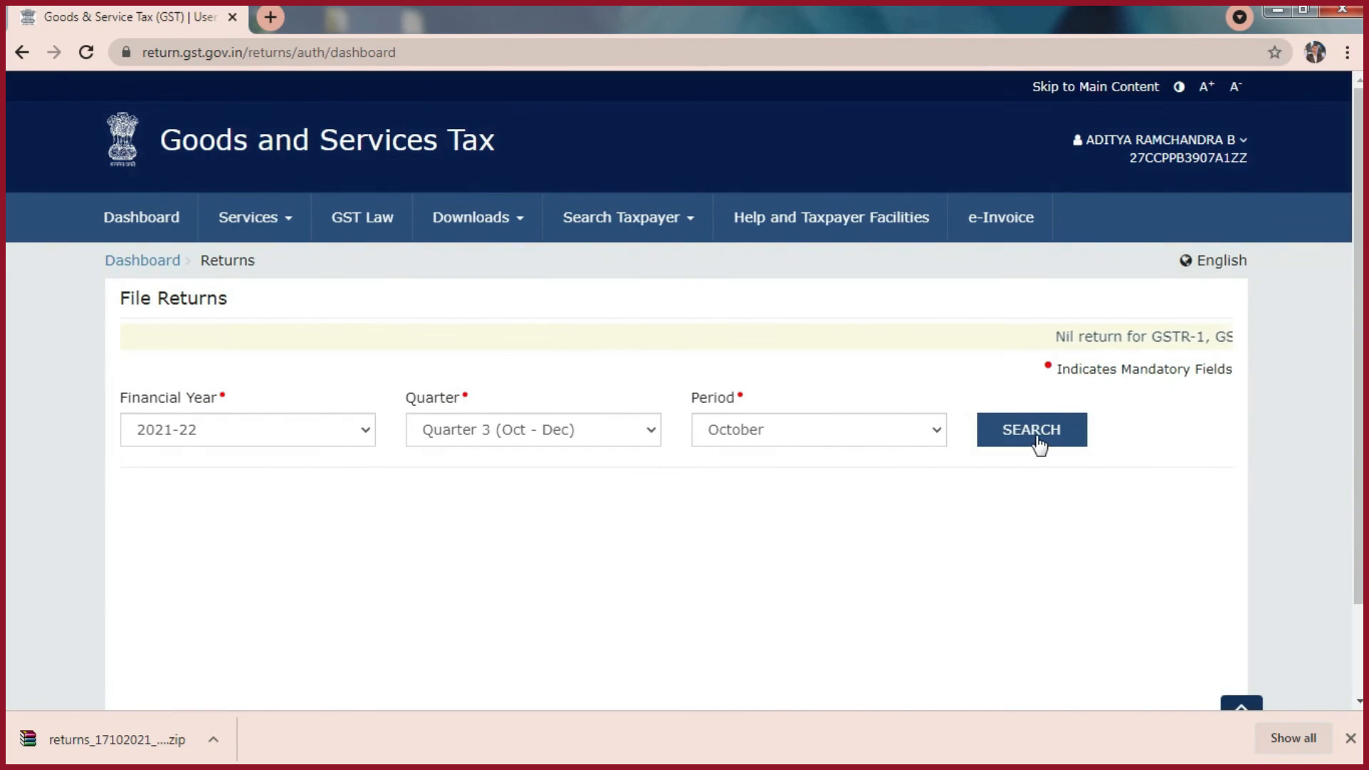
{"action": "left_click", "coordinate": [1036, 435]}
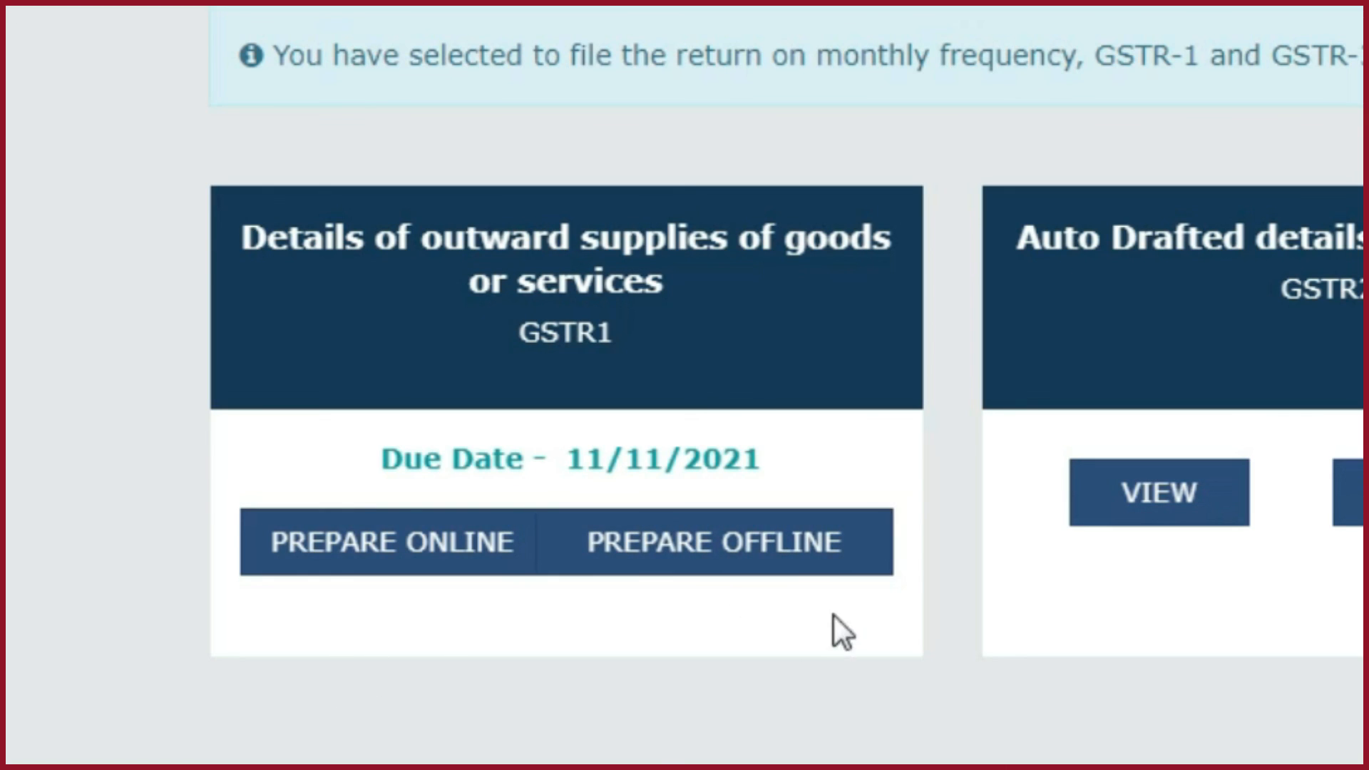
{"action": "left_click", "coordinate": [783, 532]}
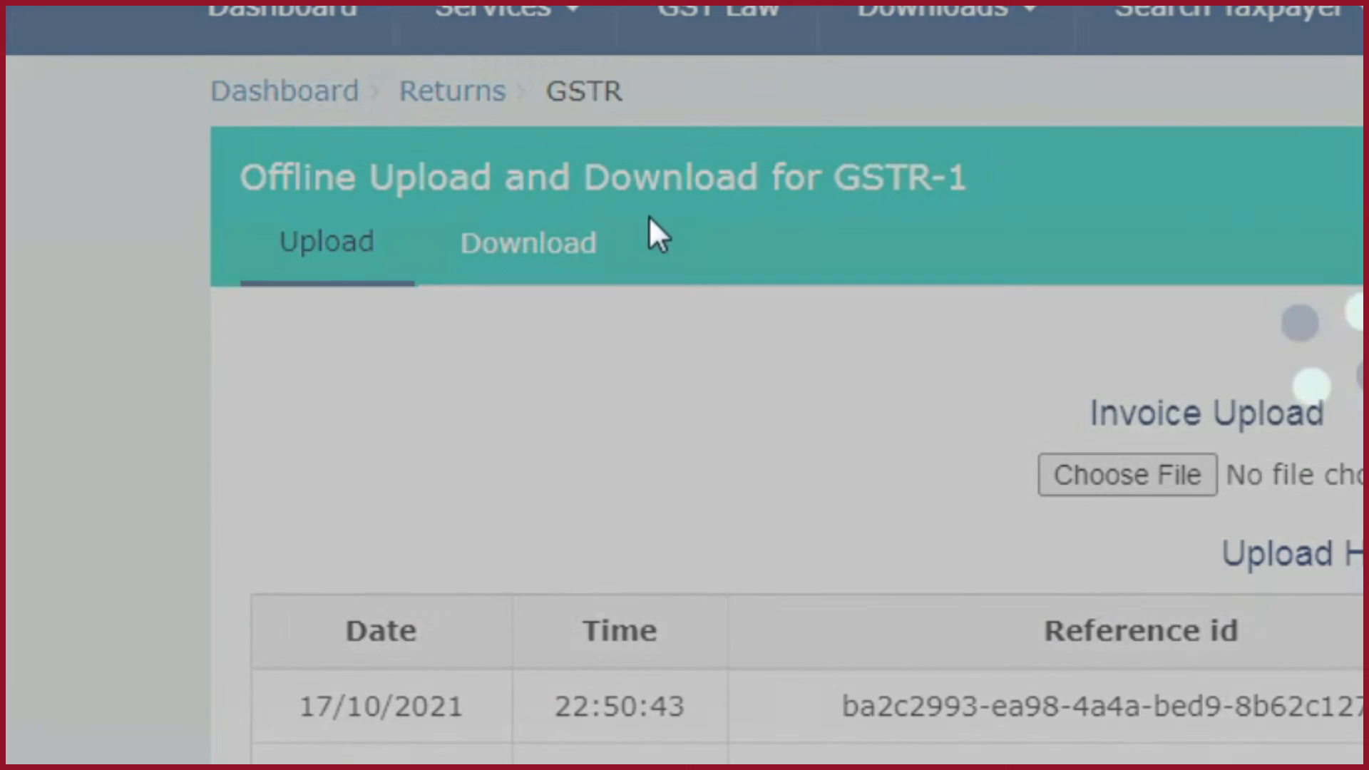
{"action": "left_click", "coordinate": [545, 243]}
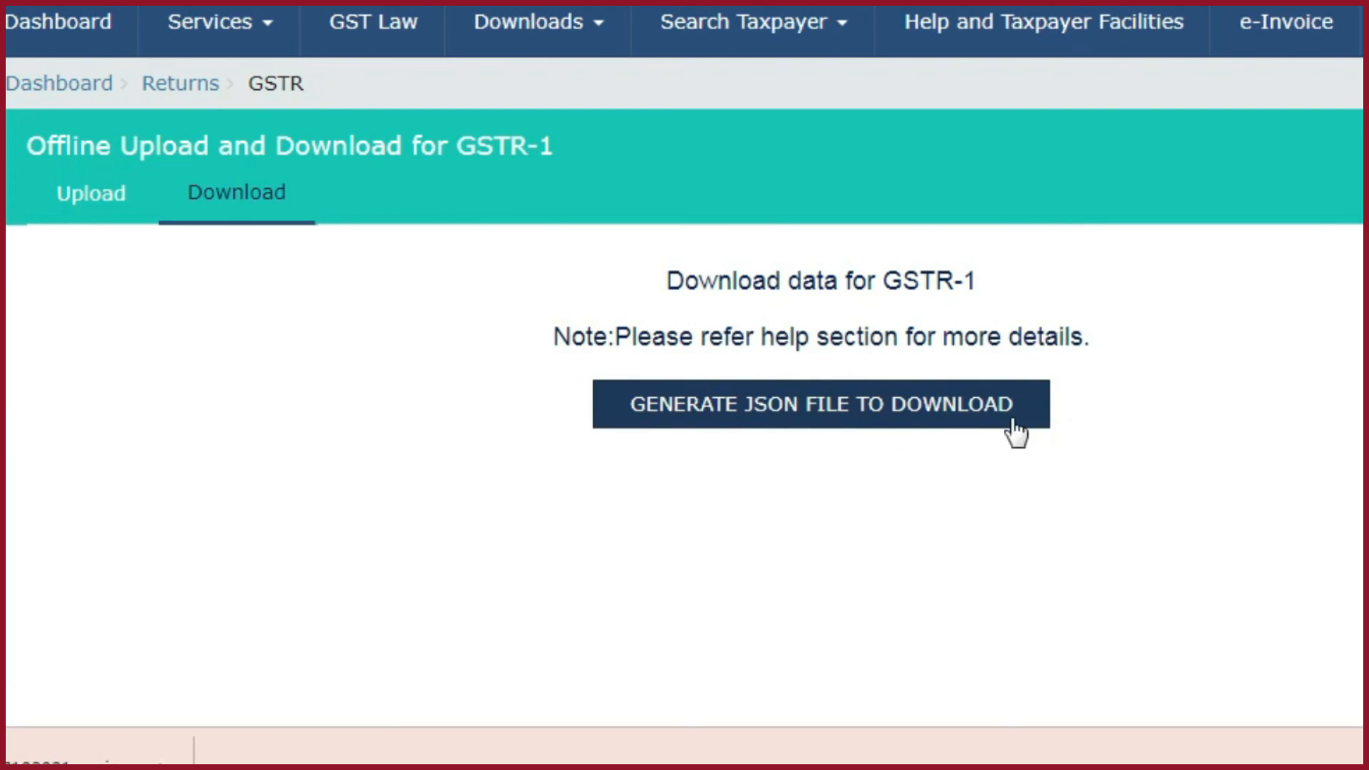
{"action": "left_click", "coordinate": [913, 417]}
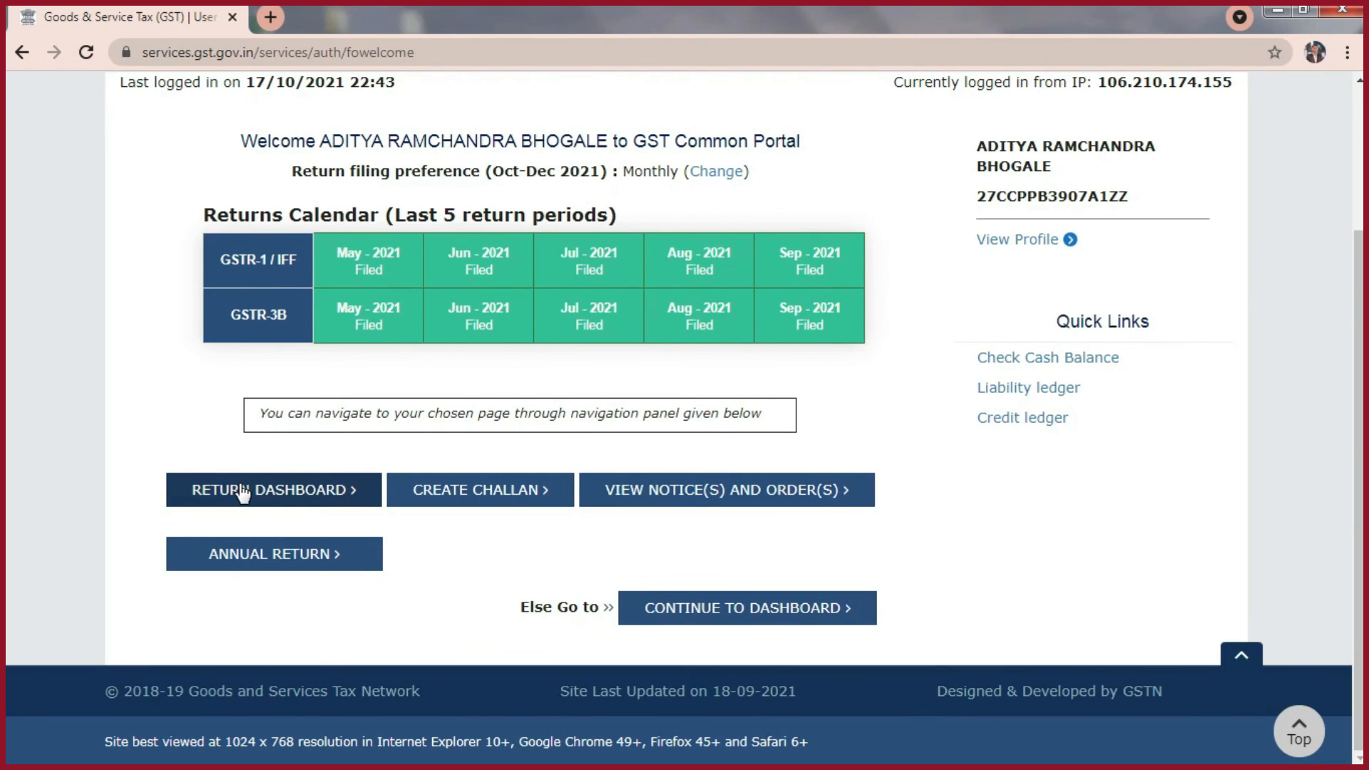
- Search the October returns again, reopen the offline GSTR1 download page and retrieve the link for the generated JSON file
{"action": "left_click", "coordinate": [241, 490]}
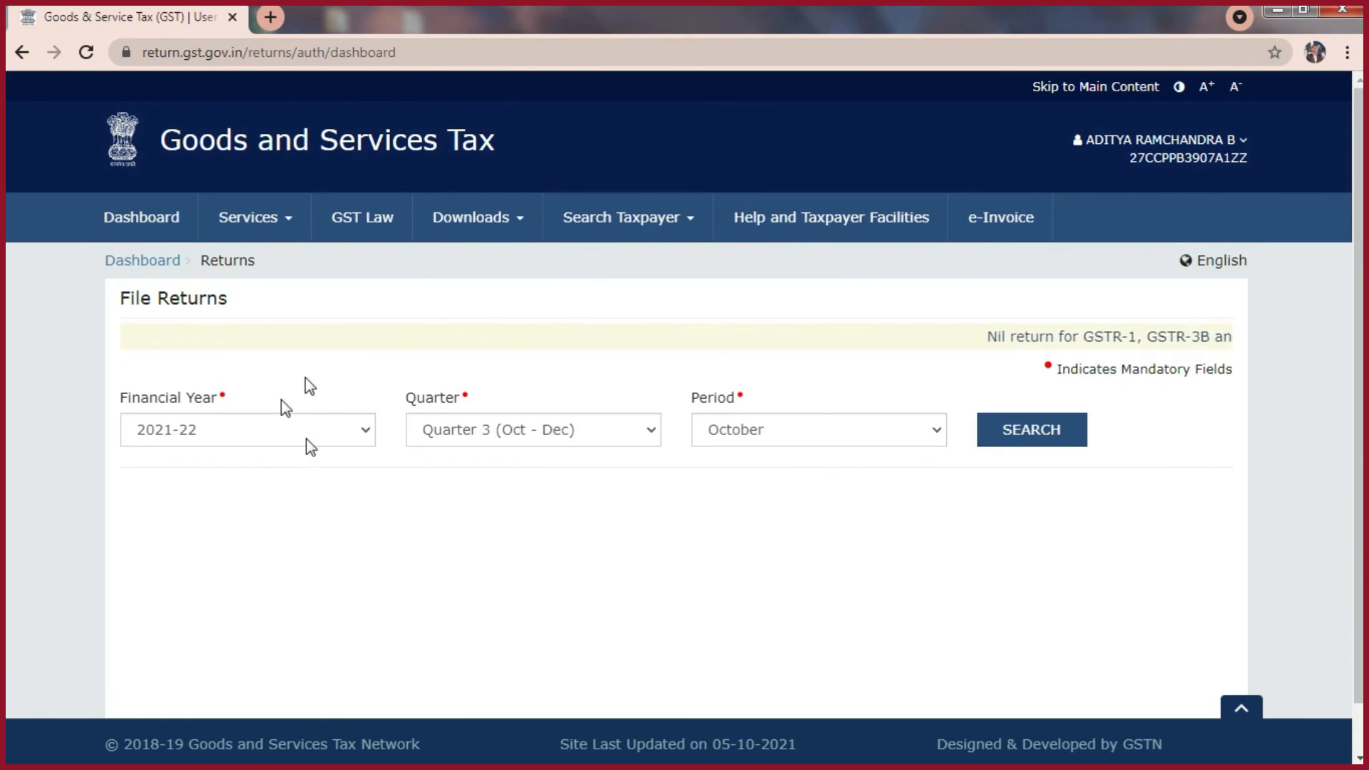
{"action": "left_click", "coordinate": [1034, 435]}
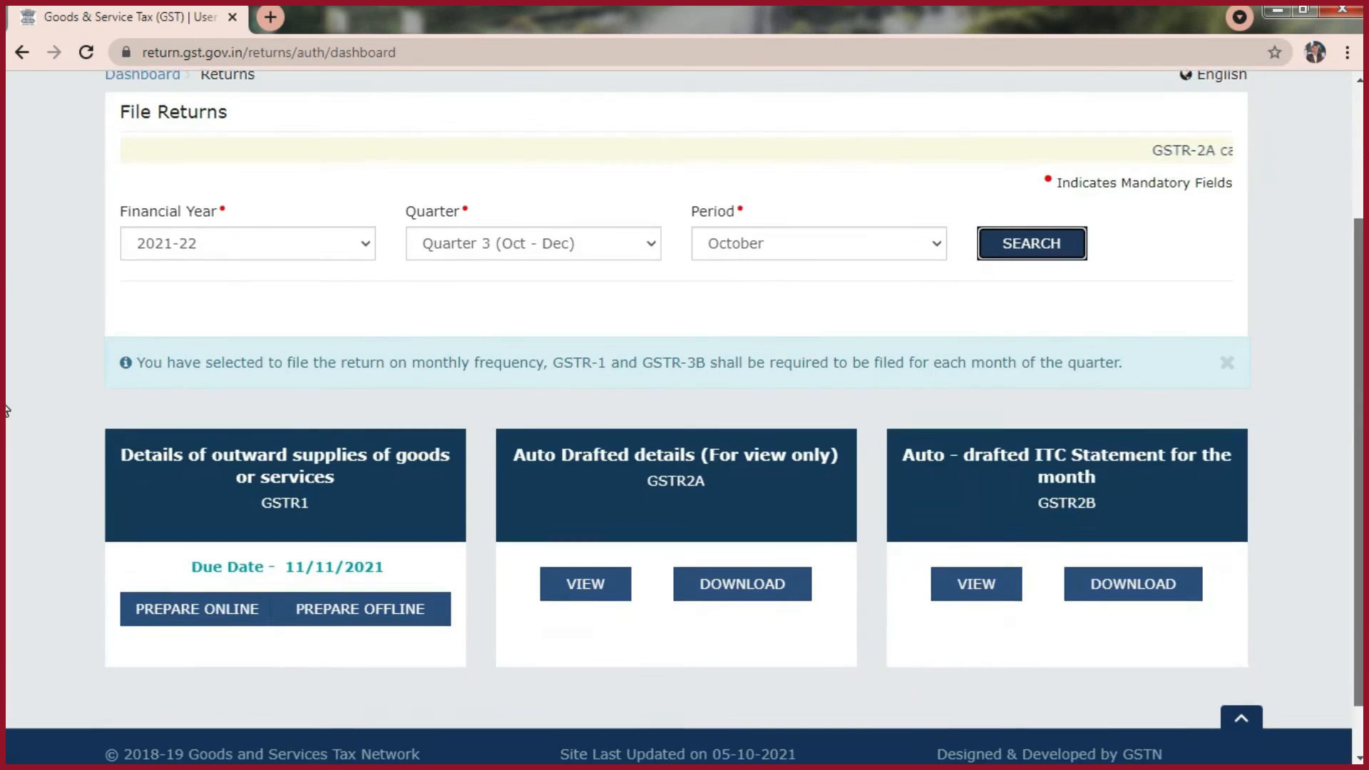
{"action": "left_click", "coordinate": [378, 613]}
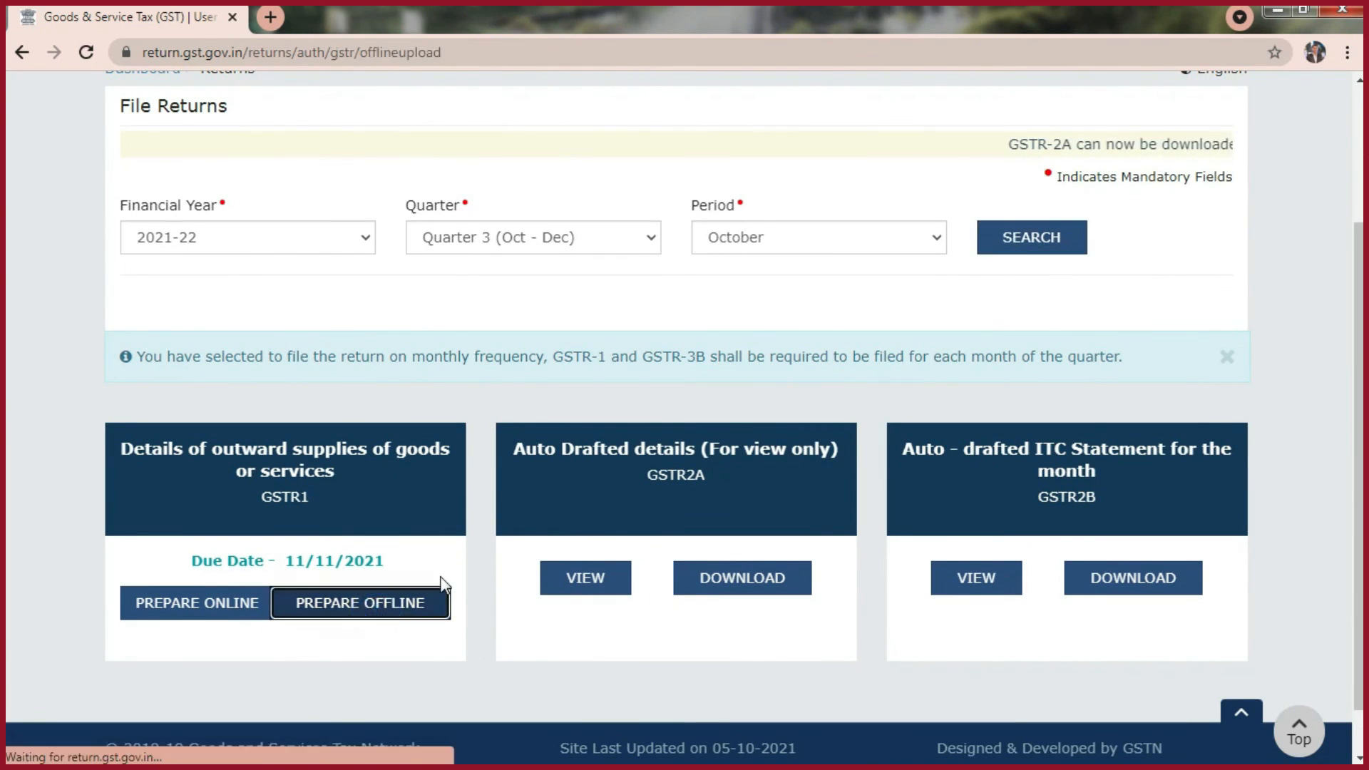
{"action": "left_click", "coordinate": [271, 348]}
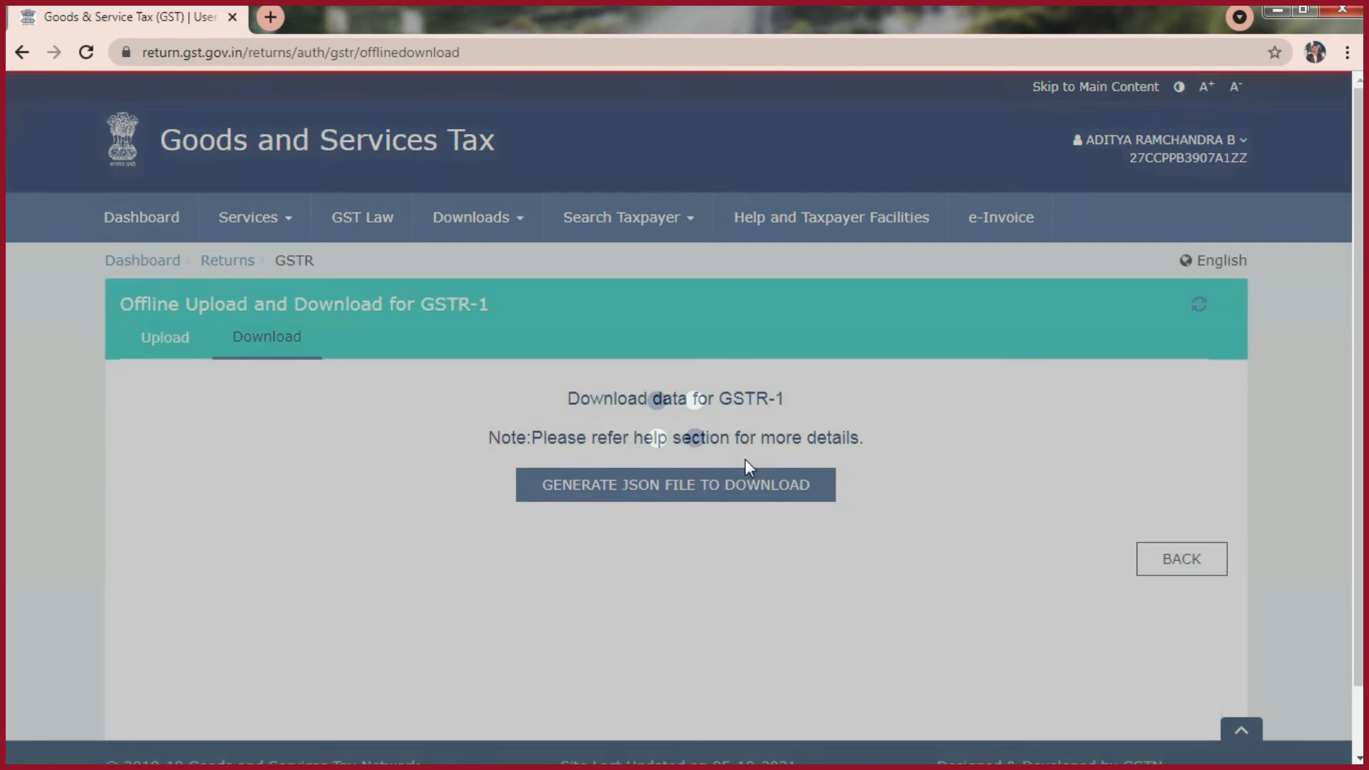
{"action": "left_click", "coordinate": [662, 487]}
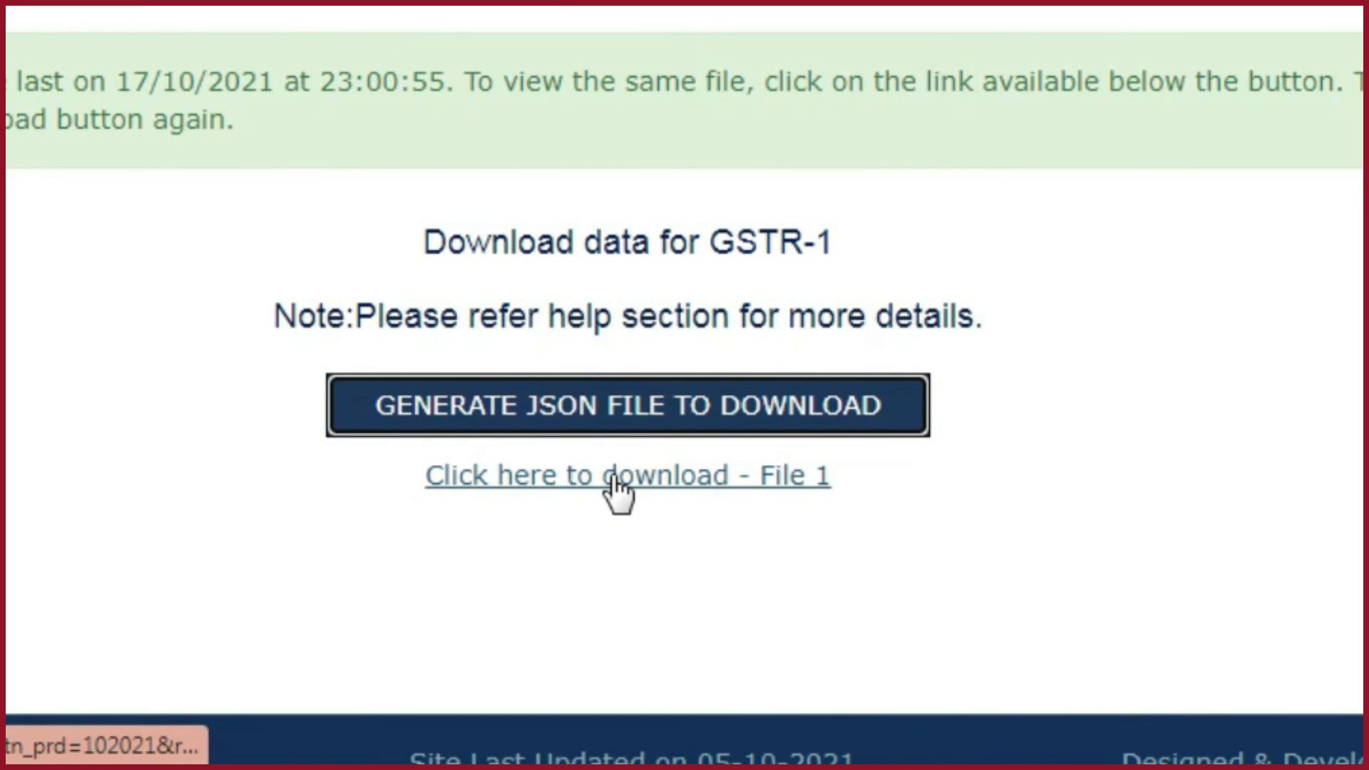
- Download File 1 of the GSTR-1 data and show the downloaded zip in its folder
{"action": "left_click", "coordinate": [615, 476]}
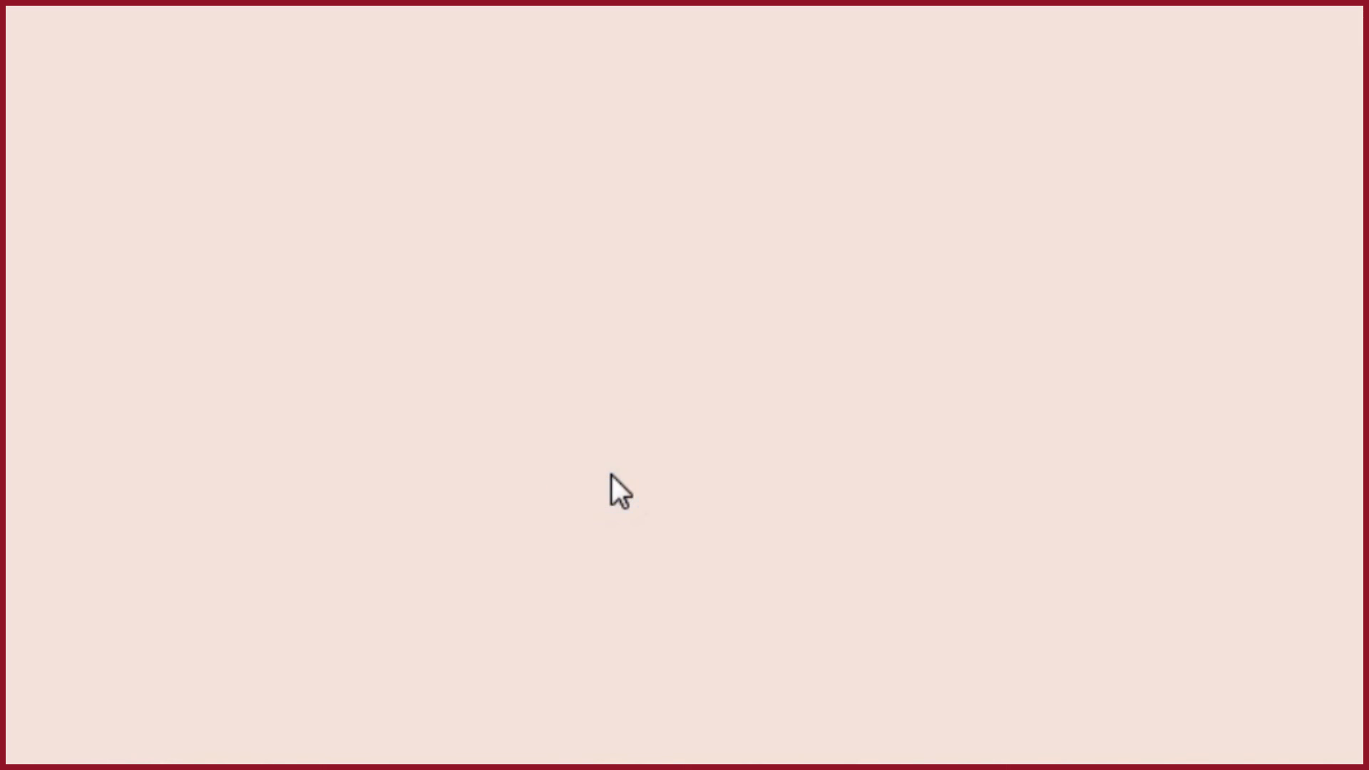
{"action": "left_click", "coordinate": [214, 739]}
{"action": "left_click", "coordinate": [292, 674]}
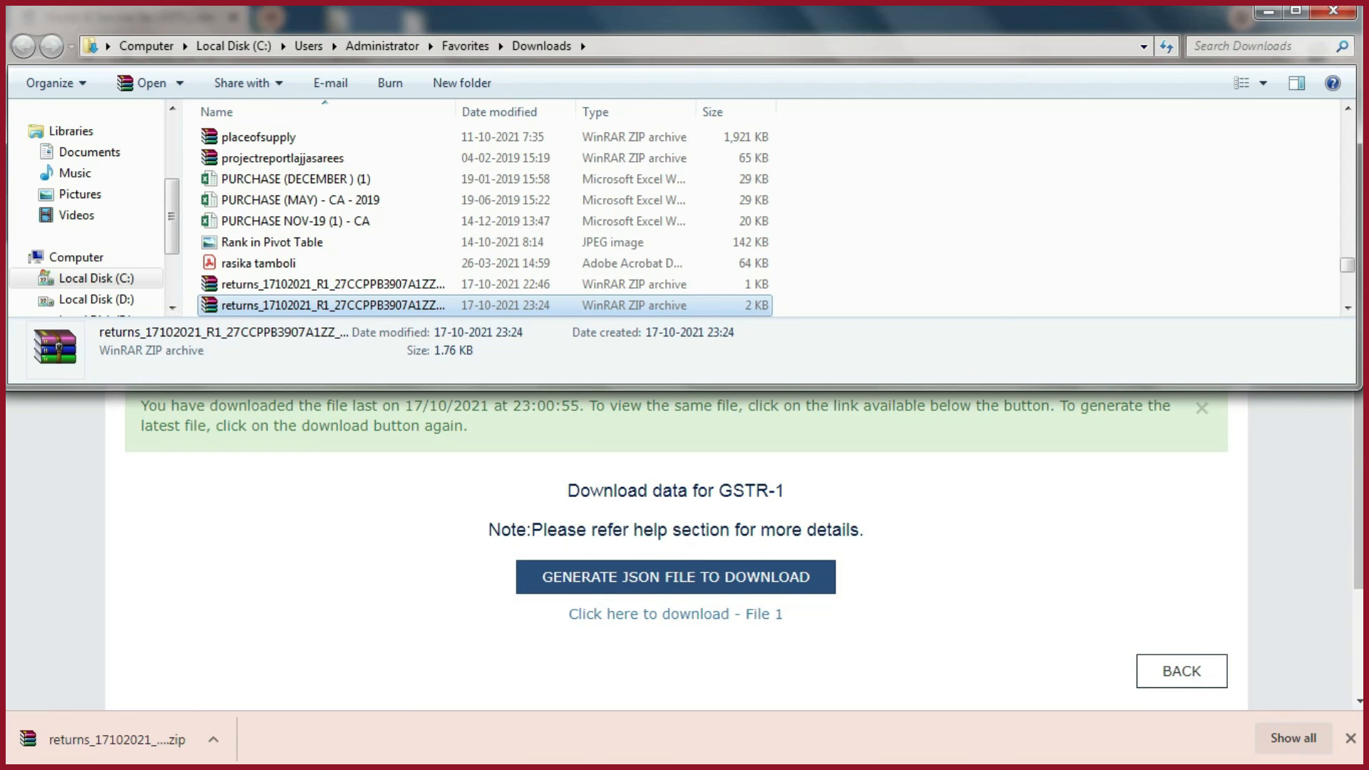
- Switch to the GST Offline Tool, return to its home page and open the zip downloaded from the GST portal as a return file
{"action": "mouse_move", "coordinate": [722, 760]}
{"action": "left_click", "coordinate": [838, 749]}
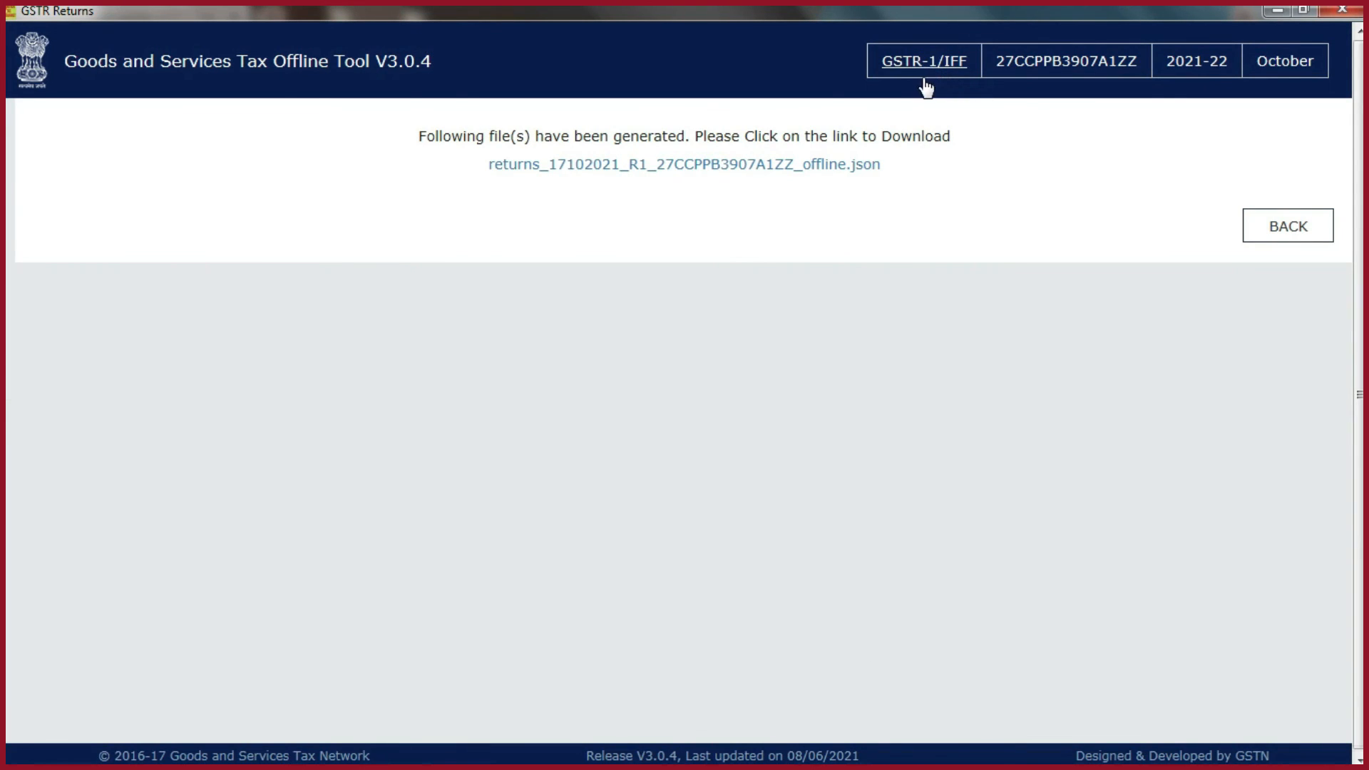
{"action": "left_click", "coordinate": [910, 62]}
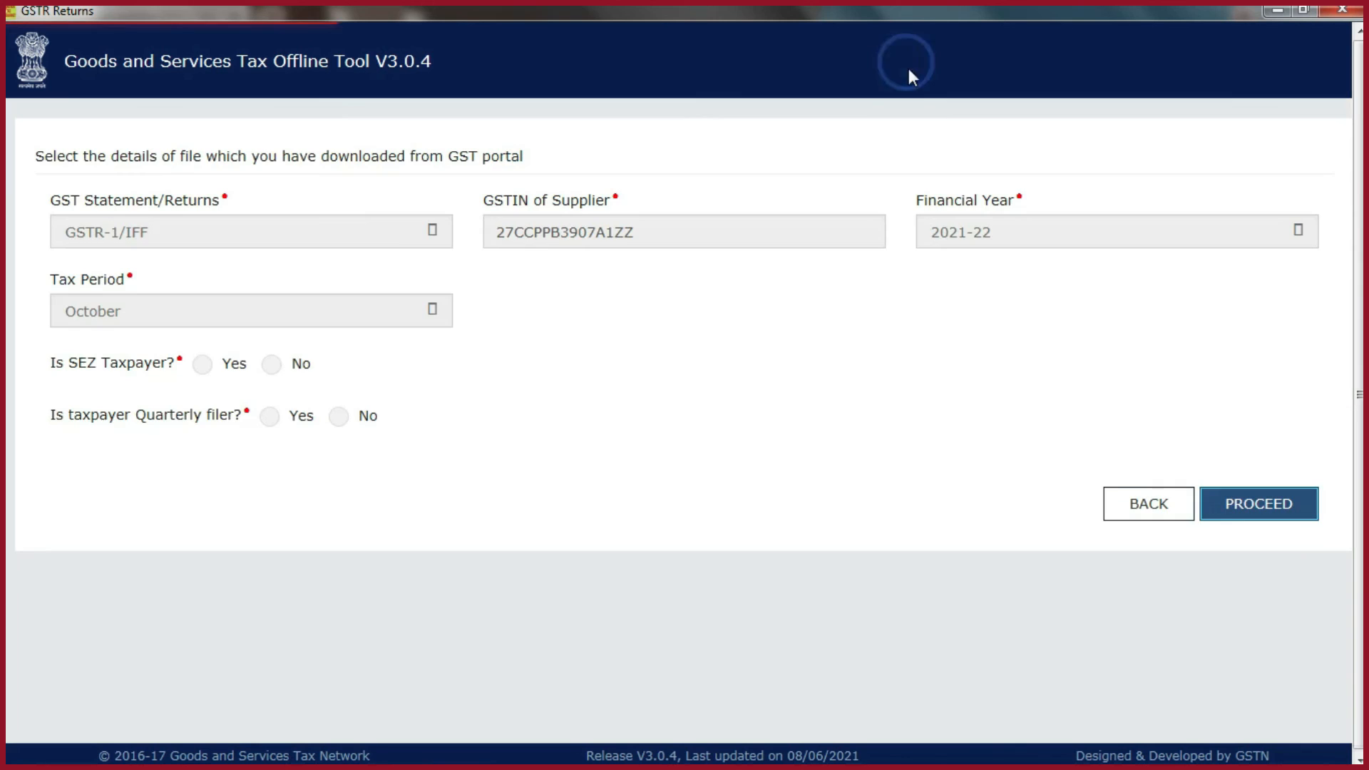
{"action": "left_click", "coordinate": [1145, 512]}
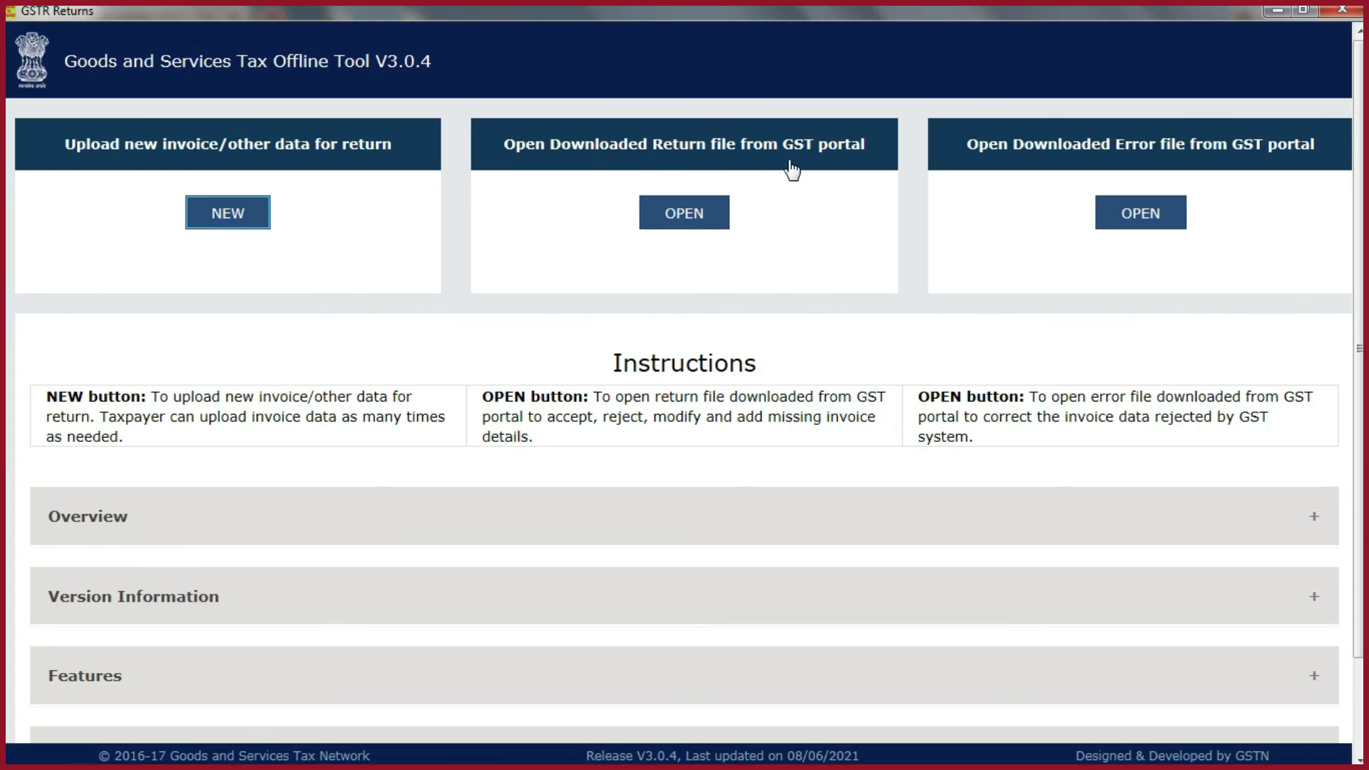
{"action": "left_click", "coordinate": [721, 225]}
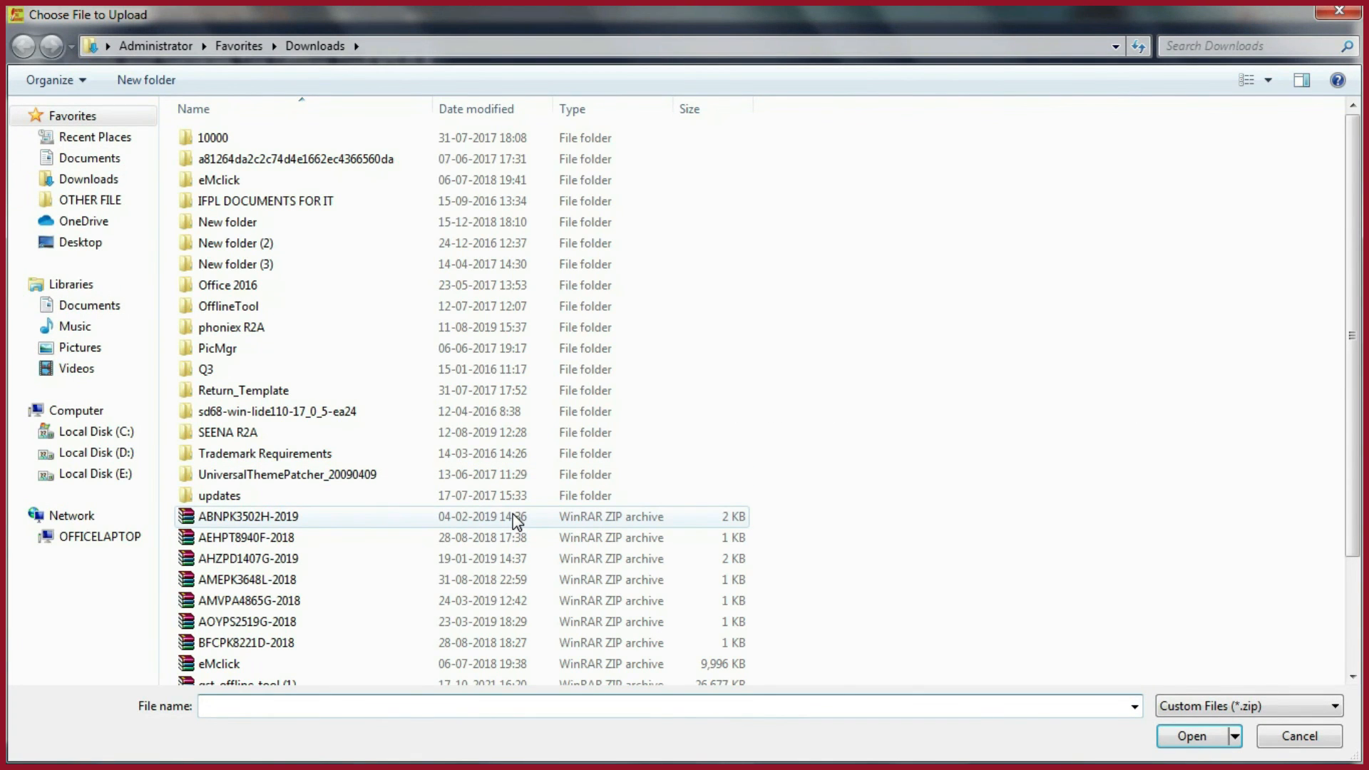
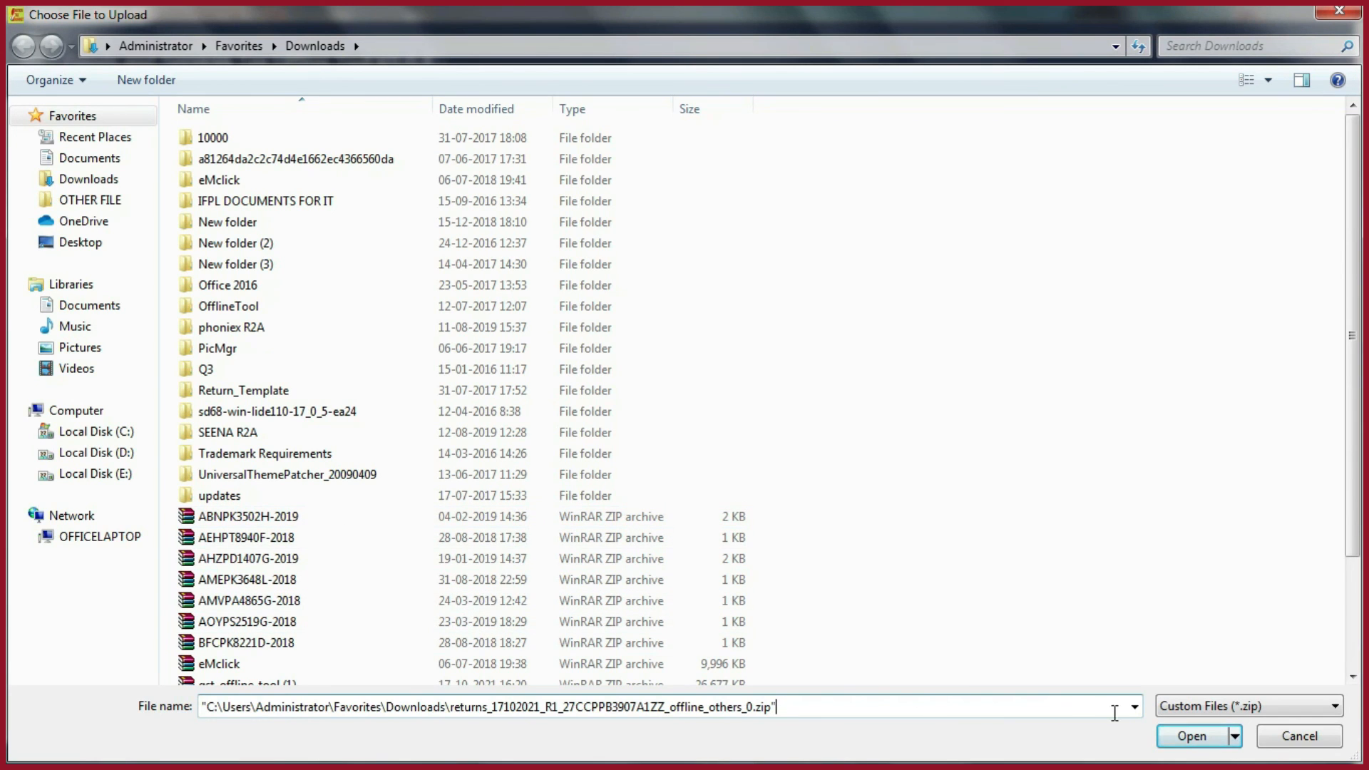
{"action": "left_click", "coordinate": [1190, 737]}
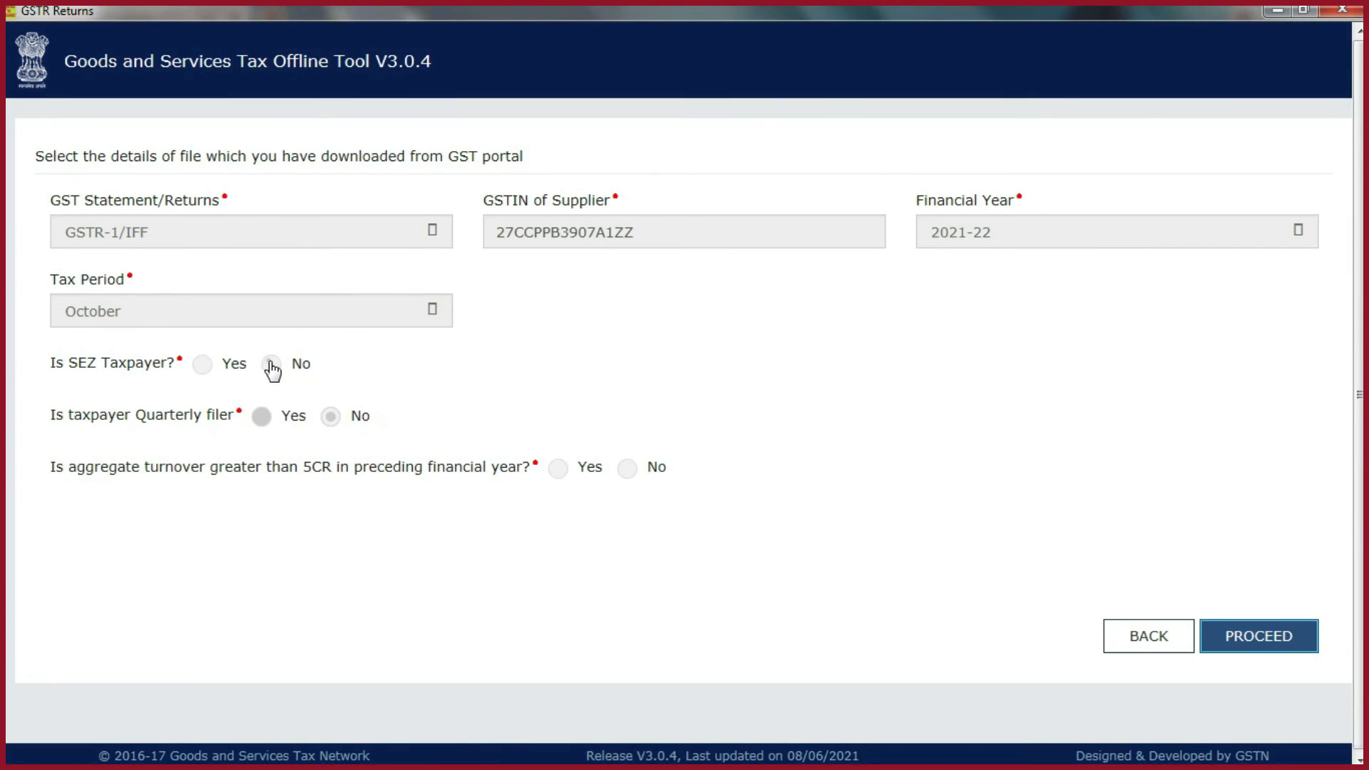
- Set SEZ Taxpayer to No and aggregate turnover greater than 5CR to Yes, and proceed with the confirmed return details
{"action": "left_click", "coordinate": [271, 364]}
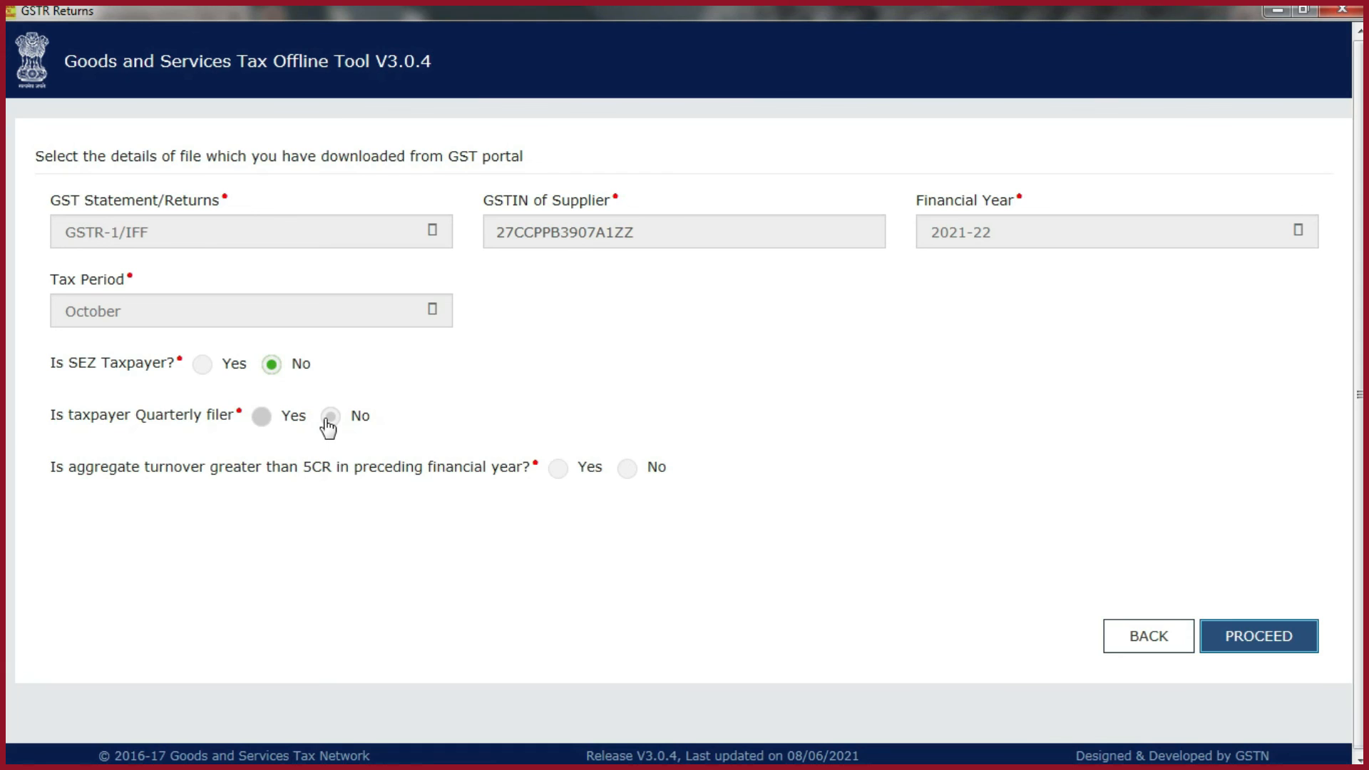
{"action": "left_click", "coordinate": [558, 468]}
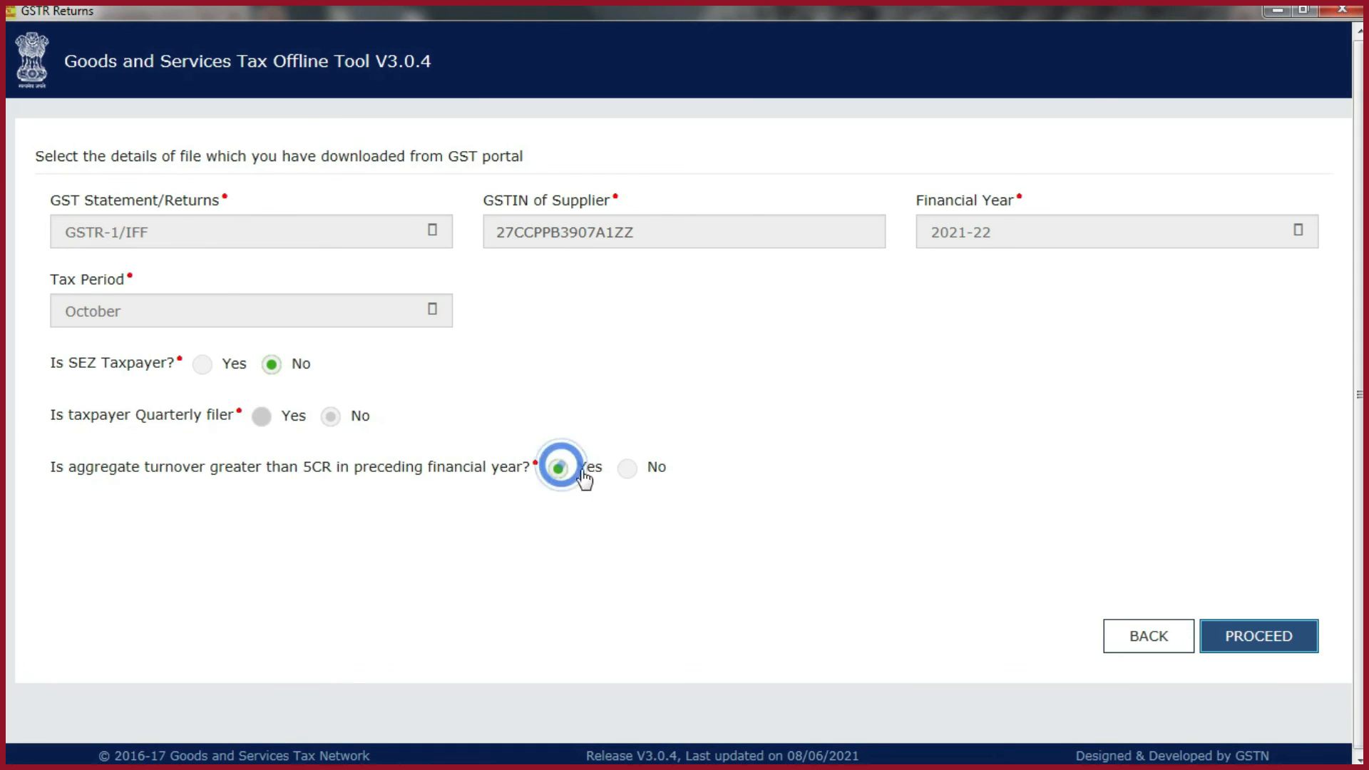
{"action": "left_click", "coordinate": [1287, 643]}
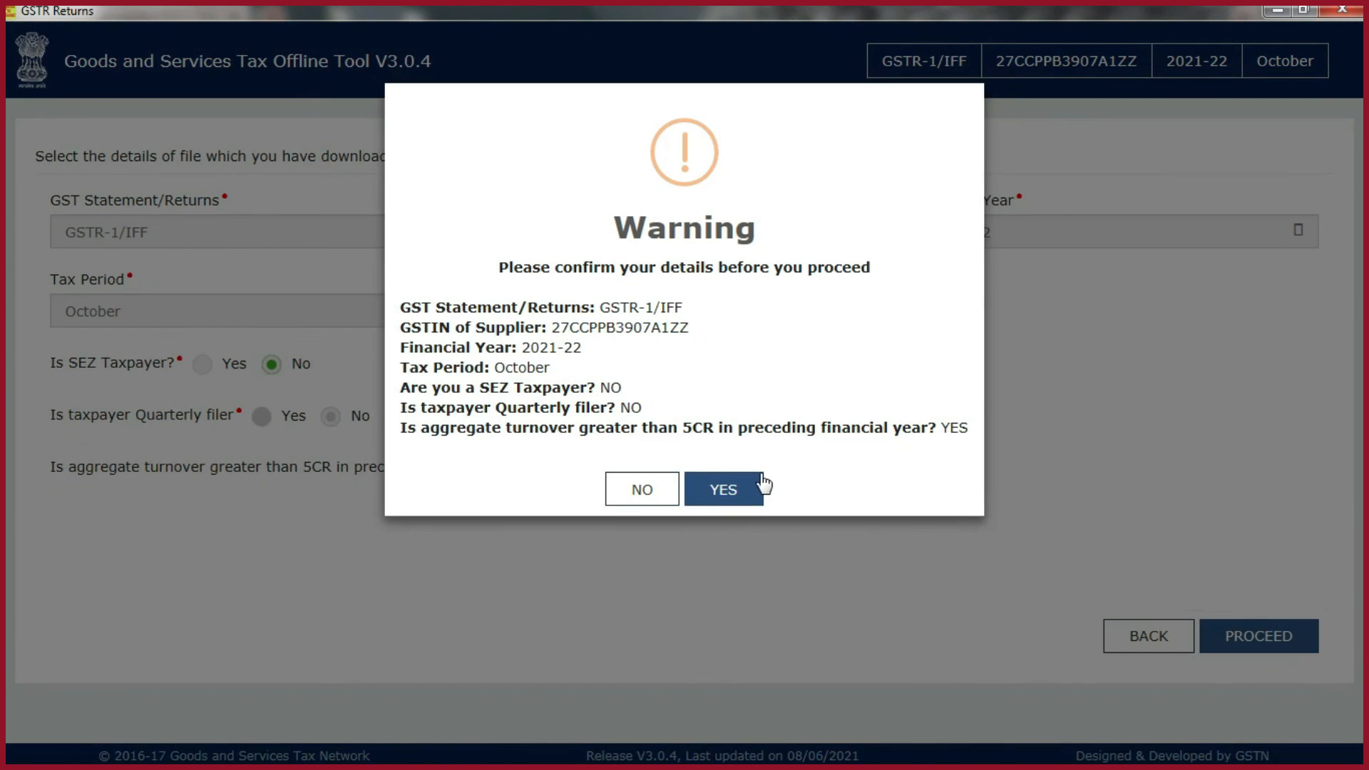
{"action": "left_click", "coordinate": [750, 490]}
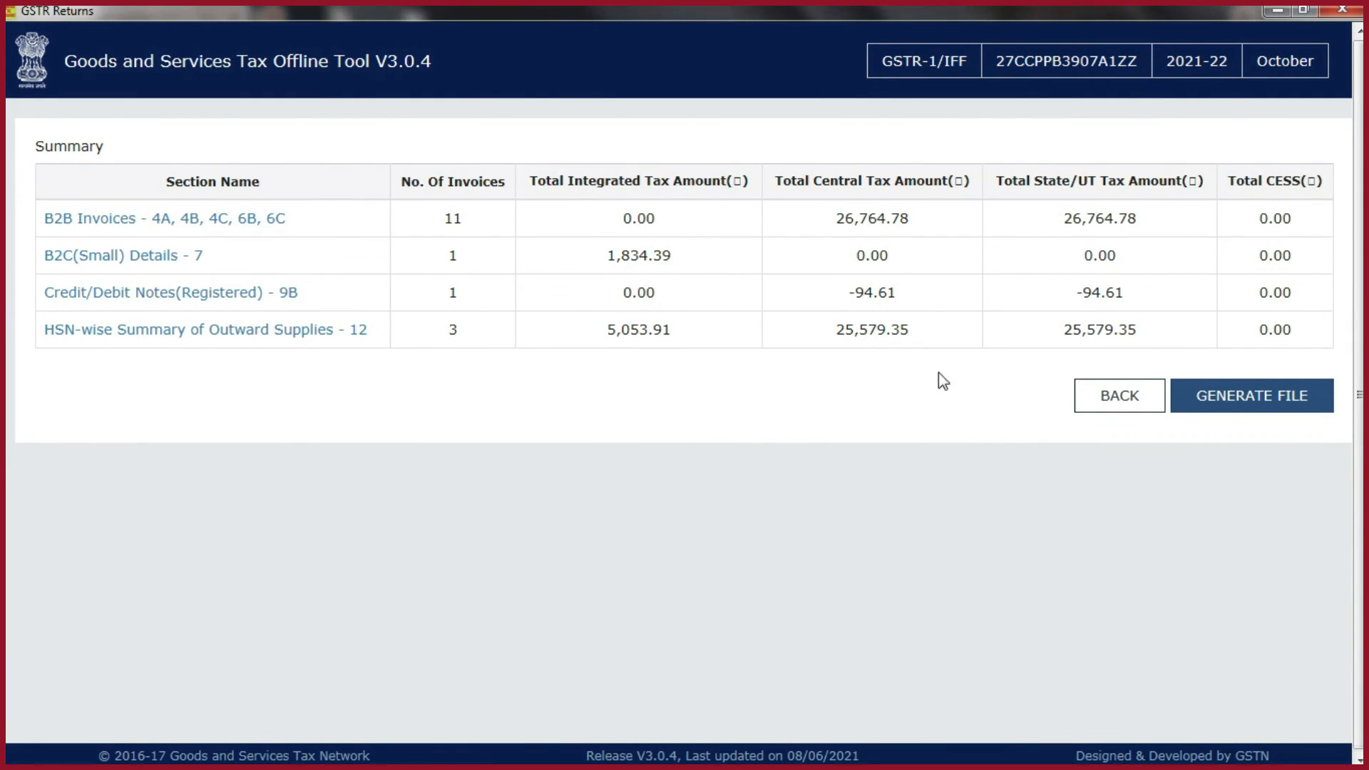
- Find invoice 1995 in the B2B Invoices section data, mark it for deletion and check its status
{"action": "left_click", "coordinate": [1105, 396]}
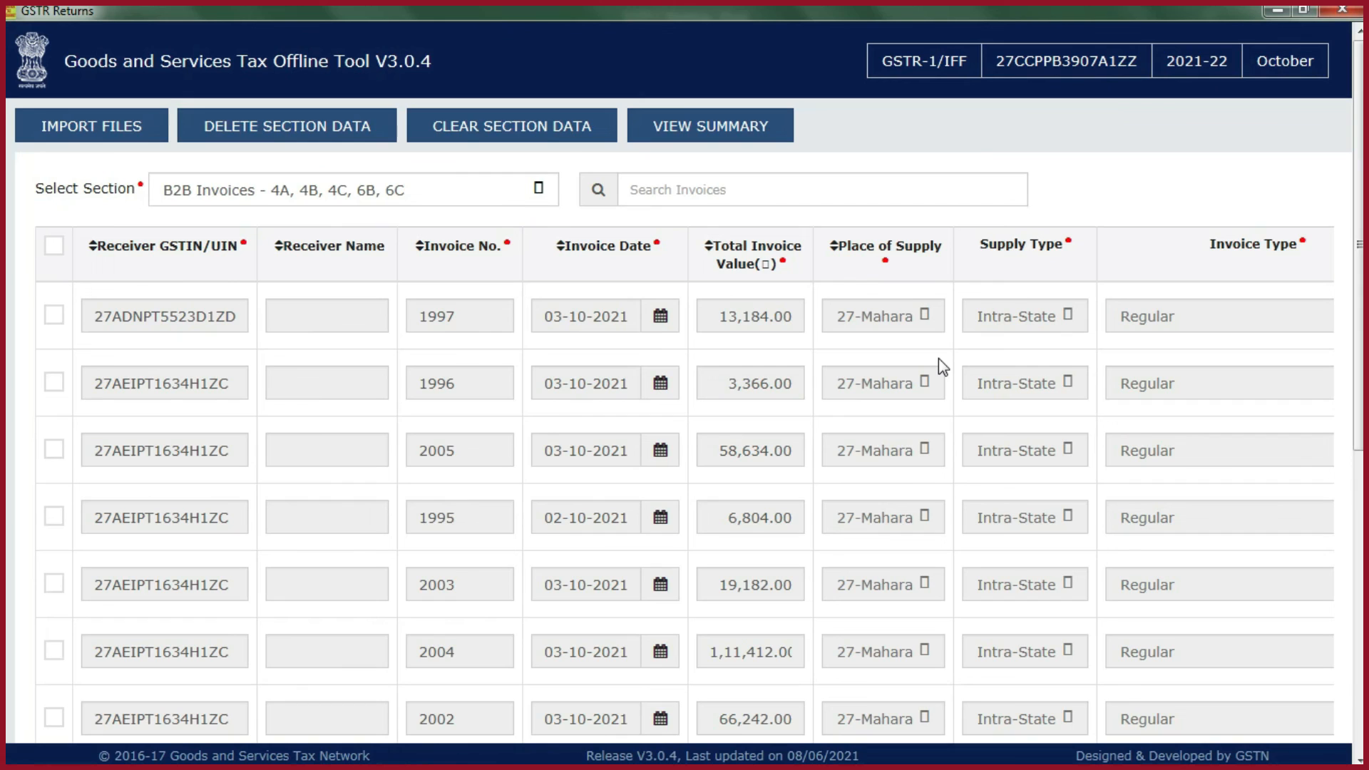
{"action": "left_click", "coordinate": [680, 186]}
{"action": "type", "text": "1995"}
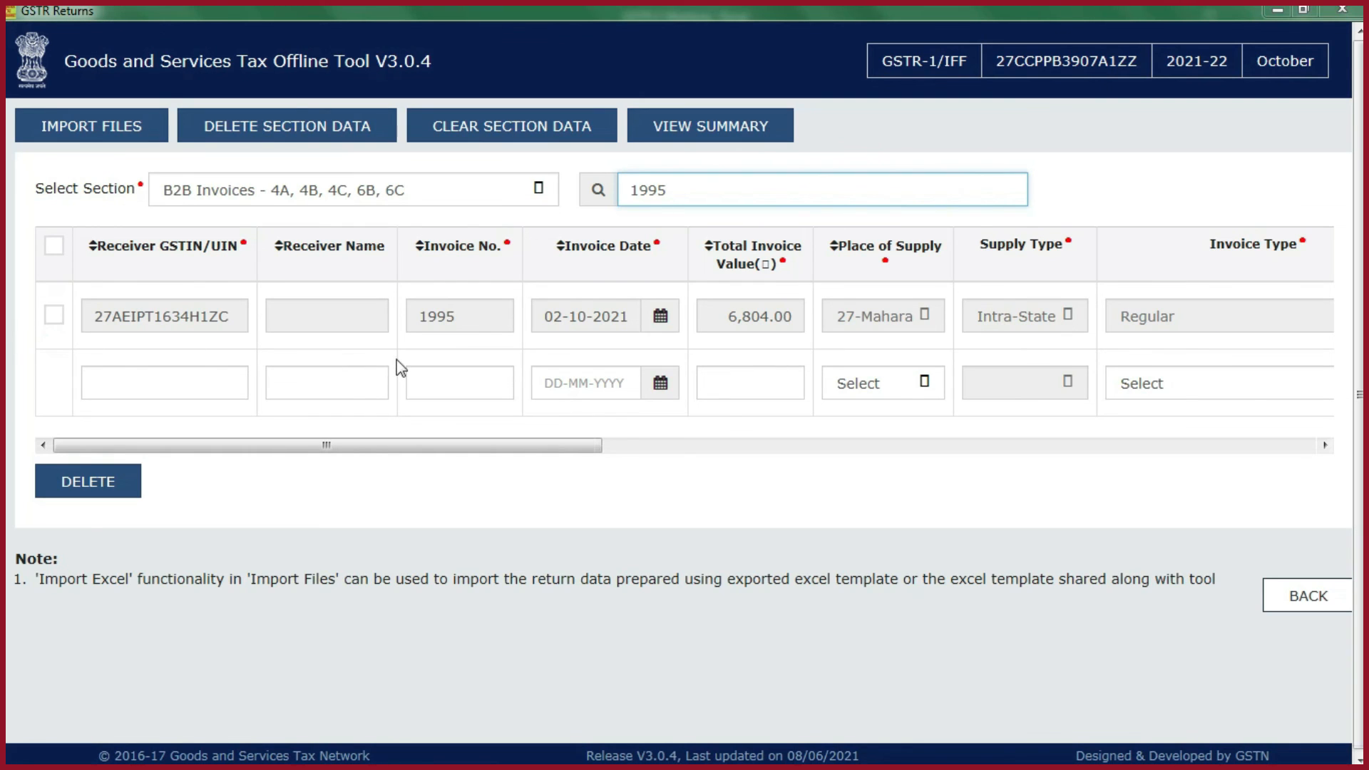
{"action": "left_click", "coordinate": [462, 444]}
{"action": "left_click", "coordinate": [57, 318]}
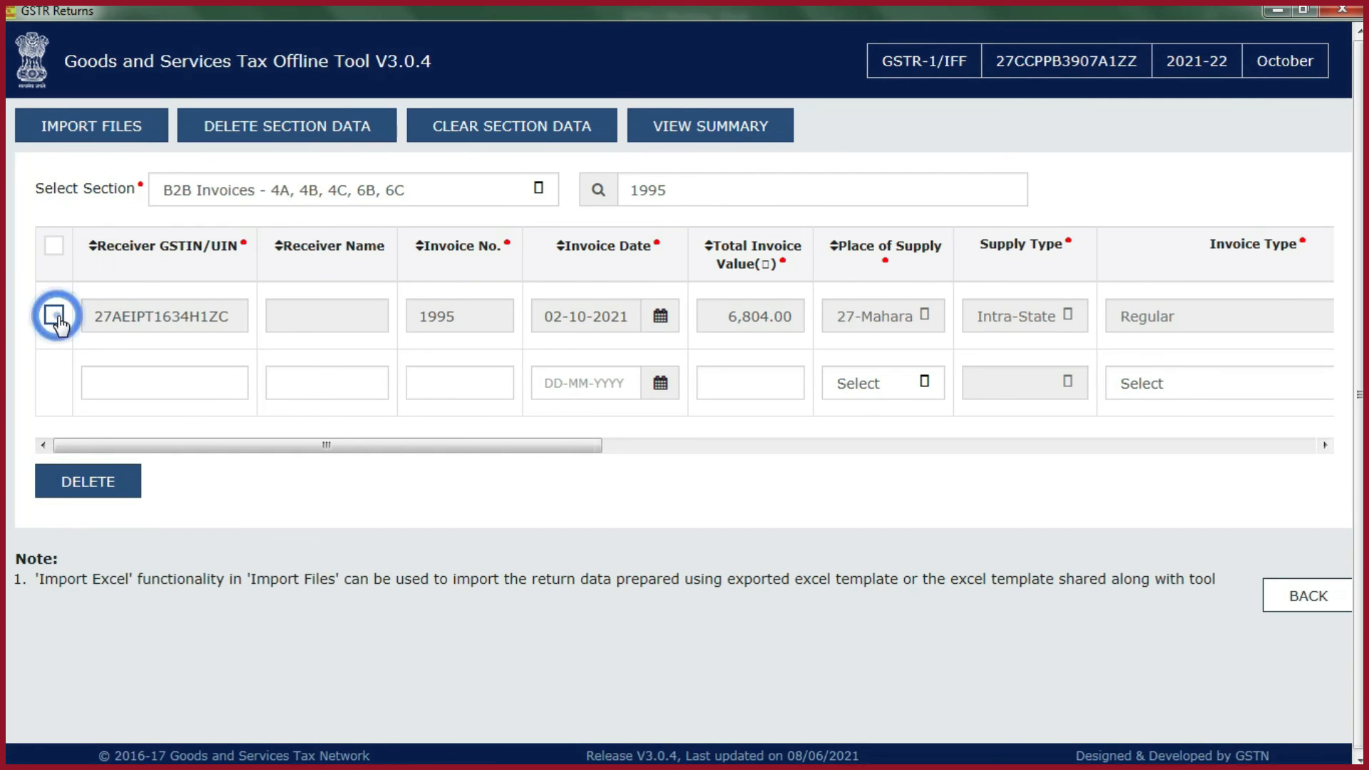
{"action": "left_click", "coordinate": [95, 488]}
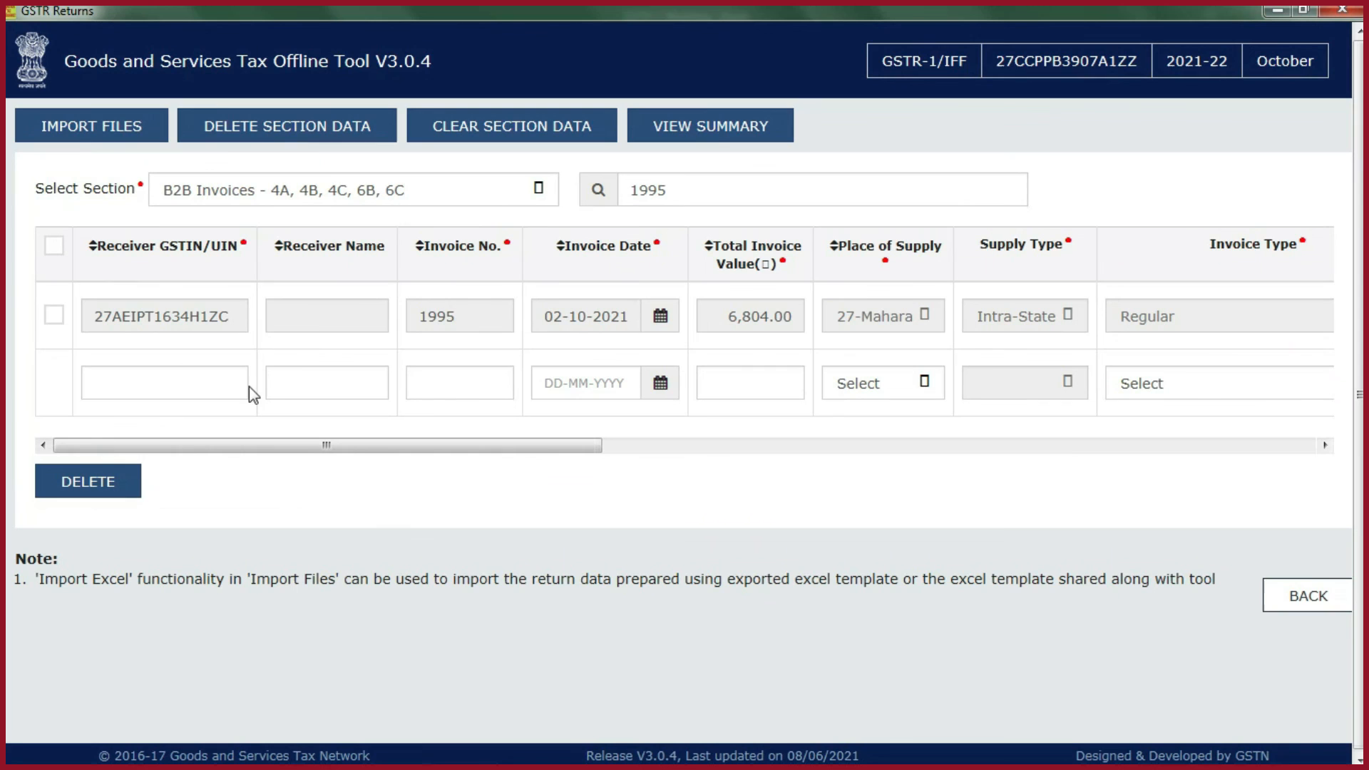
{"action": "left_click_drag", "start_coordinate": [321, 447], "coordinate": [1186, 446]}
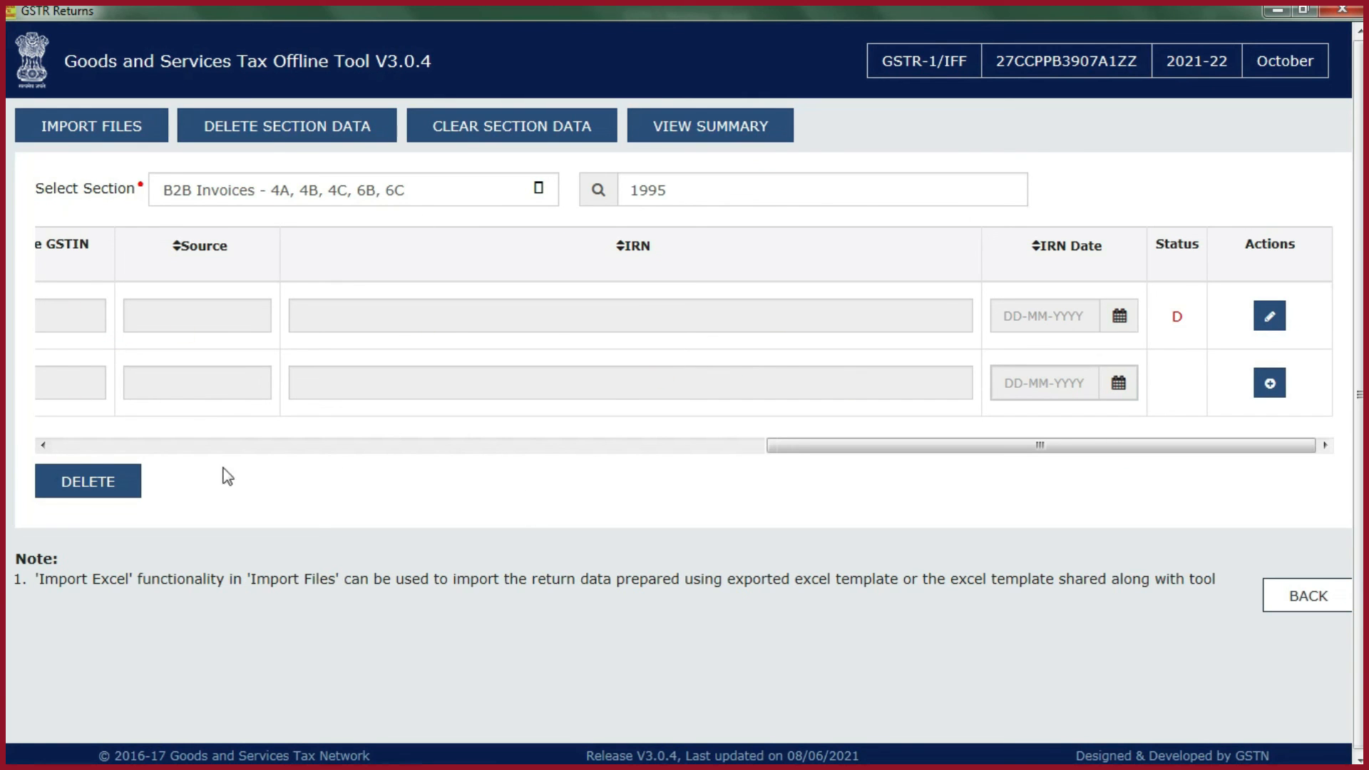
- Generate the JSON file containing the deletion from the return summary and start downloading it
{"action": "left_click", "coordinate": [717, 128]}
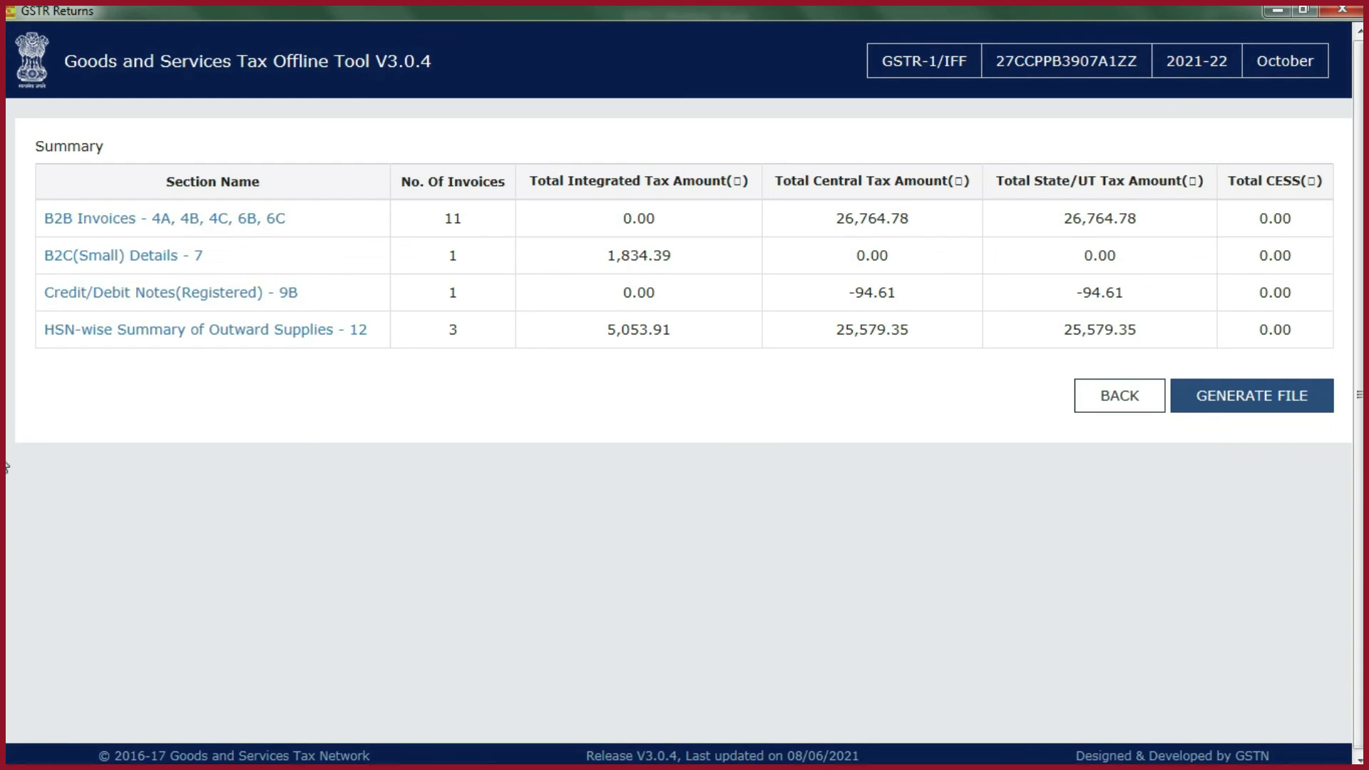
{"action": "left_click", "coordinate": [1253, 398]}
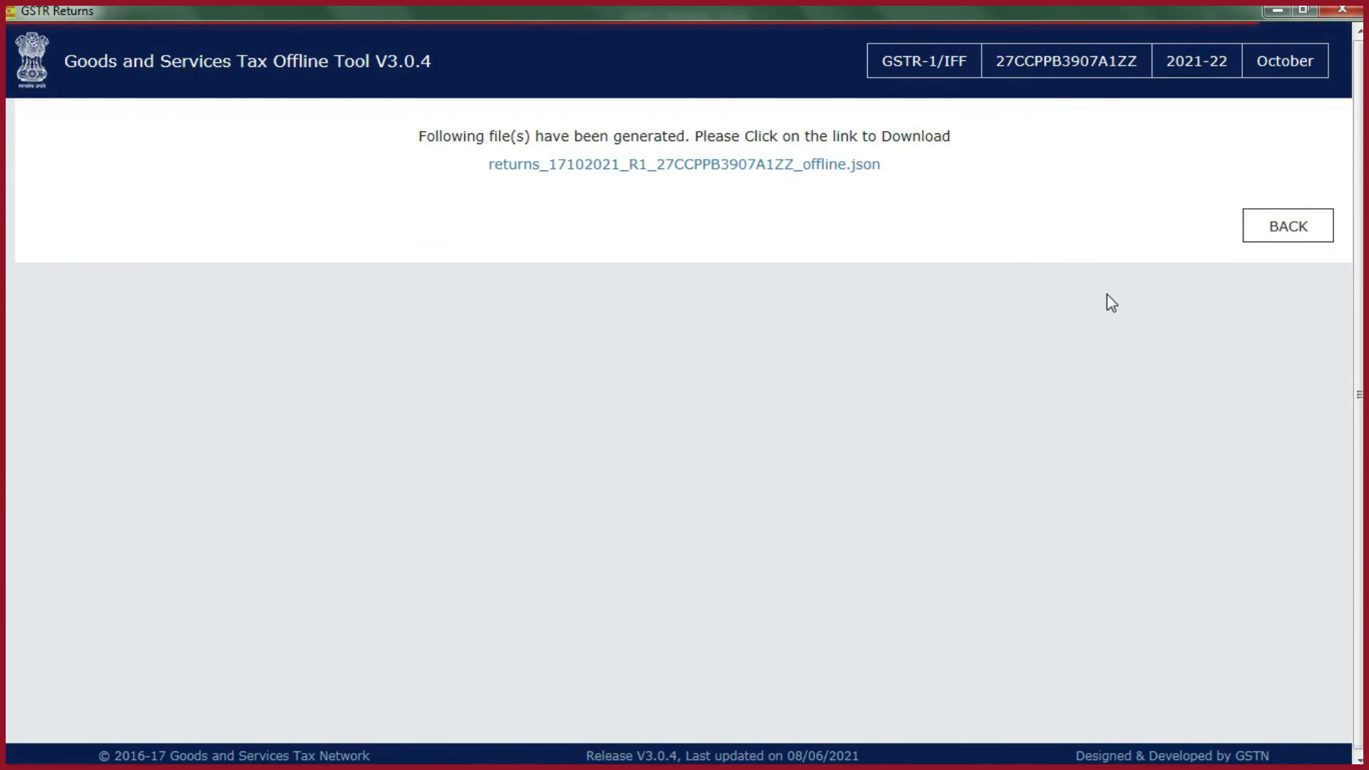
{"action": "left_click", "coordinate": [679, 166]}
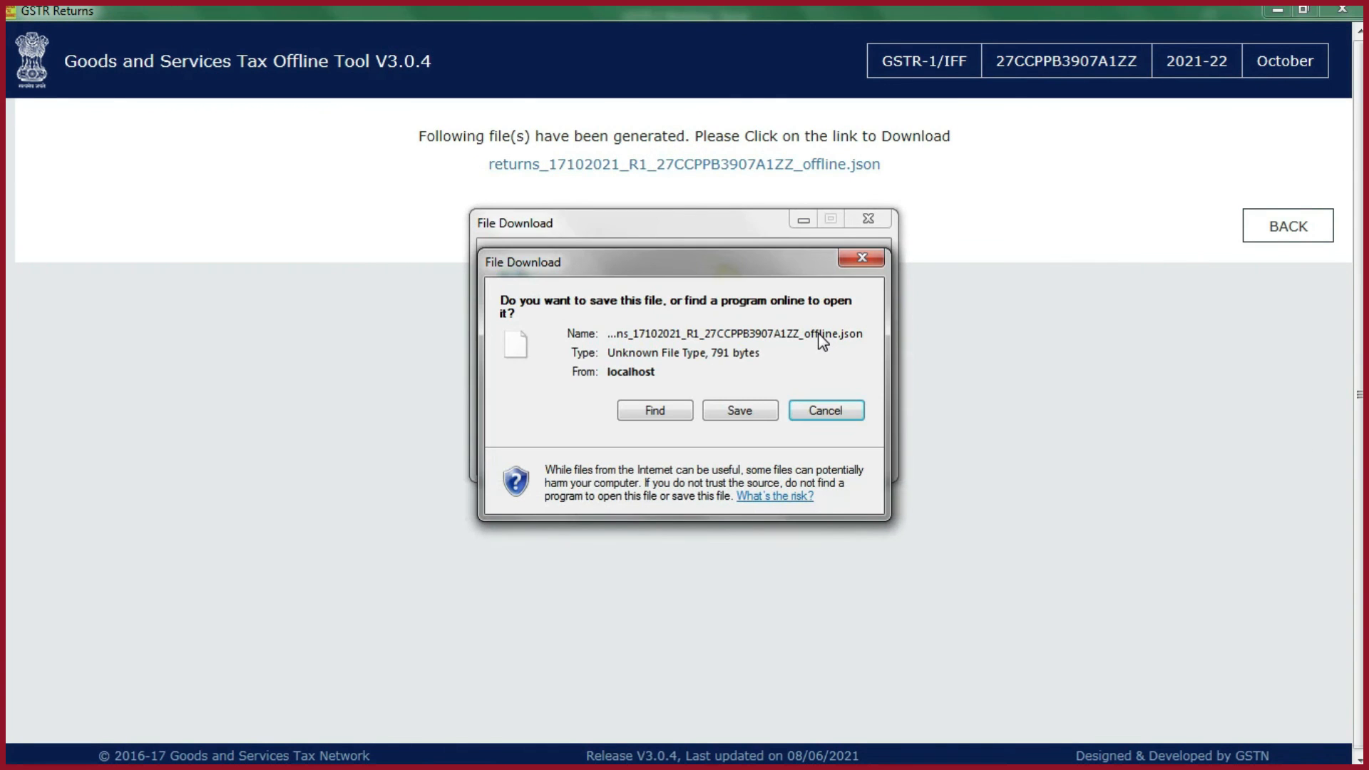